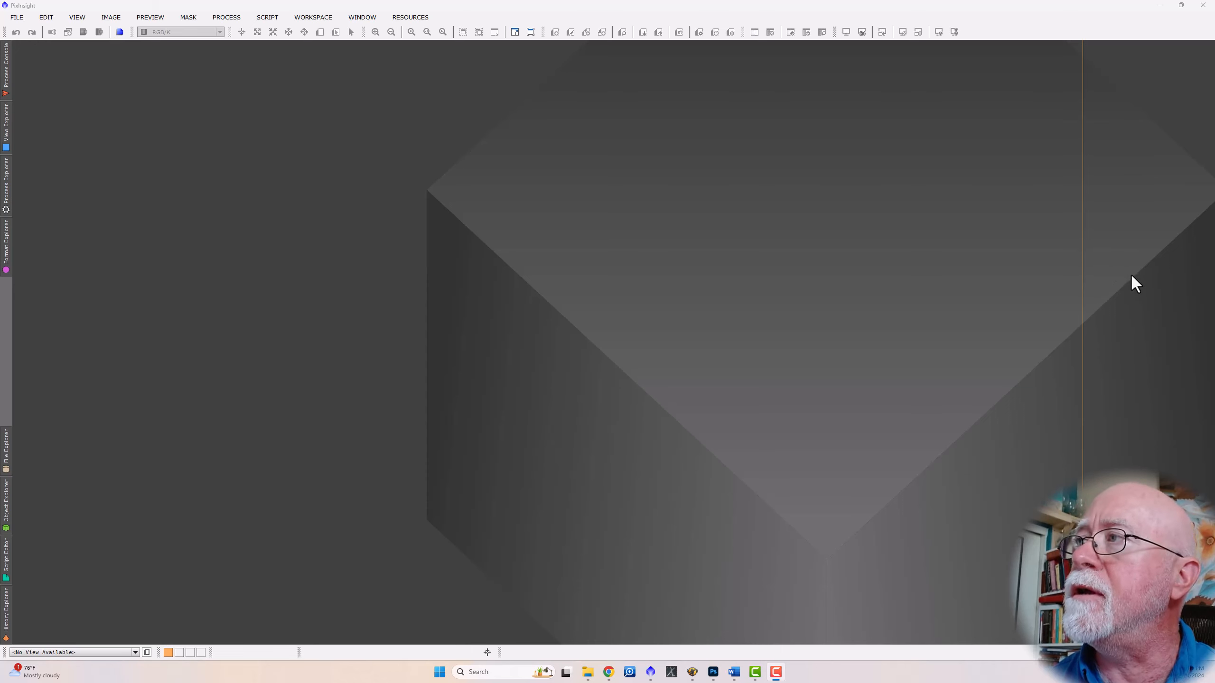
- Load the NarrowBand process icon set into the workspace and dismiss the descriptive-information notice
{"action": "right_click", "coordinate": [1131, 276]}
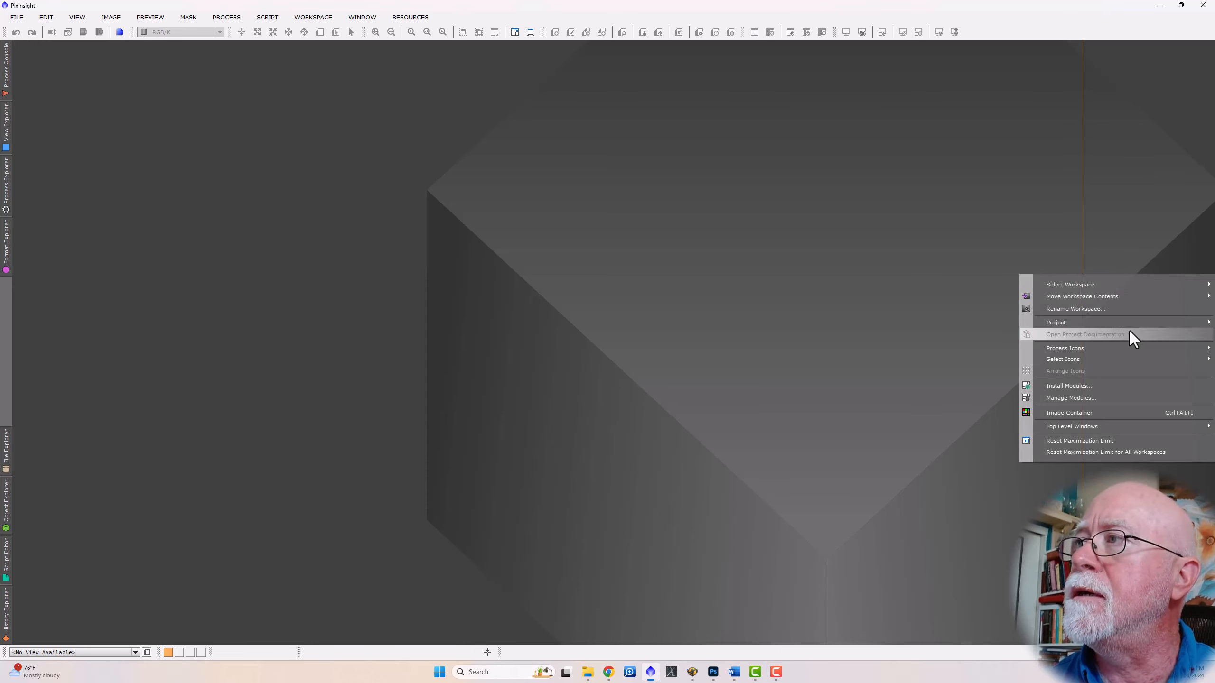
{"action": "mouse_move", "coordinate": [1124, 352]}
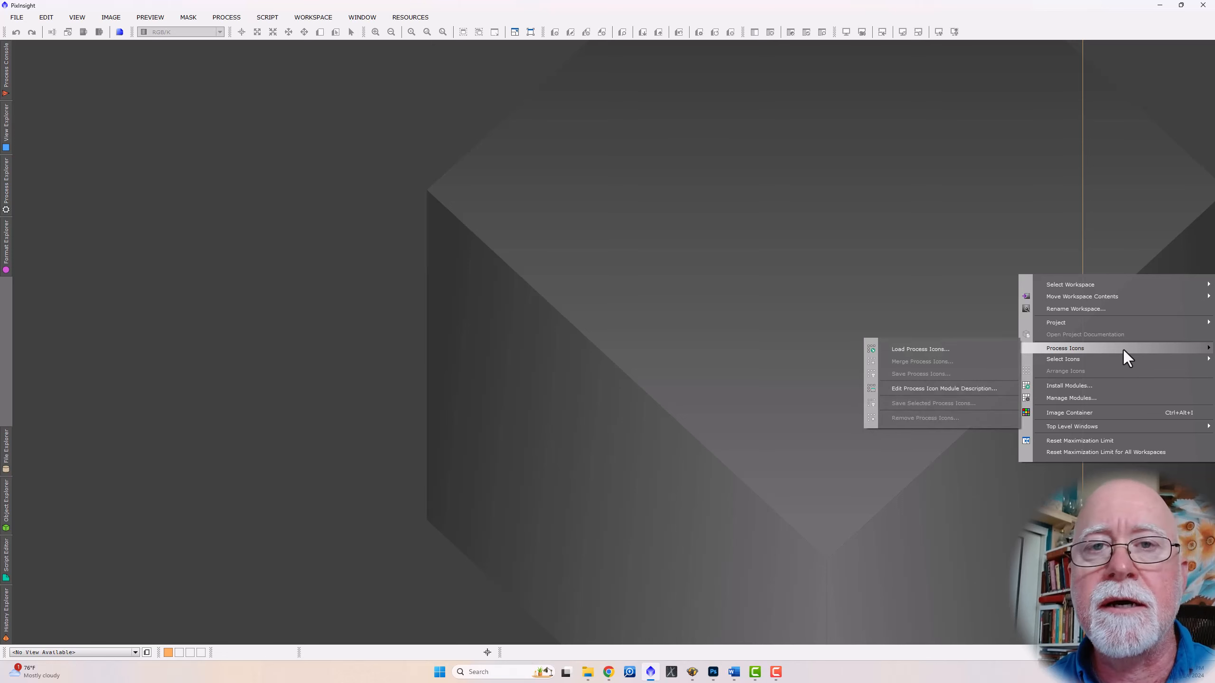
{"action": "left_click", "coordinate": [987, 349]}
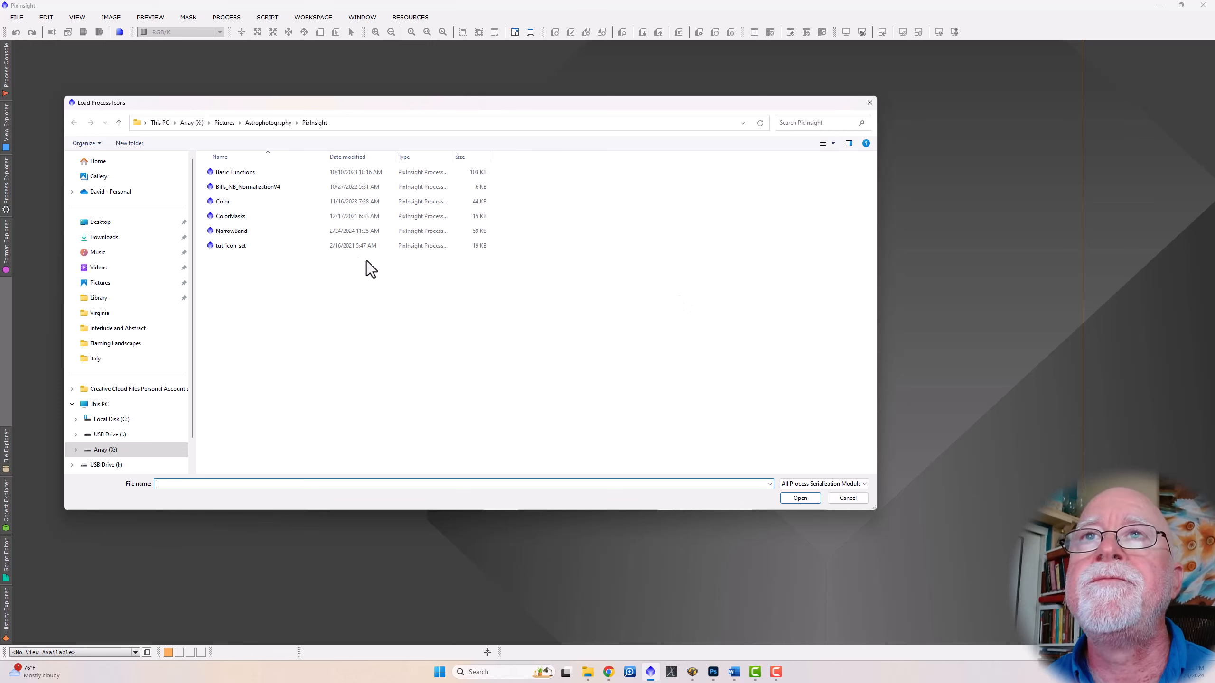
{"action": "double_click", "coordinate": [233, 232]}
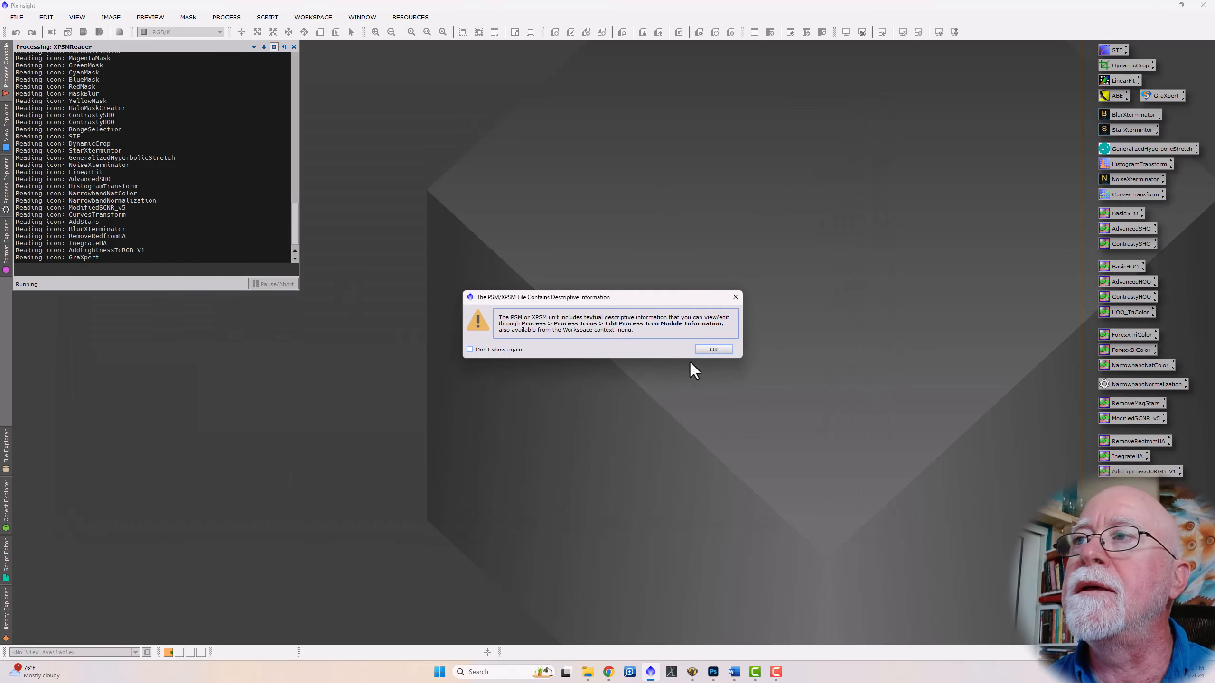
{"action": "left_click", "coordinate": [712, 350]}
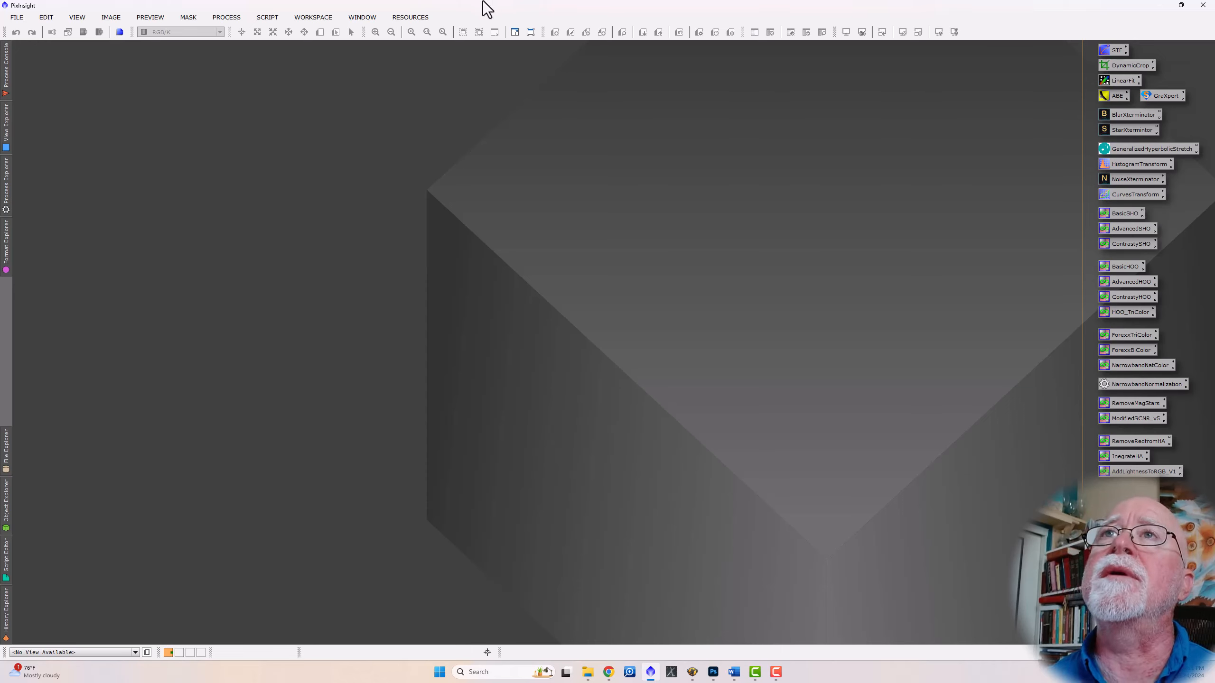
{"action": "left_click", "coordinate": [230, 17]}
{"action": "mouse_move", "coordinate": [277, 34]}
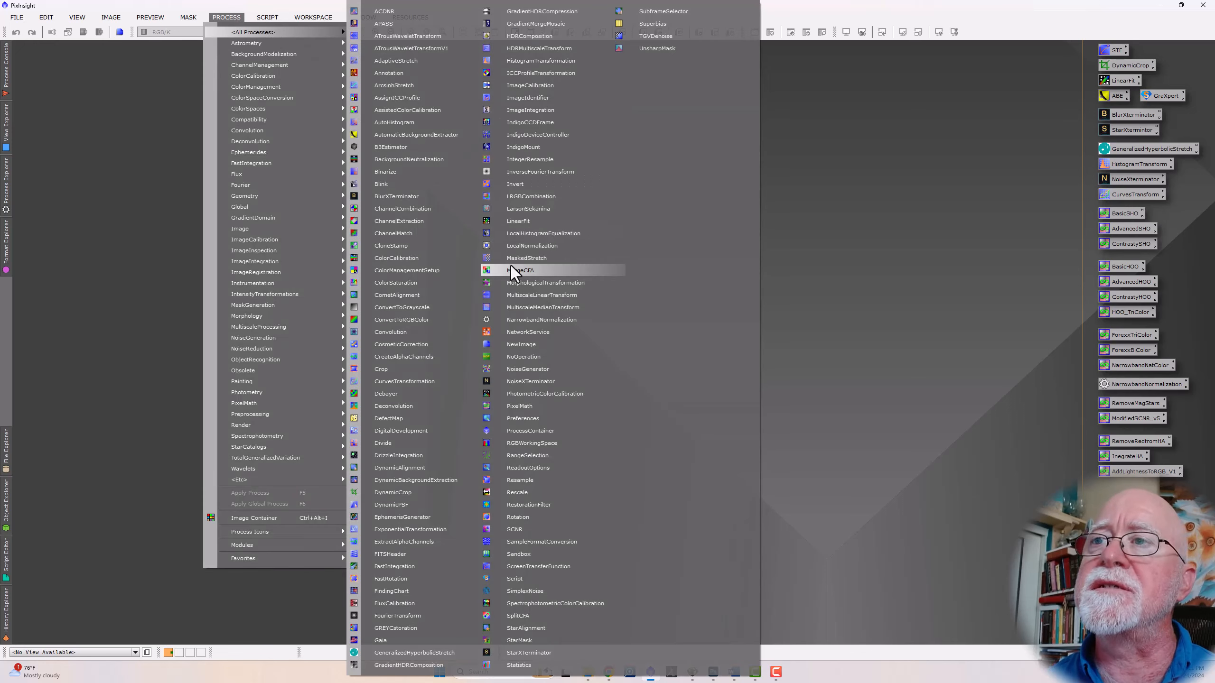
{"action": "left_click", "coordinate": [885, 289]}
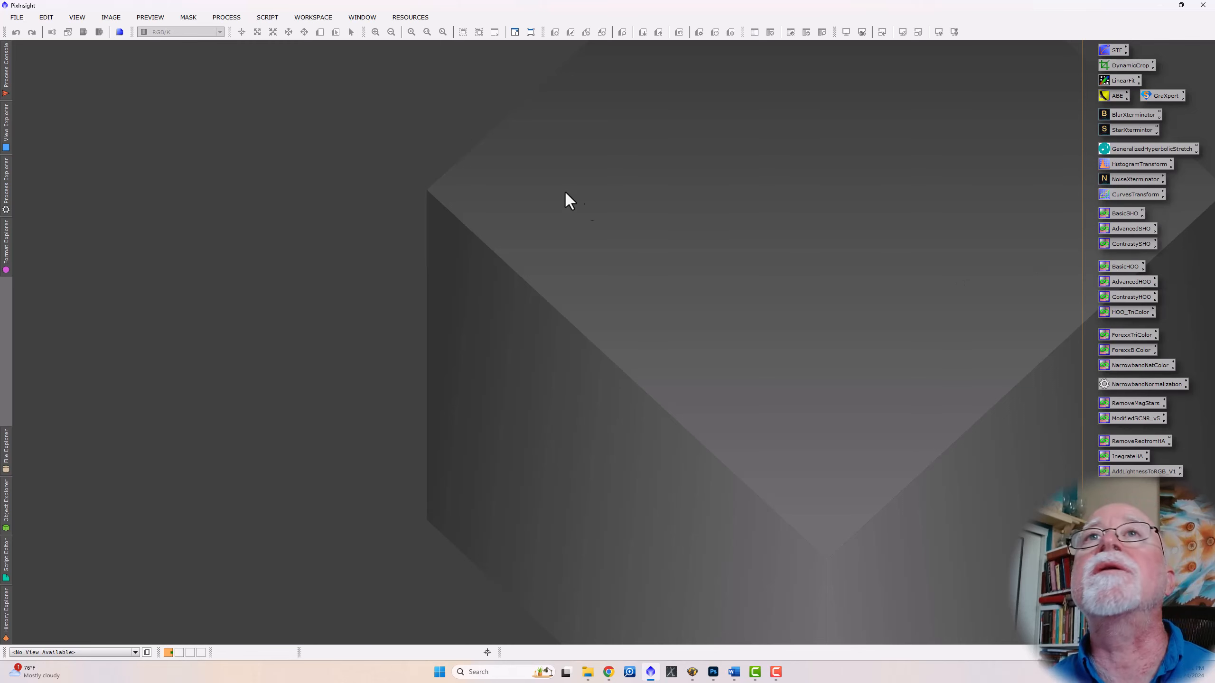
- Open the three Melotte_31 FITS images for Ha, OIII and SII from the Fall 2022 folder together
{"action": "left_click", "coordinate": [17, 17]}
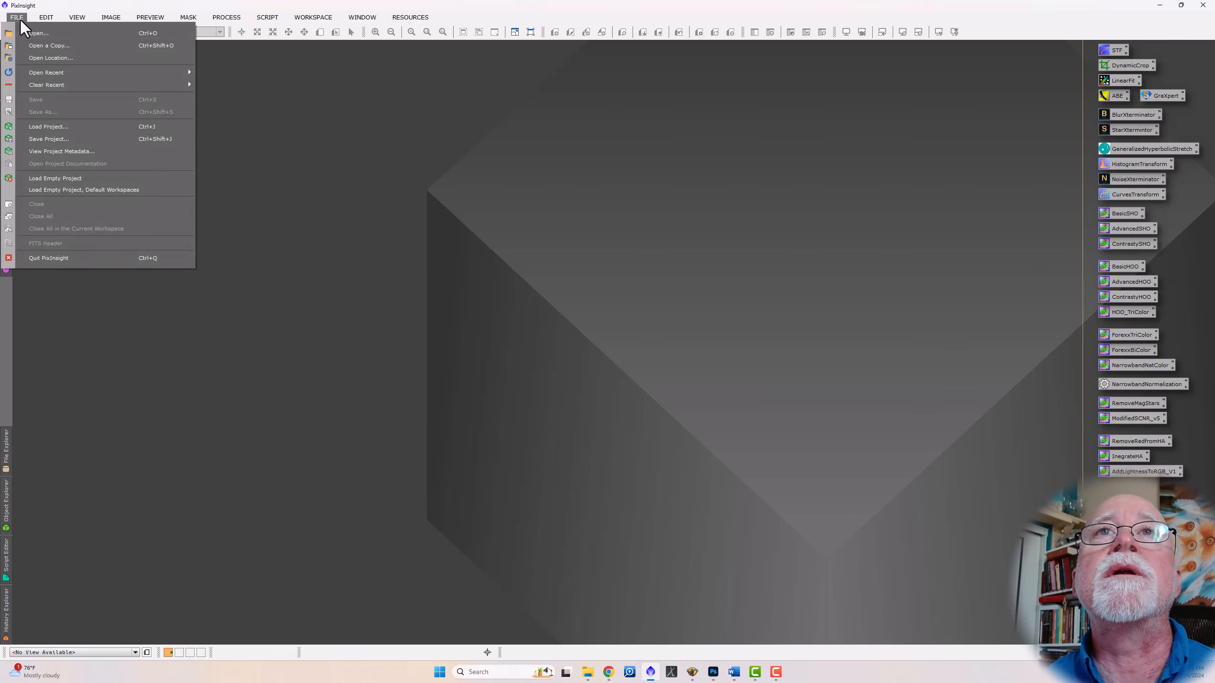
{"action": "left_click", "coordinate": [32, 33]}
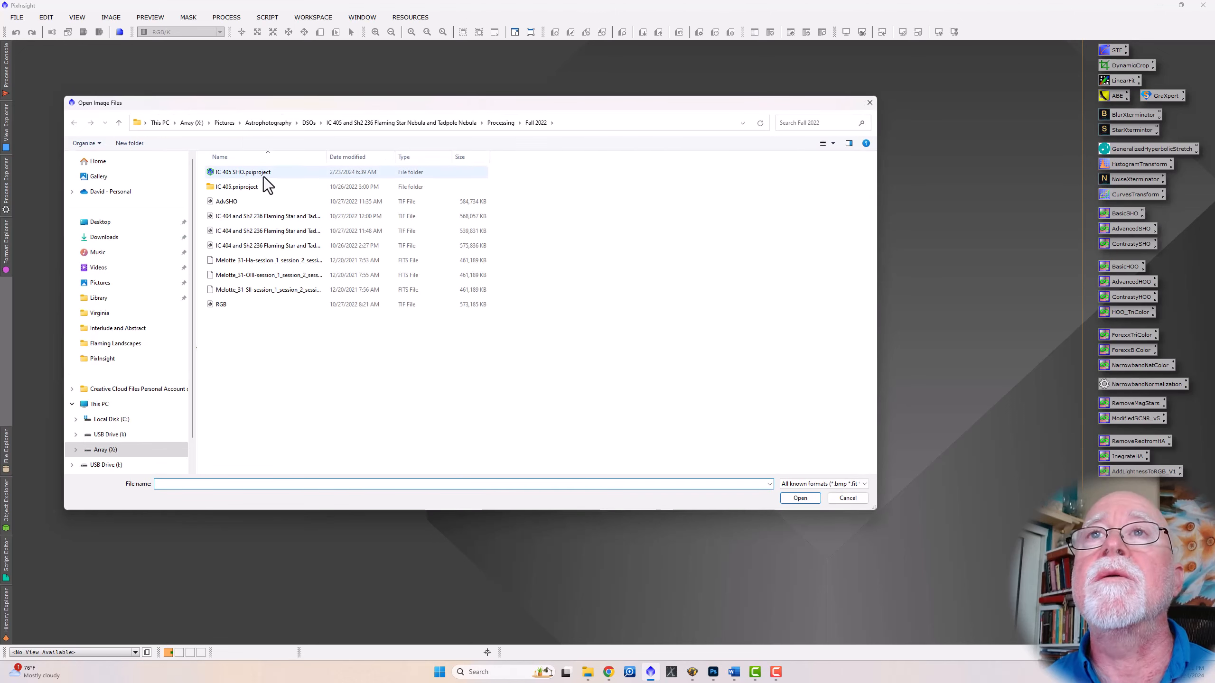
{"action": "left_click", "coordinate": [275, 262]}
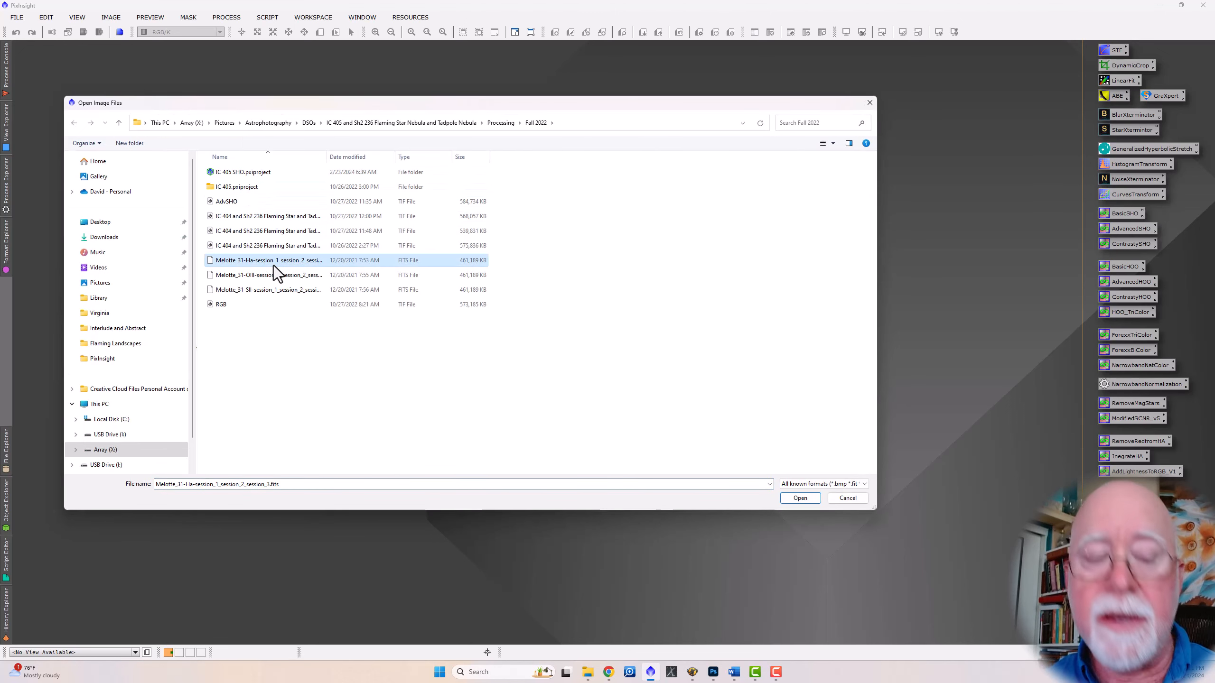
{"action": "left_click", "coordinate": [274, 275], "text": "ctrl"}
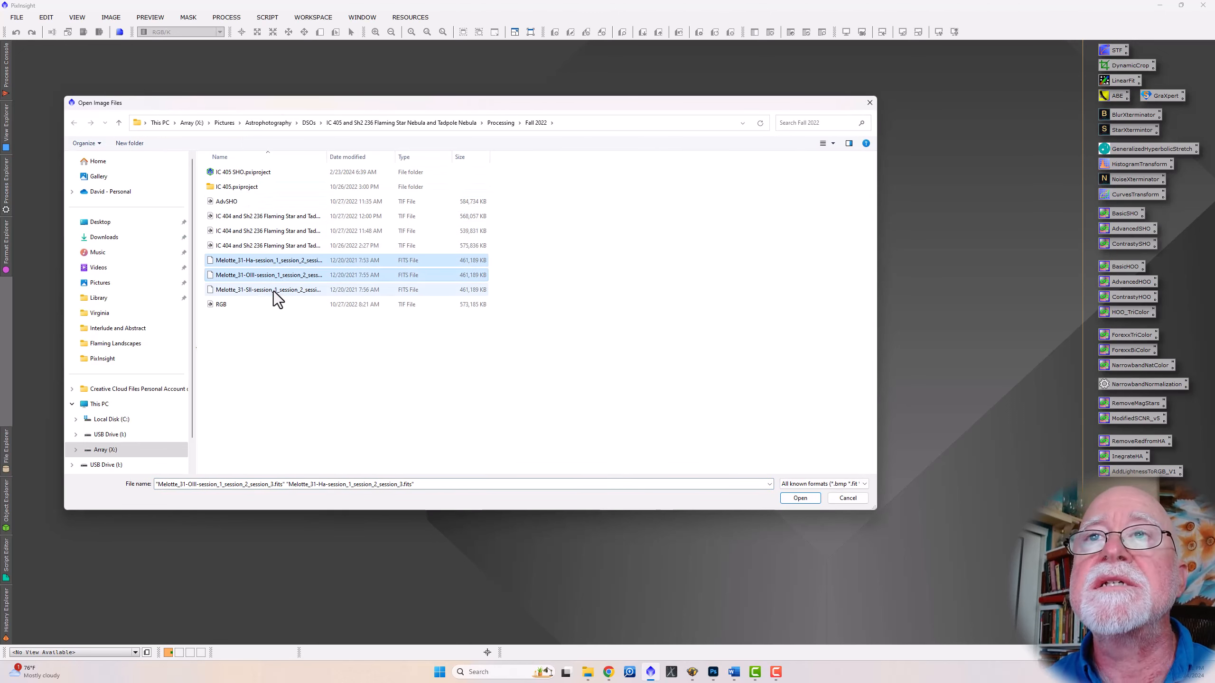
{"action": "left_click", "coordinate": [273, 290], "text": "ctrl"}
{"action": "left_click", "coordinate": [799, 498]}
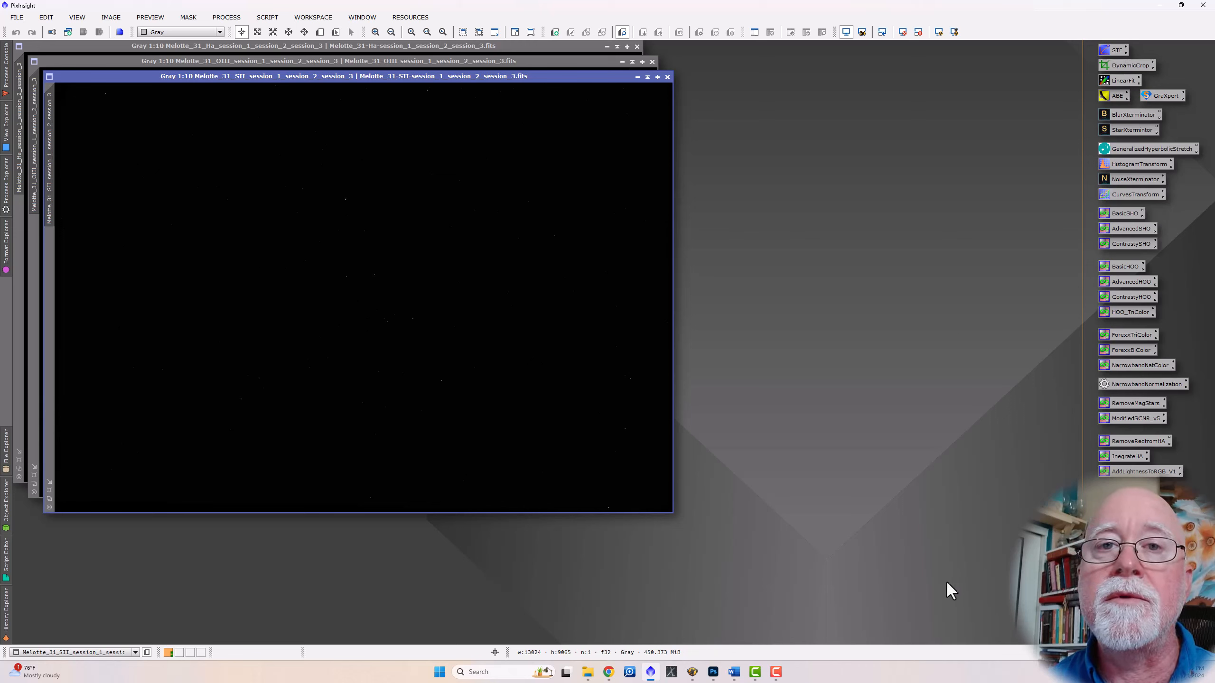
- Apply an automatic screen stretch to the SII, OIII and Ha images in turn
{"action": "left_click", "coordinate": [939, 32]}
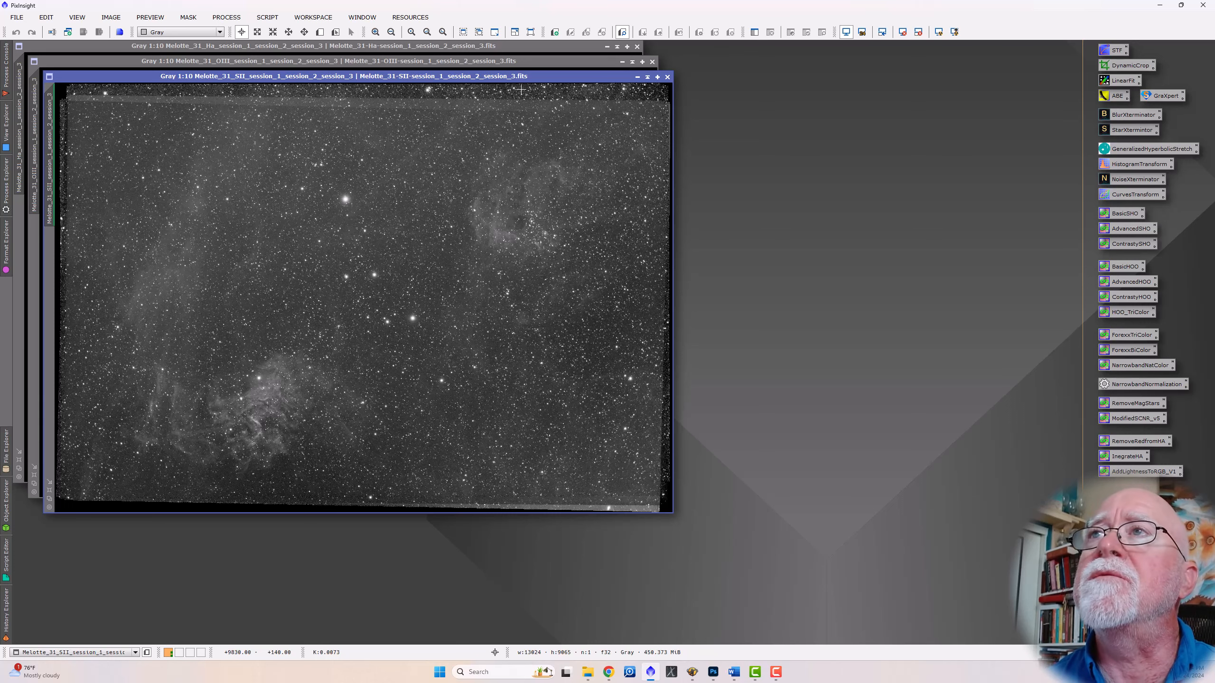
{"action": "left_click", "coordinate": [529, 64]}
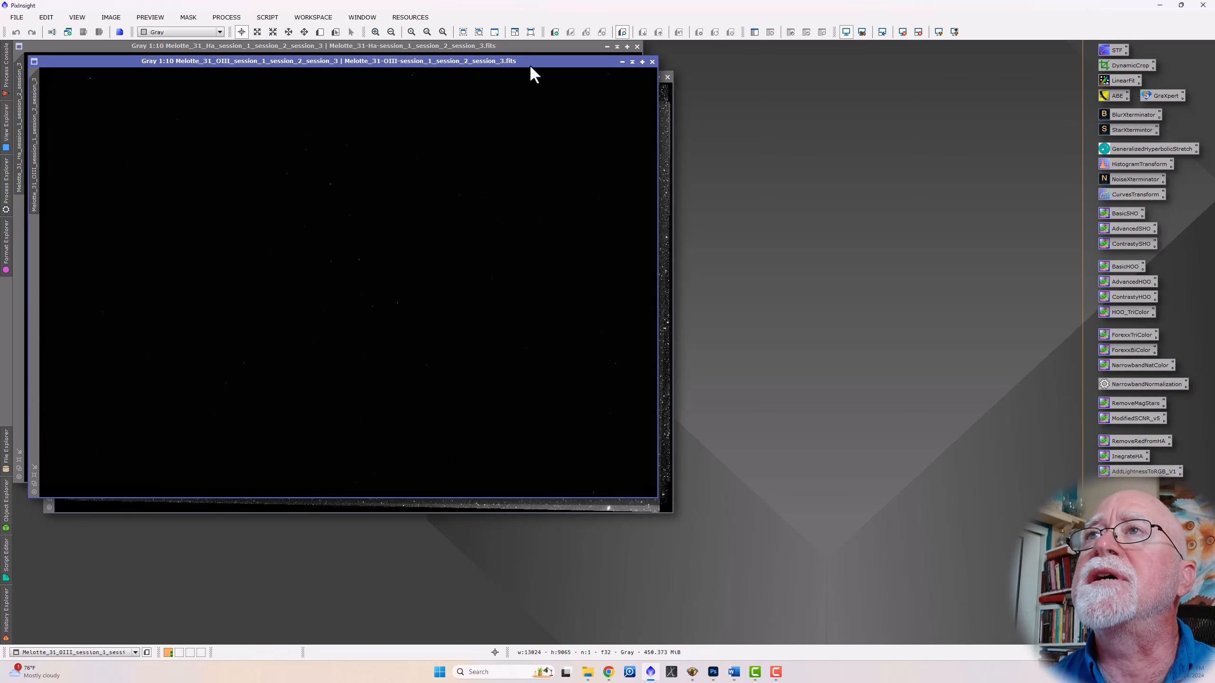
{"action": "left_click", "coordinate": [938, 33]}
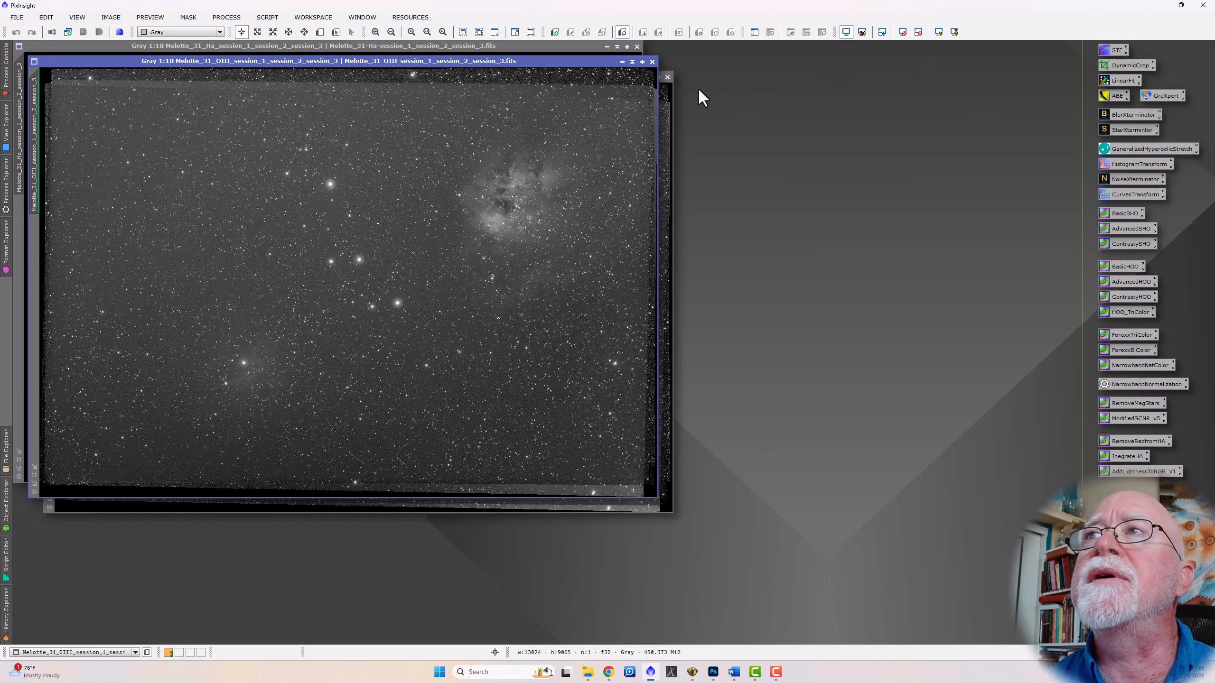
{"action": "left_click", "coordinate": [572, 47]}
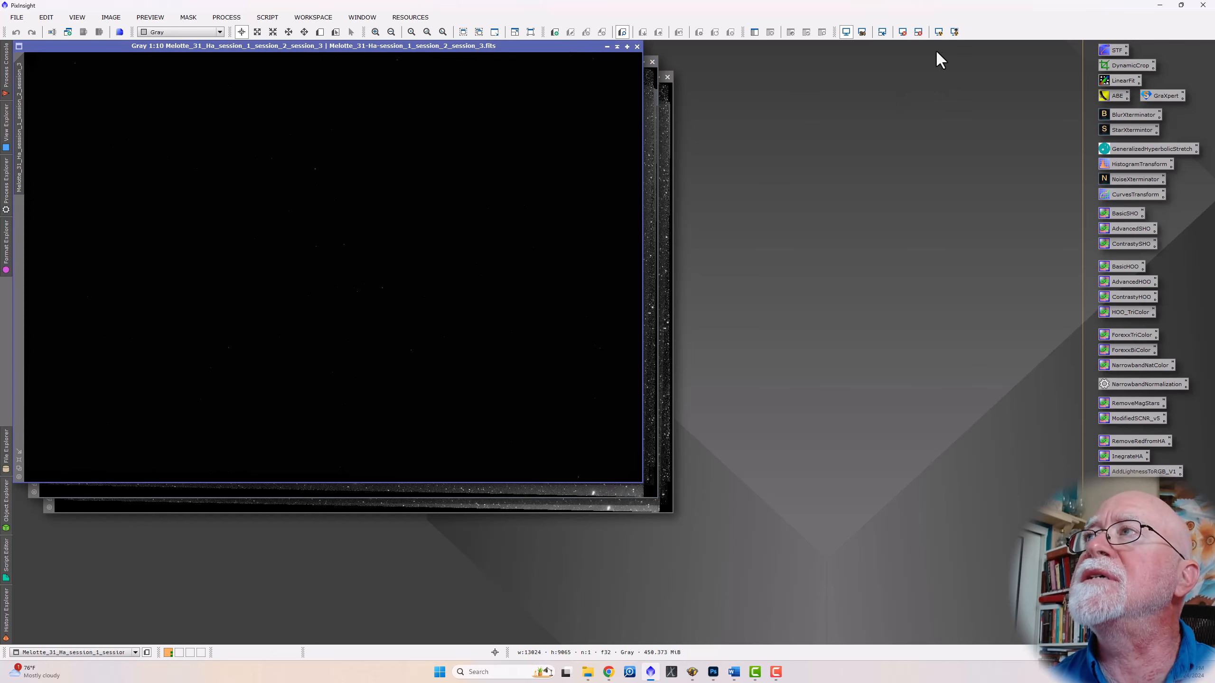
{"action": "left_click", "coordinate": [938, 33]}
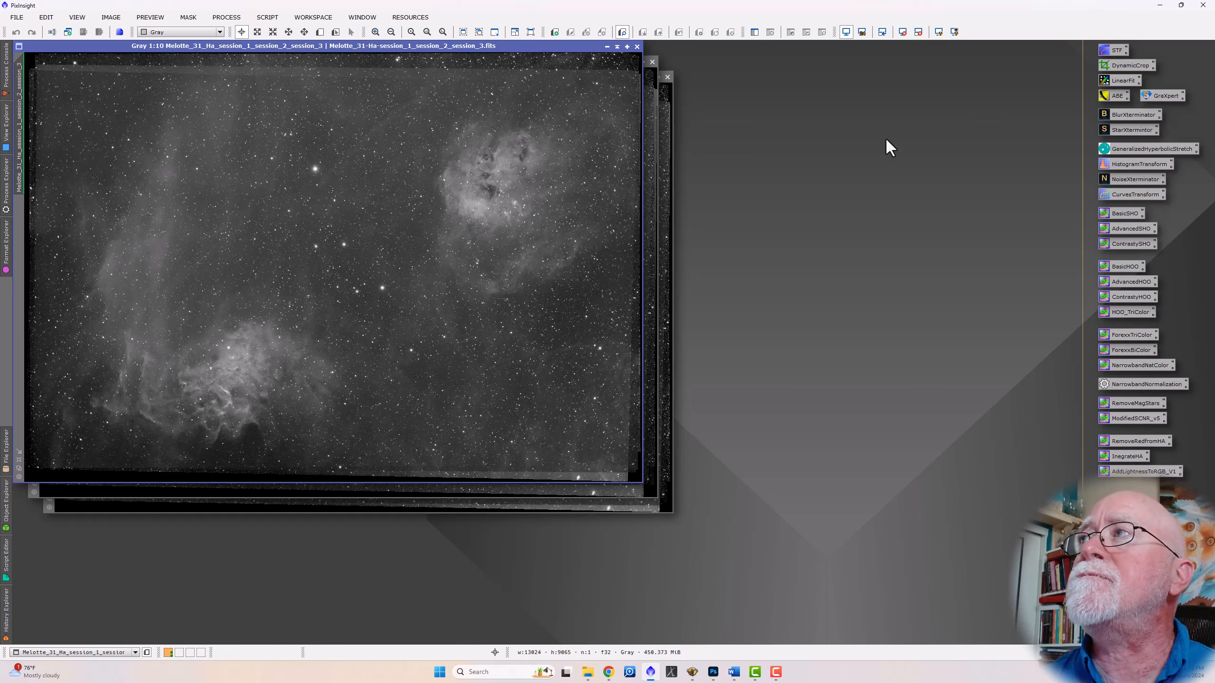
- Set up a DynamicCrop on the Ha image that trims all four ragged stacking edges, about 12408 × 8240 pixels, anchored near 6479, 4560
{"action": "double_click", "coordinate": [1127, 67]}
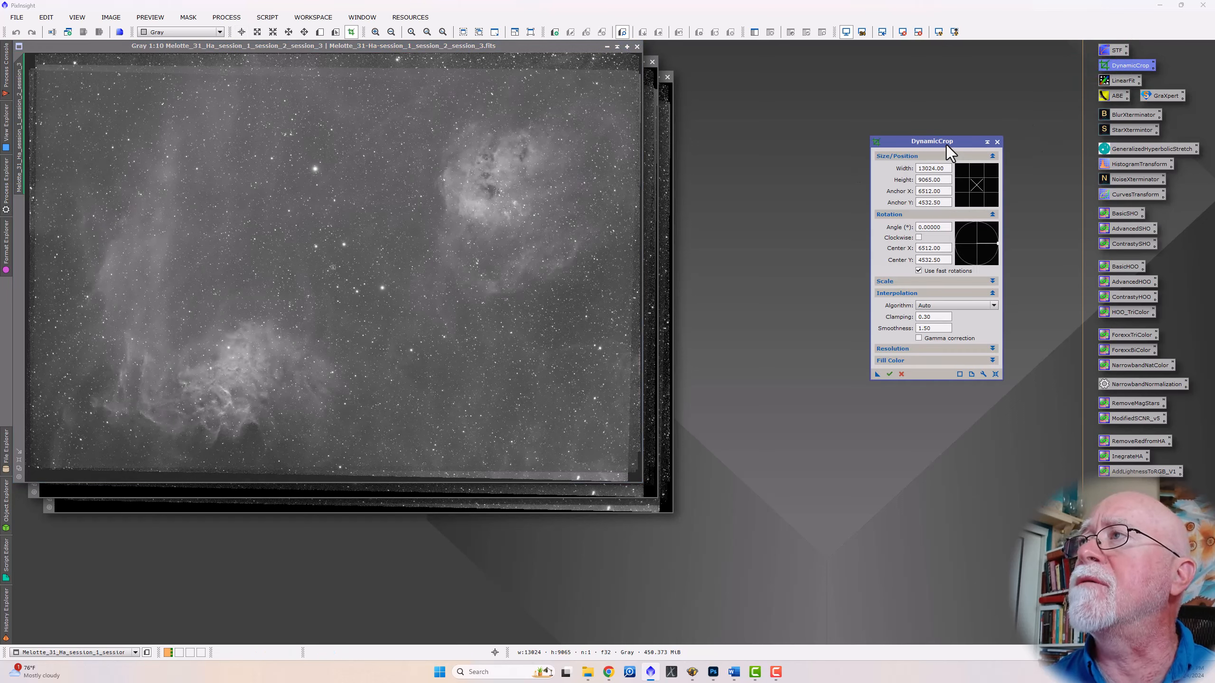
{"action": "left_click_drag", "start_coordinate": [947, 145], "coordinate": [938, 107]}
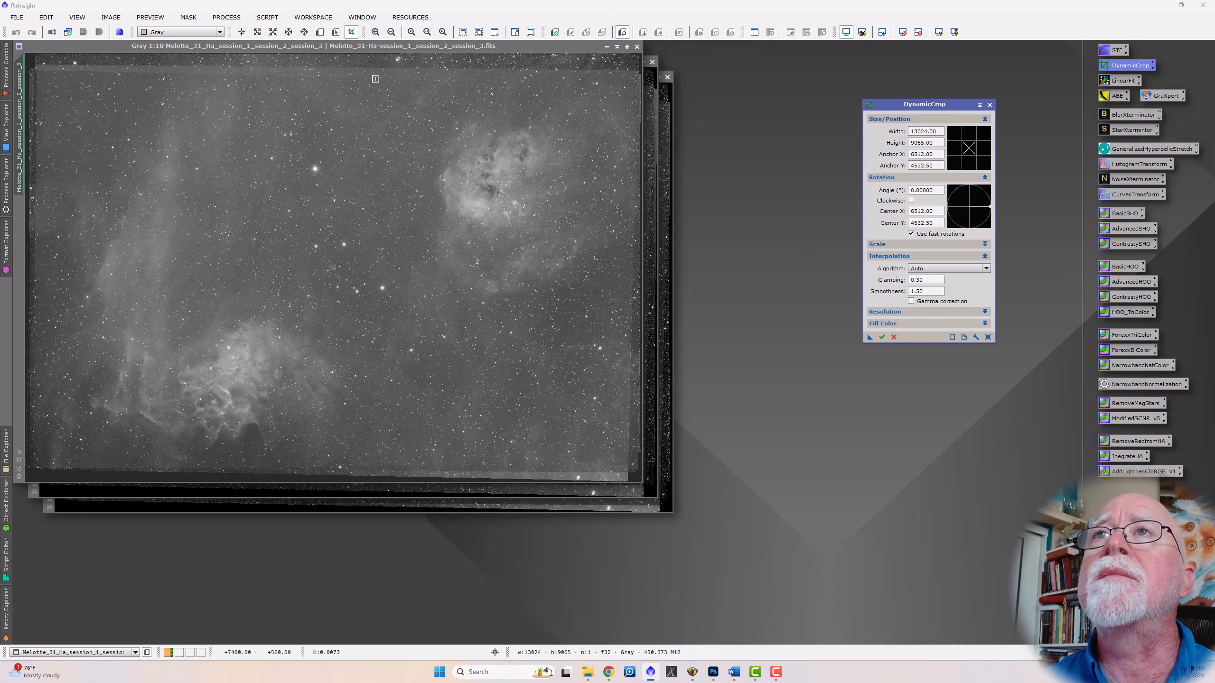
{"action": "left_click", "coordinate": [358, 47]}
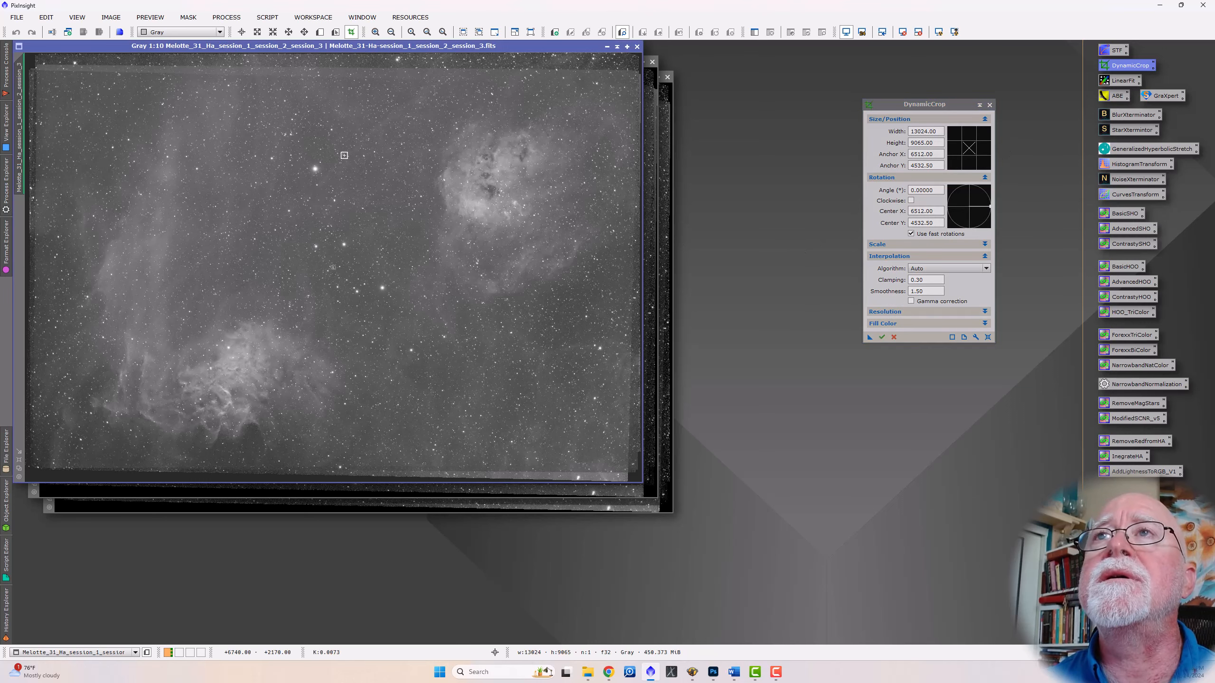
{"action": "scroll", "coordinate": [344, 155], "scroll_direction": "down", "scroll_amount": 1}
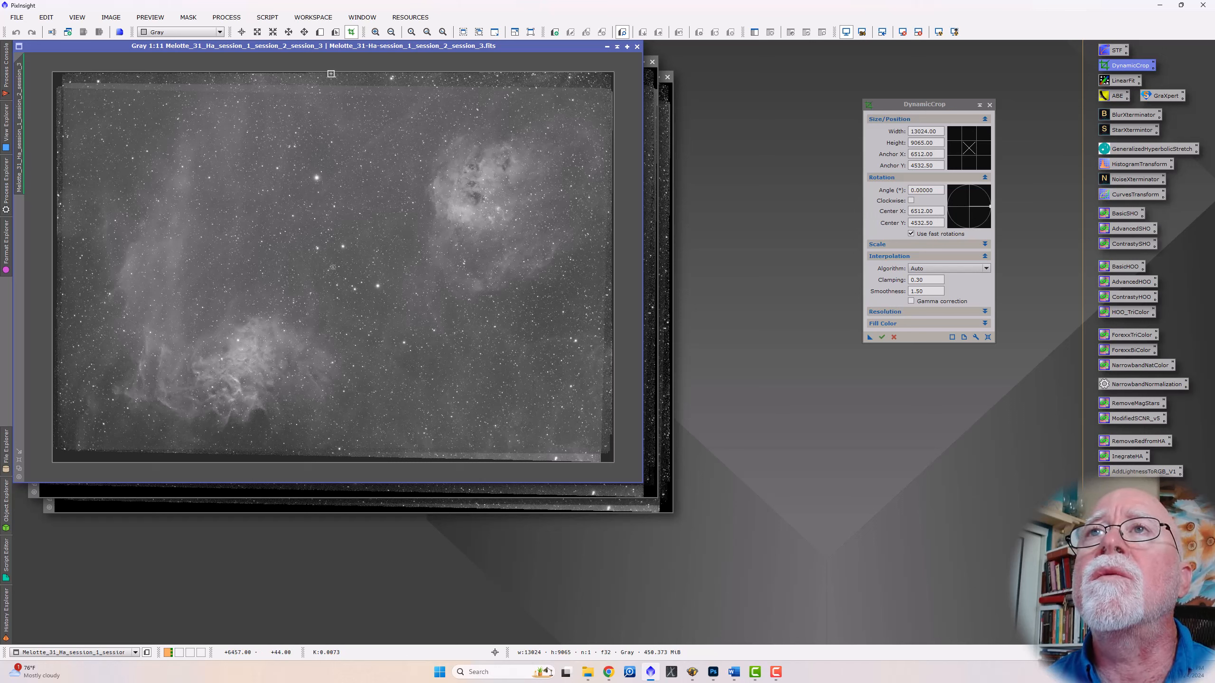
{"action": "mouse_move", "coordinate": [331, 73]}
{"action": "left_mouse_down"}
{"action": "mouse_move", "coordinate": [331, 99]}
{"action": "mouse_move", "coordinate": [335, 71]}
{"action": "mouse_move", "coordinate": [333, 89]}
{"action": "left_mouse_up"}
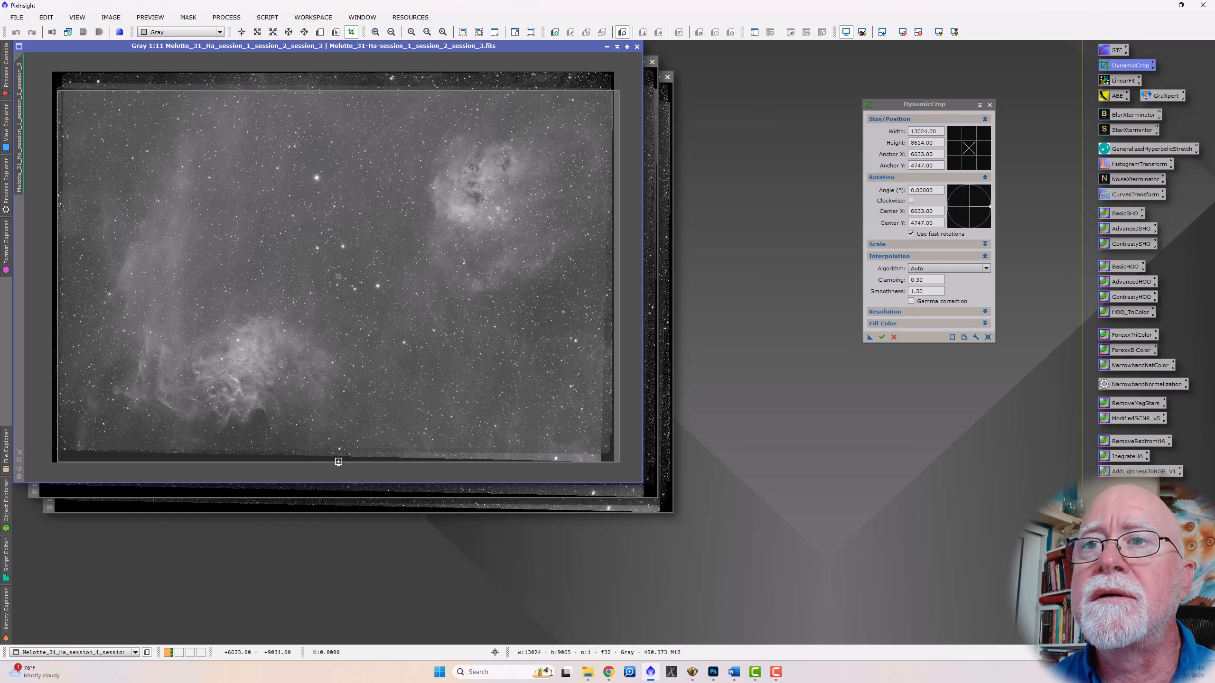
{"action": "left_click_drag", "start_coordinate": [339, 460], "coordinate": [335, 461]}
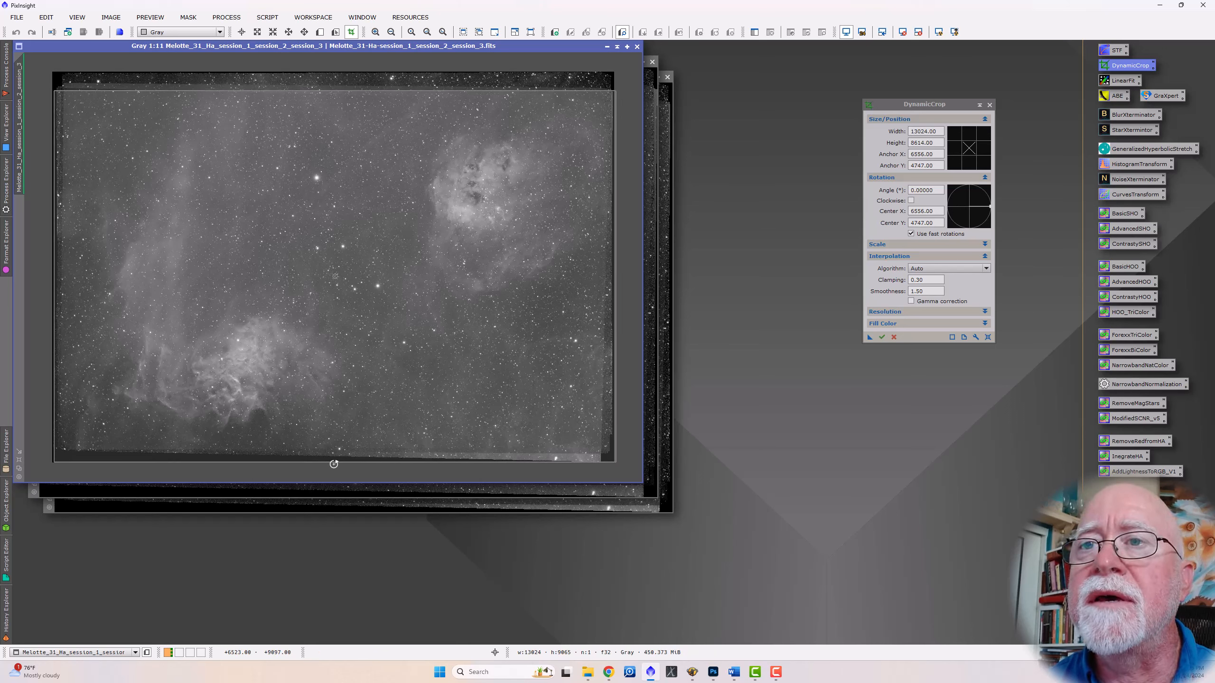
{"action": "left_click_drag", "start_coordinate": [334, 463], "coordinate": [333, 444]}
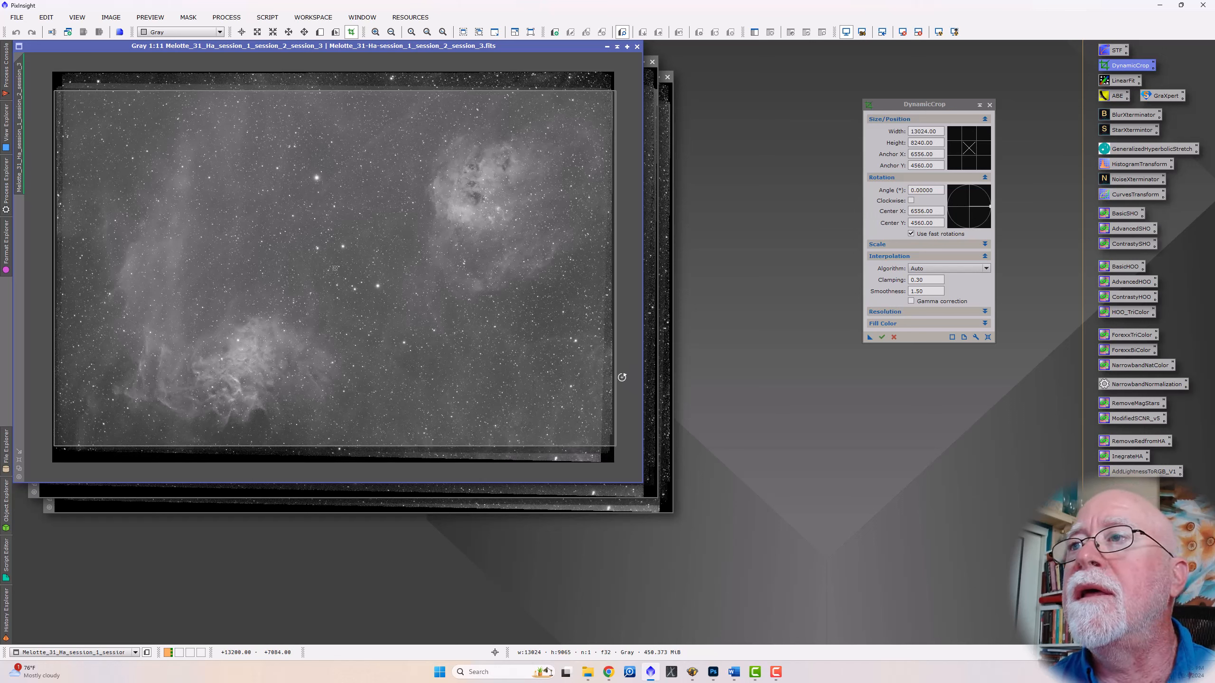
{"action": "left_click_drag", "start_coordinate": [615, 372], "coordinate": [599, 369]}
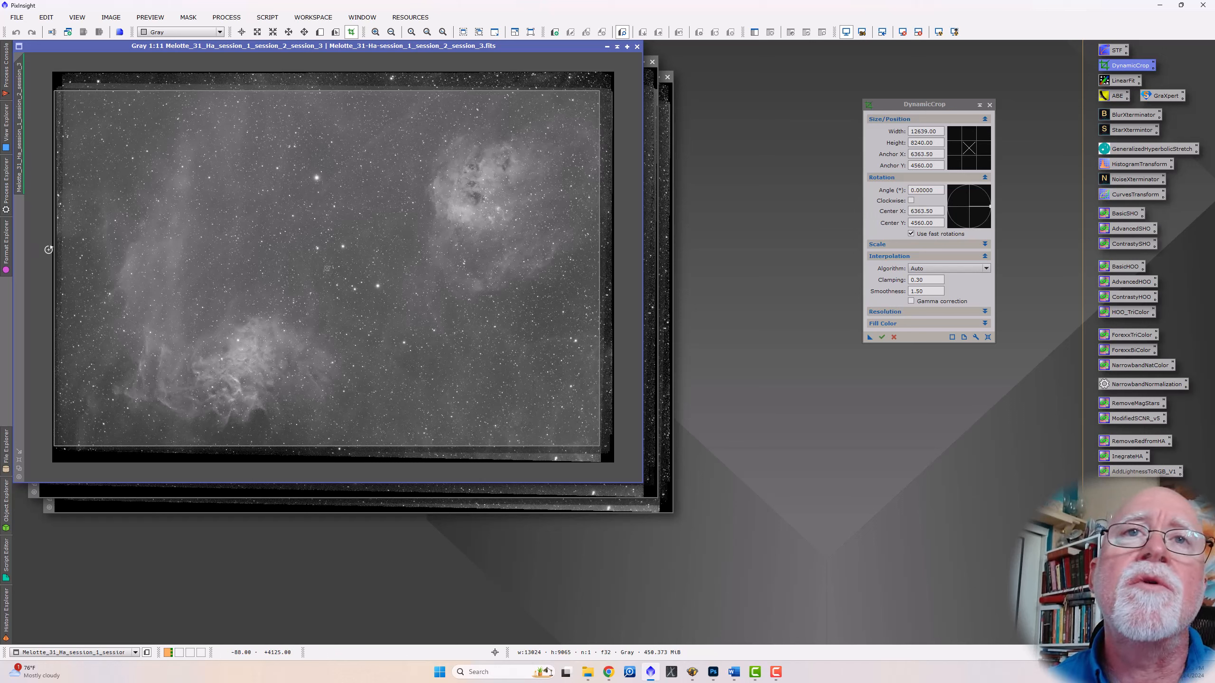
{"action": "left_click_drag", "start_coordinate": [53, 252], "coordinate": [64, 251]}
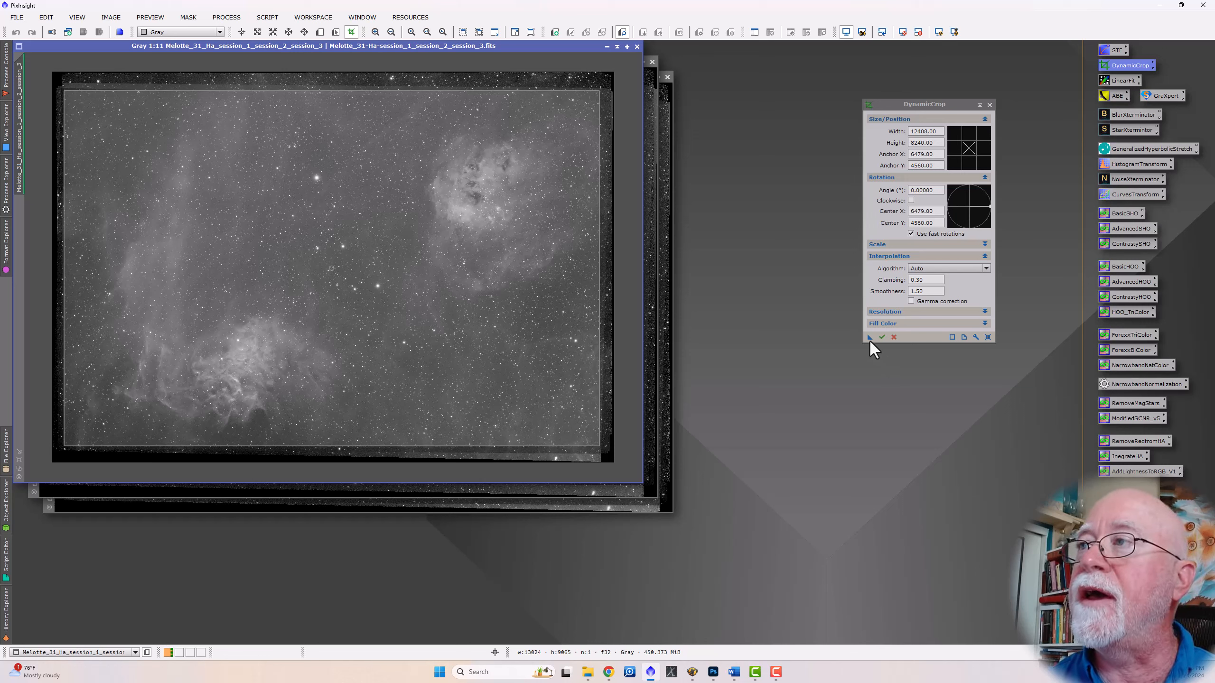
- Save the crop settings as a process icon on the workspace and apply it to the OIII and SII images
{"action": "left_click_drag", "start_coordinate": [869, 337], "coordinate": [852, 378]}
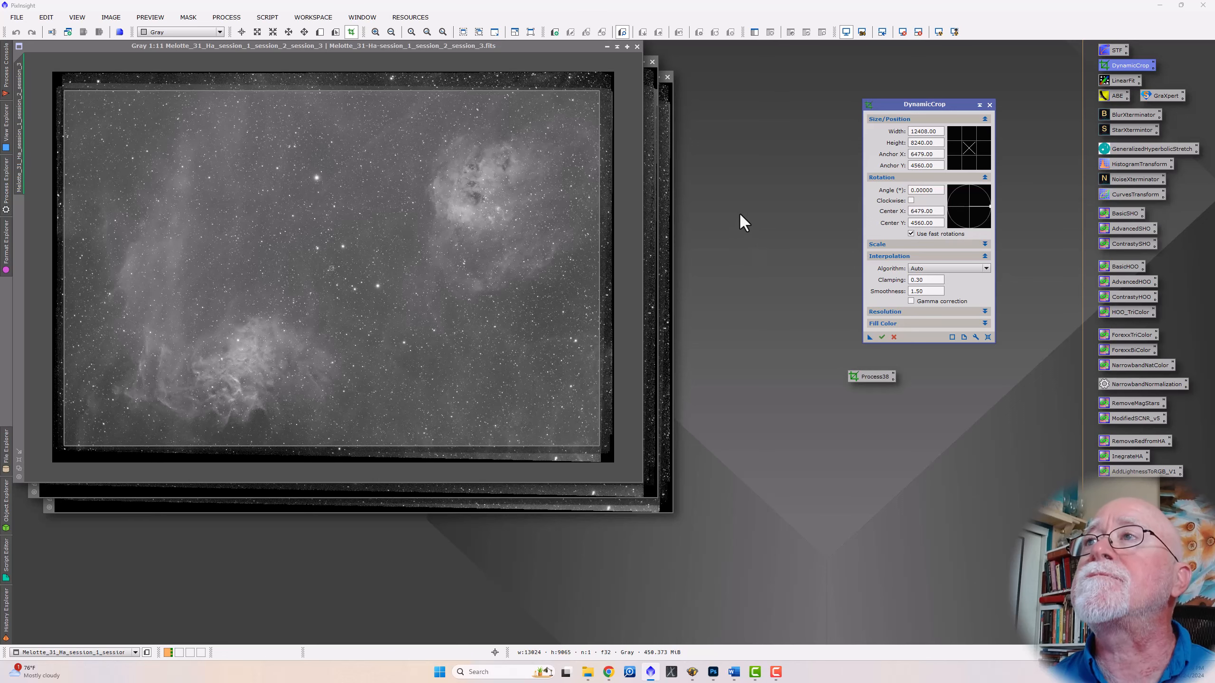
{"action": "left_click", "coordinate": [652, 197]}
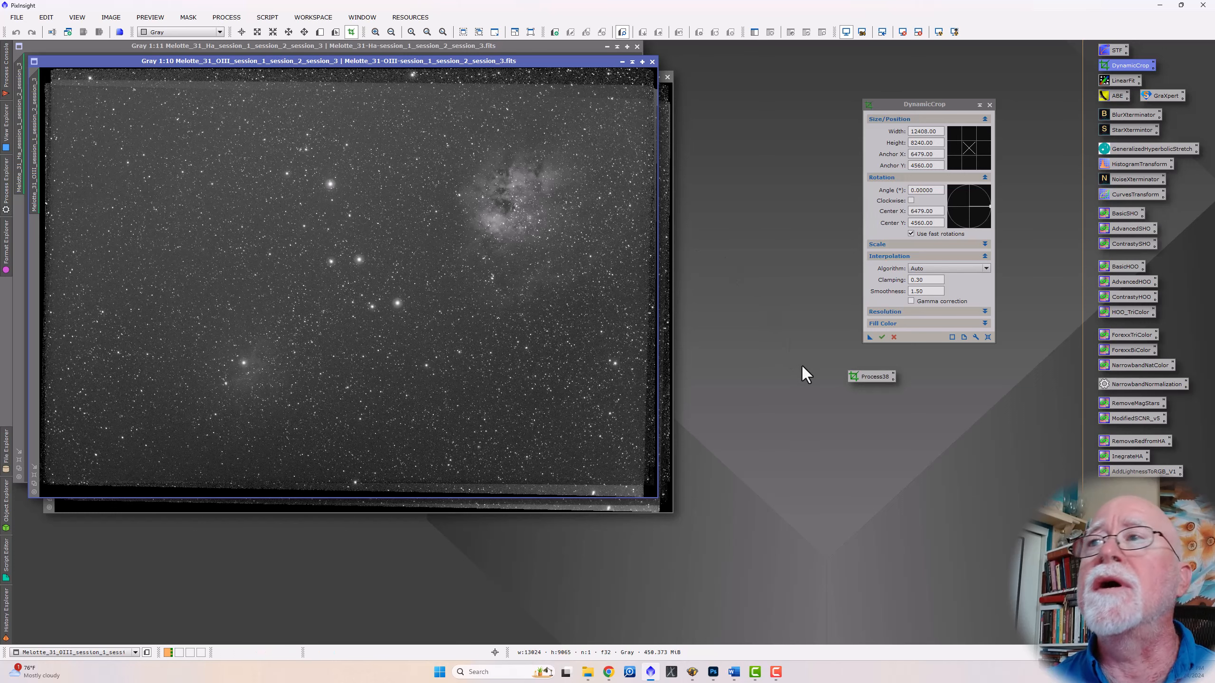
{"action": "left_click_drag", "start_coordinate": [870, 378], "coordinate": [528, 299]}
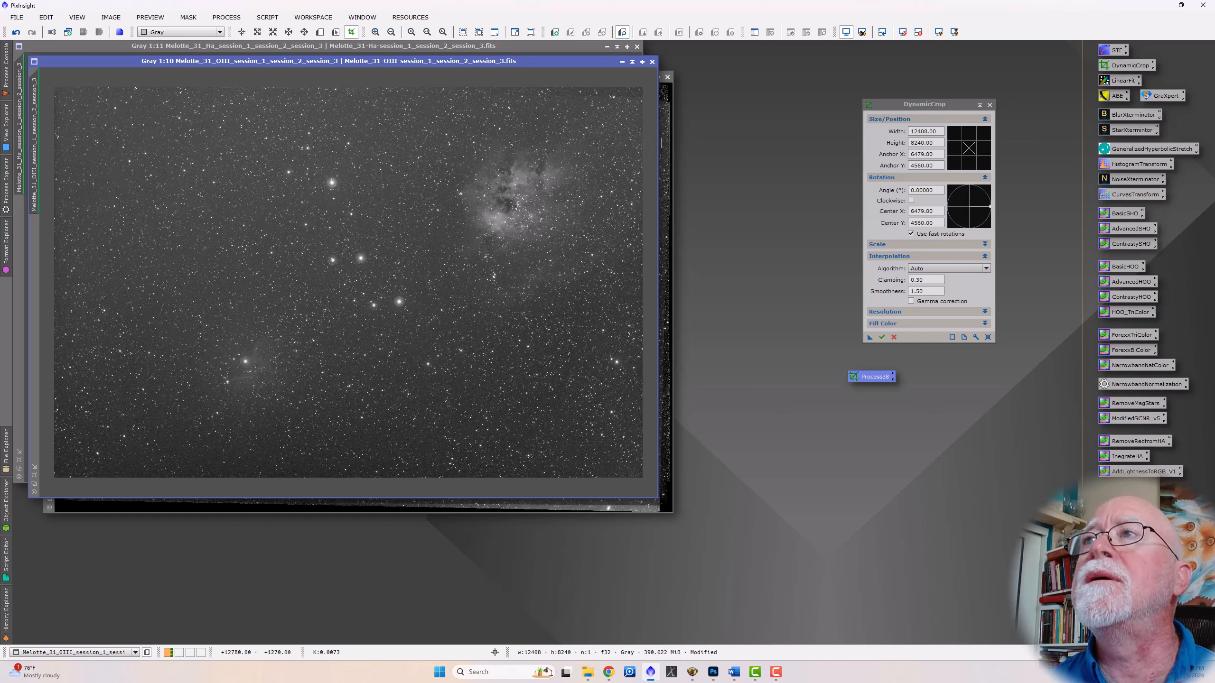
{"action": "left_click", "coordinate": [666, 144]}
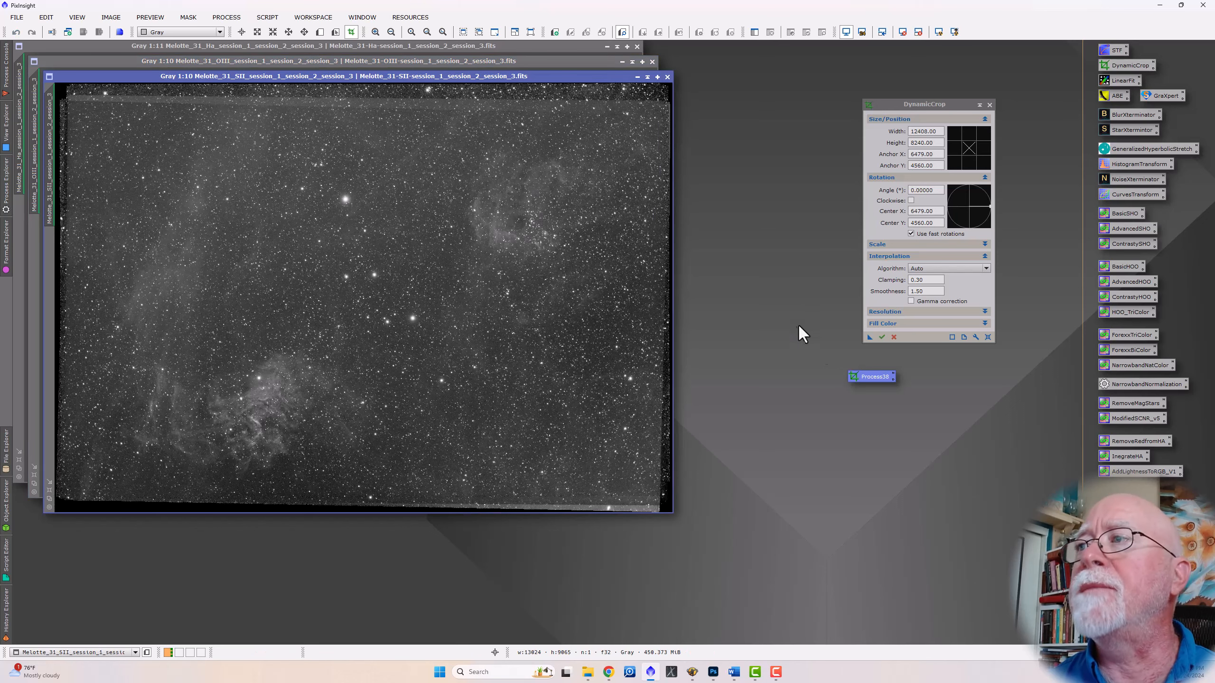
{"action": "left_click_drag", "start_coordinate": [868, 377], "coordinate": [530, 302]}
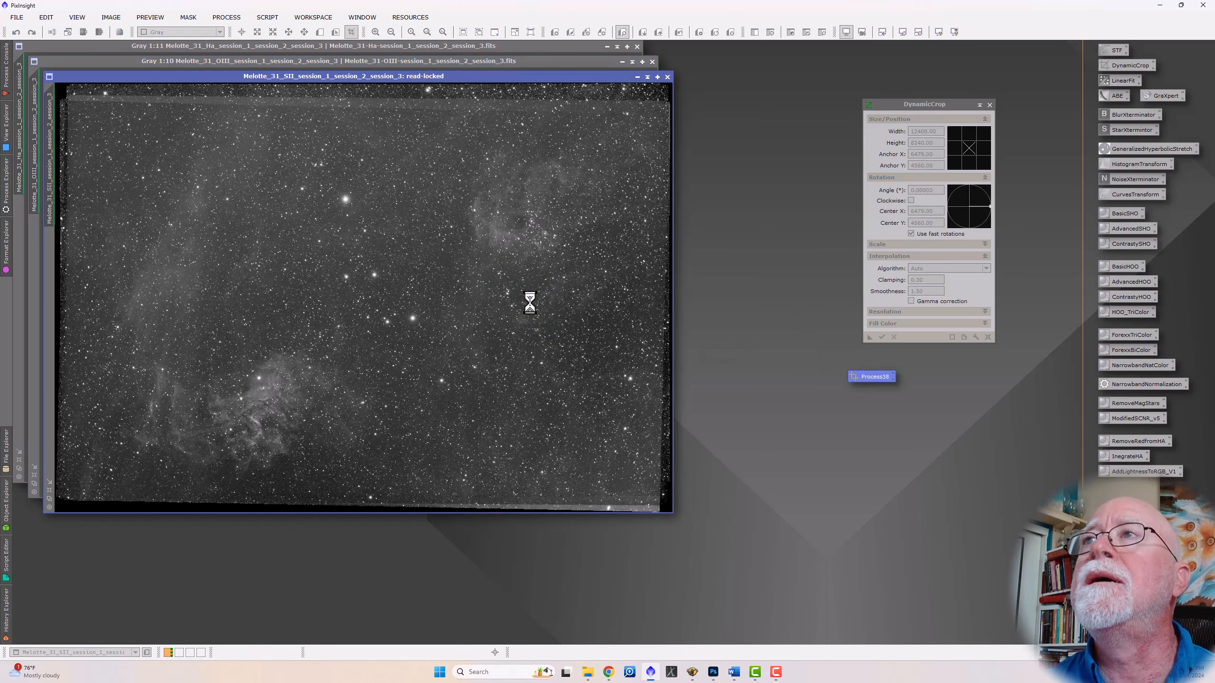
- Execute the crop on the Ha image and delete the temporary DynamicCrop process icon
{"action": "left_click", "coordinate": [529, 46]}
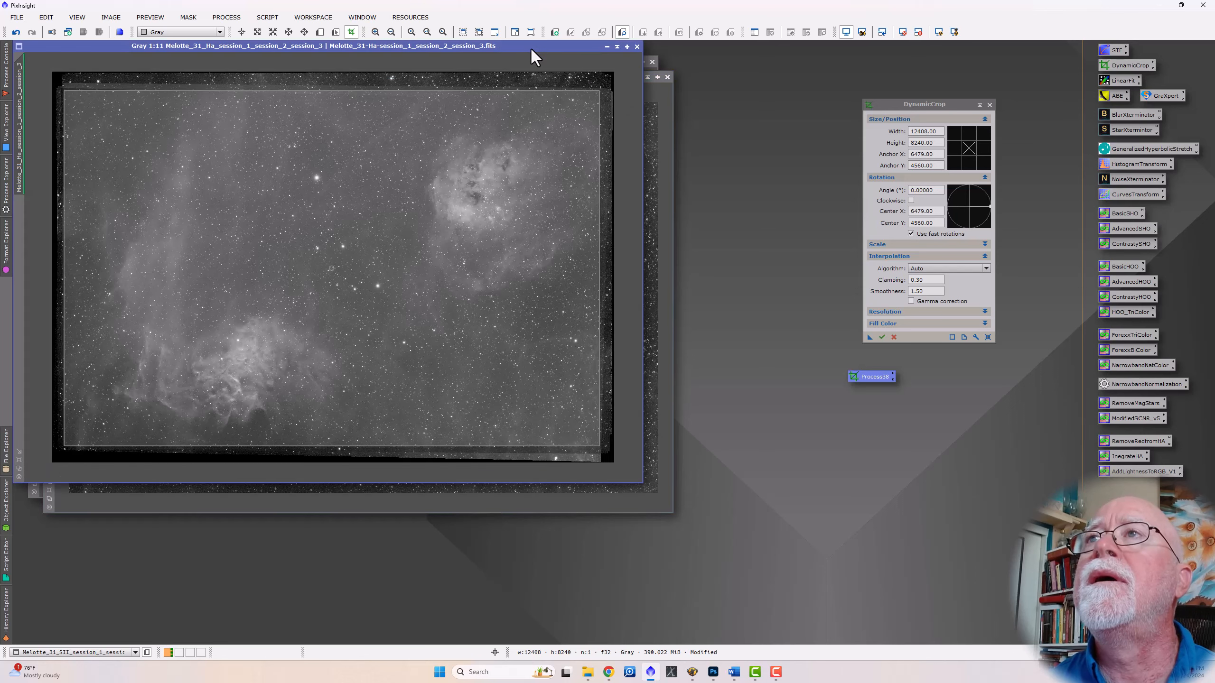
{"action": "left_click", "coordinate": [882, 338]}
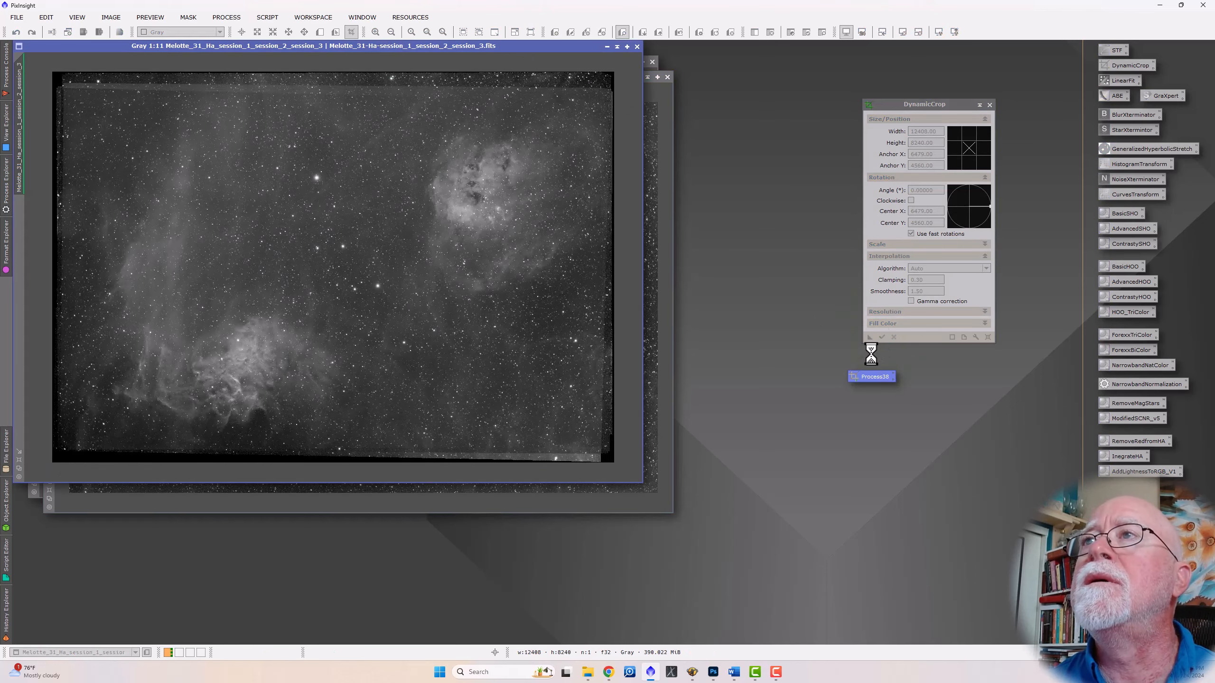
{"action": "right_click", "coordinate": [874, 378]}
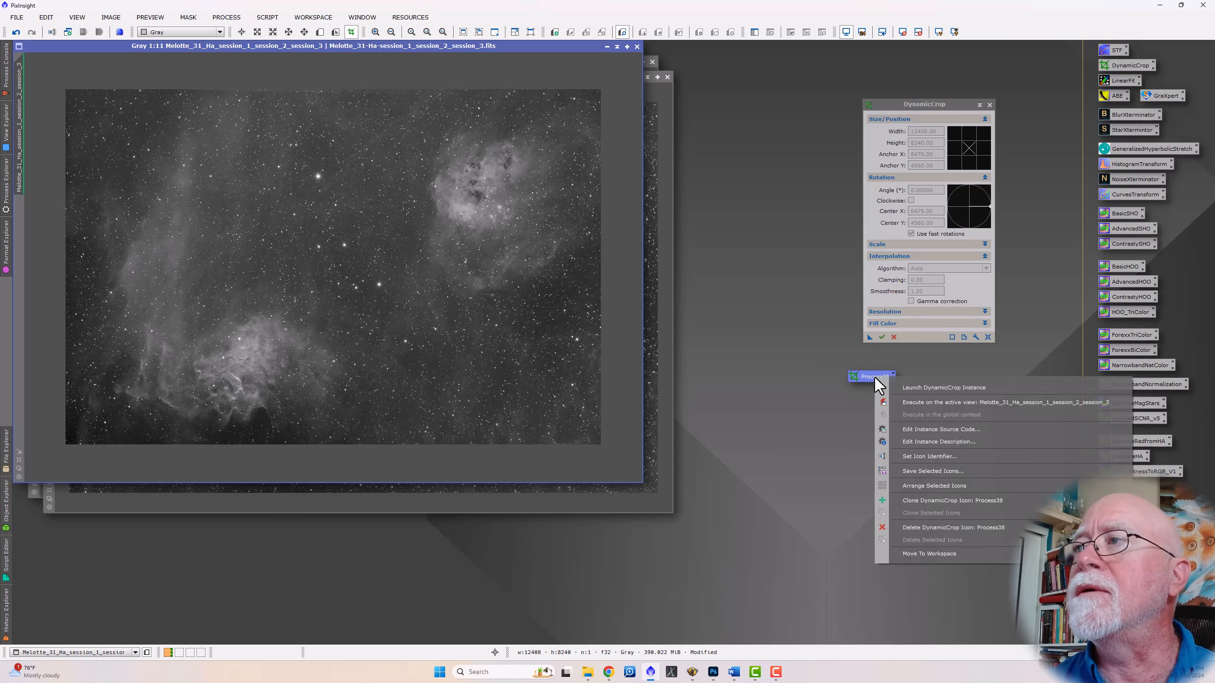
{"action": "left_click", "coordinate": [915, 527]}
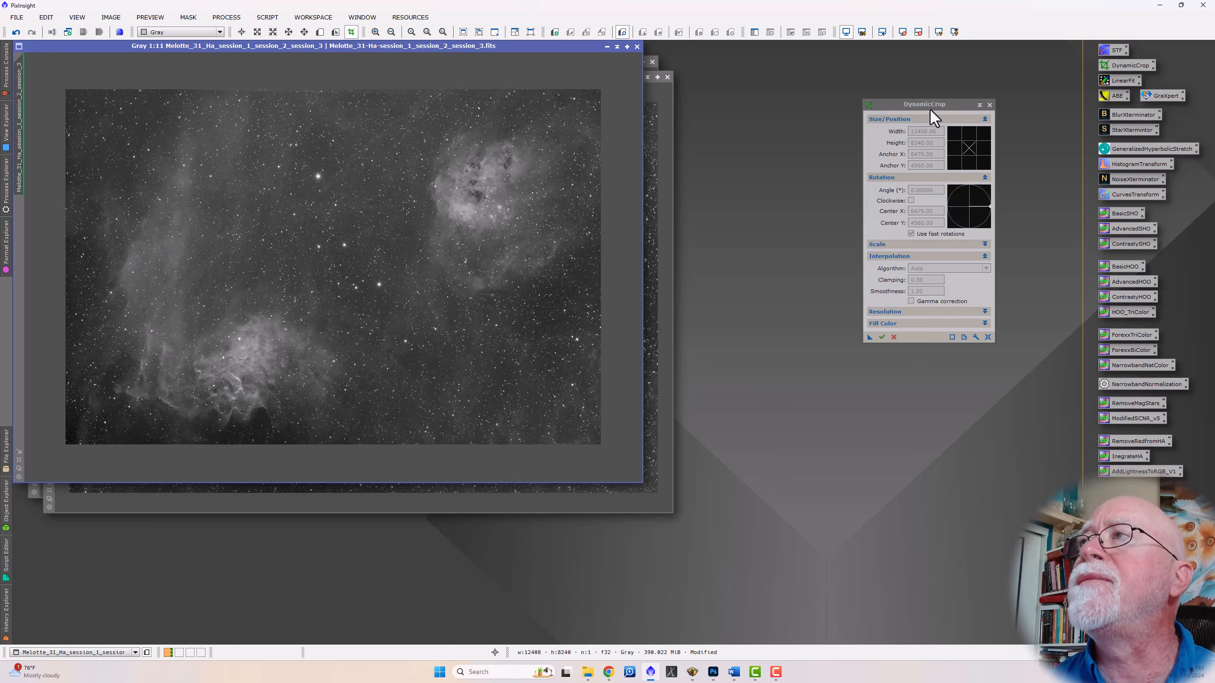
- Reset DynamicCrop for the Ha image and trim all four edges again, to about 12155 × 7888 pixels anchored near 6198, 4164
{"action": "left_click_drag", "start_coordinate": [930, 110], "coordinate": [898, 115]}
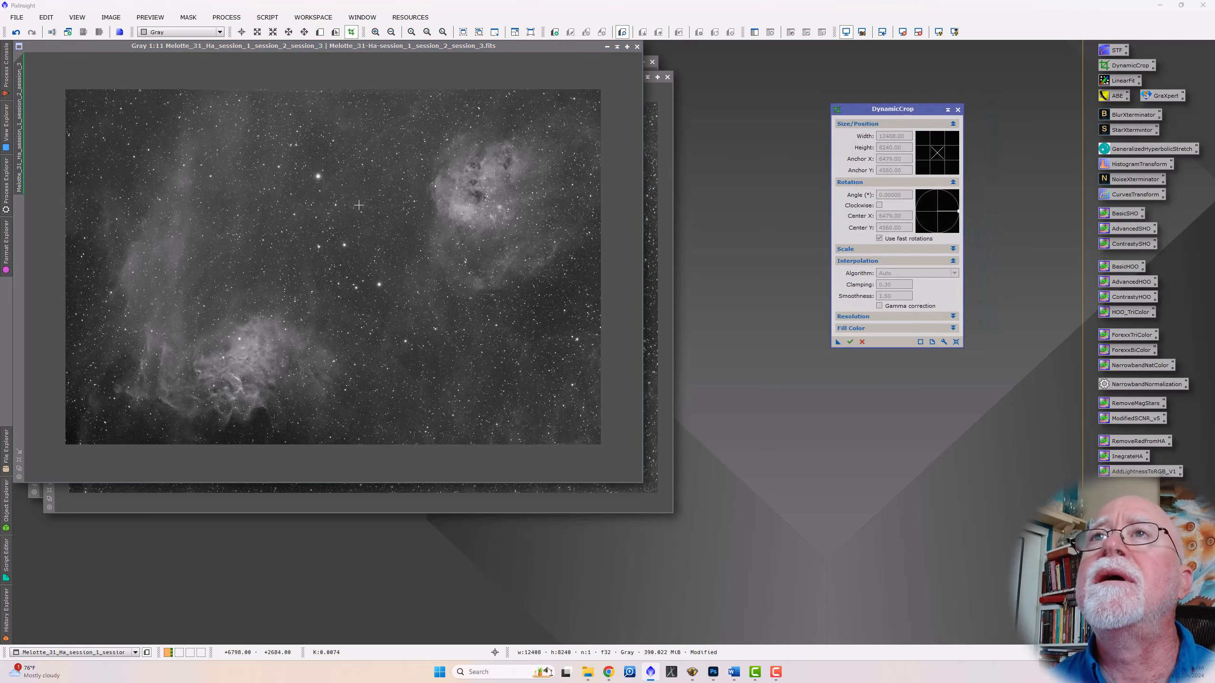
{"action": "left_click_drag", "start_coordinate": [354, 45], "coordinate": [401, 85]}
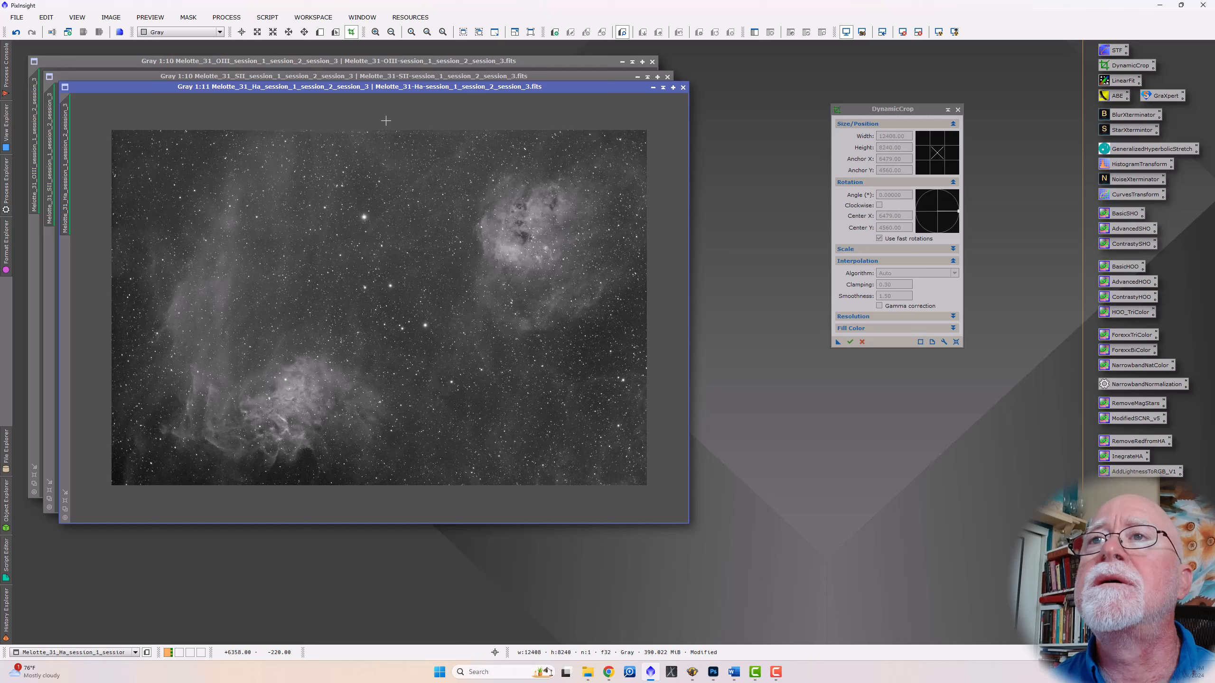
{"action": "left_click", "coordinate": [957, 342]}
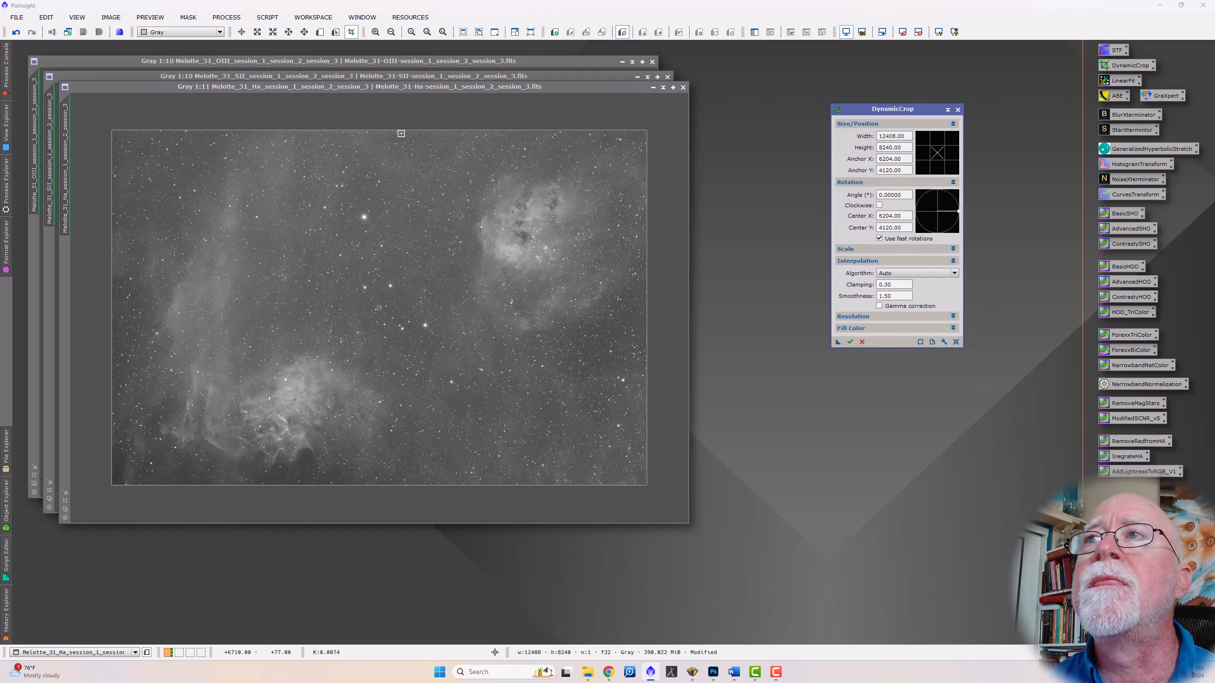
{"action": "left_click_drag", "start_coordinate": [391, 130], "coordinate": [391, 139]}
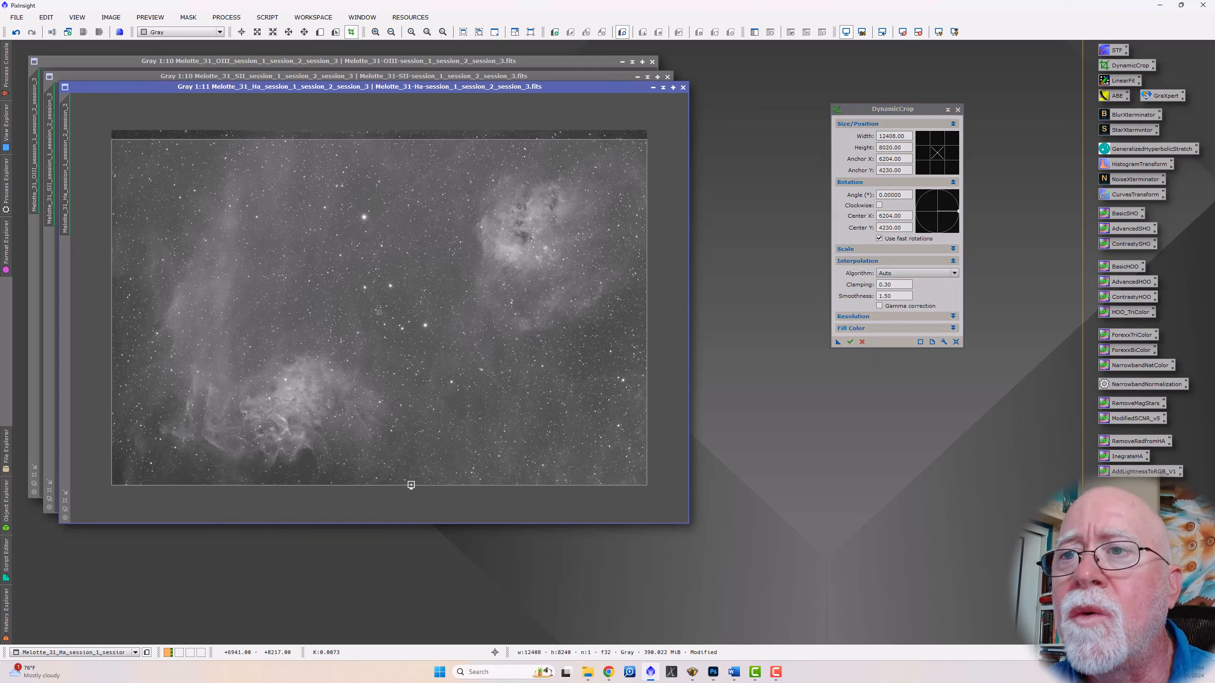
{"action": "left_click_drag", "start_coordinate": [411, 485], "coordinate": [410, 479]}
{"action": "left_click_drag", "start_coordinate": [112, 304], "coordinate": [117, 303]}
{"action": "left_click_drag", "start_coordinate": [647, 358], "coordinate": [642, 358]}
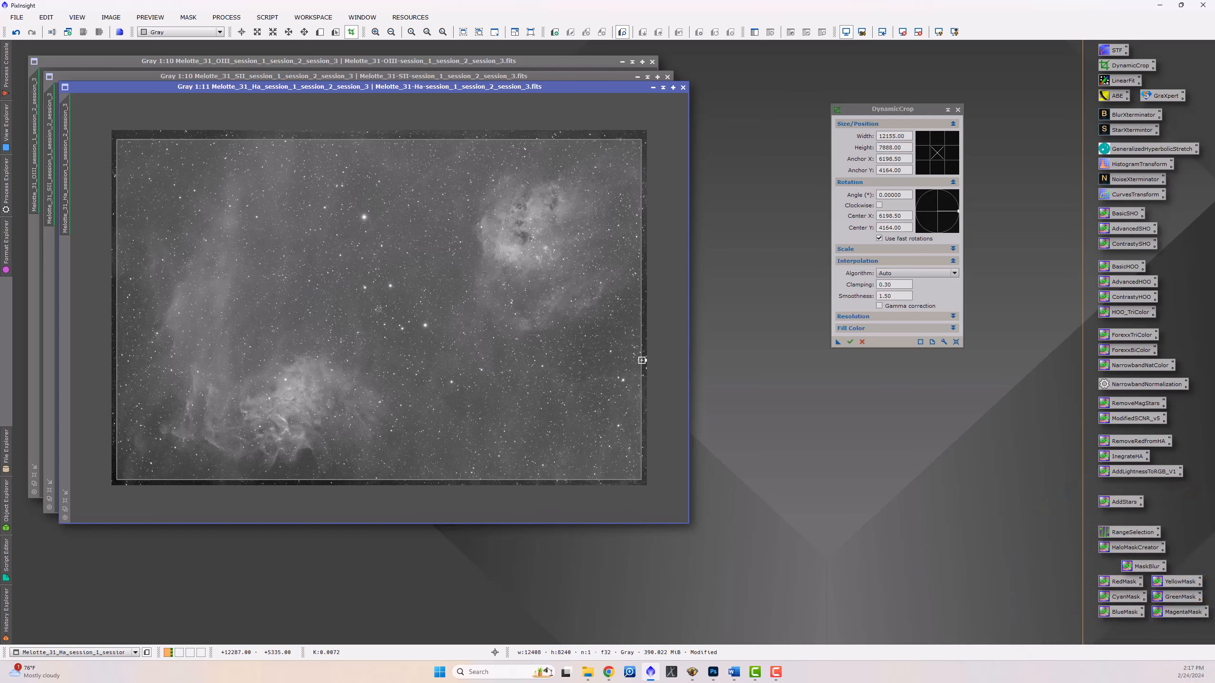
- Save the crop settings as a process icon on the workspace and crop the SII, OIII and Ha images identically
{"action": "left_click_drag", "start_coordinate": [838, 342], "coordinate": [824, 415]}
{"action": "left_click", "coordinate": [574, 76]}
{"action": "left_click", "coordinate": [564, 61]}
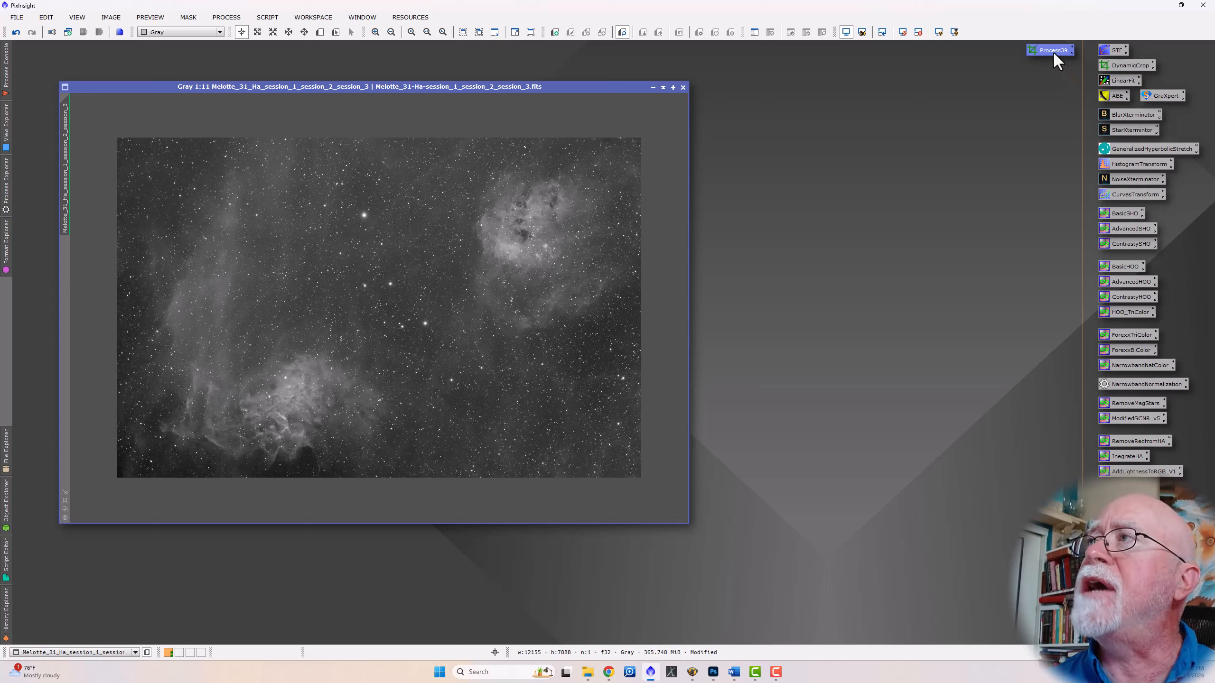
- Rename the DynamicCrop process icon to CropDemo and place it among the other process icons, beside BasicHOO
{"action": "left_click_drag", "start_coordinate": [1053, 52], "coordinate": [955, 102]}
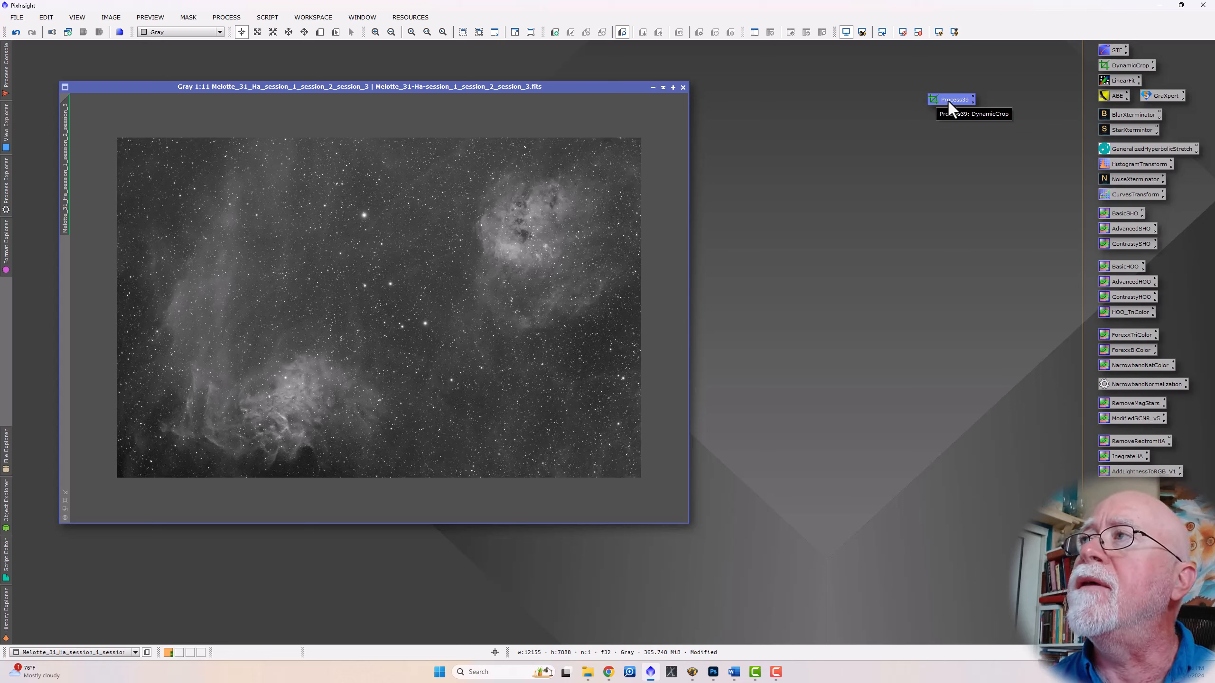
{"action": "right_click", "coordinate": [949, 101]}
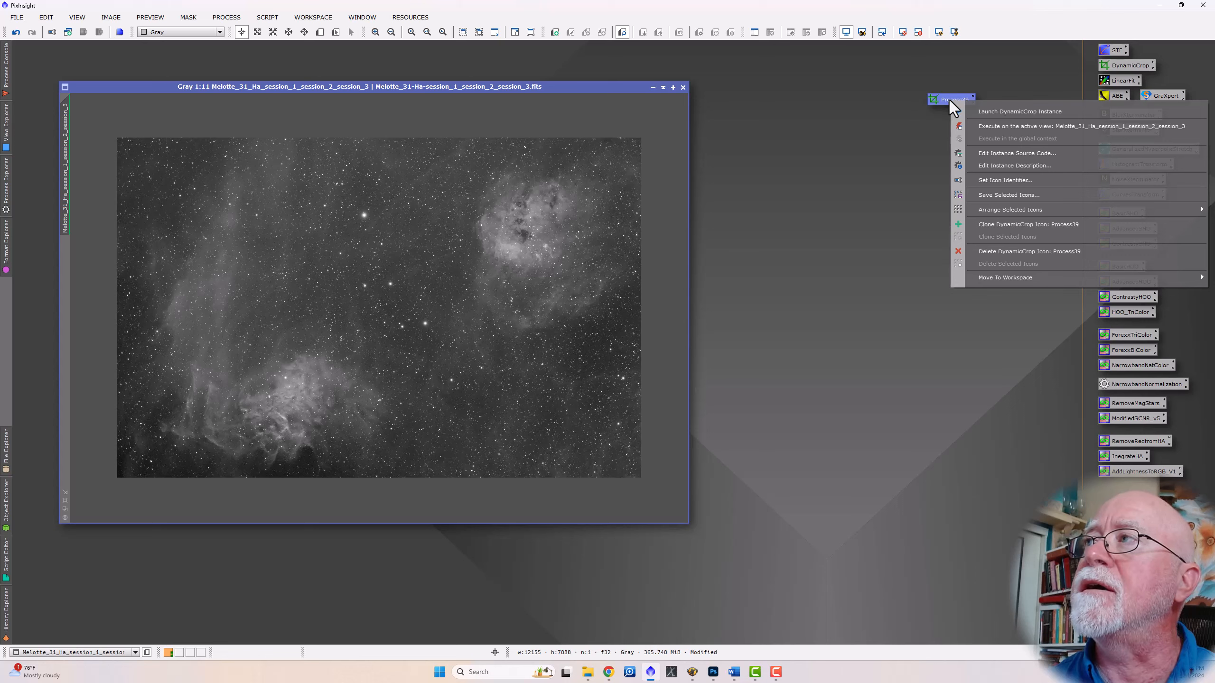
{"action": "left_click", "coordinate": [1006, 180]}
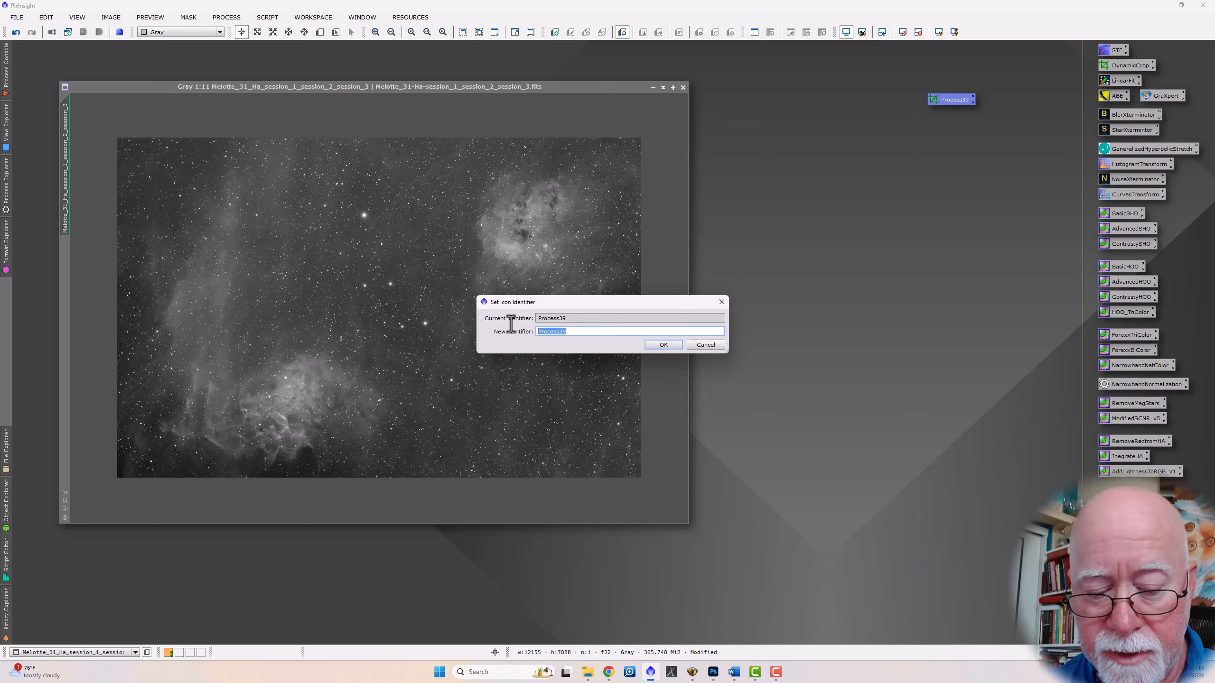
{"action": "type", "text": "CropDemo"}
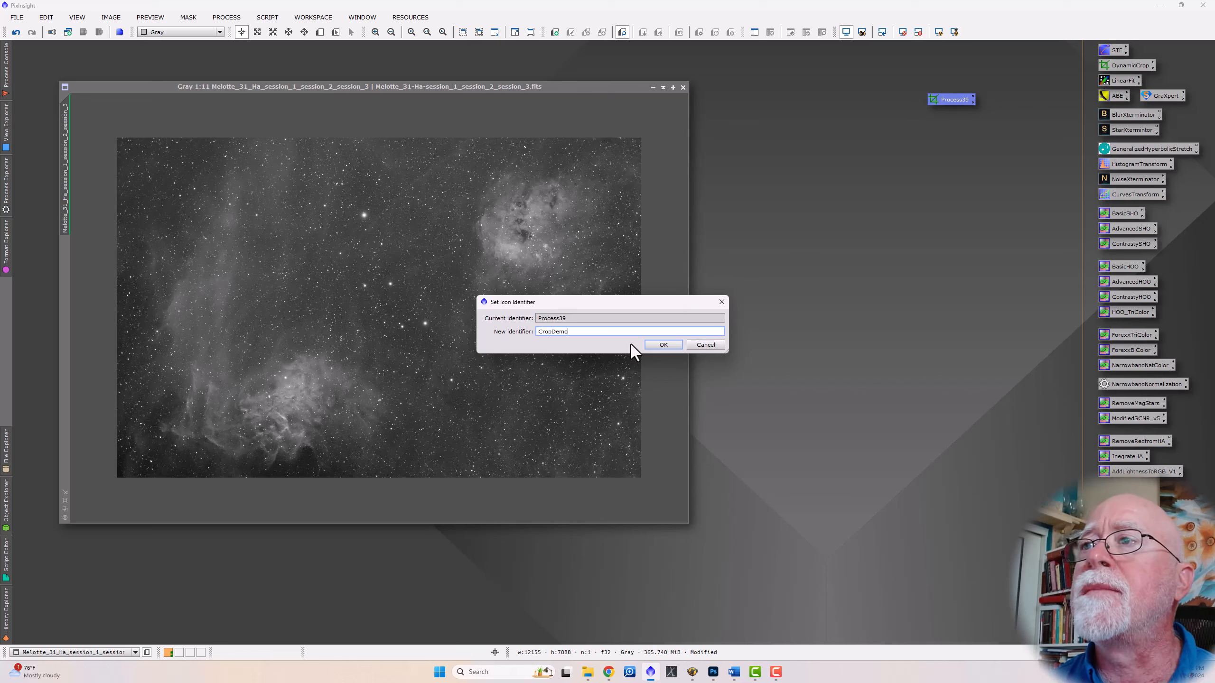
{"action": "left_click", "coordinate": [657, 342]}
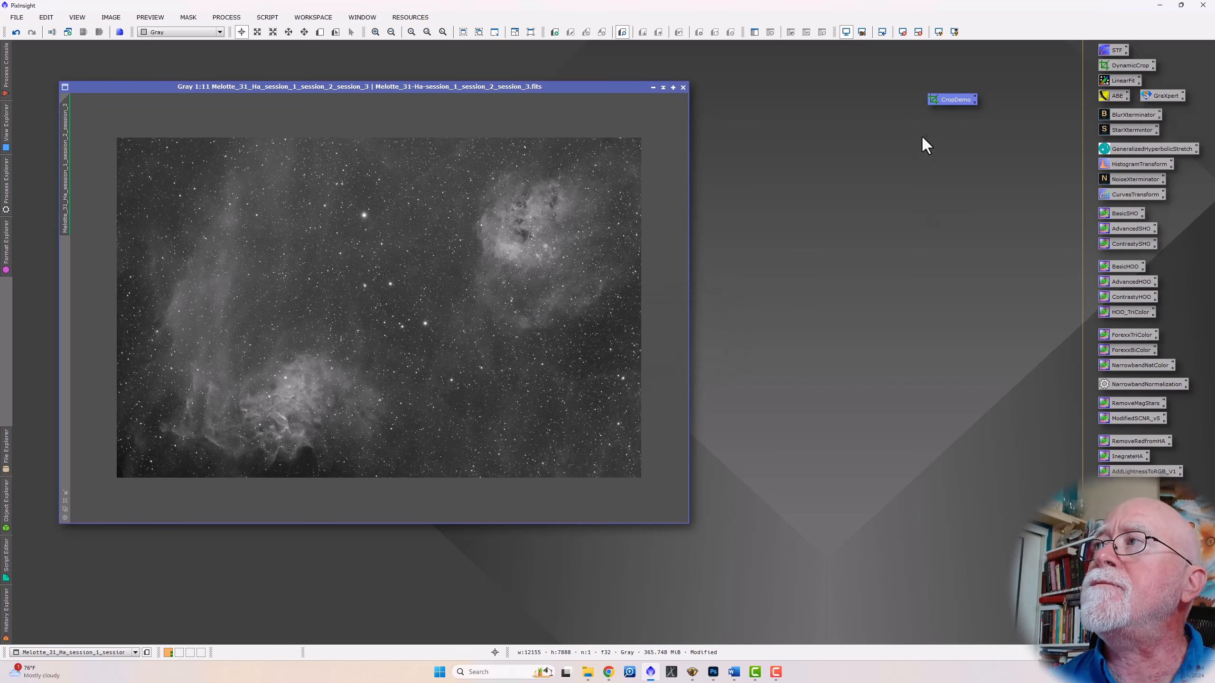
{"action": "left_click_drag", "start_coordinate": [951, 102], "coordinate": [1181, 275]}
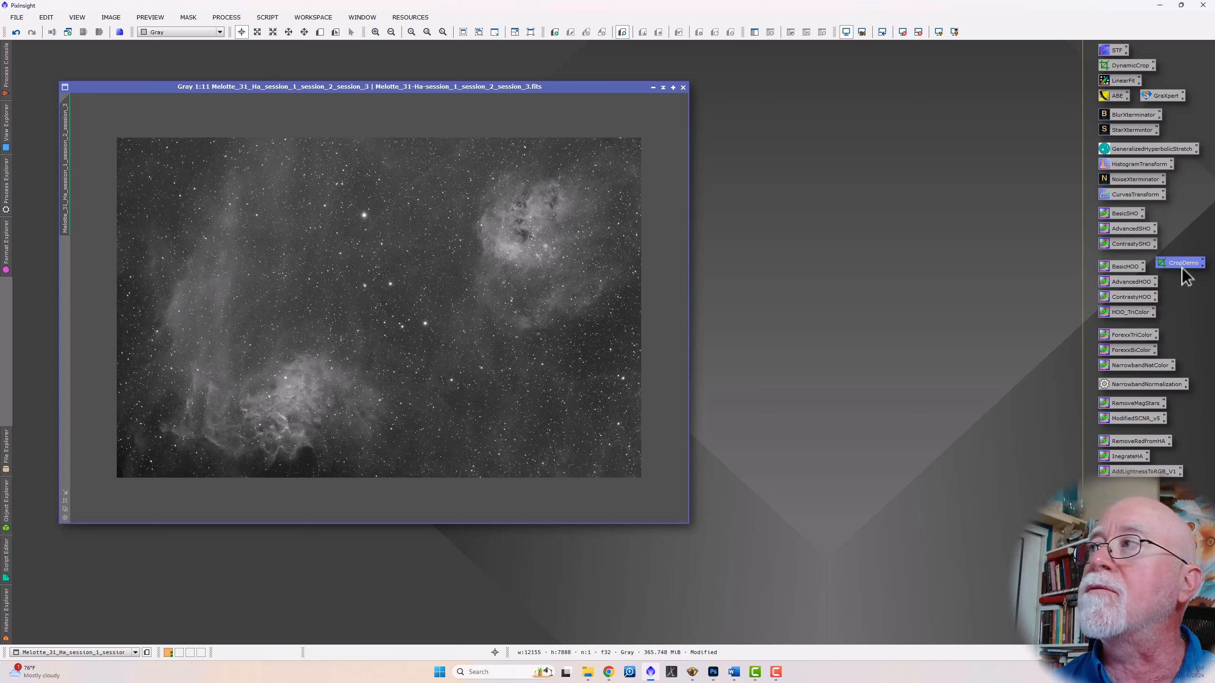
{"action": "right_click", "coordinate": [1183, 231]}
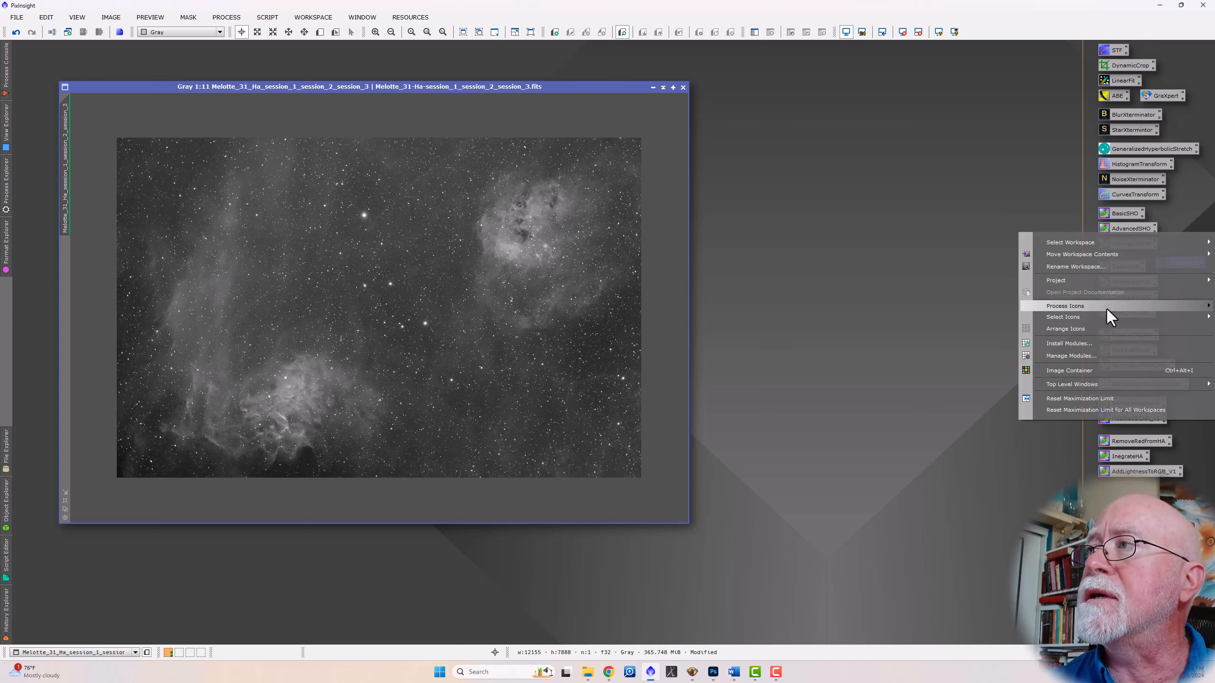
{"action": "mouse_move", "coordinate": [1105, 310]}
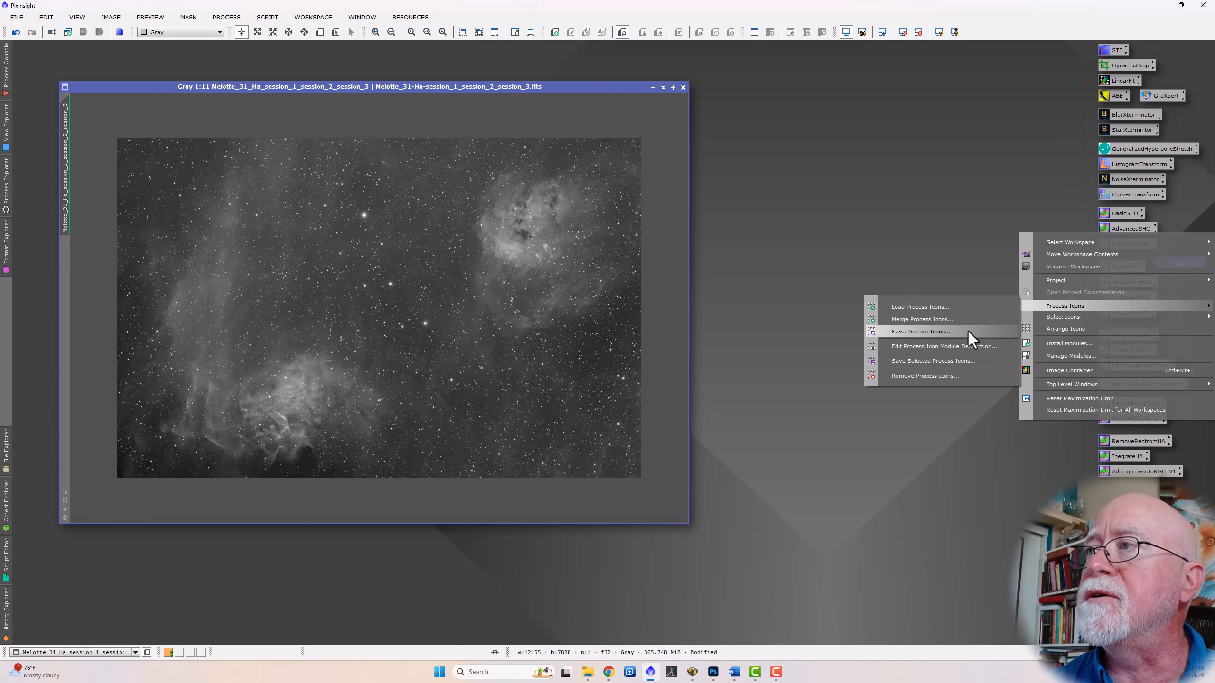
{"action": "left_click", "coordinate": [921, 332]}
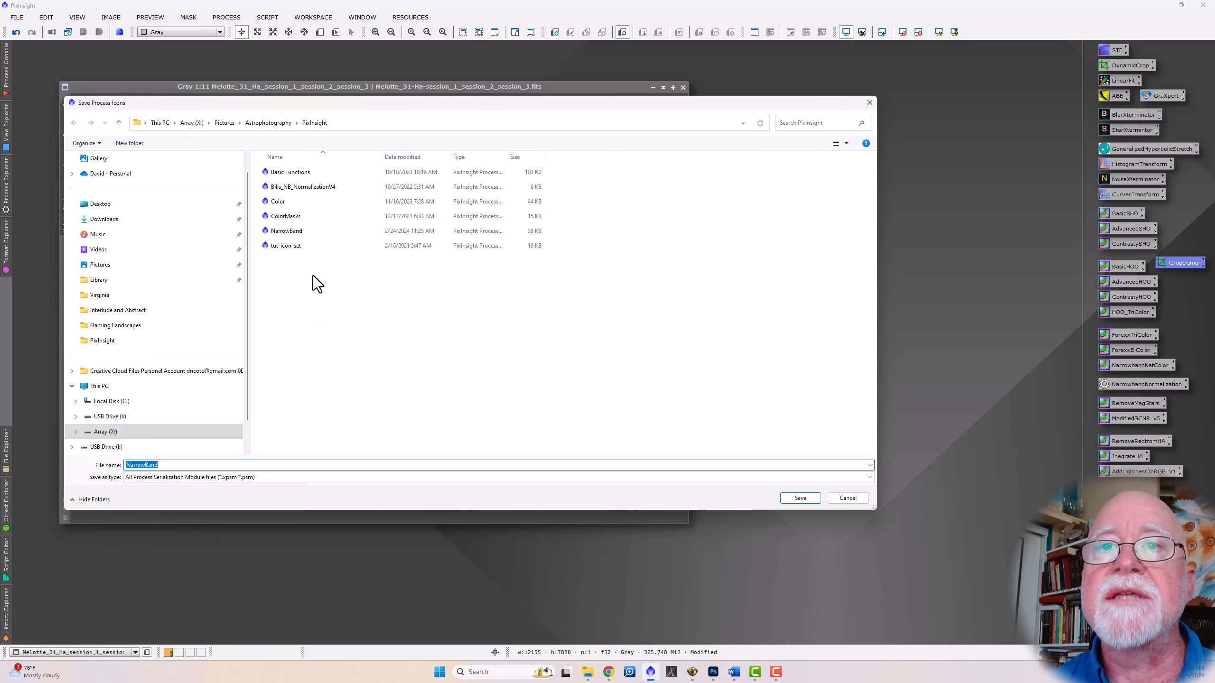
{"action": "left_click", "coordinate": [867, 502]}
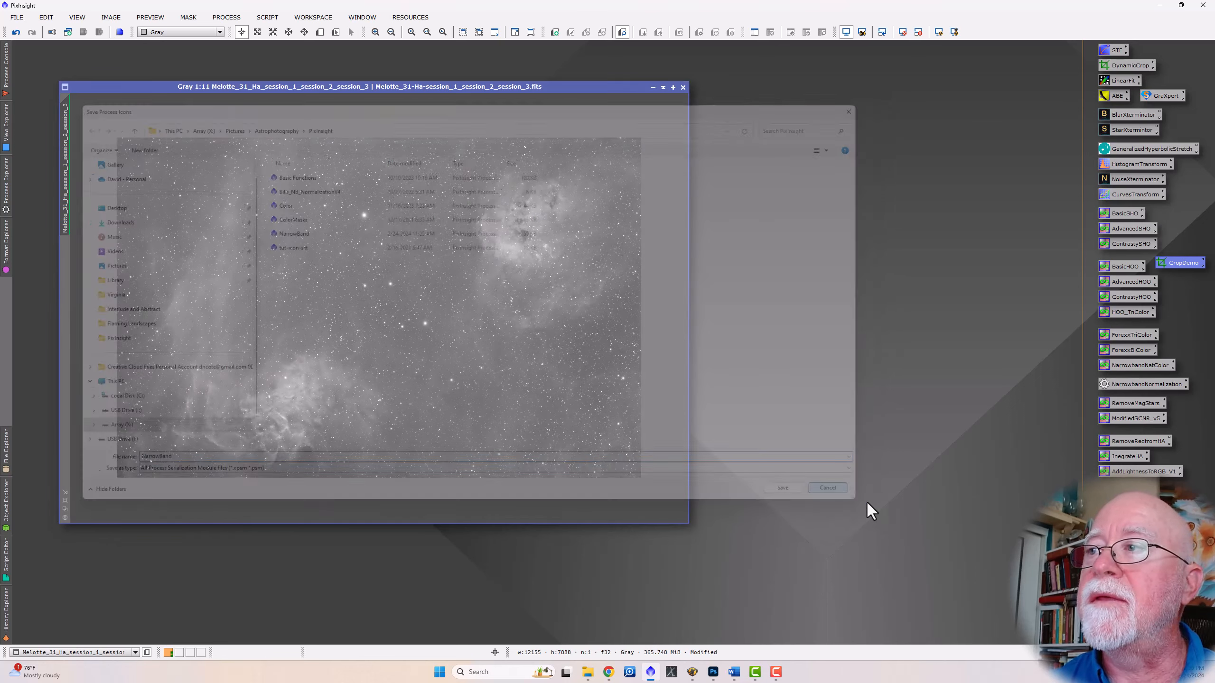
- Delete the CropDemo process icon and arrange the shaded OIII and SII windows clear of the Ha image
{"action": "right_click", "coordinate": [1184, 263]}
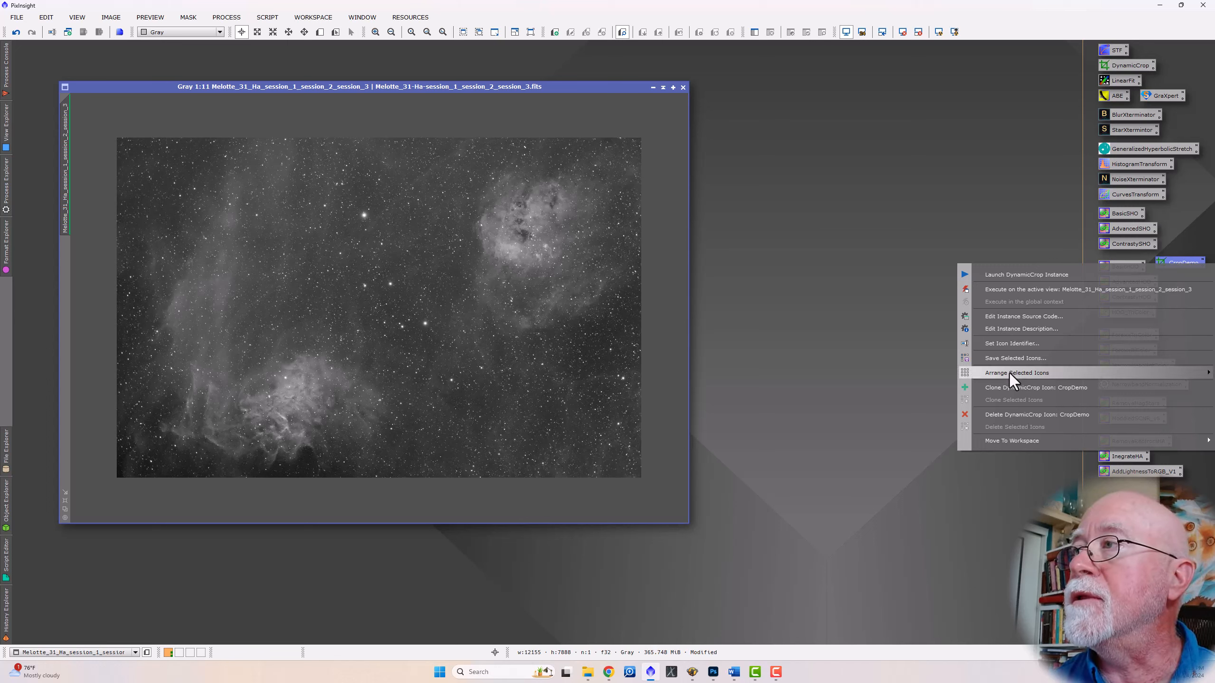
{"action": "left_click", "coordinate": [1009, 416]}
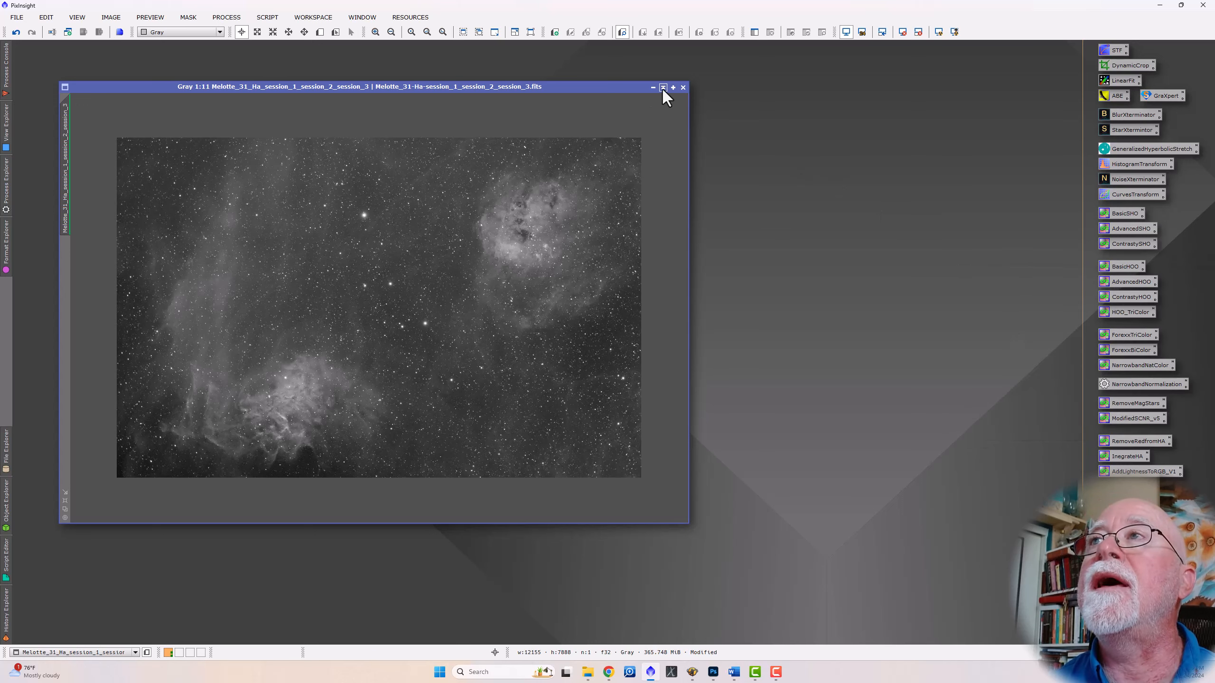
{"action": "left_click_drag", "start_coordinate": [609, 86], "coordinate": [822, 112]}
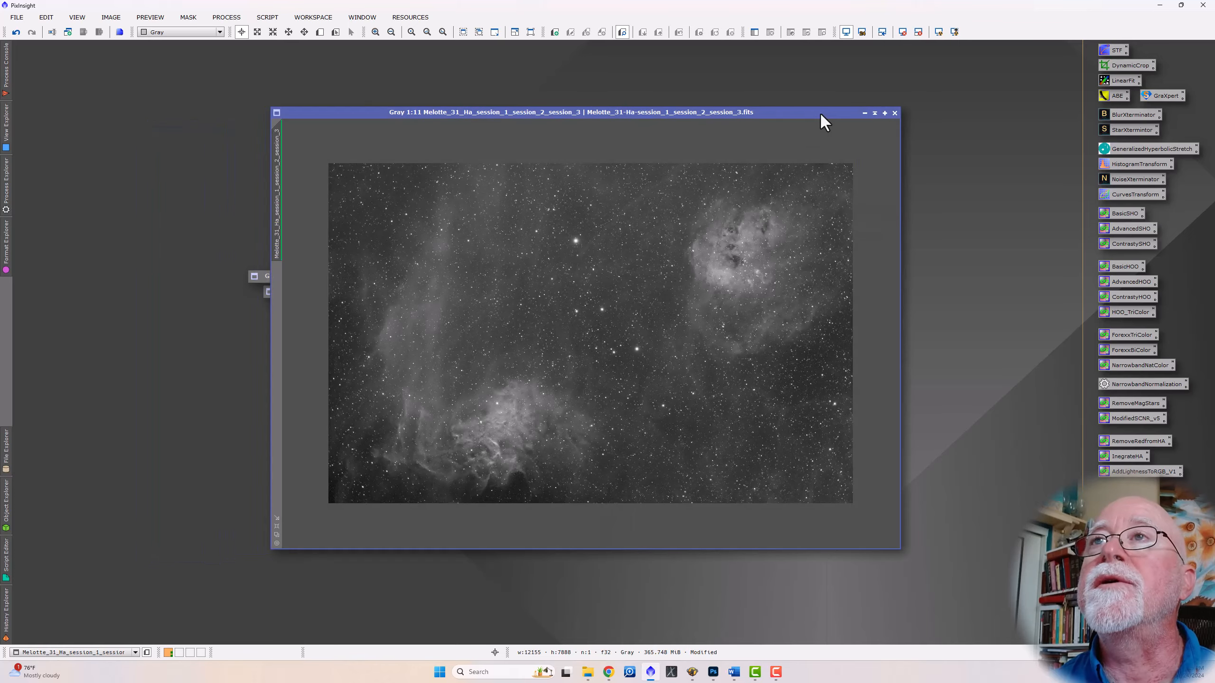
{"action": "left_click_drag", "start_coordinate": [397, 110], "coordinate": [492, 110]}
{"action": "left_click_drag", "start_coordinate": [343, 277], "coordinate": [105, 102]}
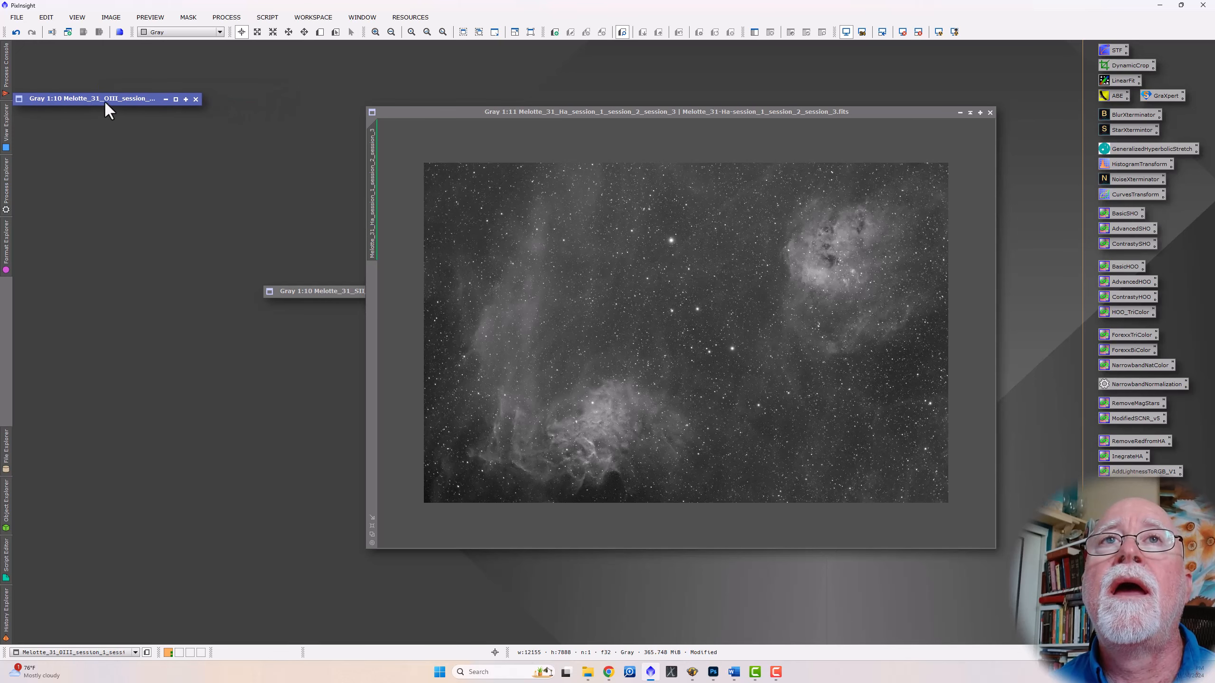
{"action": "left_click_drag", "start_coordinate": [323, 290], "coordinate": [74, 108]}
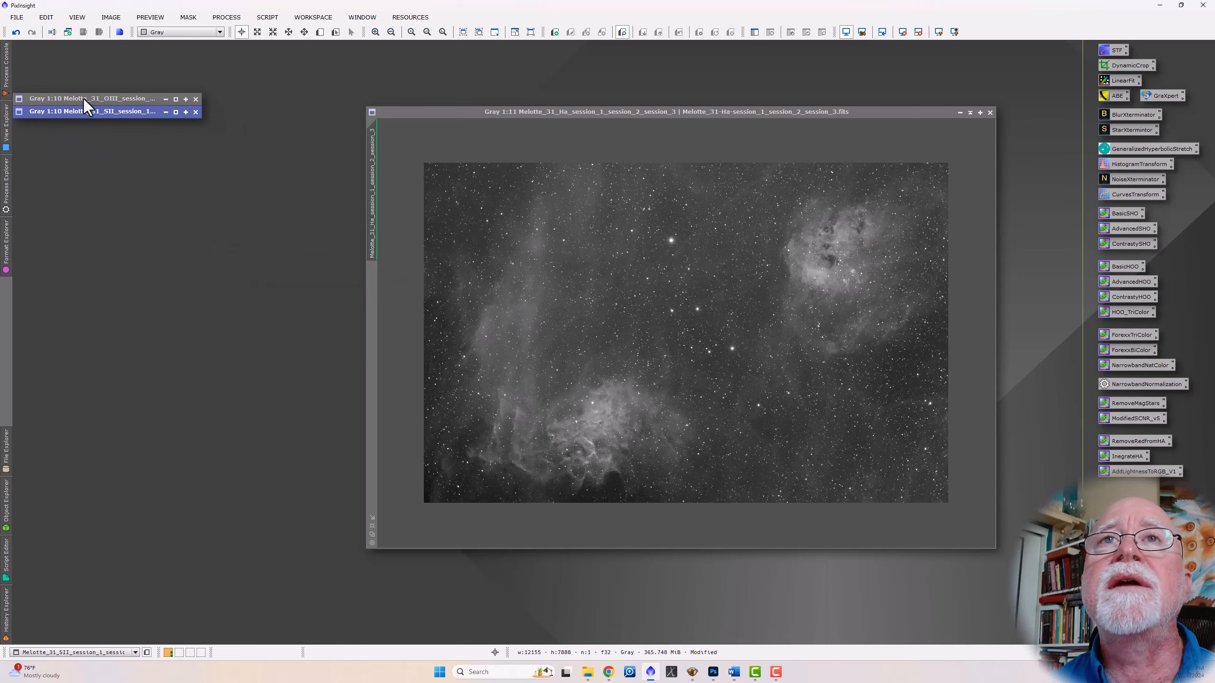
- Examine the stars up close in the cropped OIII, SII and Ha images in turn
{"action": "double_click", "coordinate": [83, 99]}
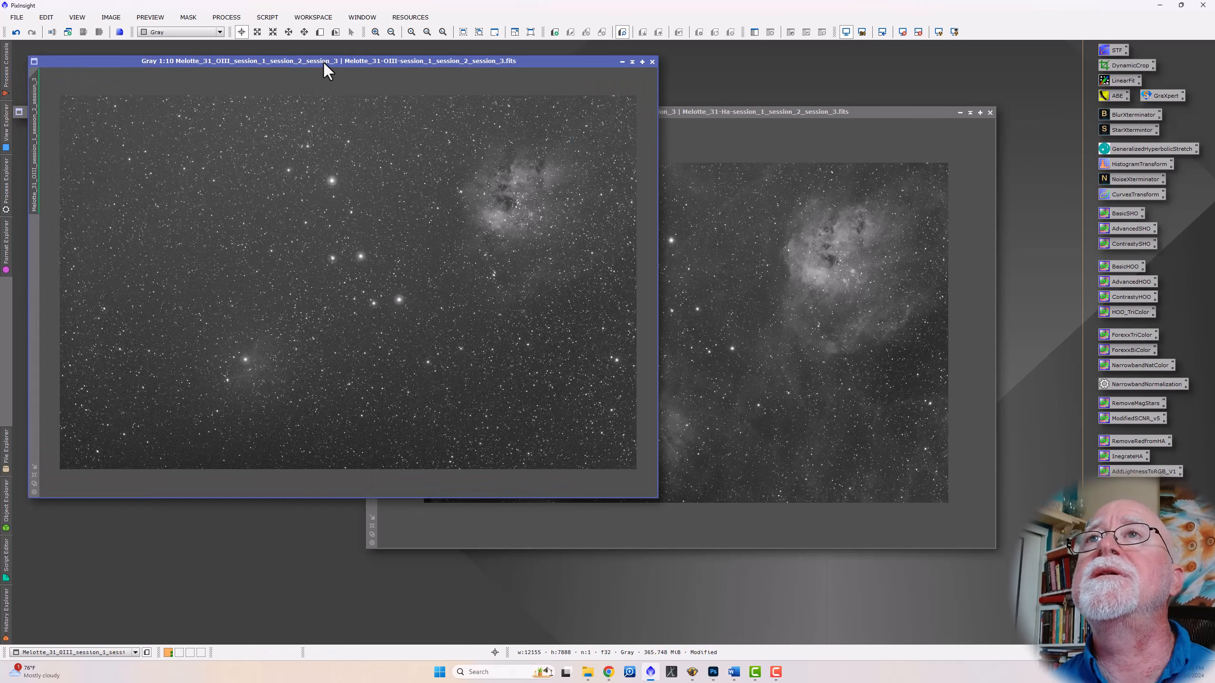
{"action": "left_click_drag", "start_coordinate": [324, 61], "coordinate": [325, 114]}
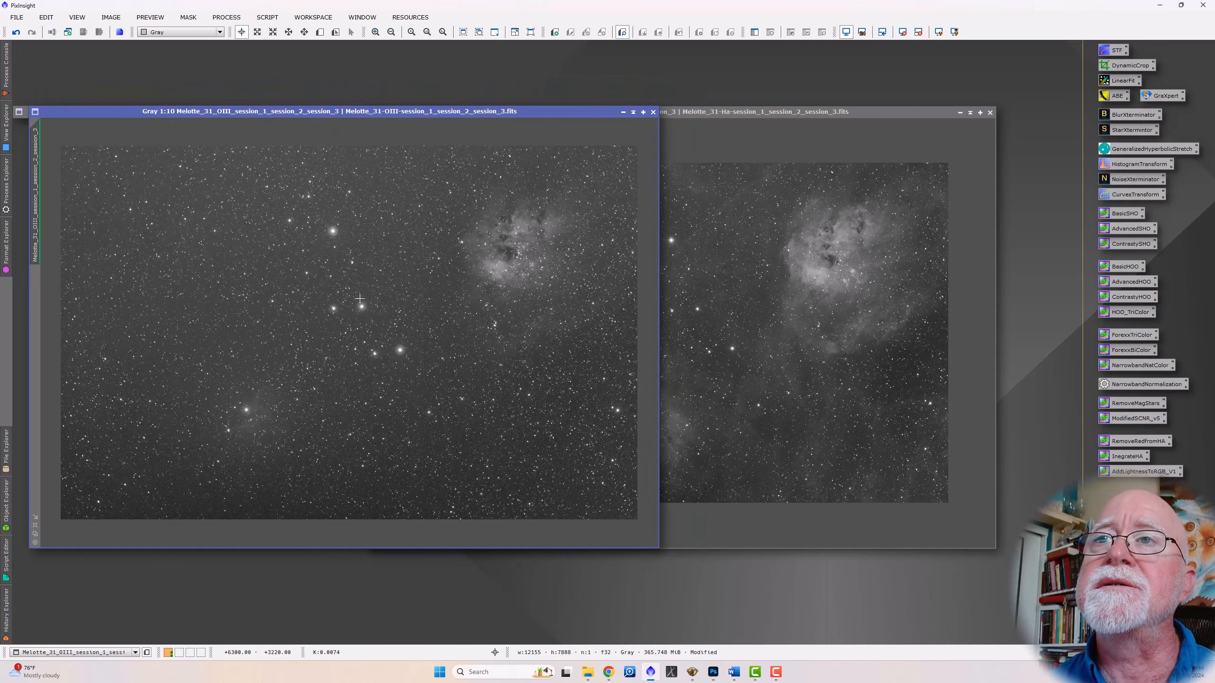
{"action": "scroll", "coordinate": [360, 298], "scroll_direction": "up", "scroll_amount": 5}
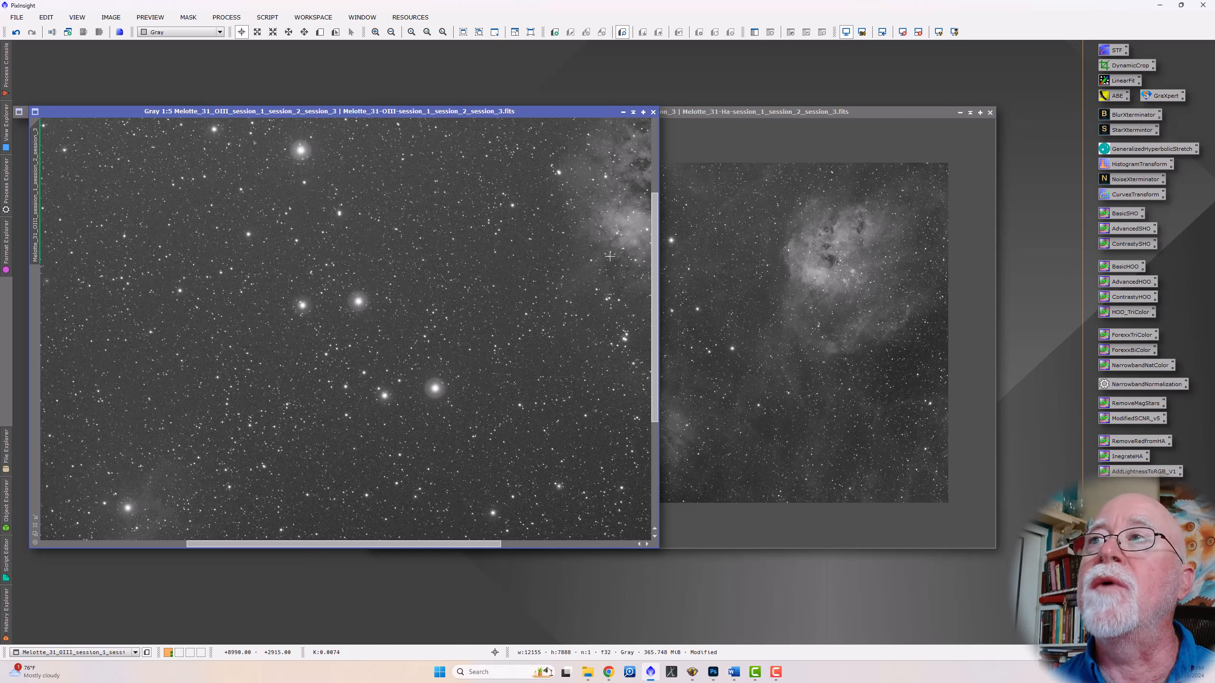
{"action": "left_click_drag", "start_coordinate": [656, 293], "coordinate": [666, 178]}
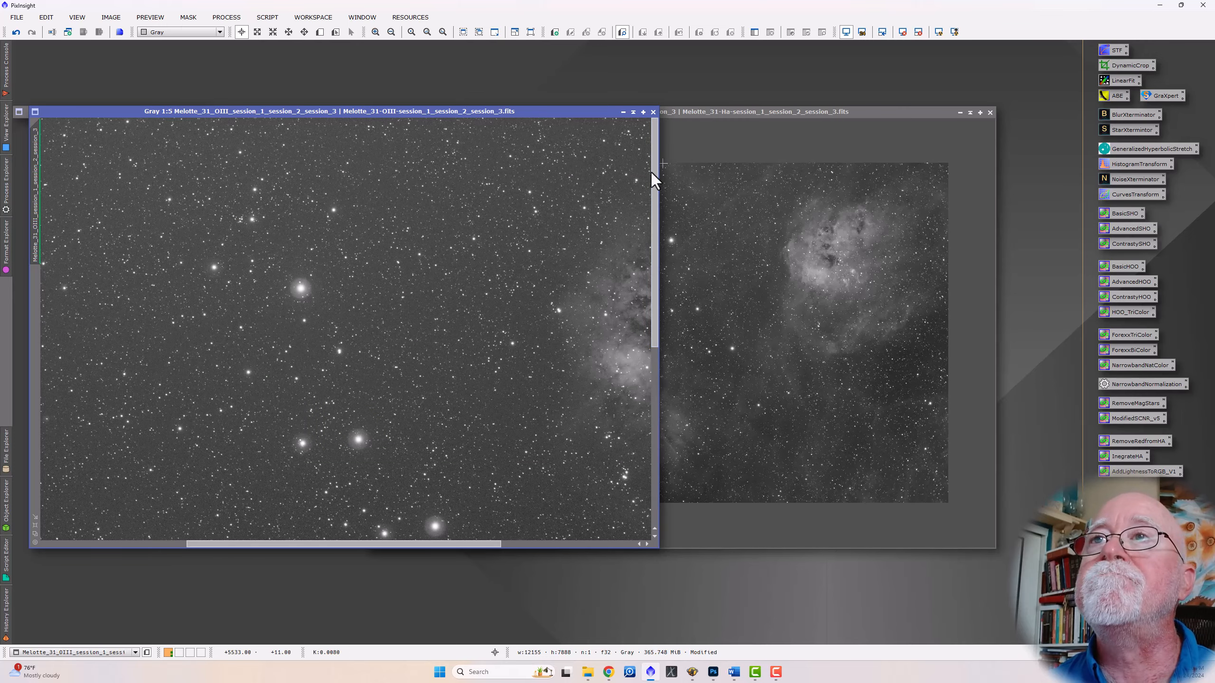
{"action": "left_click", "coordinate": [632, 113]}
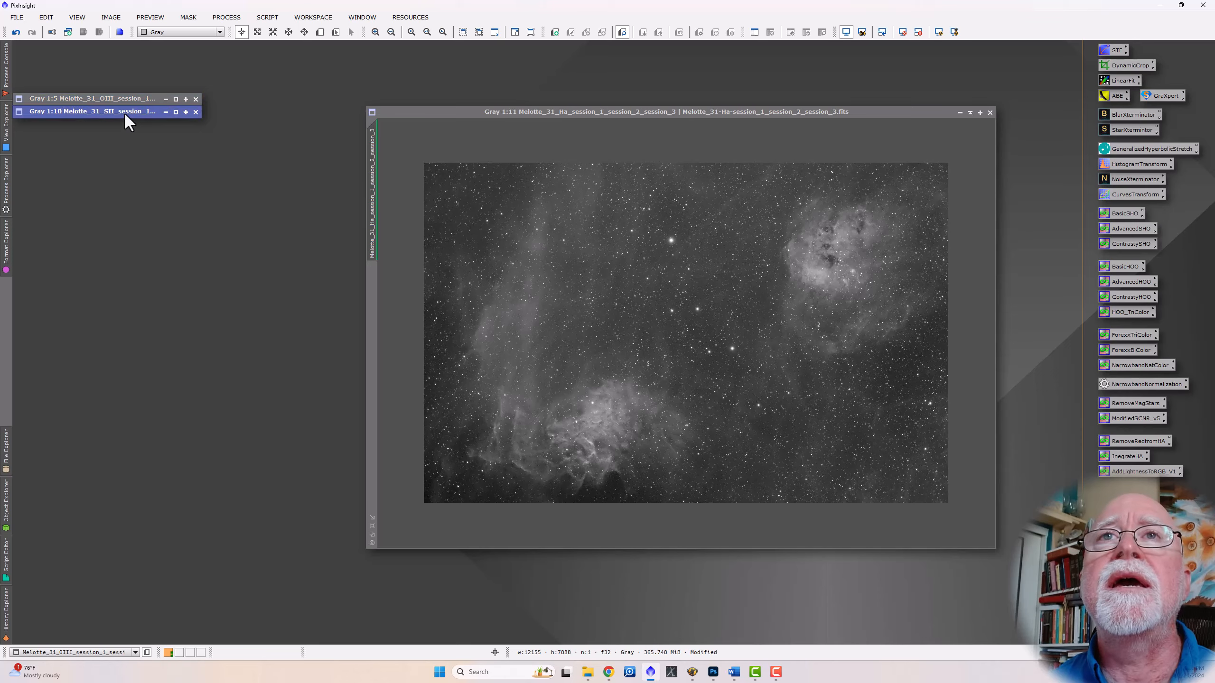
{"action": "double_click", "coordinate": [124, 112]}
{"action": "scroll", "coordinate": [353, 212], "scroll_direction": "up", "scroll_amount": 6}
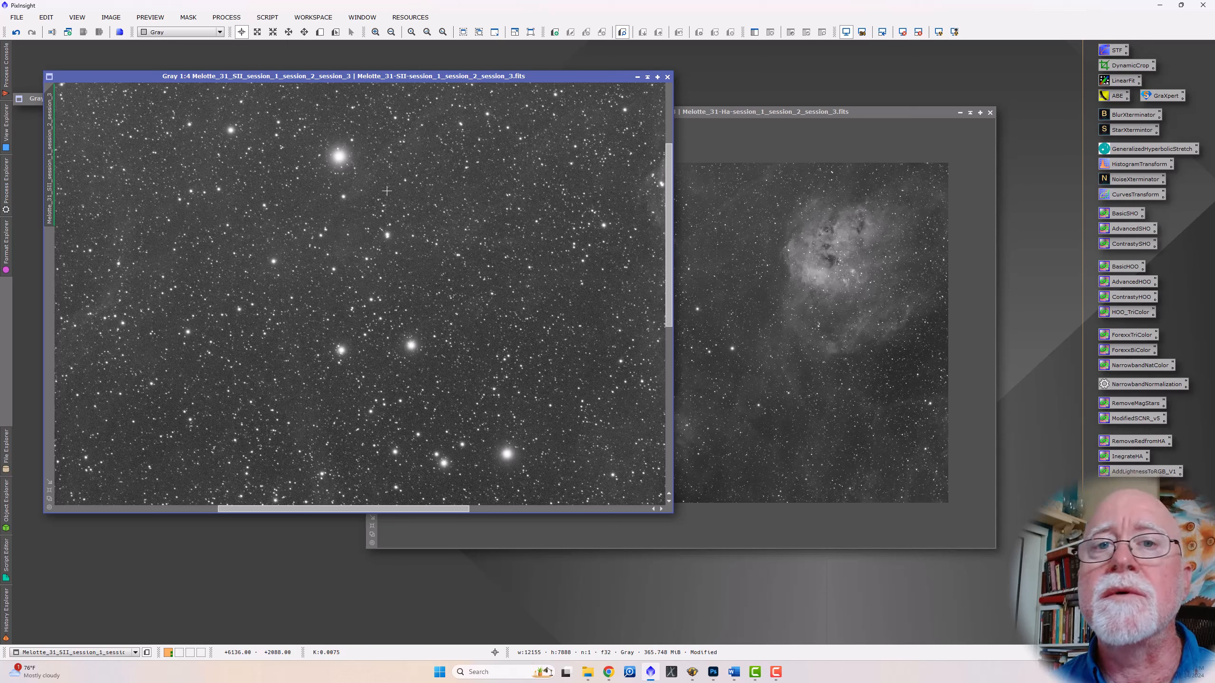
{"action": "left_click", "coordinate": [647, 77]}
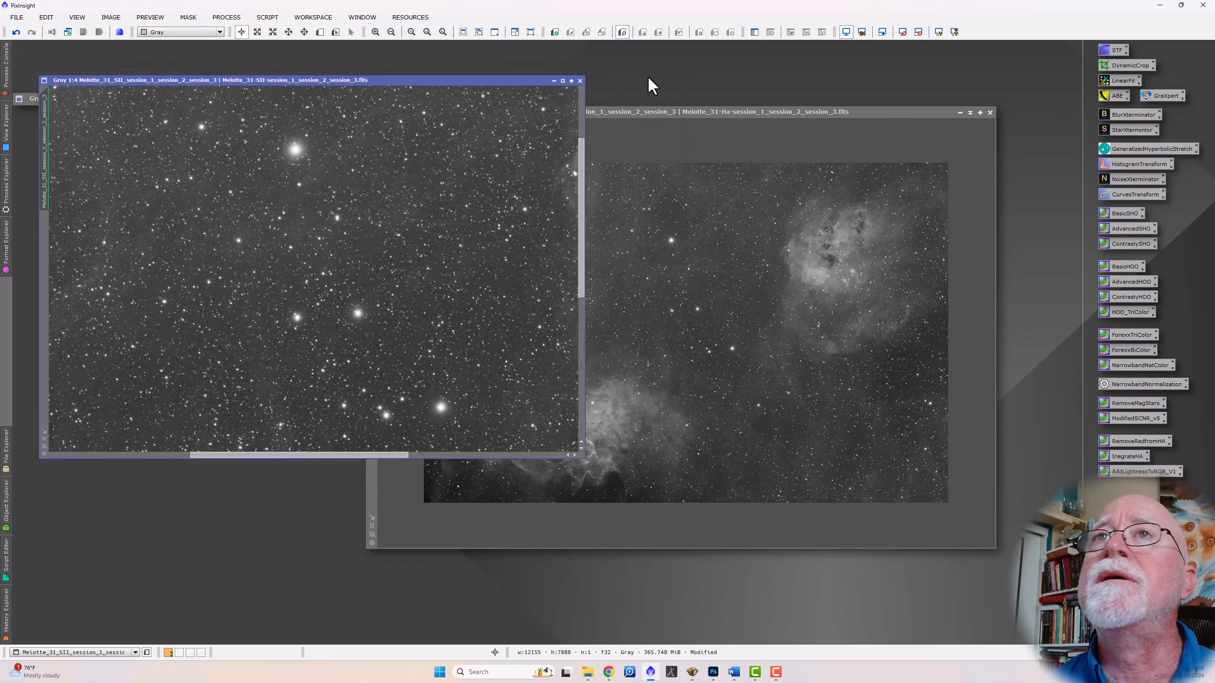
{"action": "left_click_drag", "start_coordinate": [615, 111], "coordinate": [484, 99]}
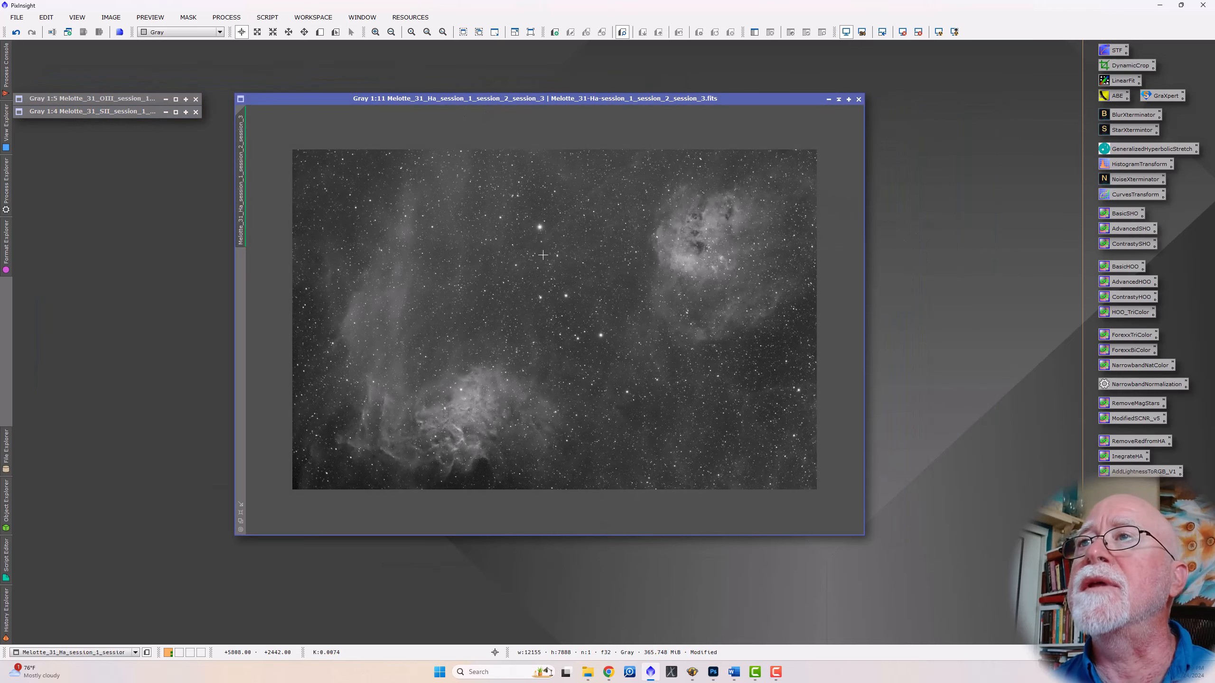
{"action": "scroll", "coordinate": [540, 236], "scroll_direction": "up", "scroll_amount": 4}
{"action": "scroll", "coordinate": [540, 236], "scroll_direction": "up", "scroll_amount": 4}
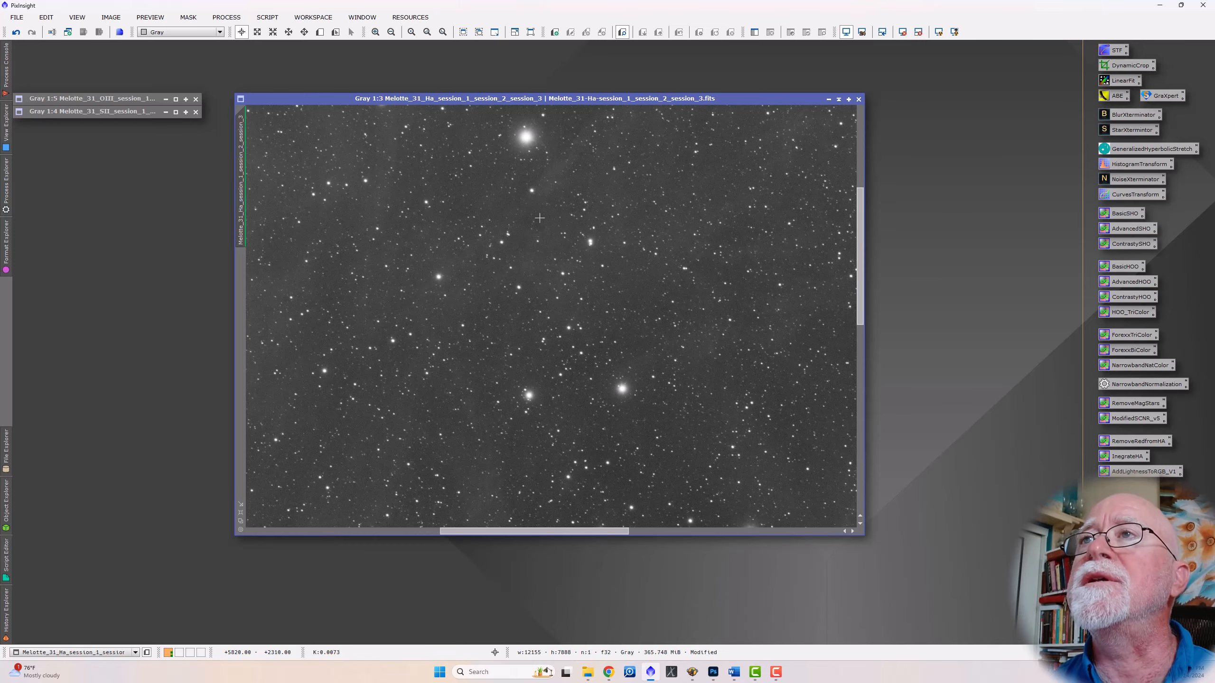
{"action": "scroll", "coordinate": [539, 220], "scroll_direction": "down", "scroll_amount": 6}
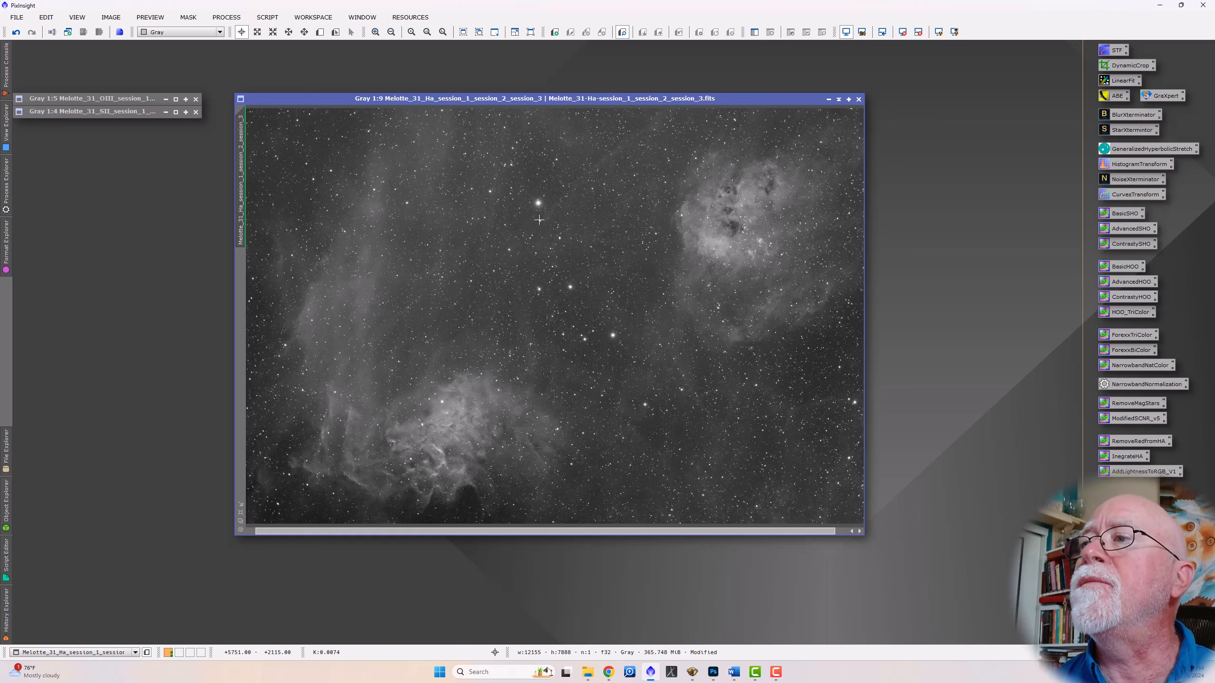
{"action": "scroll", "coordinate": [539, 220], "scroll_direction": "down", "scroll_amount": 1}
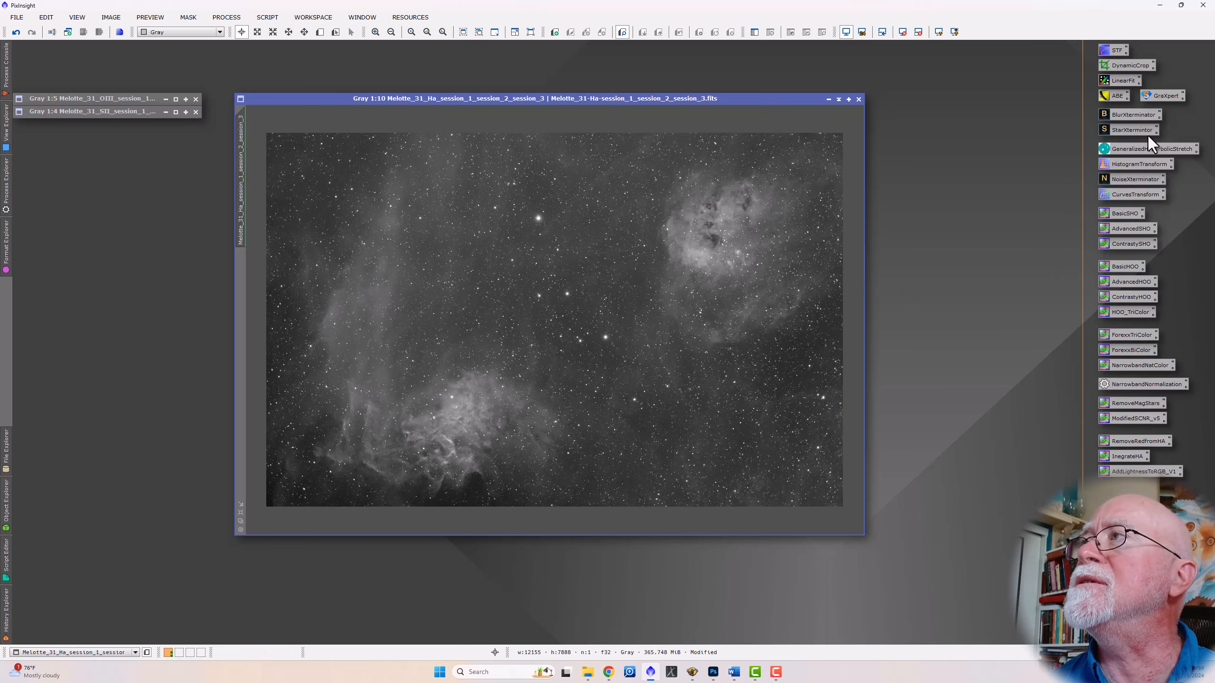
- Run the GraXpert background extraction on the Ha image and move its background model window aside
{"action": "left_click_drag", "start_coordinate": [1164, 95], "coordinate": [819, 188]}
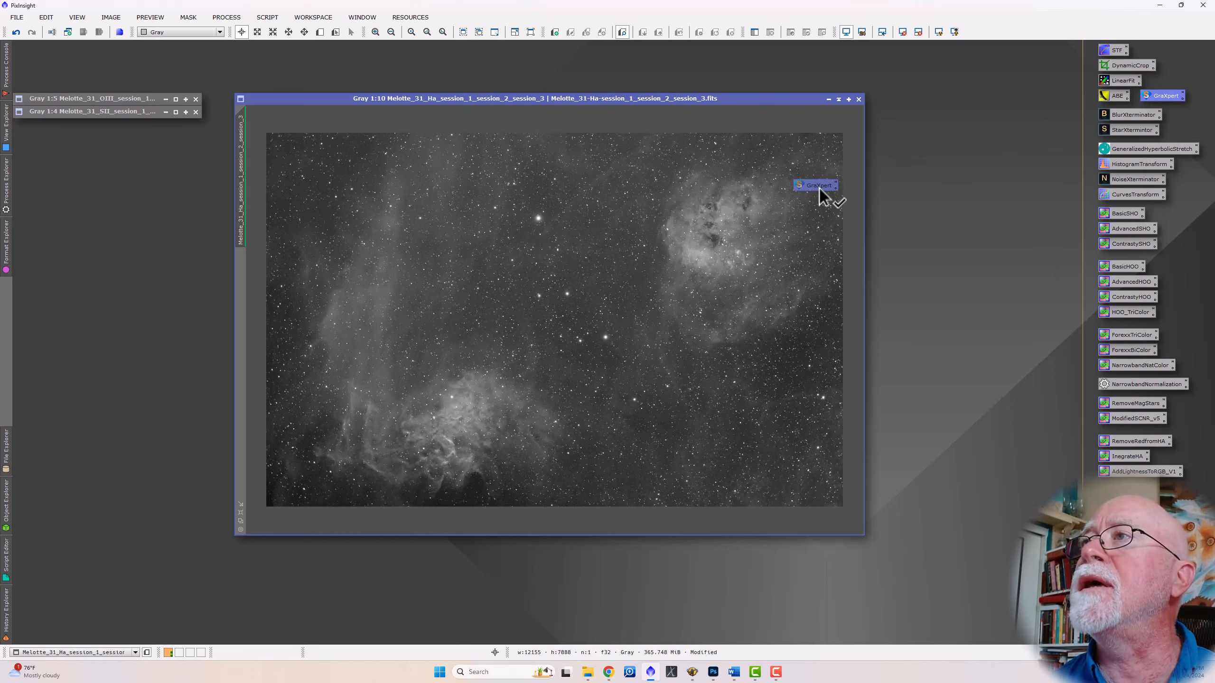
{"action": "left_click_drag", "start_coordinate": [734, 211], "coordinate": [735, 211]}
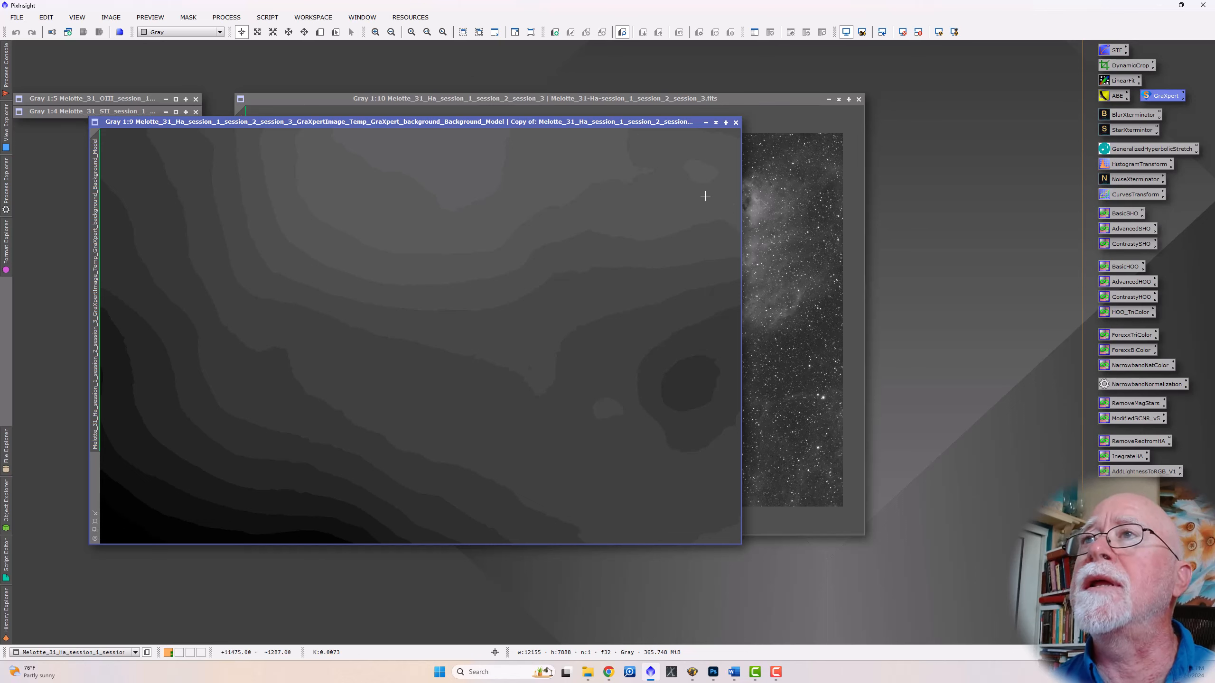
{"action": "left_click_drag", "start_coordinate": [497, 125], "coordinate": [796, 166]}
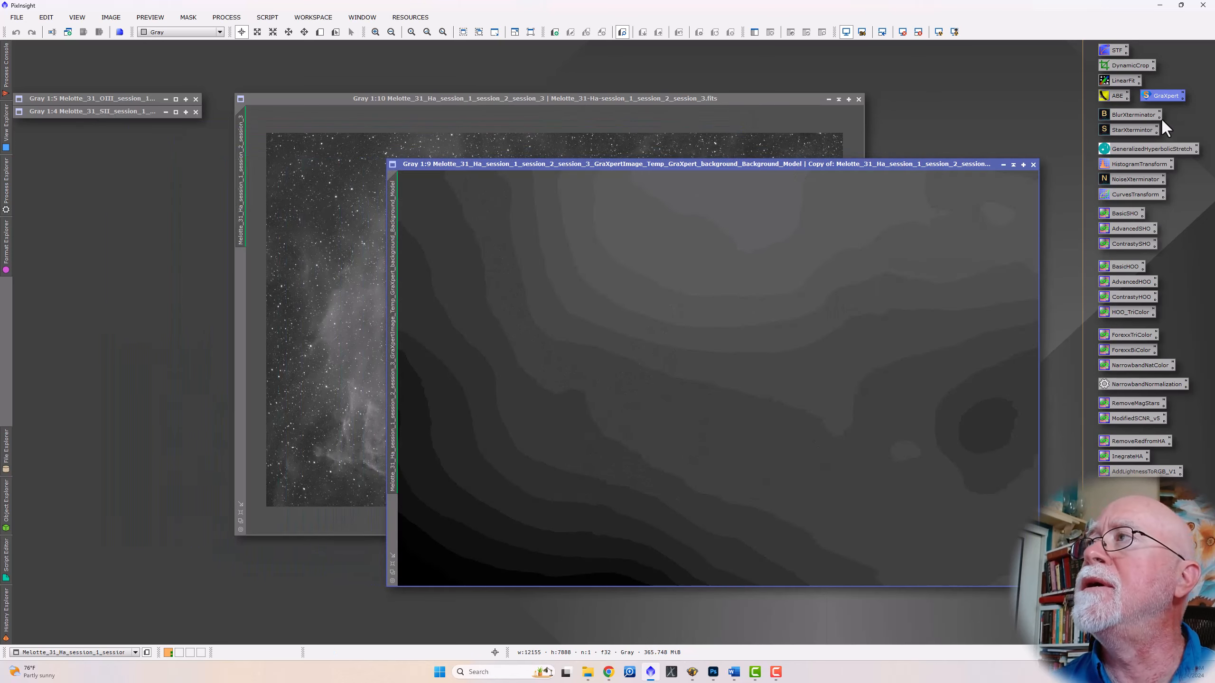
- Review the GraXpert process icon's saved parameters and open the GraXpert script dialog to look at its options without running it
{"action": "double_click", "coordinate": [1165, 98]}
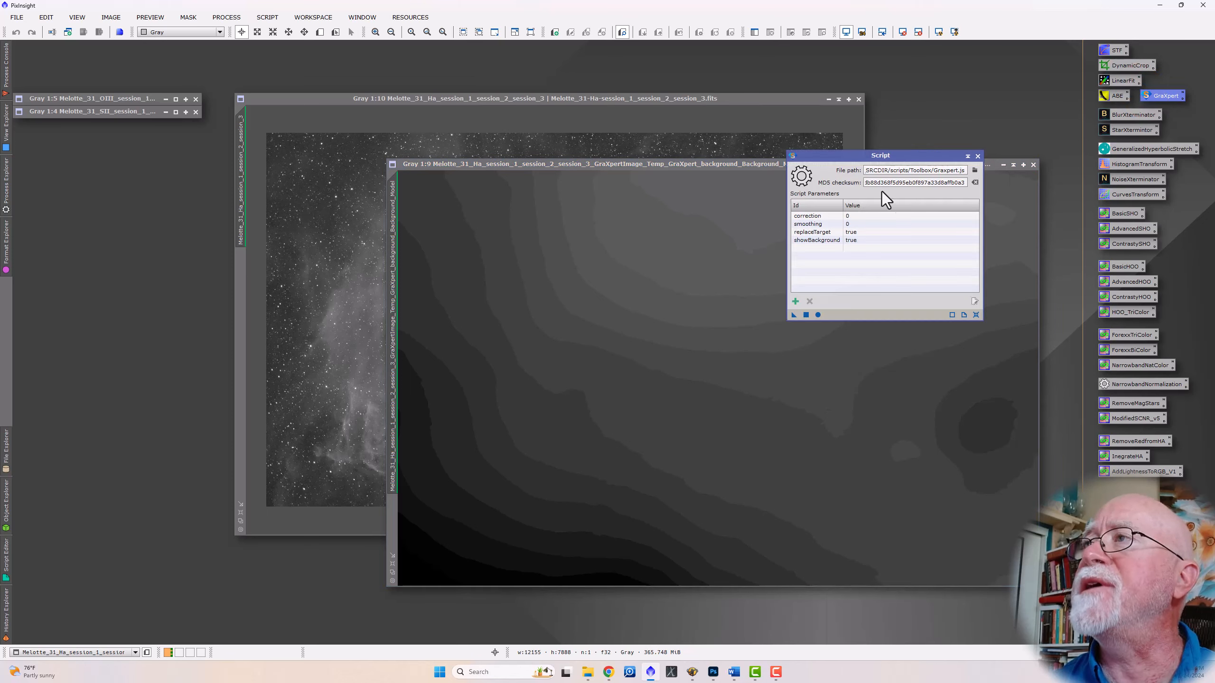
{"action": "left_click", "coordinate": [978, 157]}
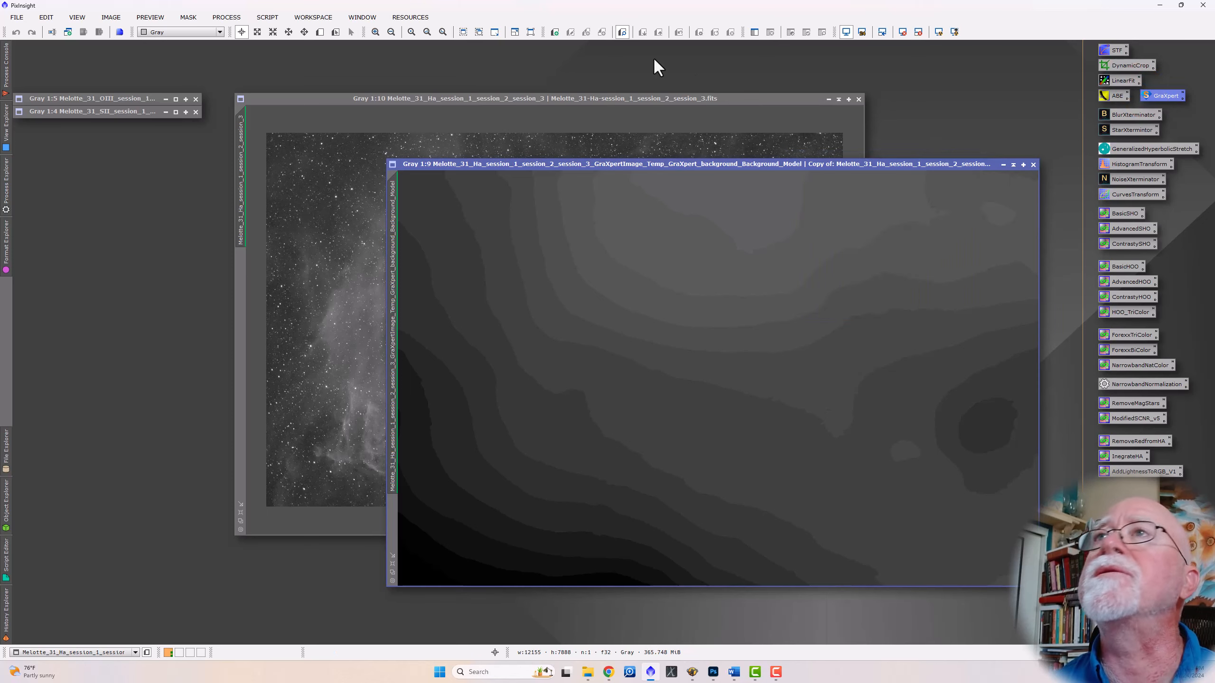
{"action": "left_click", "coordinate": [236, 18]}
{"action": "mouse_move", "coordinate": [258, 33]}
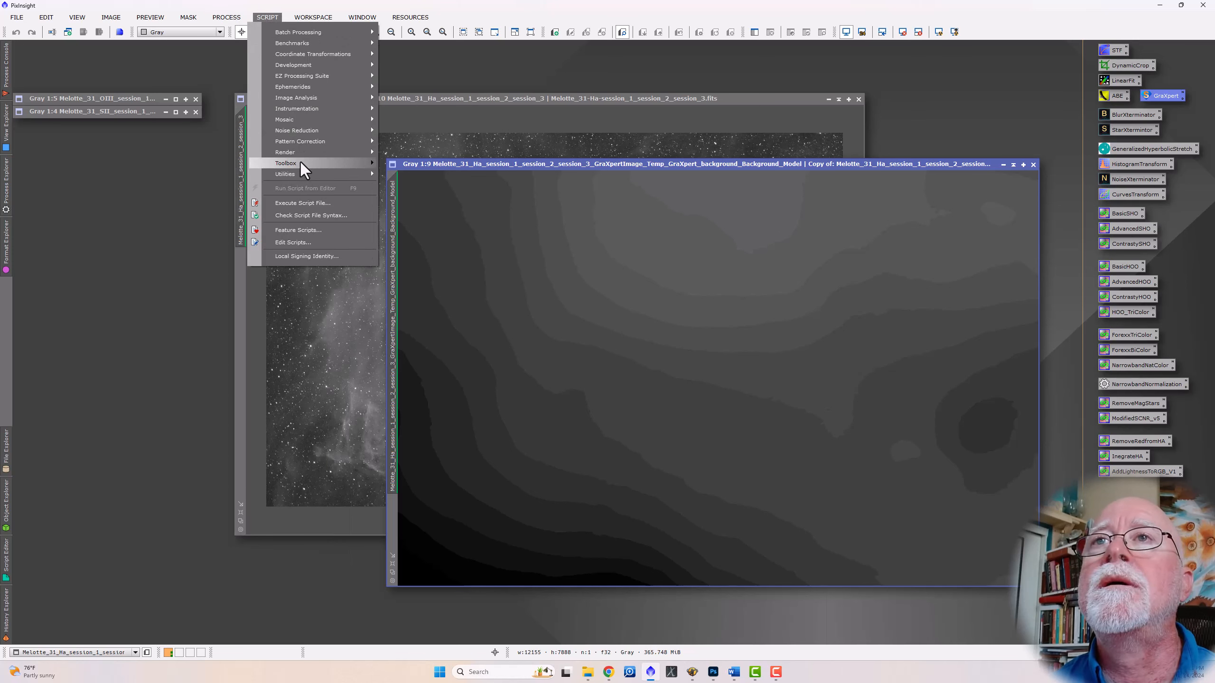
{"action": "mouse_move", "coordinate": [300, 164]}
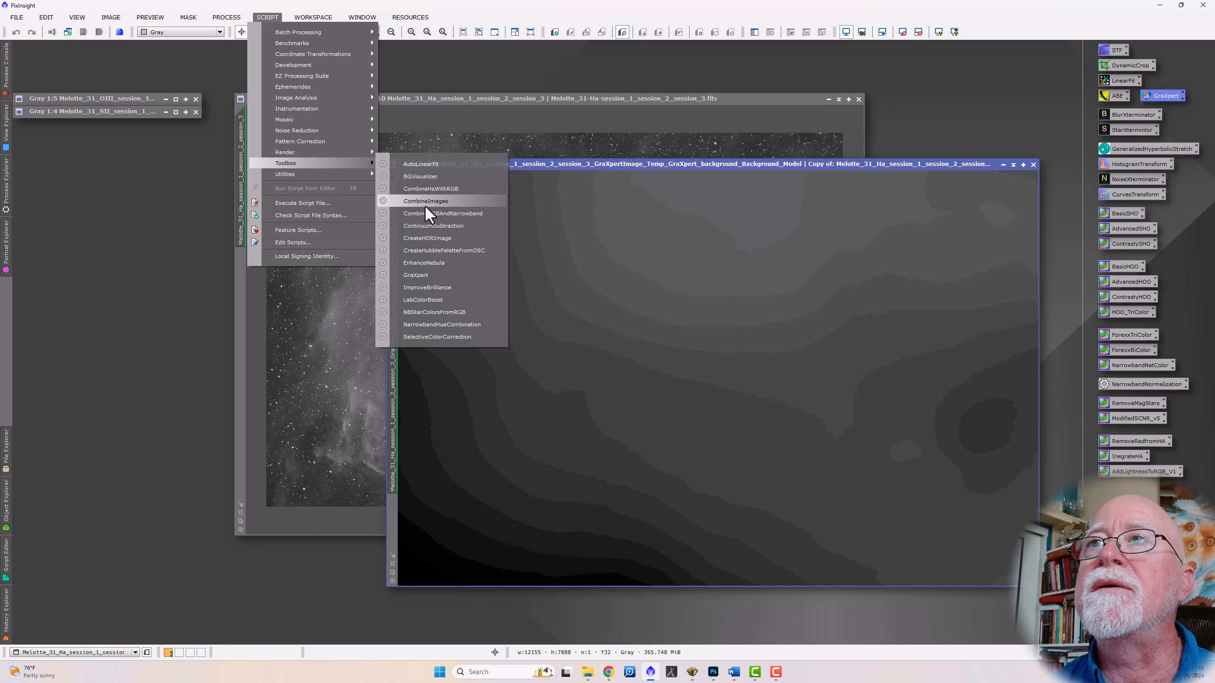
{"action": "left_click", "coordinate": [425, 276]}
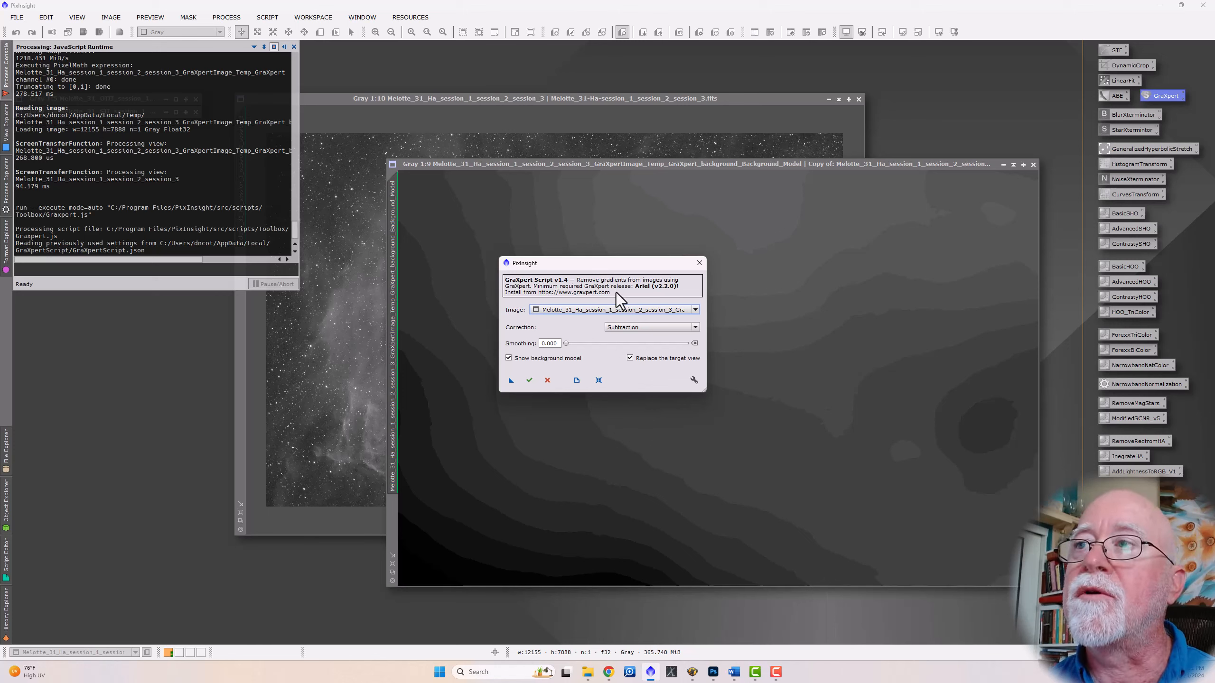
{"action": "left_click", "coordinate": [700, 264]}
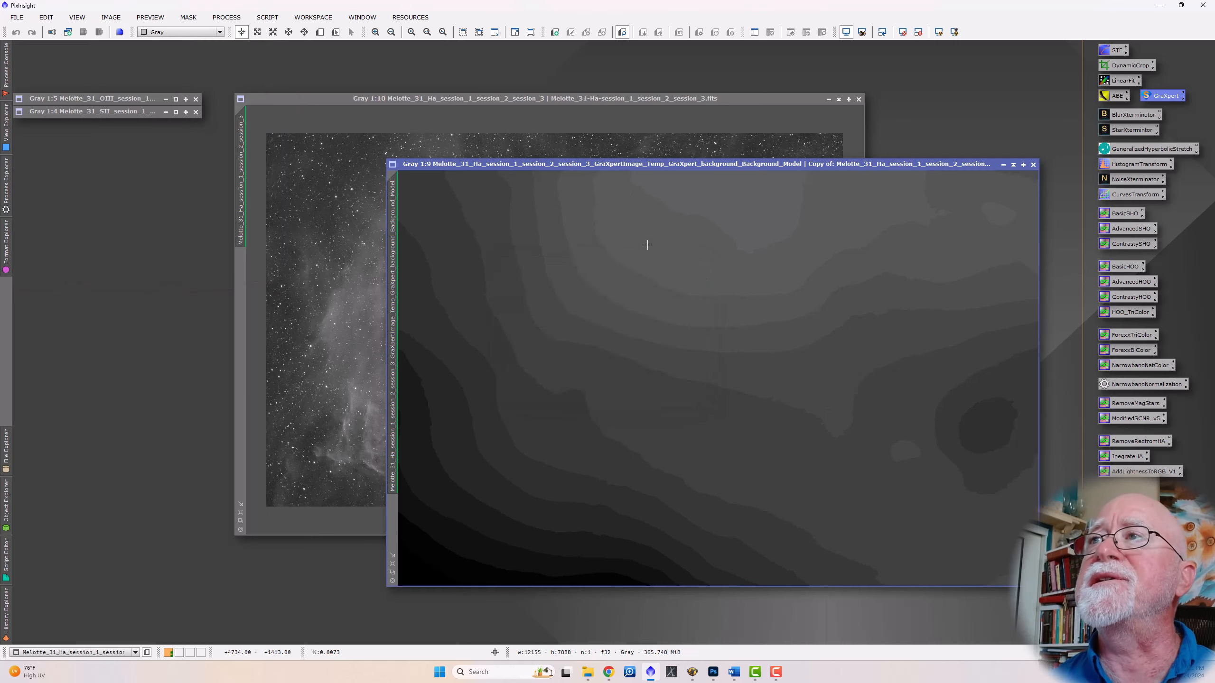
- Close the GraXpert background model window of the Ha image
{"action": "left_click_drag", "start_coordinate": [702, 165], "coordinate": [677, 166]}
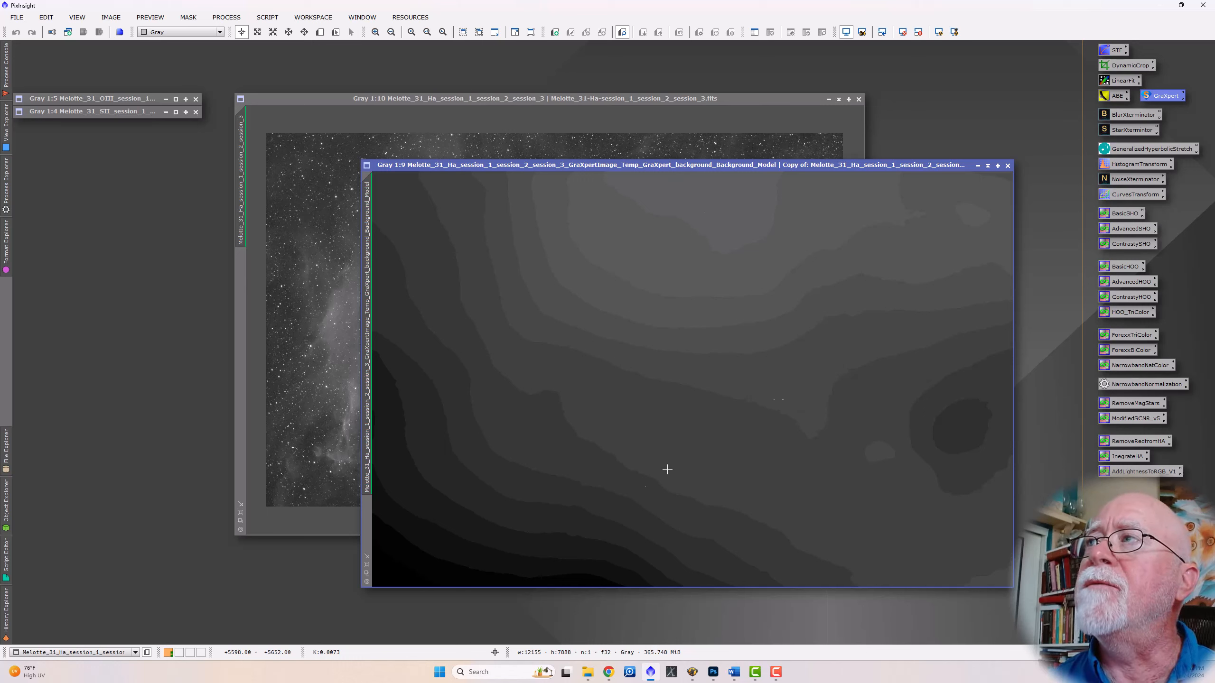
{"action": "left_click", "coordinate": [1007, 165]}
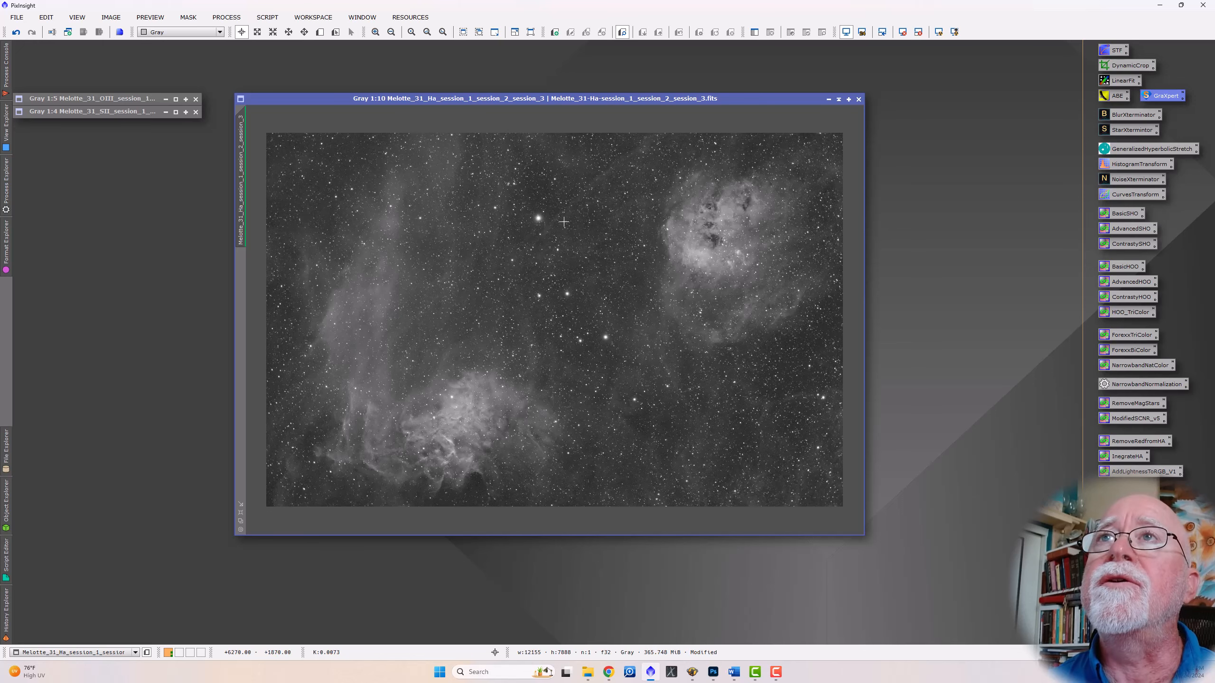
{"action": "left_click", "coordinate": [227, 17]}
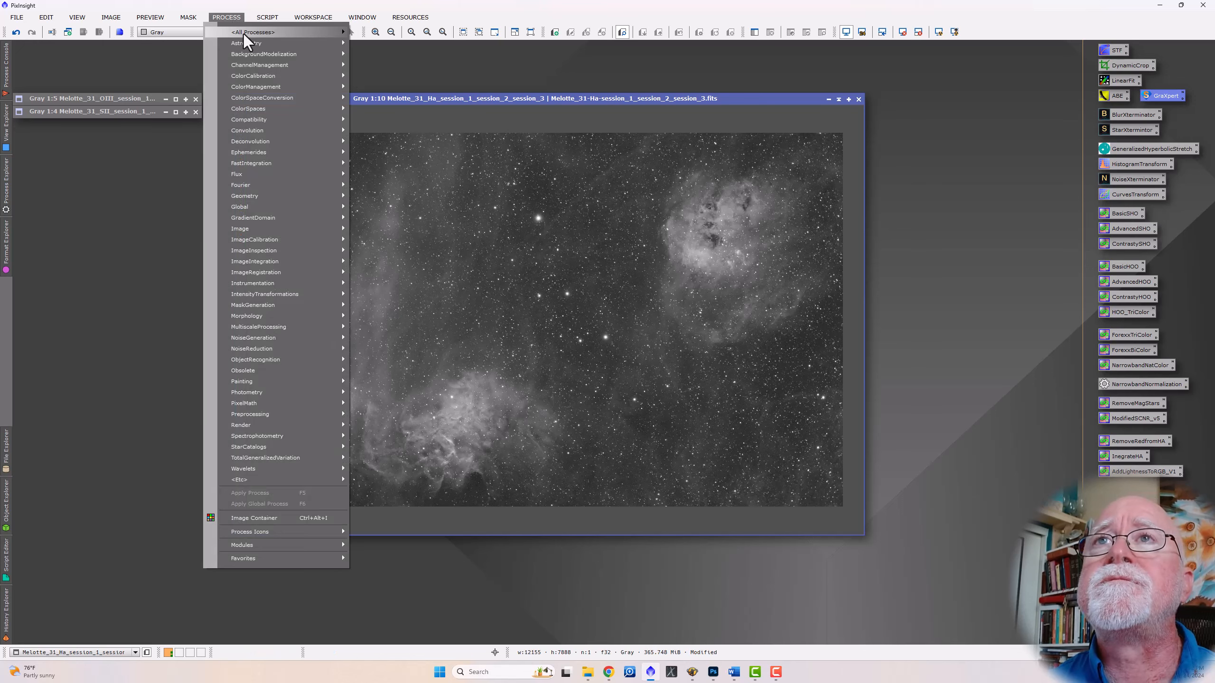
{"action": "mouse_move", "coordinate": [243, 34]}
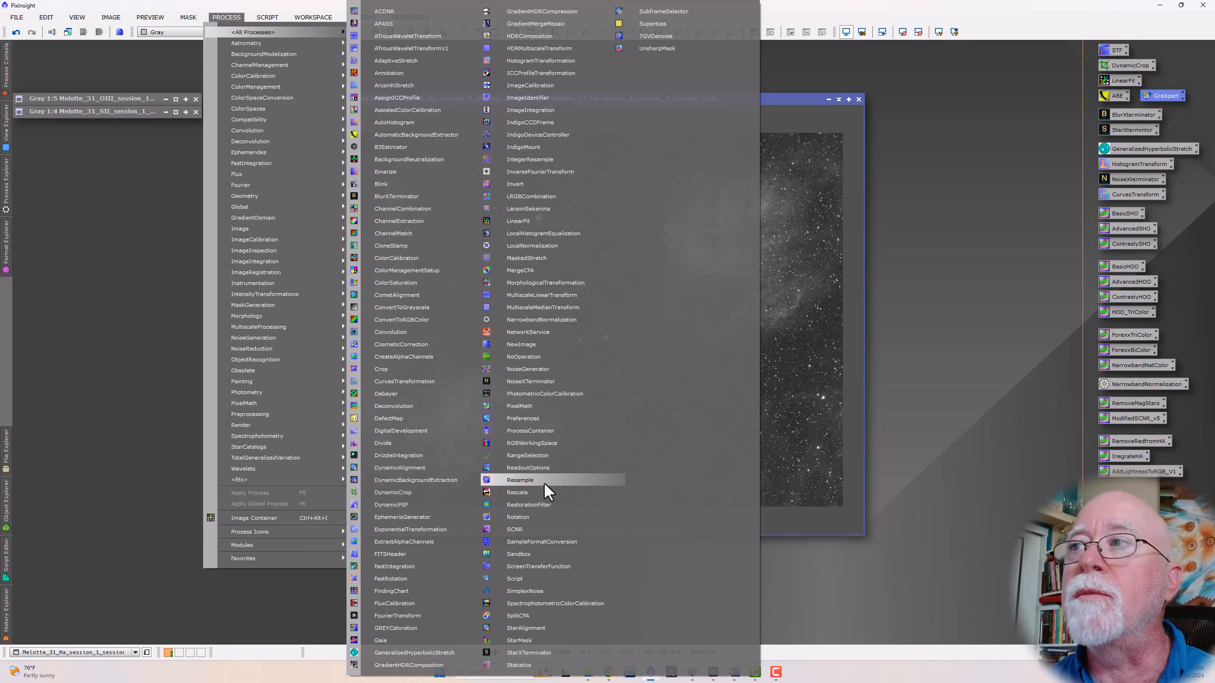
{"action": "left_click", "coordinate": [907, 424]}
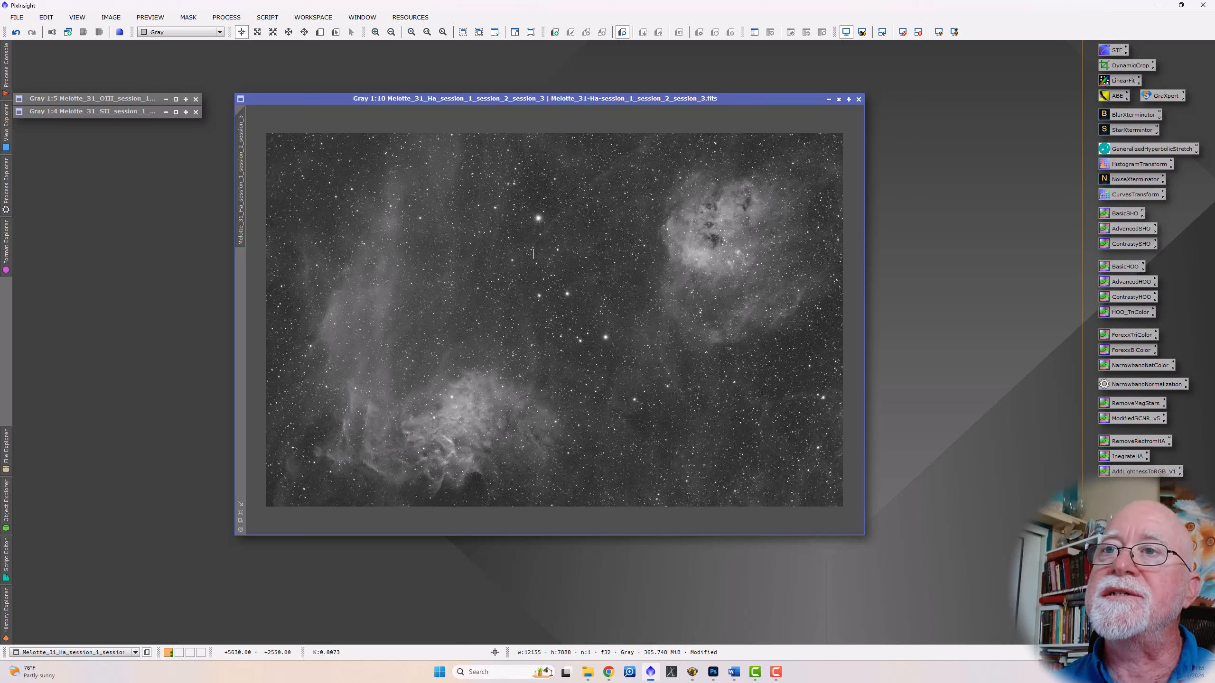
- Shade the Ha window and park it above the other shaded images, and run the GraXpert background extraction on the OIII image
{"action": "left_click", "coordinate": [837, 100]}
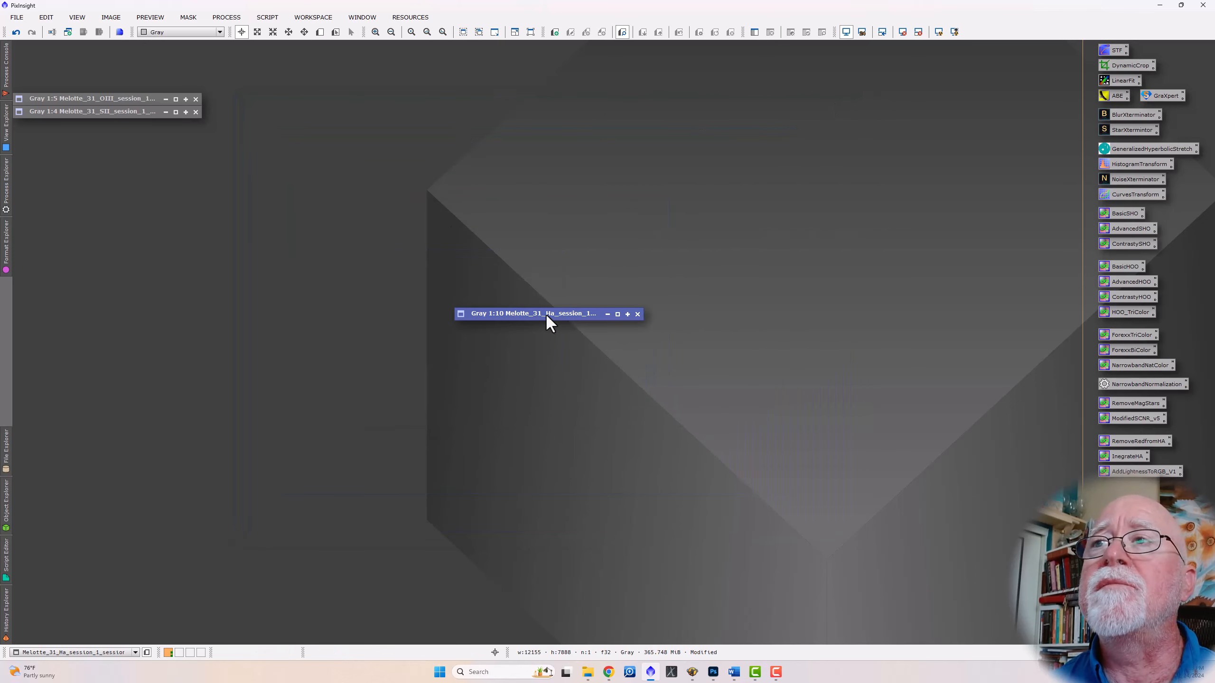
{"action": "left_click_drag", "start_coordinate": [547, 314], "coordinate": [101, 87]}
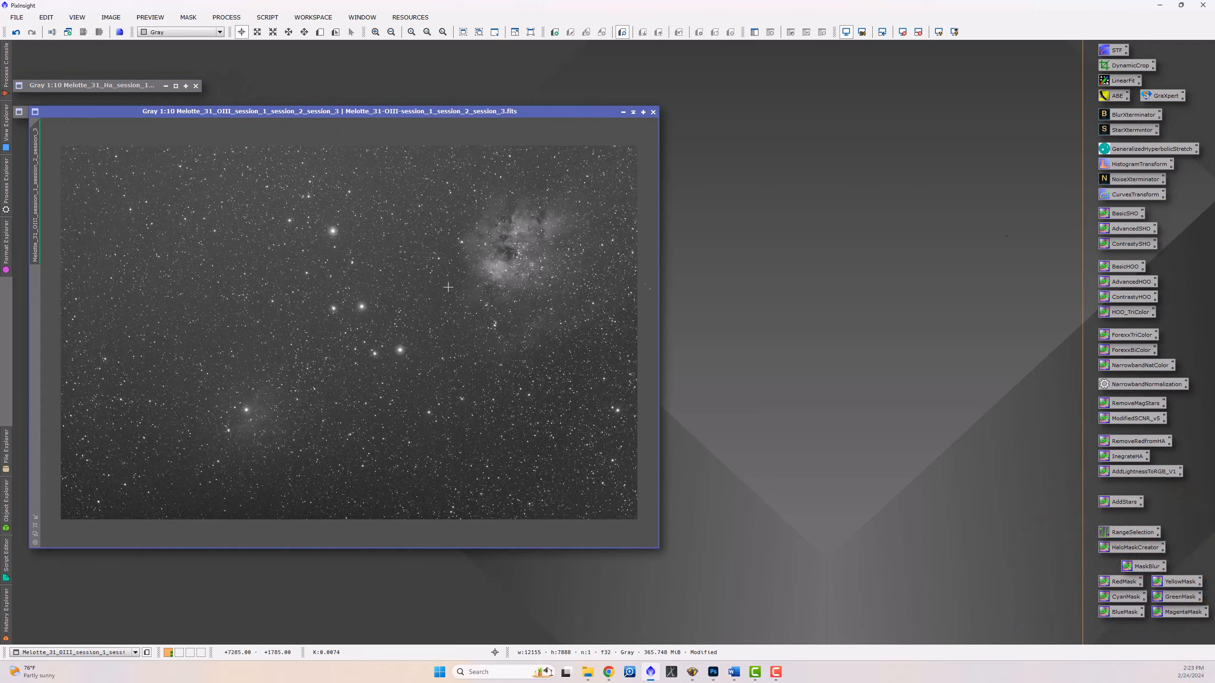
{"action": "left_click_drag", "start_coordinate": [1162, 95], "coordinate": [491, 256]}
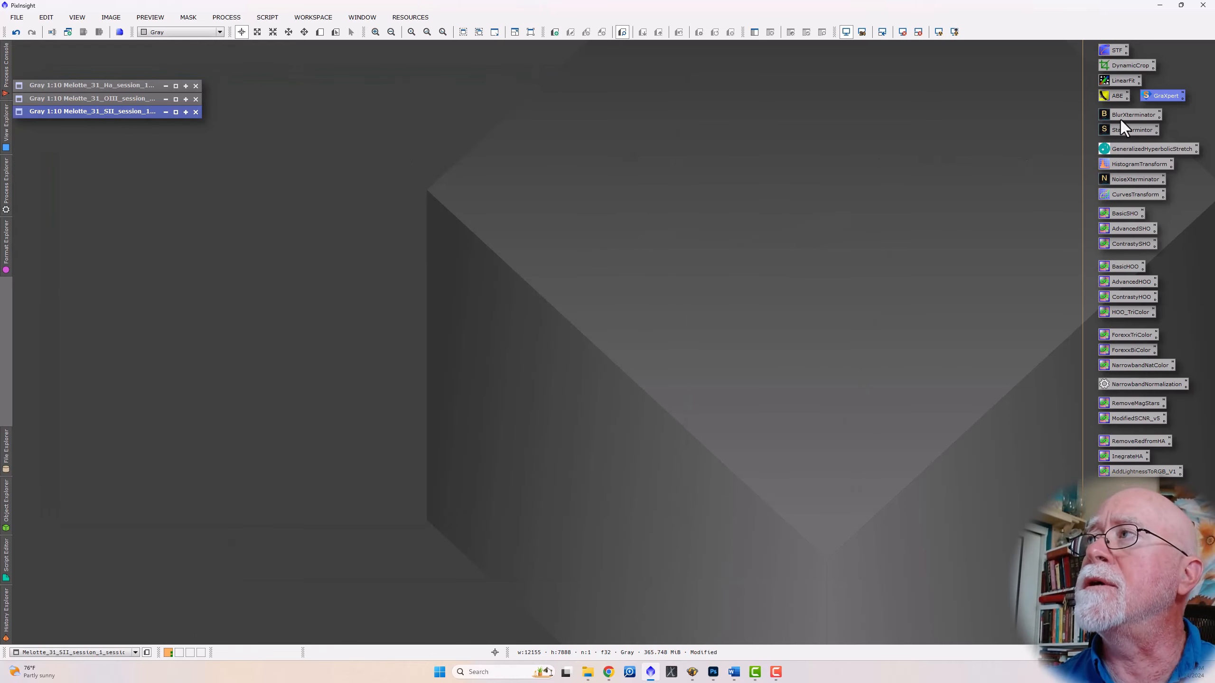
- Unshade the OIII image window and shift it towards the middle of the workspace
{"action": "double_click", "coordinate": [103, 98]}
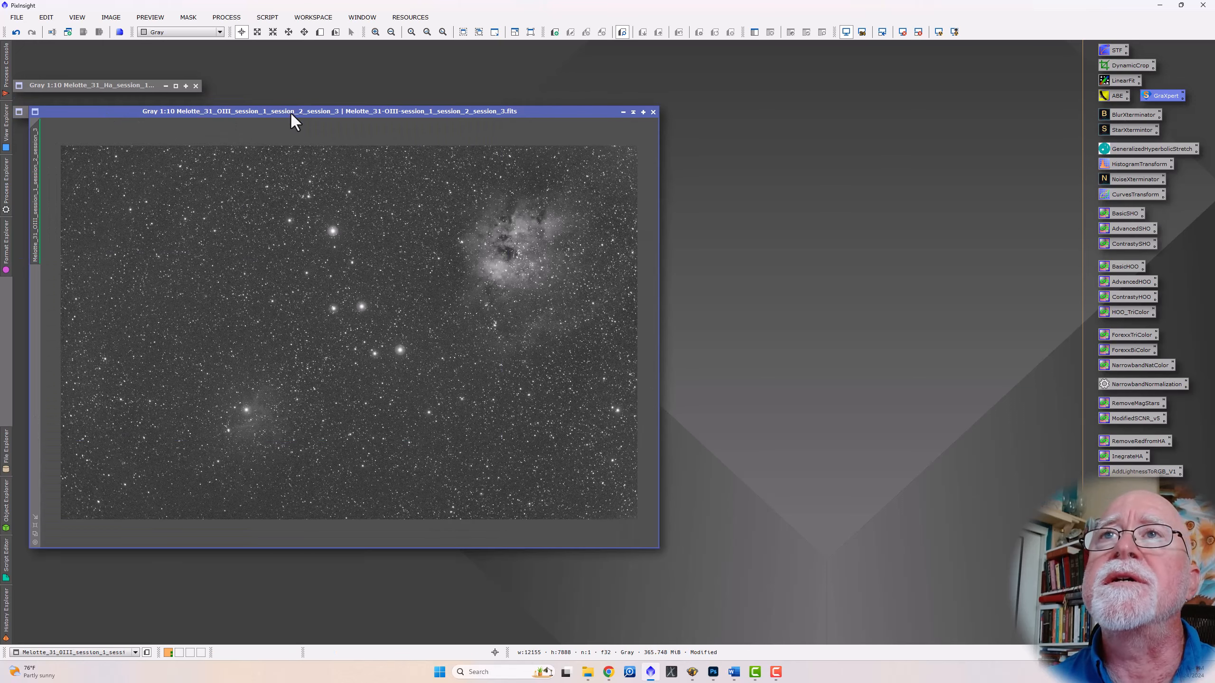
{"action": "left_click_drag", "start_coordinate": [293, 112], "coordinate": [466, 118]}
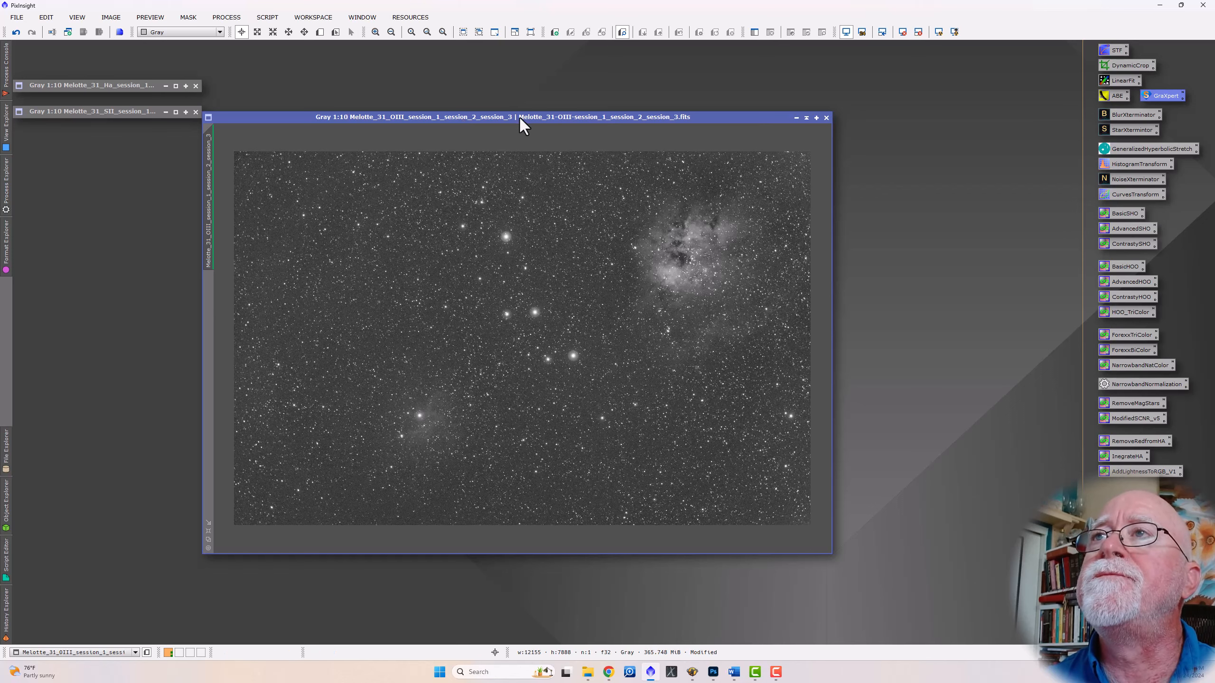
{"action": "left_click_drag", "start_coordinate": [520, 118], "coordinate": [448, 112]}
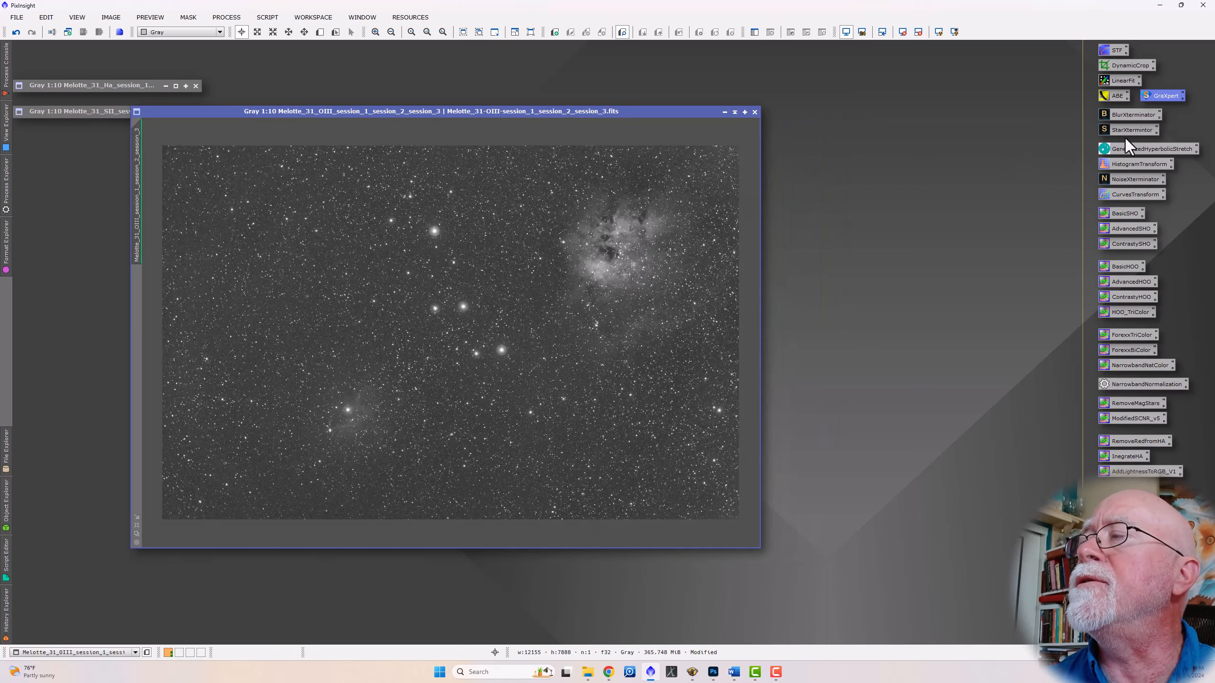
- Open the BlurXTerminator process beside the OIII image and set Adjust Star Halos to -0.50
{"action": "left_click", "coordinate": [1132, 117]}
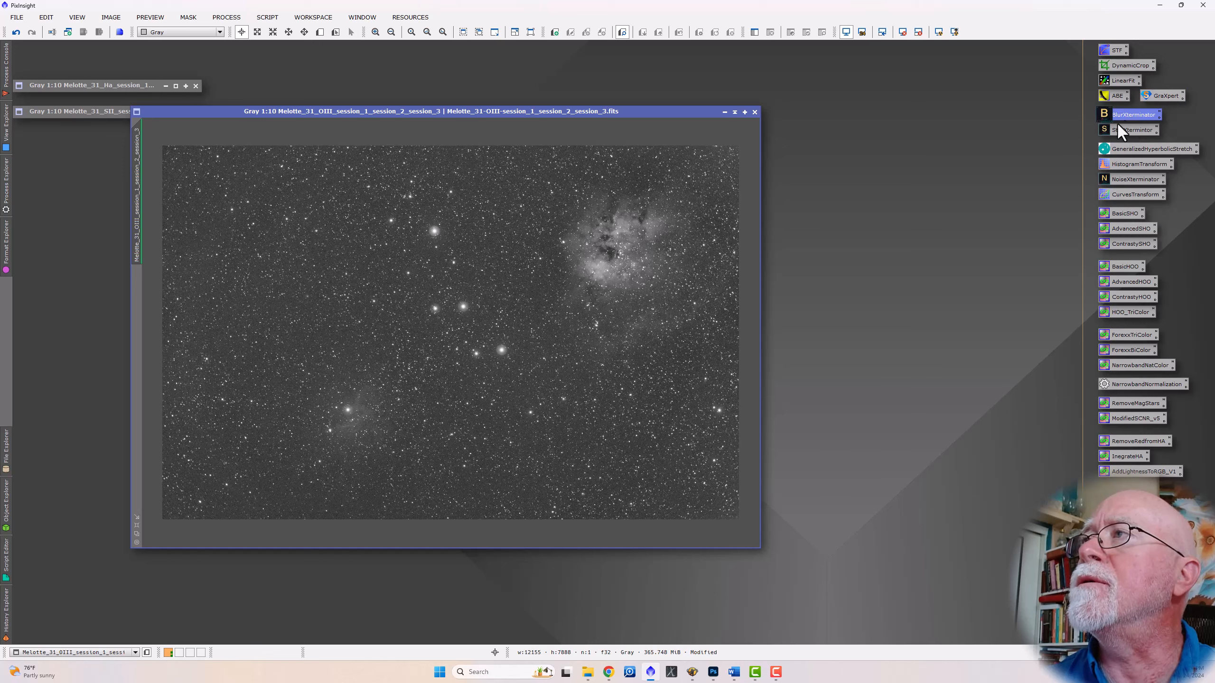
{"action": "double_click", "coordinate": [1125, 118]}
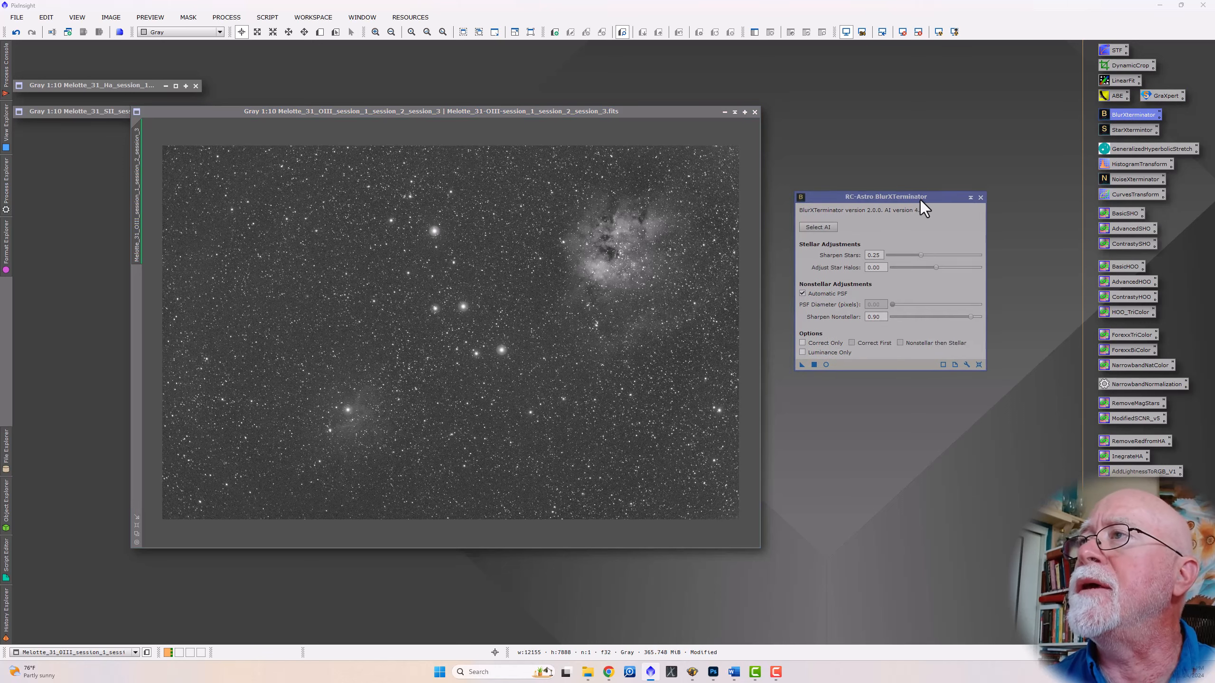
{"action": "left_click_drag", "start_coordinate": [920, 199], "coordinate": [930, 192]}
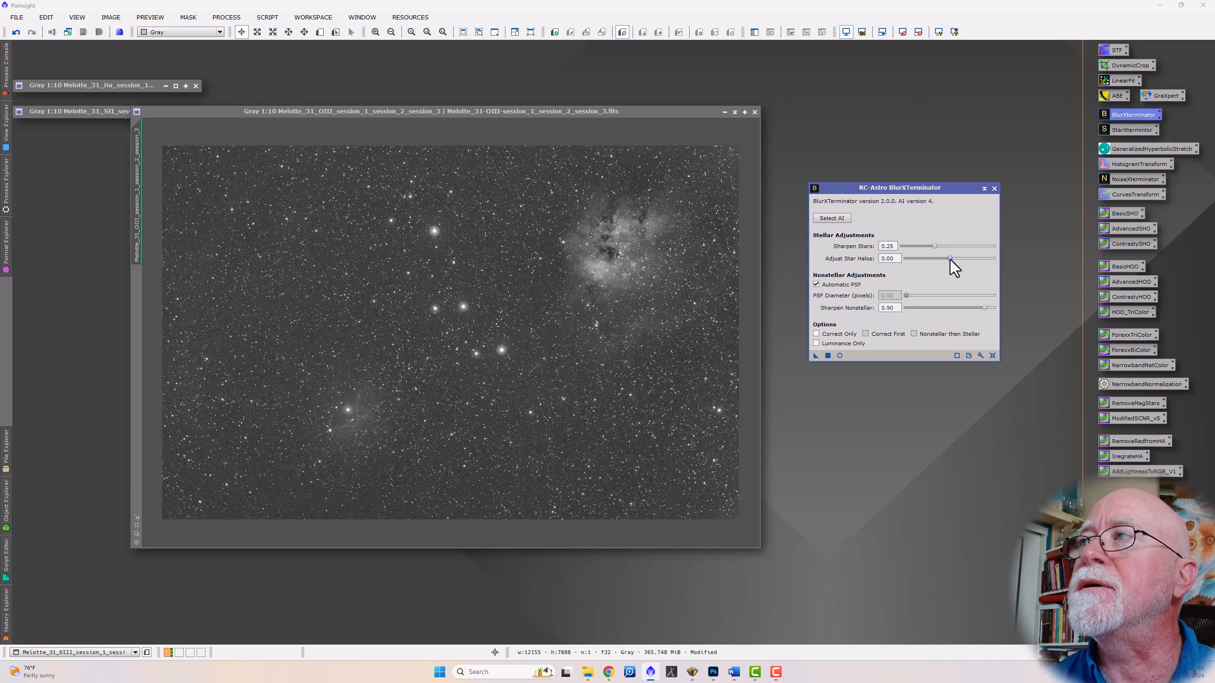
{"action": "left_click_drag", "start_coordinate": [950, 259], "coordinate": [947, 259]}
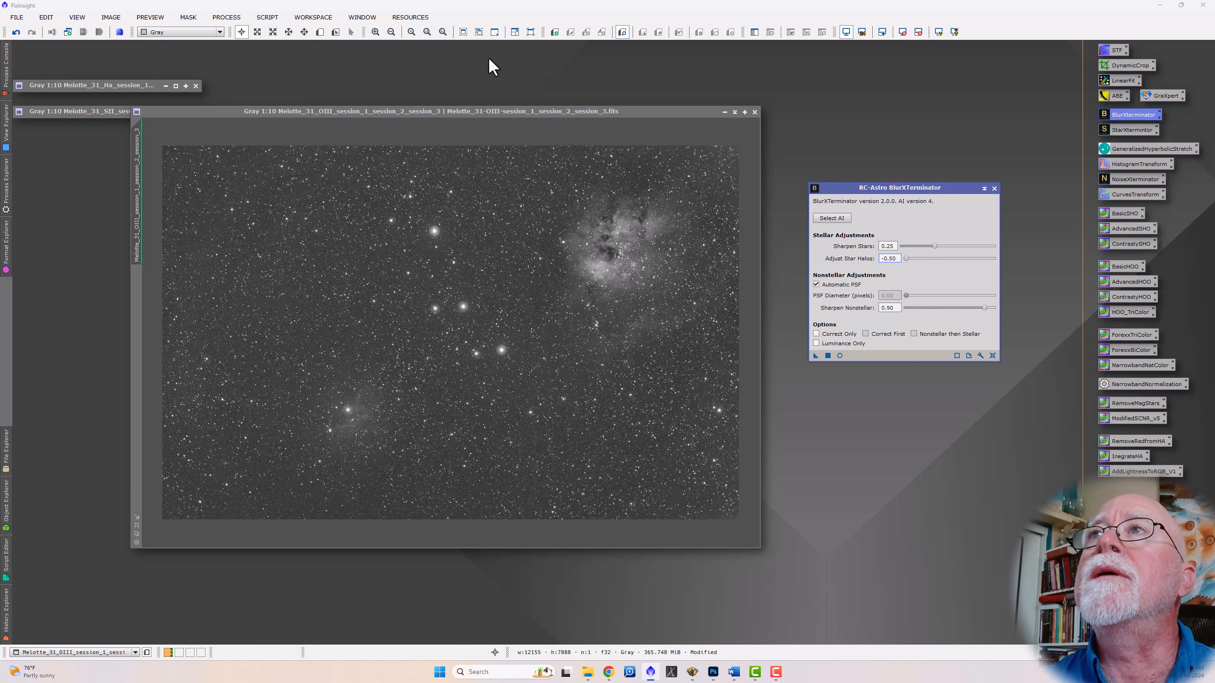
- Define a preview around the bright star above the centre of the OIII image and display that preview in full
{"action": "left_click", "coordinate": [317, 33]}
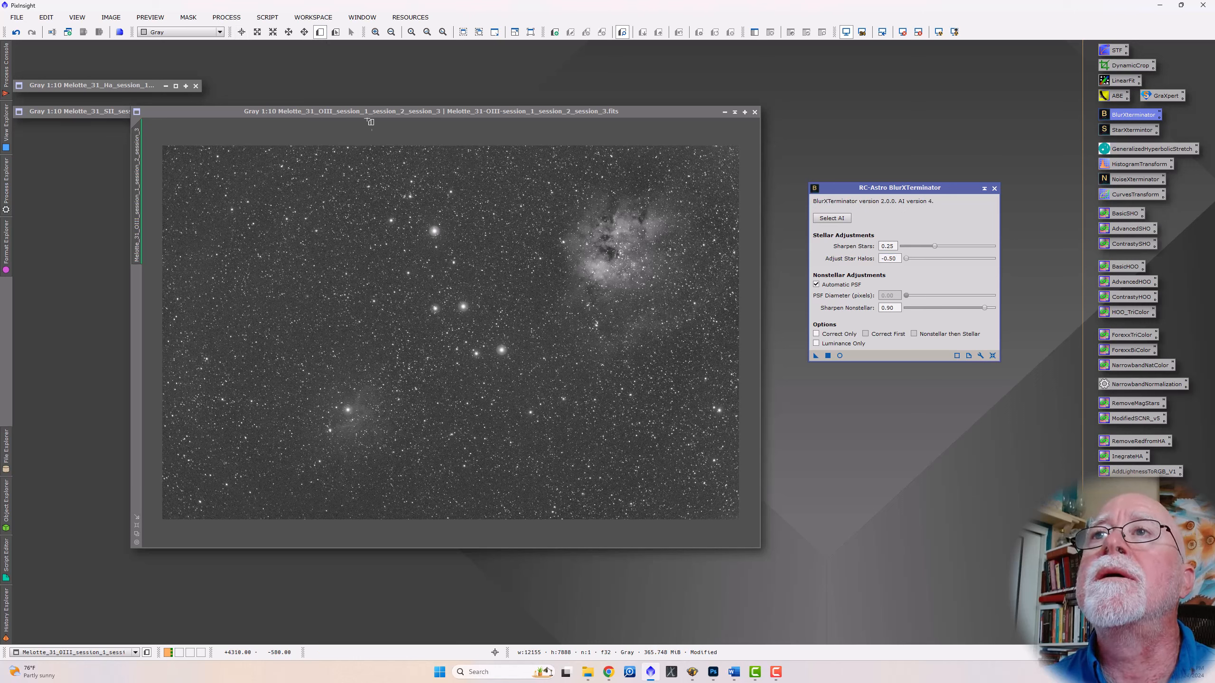
{"action": "left_click_drag", "start_coordinate": [407, 205], "coordinate": [469, 263]}
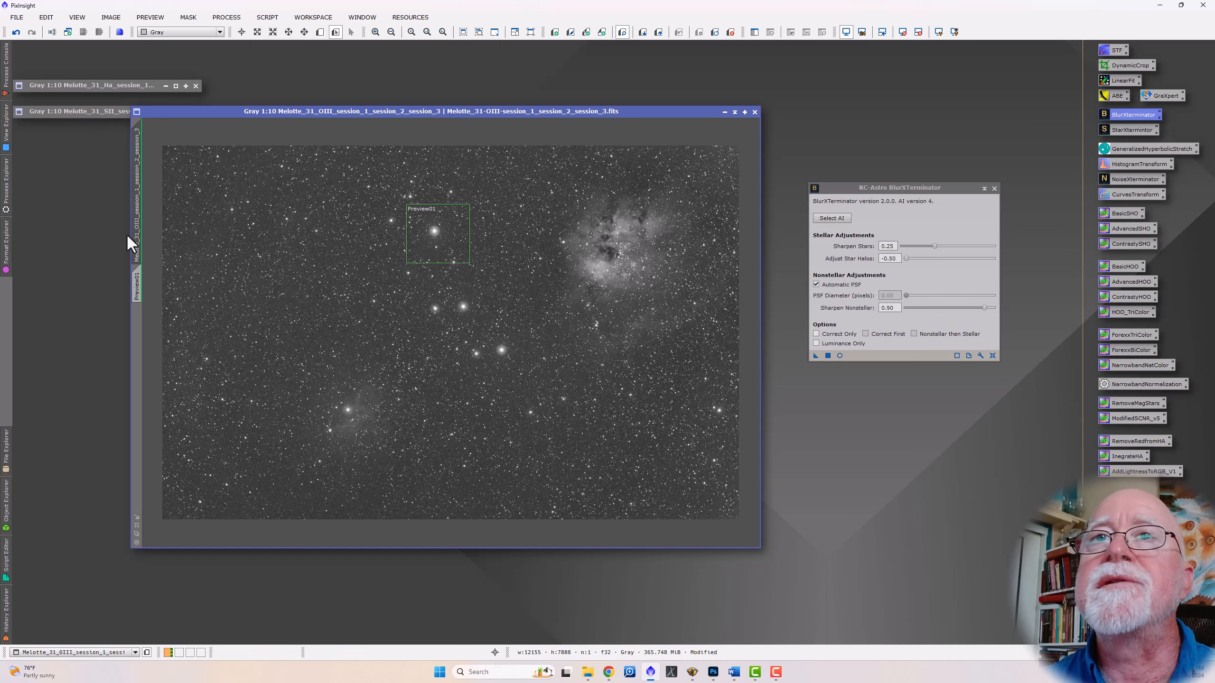
{"action": "left_click", "coordinate": [144, 294]}
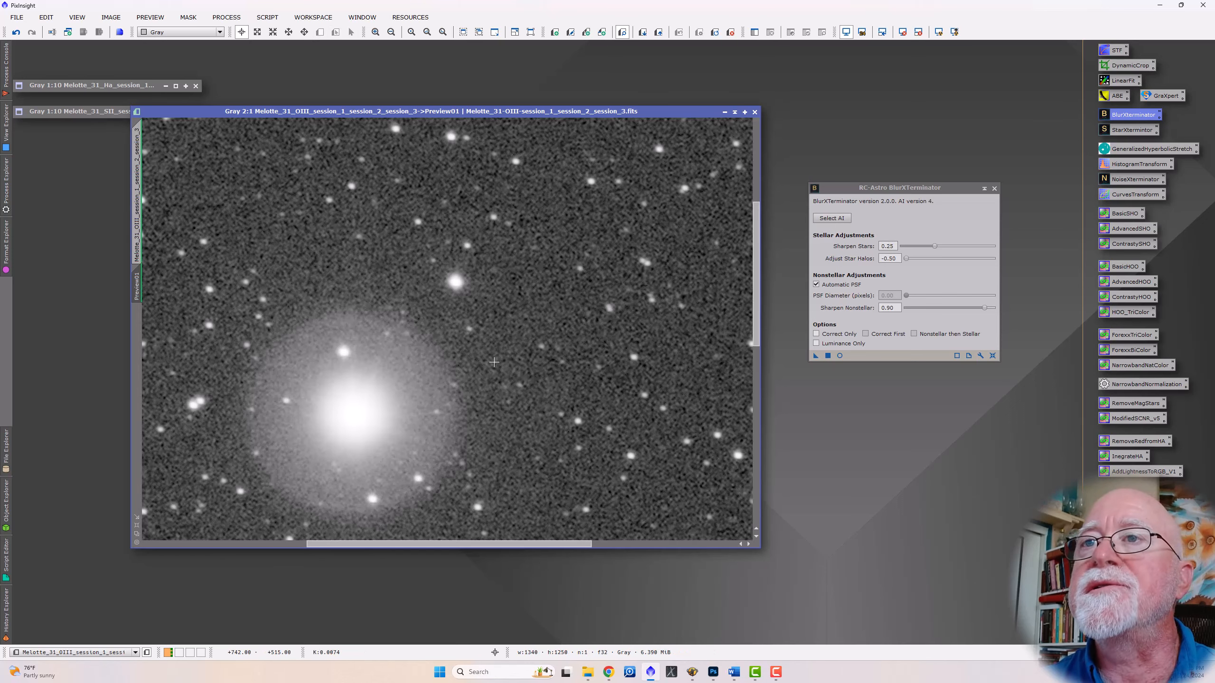
{"action": "scroll", "coordinate": [493, 362], "scroll_direction": "down", "scroll_amount": 4}
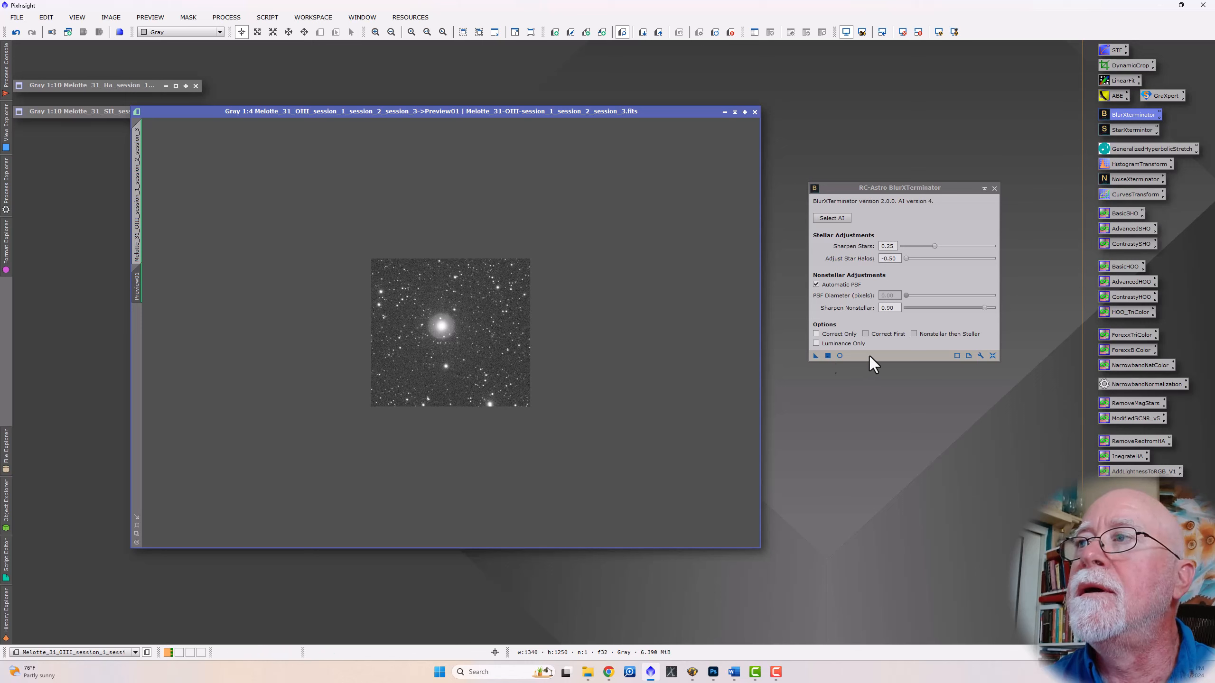
- Try BlurXTerminator on the bright star preview and undo it to compare the star's halo
{"action": "left_click", "coordinate": [815, 356]}
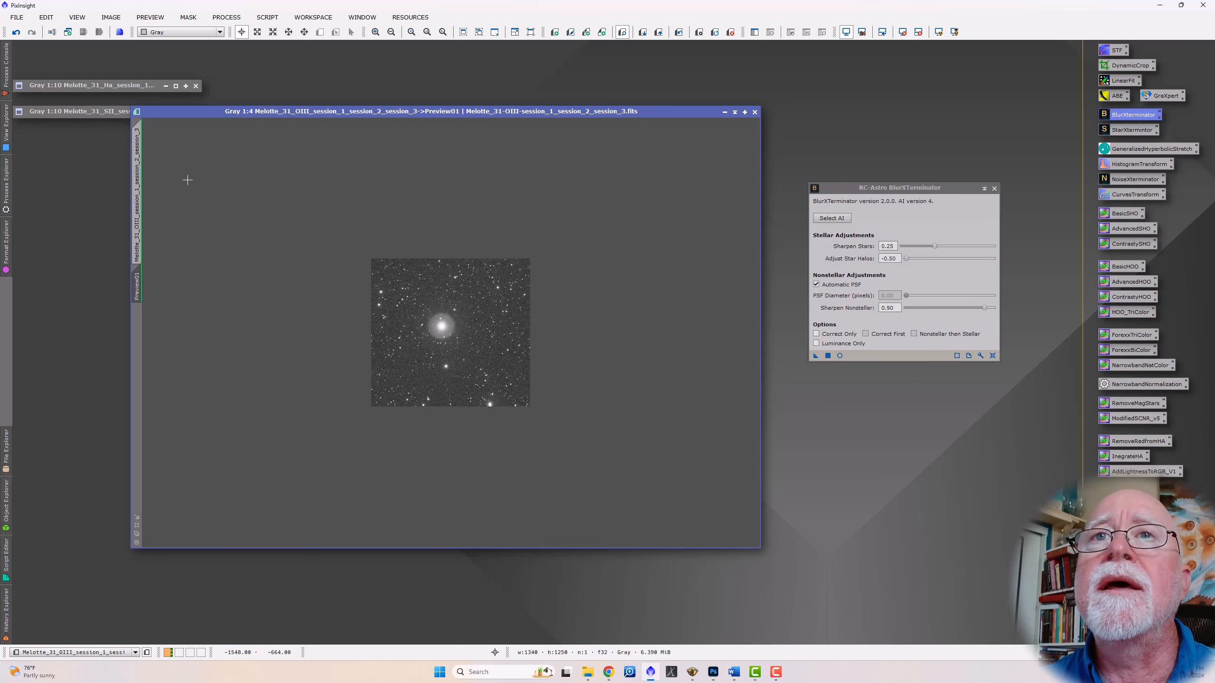
{"action": "right_click", "coordinate": [139, 289]}
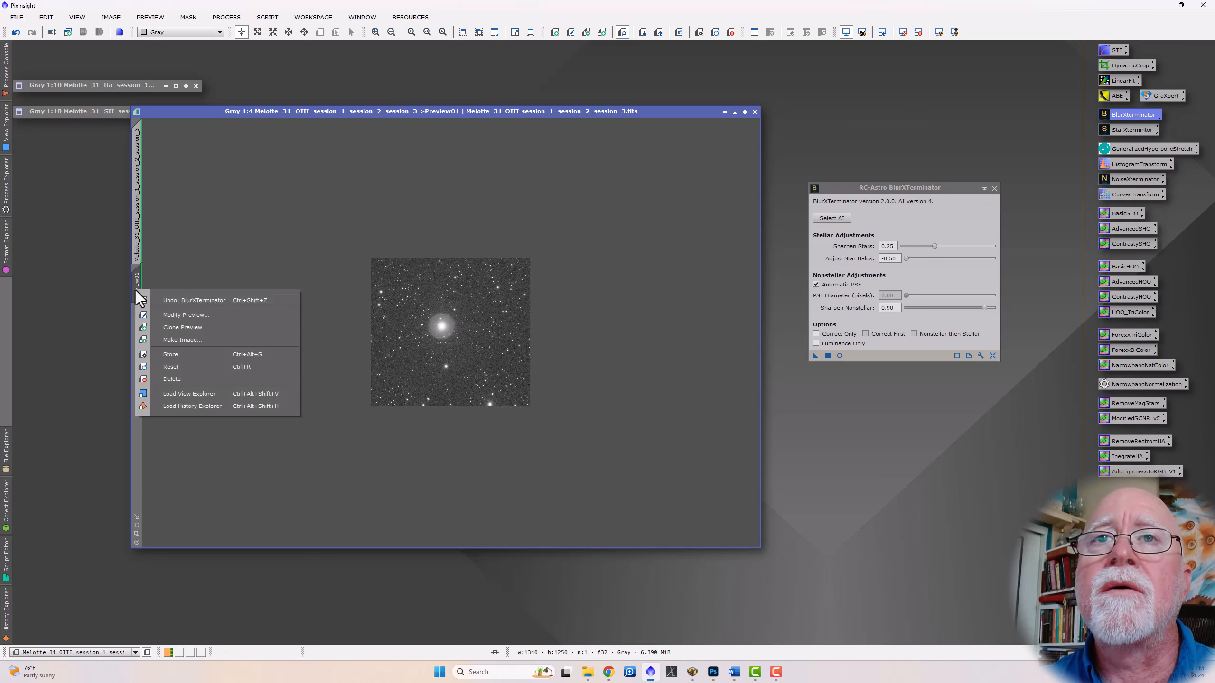
{"action": "left_click", "coordinate": [176, 301]}
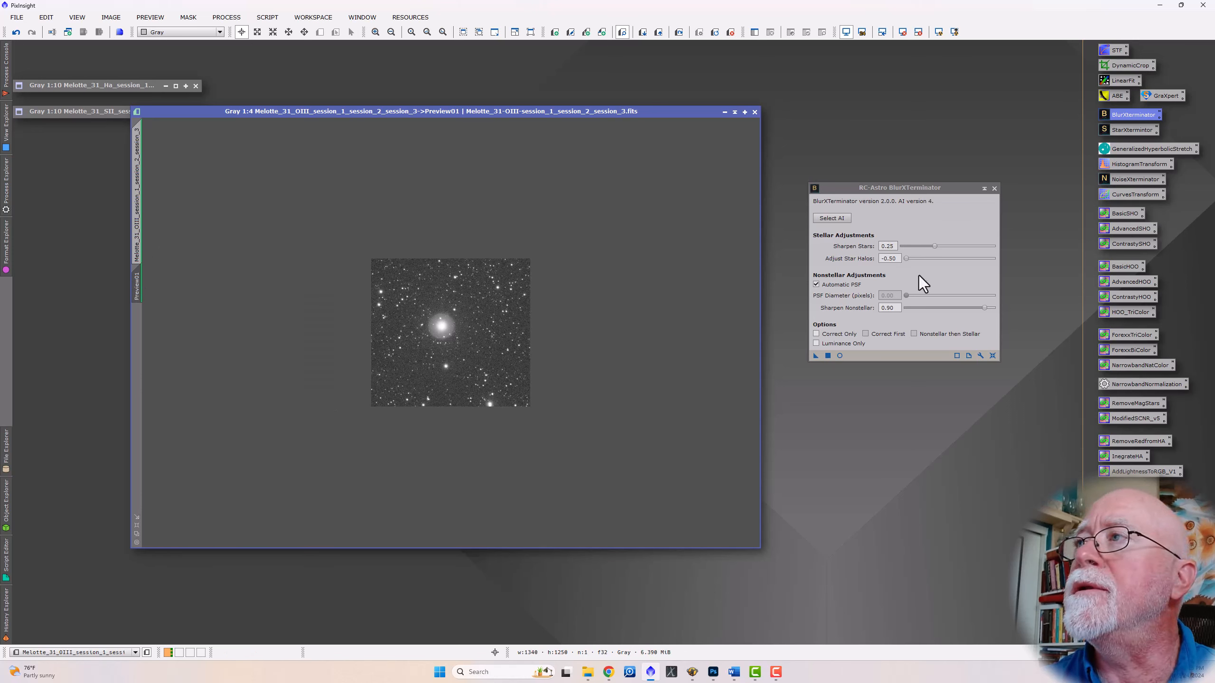
- Try BlurXTerminator's Adjust Star Halos at 0.50 and return it to -0.50
{"action": "left_click_drag", "start_coordinate": [907, 260], "coordinate": [973, 262]}
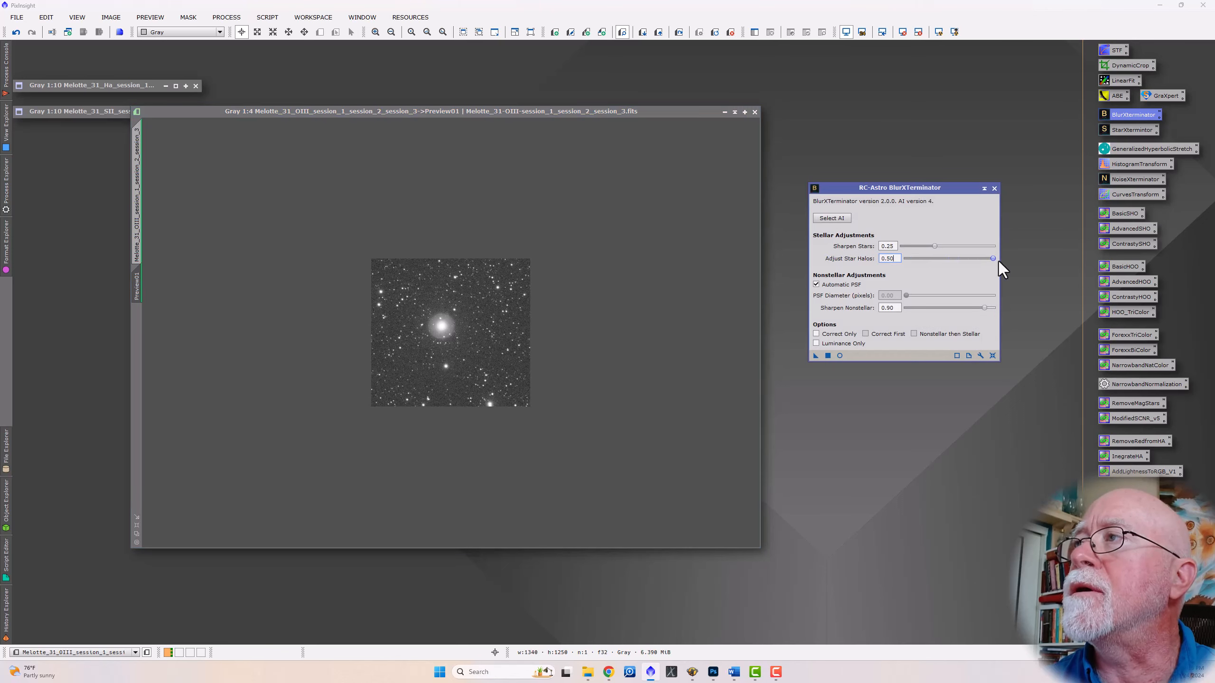
{"action": "mouse_move", "coordinate": [864, 261]}
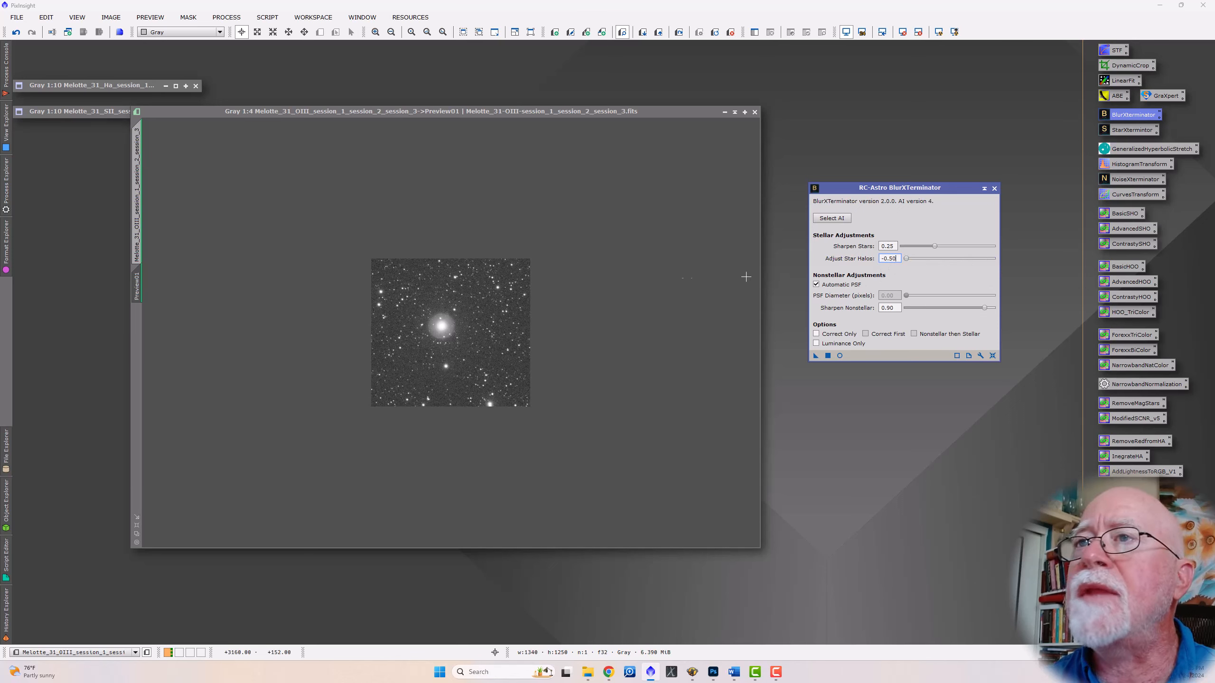
- Delete the preview and apply BlurXTerminator to the whole OIII image
{"action": "right_click", "coordinate": [139, 296]}
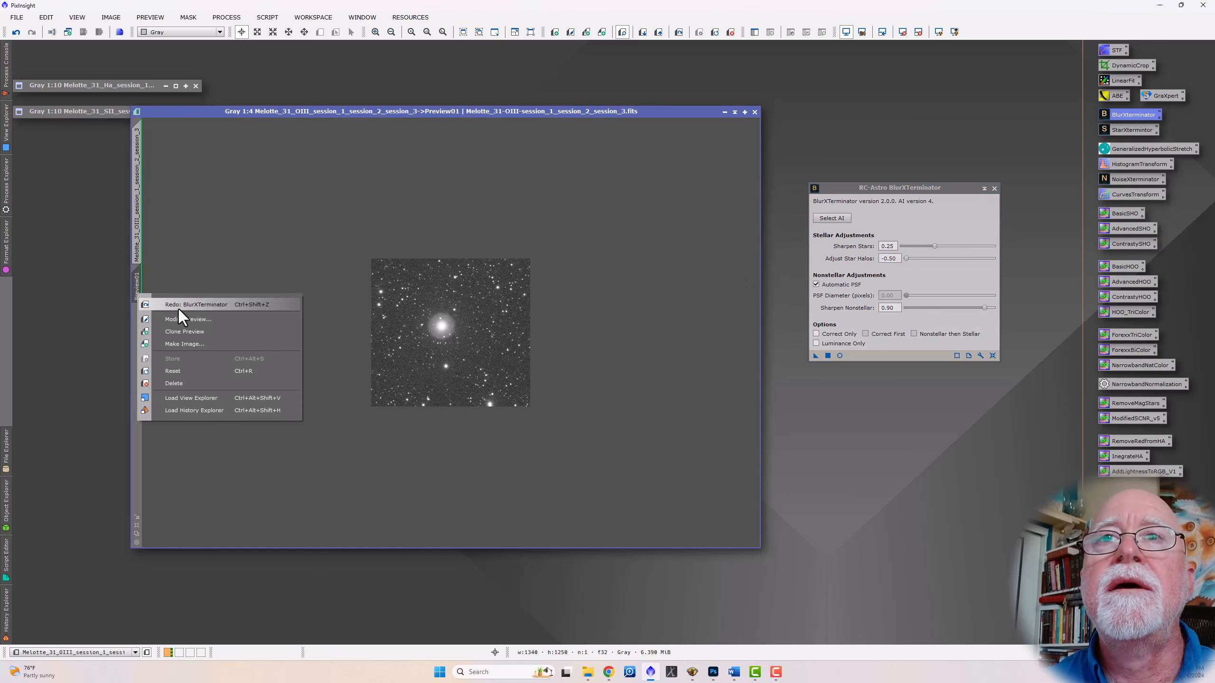
{"action": "left_click", "coordinate": [175, 384]}
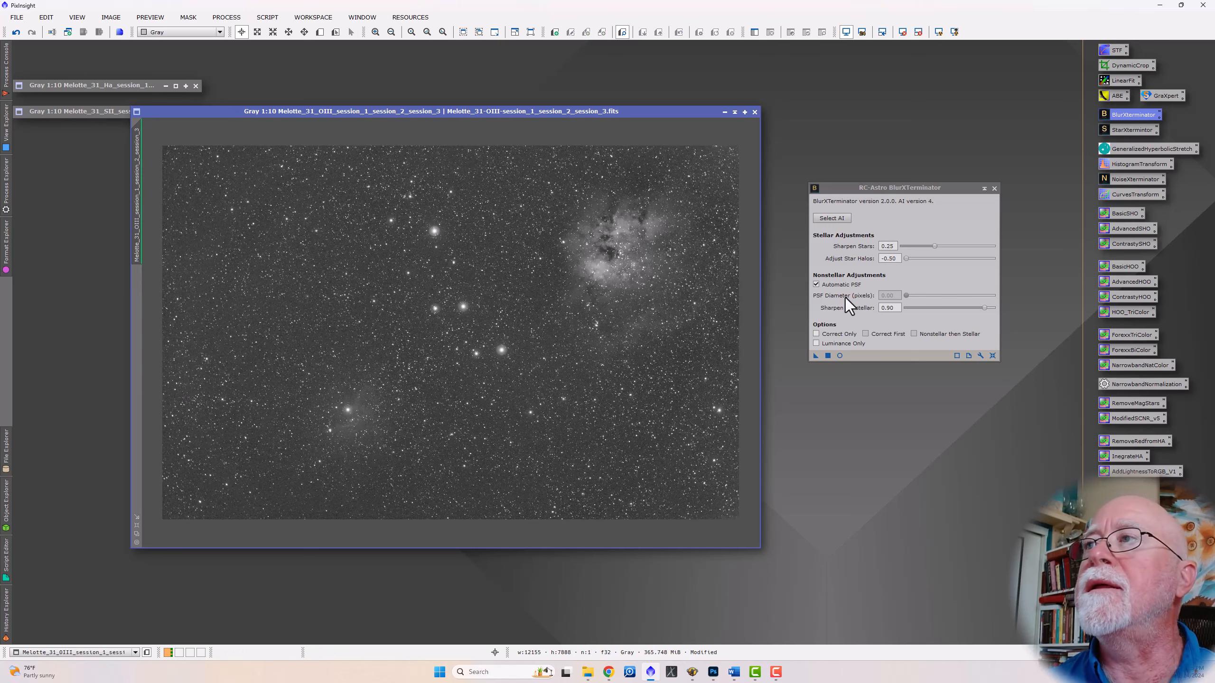
{"action": "left_click", "coordinate": [815, 356]}
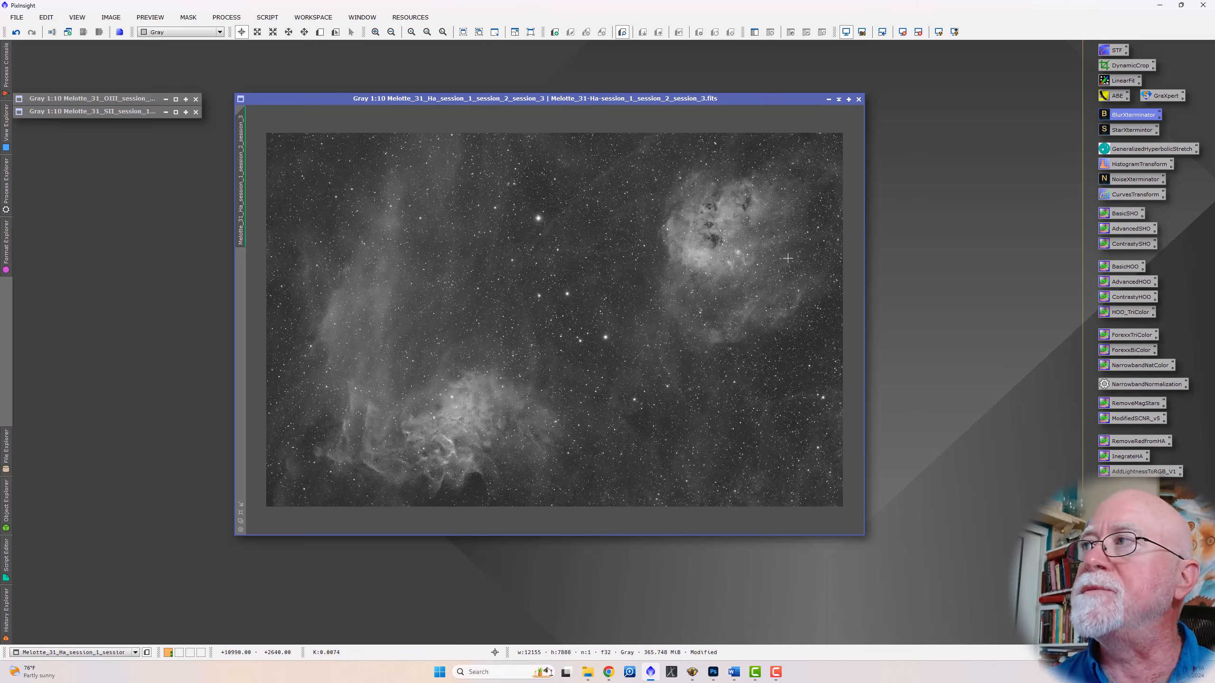
- Review the channel expressions of the BasicSHO PixelMath preset, including green and blue, and close it
{"action": "double_click", "coordinate": [1124, 216]}
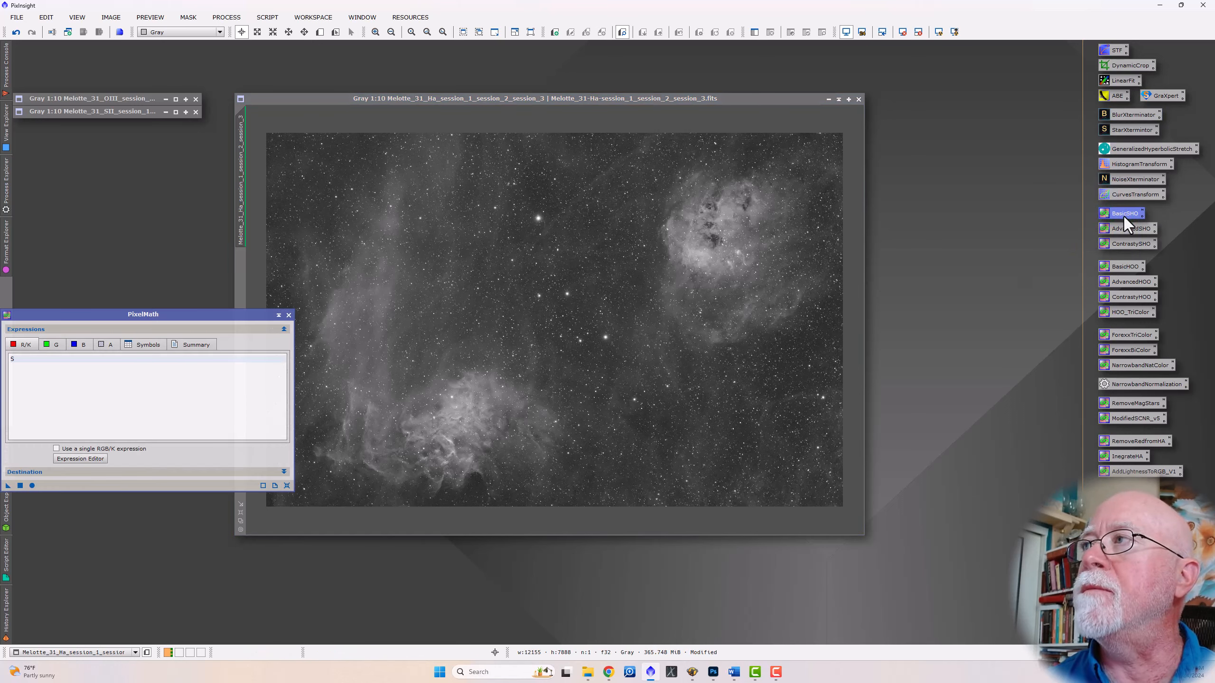
{"action": "left_click_drag", "start_coordinate": [90, 316], "coordinate": [803, 196]}
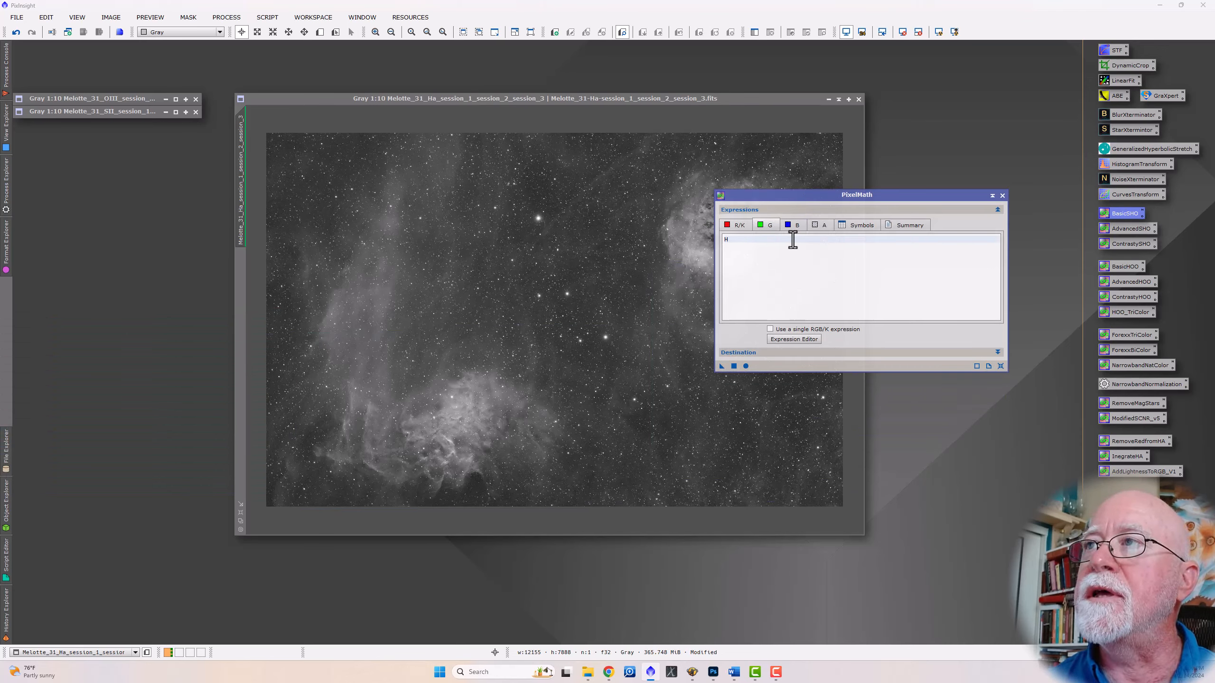
{"action": "left_click", "coordinate": [795, 225]}
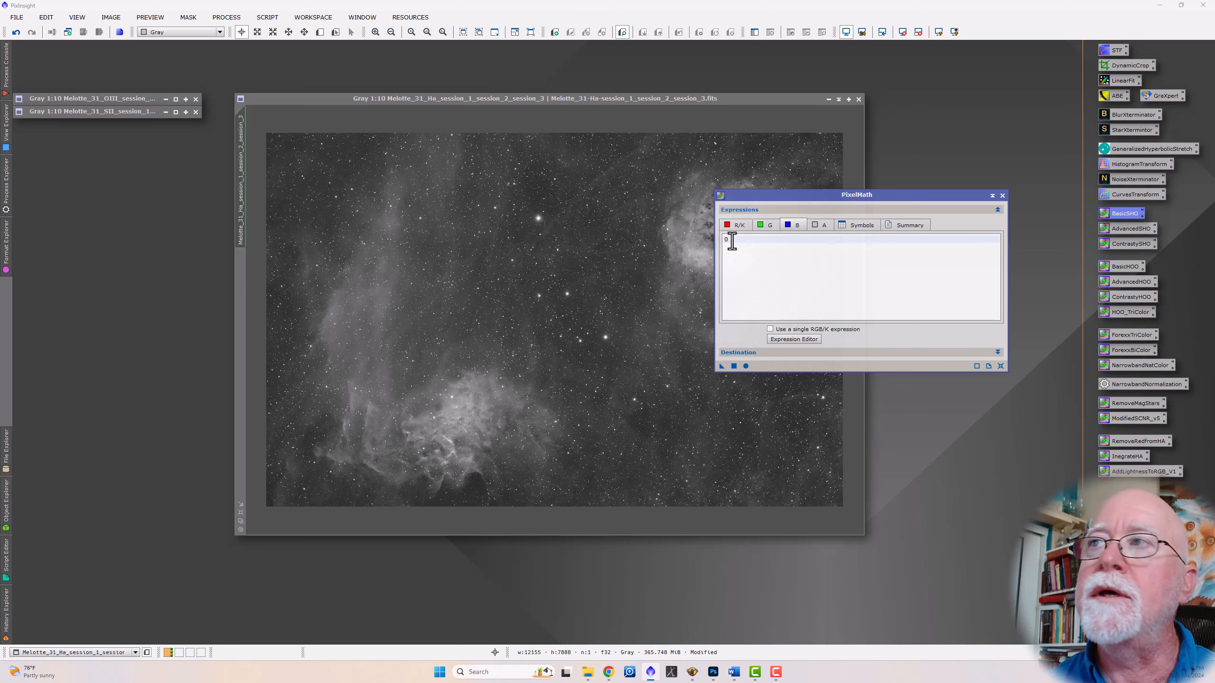
{"action": "left_click", "coordinate": [1002, 196]}
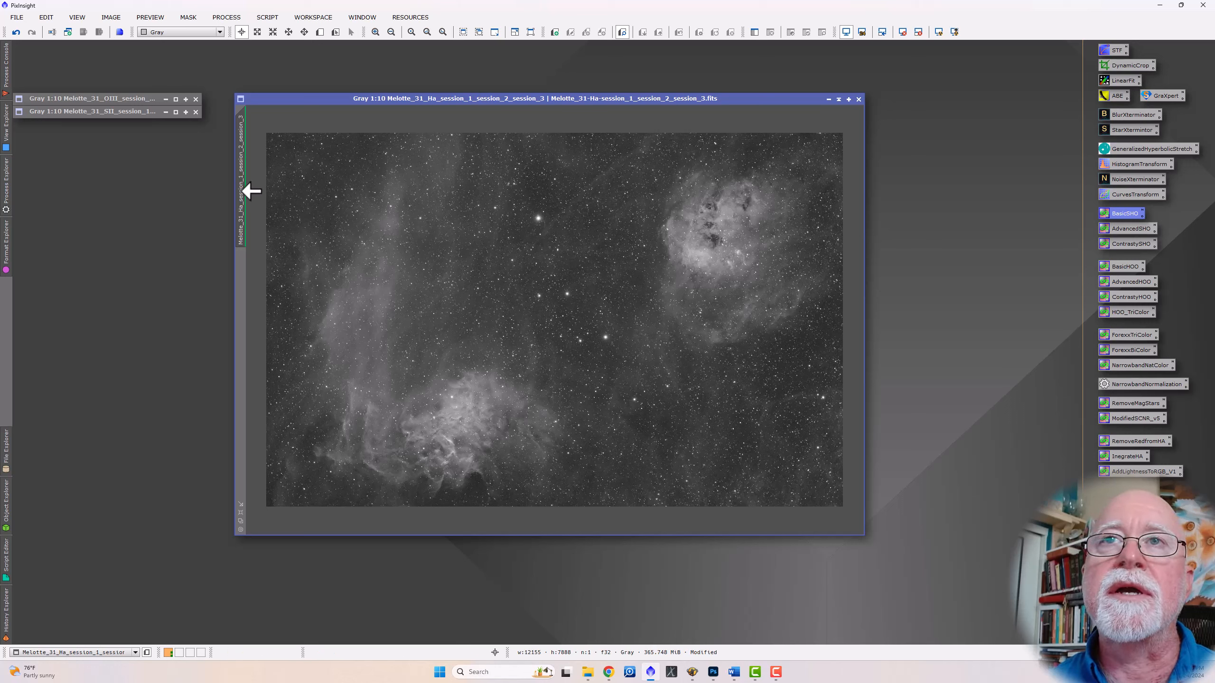
- Duplicate the Ha image, rename the copy H, and park both images as collapsed windows
{"action": "mouse_move", "coordinate": [251, 190]}
{"action": "left_mouse_down"}
{"action": "mouse_move", "coordinate": [243, 198]}
{"action": "mouse_move", "coordinate": [274, 222]}
{"action": "mouse_move", "coordinate": [323, 244]}
{"action": "mouse_move", "coordinate": [248, 203]}
{"action": "mouse_move", "coordinate": [320, 249]}
{"action": "left_mouse_up"}
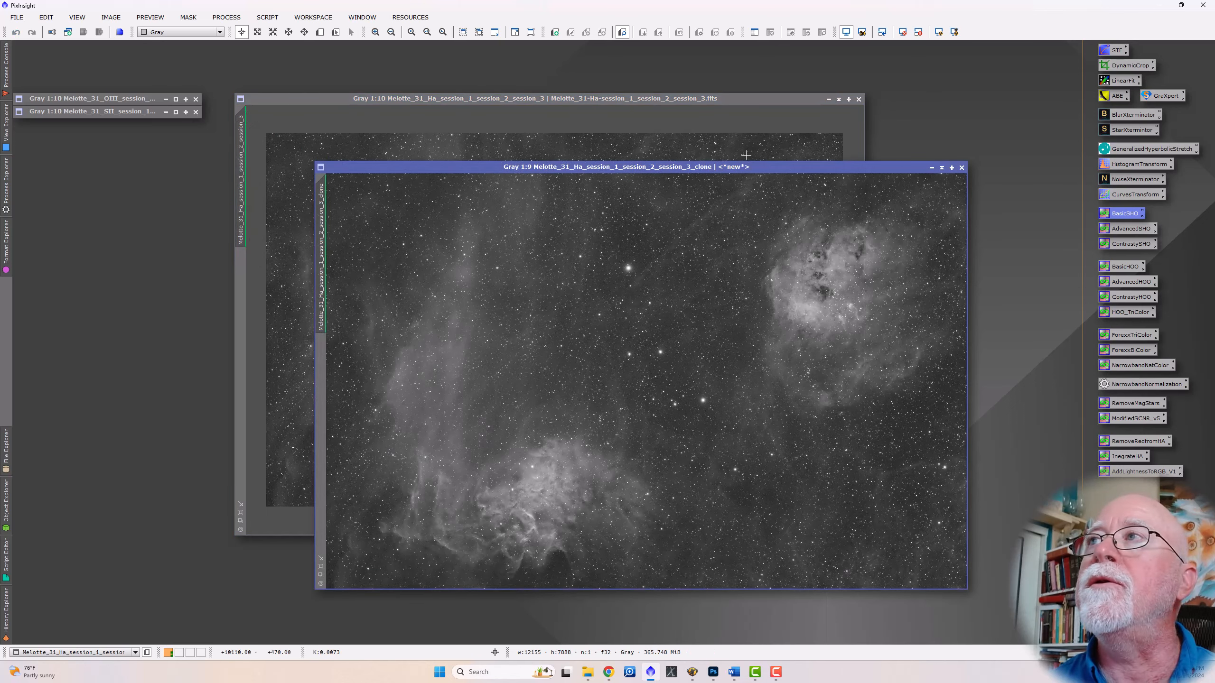
{"action": "left_click", "coordinate": [838, 99]}
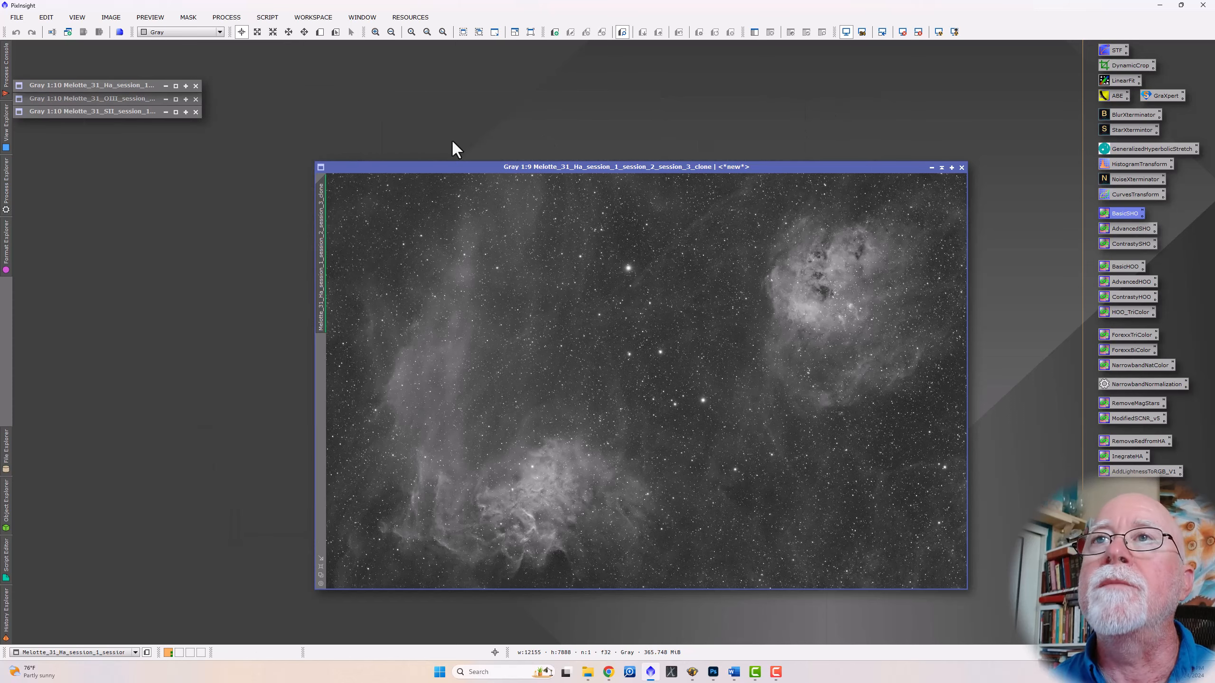
{"action": "double_click", "coordinate": [321, 242]}
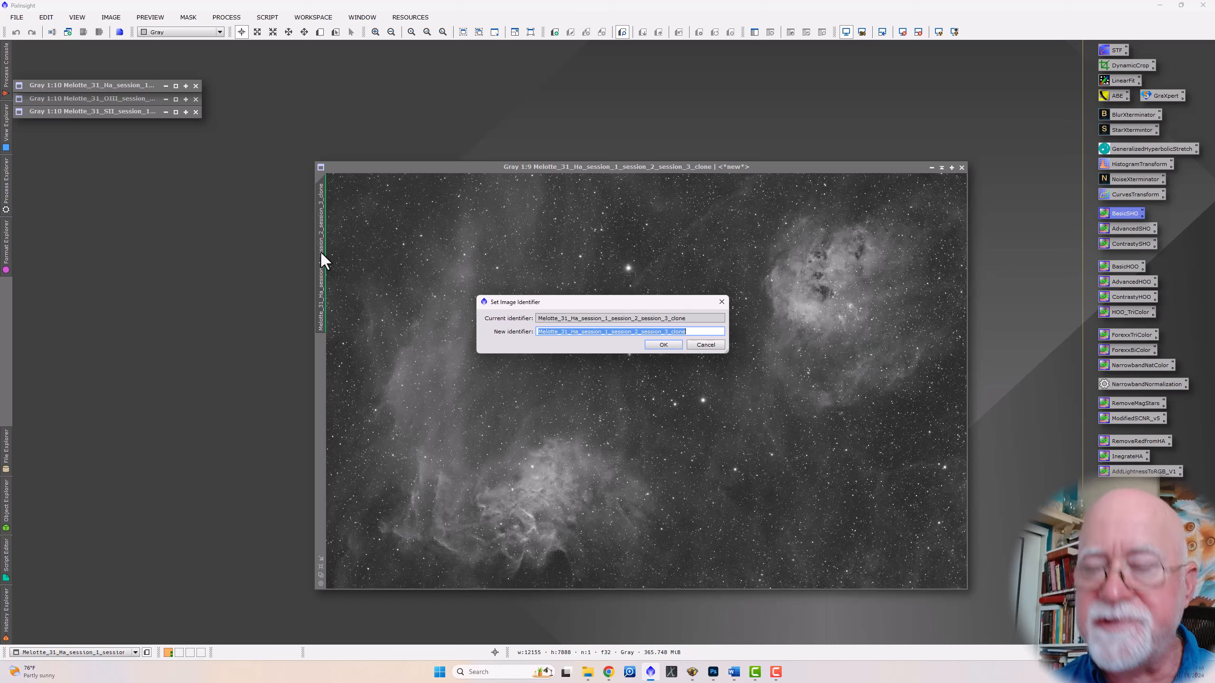
{"action": "type", "text": "H"}
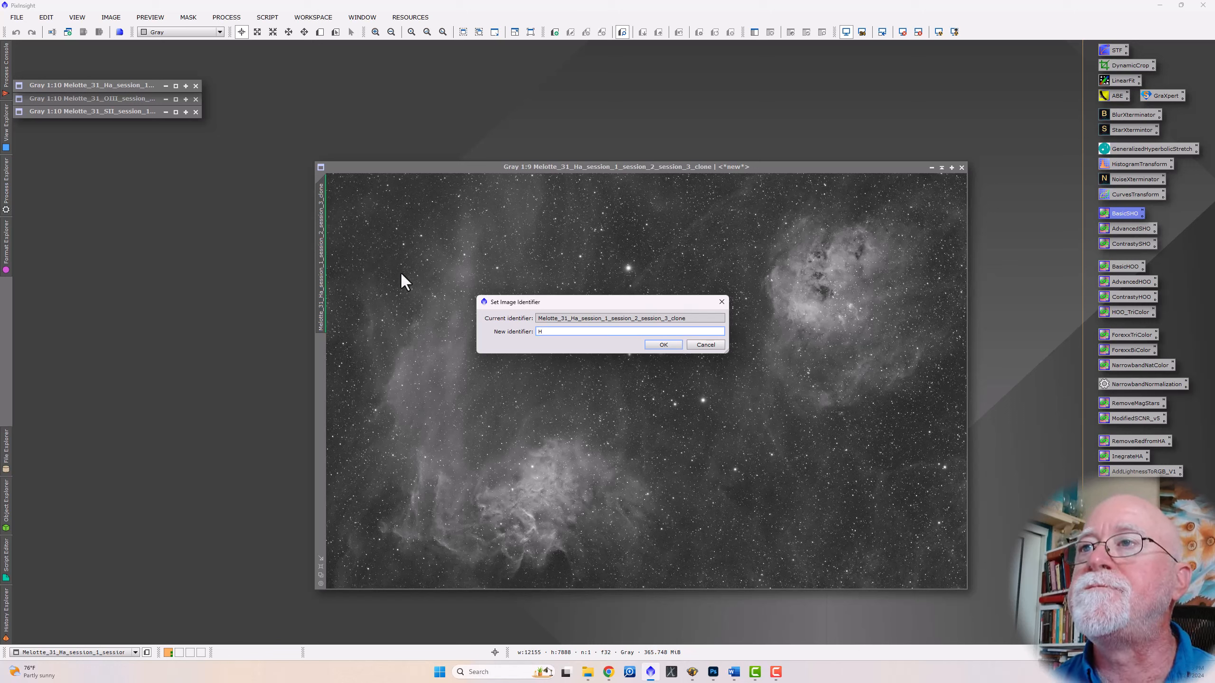
{"action": "left_click", "coordinate": [671, 349]}
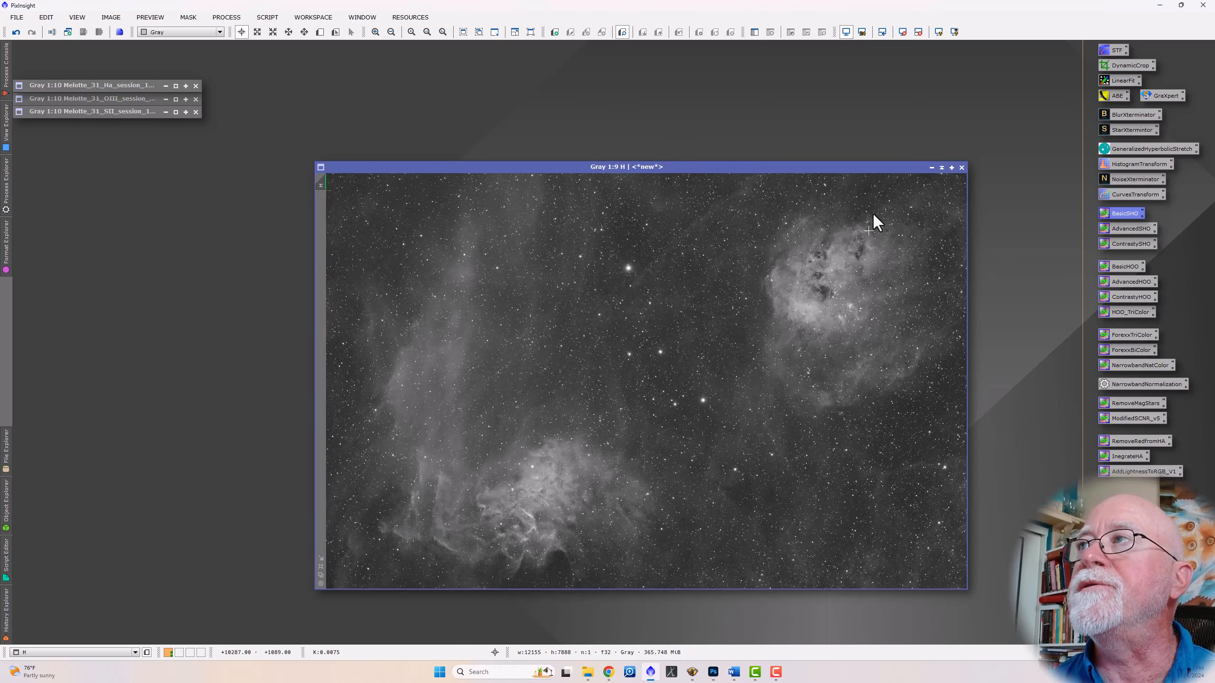
{"action": "left_click", "coordinate": [941, 167]}
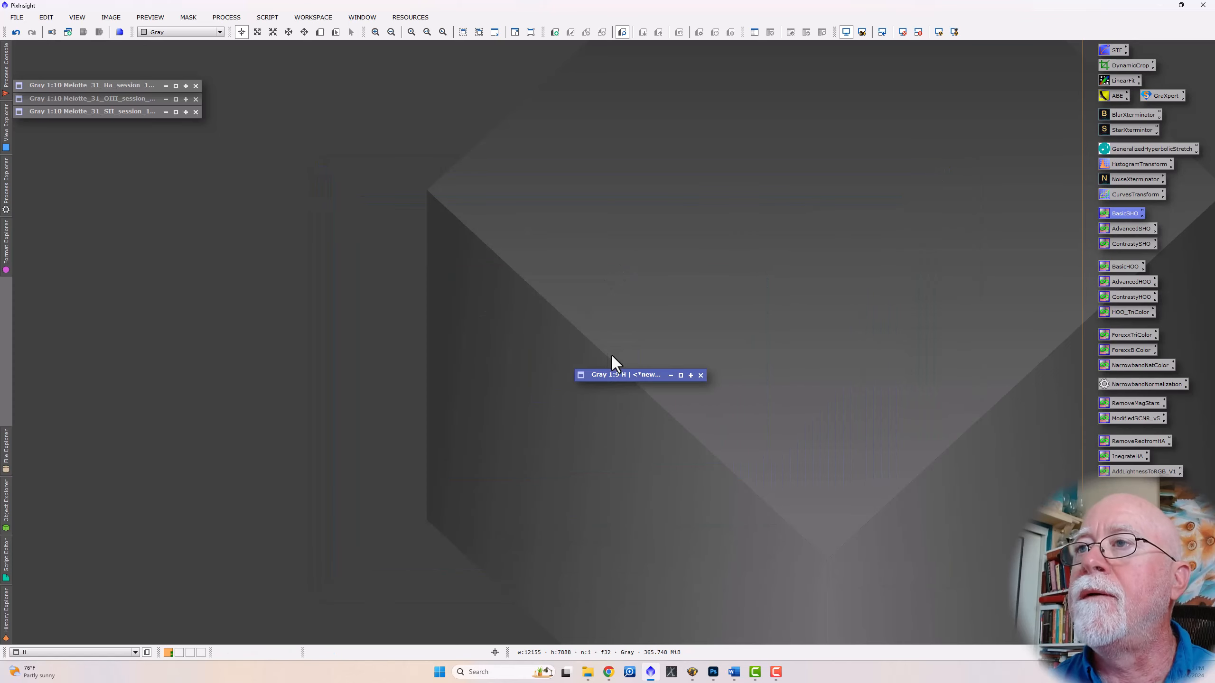
{"action": "left_click_drag", "start_coordinate": [620, 377], "coordinate": [53, 227]}
- Duplicate the OIII and SII images, rename the copies O and S, and collapse all their windows
{"action": "double_click", "coordinate": [51, 99]}
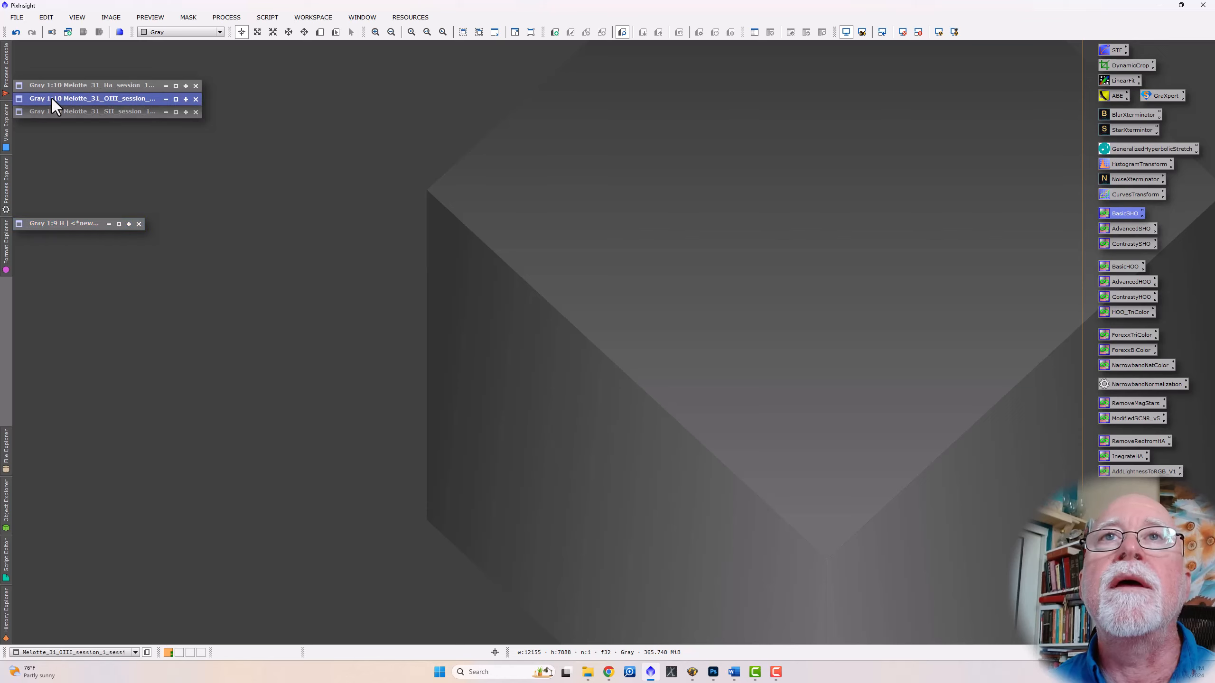
{"action": "left_click_drag", "start_coordinate": [144, 183], "coordinate": [312, 263]}
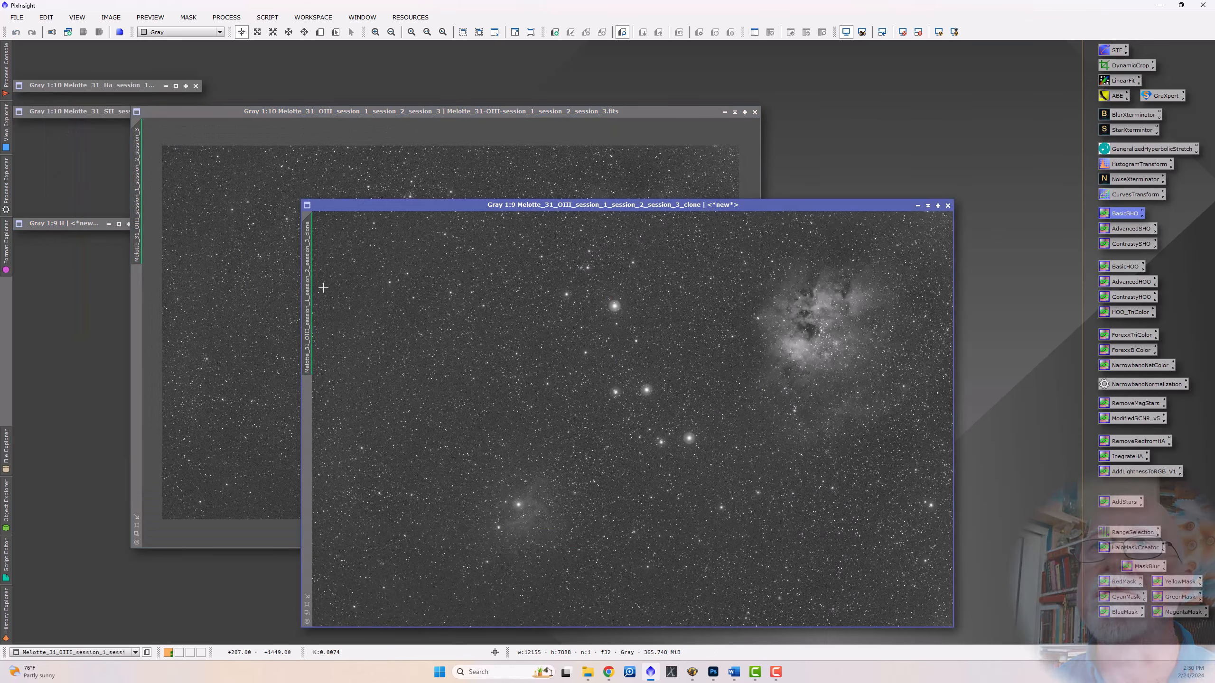
{"action": "double_click", "coordinate": [308, 268]}
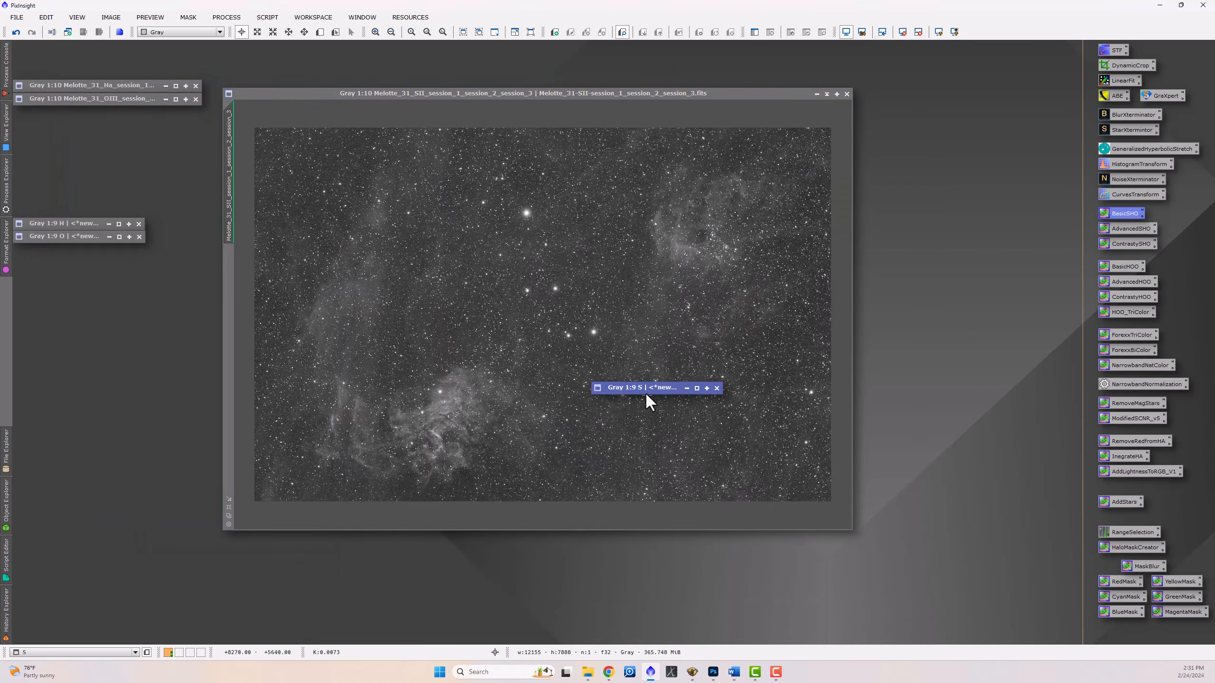
{"action": "left_click_drag", "start_coordinate": [648, 399], "coordinate": [71, 254]}
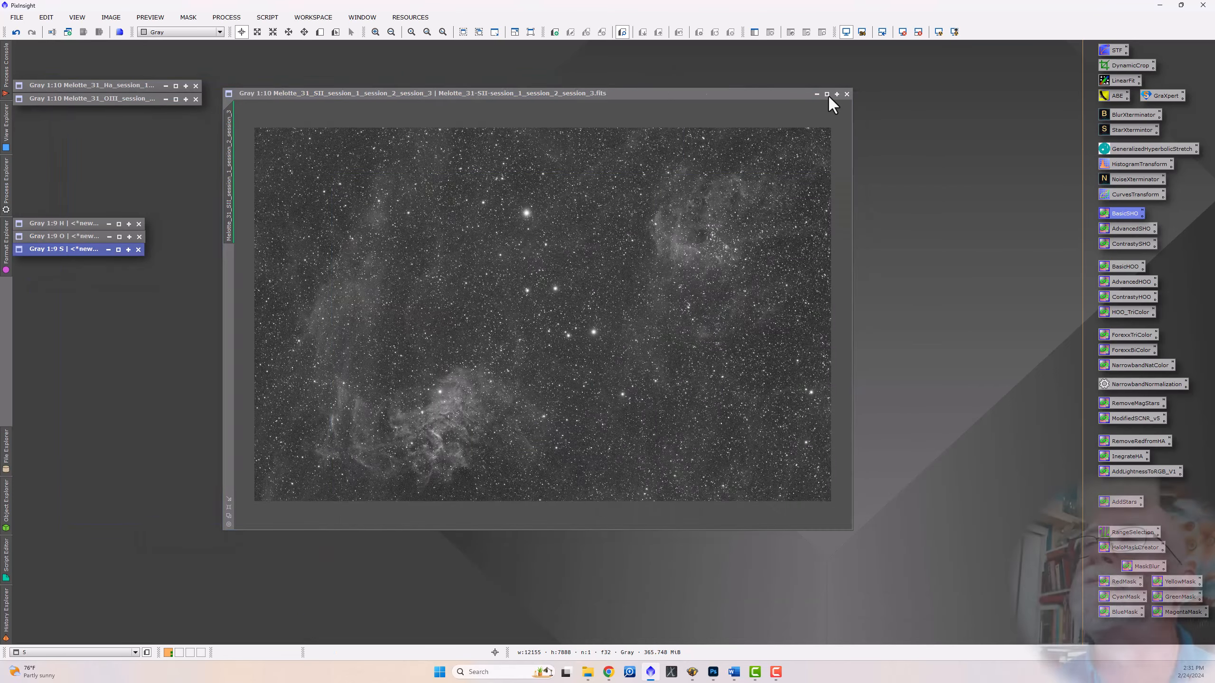
{"action": "left_click", "coordinate": [827, 94]}
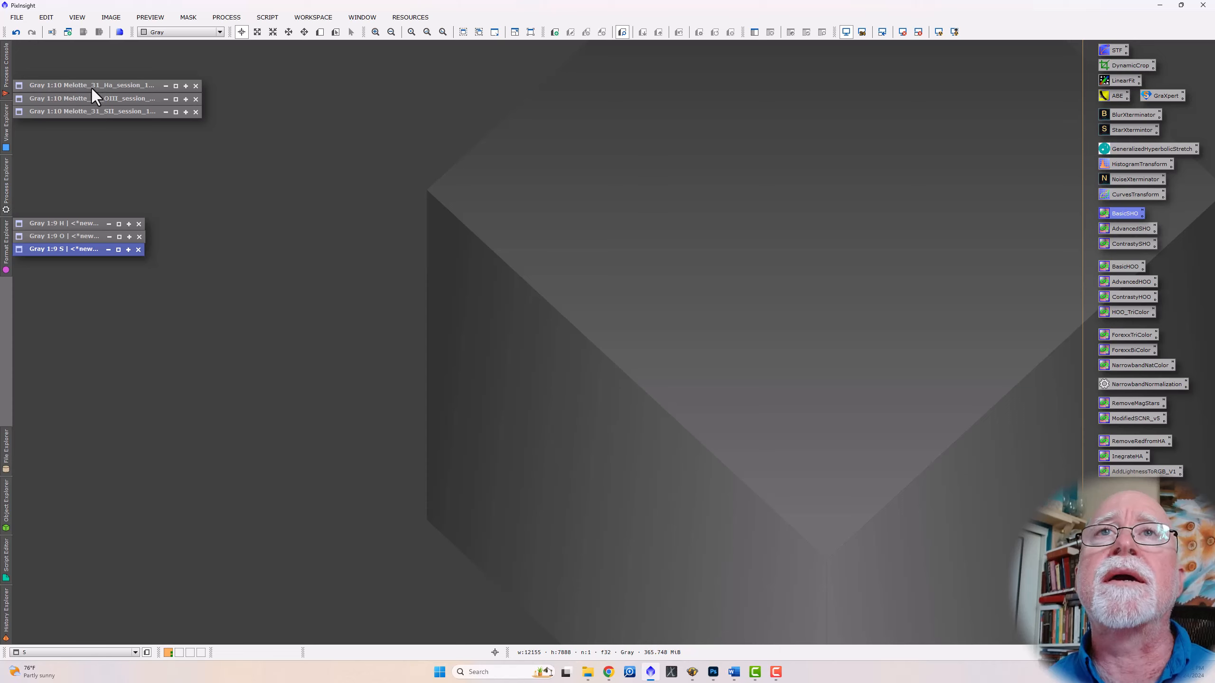
- Remove the stars from the H, O and S images with StarXTerminator, keeping separate star images, and collapse the windows
{"action": "double_click", "coordinate": [66, 226]}
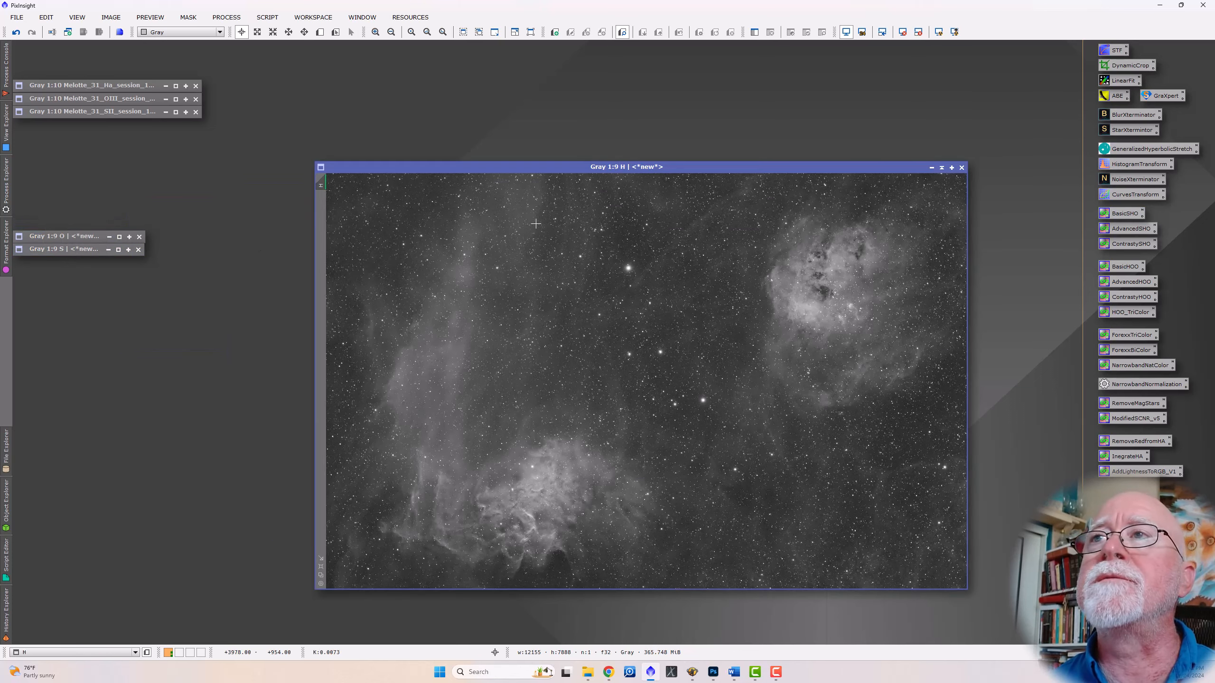
{"action": "left_click_drag", "start_coordinate": [649, 167], "coordinate": [571, 125]}
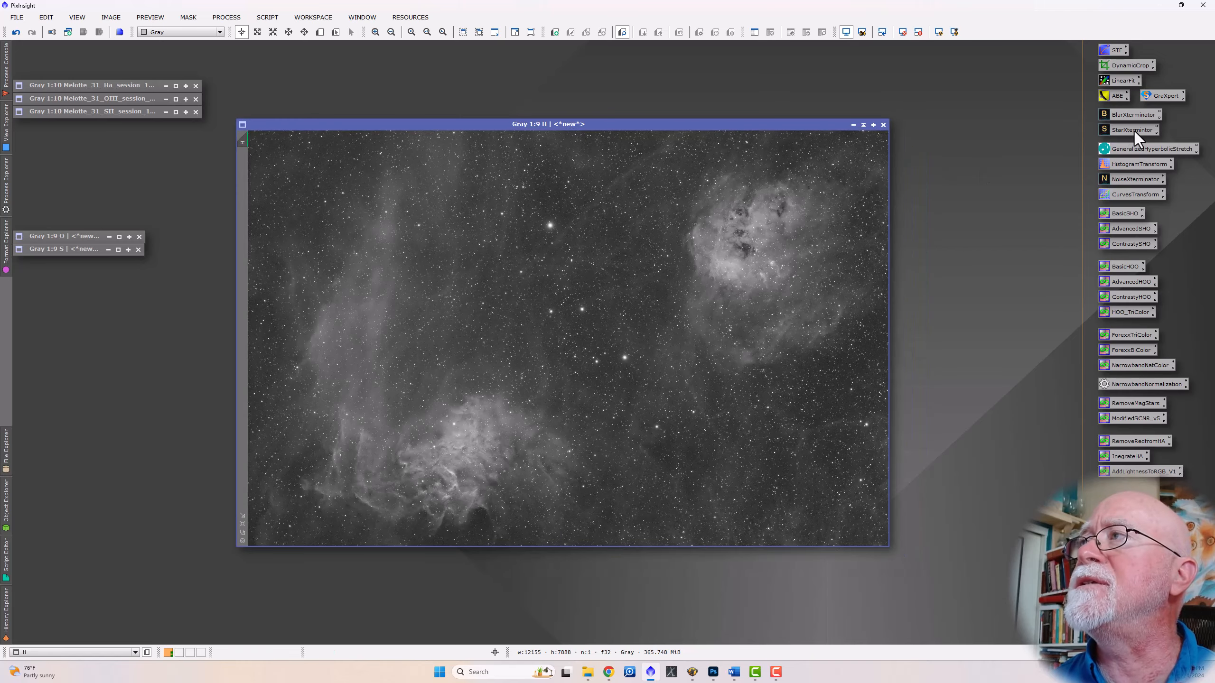
{"action": "left_click_drag", "start_coordinate": [1133, 131], "coordinate": [819, 201]}
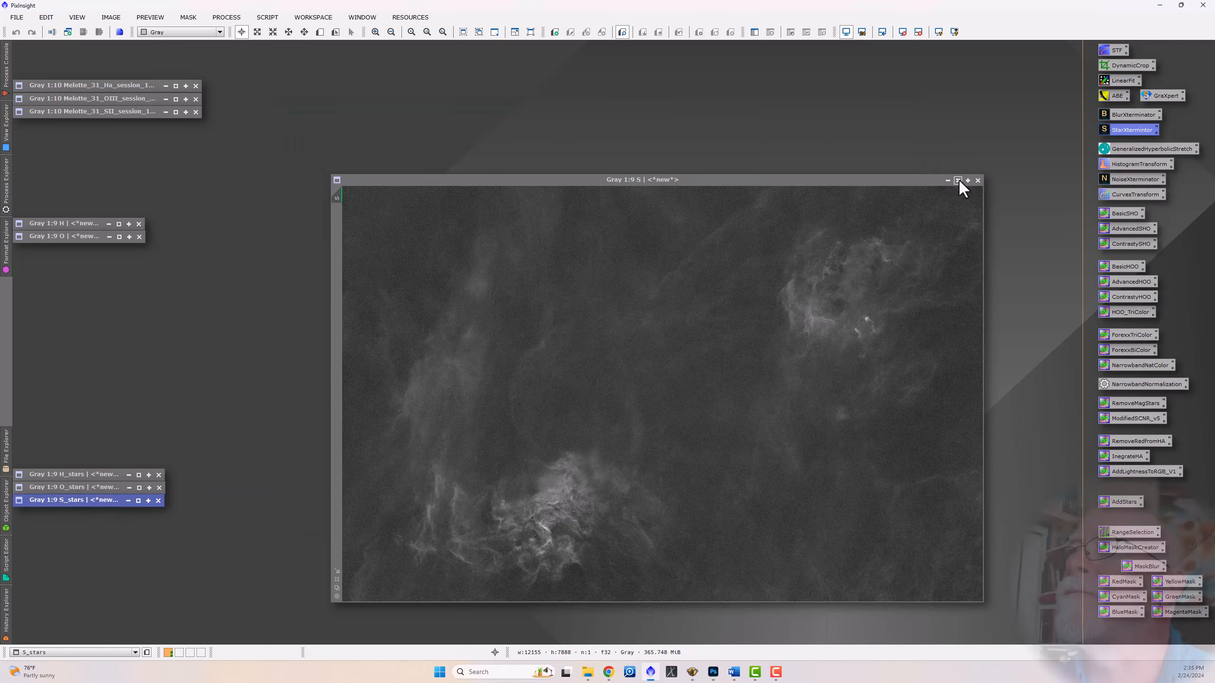
{"action": "left_click", "coordinate": [958, 179]}
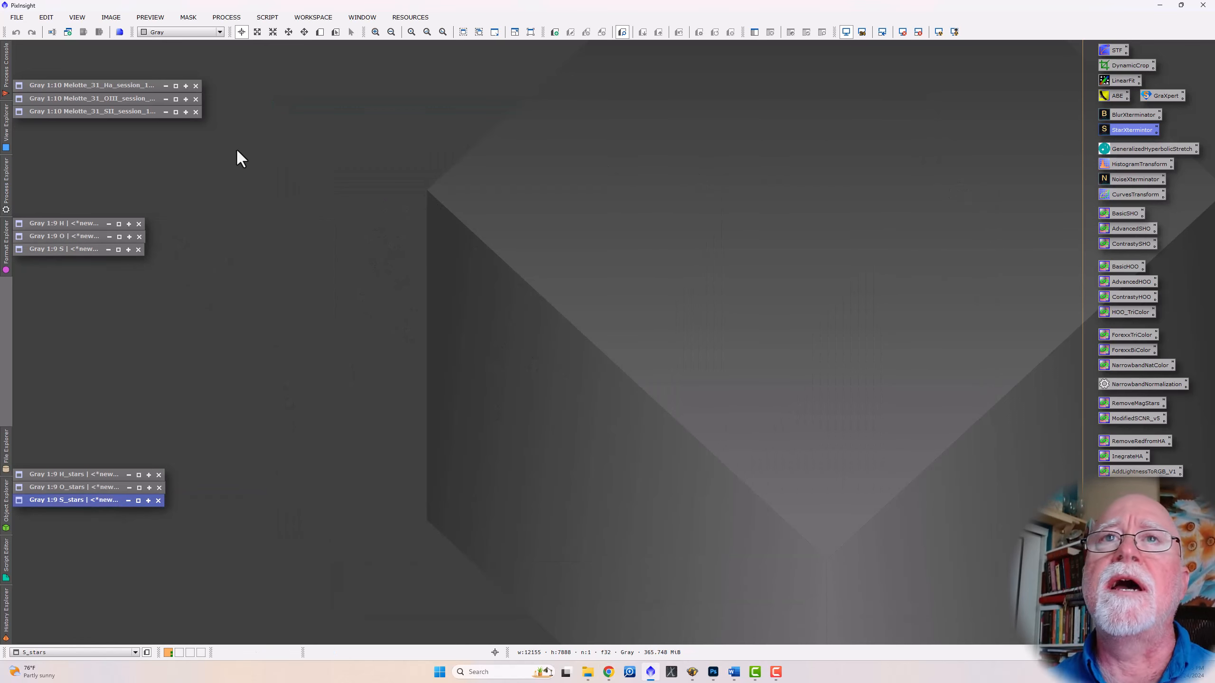
- Examine the starless H image and the background and faint nebulosity of the starless S image at several magnifications
{"action": "double_click", "coordinate": [82, 226]}
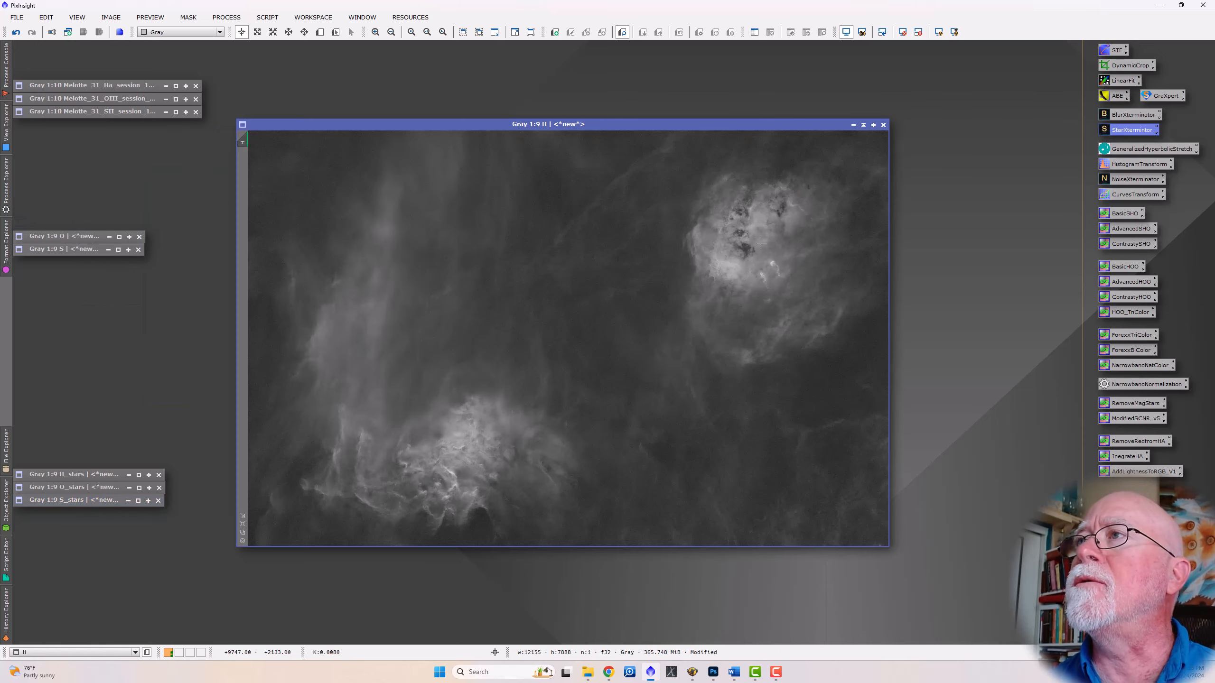
{"action": "left_click", "coordinate": [863, 125]}
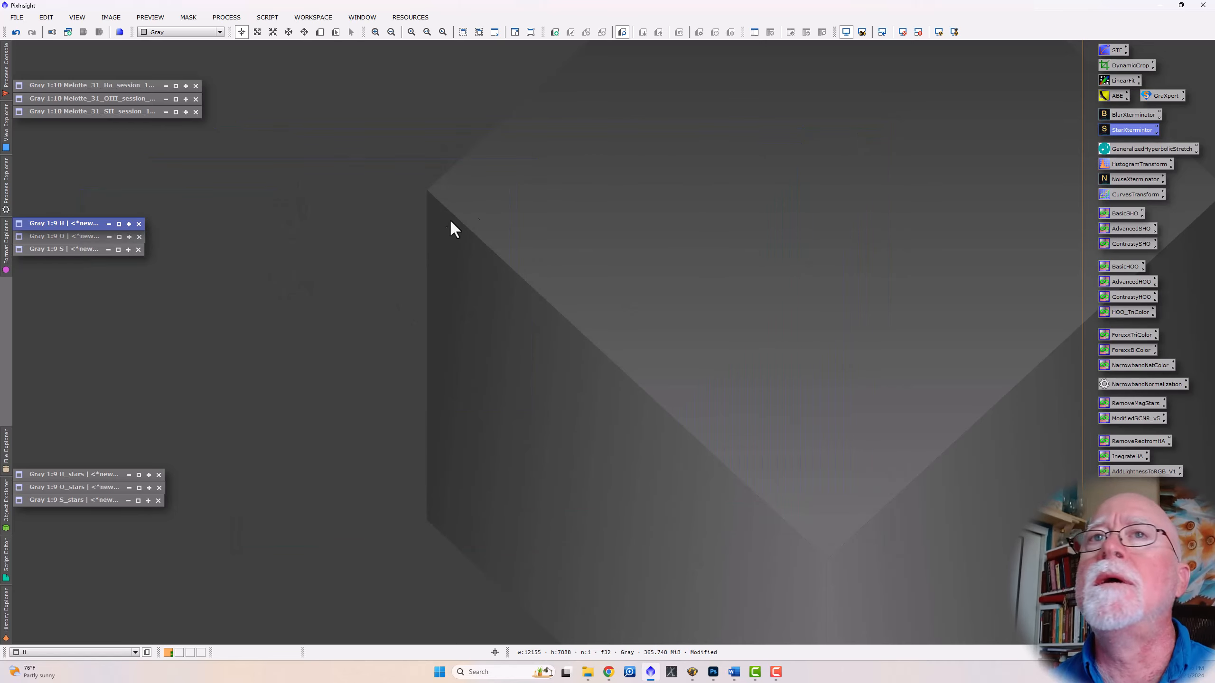
{"action": "double_click", "coordinate": [86, 249]}
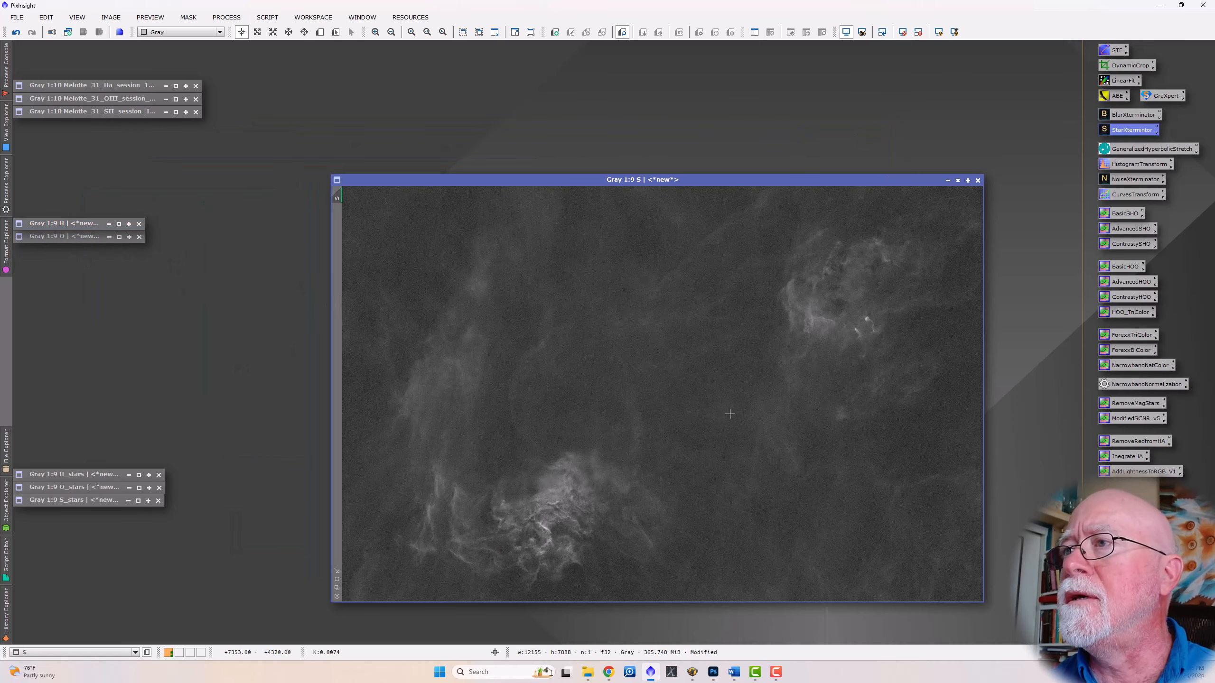
{"action": "scroll", "coordinate": [741, 427], "scroll_direction": "up", "scroll_amount": 5}
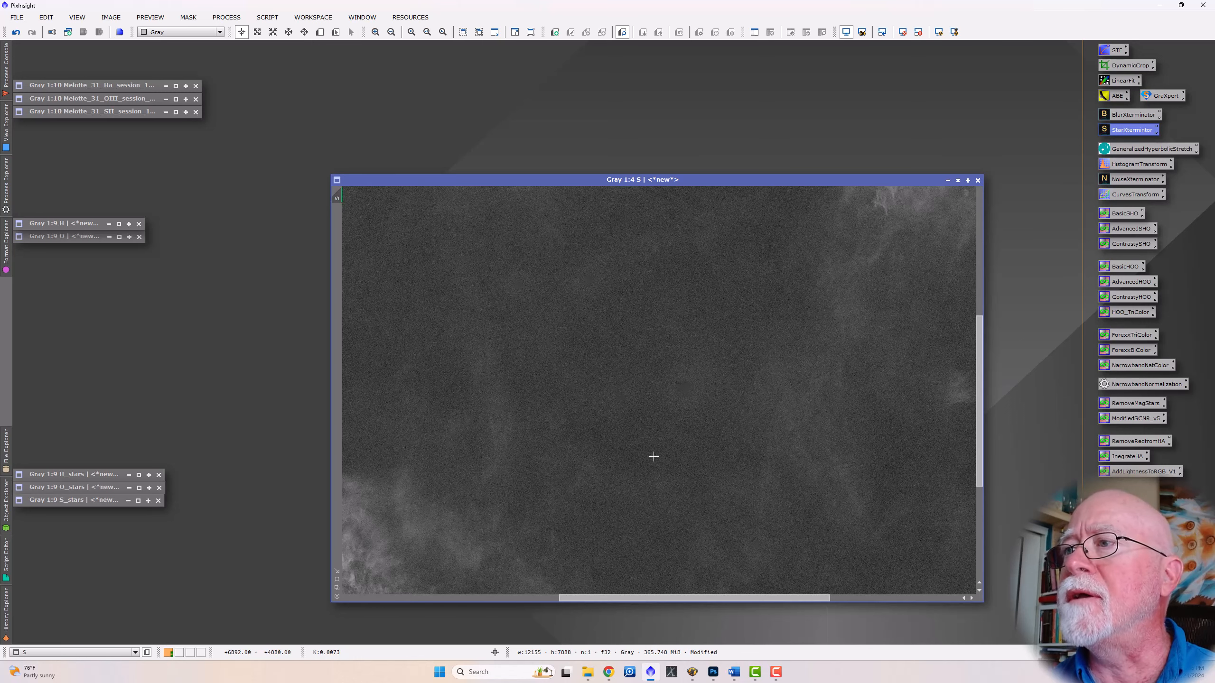
{"action": "scroll", "coordinate": [654, 457], "scroll_direction": "down", "scroll_amount": 5}
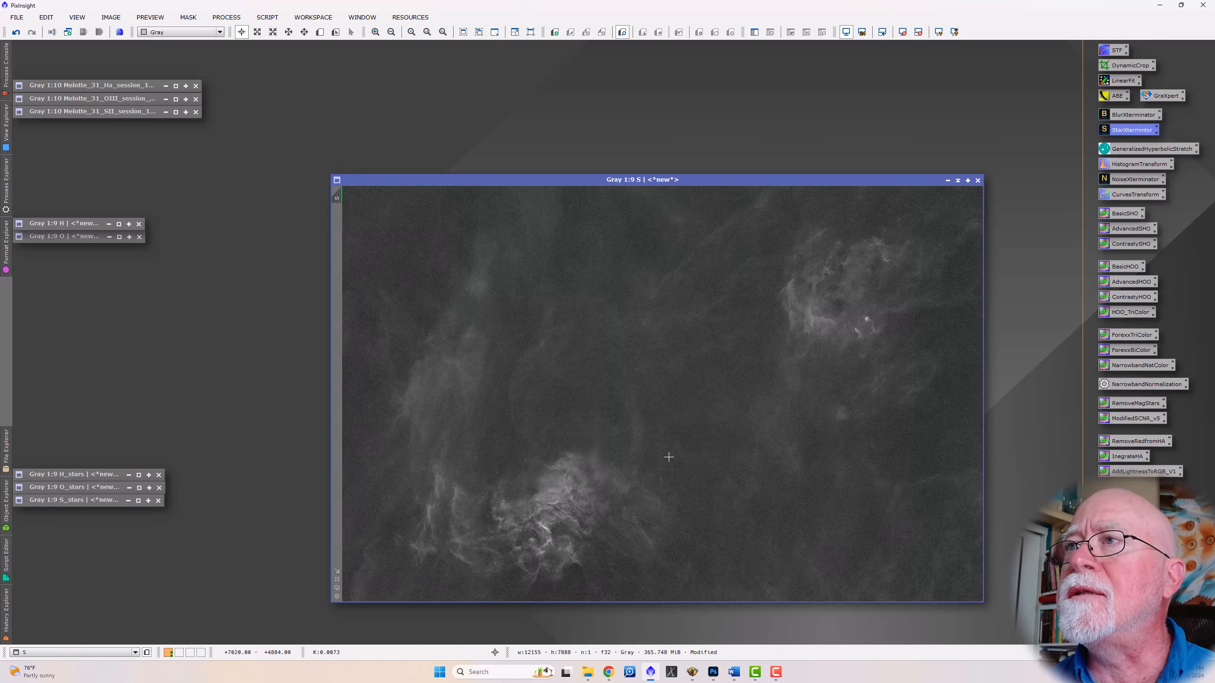
{"action": "scroll", "coordinate": [669, 454], "scroll_direction": "up", "scroll_amount": 3}
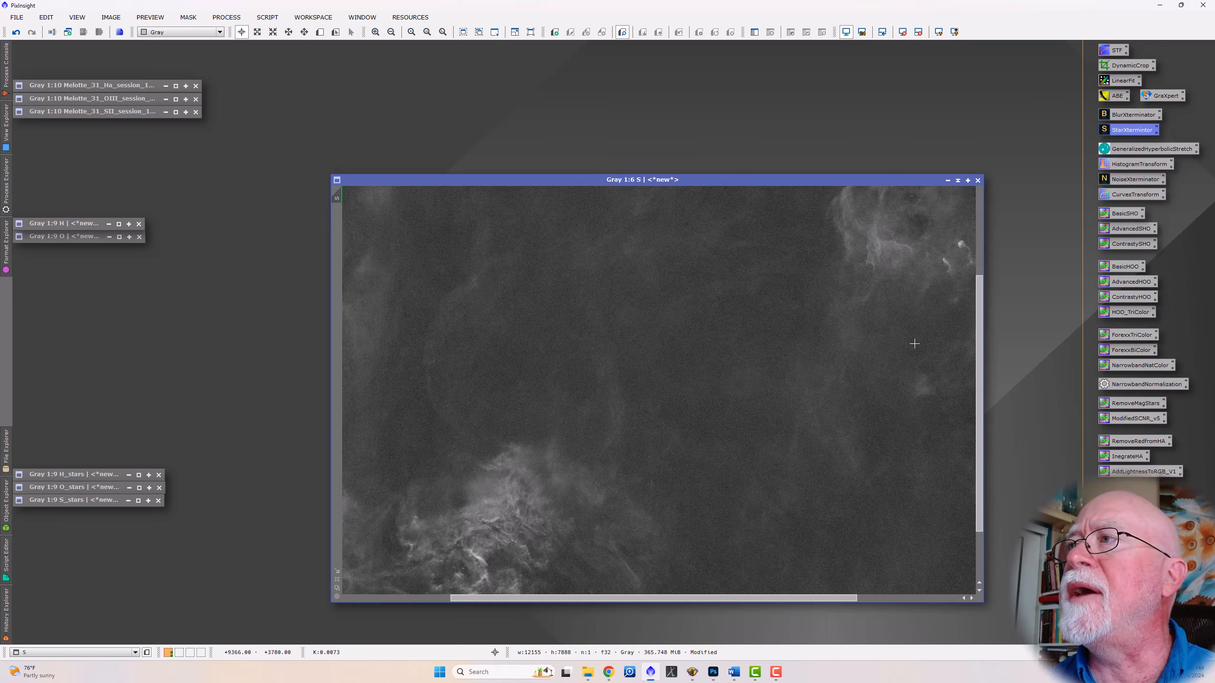
{"action": "left_click_drag", "start_coordinate": [980, 365], "coordinate": [1000, 258]}
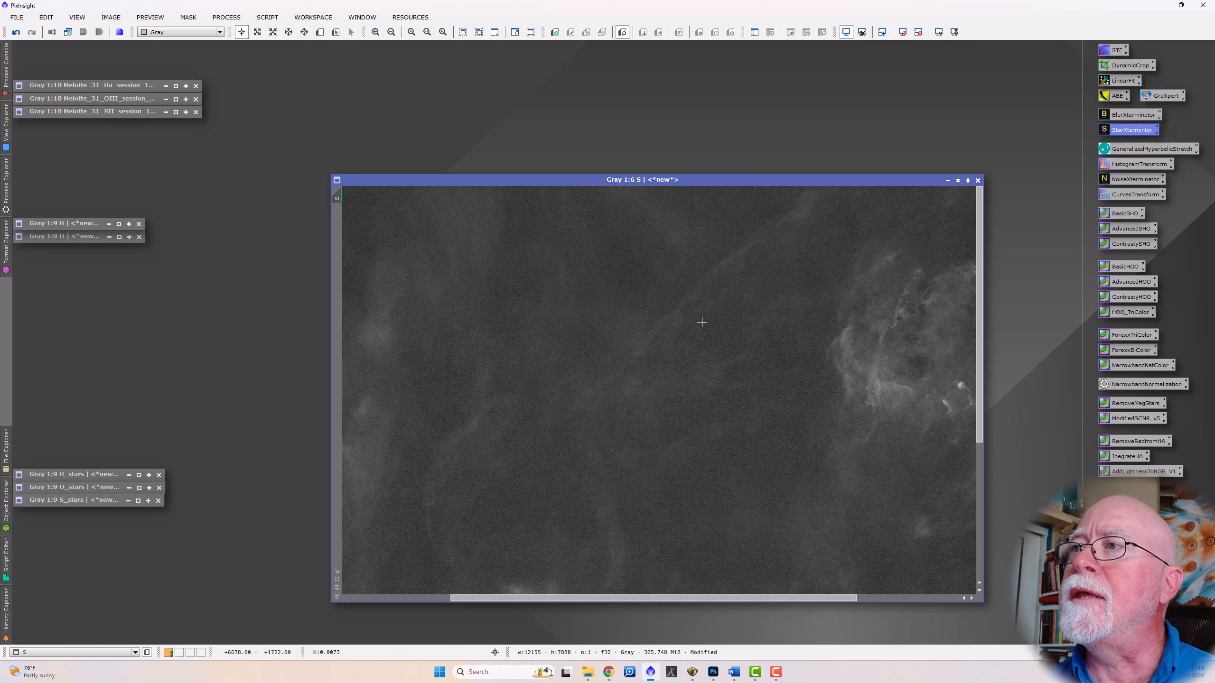
{"action": "scroll", "coordinate": [688, 444], "scroll_direction": "down", "scroll_amount": 3}
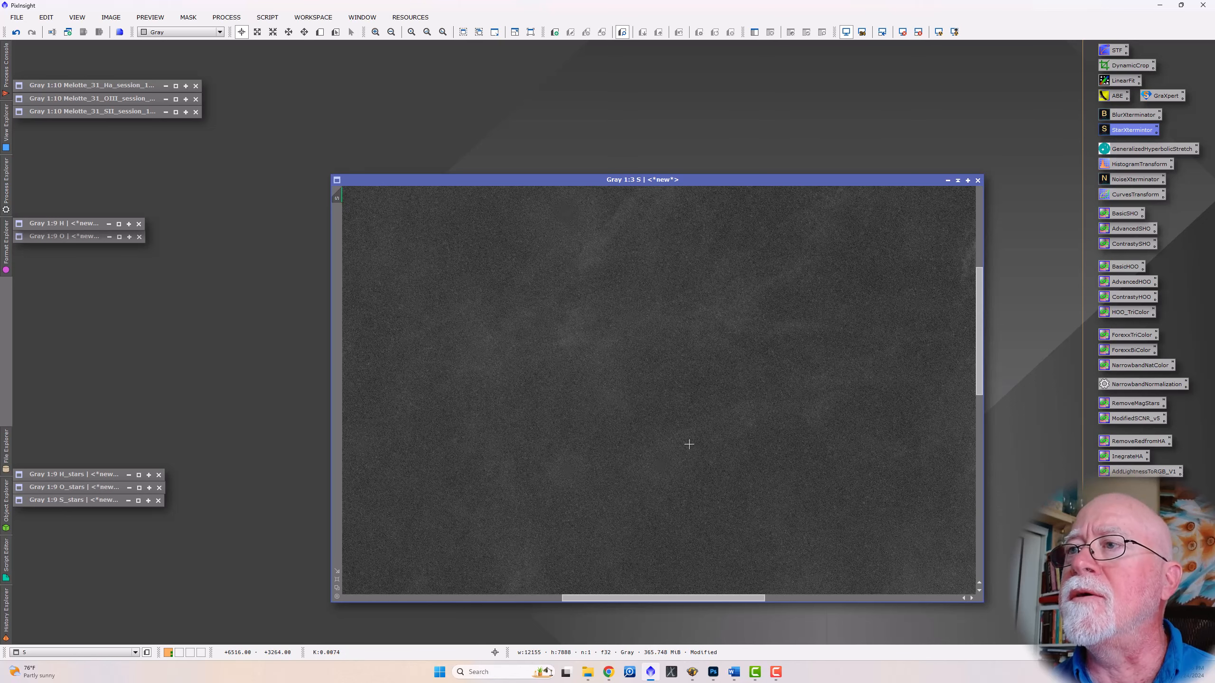
{"action": "scroll", "coordinate": [689, 444], "scroll_direction": "down", "scroll_amount": 3}
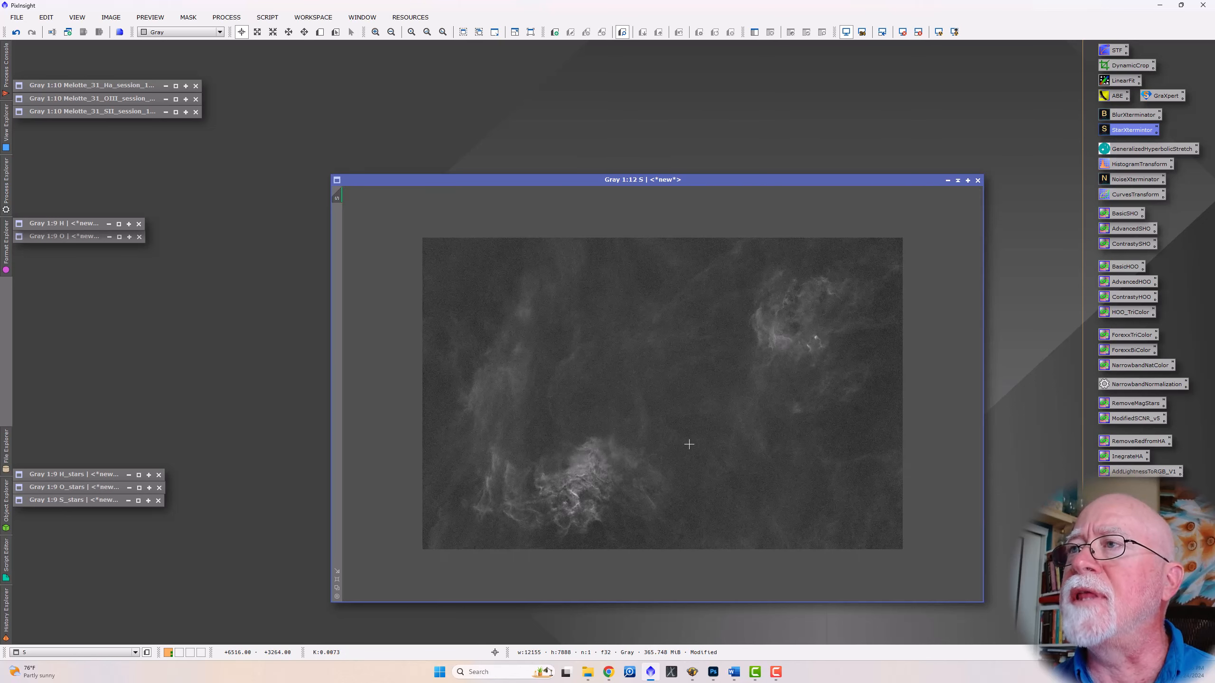
{"action": "scroll", "coordinate": [688, 444], "scroll_direction": "up", "scroll_amount": 2}
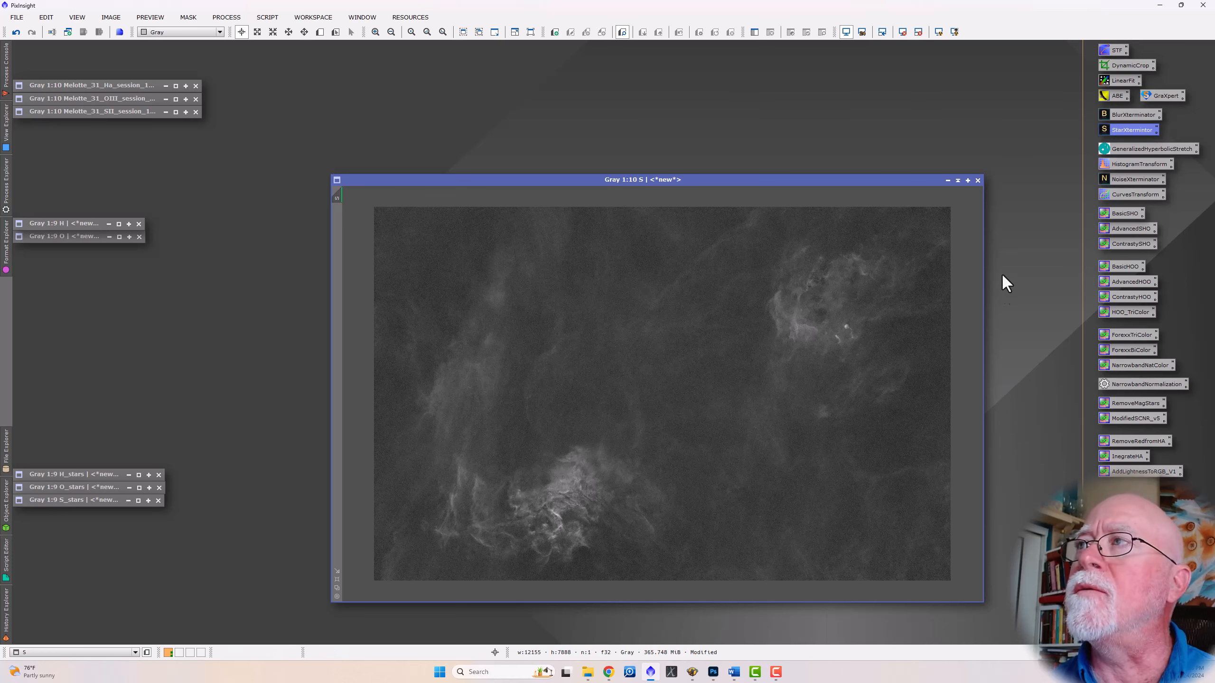
{"action": "left_click", "coordinate": [958, 181]}
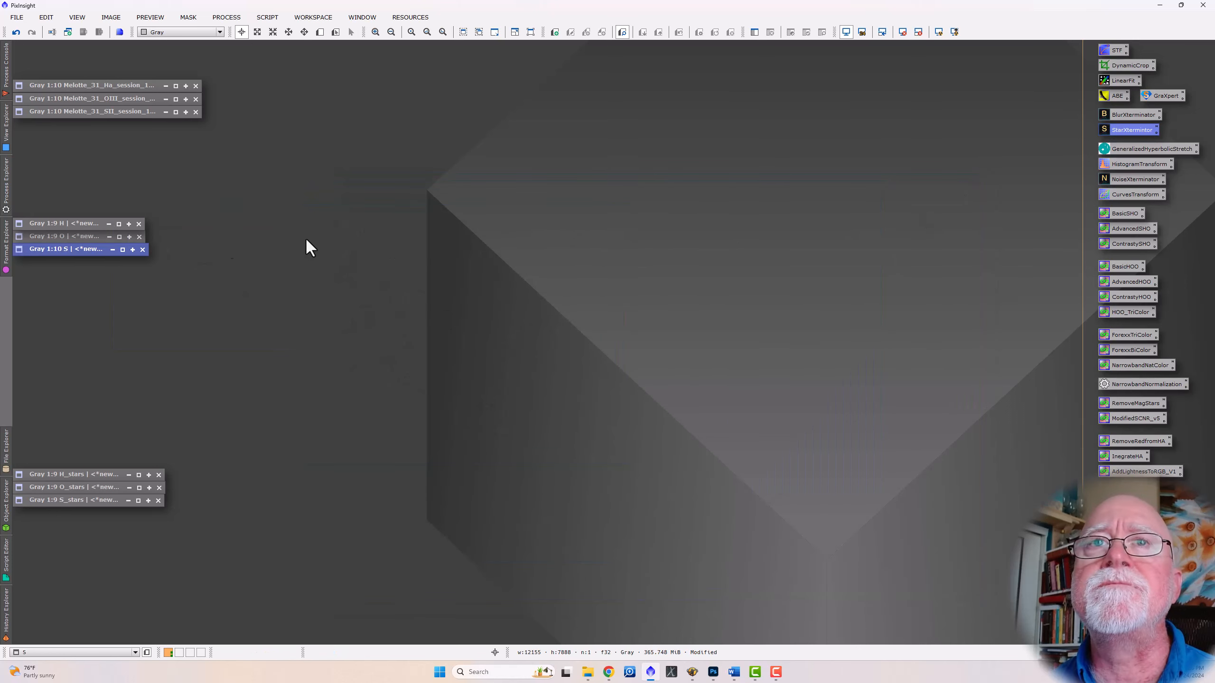
- Examine the starless O image up close for leftover halos where the bright stars were
{"action": "double_click", "coordinate": [86, 237]}
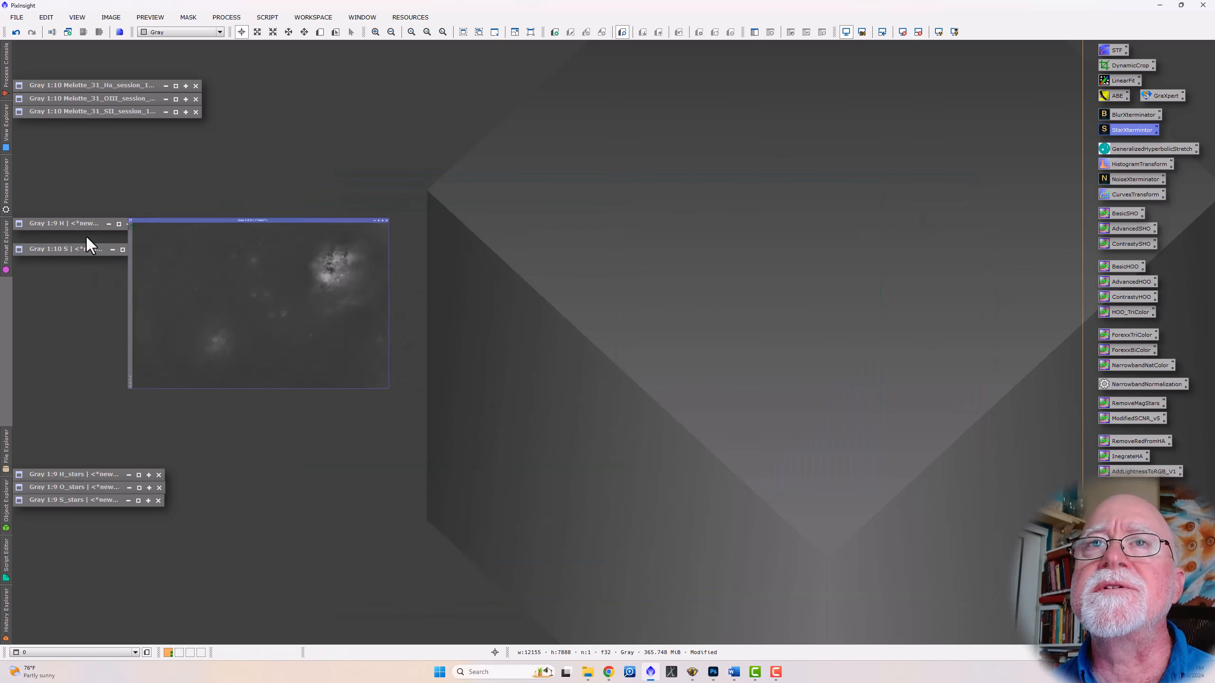
{"action": "left_click_drag", "start_coordinate": [630, 205], "coordinate": [583, 152]}
{"action": "scroll", "coordinate": [579, 306], "scroll_direction": "up", "scroll_amount": 6}
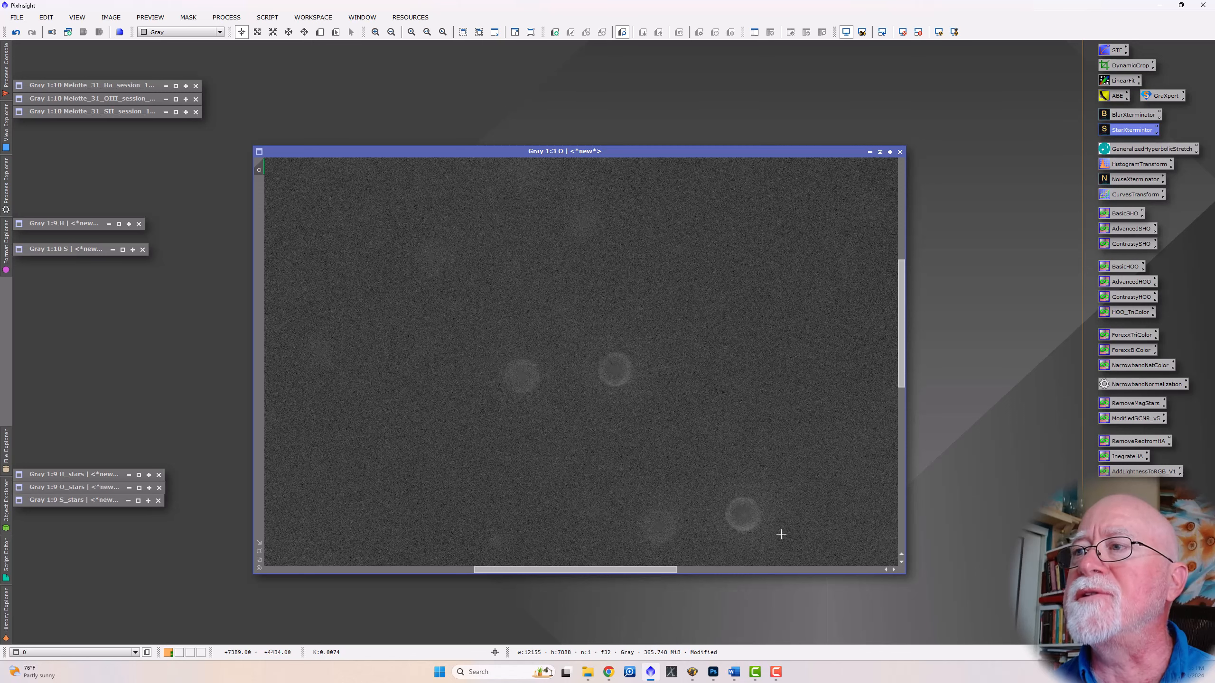
{"action": "scroll", "coordinate": [653, 304], "scroll_direction": "down", "scroll_amount": 2}
{"action": "scroll", "coordinate": [654, 305], "scroll_direction": "down", "scroll_amount": 6}
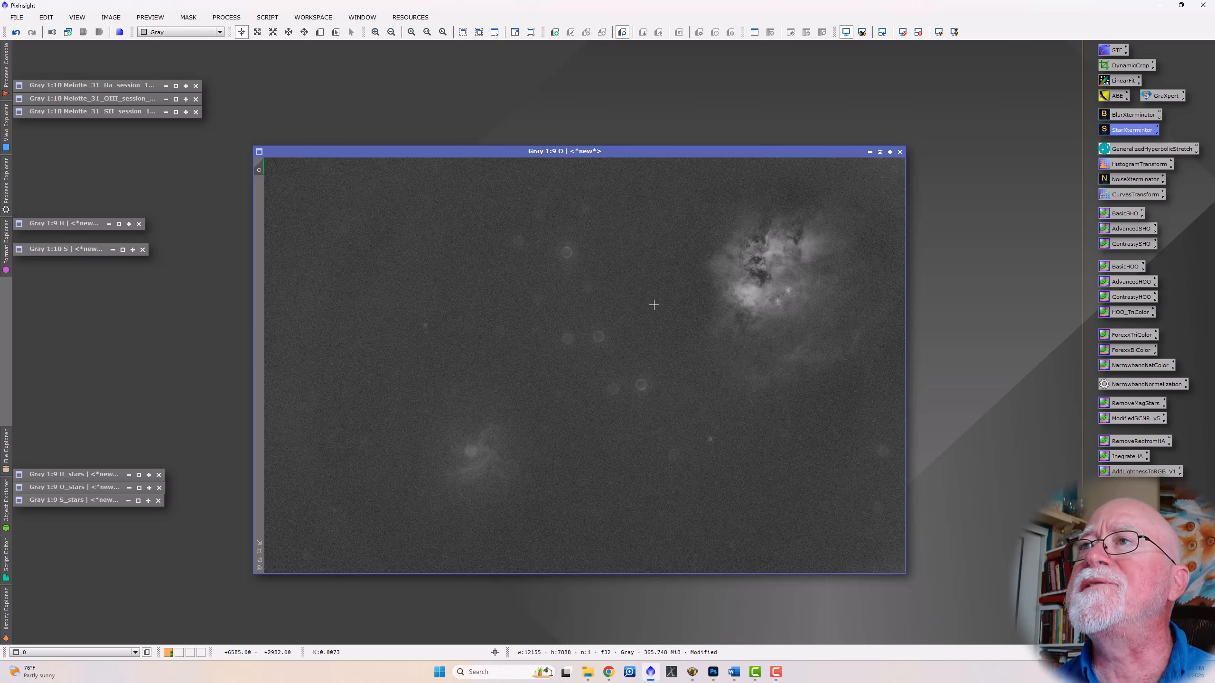
{"action": "scroll", "coordinate": [654, 304], "scroll_direction": "up", "scroll_amount": 2}
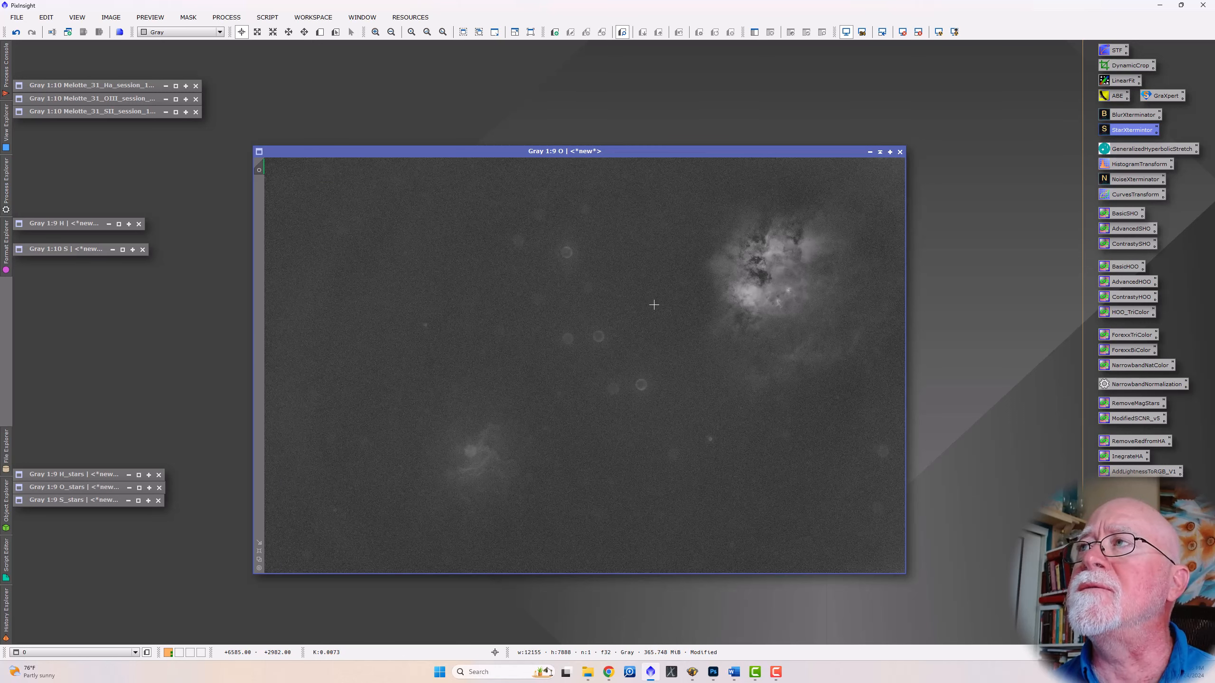
{"action": "scroll", "coordinate": [653, 305], "scroll_direction": "down", "scroll_amount": 1}
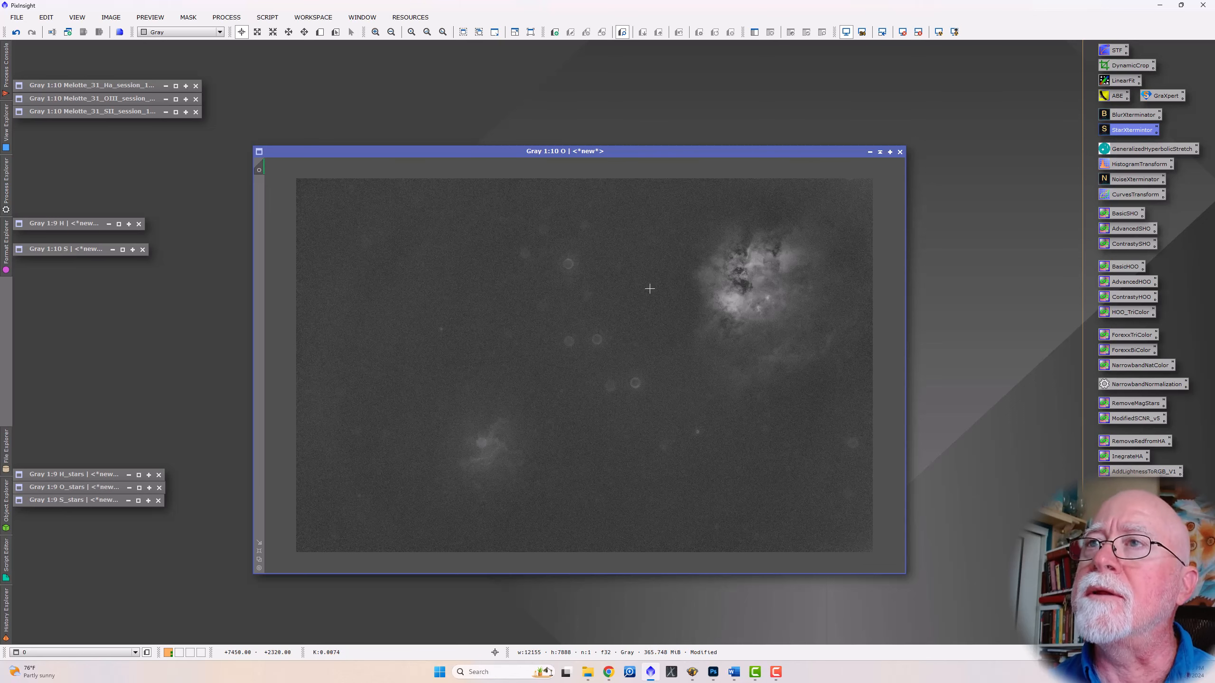
- Start CloneStamp on the starless O image with a brush radius of 100
{"action": "left_click_drag", "start_coordinate": [630, 156], "coordinate": [561, 139]}
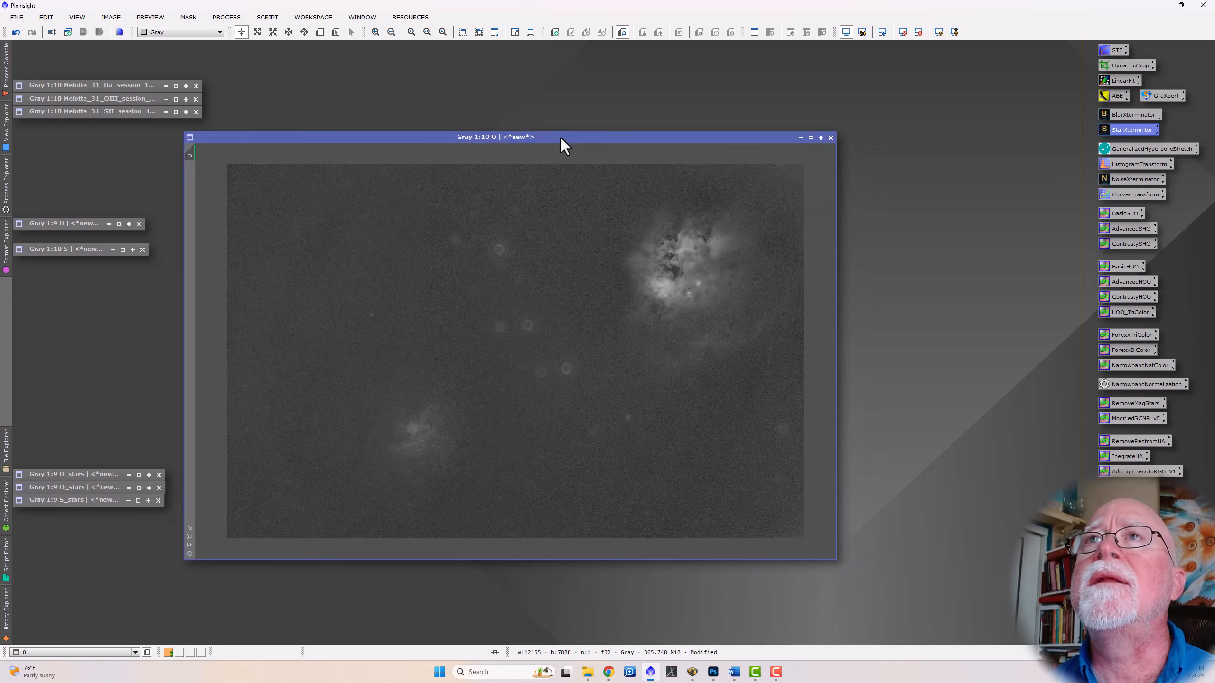
{"action": "left_click", "coordinate": [231, 17]}
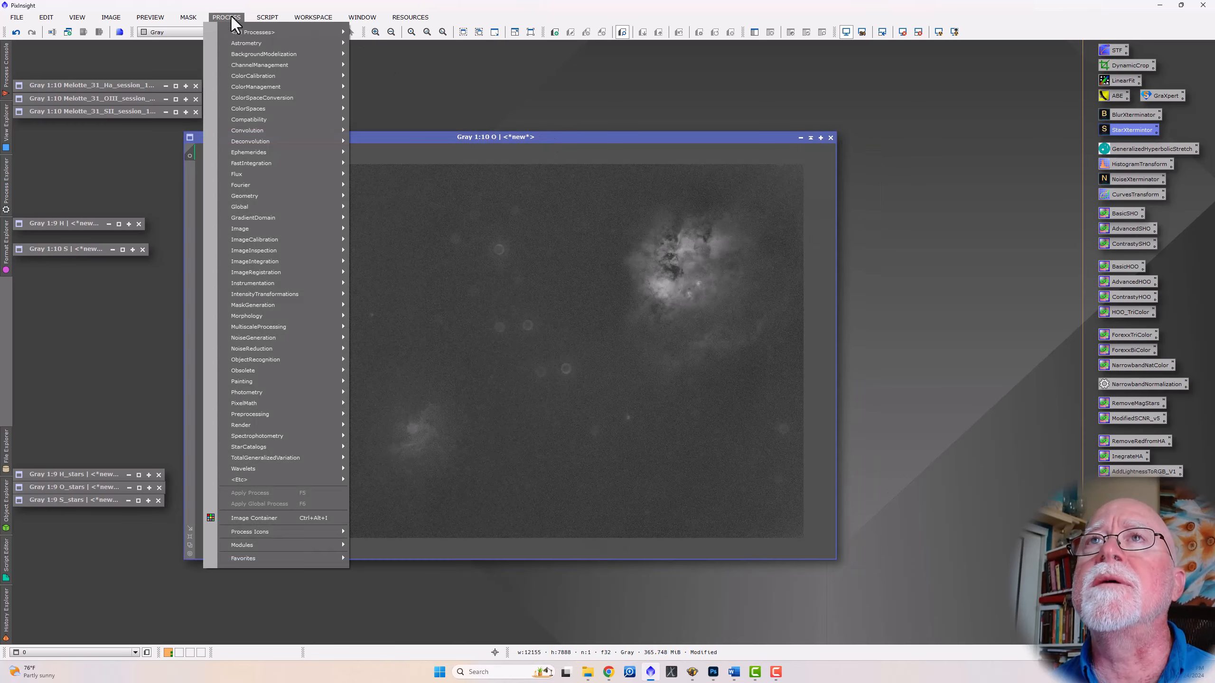
{"action": "mouse_move", "coordinate": [242, 31]}
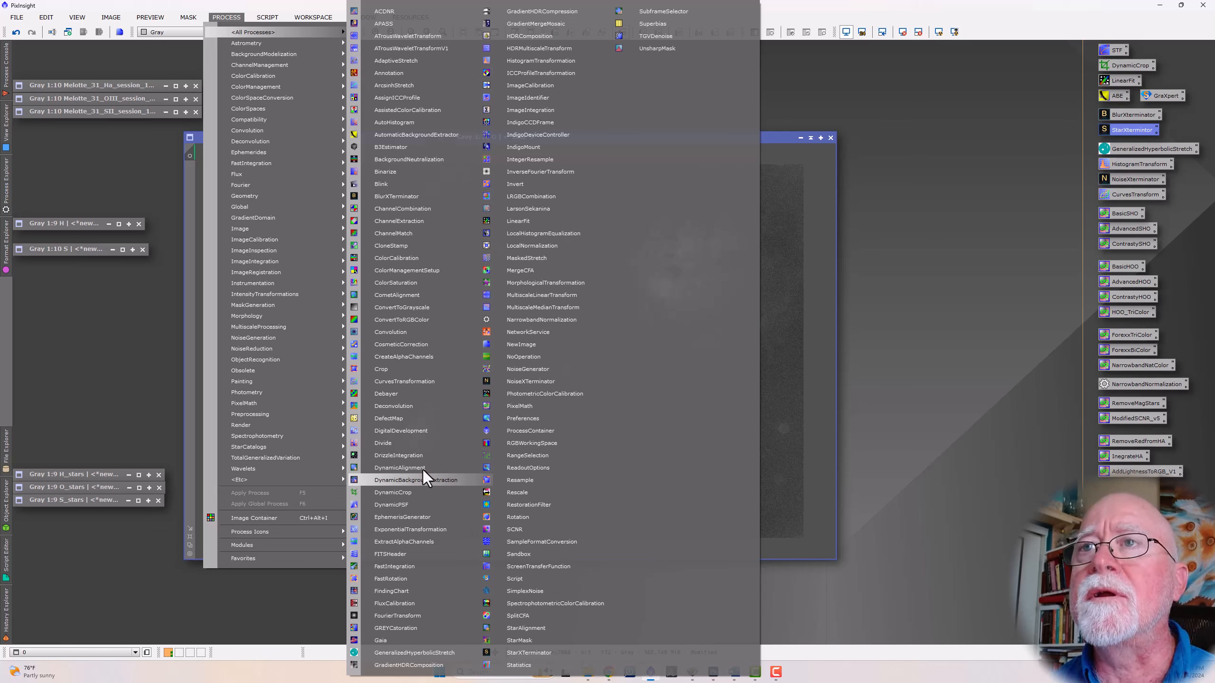
{"action": "left_click", "coordinate": [404, 248]}
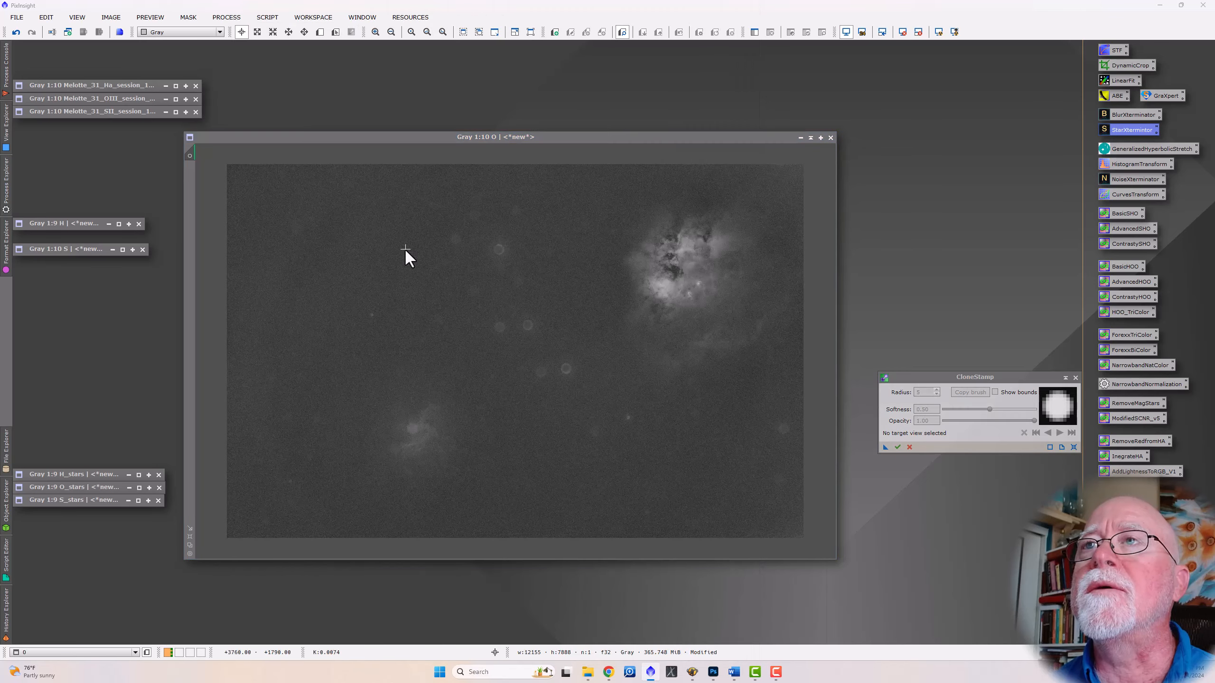
{"action": "left_click_drag", "start_coordinate": [971, 380], "coordinate": [945, 156]}
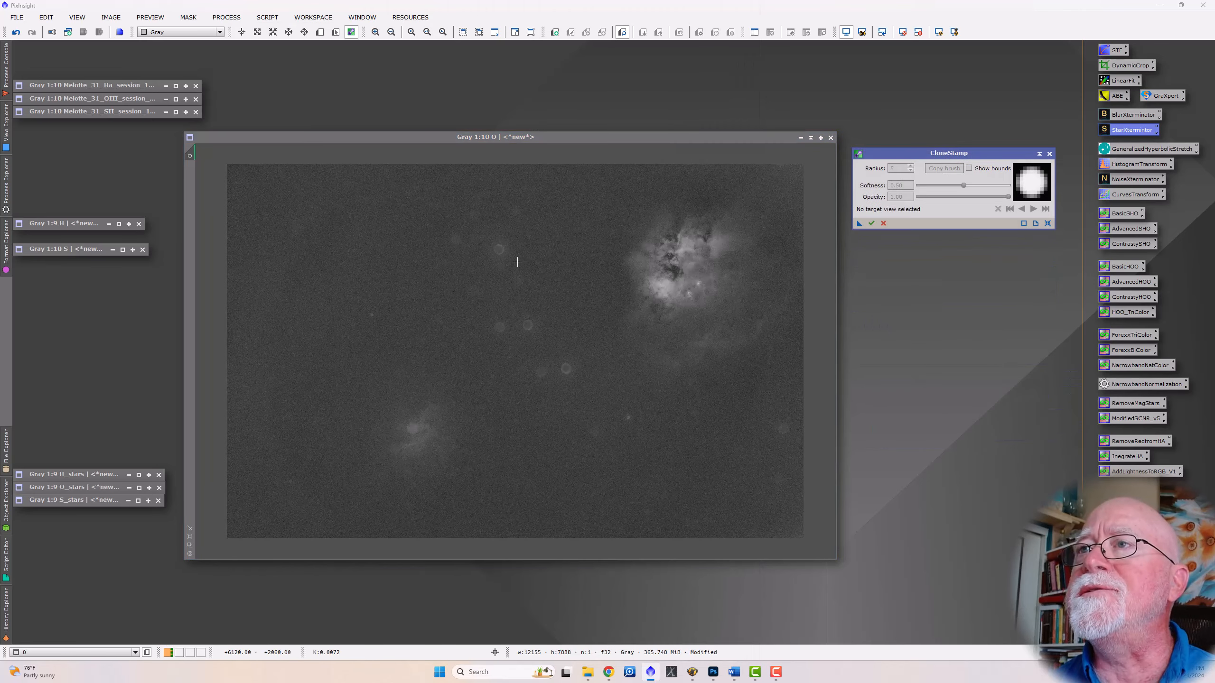
{"action": "left_click", "coordinate": [539, 259]}
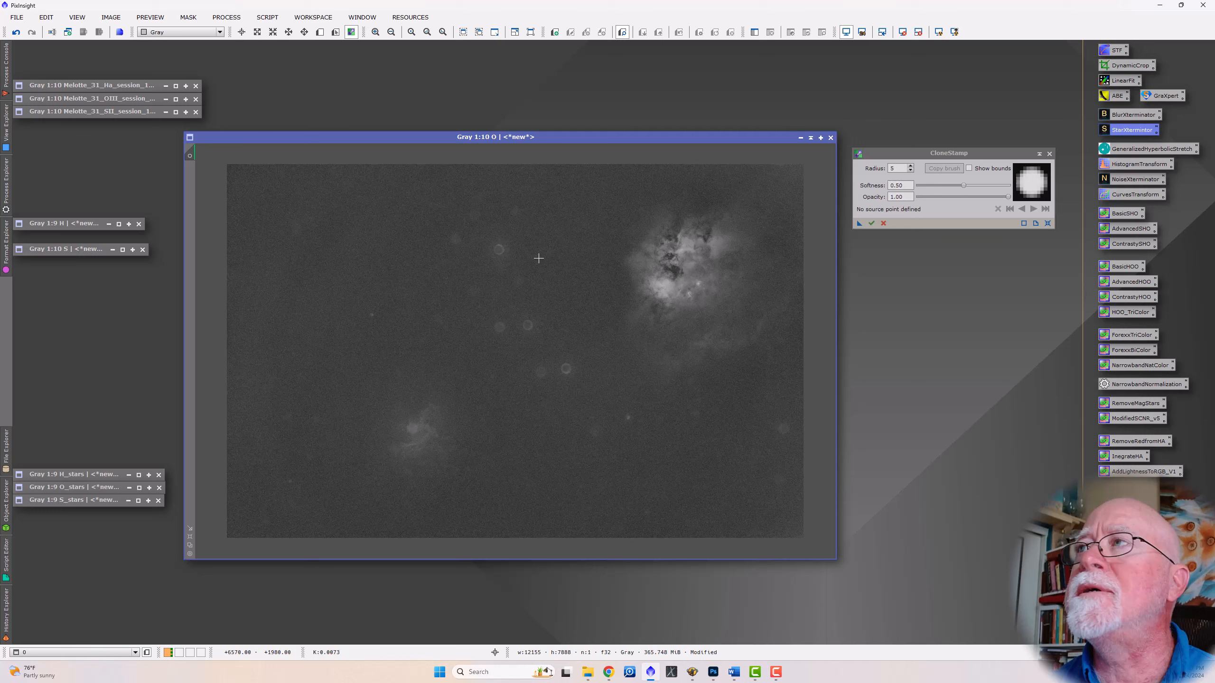
{"action": "left_click", "coordinate": [896, 168]}
{"action": "type", "text": "100"}
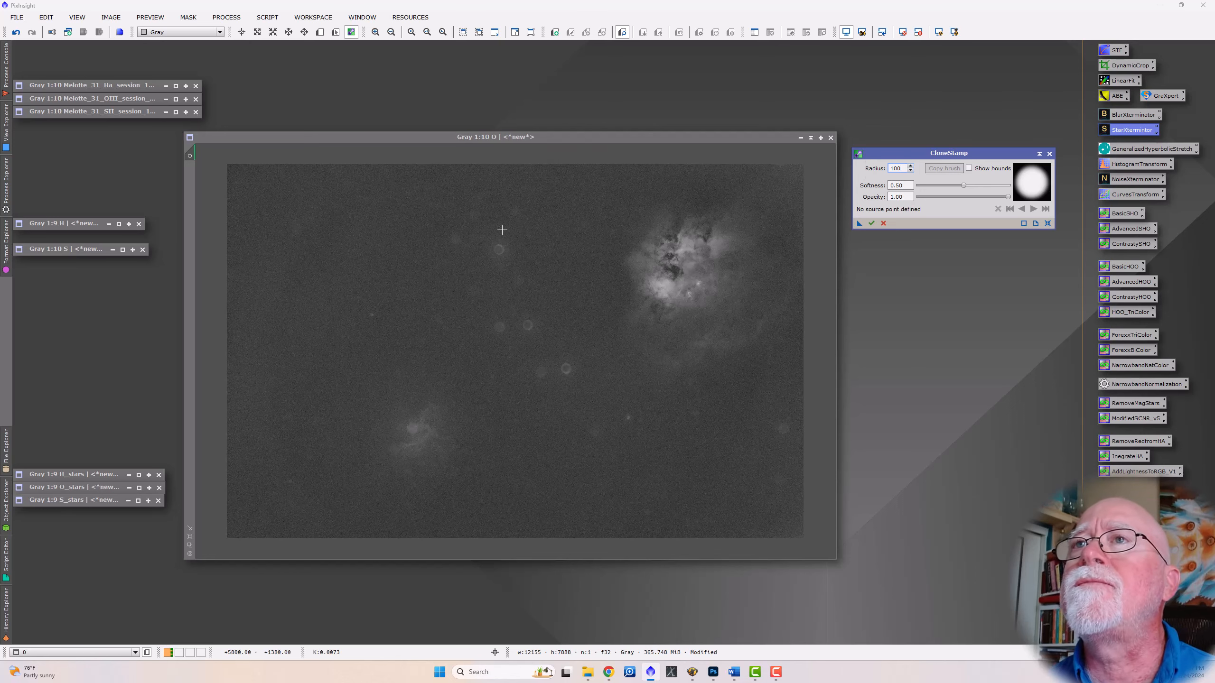
- Clone clean nearby background over the leftover star halos in the O image
{"action": "scroll", "coordinate": [499, 293], "scroll_direction": "up", "scroll_amount": 1}
{"action": "scroll", "coordinate": [459, 227], "scroll_direction": "up", "scroll_amount": 7}
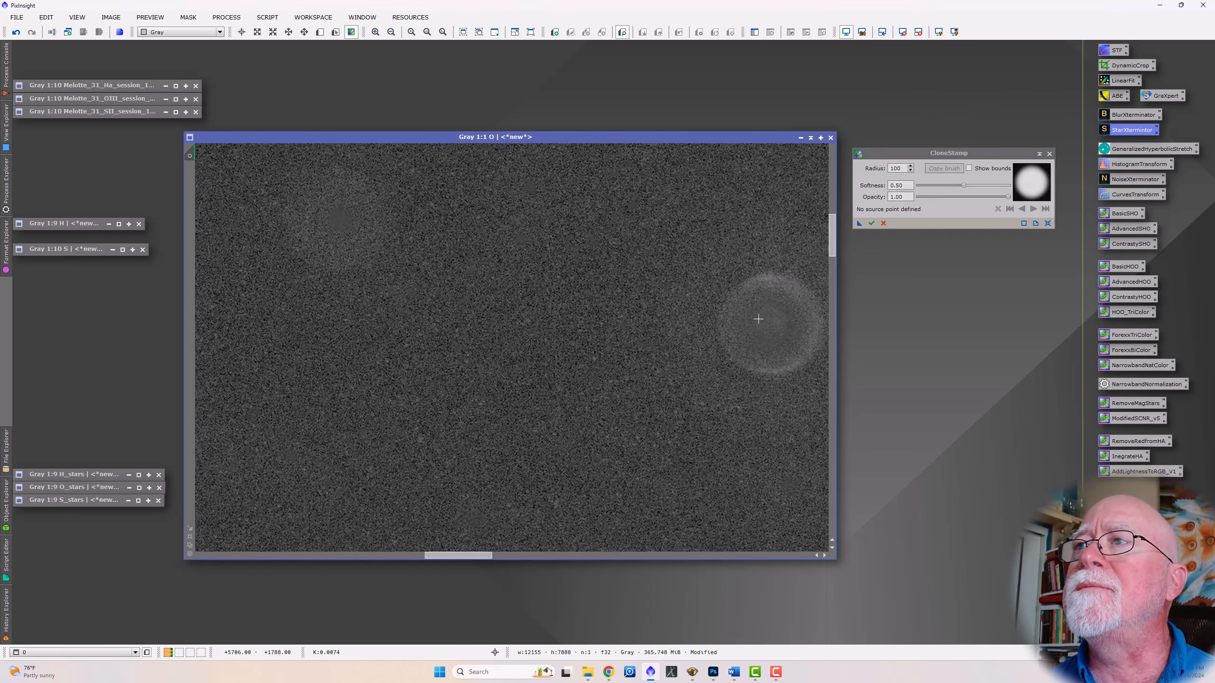
{"action": "scroll", "coordinate": [646, 307], "scroll_direction": "down", "scroll_amount": 3}
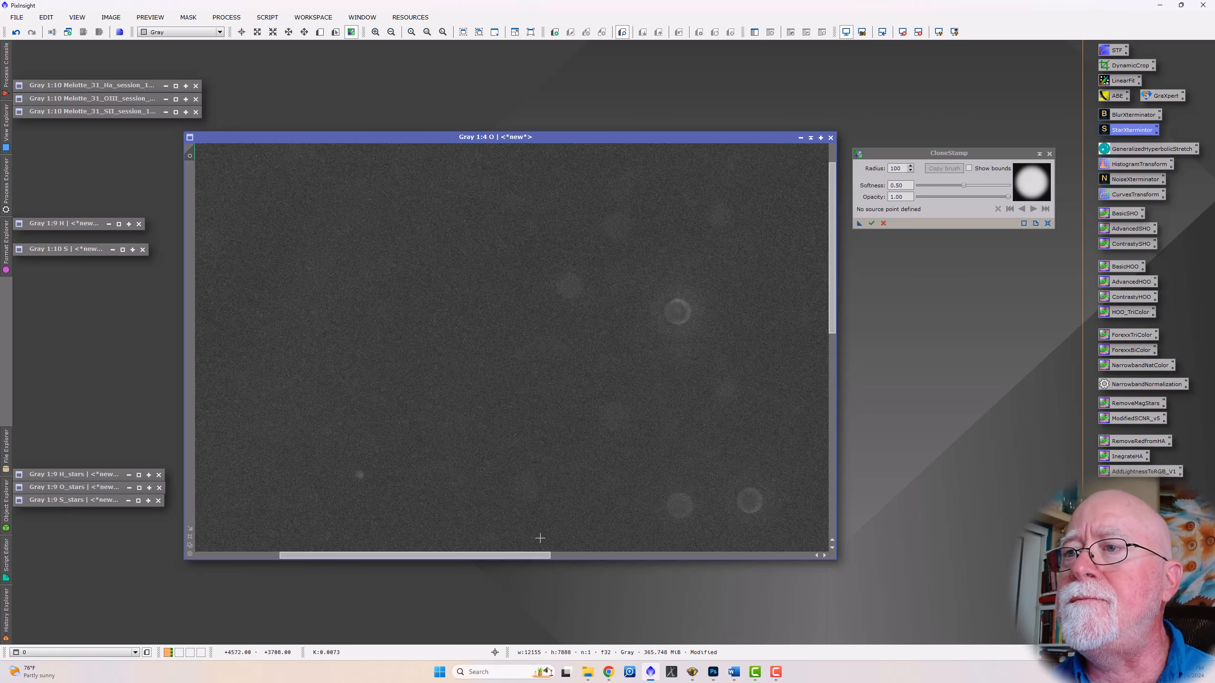
{"action": "left_click_drag", "start_coordinate": [524, 555], "coordinate": [588, 560]}
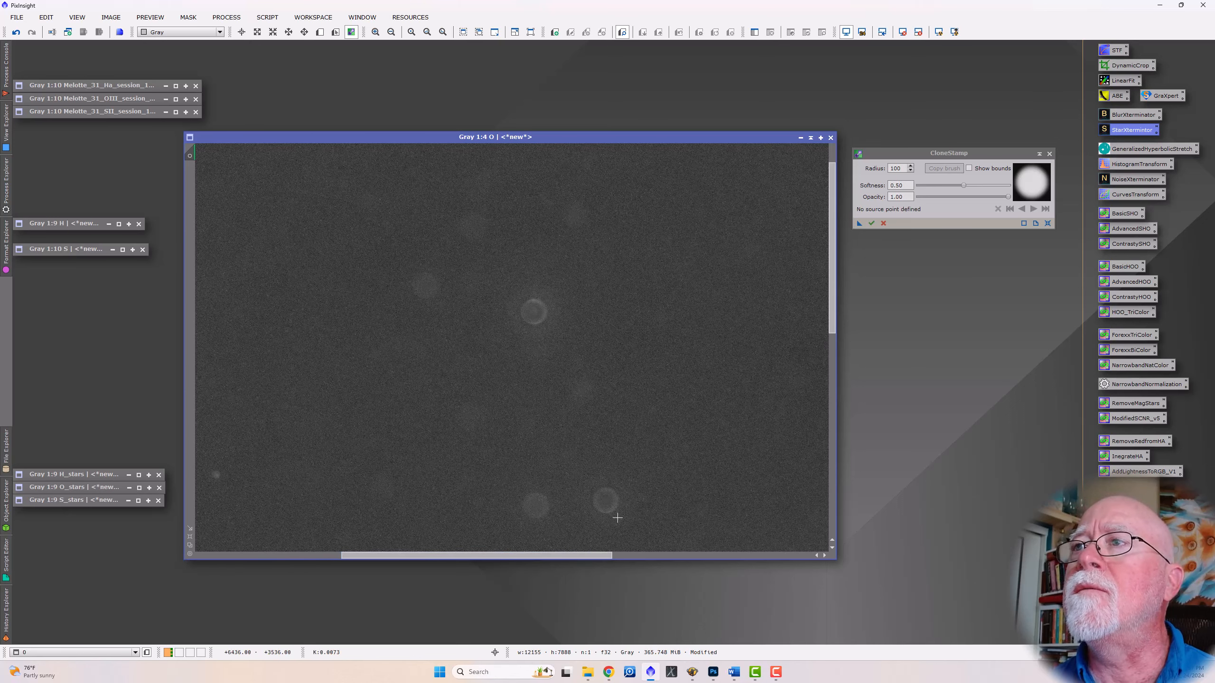
{"action": "left_click", "coordinate": [661, 289], "text": "ctrl"}
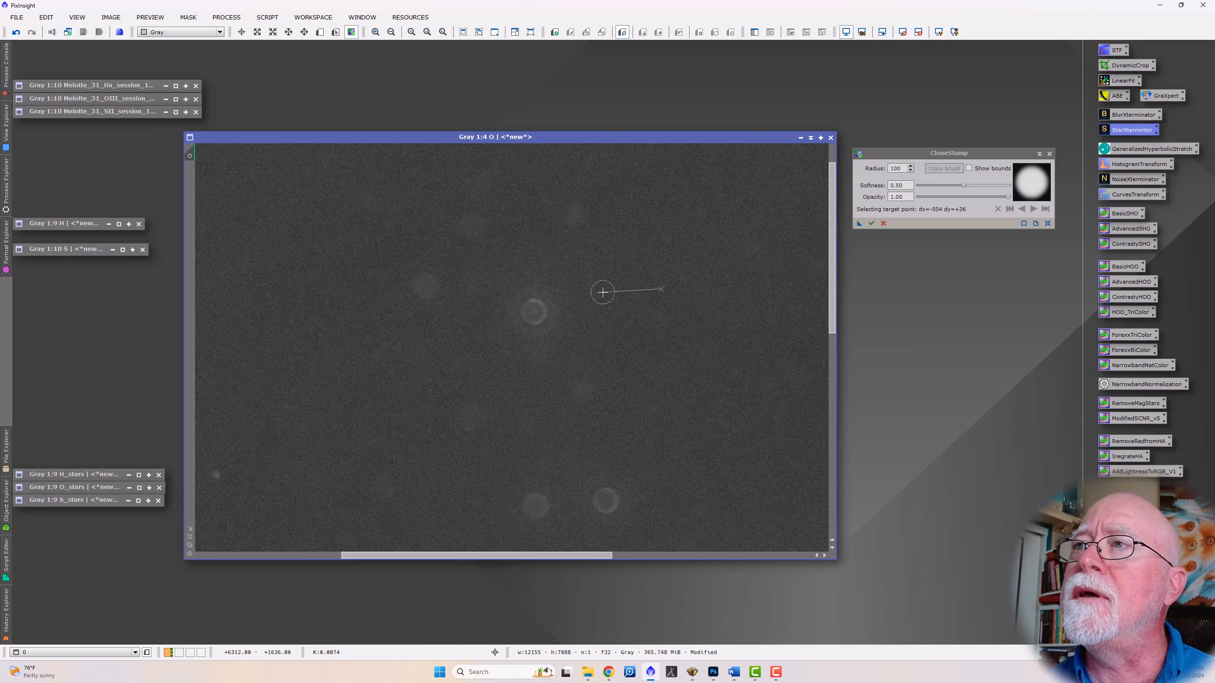
{"action": "mouse_move", "coordinate": [562, 308]}
{"action": "left_mouse_down"}
{"action": "mouse_move", "coordinate": [531, 298]}
{"action": "mouse_move", "coordinate": [533, 314]}
{"action": "left_mouse_up"}
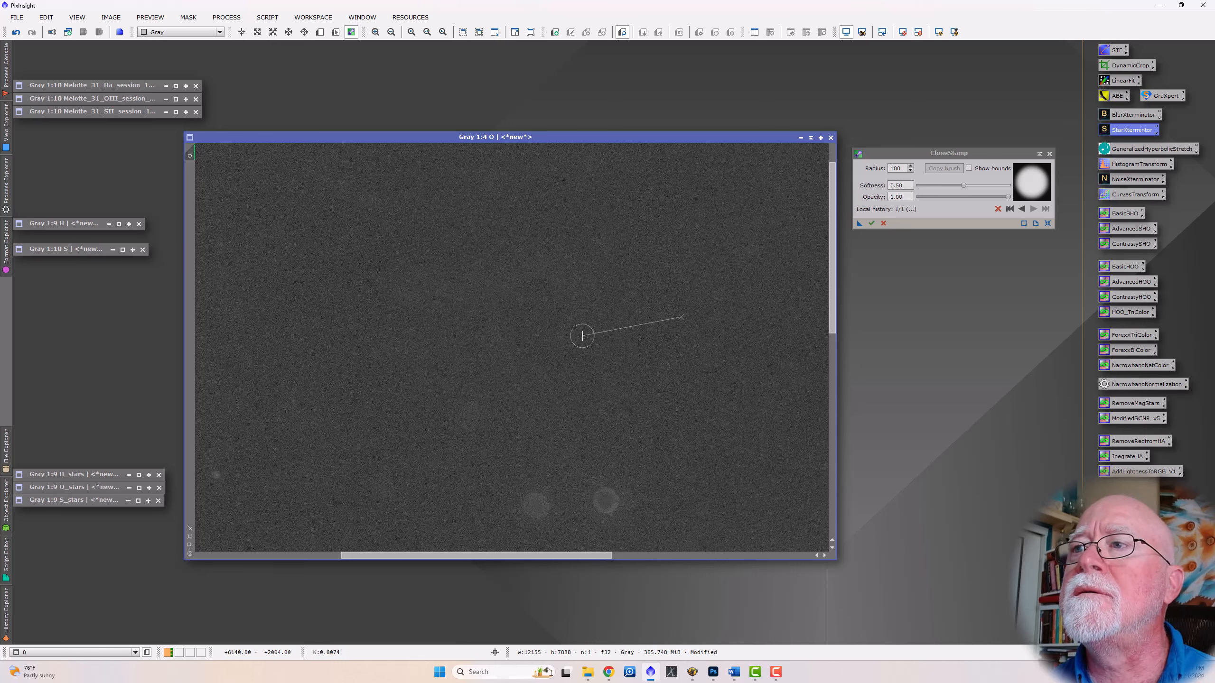
{"action": "mouse_move", "coordinate": [605, 491]}
{"action": "left_mouse_down"}
{"action": "mouse_move", "coordinate": [604, 506]}
{"action": "mouse_move", "coordinate": [606, 478]}
{"action": "left_mouse_up"}
{"action": "left_click", "coordinate": [535, 506]}
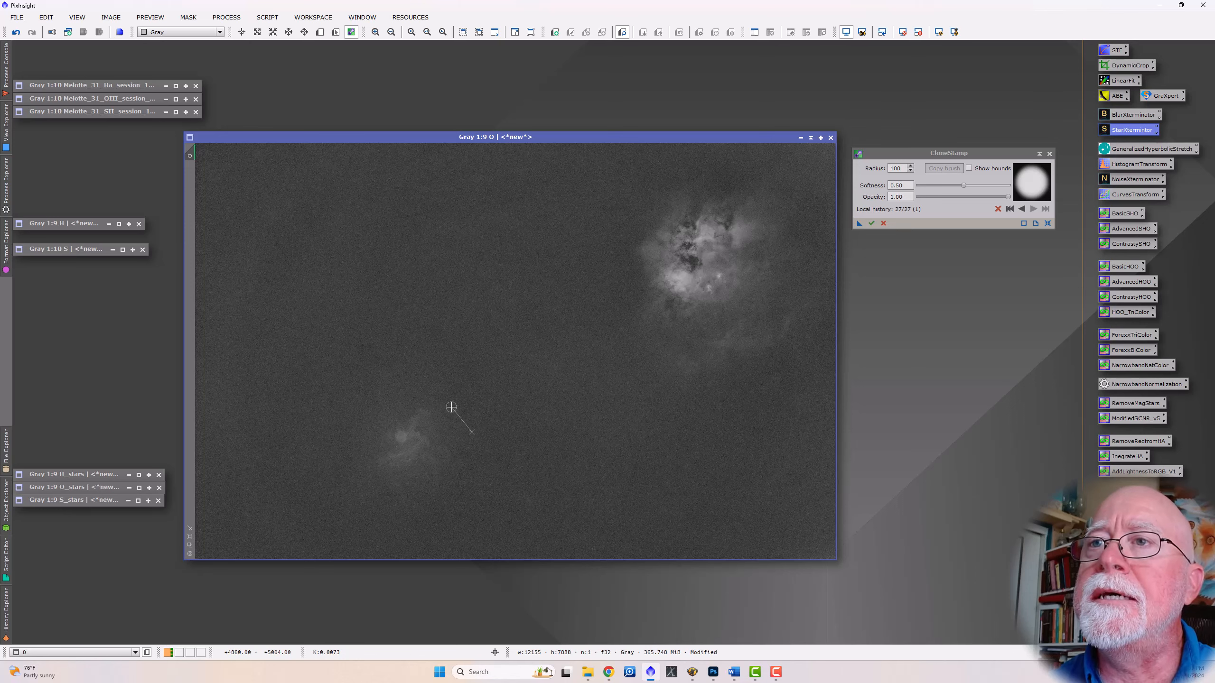
- Check the retouched O image around the fainter nebula, commit the CloneStamp corrections and close the tool
{"action": "scroll", "coordinate": [394, 437], "scroll_direction": "up", "scroll_amount": 7}
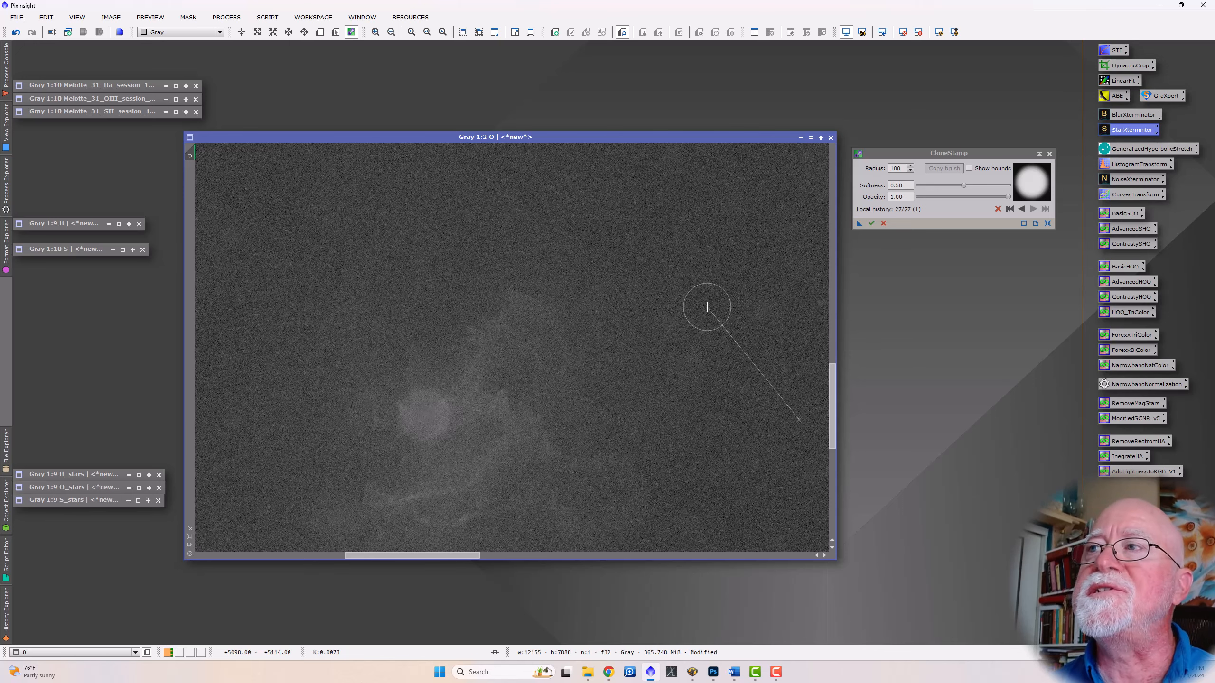
{"action": "scroll", "coordinate": [706, 307], "scroll_direction": "down", "scroll_amount": 2}
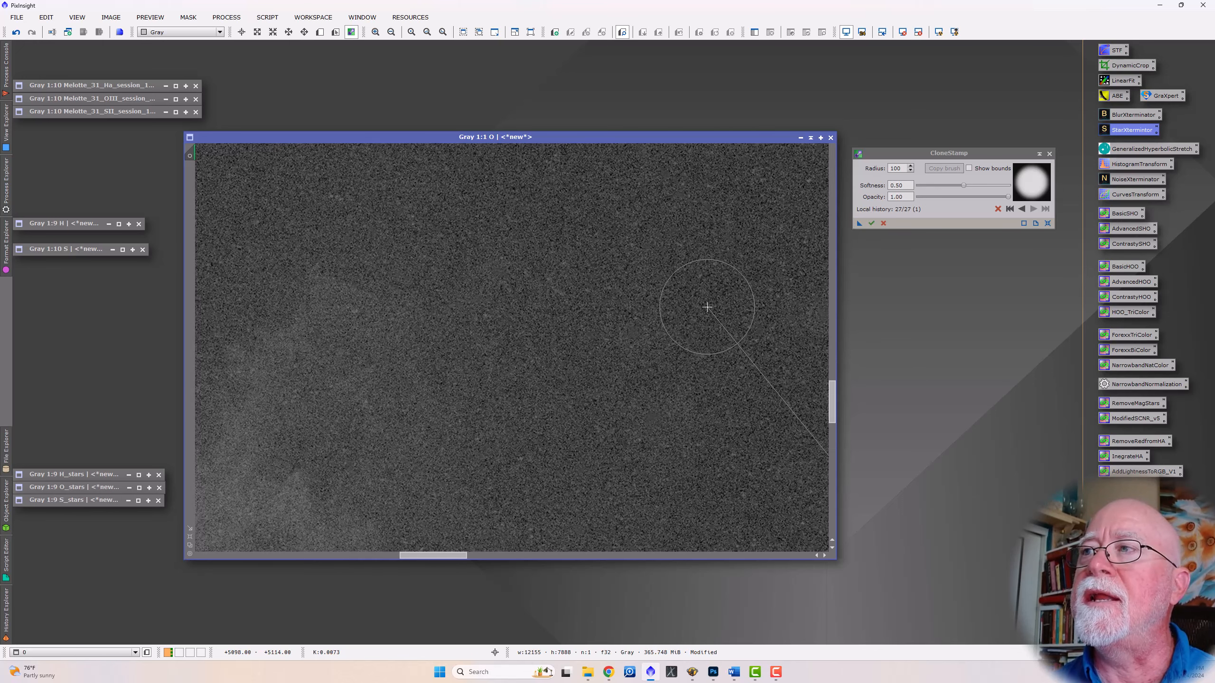
{"action": "scroll", "coordinate": [707, 306], "scroll_direction": "down", "scroll_amount": 5}
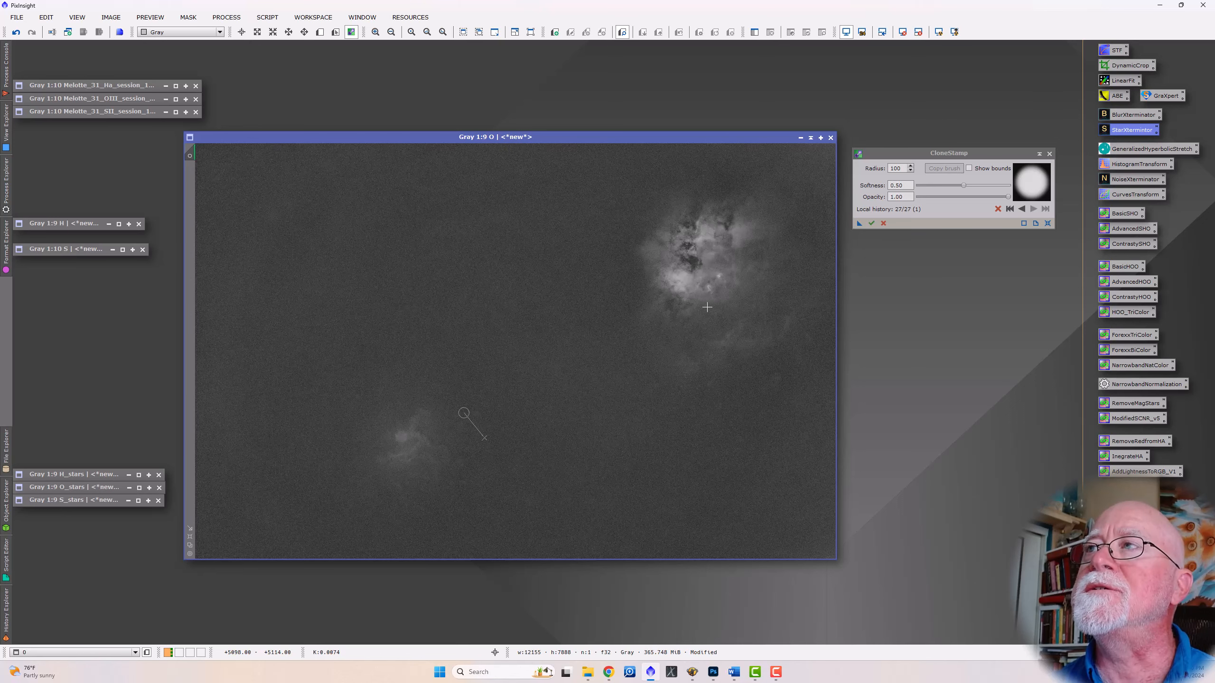
{"action": "left_click", "coordinate": [871, 223]}
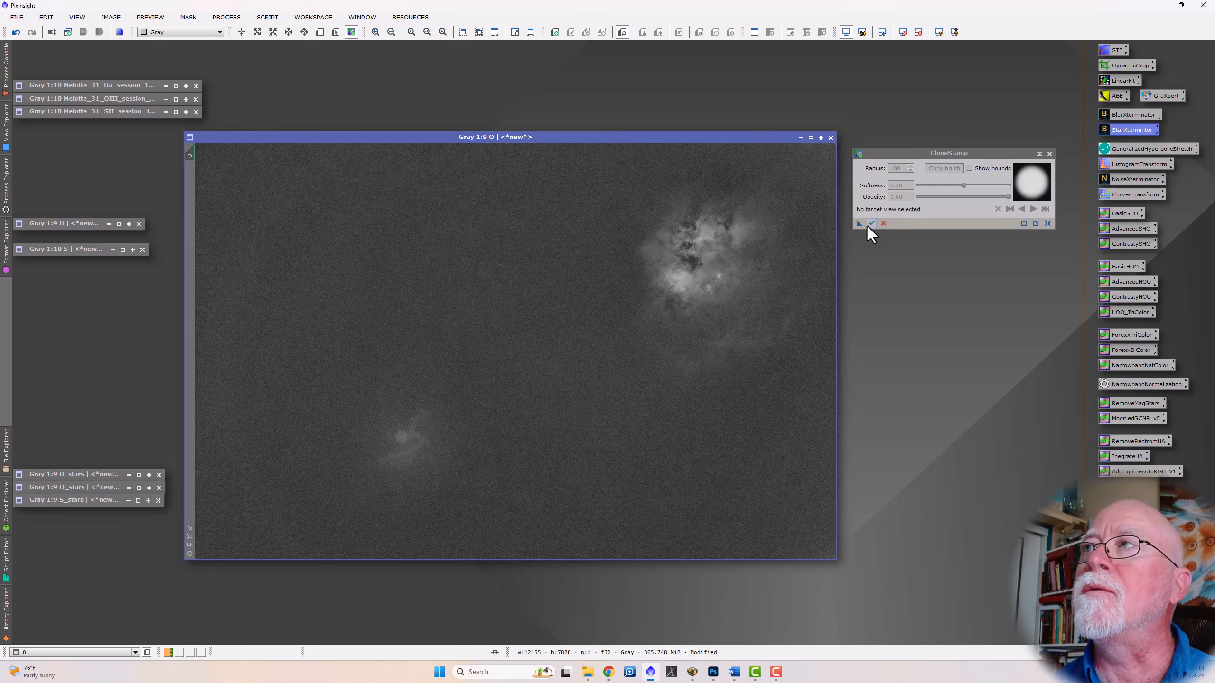
{"action": "left_click", "coordinate": [1049, 154]}
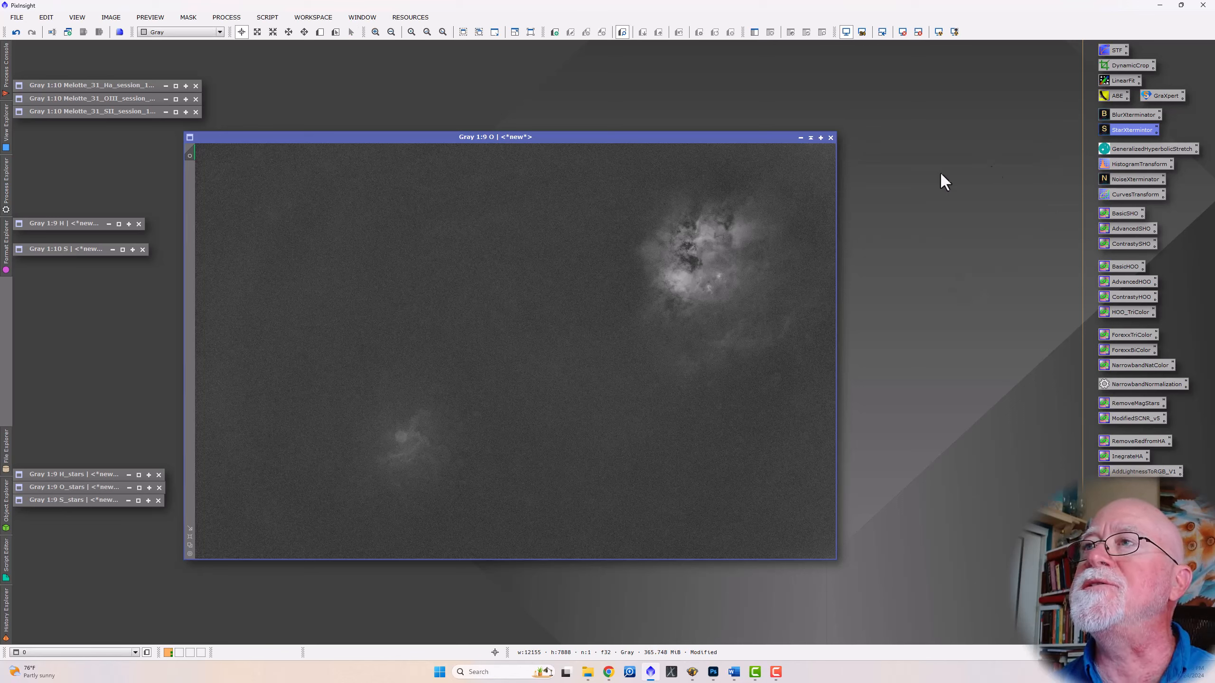
- Collapse the O image, open the starless H image and remove its screen stretch
{"action": "left_click", "coordinate": [811, 138]}
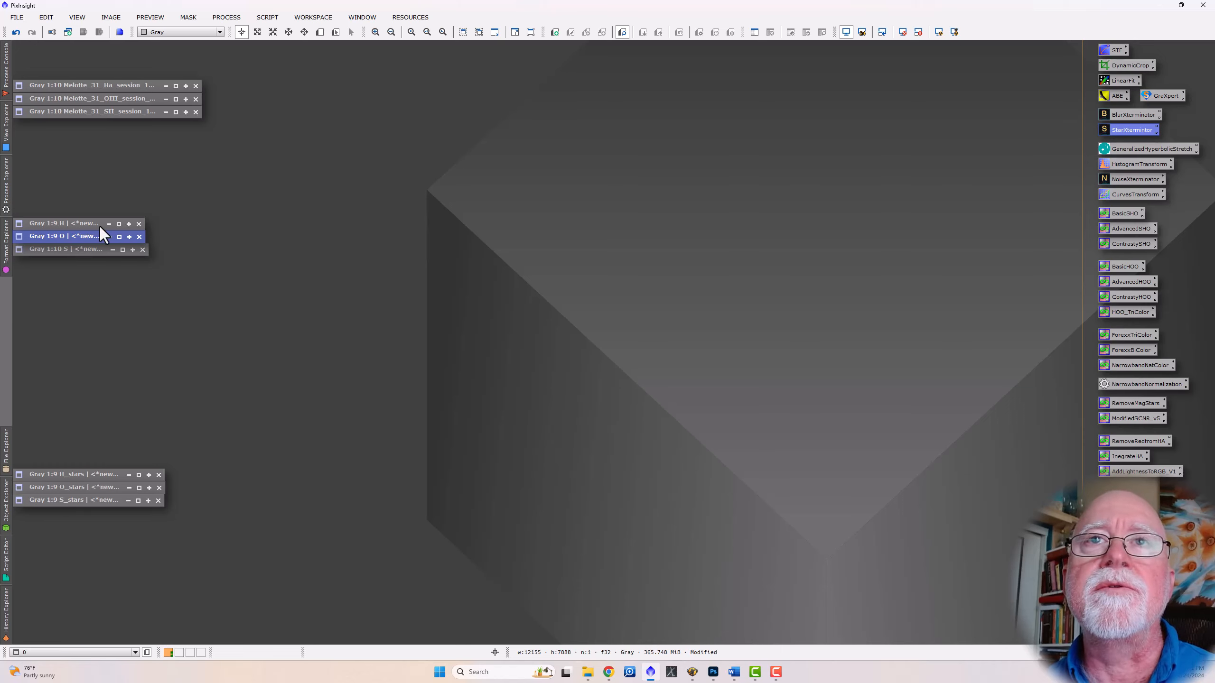
{"action": "double_click", "coordinate": [78, 225]}
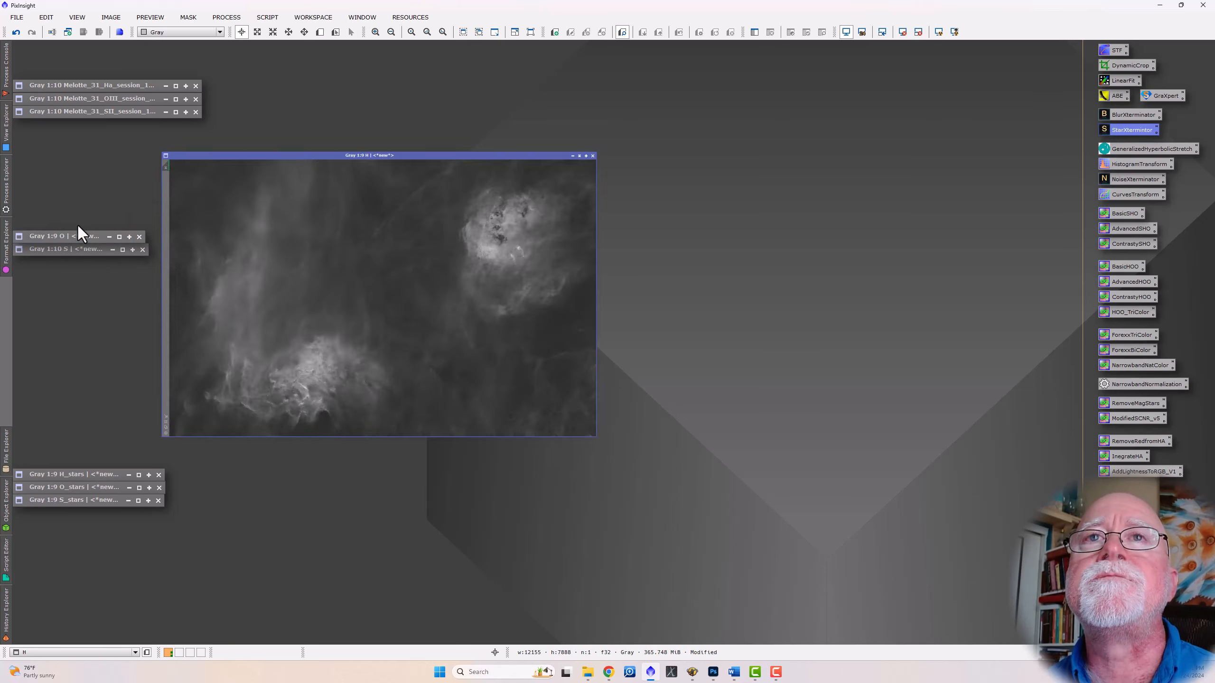
{"action": "left_click_drag", "start_coordinate": [622, 130], "coordinate": [449, 152]}
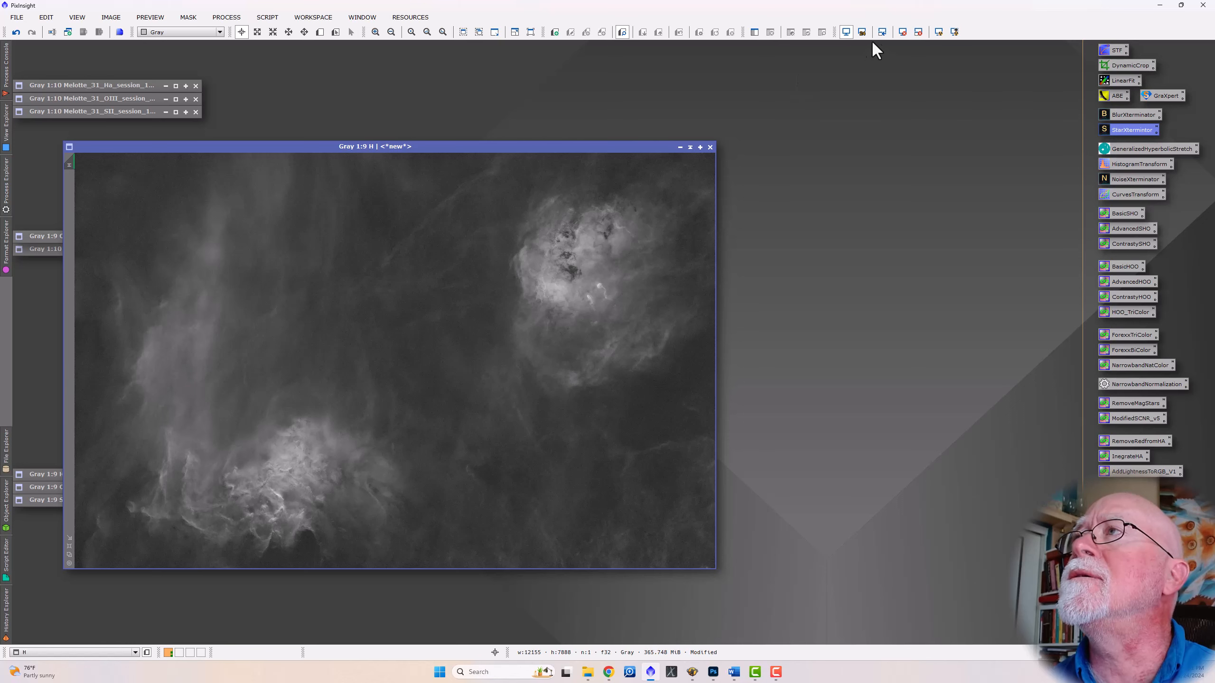
{"action": "left_click", "coordinate": [903, 32]}
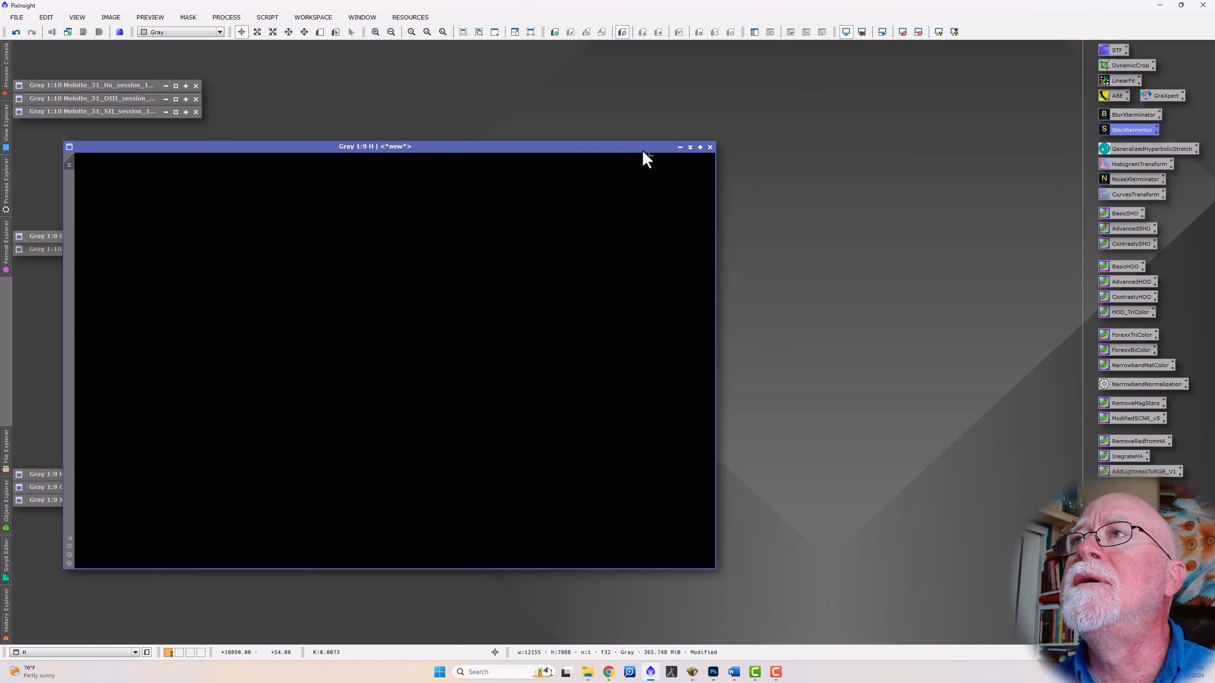
{"action": "left_click_drag", "start_coordinate": [634, 147], "coordinate": [587, 52]}
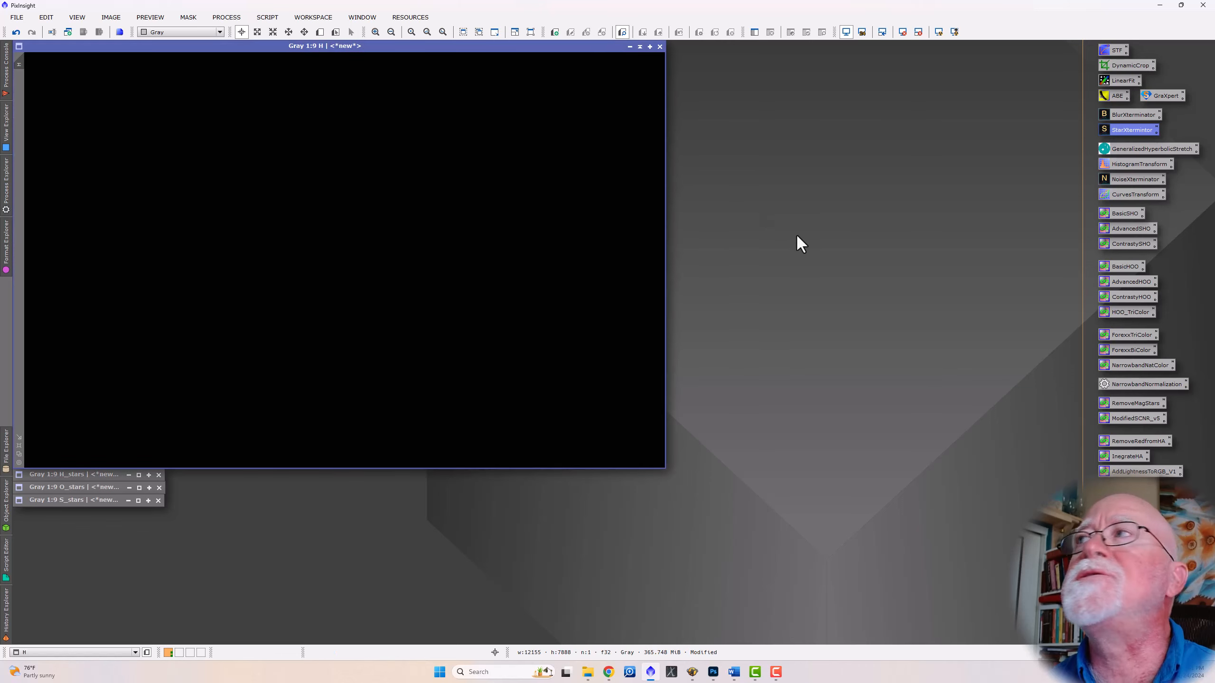
- Open HistogramTransformation with H as the selected view and show its real-time preview beside the histogram
{"action": "double_click", "coordinate": [1123, 165]}
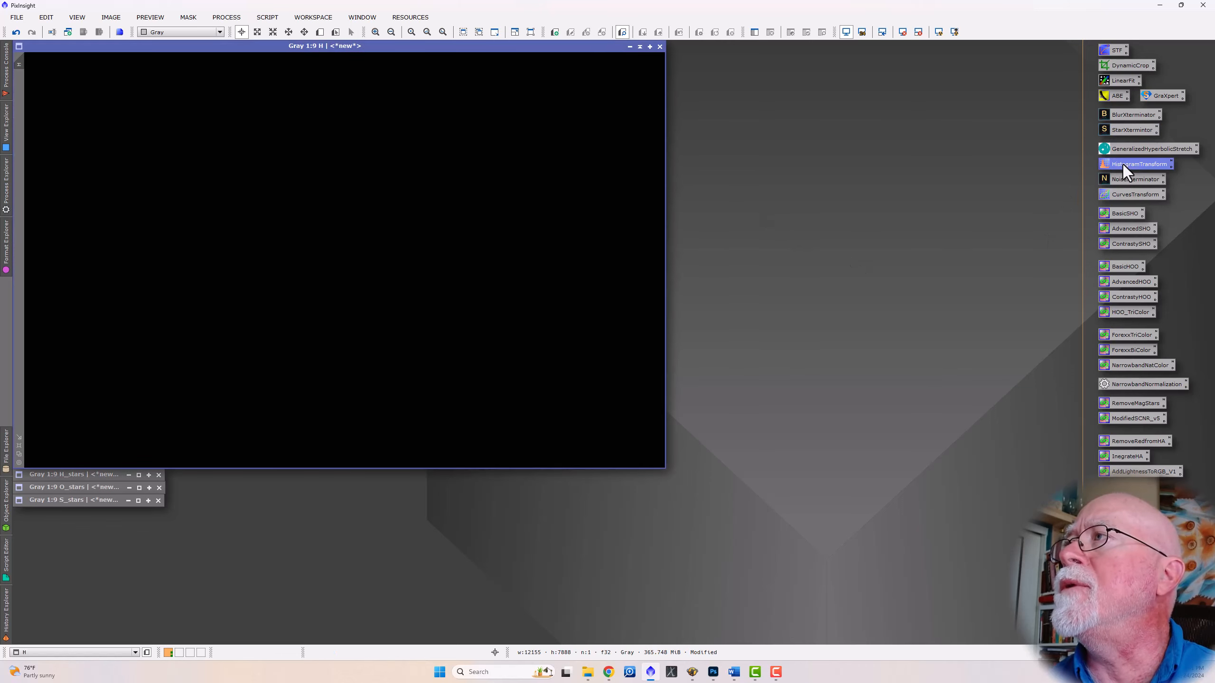
{"action": "left_click_drag", "start_coordinate": [968, 226], "coordinate": [959, 105]}
{"action": "left_click", "coordinate": [767, 414]}
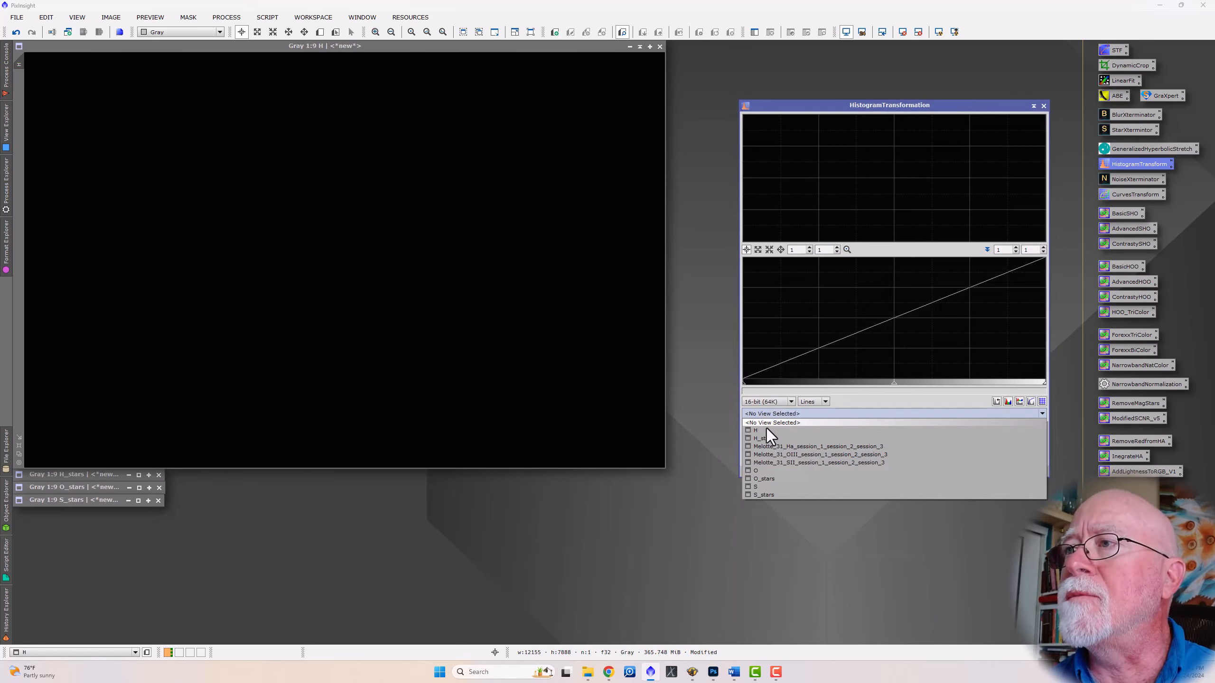
{"action": "left_click", "coordinate": [765, 430]}
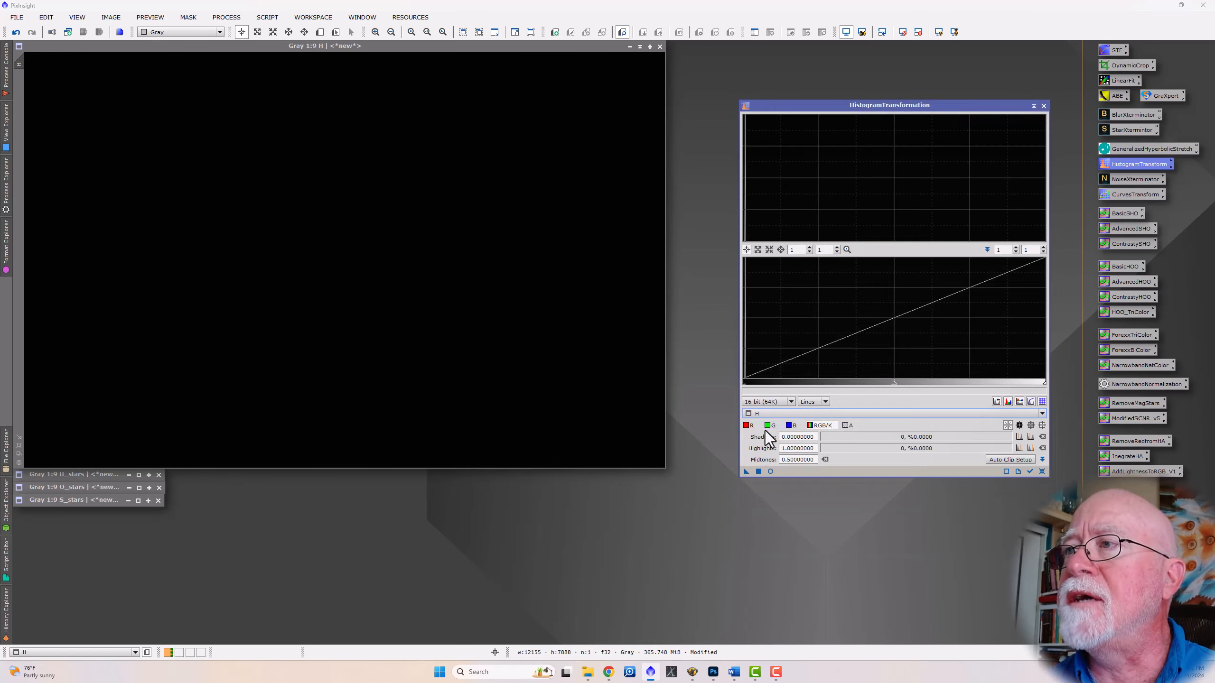
{"action": "left_click", "coordinate": [771, 471]}
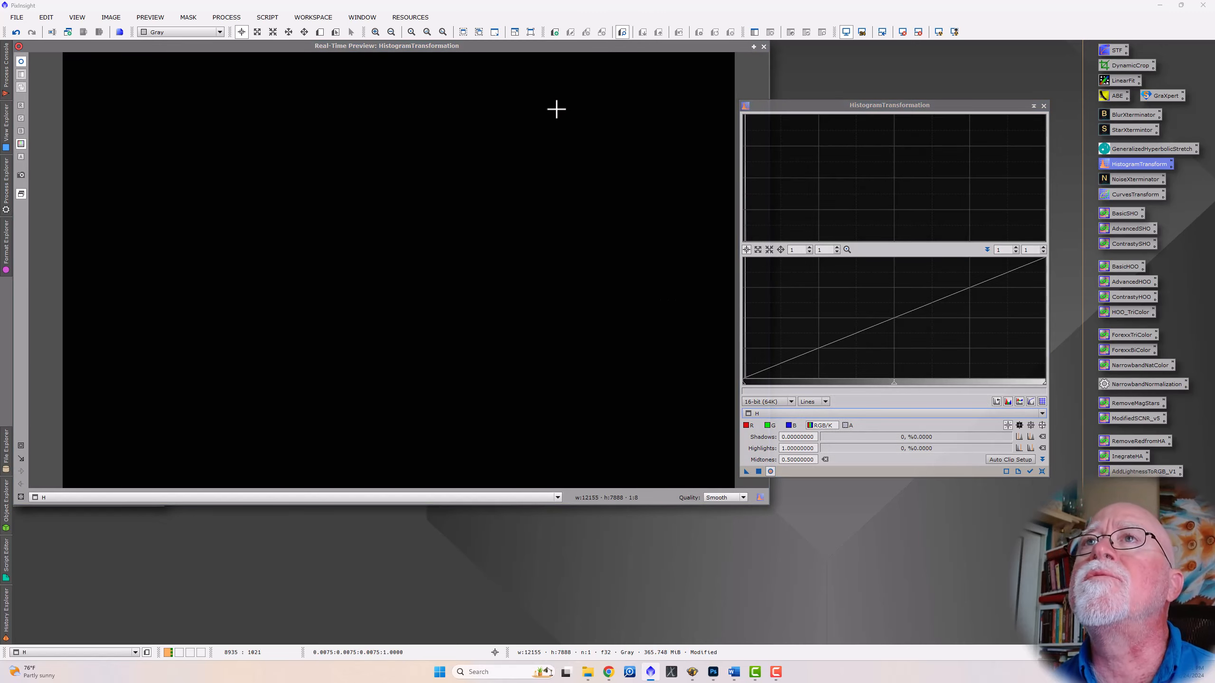
{"action": "left_click_drag", "start_coordinate": [504, 51], "coordinate": [488, 141]}
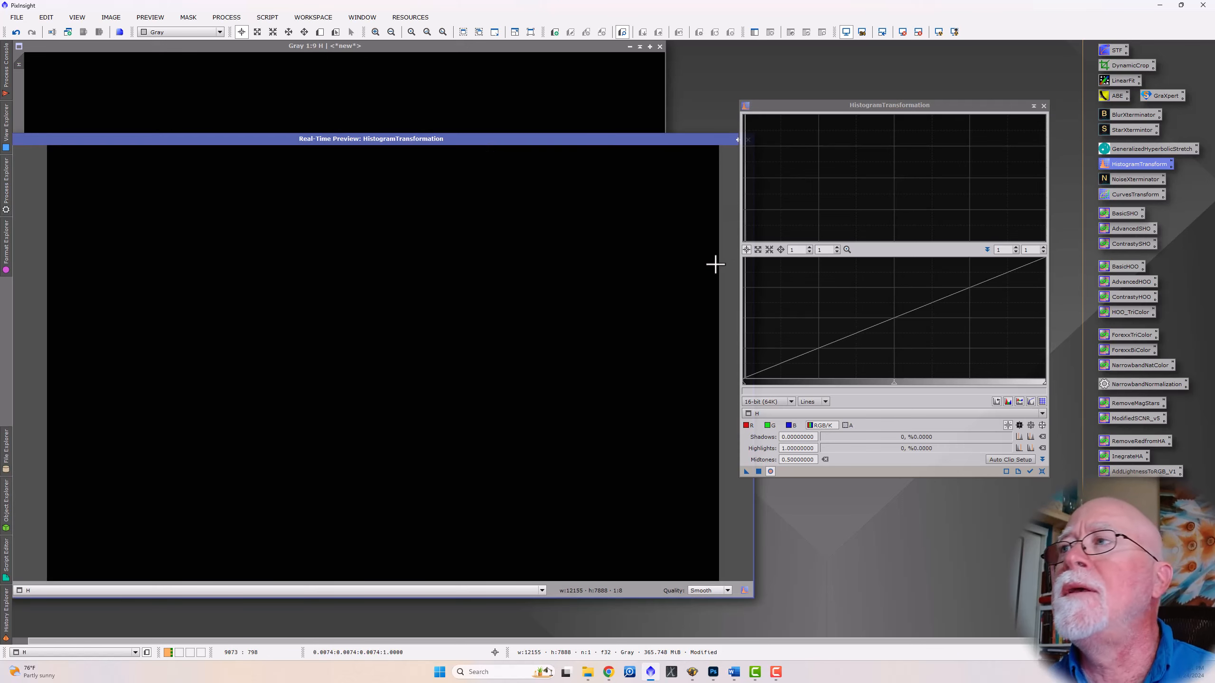
- Apply two successive histogram stretches to the H image with midtones at about 0.125, resetting the settings after each
{"action": "left_click", "coordinate": [894, 385]}
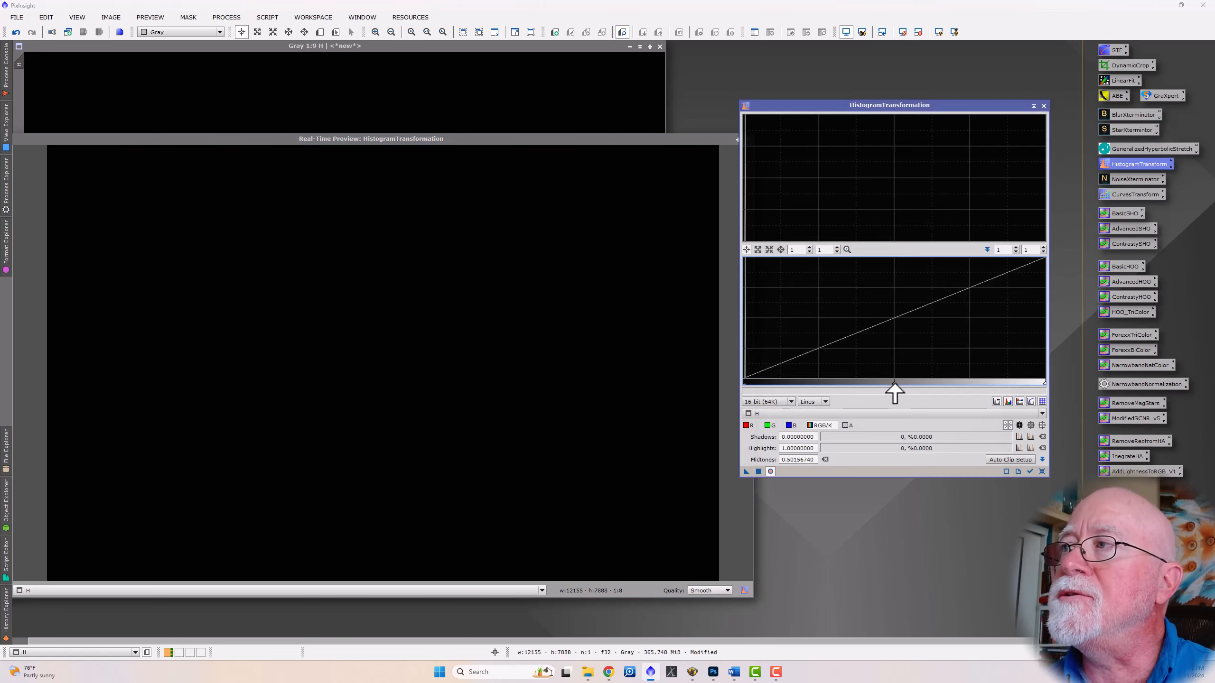
{"action": "left_click_drag", "start_coordinate": [894, 384], "coordinate": [779, 384]}
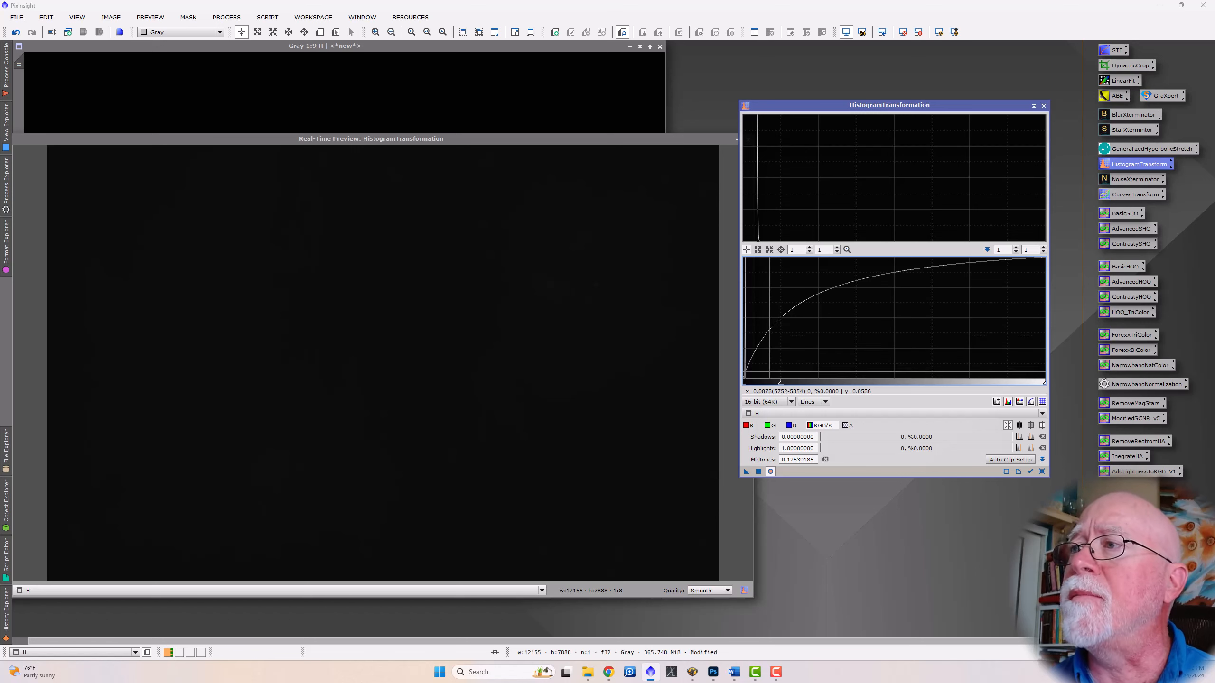
{"action": "left_click", "coordinate": [758, 472]}
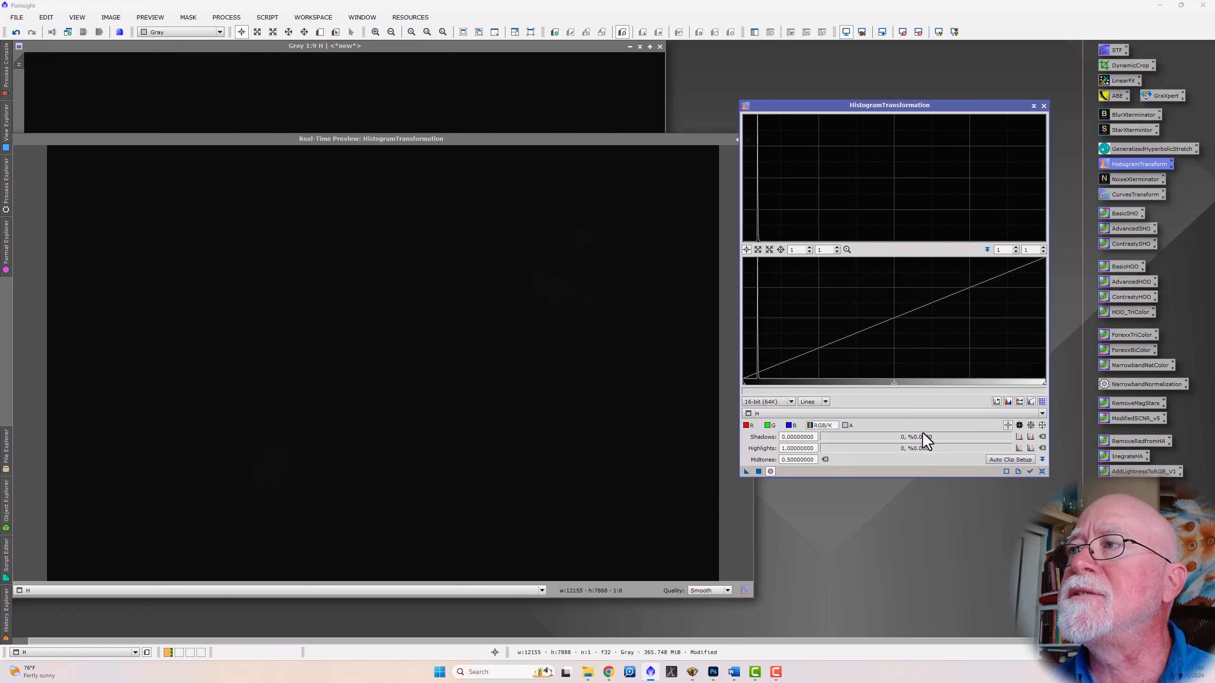
{"action": "left_click_drag", "start_coordinate": [894, 383], "coordinate": [781, 384]}
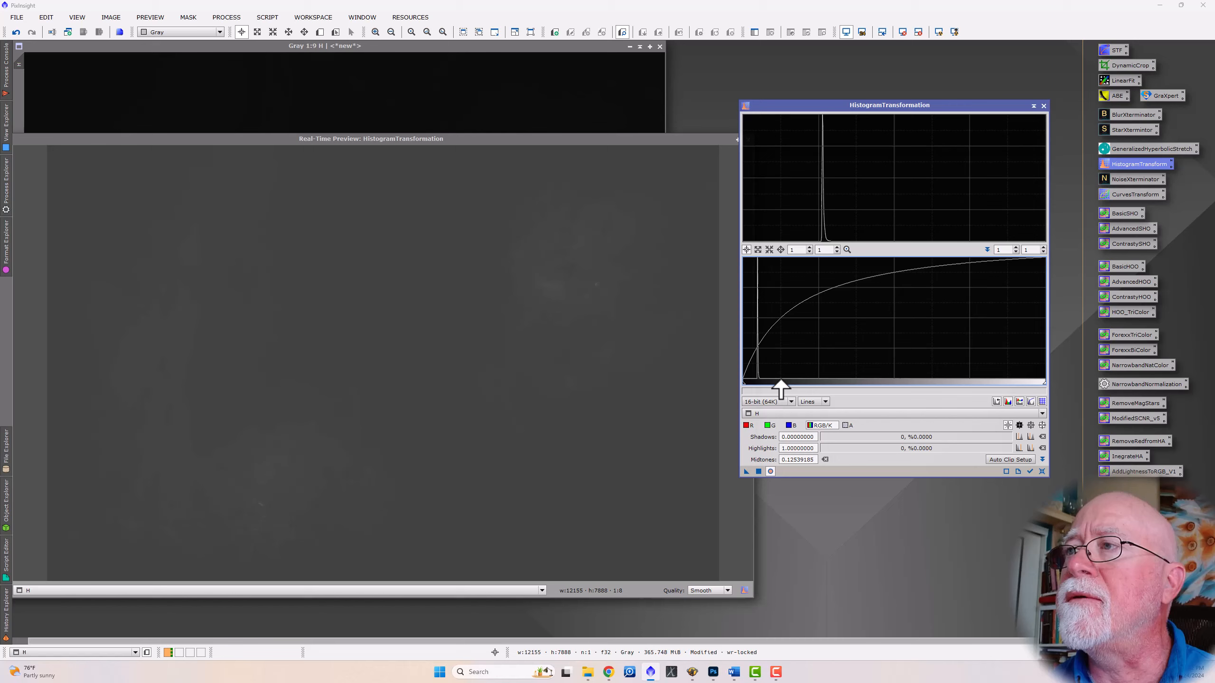
{"action": "left_click", "coordinate": [758, 471]}
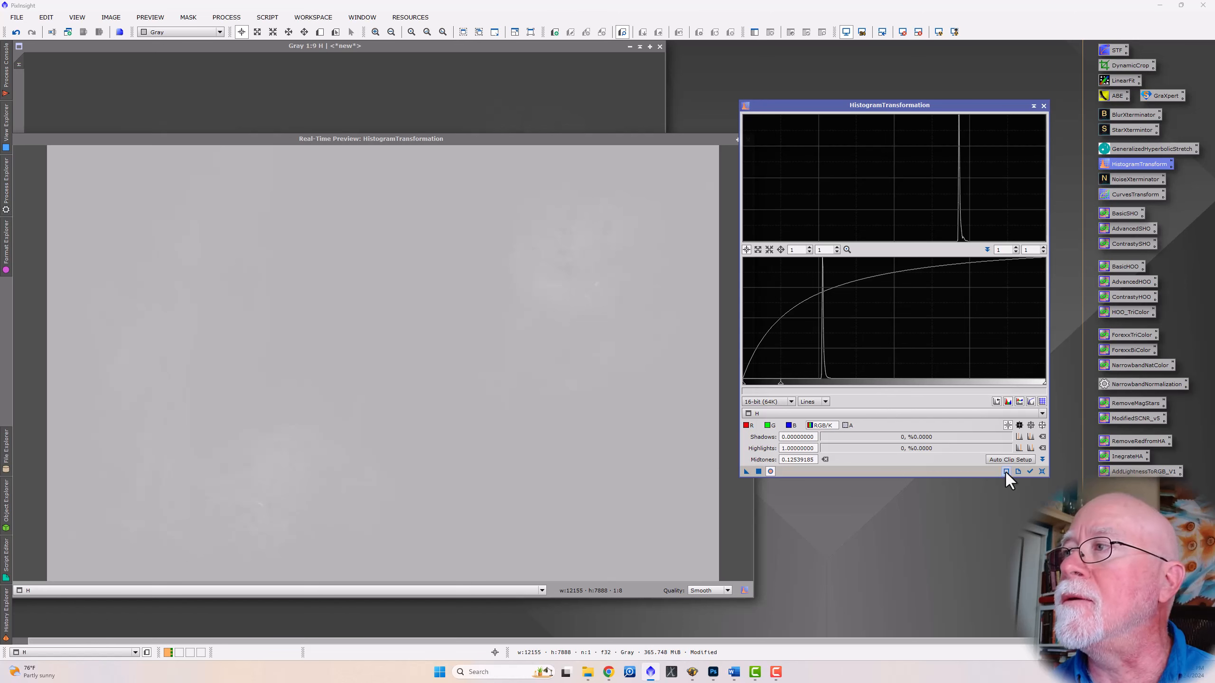
{"action": "left_click", "coordinate": [1041, 471]}
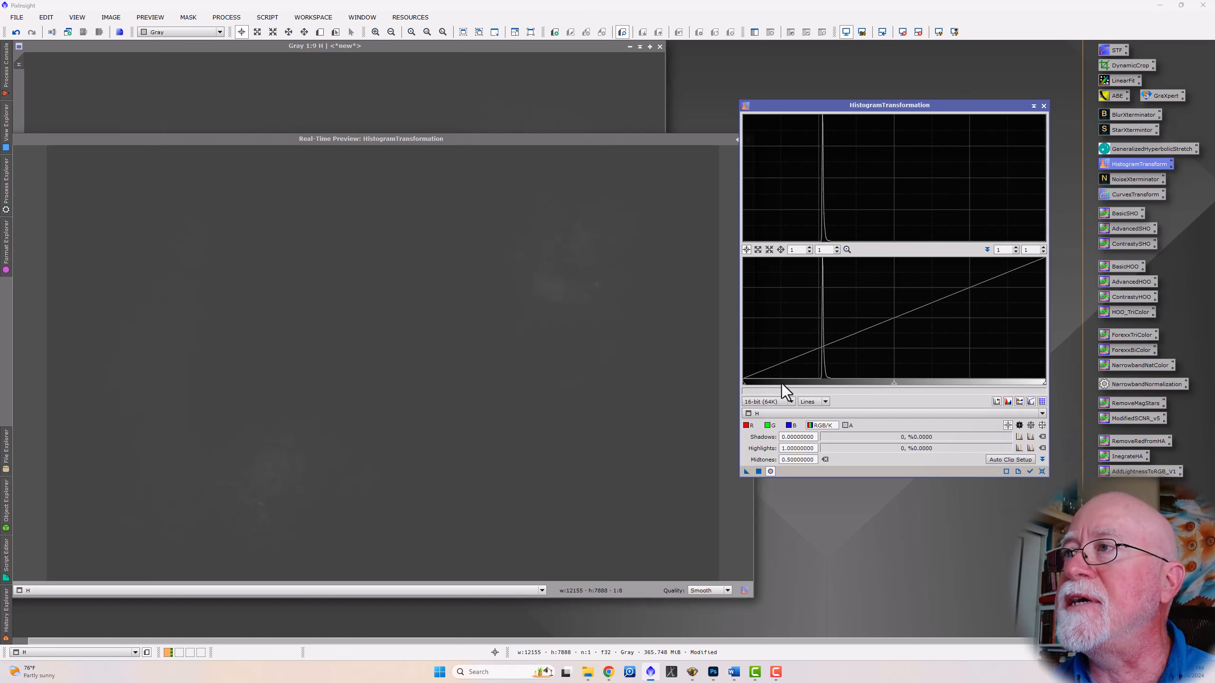
- Apply a histogram stretch to the H image with shadows about 0.230 and midtones about 0.138, then reset the settings
{"action": "left_click_drag", "start_coordinate": [744, 384], "coordinate": [811, 384]}
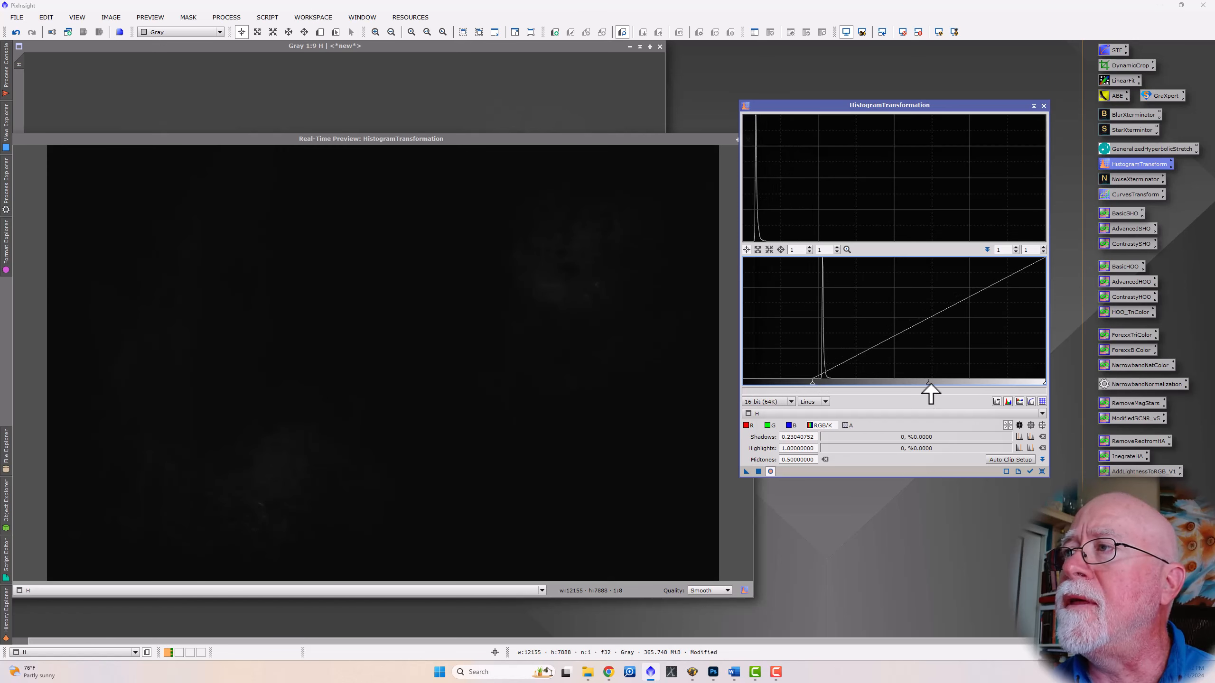
{"action": "left_click_drag", "start_coordinate": [930, 384], "coordinate": [843, 383]}
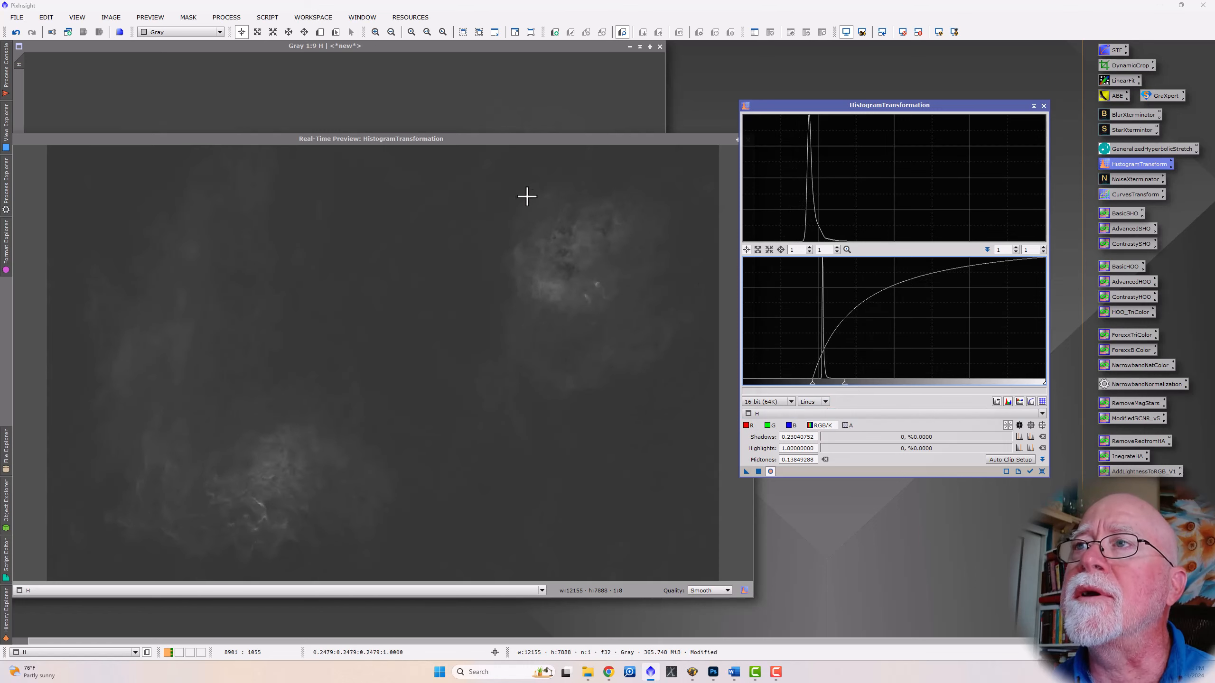
{"action": "left_click", "coordinate": [757, 471]}
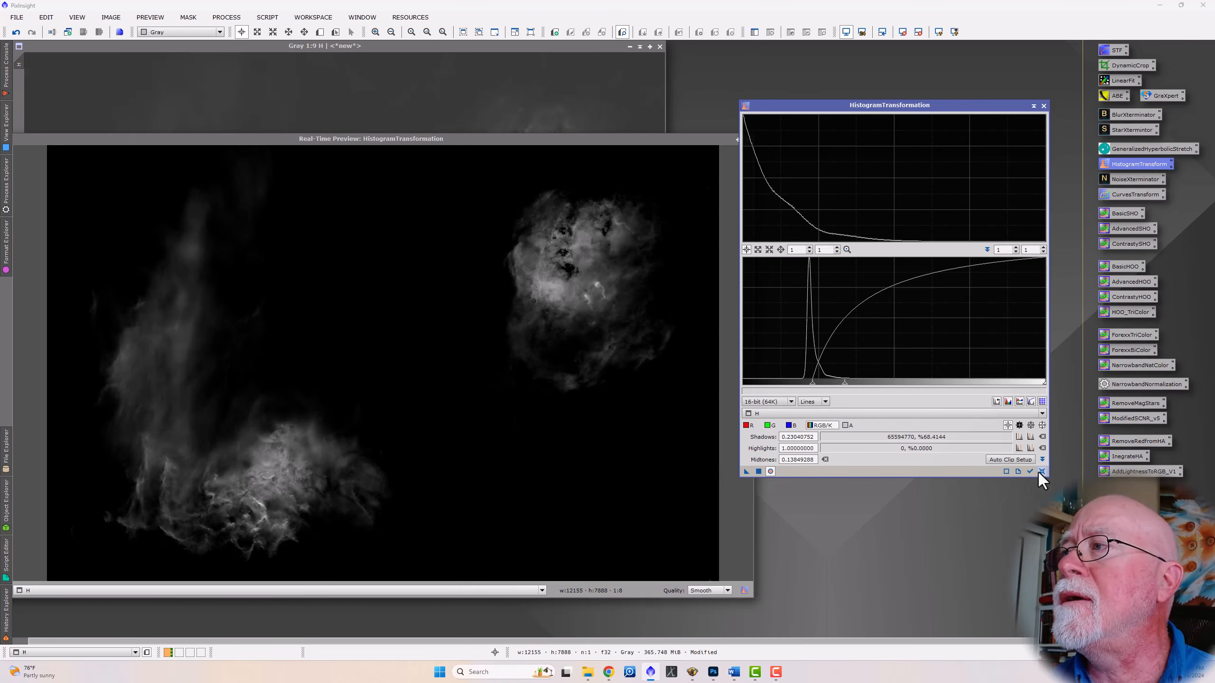
{"action": "left_click", "coordinate": [1042, 471]}
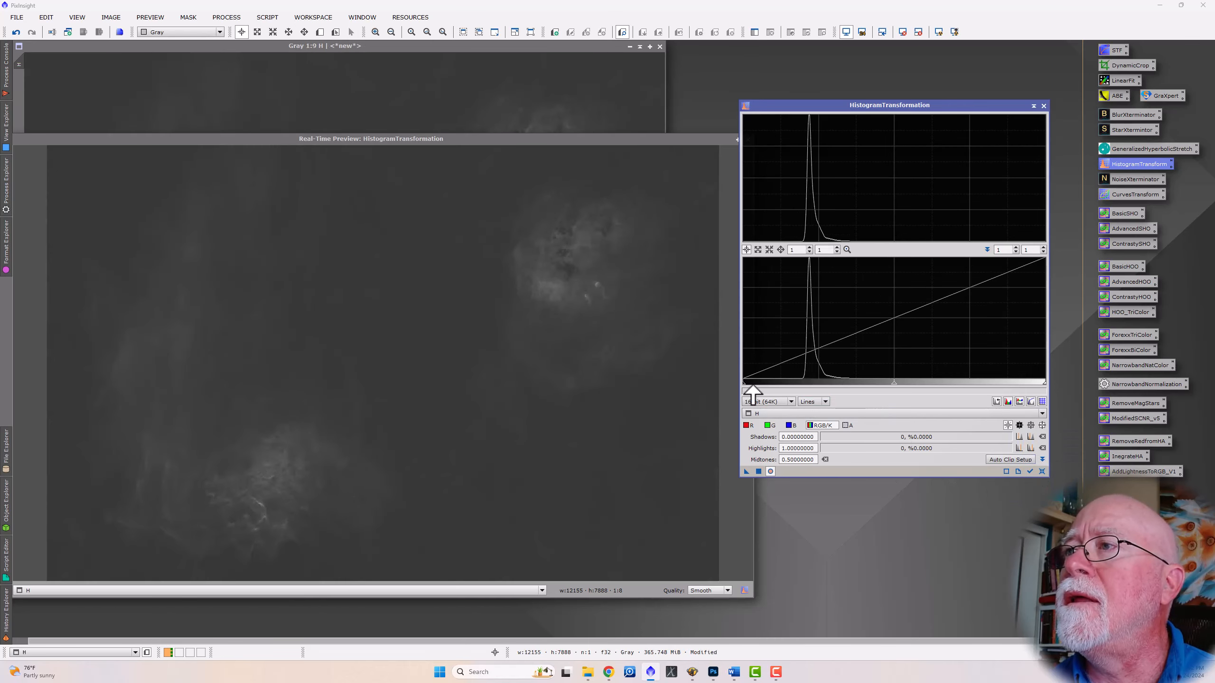
- Stretch the H histogram again with shadows about 0.172 and midtones about 0.314, and reset the settings after applying
{"action": "left_click_drag", "start_coordinate": [744, 390], "coordinate": [794, 390]}
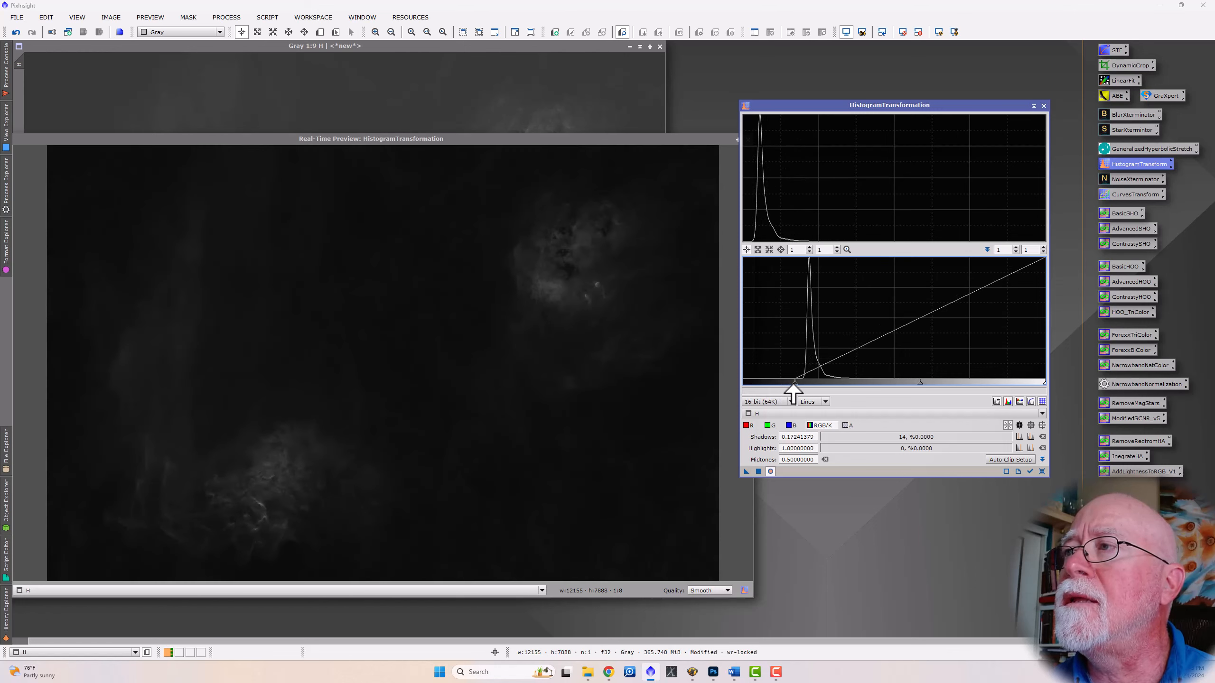
{"action": "left_click_drag", "start_coordinate": [920, 386], "coordinate": [873, 386]}
{"action": "left_click", "coordinate": [760, 472]}
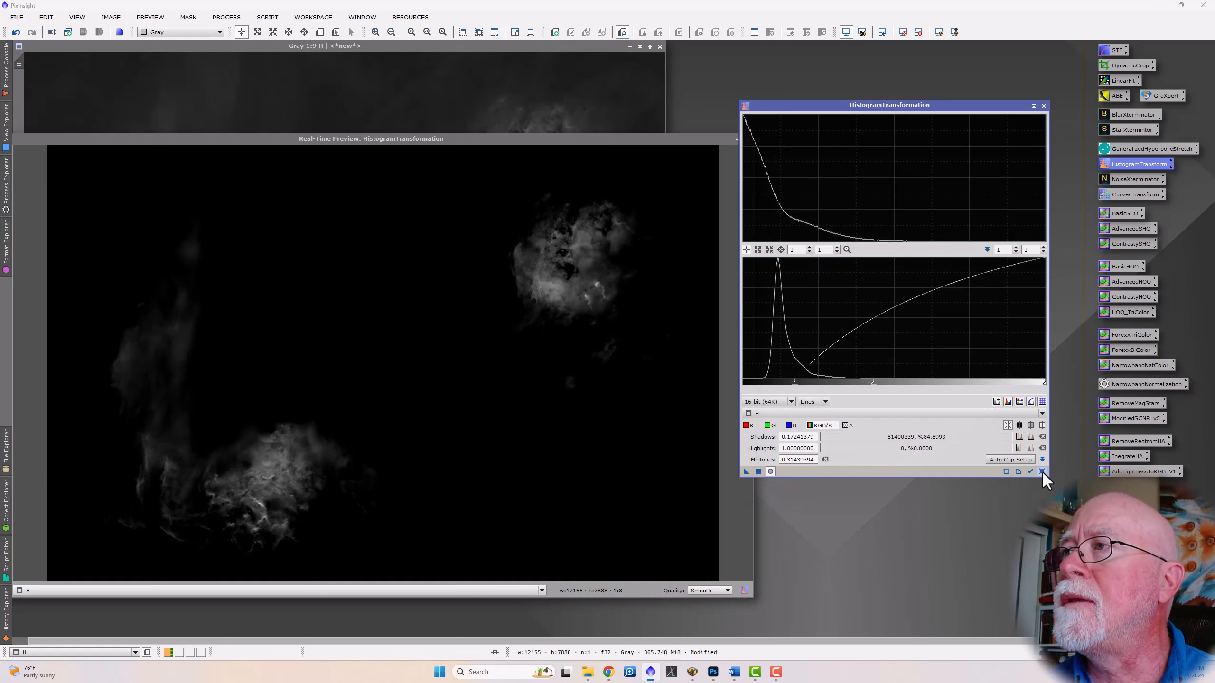
{"action": "left_click", "coordinate": [1042, 471]}
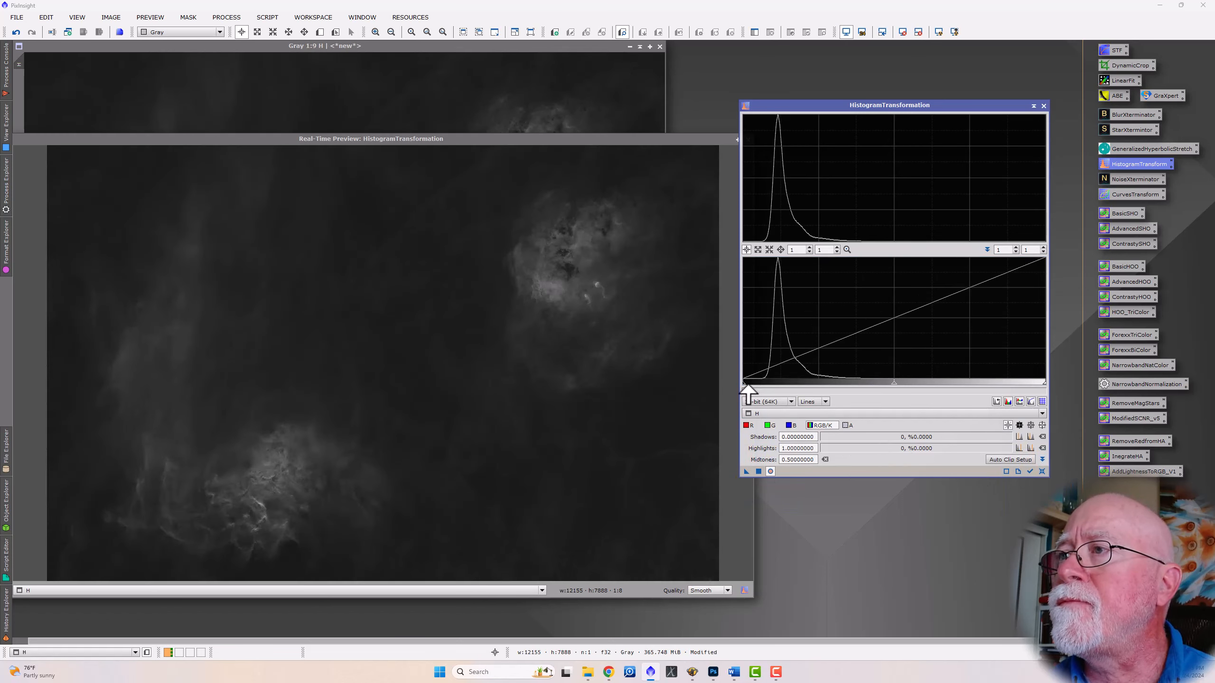
- Apply a gentler histogram stretch to H with shadows about 0.056 and midtones about 0.355, and reset the settings
{"action": "left_click_drag", "start_coordinate": [747, 384], "coordinate": [760, 384]}
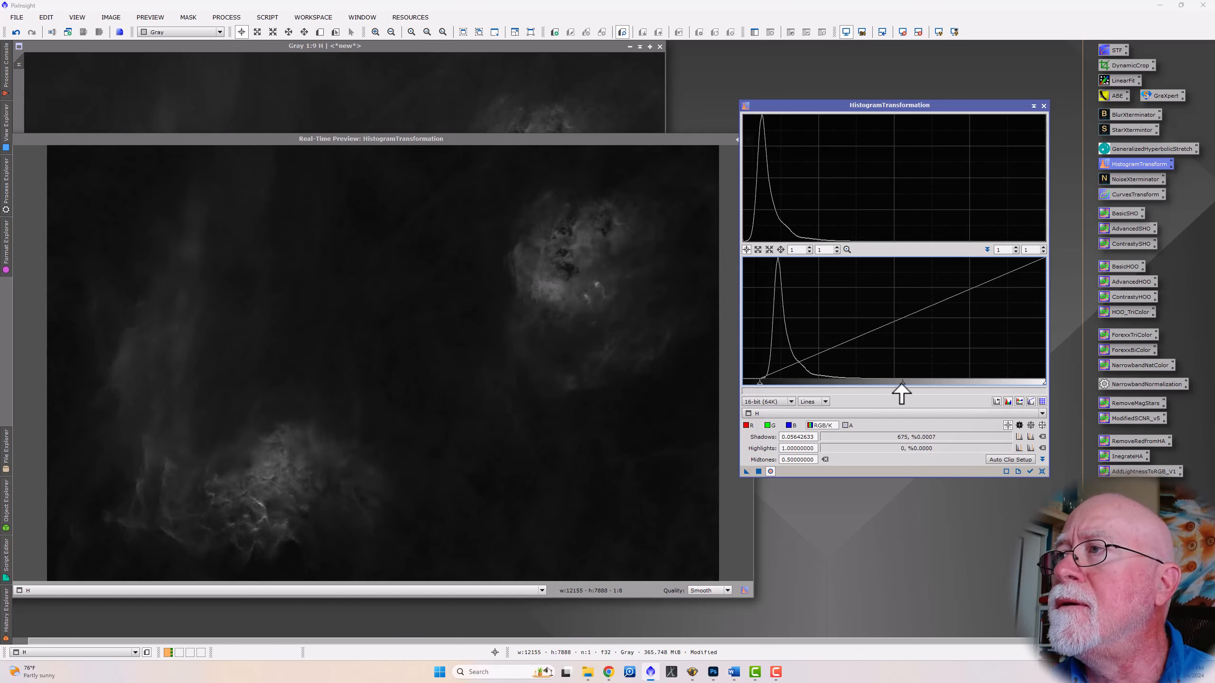
{"action": "left_click_drag", "start_coordinate": [902, 385], "coordinate": [862, 384]}
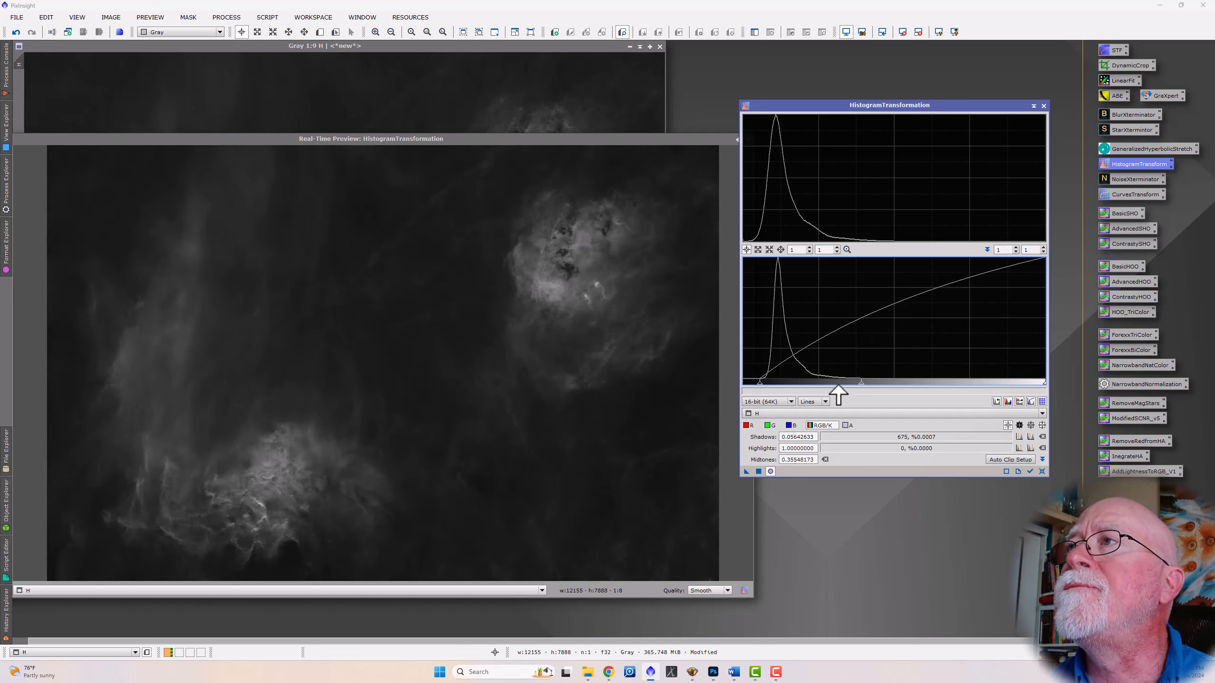
{"action": "left_click", "coordinate": [770, 471]}
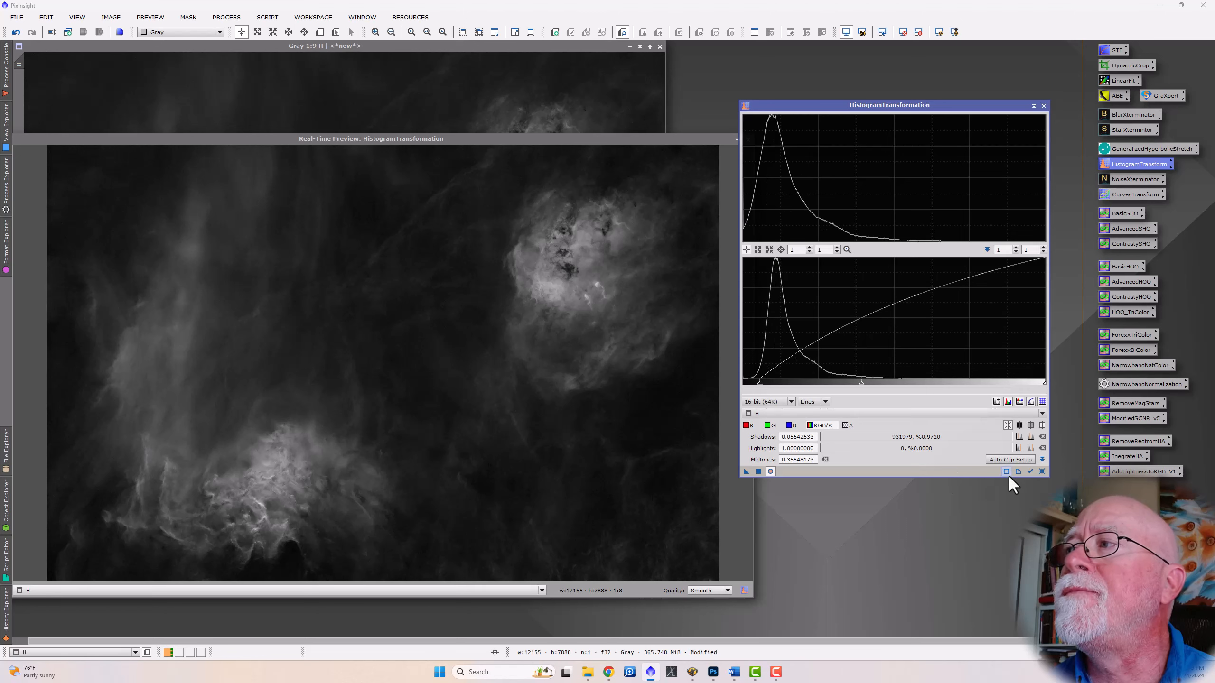
{"action": "left_click", "coordinate": [1041, 471]}
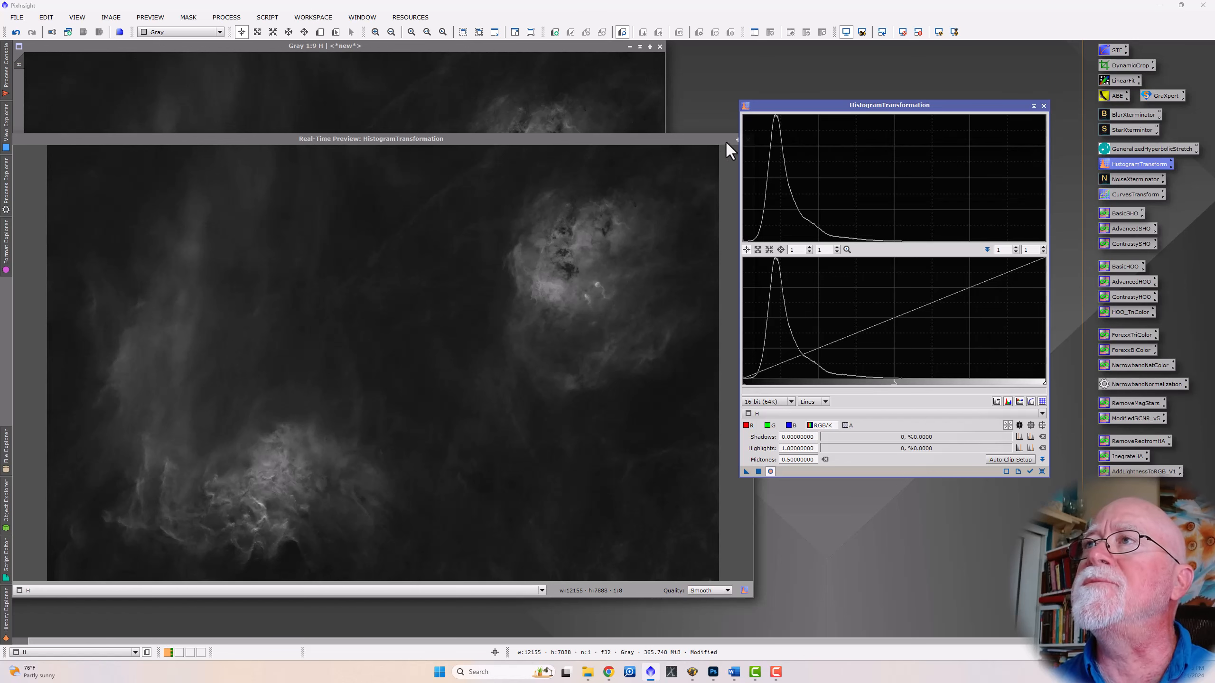
- Close the histogram's real-time preview, collapse HistogramTransformation and park it near the process icons
{"action": "left_click_drag", "start_coordinate": [719, 140], "coordinate": [687, 120]}
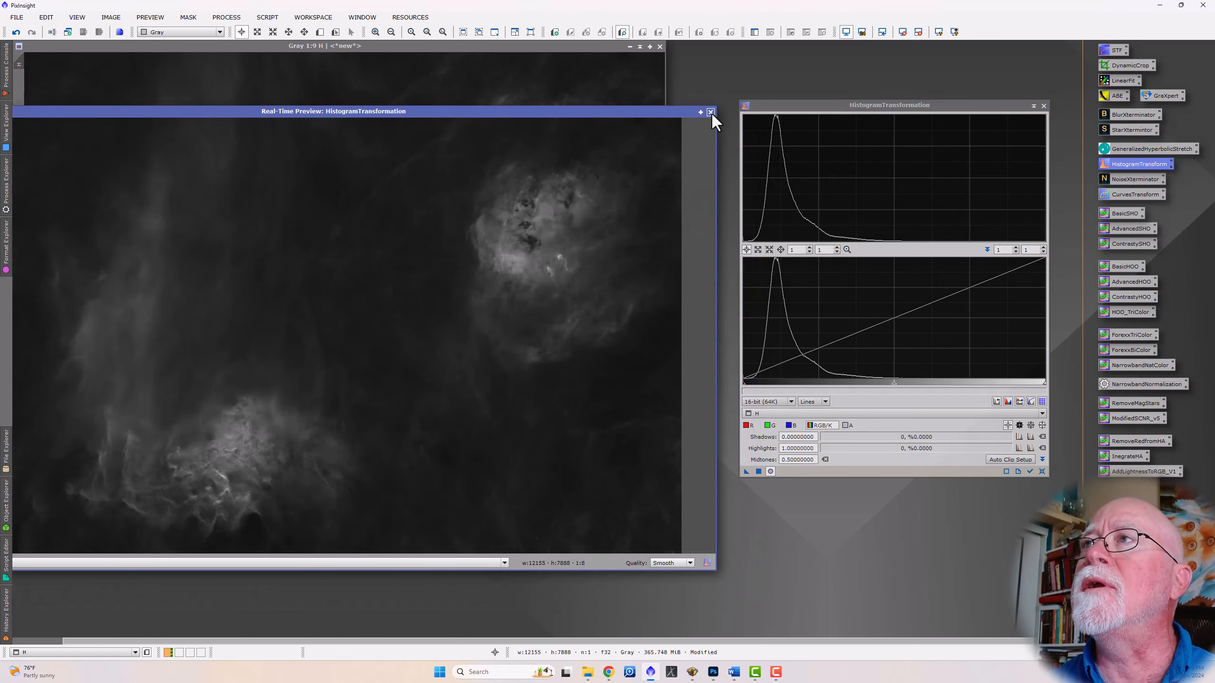
{"action": "left_click", "coordinate": [710, 112]}
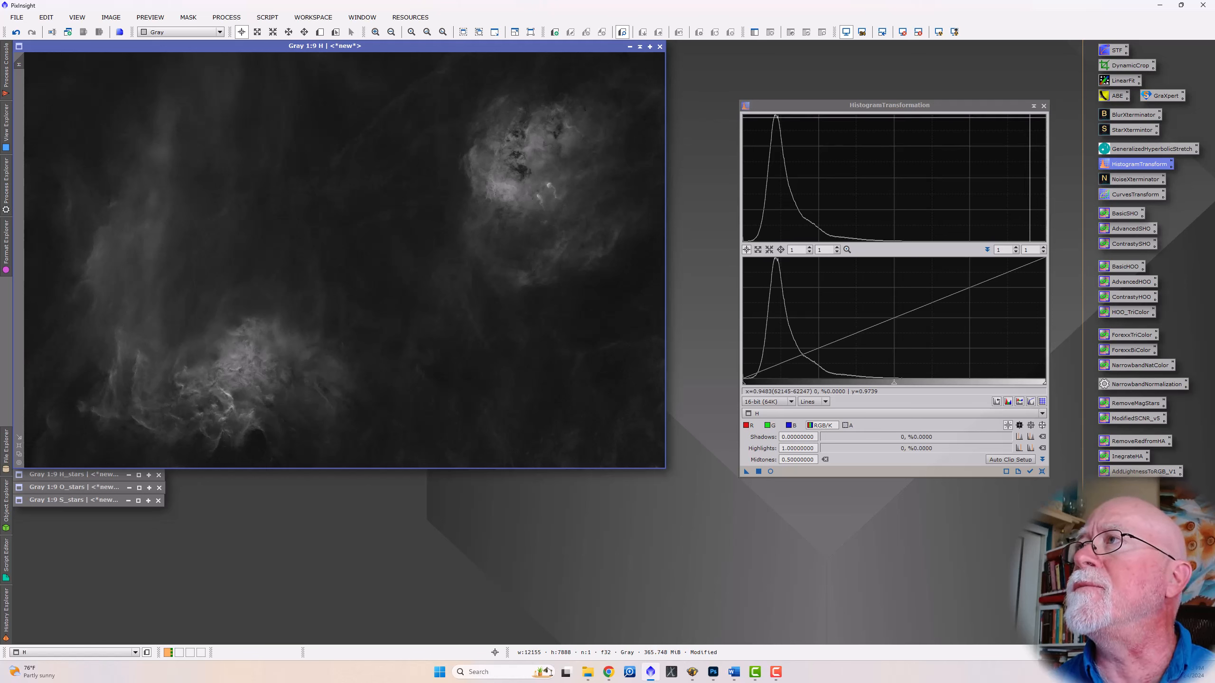
{"action": "left_click", "coordinate": [1033, 106]}
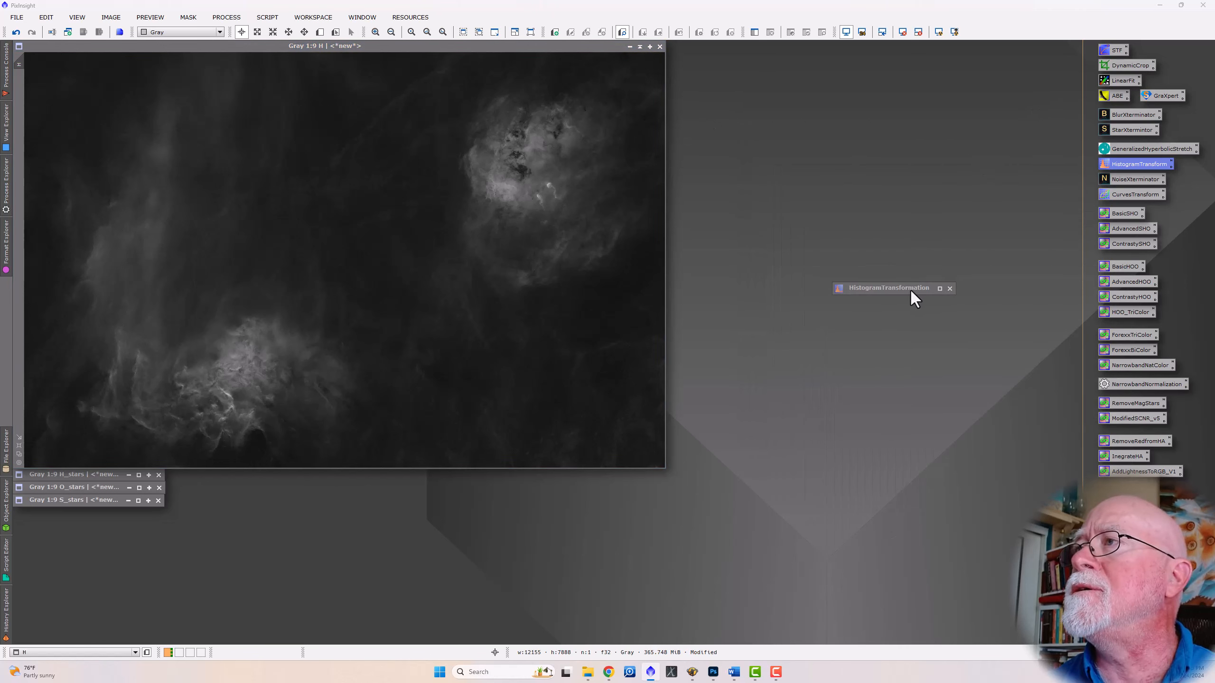
{"action": "left_click_drag", "start_coordinate": [910, 290], "coordinate": [1024, 80]}
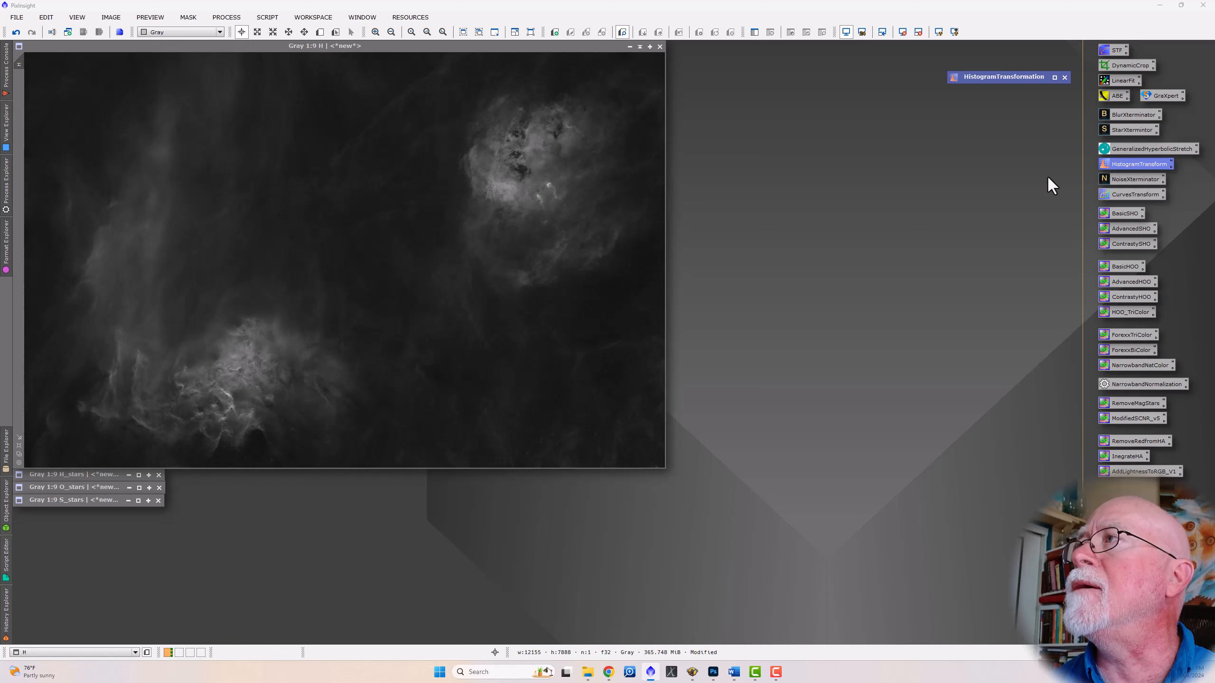
- Open GeneralizedHyperbolicStretch and arrange it beside the H image with its real-time preview showing
{"action": "double_click", "coordinate": [1133, 150]}
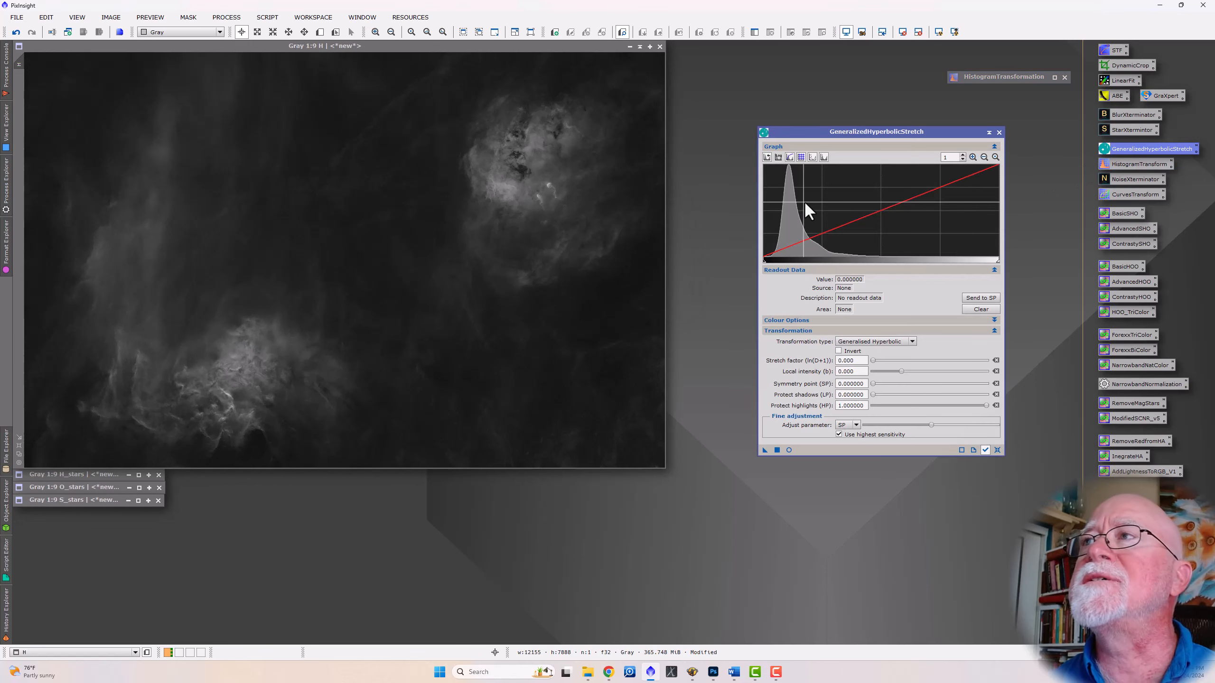
{"action": "left_click_drag", "start_coordinate": [860, 131], "coordinate": [894, 129]}
{"action": "left_click_drag", "start_coordinate": [507, 48], "coordinate": [508, 67]}
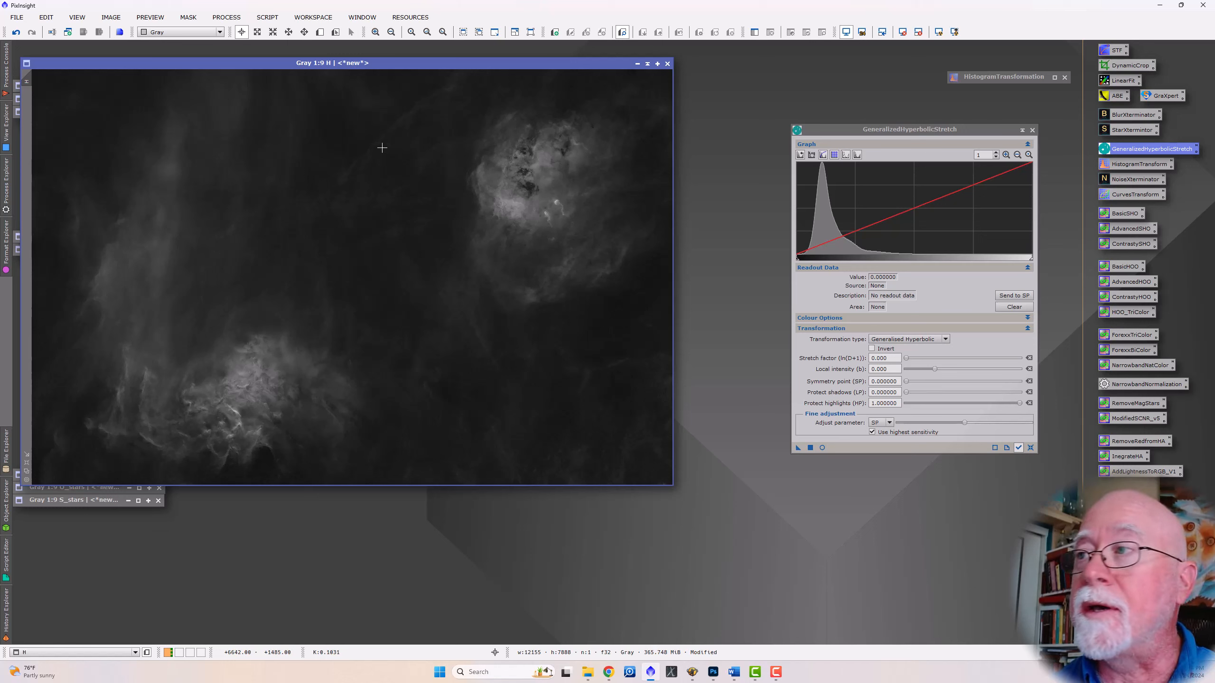
{"action": "left_click", "coordinate": [822, 448]}
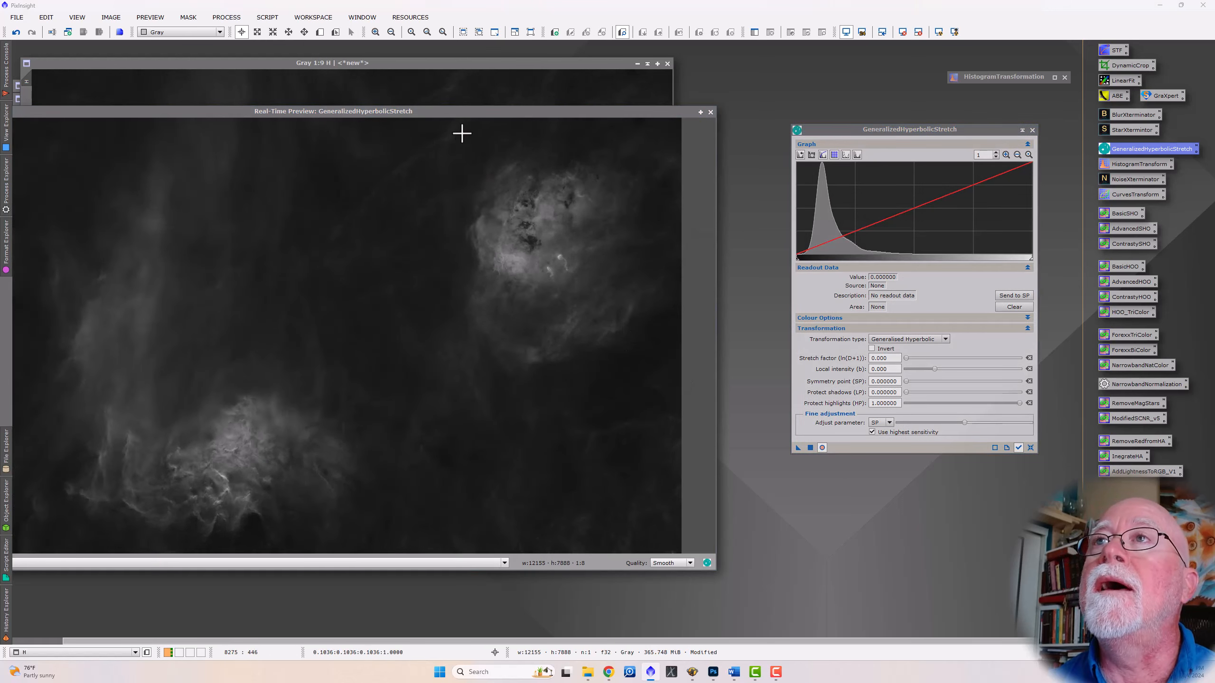
{"action": "left_click_drag", "start_coordinate": [453, 114], "coordinate": [513, 144]}
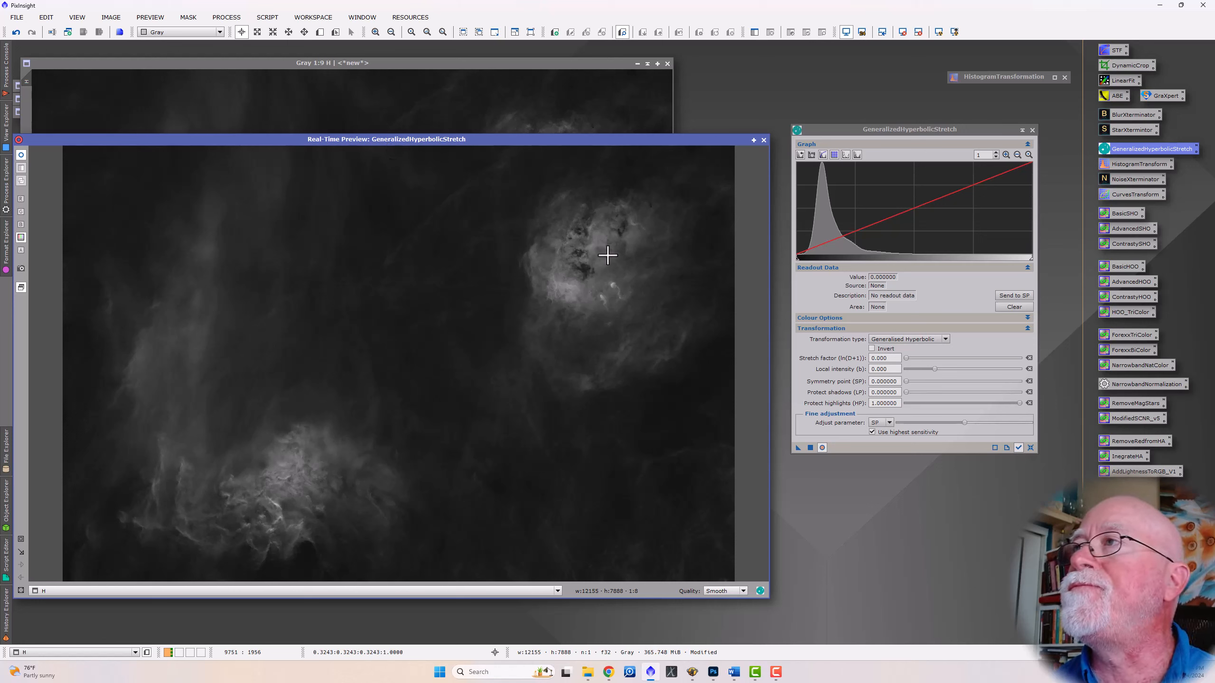
- Sample faint nebulosity in H as symmetry point 0.136929, apply a hyperbolic stretch with stretch factor 1.260 and reset the settings
{"action": "left_click", "coordinate": [453, 194]}
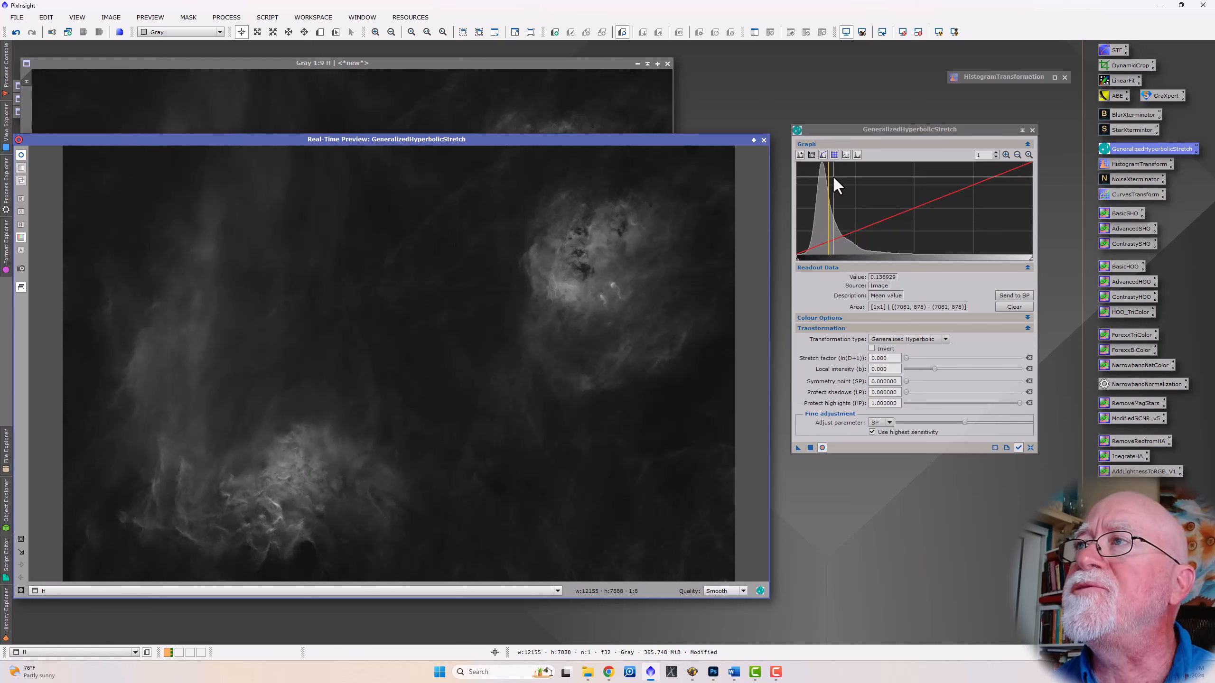
{"action": "left_click", "coordinate": [1009, 296]}
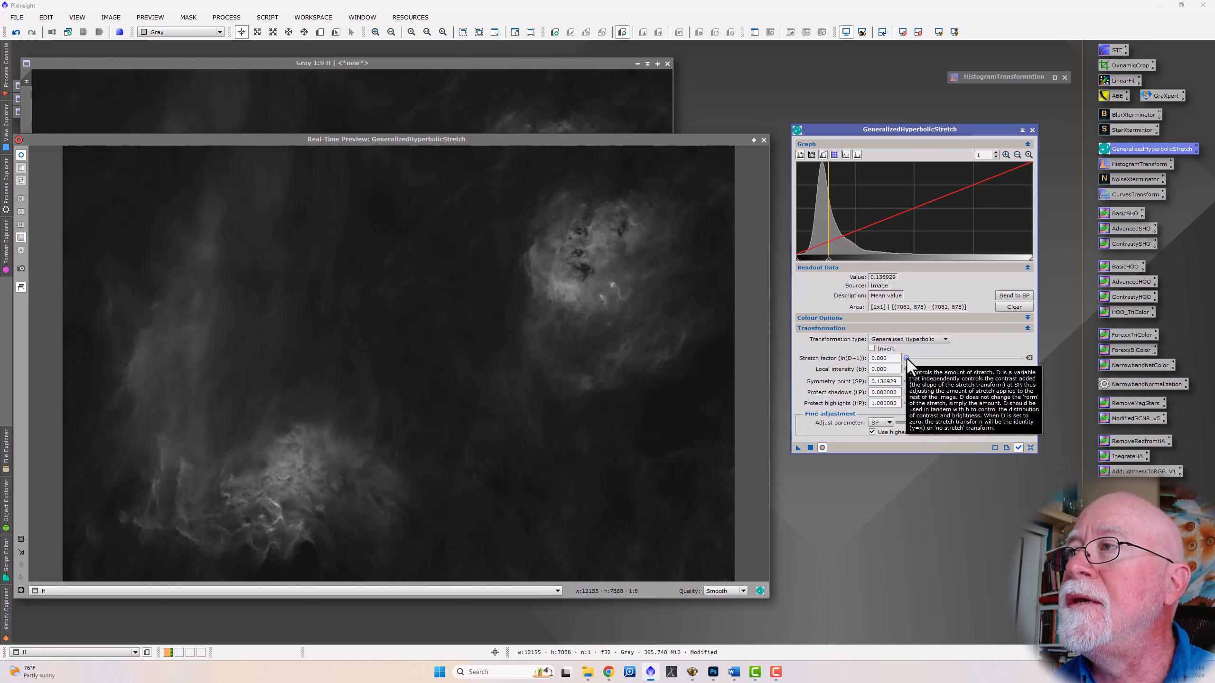
{"action": "left_click_drag", "start_coordinate": [906, 359], "coordinate": [914, 357]}
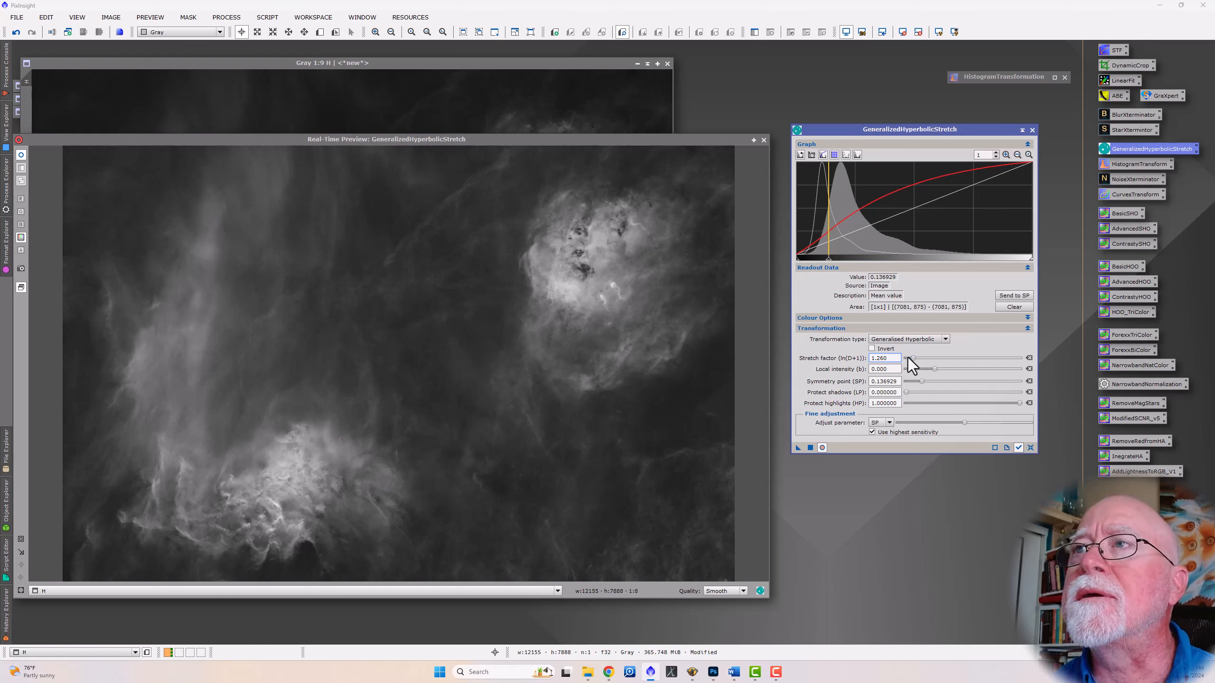
{"action": "left_click", "coordinate": [809, 448]}
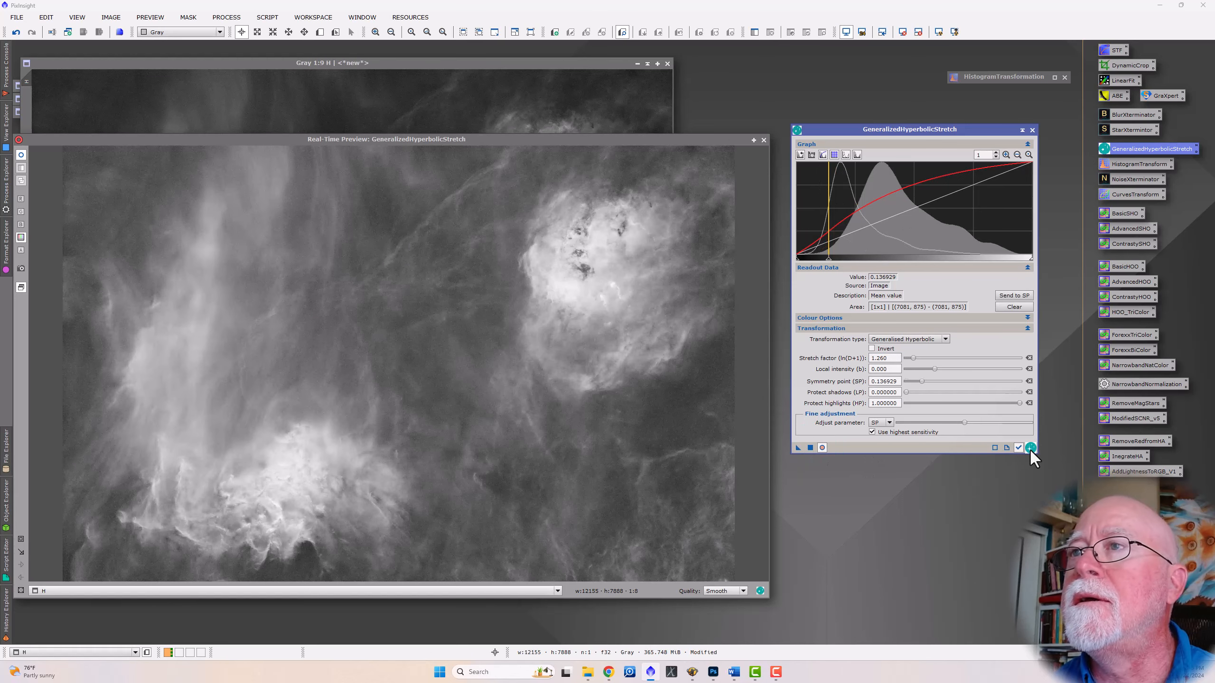
{"action": "left_click", "coordinate": [1031, 450]}
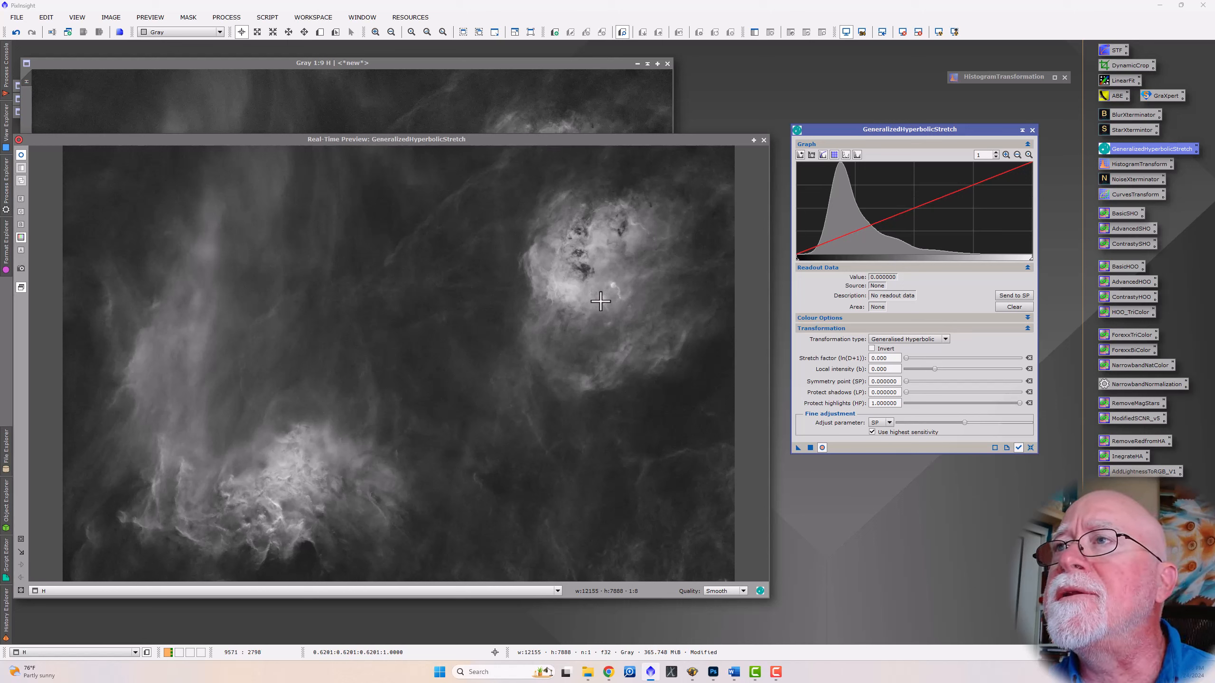
- Apply a second hyperbolic stretch to H with sampled symmetry point 0.251214, stretch factor 0.420 and highlight protection 0.61
{"action": "left_click", "coordinate": [471, 63]}
{"action": "mouse_move", "coordinate": [469, 60]}
{"action": "left_mouse_down"}
{"action": "mouse_move", "coordinate": [493, 56]}
{"action": "mouse_move", "coordinate": [480, 50]}
{"action": "left_mouse_up"}
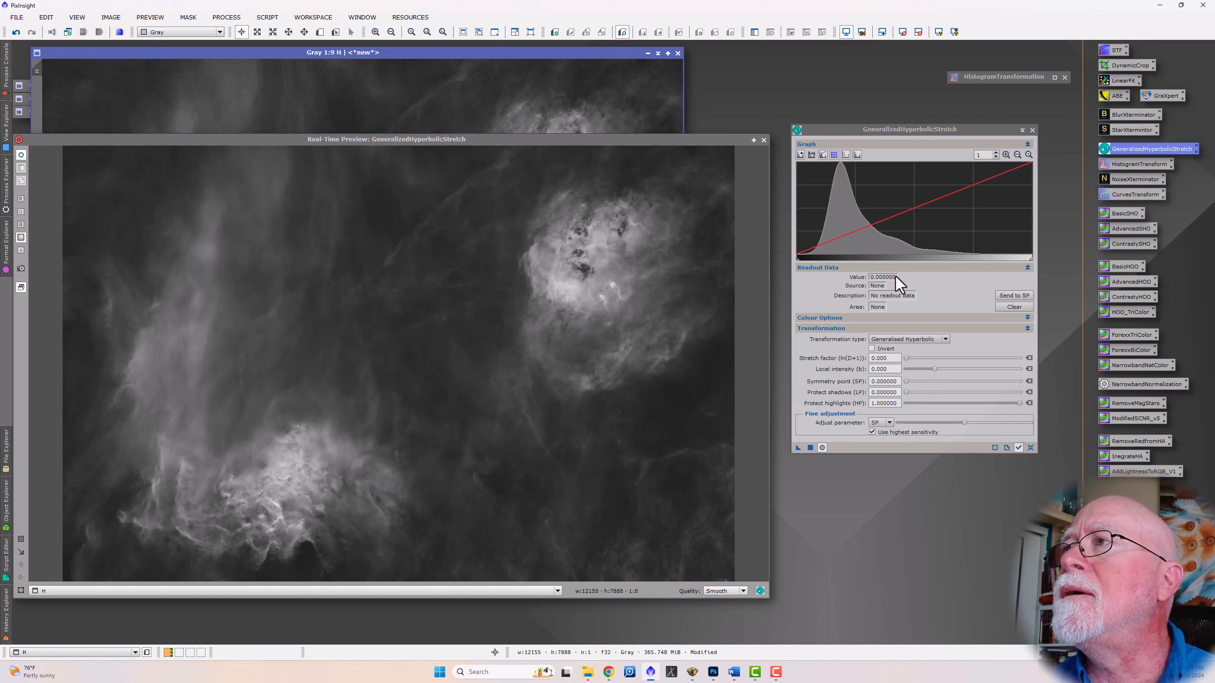
{"action": "left_click", "coordinate": [1030, 448]}
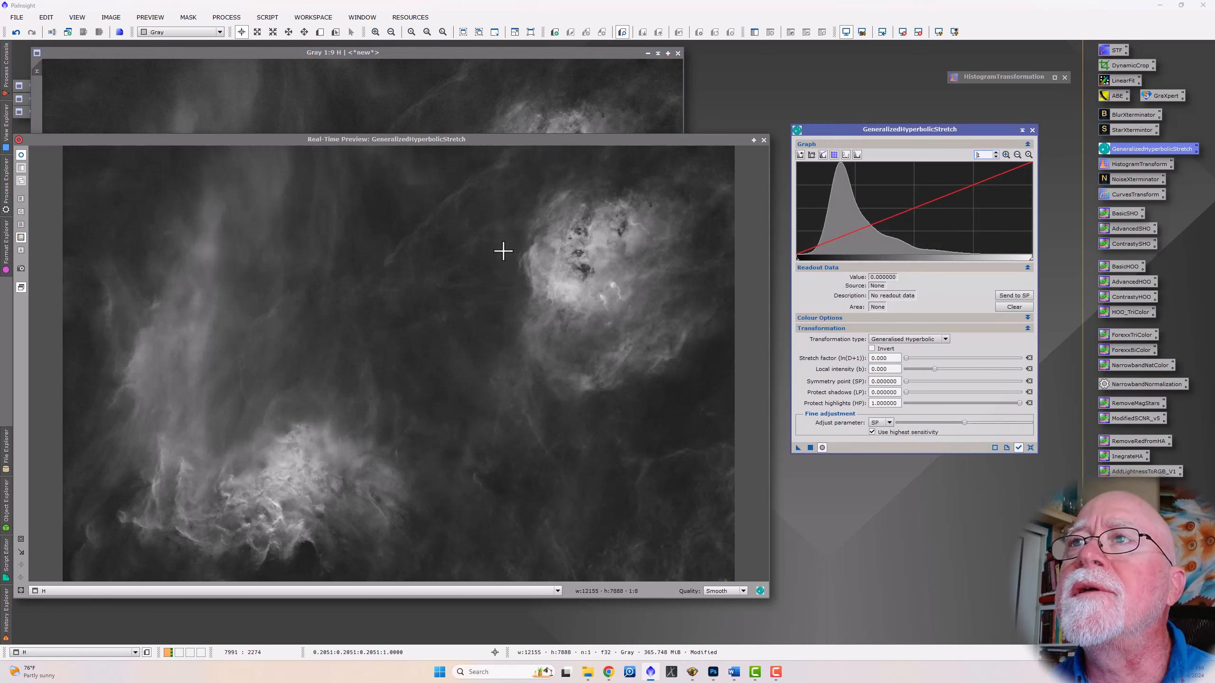
{"action": "left_click", "coordinate": [424, 225]}
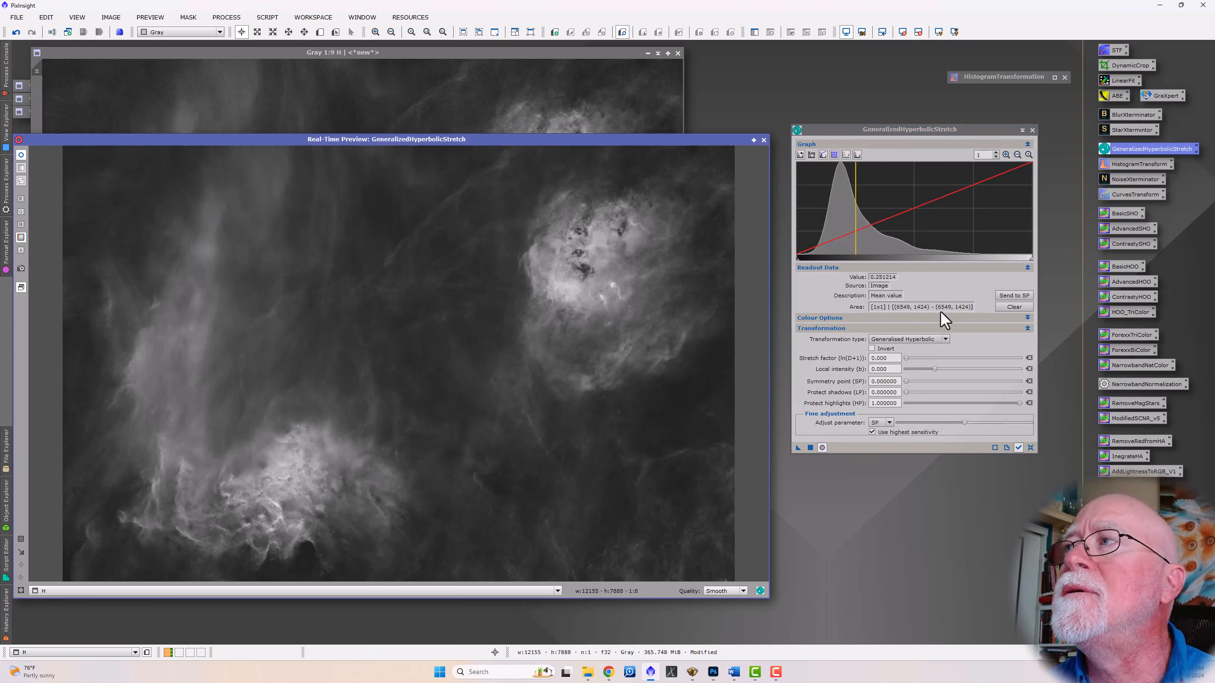
{"action": "left_click", "coordinate": [1006, 298]}
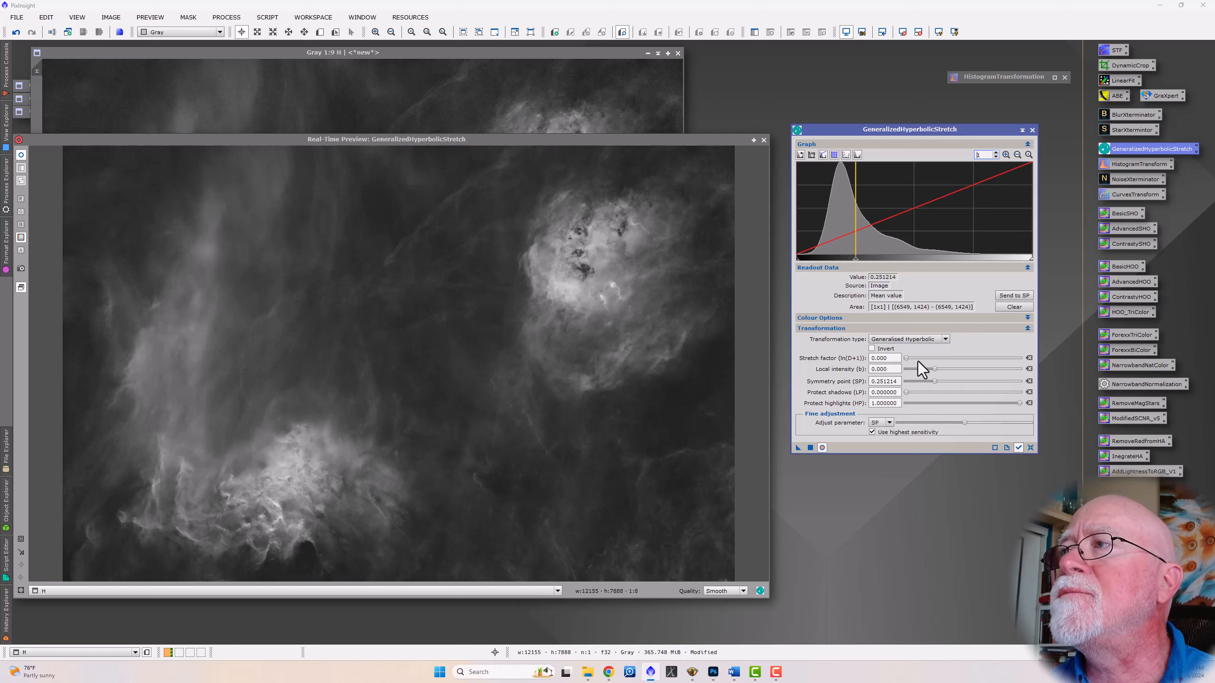
{"action": "left_click_drag", "start_coordinate": [905, 360], "coordinate": [907, 358]}
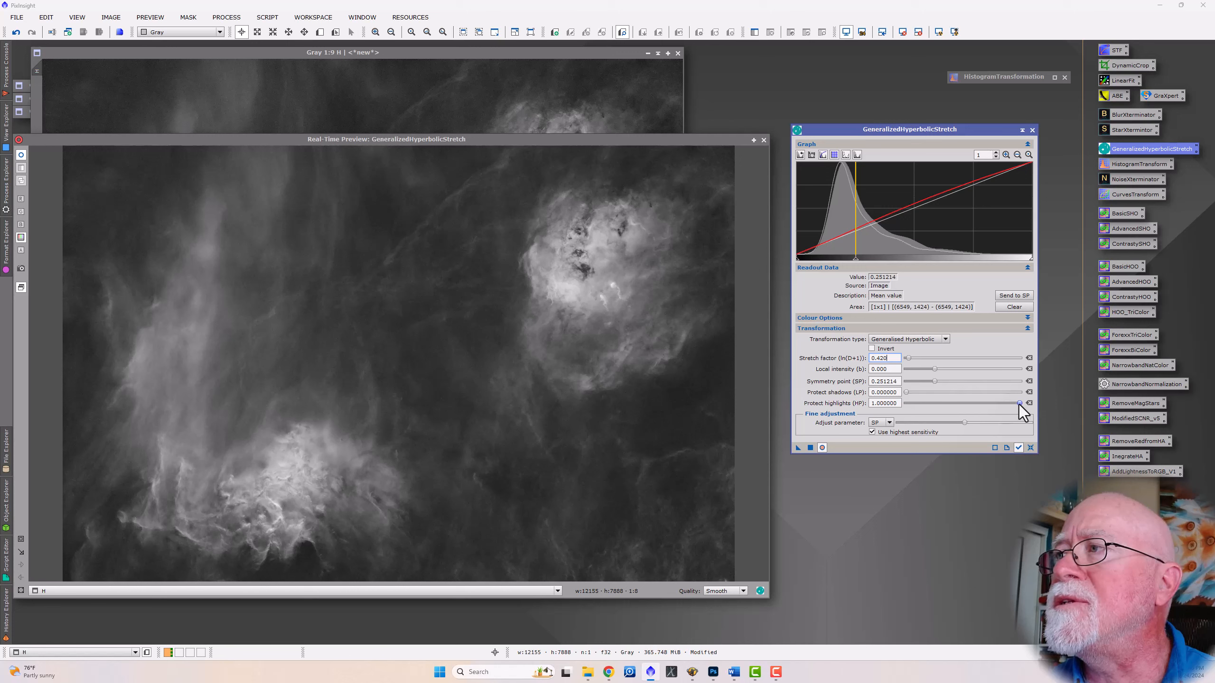
{"action": "left_click_drag", "start_coordinate": [1019, 404], "coordinate": [973, 402]}
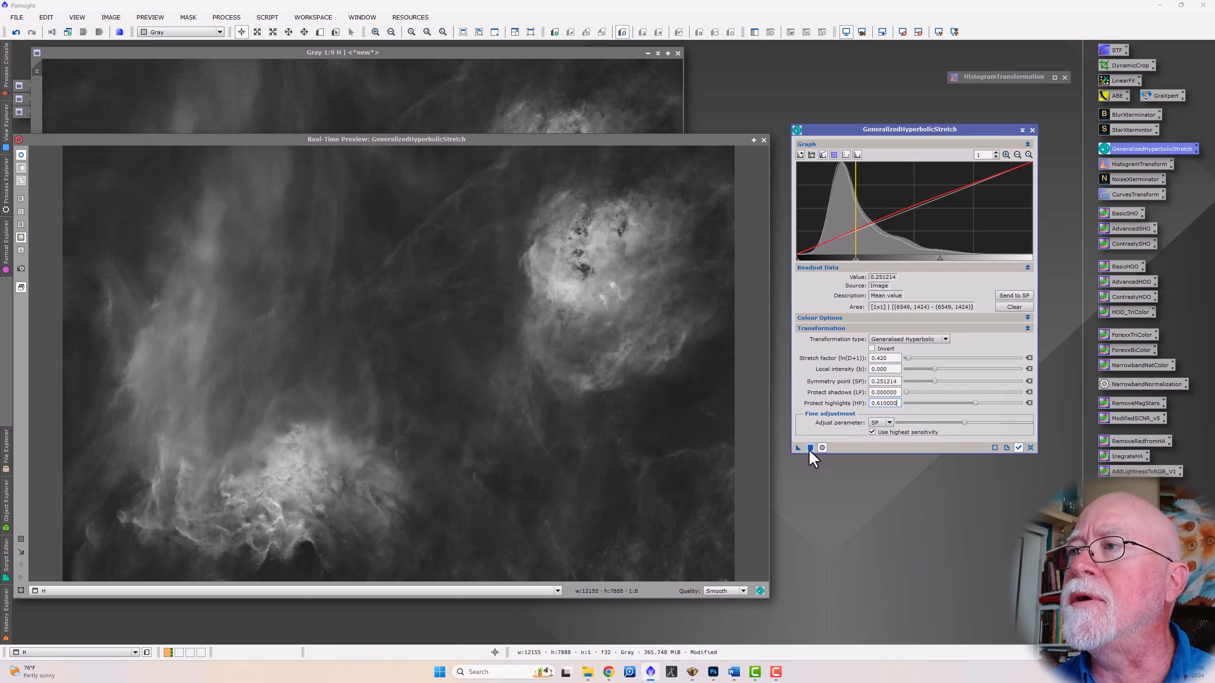
{"action": "left_click", "coordinate": [1019, 447]}
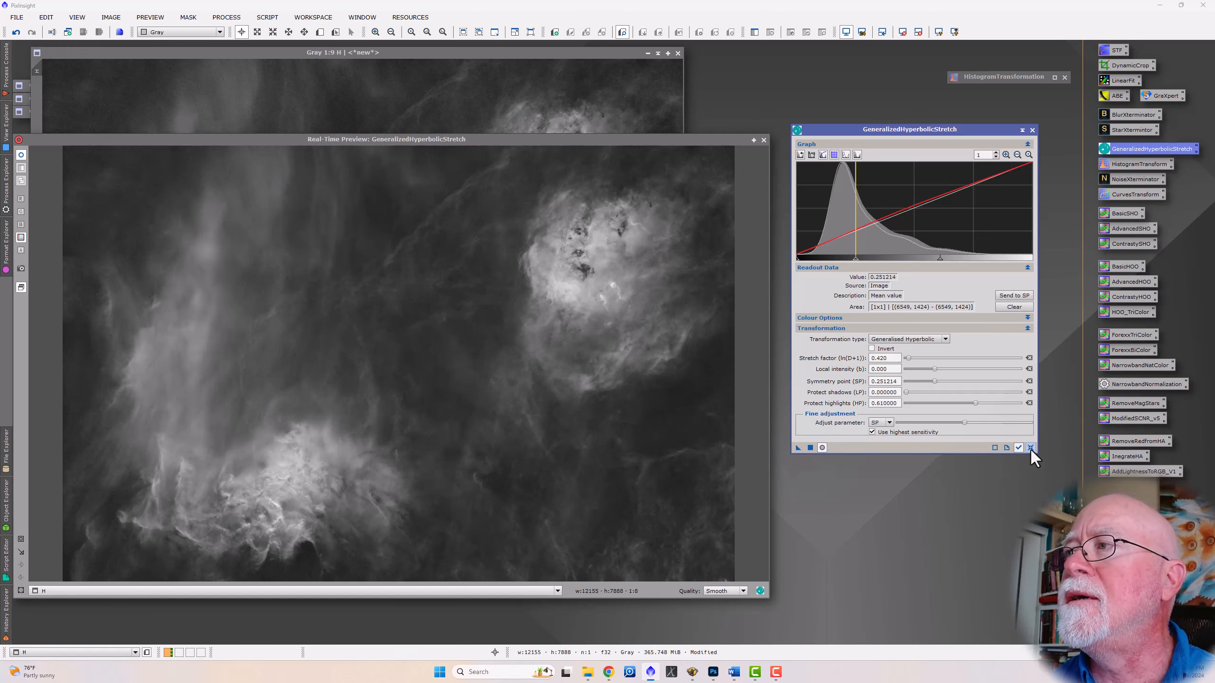
- Close the real-time preview, park the collapsed GeneralizedHyperbolicStretch below HistogramTransformation and move the H image clear of the collapsed images
{"action": "left_click", "coordinate": [1022, 130]}
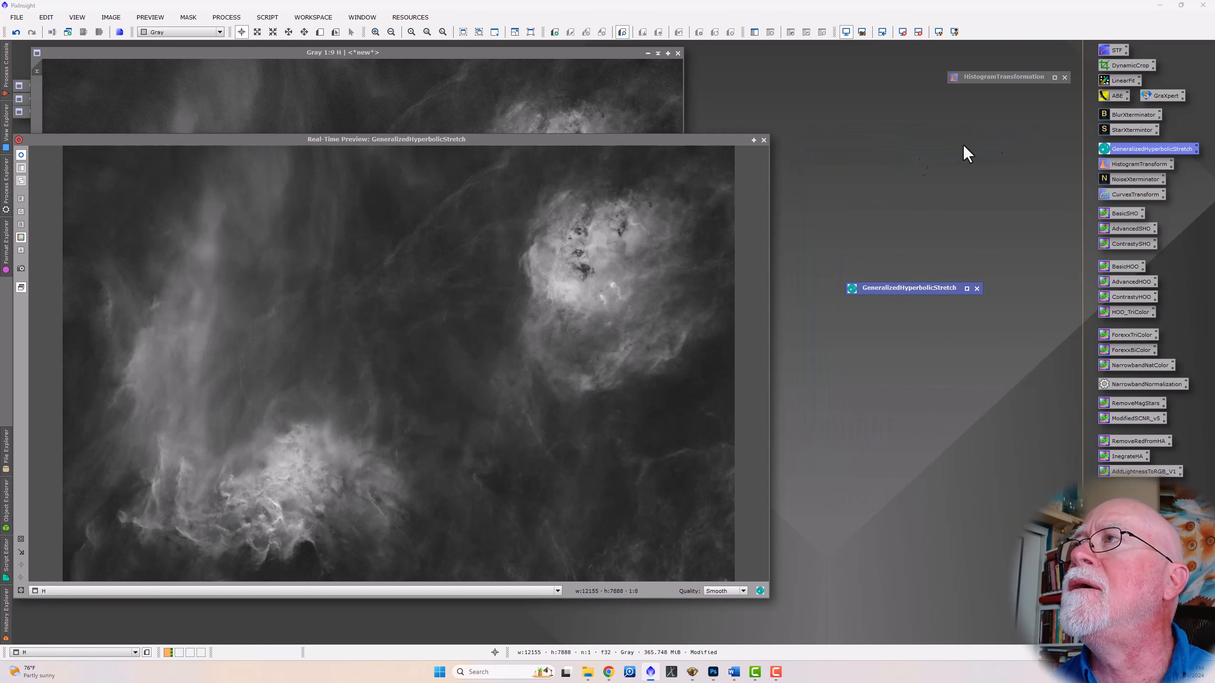
{"action": "left_click", "coordinate": [764, 140]}
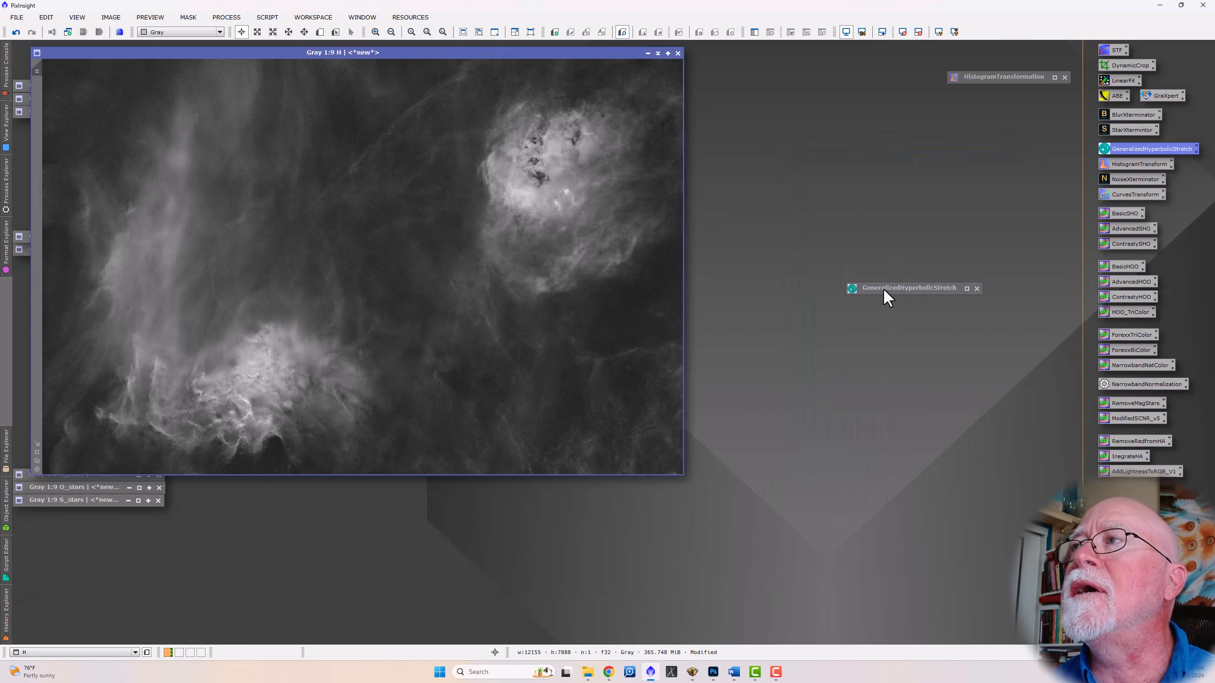
{"action": "left_click_drag", "start_coordinate": [883, 290], "coordinate": [971, 93]}
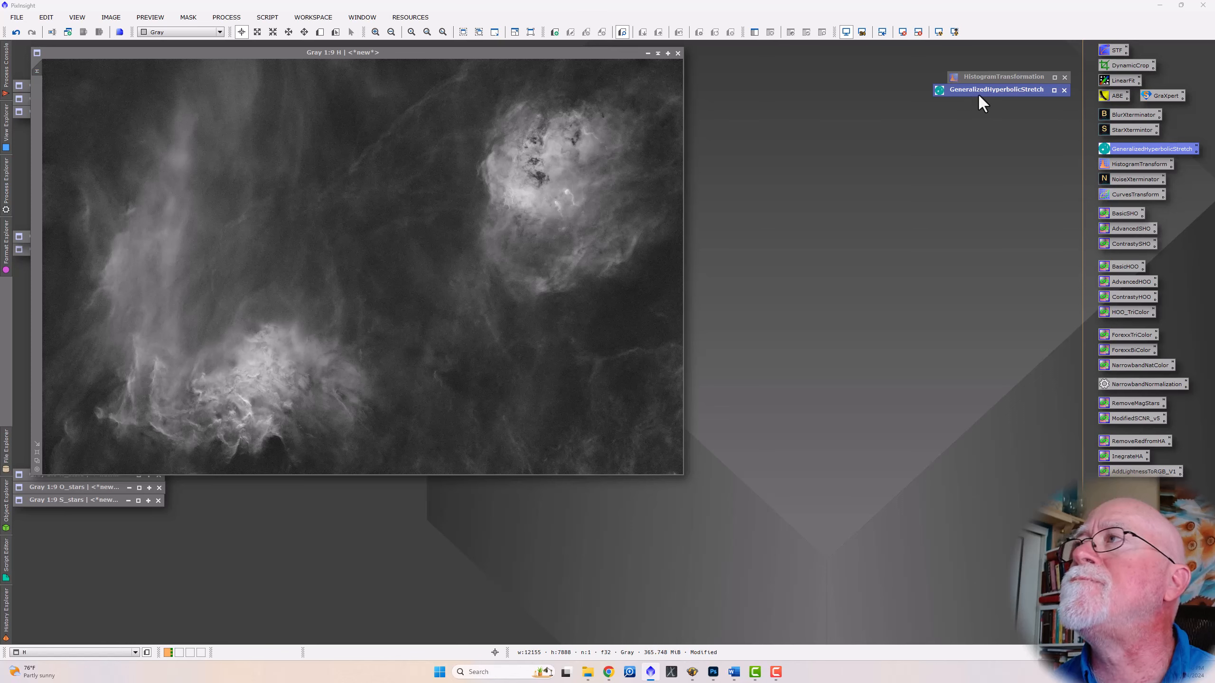
{"action": "left_click_drag", "start_coordinate": [541, 51], "coordinate": [684, 84]}
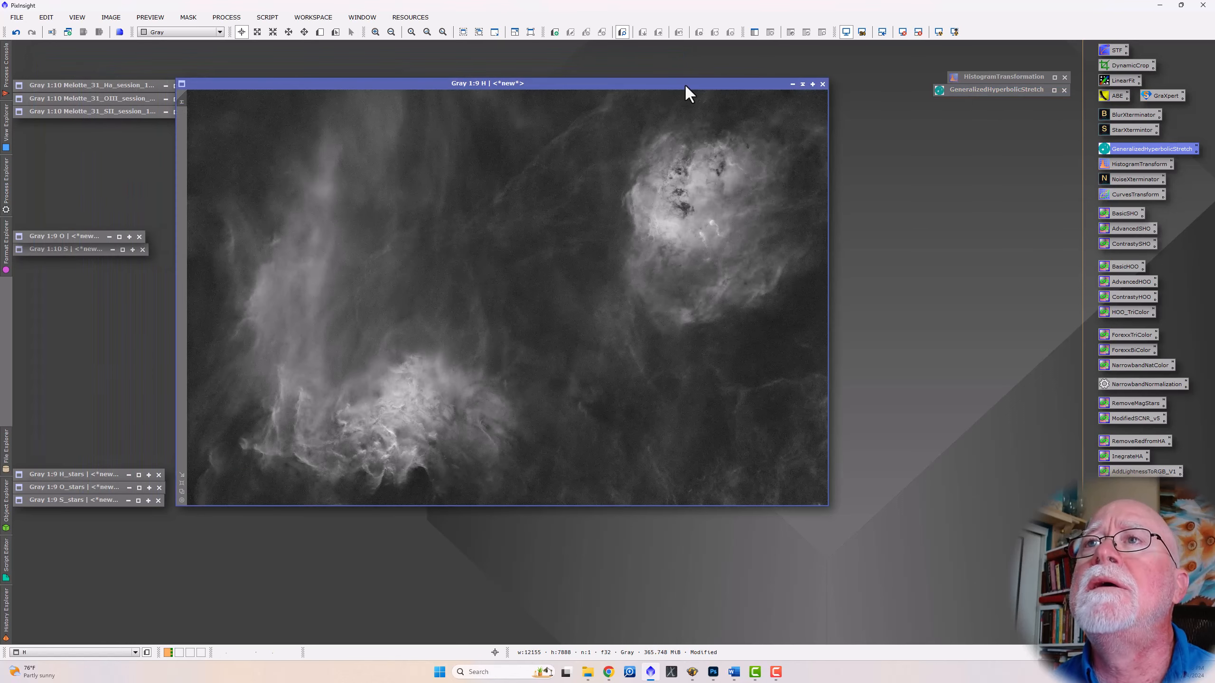
- Inspect the stretched H image up close, examining the dark background, the Tadpole region and the Flaming Star region
{"action": "scroll", "coordinate": [535, 205], "scroll_direction": "up", "scroll_amount": 7}
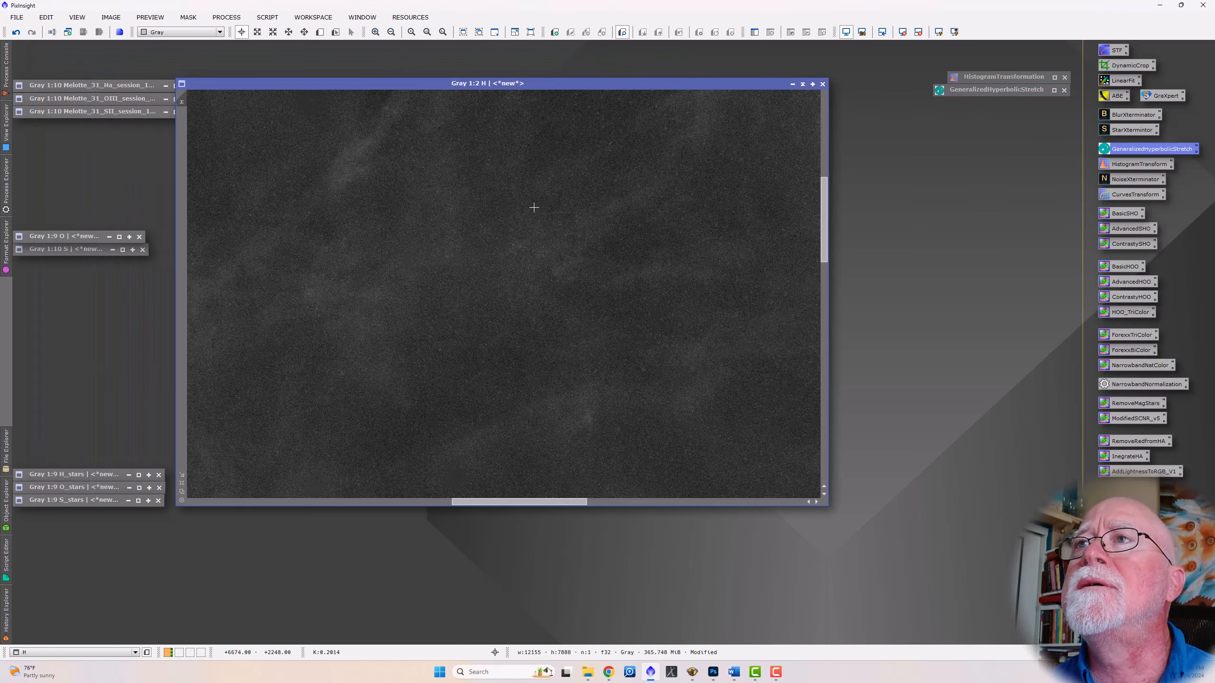
{"action": "scroll", "coordinate": [534, 207], "scroll_direction": "down", "scroll_amount": 3}
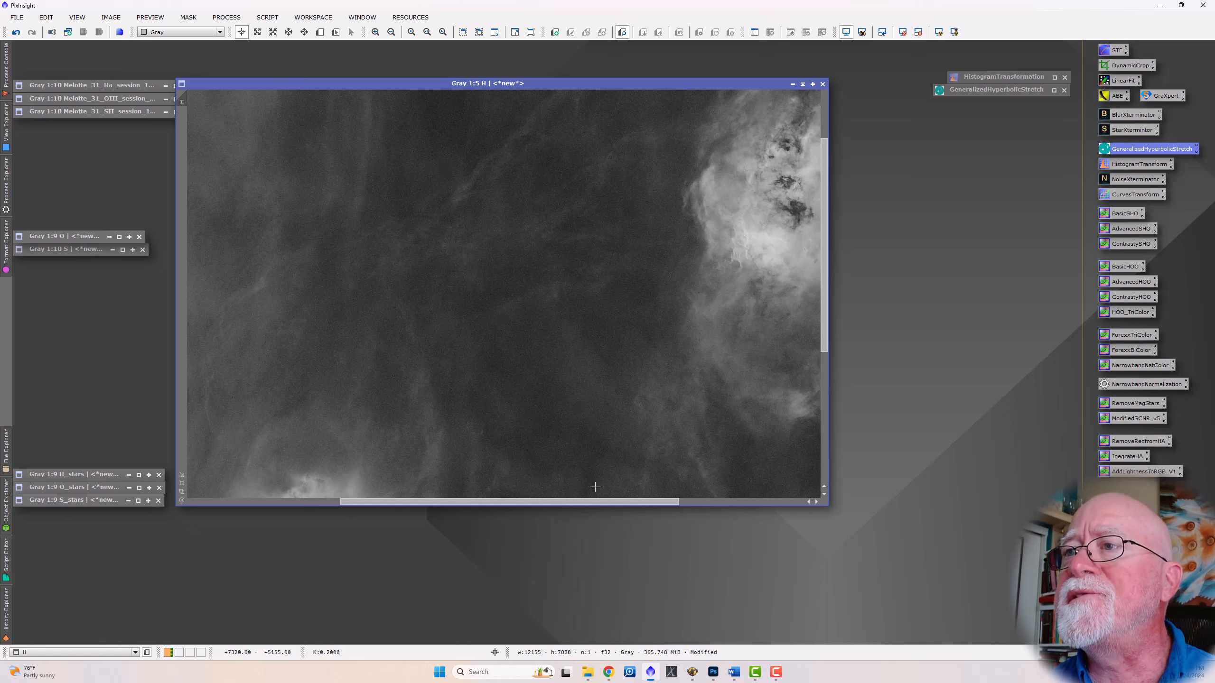
{"action": "left_click_drag", "start_coordinate": [594, 500], "coordinate": [691, 508]}
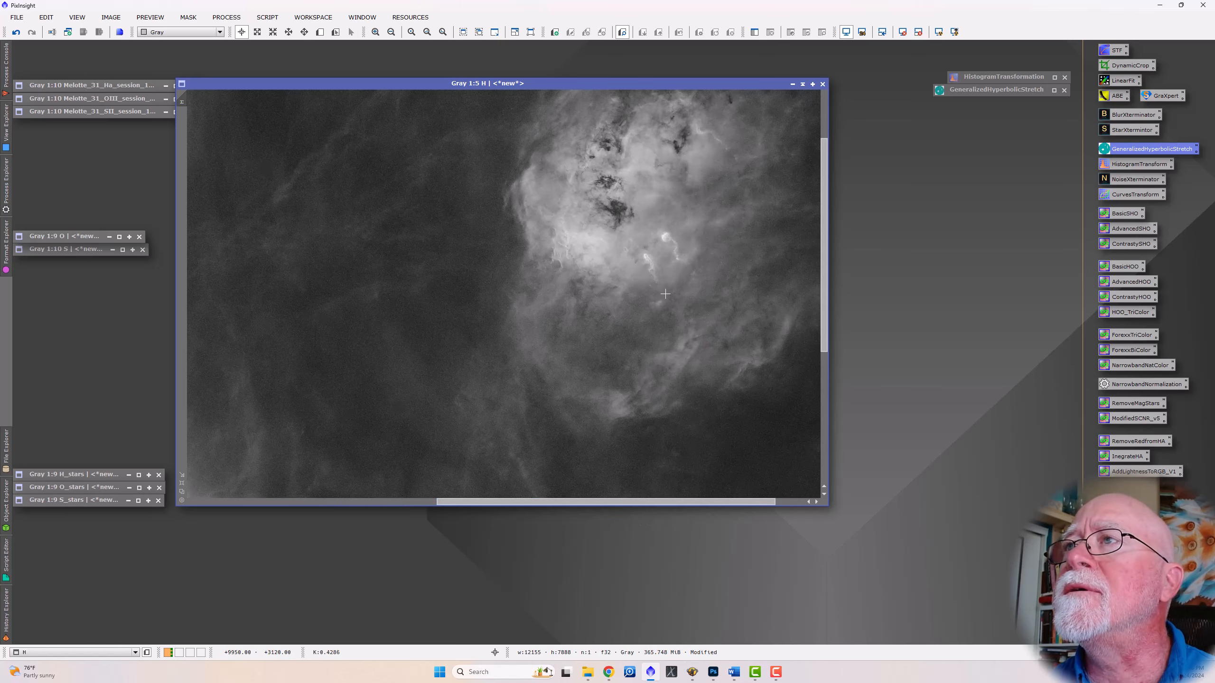
{"action": "scroll", "coordinate": [665, 293], "scroll_direction": "up", "scroll_amount": 4}
{"action": "scroll", "coordinate": [665, 250], "scroll_direction": "down", "scroll_amount": 2}
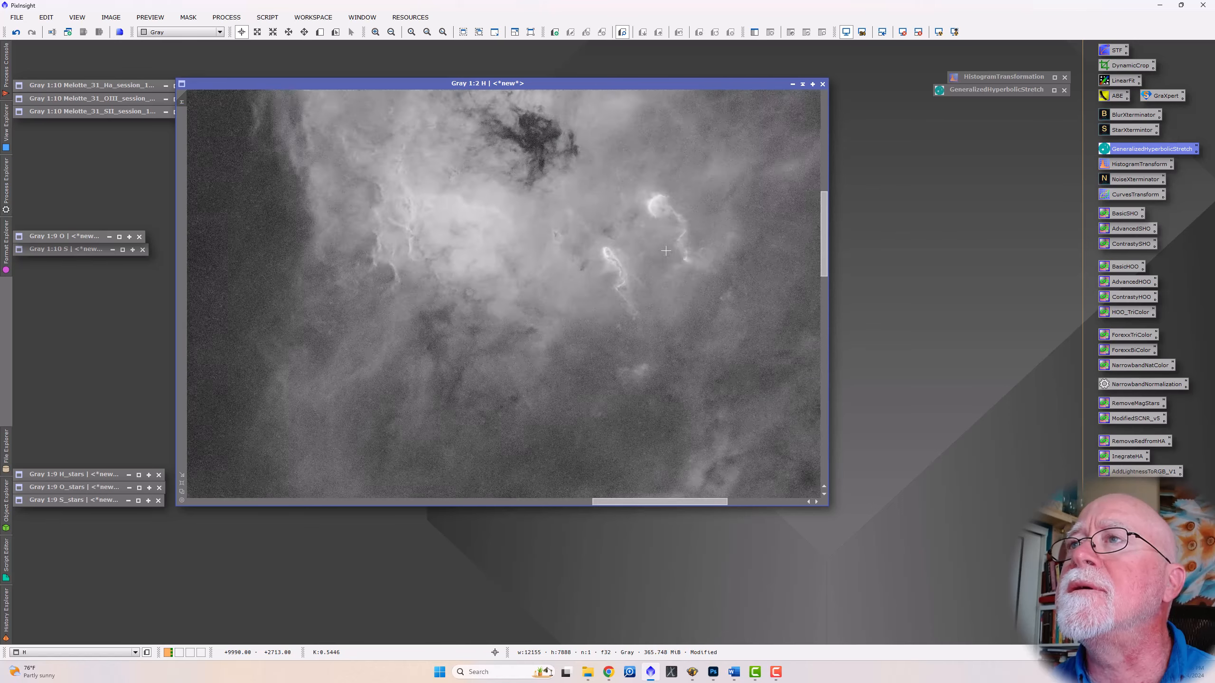
{"action": "scroll", "coordinate": [512, 242], "scroll_direction": "up", "scroll_amount": 2}
{"action": "scroll", "coordinate": [511, 243], "scroll_direction": "down", "scroll_amount": 6}
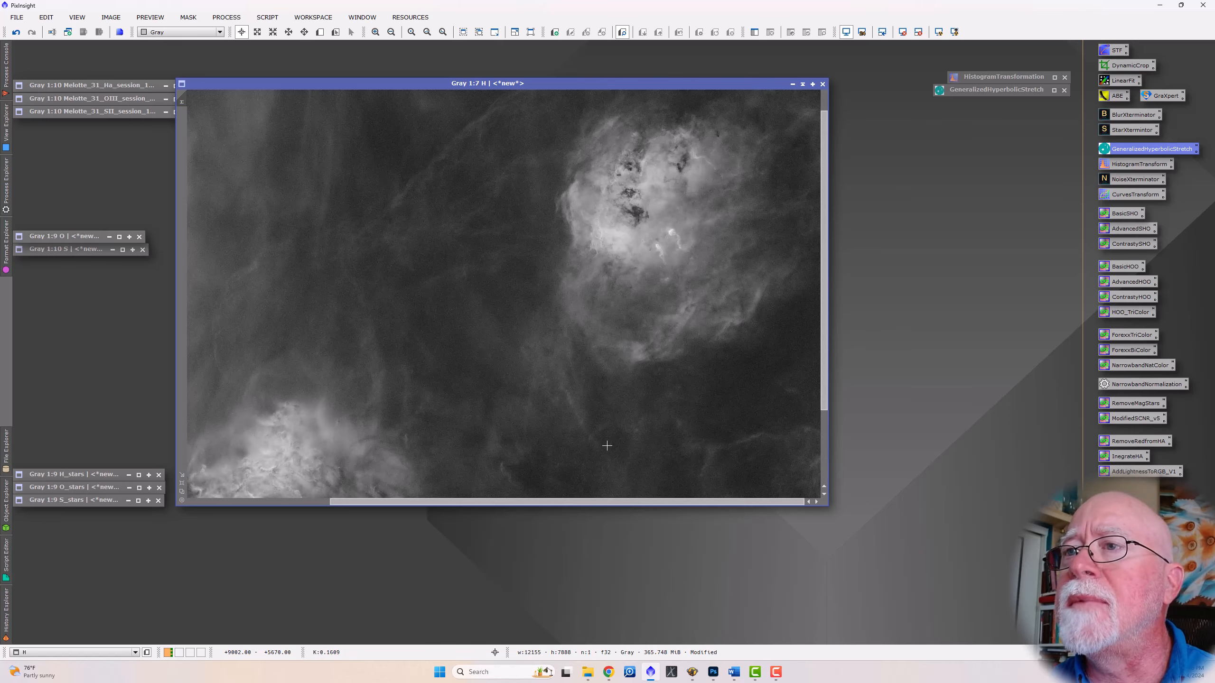
{"action": "scroll", "coordinate": [510, 474], "scroll_direction": "up", "scroll_amount": 4}
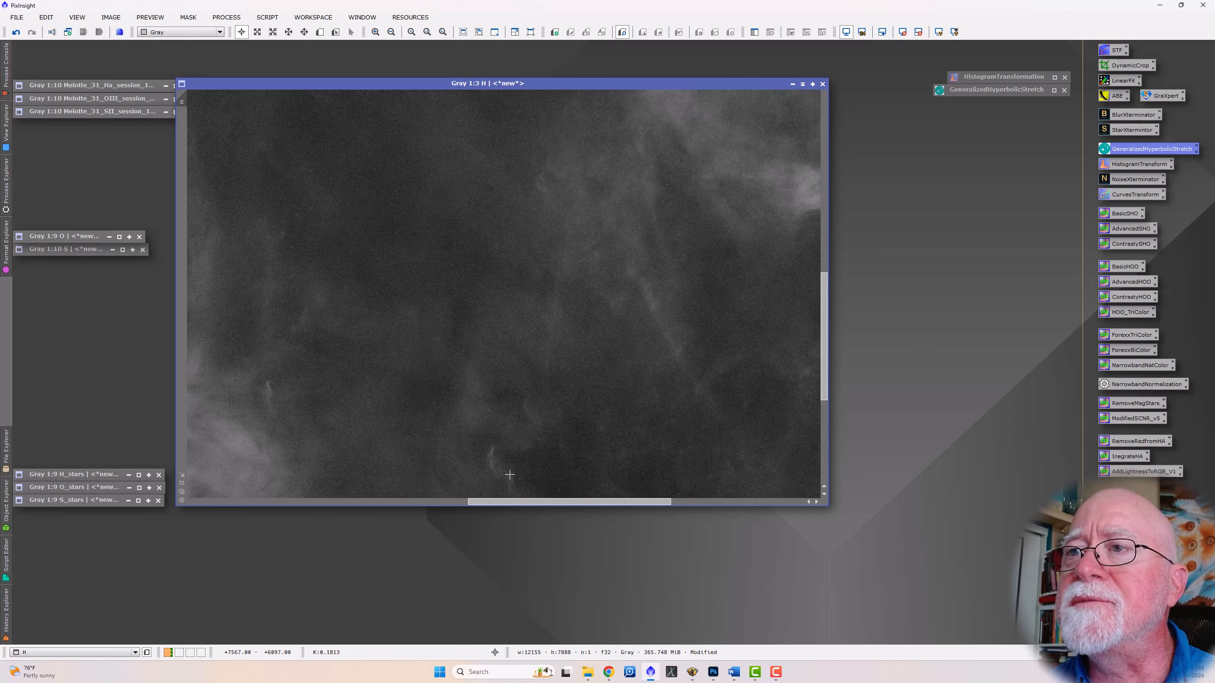
{"action": "left_click_drag", "start_coordinate": [824, 342], "coordinate": [816, 380]}
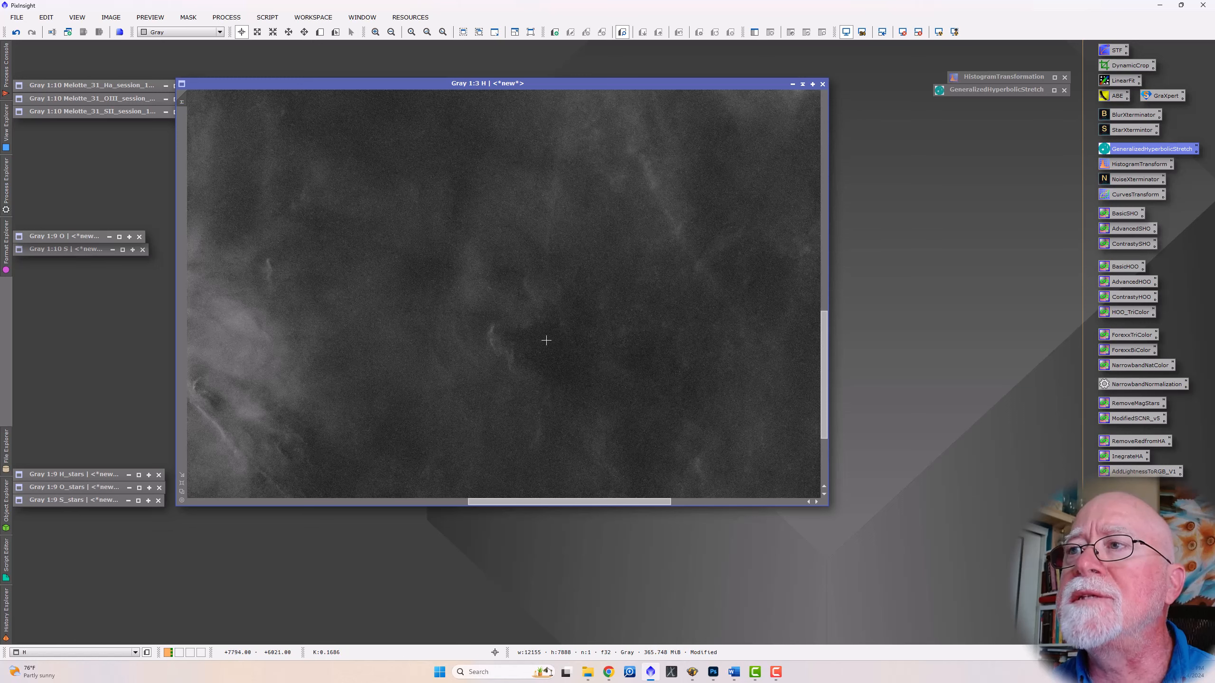
{"action": "left_click_drag", "start_coordinate": [598, 501], "coordinate": [437, 499]}
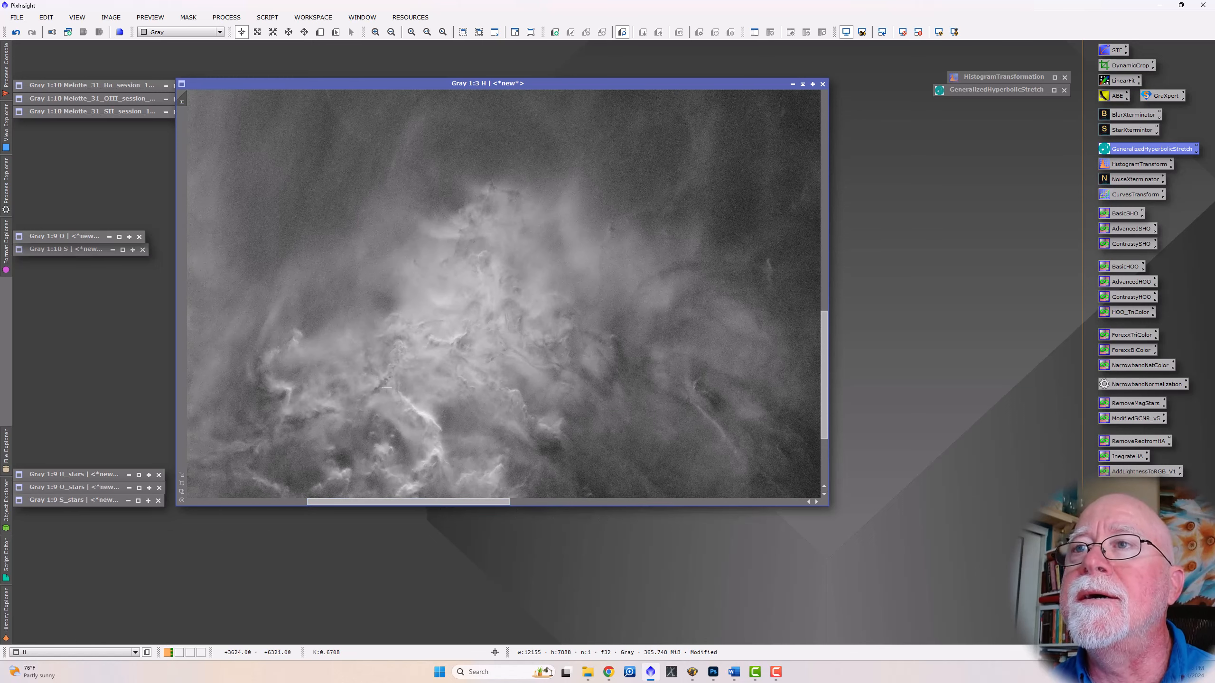
{"action": "left_click_drag", "start_coordinate": [823, 357], "coordinate": [825, 391]}
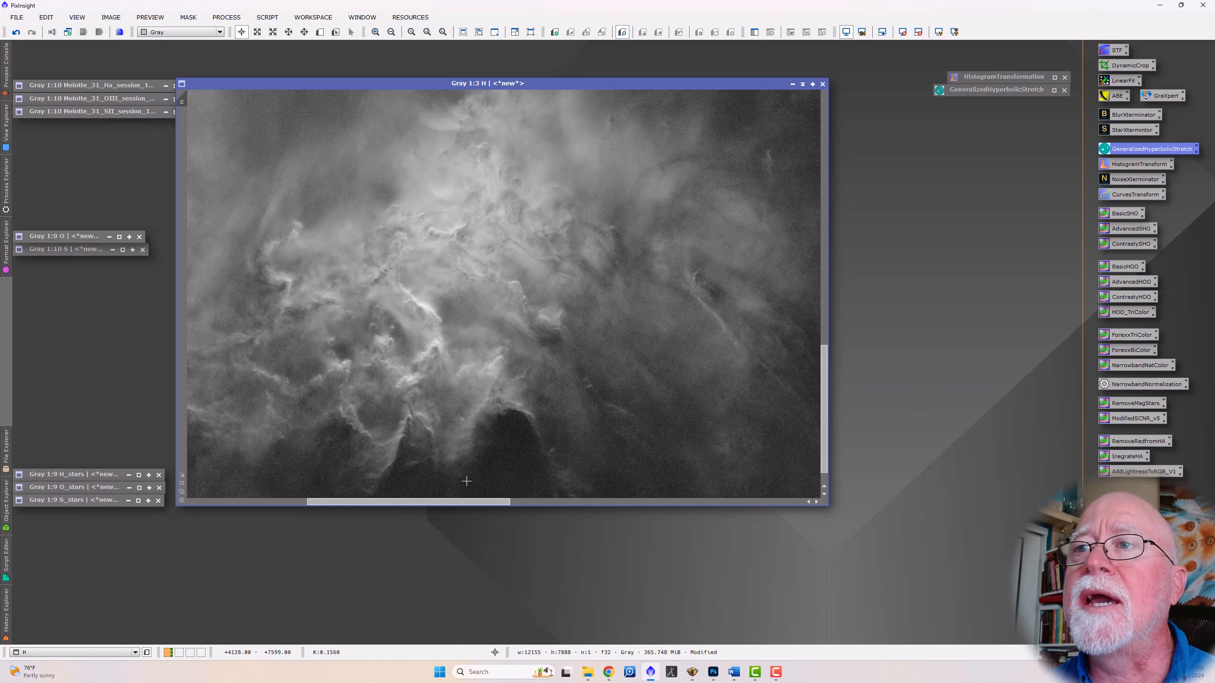
{"action": "left_click_drag", "start_coordinate": [467, 500], "coordinate": [392, 501]}
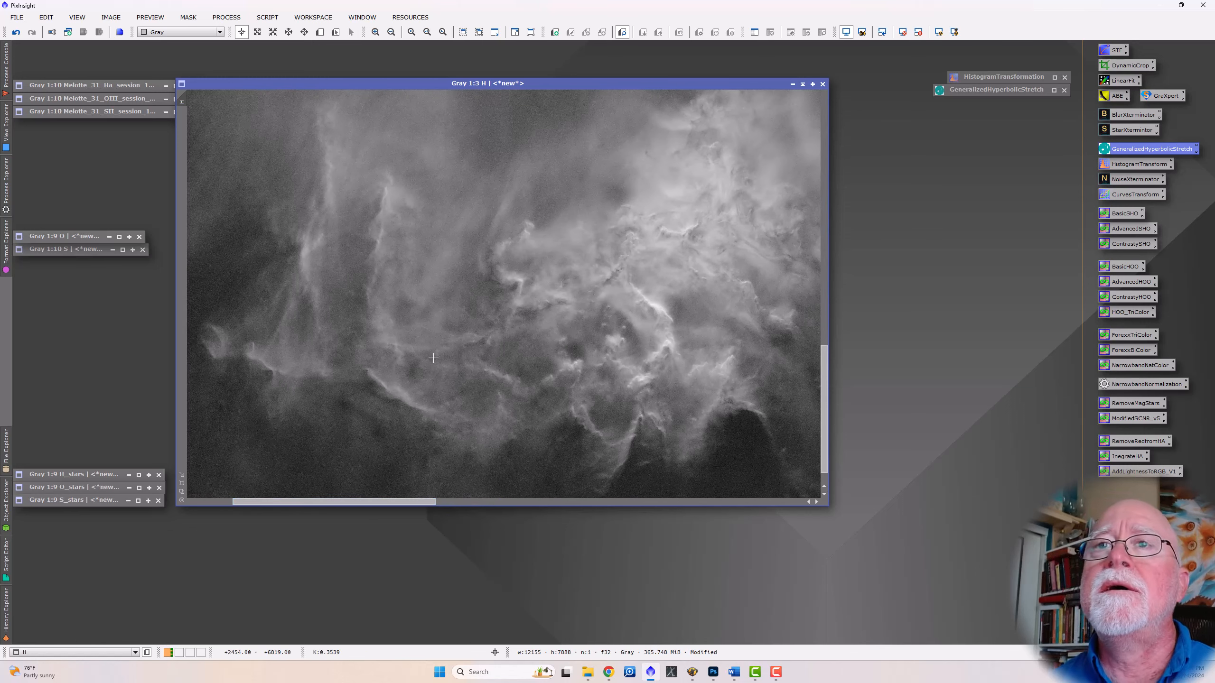
{"action": "scroll", "coordinate": [434, 358], "scroll_direction": "down", "scroll_amount": 7}
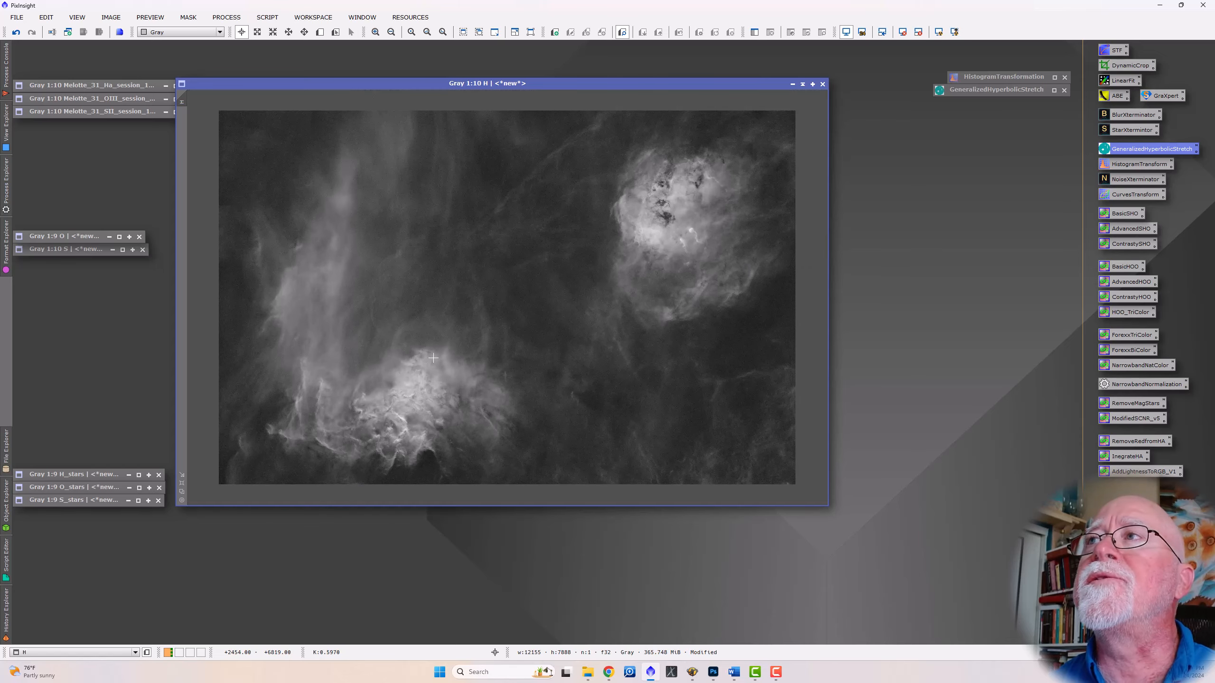
{"action": "scroll", "coordinate": [433, 357], "scroll_direction": "up", "scroll_amount": 1}
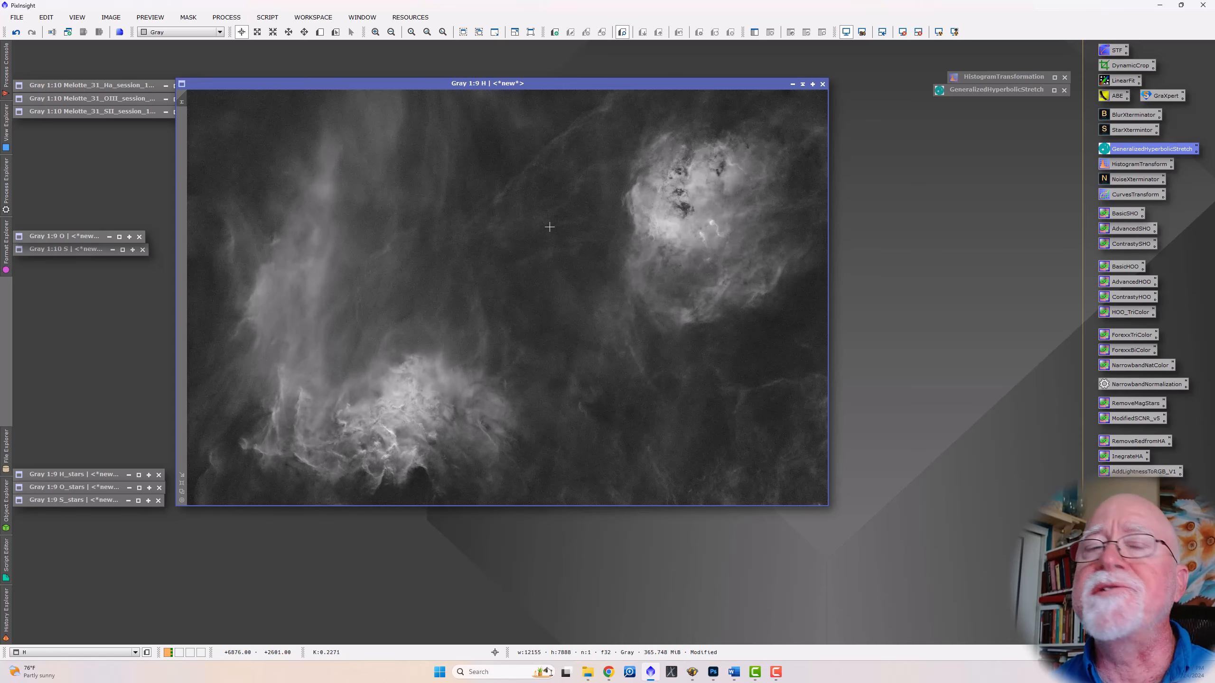
- Collapse the H image, expand O and open HistogramTransformation on O with its real-time preview showing
{"action": "left_click", "coordinate": [803, 84]}
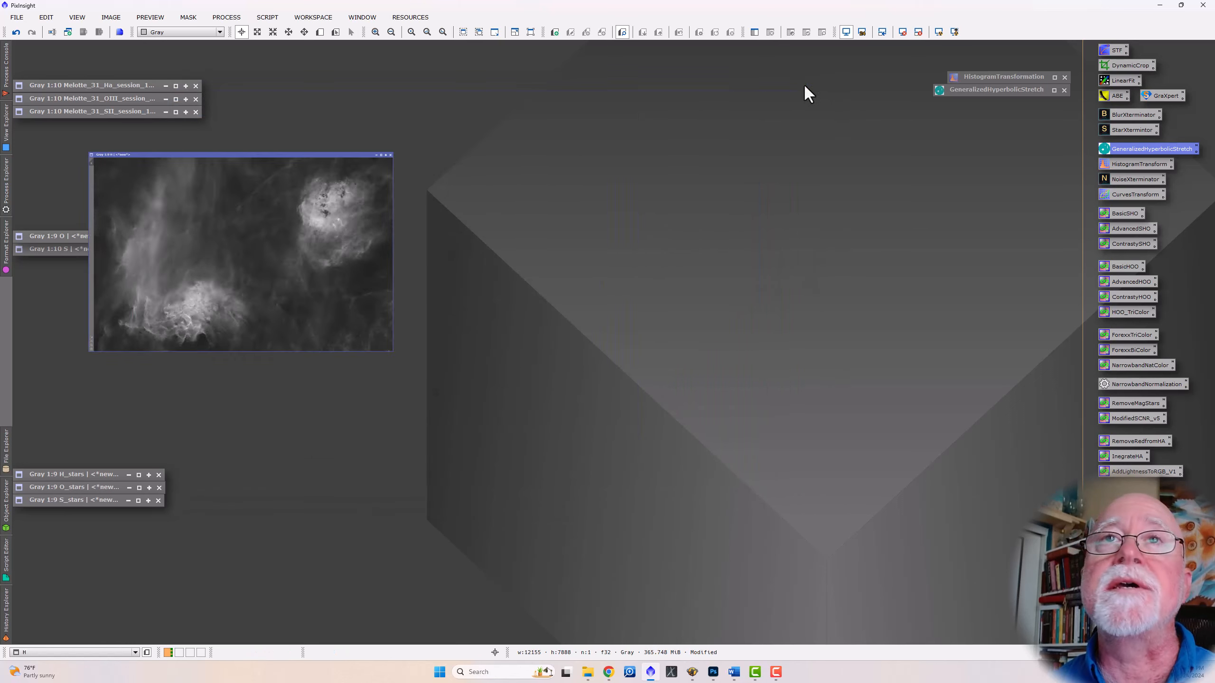
{"action": "double_click", "coordinate": [89, 236]}
{"action": "double_click", "coordinate": [1003, 77]}
{"action": "left_click", "coordinate": [894, 413]}
{"action": "left_click", "coordinate": [911, 471]}
{"action": "left_click", "coordinate": [771, 472]}
- Apply a midtones stretch to O and a second histogram pass that raises its shadows point, resetting the settings after each
{"action": "left_click_drag", "start_coordinate": [894, 383], "coordinate": [783, 383]}
{"action": "left_click_drag", "start_coordinate": [746, 471], "coordinate": [622, 115]}
{"action": "left_click", "coordinate": [1042, 472]}
{"action": "left_click_drag", "start_coordinate": [744, 383], "coordinate": [816, 384]}
{"action": "left_click", "coordinate": [758, 471]}
{"action": "left_click", "coordinate": [1041, 471]}
- Apply a third histogram pass to O with lowered midtones and a slightly raised shadows point, reset it and collapse HistogramTransformation
{"action": "left_click_drag", "start_coordinate": [930, 383], "coordinate": [887, 385]}
{"action": "left_click_drag", "start_coordinate": [745, 383], "coordinate": [770, 387]}
{"action": "left_click", "coordinate": [759, 471]}
{"action": "left_click", "coordinate": [1041, 471]}
{"action": "left_click", "coordinate": [1033, 106]}
- Open GeneralizedHyperbolicStretch beside the O image and start its real-time preview
{"action": "double_click", "coordinate": [996, 90]}
{"action": "left_click_drag", "start_coordinate": [576, 72], "coordinate": [653, 99]}
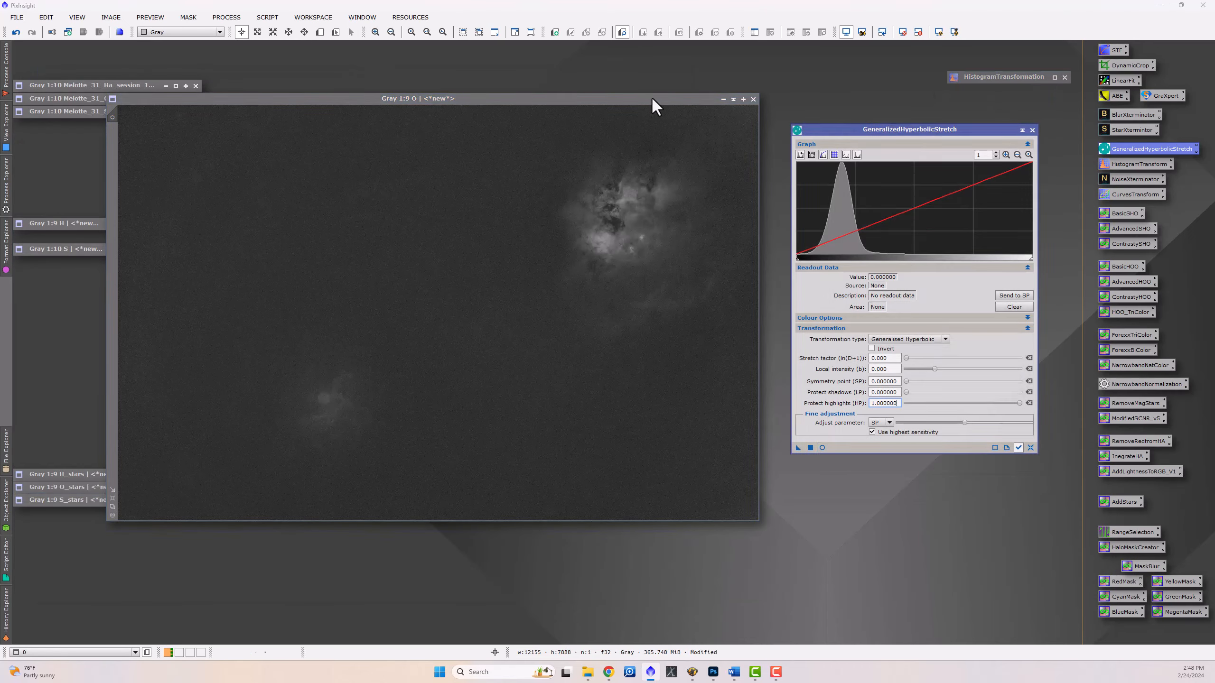
{"action": "left_click", "coordinate": [822, 448]}
- Apply a hyperbolic stretch to O around a sampled symmetry point, and collapse GeneralizedHyperbolicStretch and the O image
{"action": "left_click", "coordinate": [1011, 296]}
{"action": "left_click_drag", "start_coordinate": [797, 447], "coordinate": [669, 120]}
{"action": "left_click", "coordinate": [1030, 448]}
{"action": "left_click_drag", "start_coordinate": [906, 358], "coordinate": [851, 384]}
{"action": "left_click", "coordinate": [1022, 130]}
{"action": "left_click", "coordinate": [723, 99]}
- Expand S and apply a previewed histogram stretch with shadows 0.18965517 and midtones 0.24177950, resetting HistogramTransformation
{"action": "double_click", "coordinate": [89, 249]}
{"action": "double_click", "coordinate": [1003, 76]}
{"action": "left_click", "coordinate": [893, 413]}
{"action": "left_click", "coordinate": [804, 494]}
{"action": "left_click", "coordinate": [771, 471]}
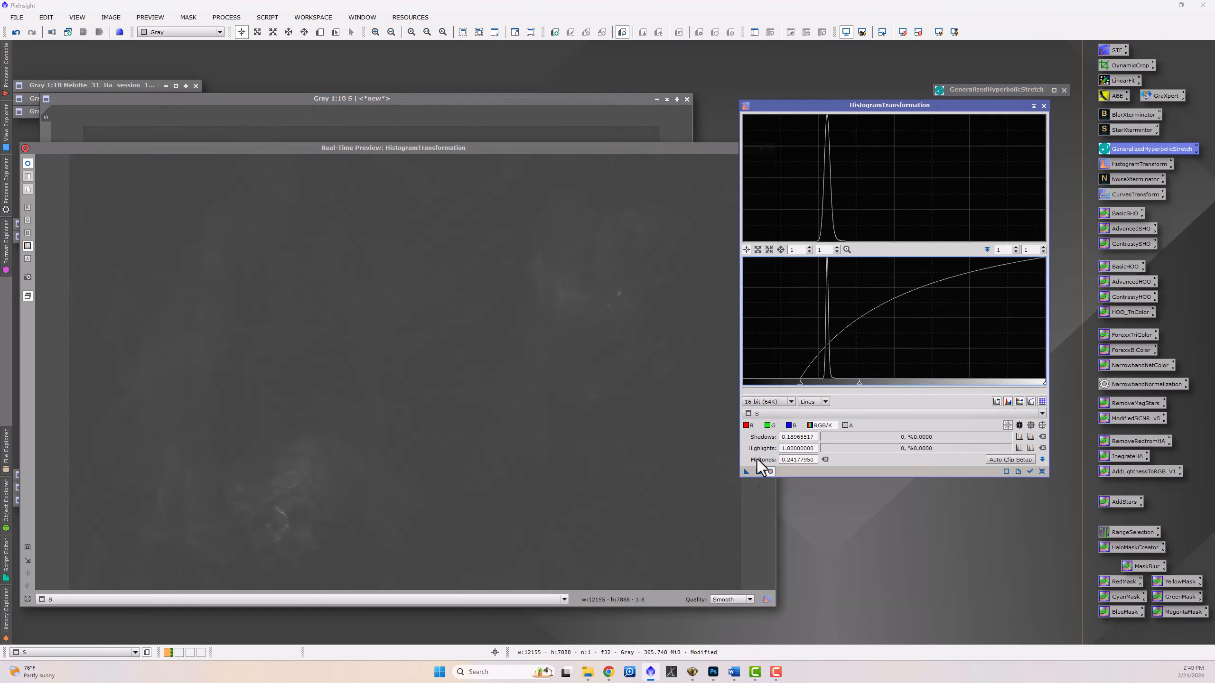
{"action": "left_click", "coordinate": [758, 471]}
{"action": "left_click", "coordinate": [1042, 471]}
- Apply two more histogram passes to S, one raising shadows and lowering midtones, one trimming shadows slightly, and close HistogramTransformation
{"action": "left_click_drag", "start_coordinate": [744, 383], "coordinate": [804, 384]}
{"action": "left_click_drag", "start_coordinate": [925, 384], "coordinate": [865, 384]}
{"action": "left_click", "coordinate": [758, 471]}
{"action": "left_click", "coordinate": [1041, 471]}
{"action": "left_click_drag", "start_coordinate": [744, 383], "coordinate": [748, 385]}
{"action": "left_click", "coordinate": [758, 471]}
{"action": "left_click", "coordinate": [1043, 106]}
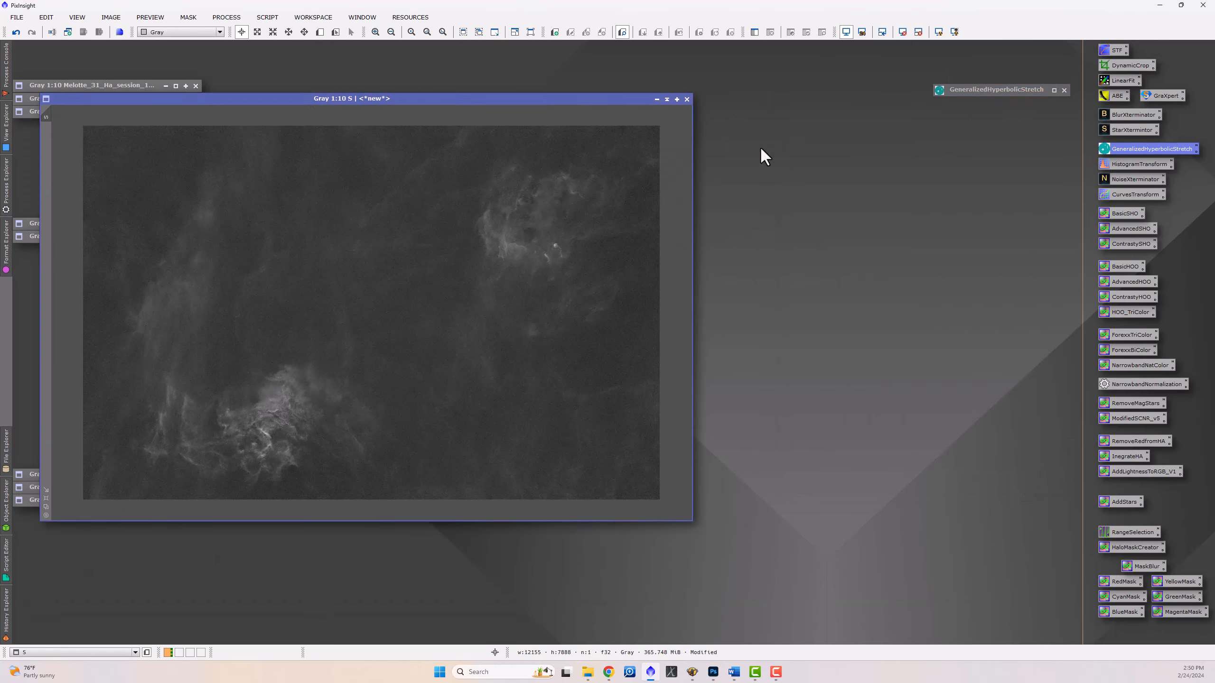
- Apply a hyperbolic stretch to S with sampled symmetry point 0.263983, stretch factor 1.260 and highlight protection 0.51, and close GeneralizedHyperbolicStretch
{"action": "double_click", "coordinate": [996, 90]}
{"action": "left_click", "coordinate": [1013, 295]}
{"action": "left_click", "coordinate": [822, 448]}
{"action": "left_click_drag", "start_coordinate": [906, 358], "coordinate": [914, 358]}
{"action": "left_click_drag", "start_coordinate": [1020, 404], "coordinate": [963, 404]}
{"action": "left_click_drag", "start_coordinate": [797, 447], "coordinate": [809, 449]}
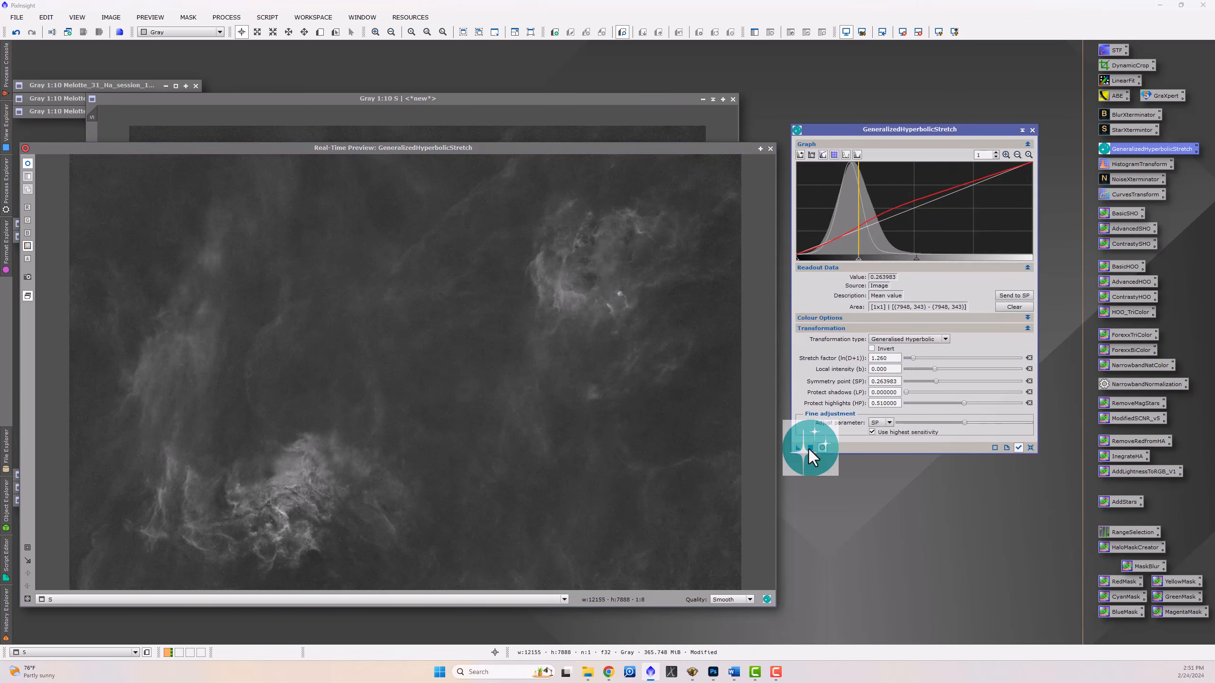
{"action": "left_click", "coordinate": [1031, 130]}
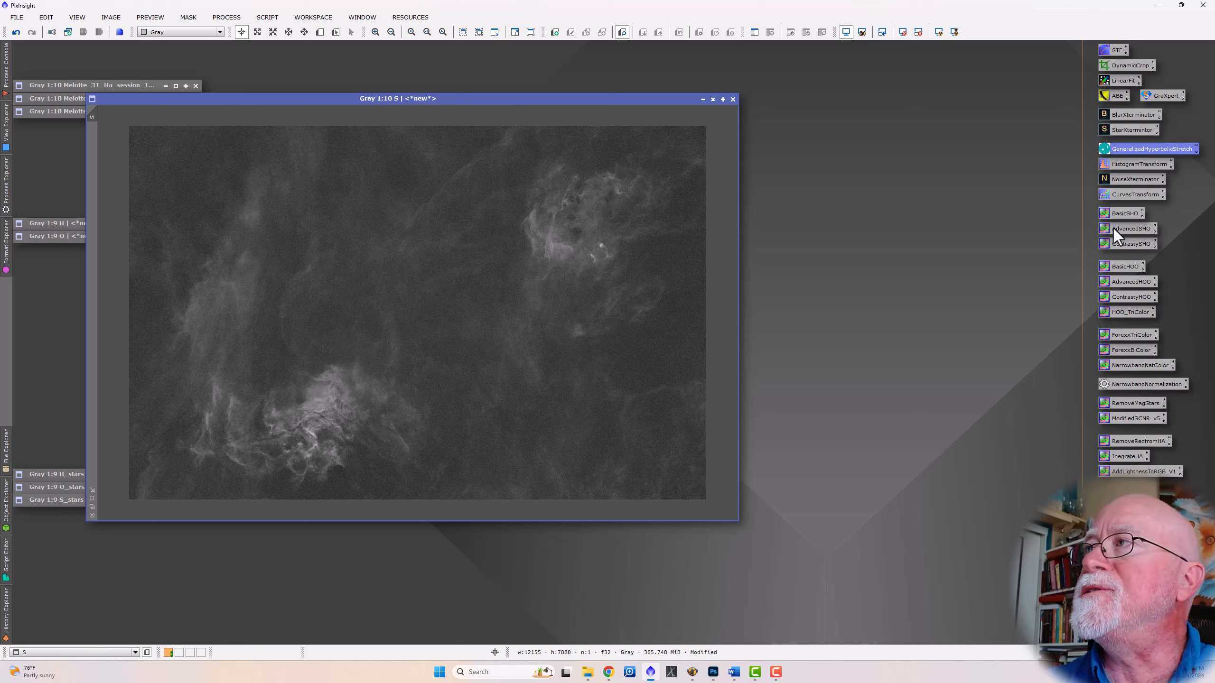
- Open CurvesTransformation beside S, anchor the curve near its midpoint and start the real-time preview
{"action": "double_click", "coordinate": [1129, 199]}
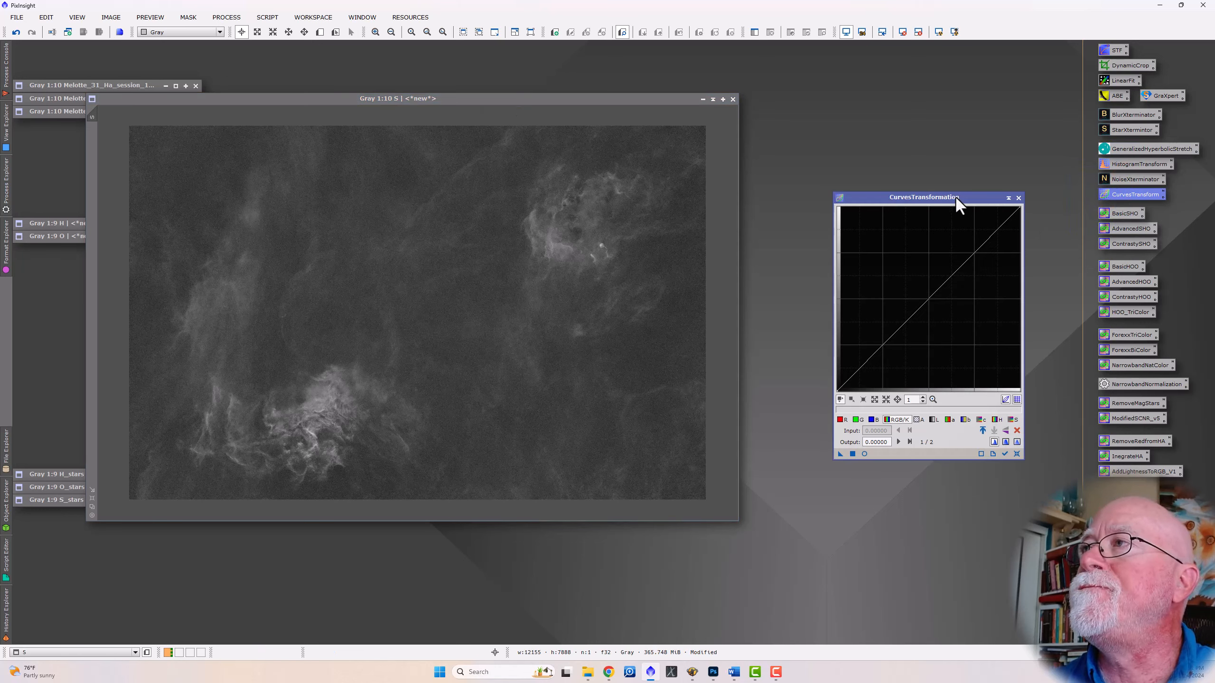
{"action": "left_click_drag", "start_coordinate": [943, 197], "coordinate": [905, 166]}
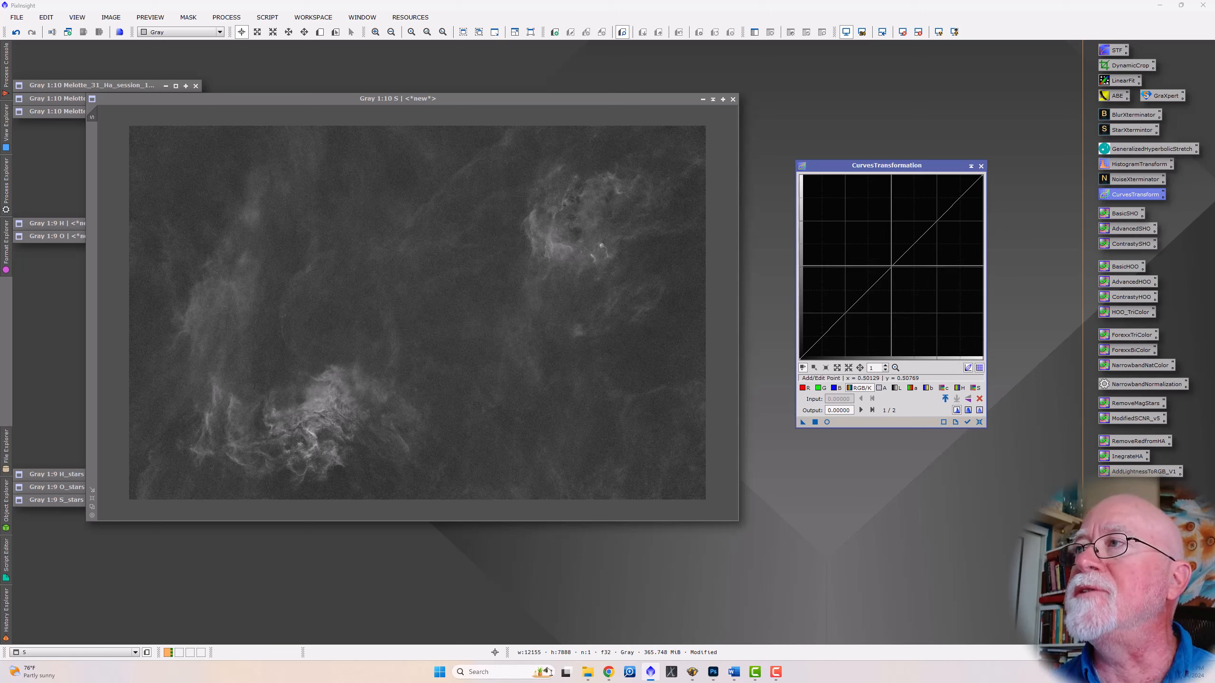
{"action": "left_click", "coordinate": [891, 266]}
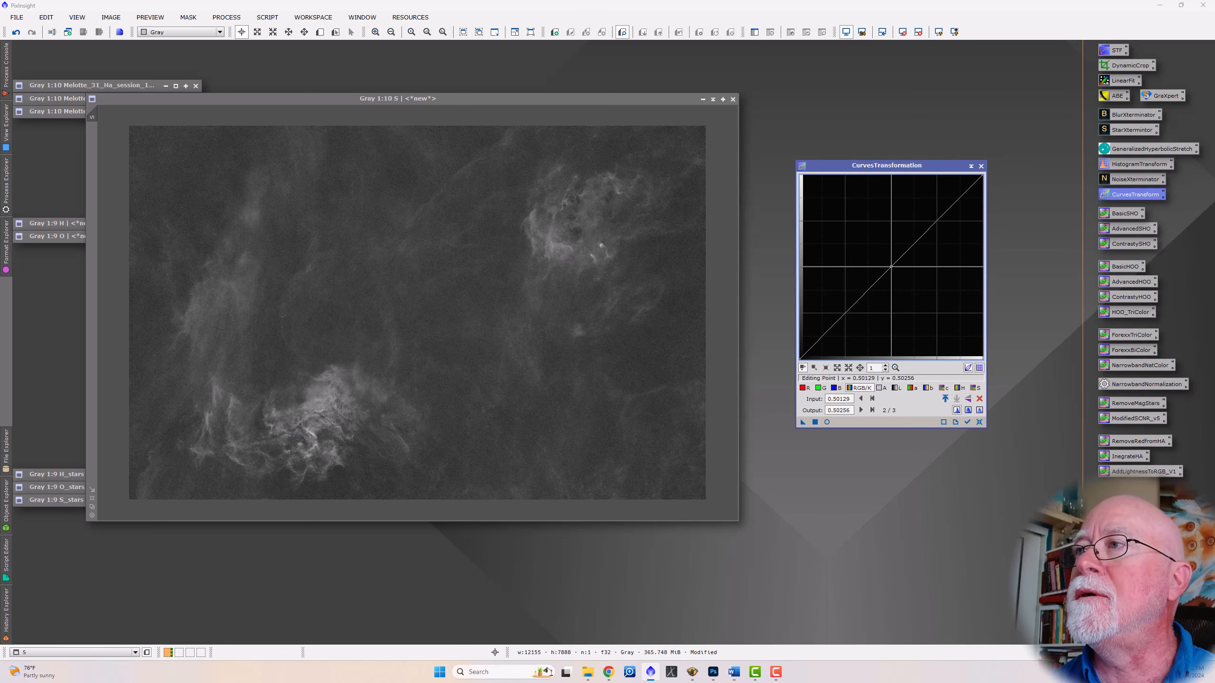
{"action": "left_click", "coordinate": [825, 422]}
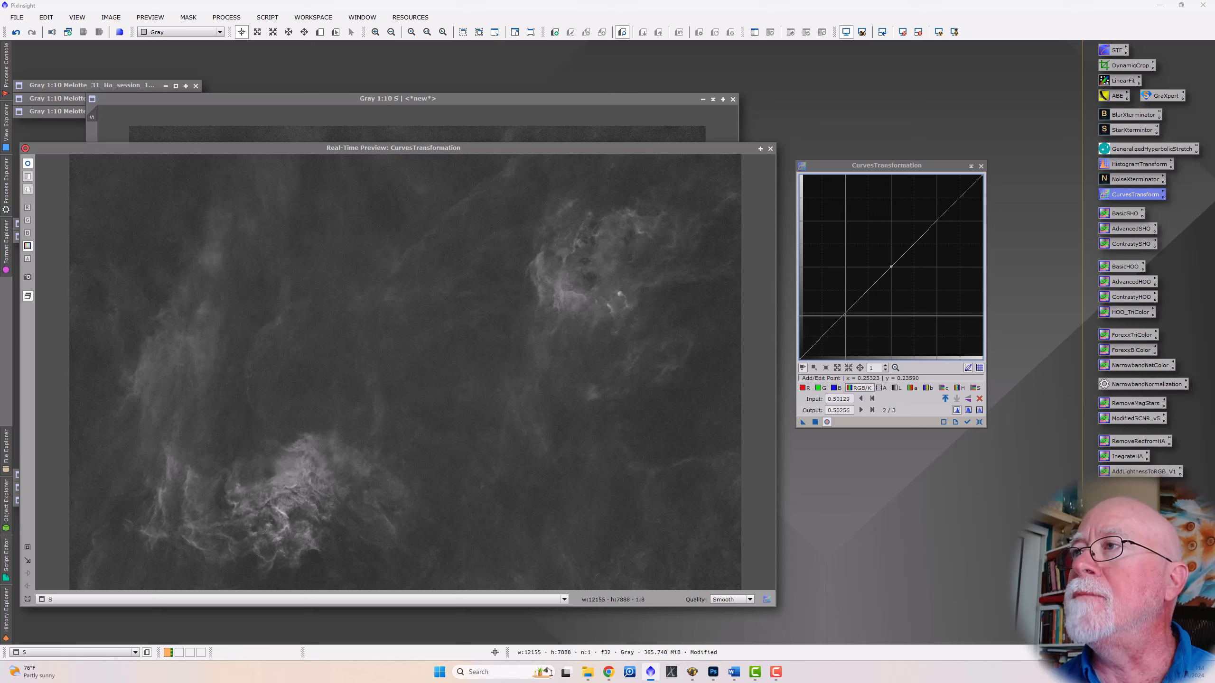
- Apply an S-shaped contrast curve to S through 0.24289/0.16923 and 0.74419/0.81795, reset the curve, close the preview and collapse S
{"action": "left_click_drag", "start_coordinate": [845, 314], "coordinate": [844, 329]}
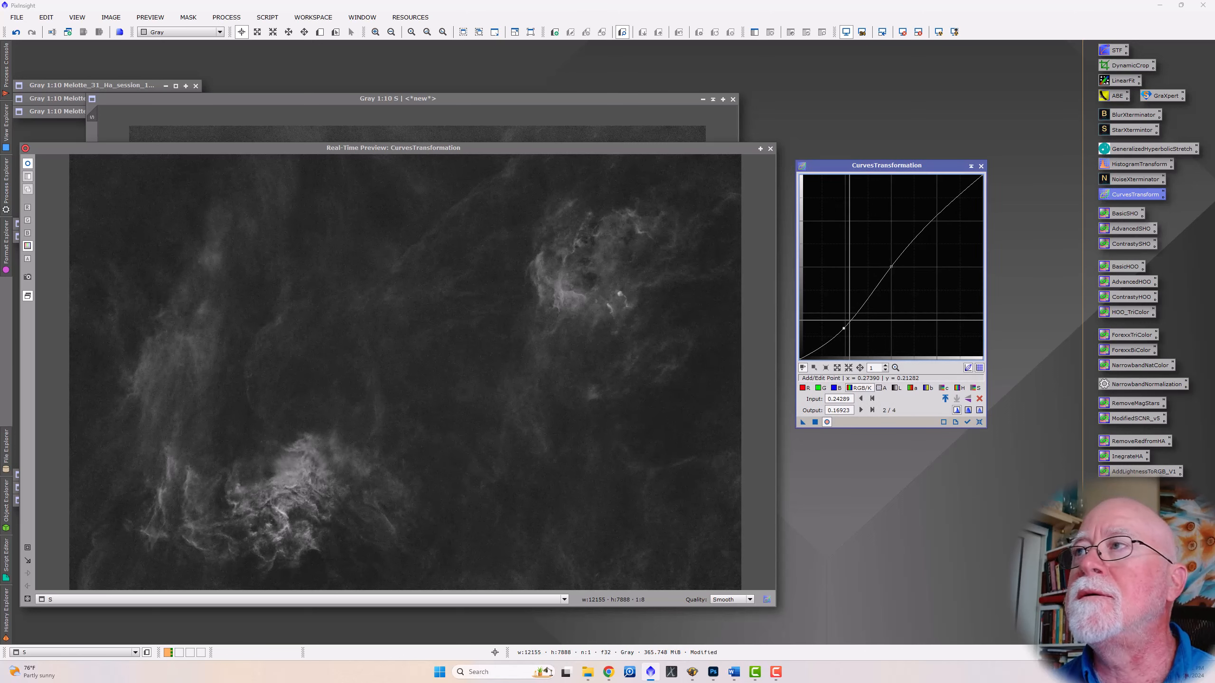
{"action": "left_click_drag", "start_coordinate": [937, 216], "coordinate": [935, 209]}
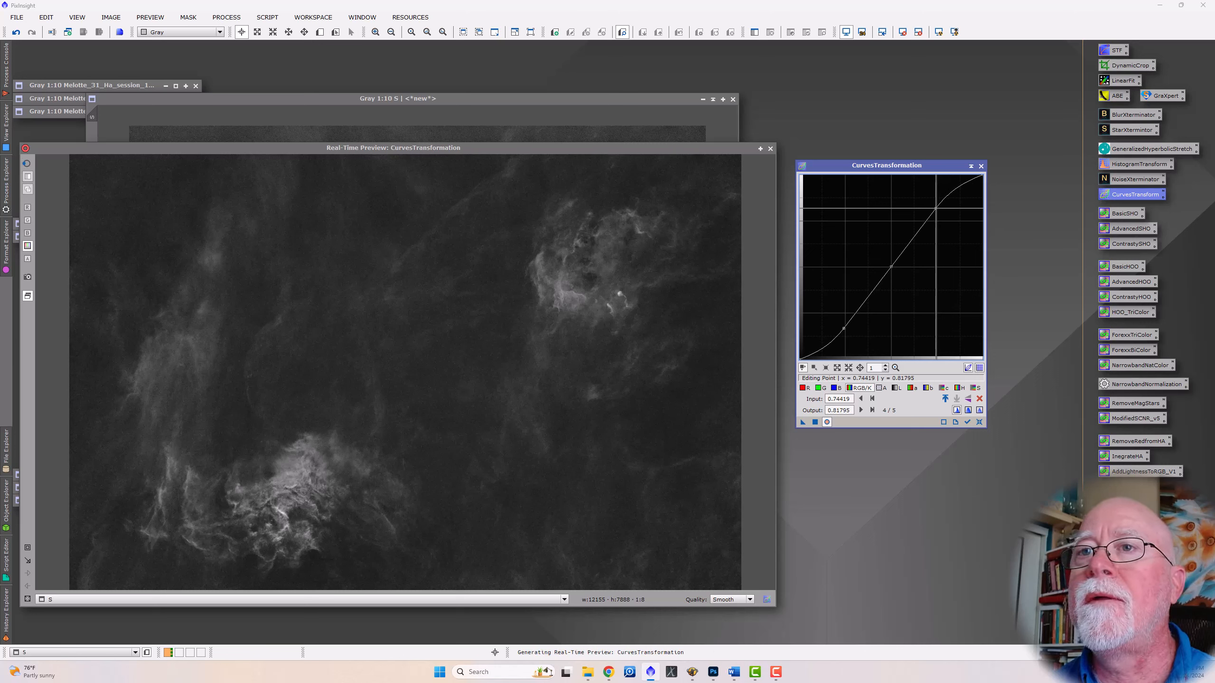
{"action": "left_click", "coordinate": [814, 421]}
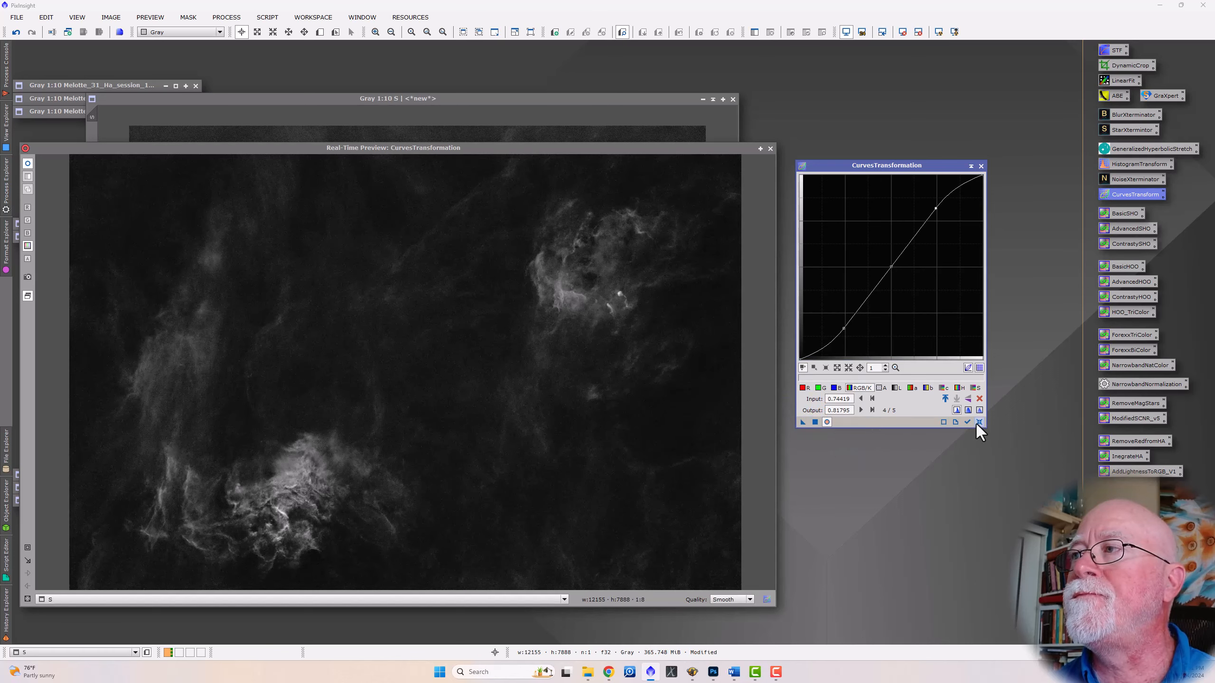
{"action": "left_click", "coordinate": [978, 422]}
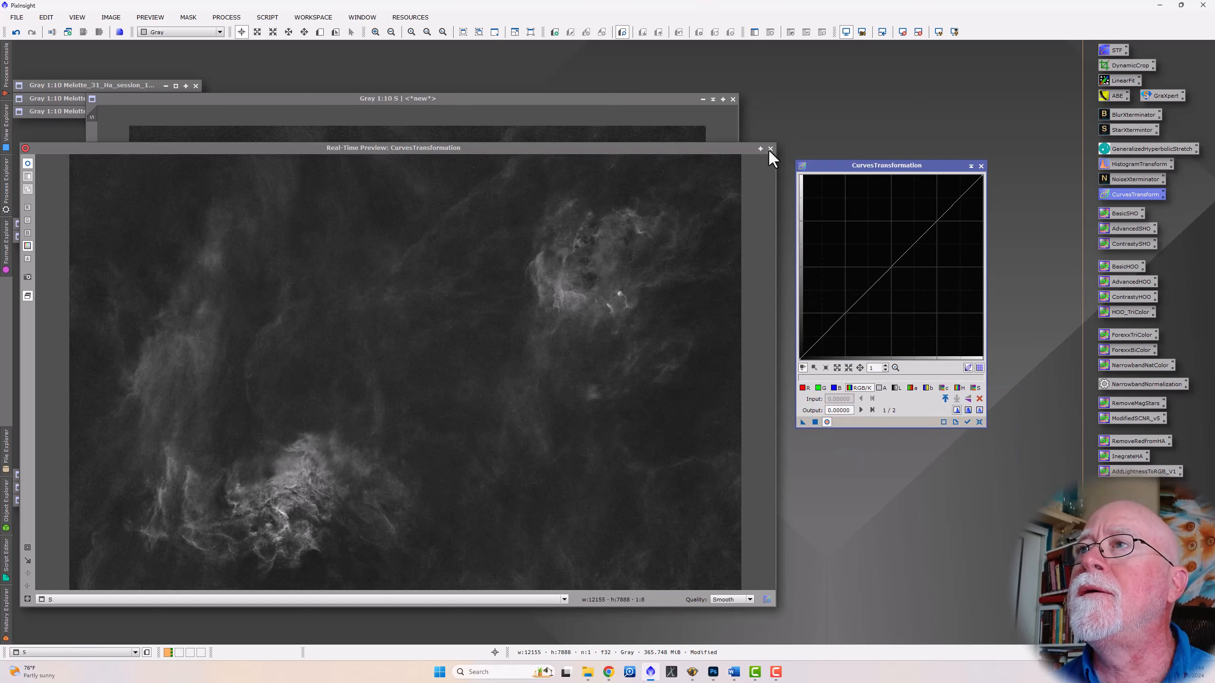
{"action": "left_click", "coordinate": [770, 149]}
{"action": "left_click", "coordinate": [712, 100]}
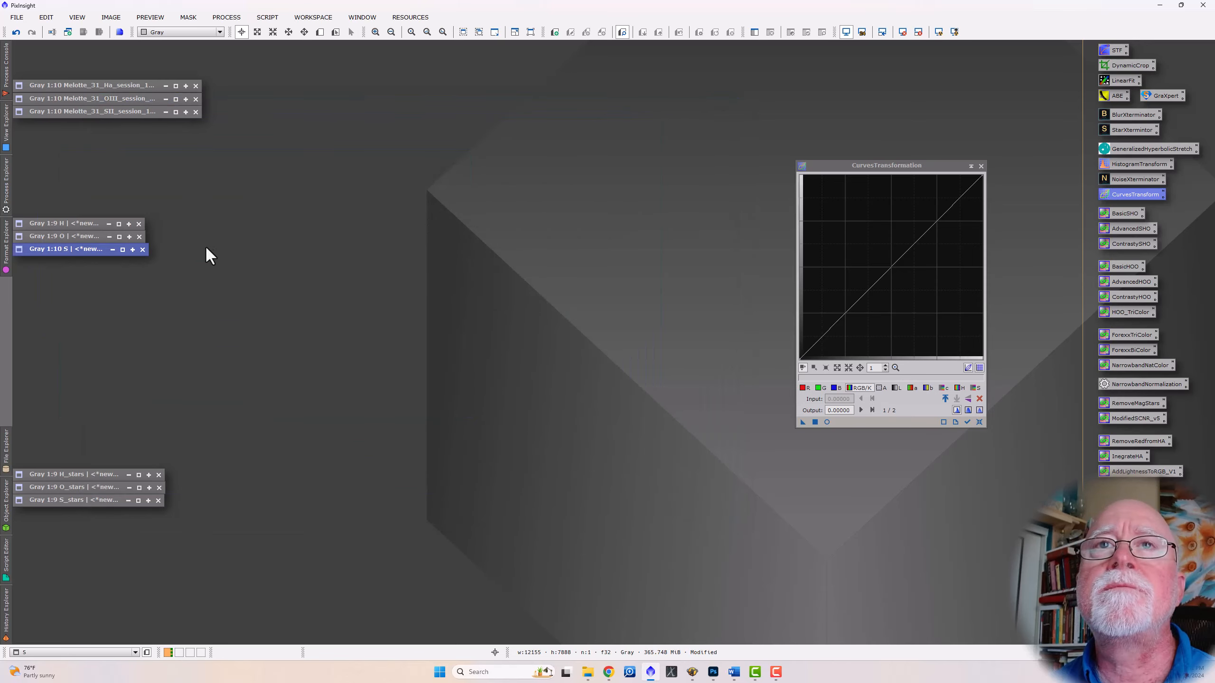
- Expand O, boost its contrast with a previewed CurvesTransformation, reset the curve, close the preview and collapse O
{"action": "double_click", "coordinate": [71, 239]}
{"action": "left_click", "coordinate": [826, 422]}
{"action": "left_click", "coordinate": [979, 421]}
{"action": "left_click", "coordinate": [771, 149]}
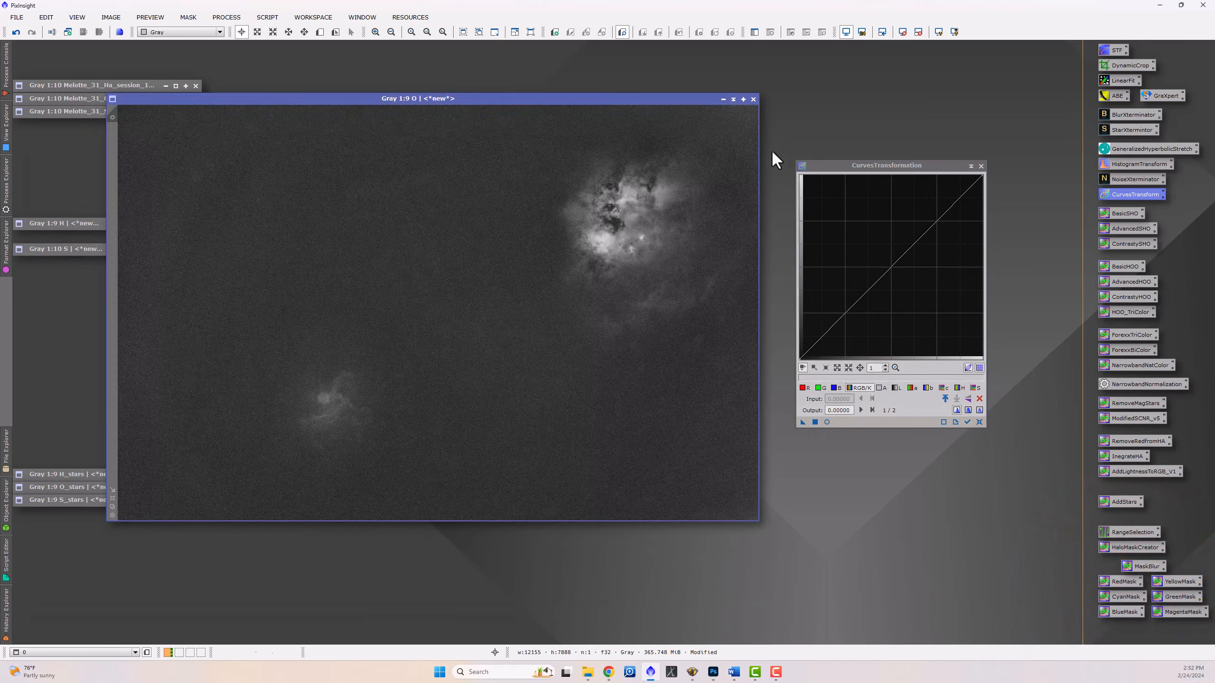
{"action": "left_click", "coordinate": [721, 99]}
- Expand H, boost its contrast with a previewed CurvesTransformation, and close the process and its preview
{"action": "double_click", "coordinate": [64, 224]}
{"action": "left_click", "coordinate": [826, 422]}
{"action": "left_click", "coordinate": [937, 212]}
{"action": "left_click", "coordinate": [981, 166]}
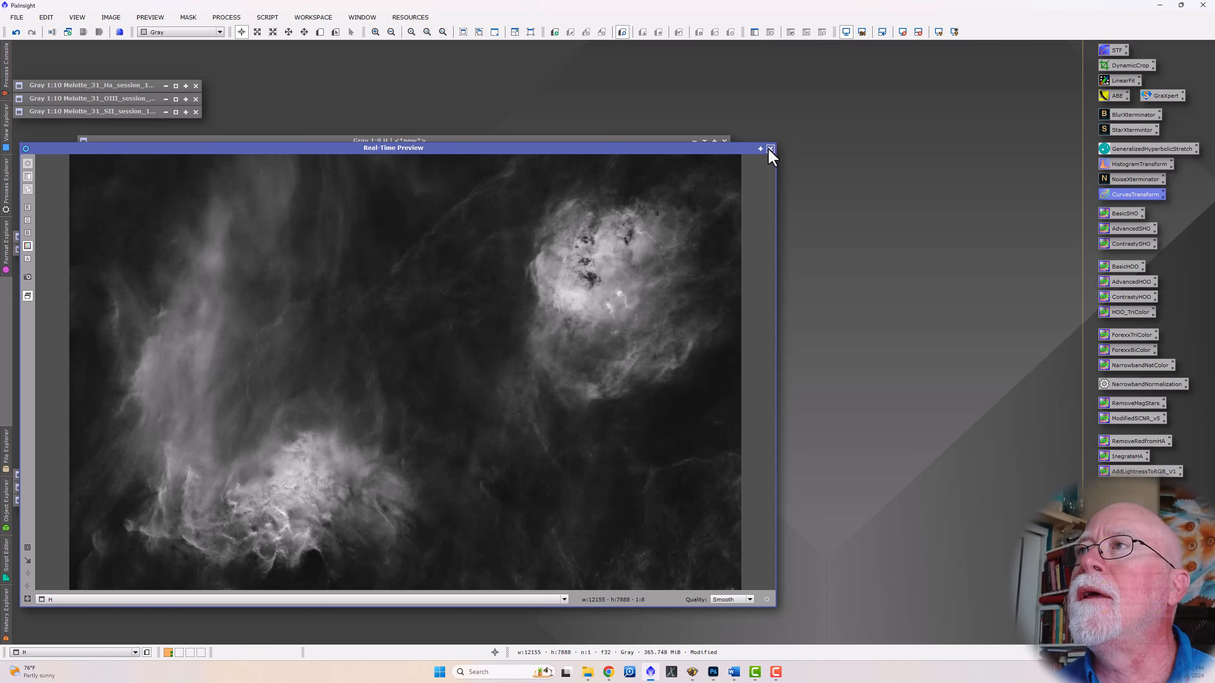
{"action": "left_click", "coordinate": [770, 149]}
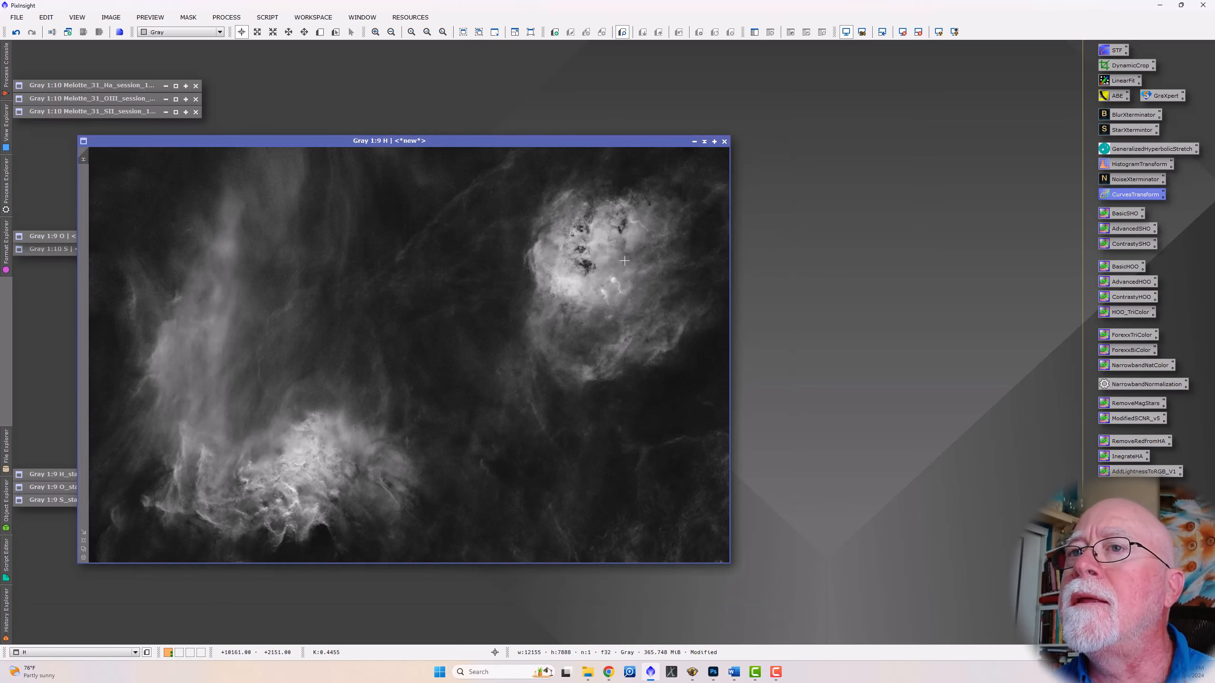
- Examine the Tadpole and Flaming Star regions of the contrast-adjusted H image up close
{"action": "scroll", "coordinate": [621, 256], "scroll_direction": "up", "scroll_amount": 6}
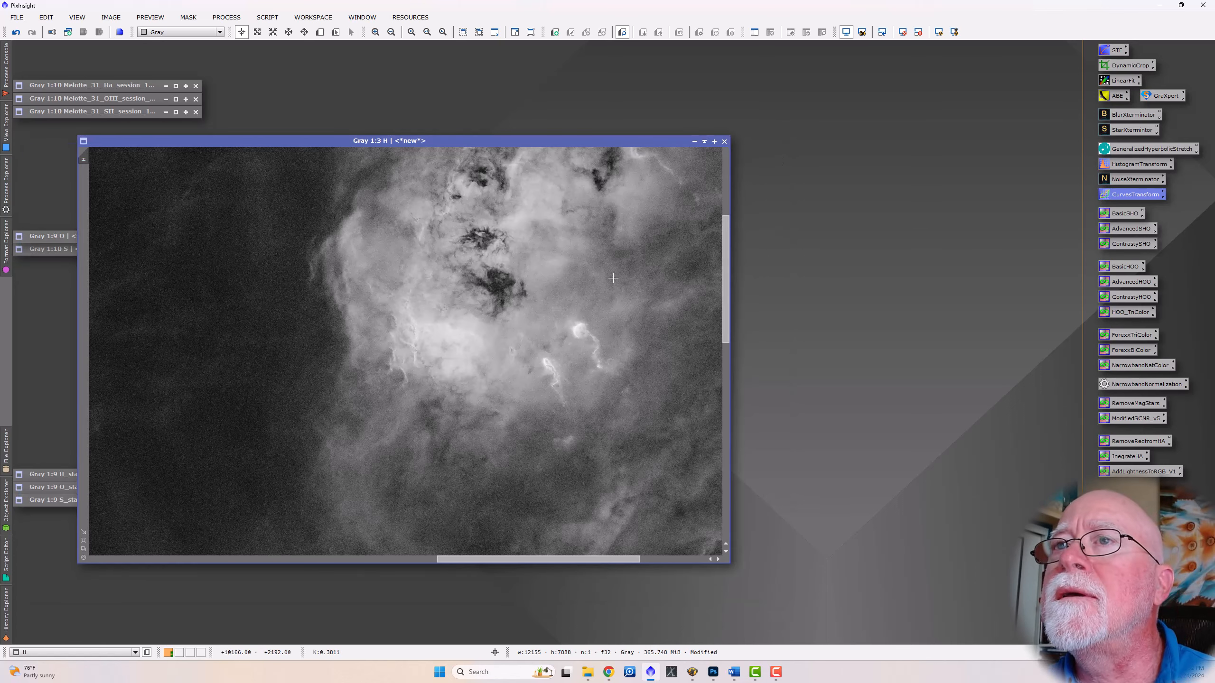
{"action": "scroll", "coordinate": [579, 305], "scroll_direction": "down", "scroll_amount": 6}
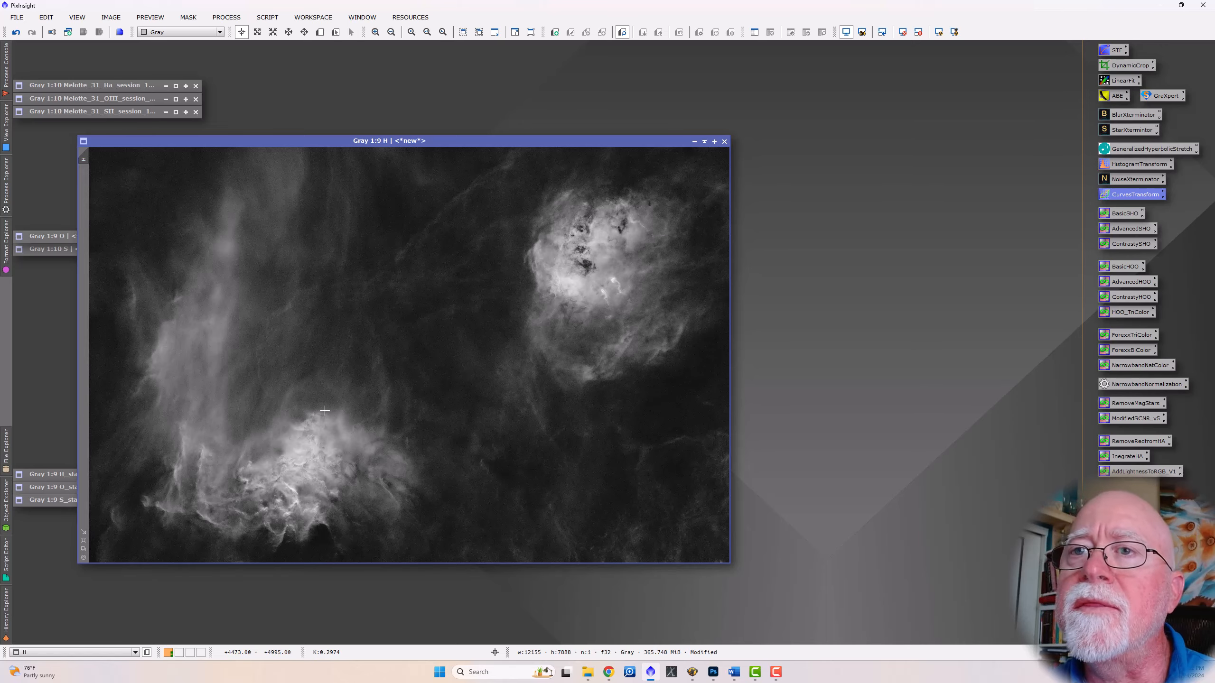
{"action": "scroll", "coordinate": [324, 410], "scroll_direction": "up", "scroll_amount": 8}
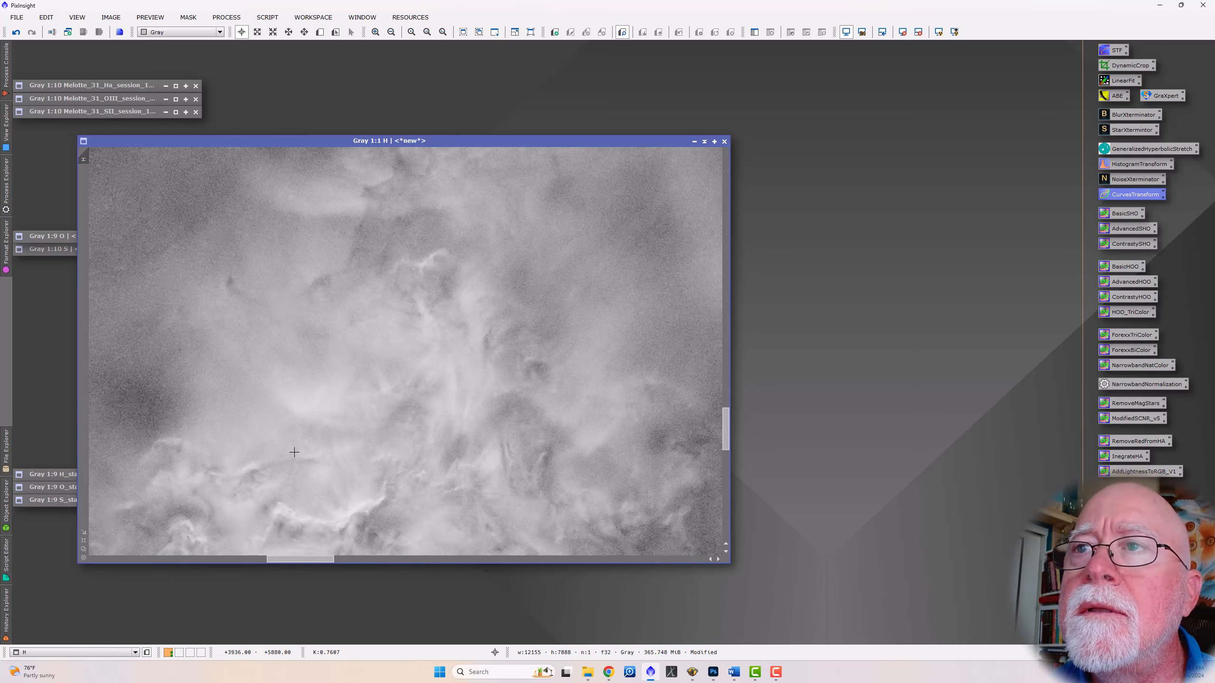
- Shade the H image window to clear the workspace
{"action": "scroll", "coordinate": [294, 452], "scroll_direction": "down", "scroll_amount": 11}
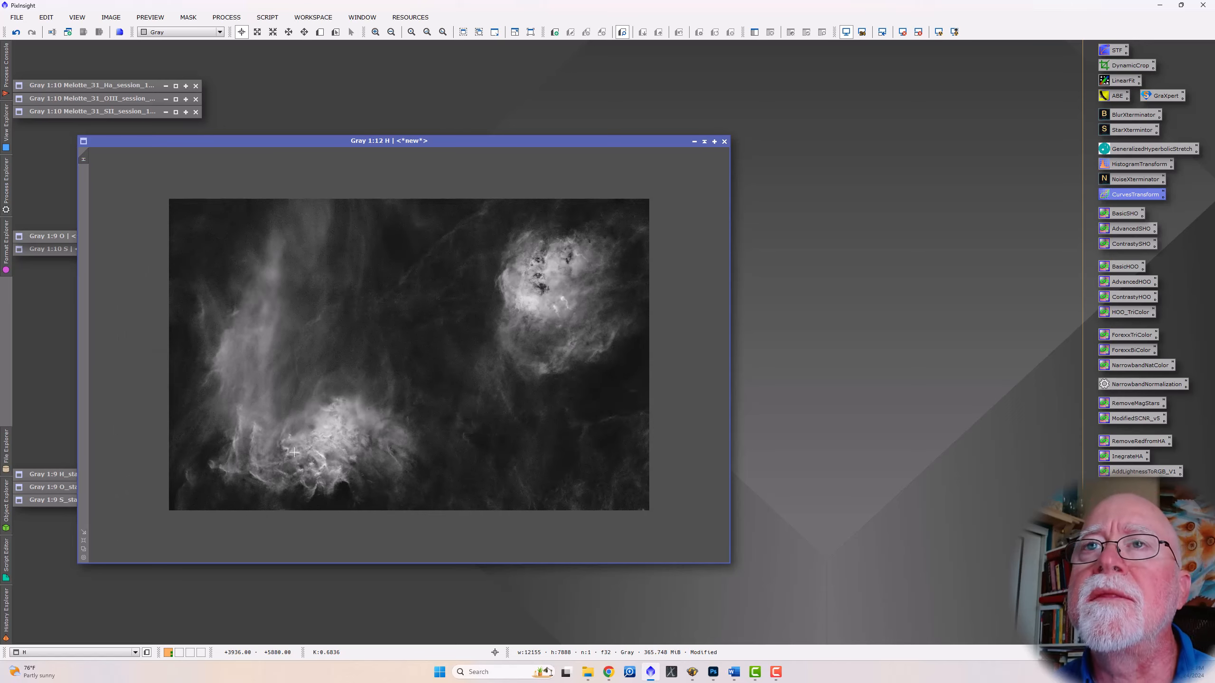
{"action": "scroll", "coordinate": [294, 452], "scroll_direction": "up", "scroll_amount": 3}
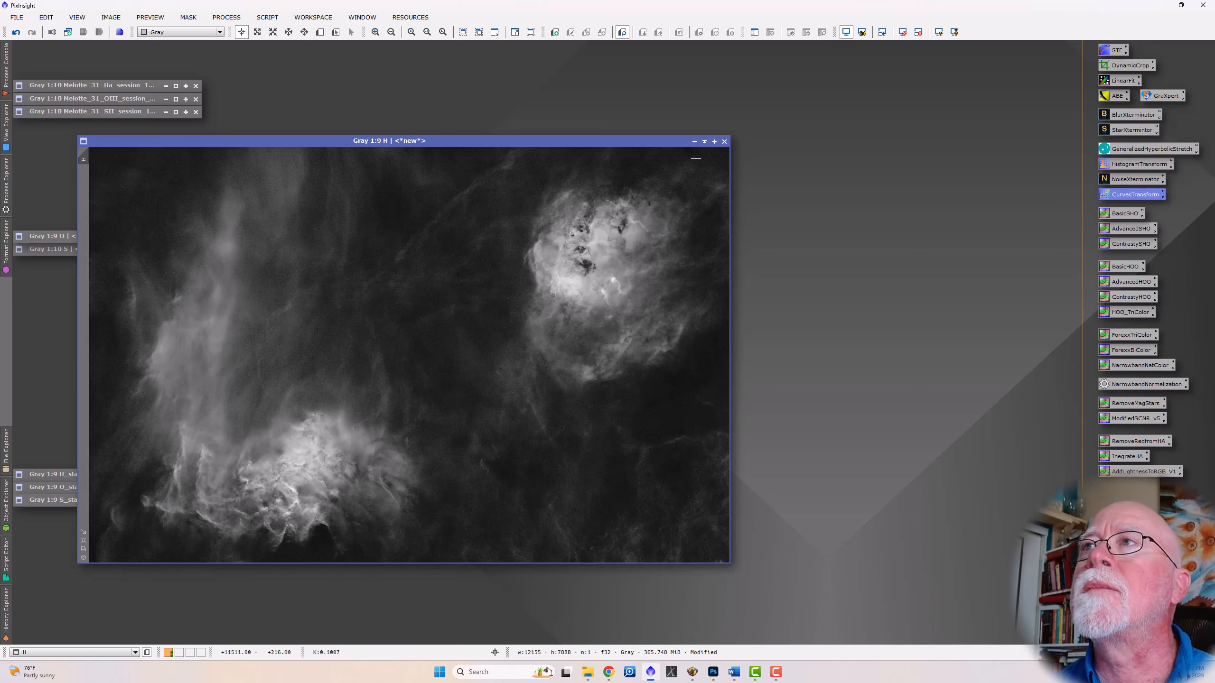
{"action": "left_click_drag", "start_coordinate": [628, 143], "coordinate": [717, 77]}
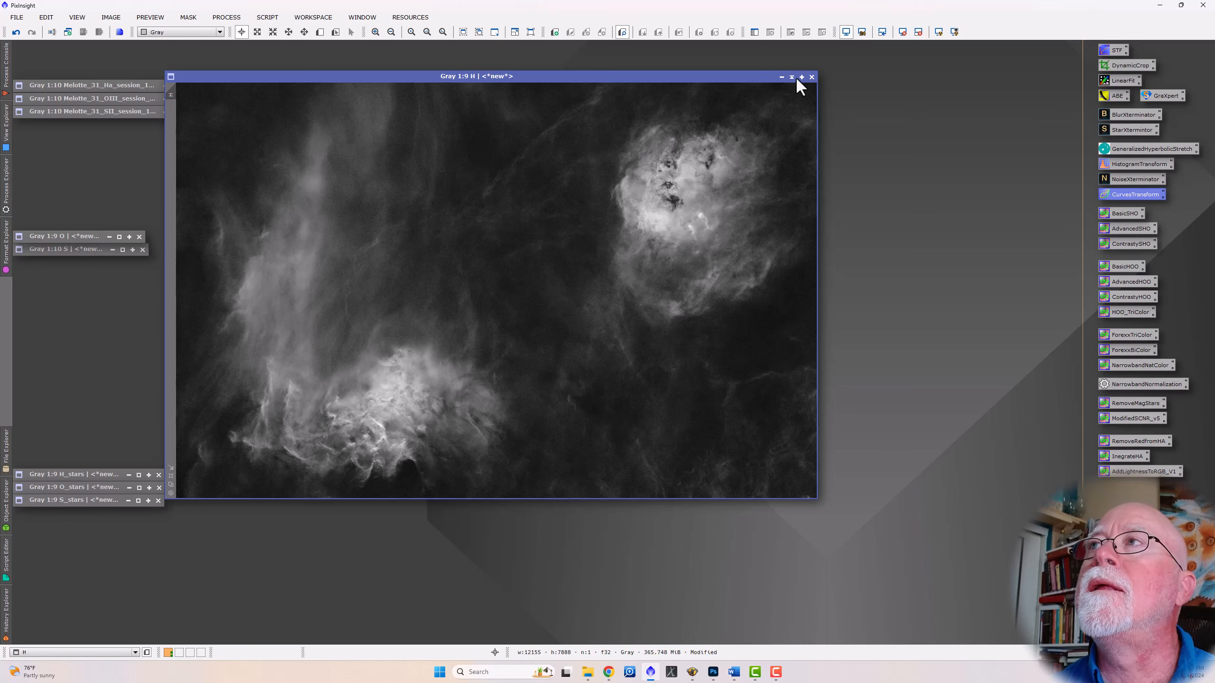
{"action": "left_click", "coordinate": [793, 77]}
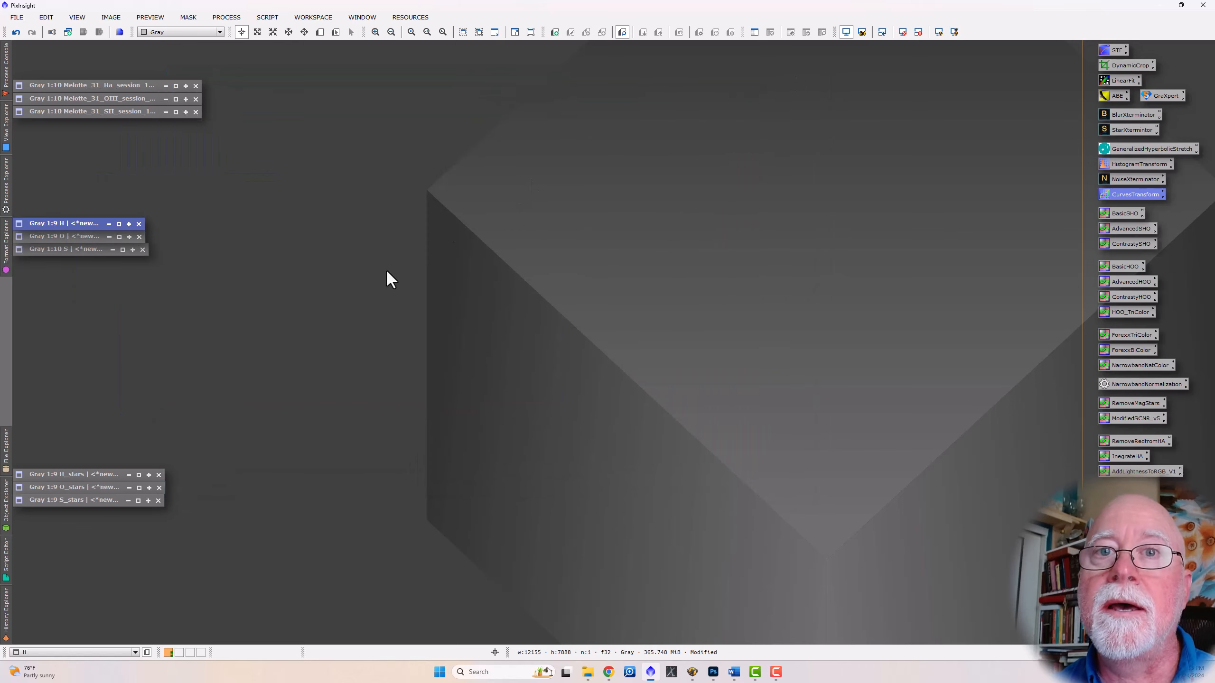
- Examine the BasicSHO PixelMath preset's channel expressions and destination settings, leaving it unapplied
{"action": "double_click", "coordinate": [1122, 216]}
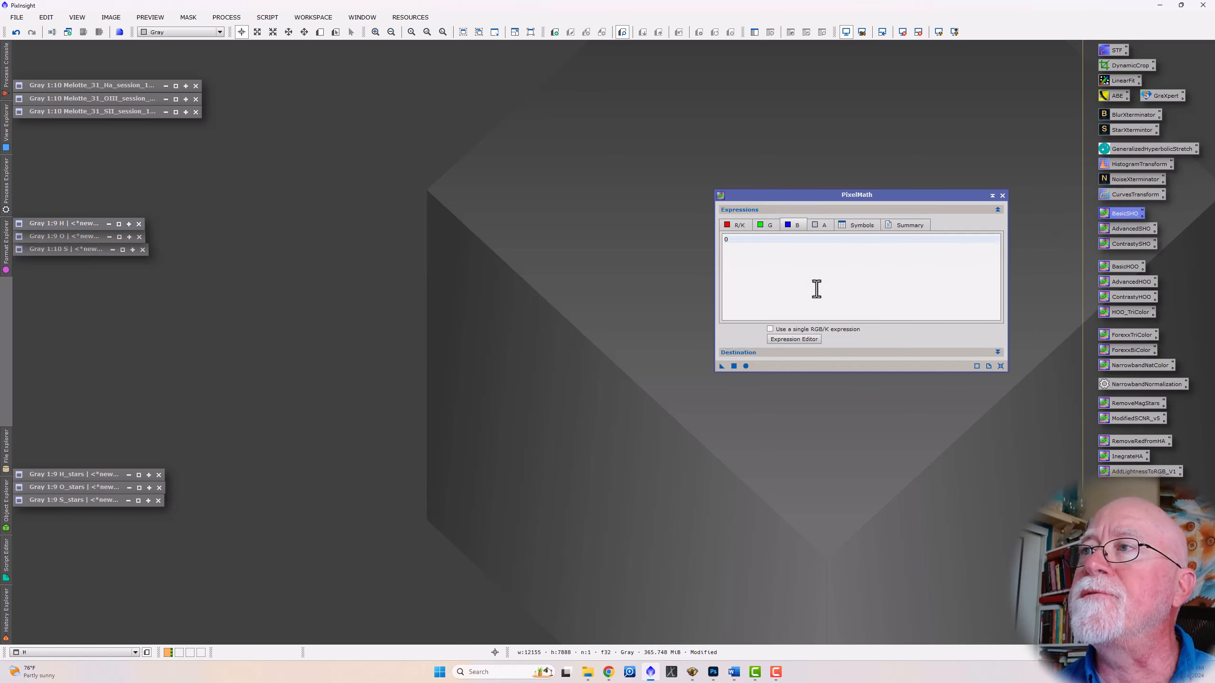
{"action": "left_click", "coordinate": [997, 352]}
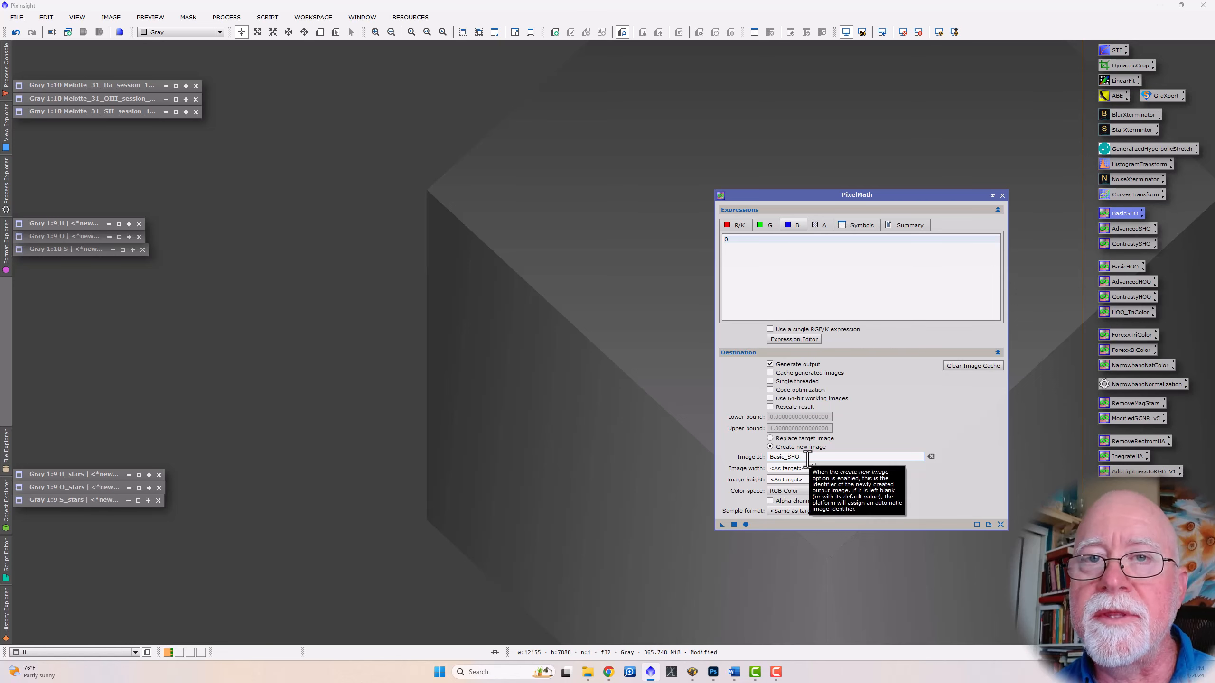
{"action": "left_click", "coordinate": [739, 226]}
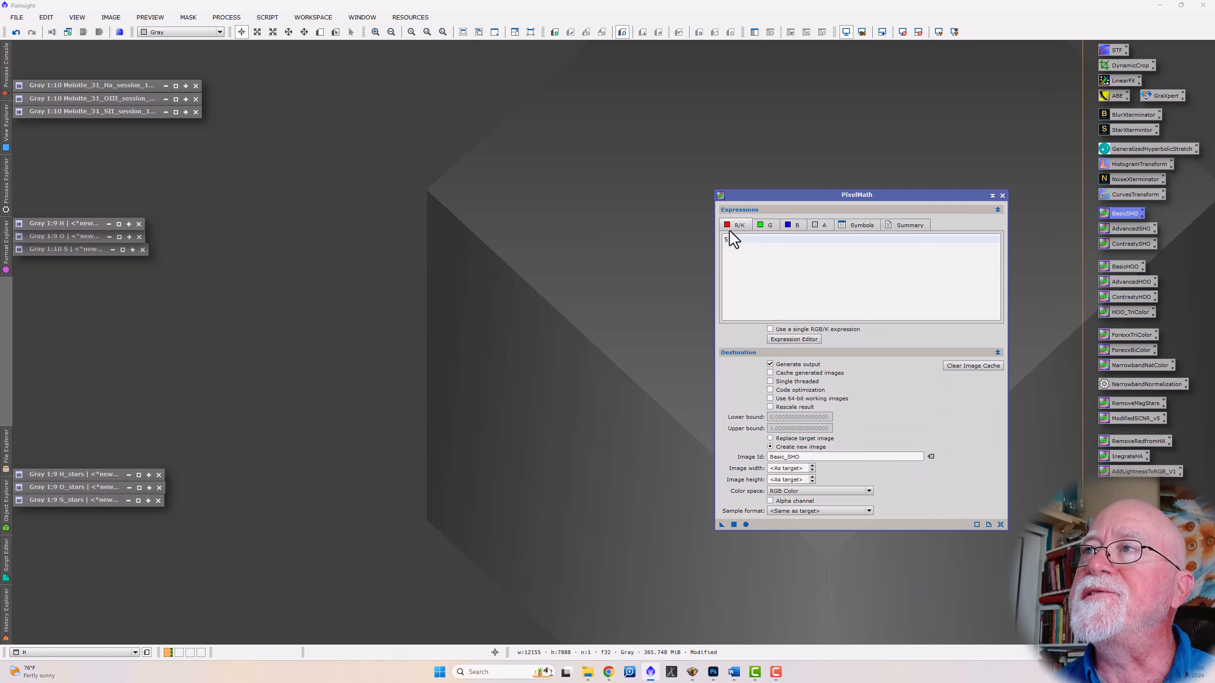
{"action": "left_click", "coordinate": [792, 225]}
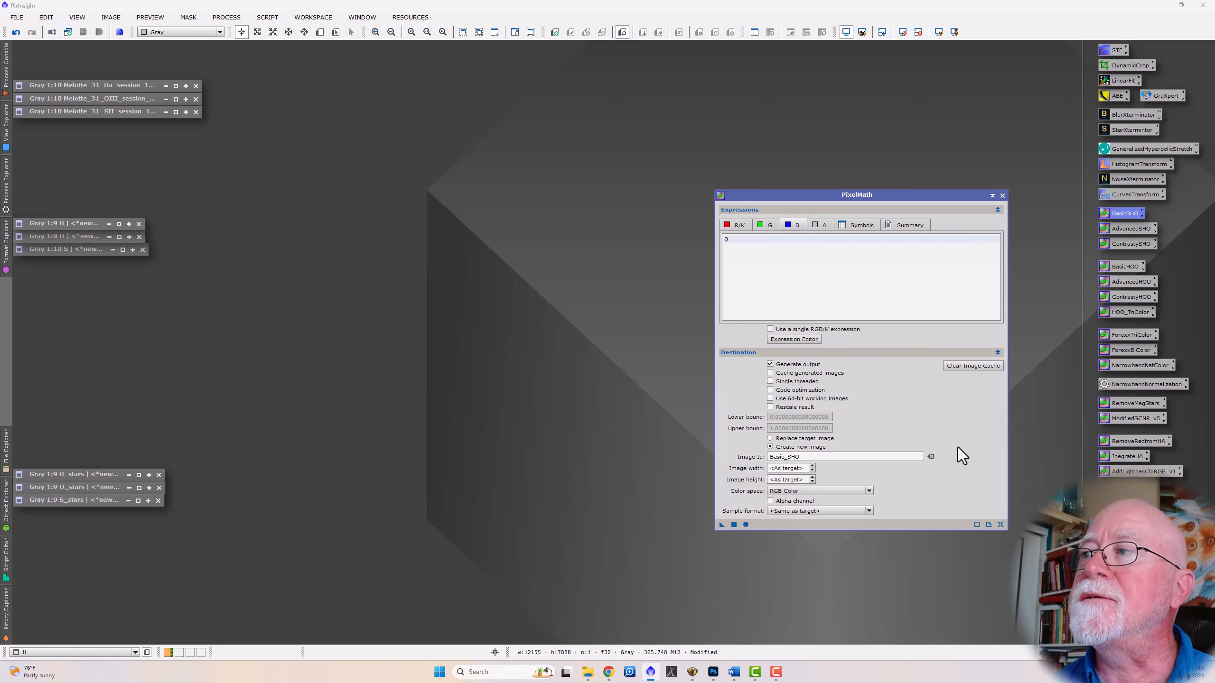
{"action": "left_click", "coordinate": [1003, 195]}
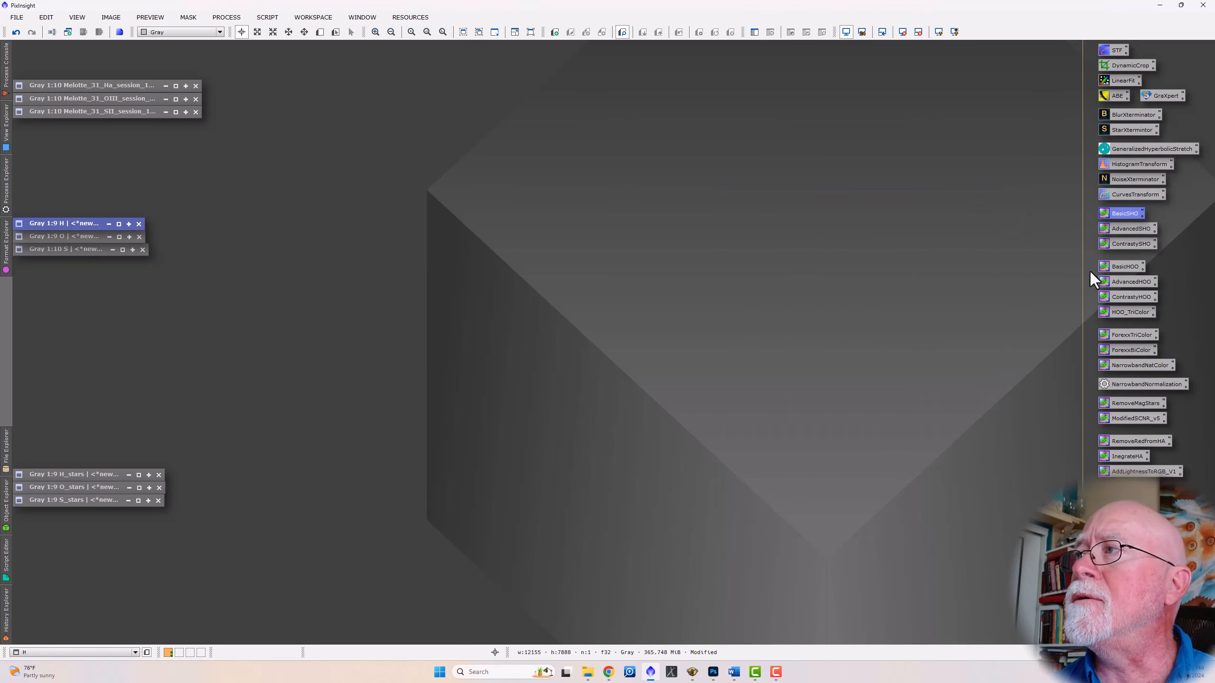
- Examine the green and red channel expressions of the AdvancedSHO PixelMath preset, leaving it unapplied
{"action": "double_click", "coordinate": [1127, 229]}
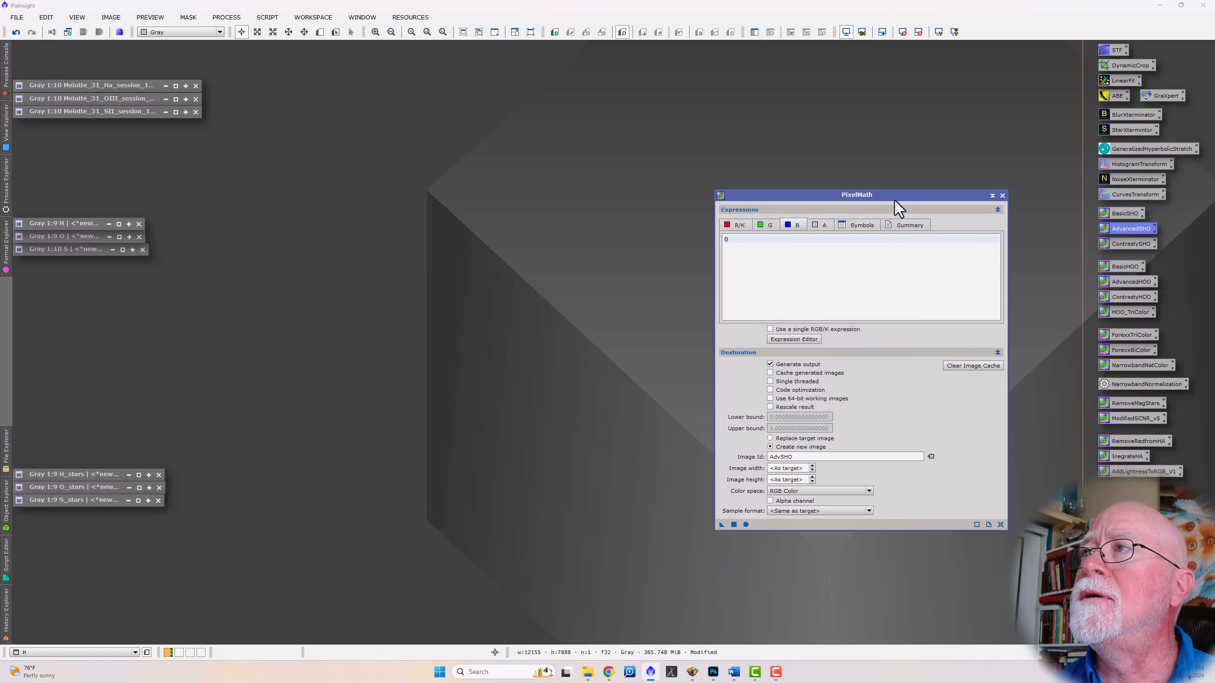
{"action": "left_click_drag", "start_coordinate": [894, 200], "coordinate": [826, 187]}
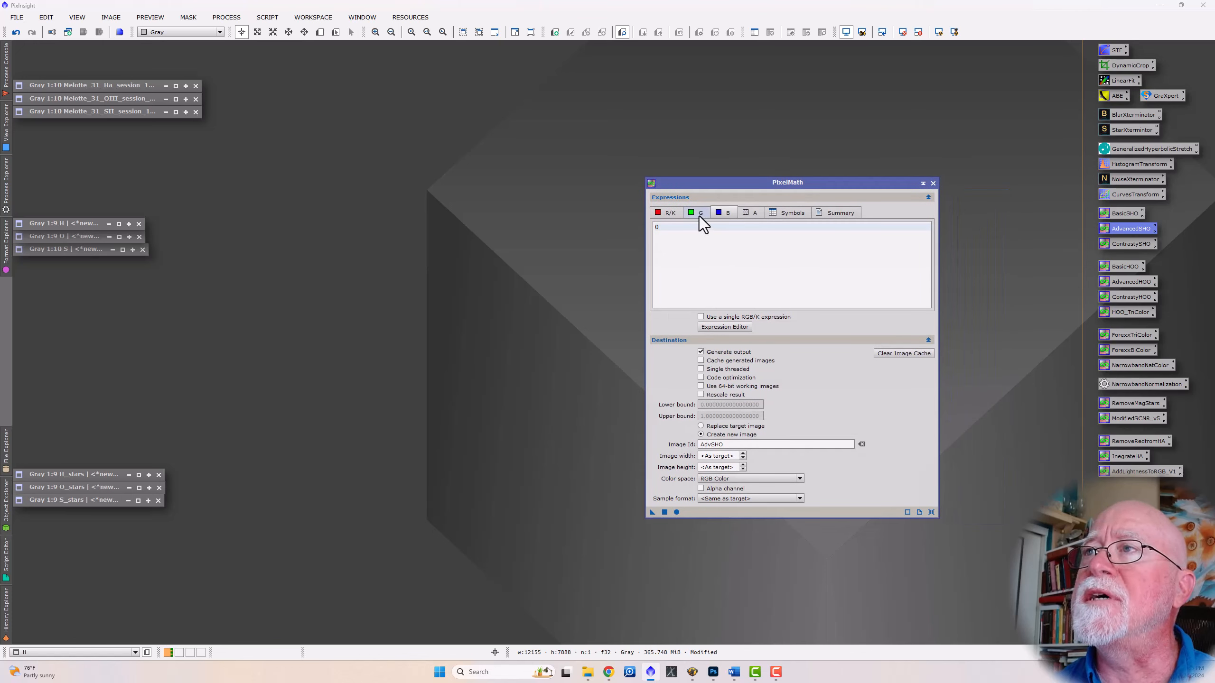
{"action": "left_click", "coordinate": [698, 216]}
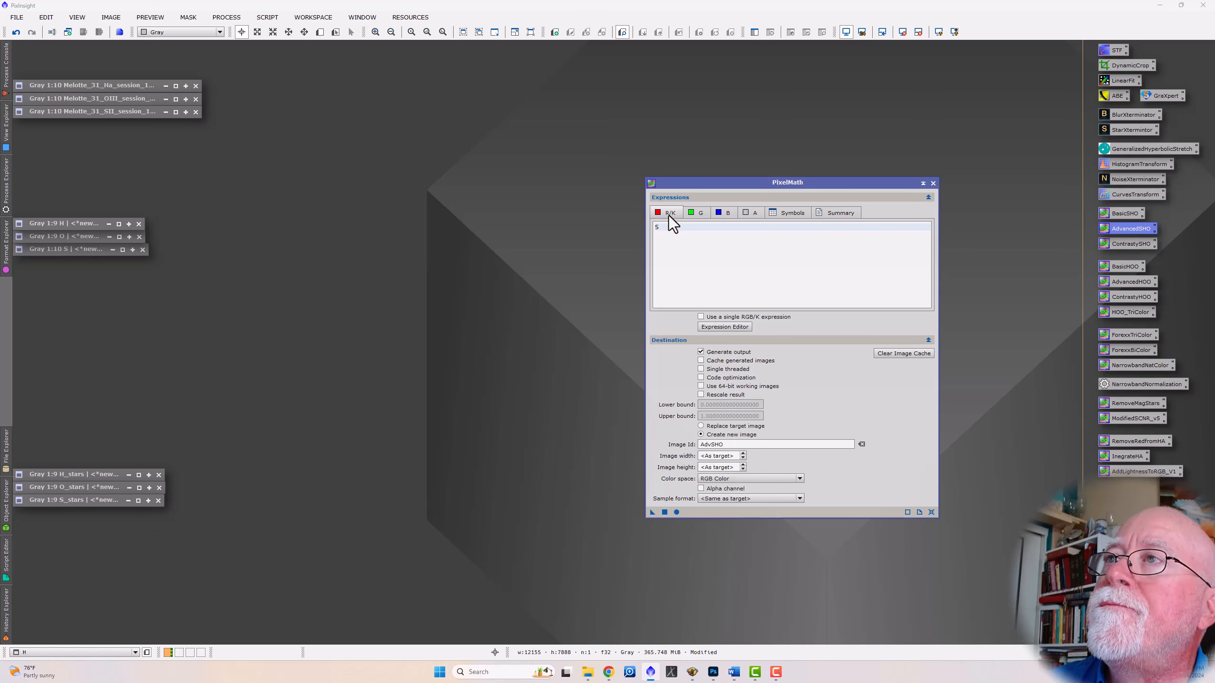
{"action": "left_click", "coordinate": [932, 183]}
- Examine the red, green and blue channel expressions of the ContrastySHO PixelMath preset, leaving it unapplied
{"action": "double_click", "coordinate": [1131, 247]}
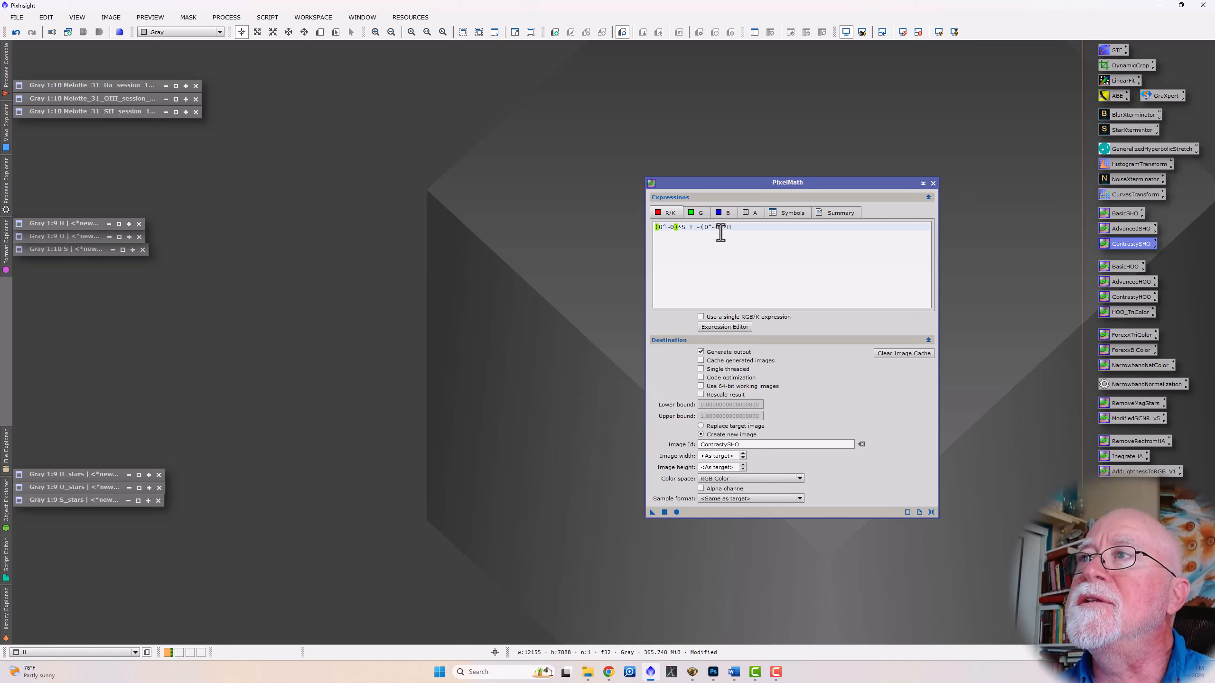
{"action": "left_click", "coordinate": [698, 213]}
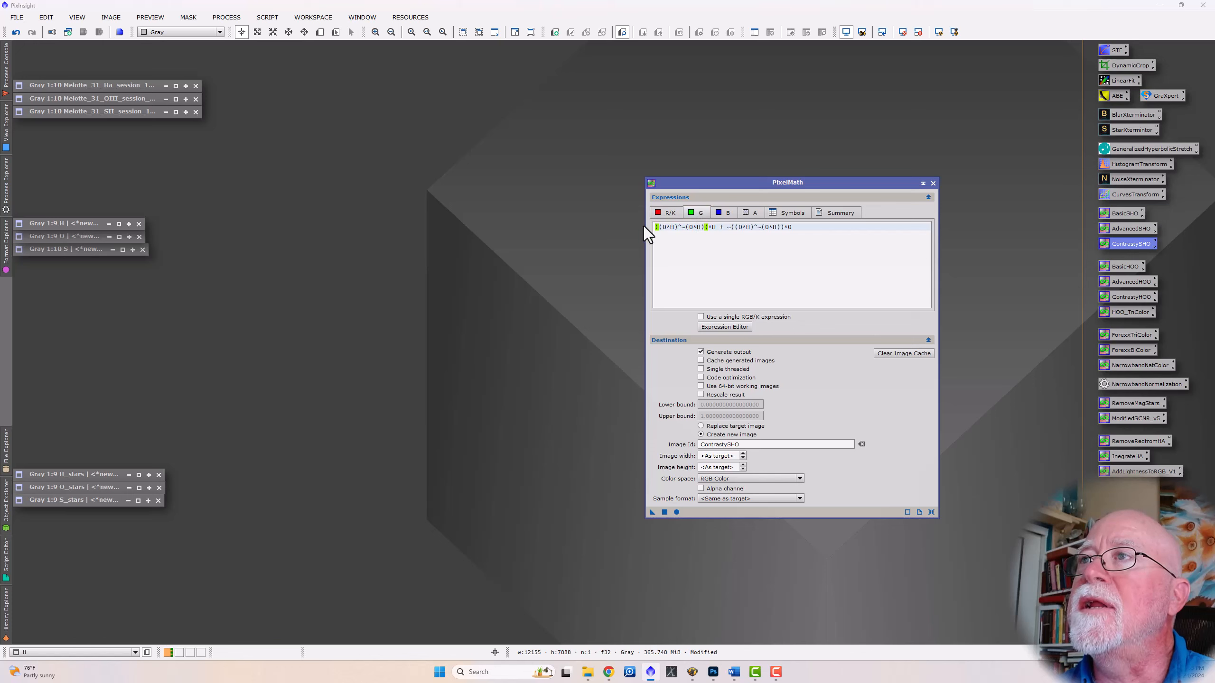
{"action": "left_click", "coordinate": [725, 214]}
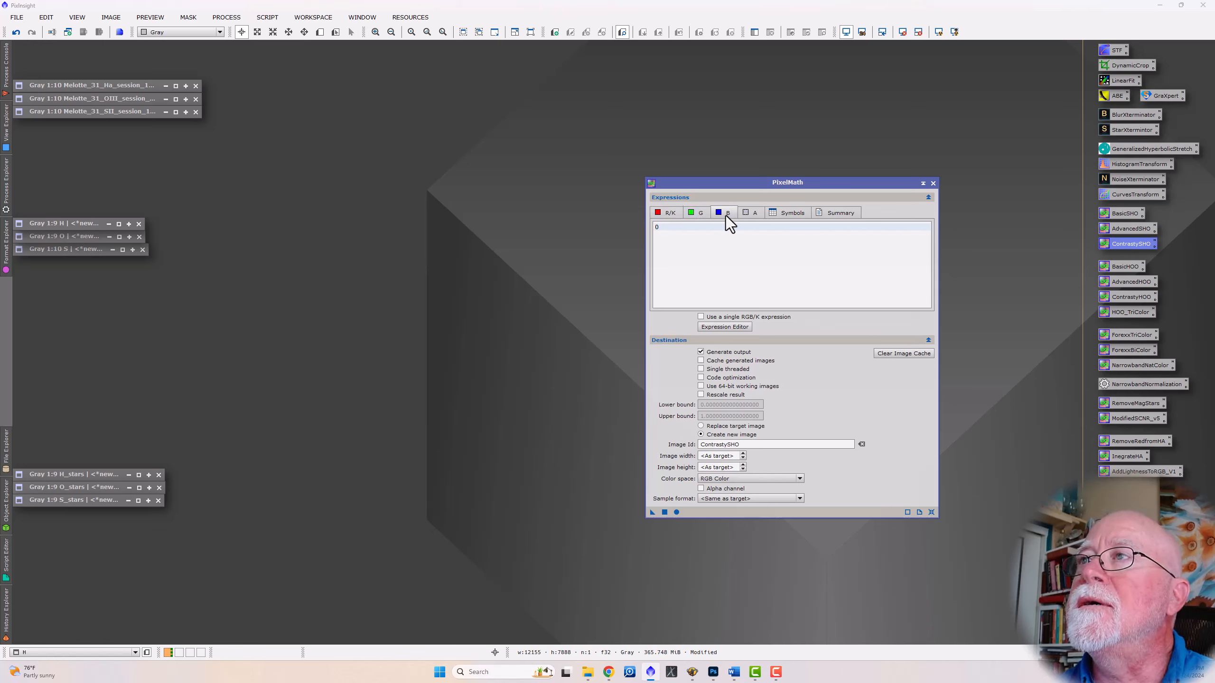
{"action": "left_click", "coordinate": [932, 183]}
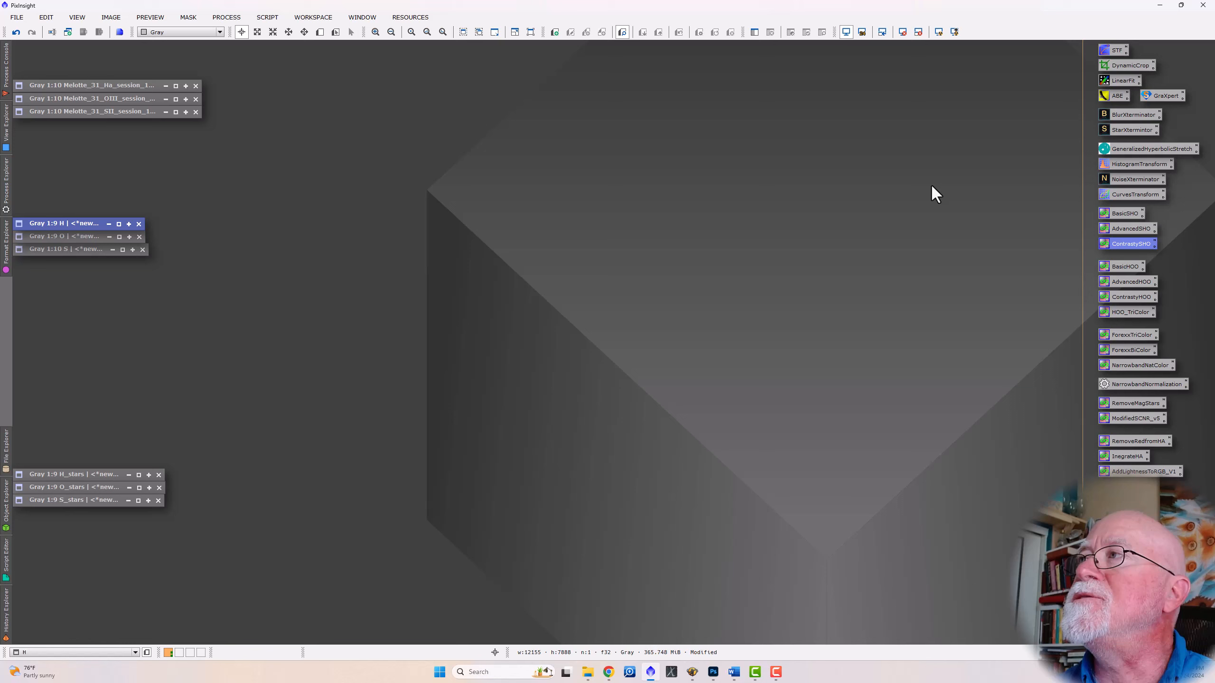
- Combine the S, H and O images into a new RGB image named Basic_SHO with the BasicSHO PixelMath preset
{"action": "double_click", "coordinate": [1126, 215]}
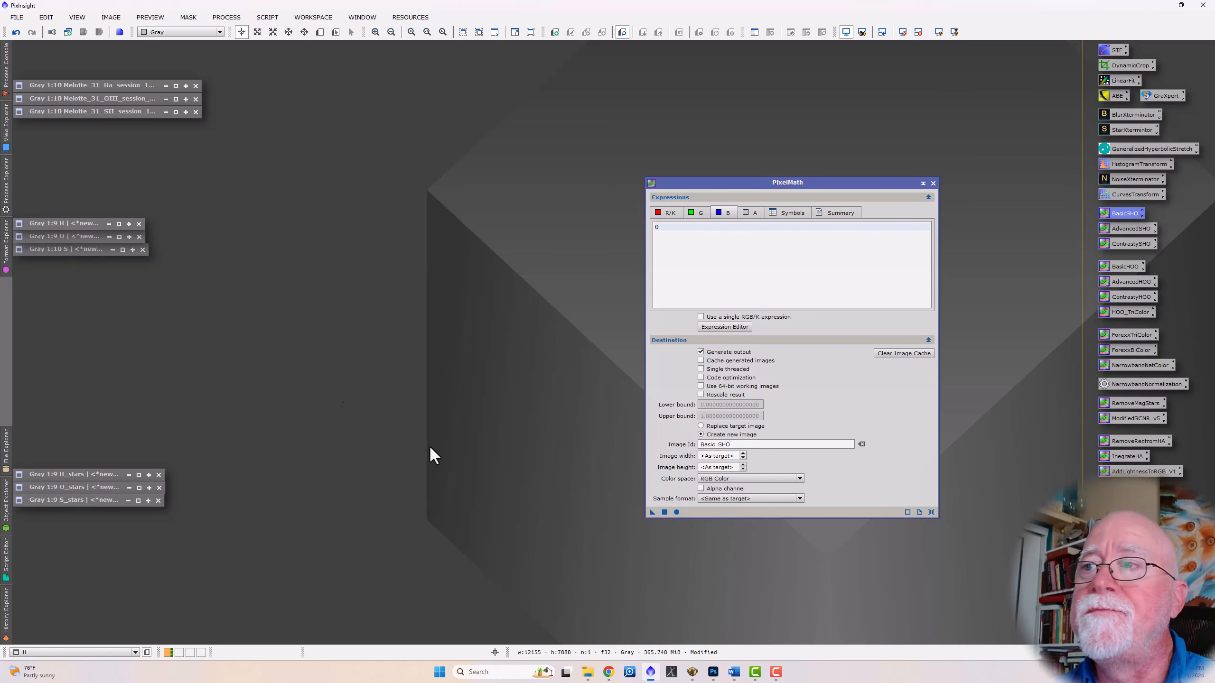
{"action": "left_click", "coordinate": [664, 514]}
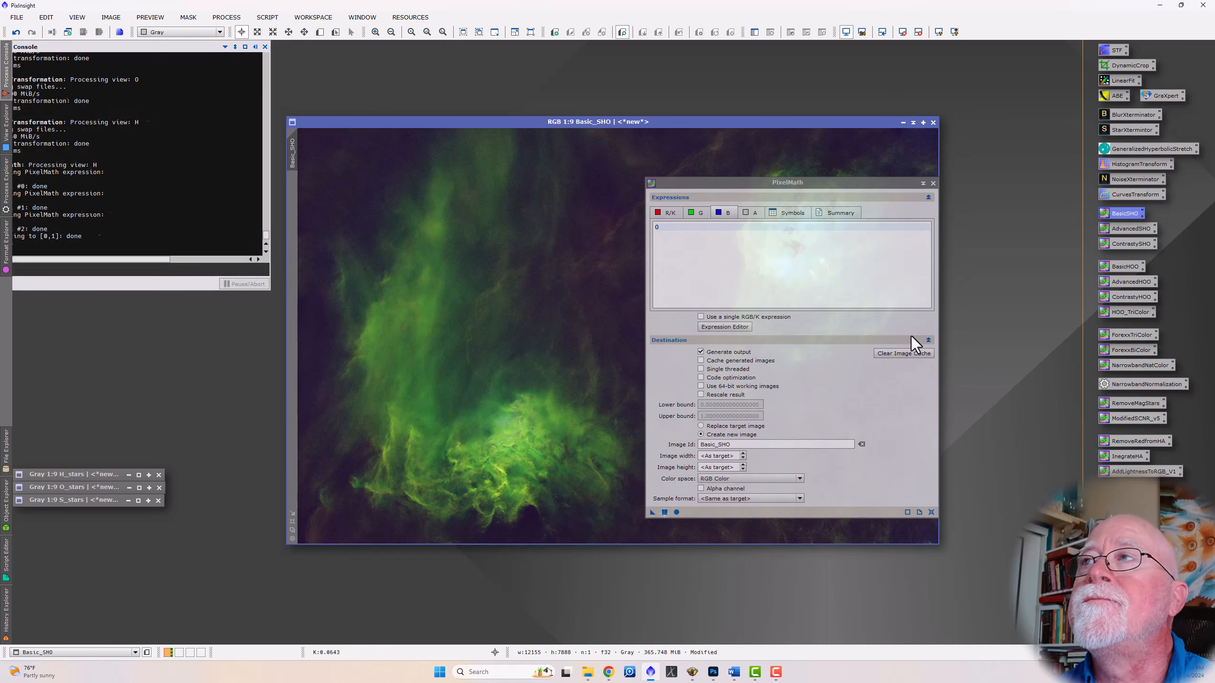
{"action": "left_click", "coordinate": [932, 183]}
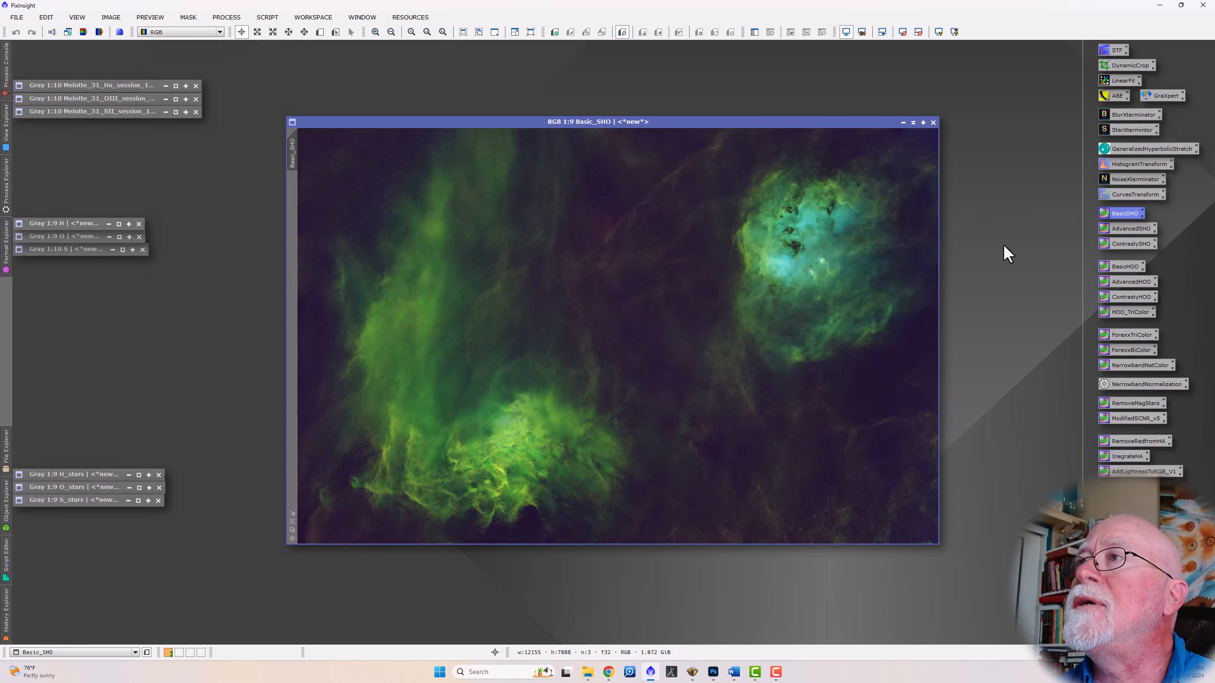
{"action": "left_click_drag", "start_coordinate": [711, 125], "coordinate": [670, 108]}
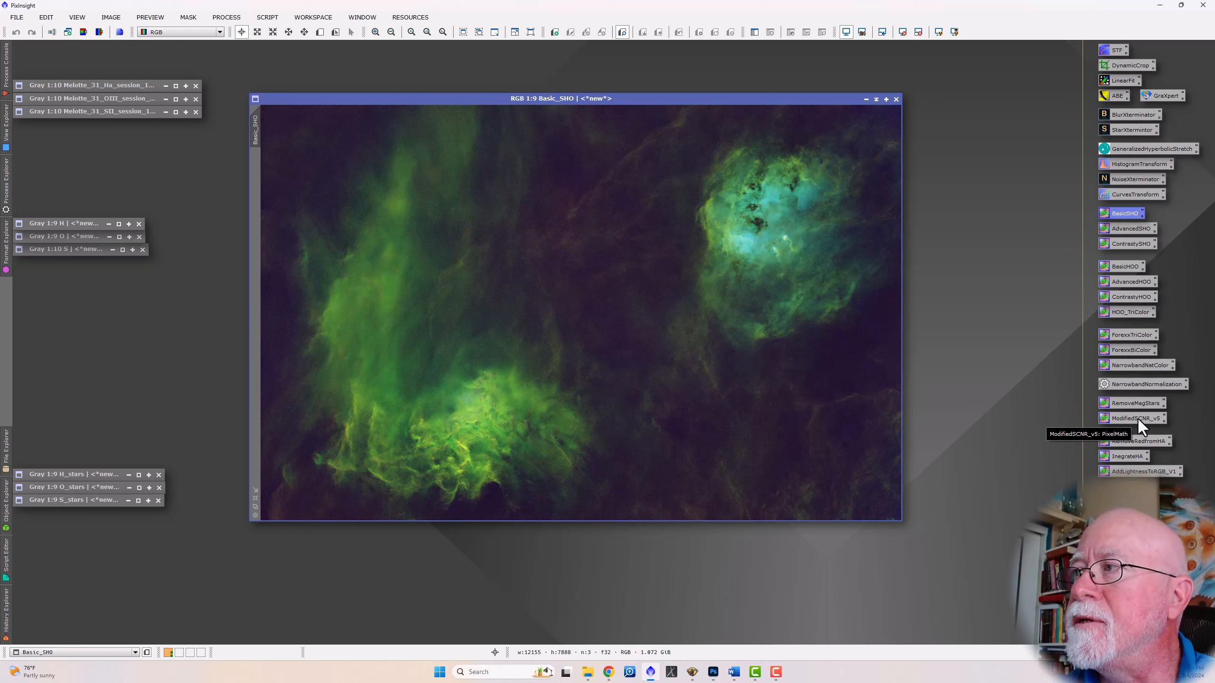
- Remove the green and magenta casts from Basic_SHO by applying ModifiedSCNR_v5 to the image and again to its inverted version
{"action": "left_click_drag", "start_coordinate": [1137, 419], "coordinate": [616, 294]}
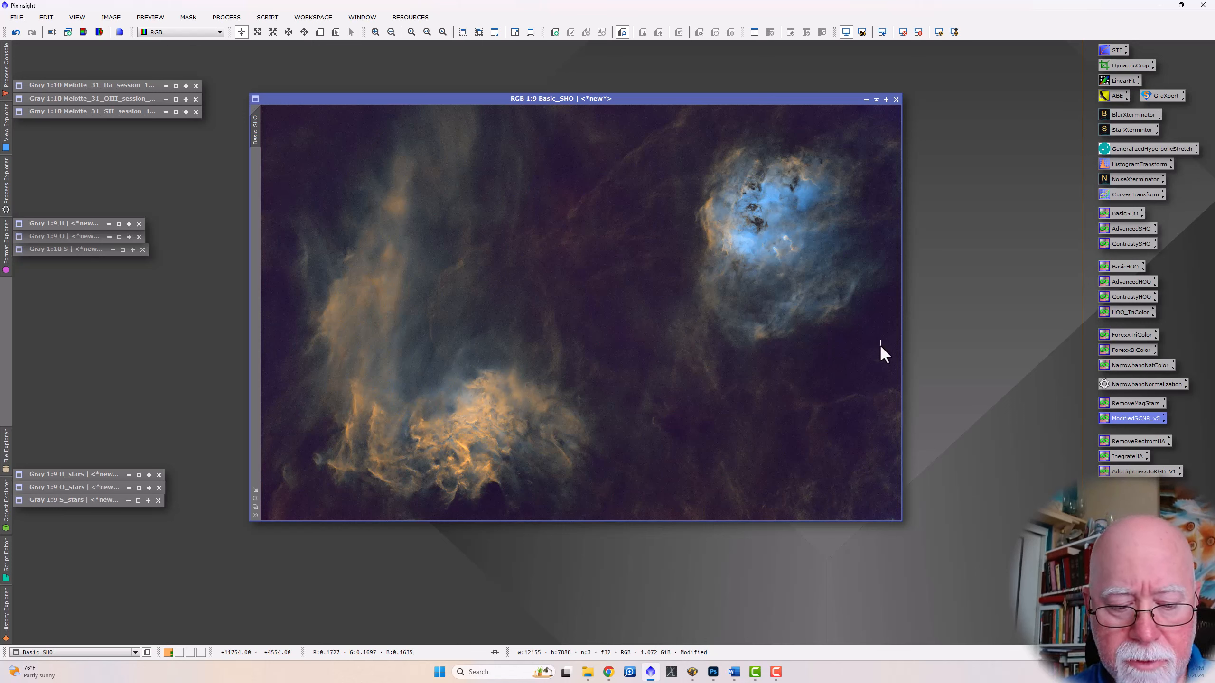
{"action": "key", "text": "ctrl+z"}
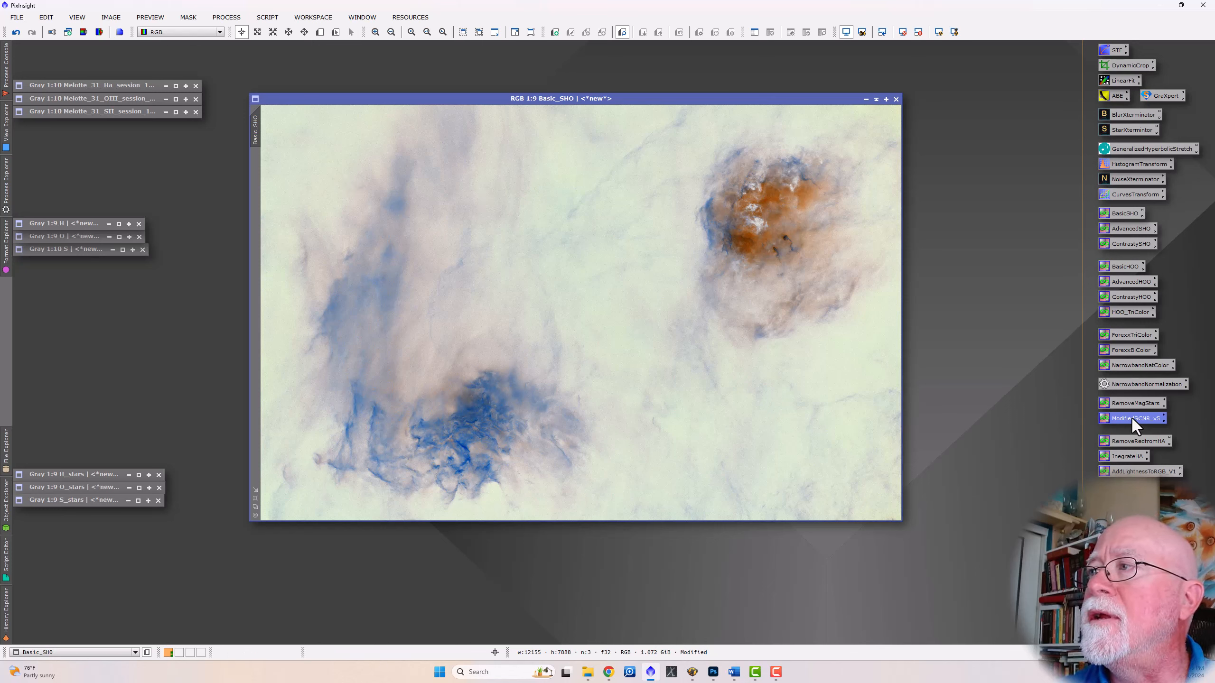
{"action": "left_click_drag", "start_coordinate": [1131, 417], "coordinate": [984, 434]}
{"action": "left_click_drag", "start_coordinate": [860, 376], "coordinate": [855, 368]}
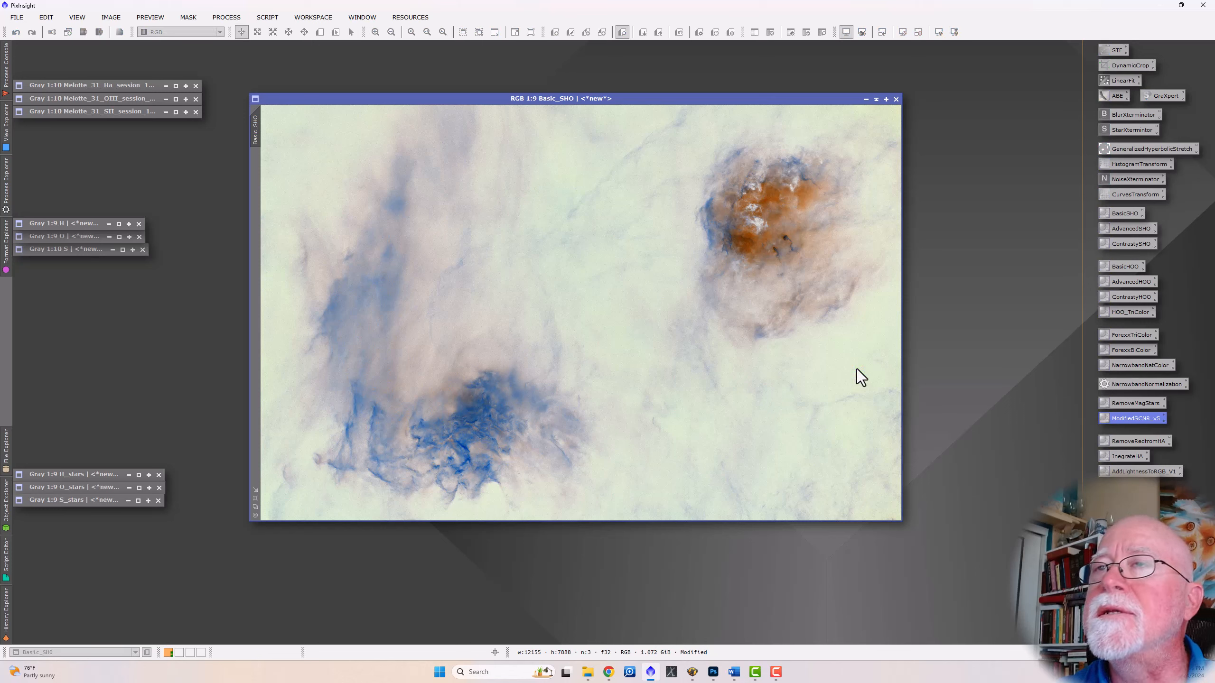
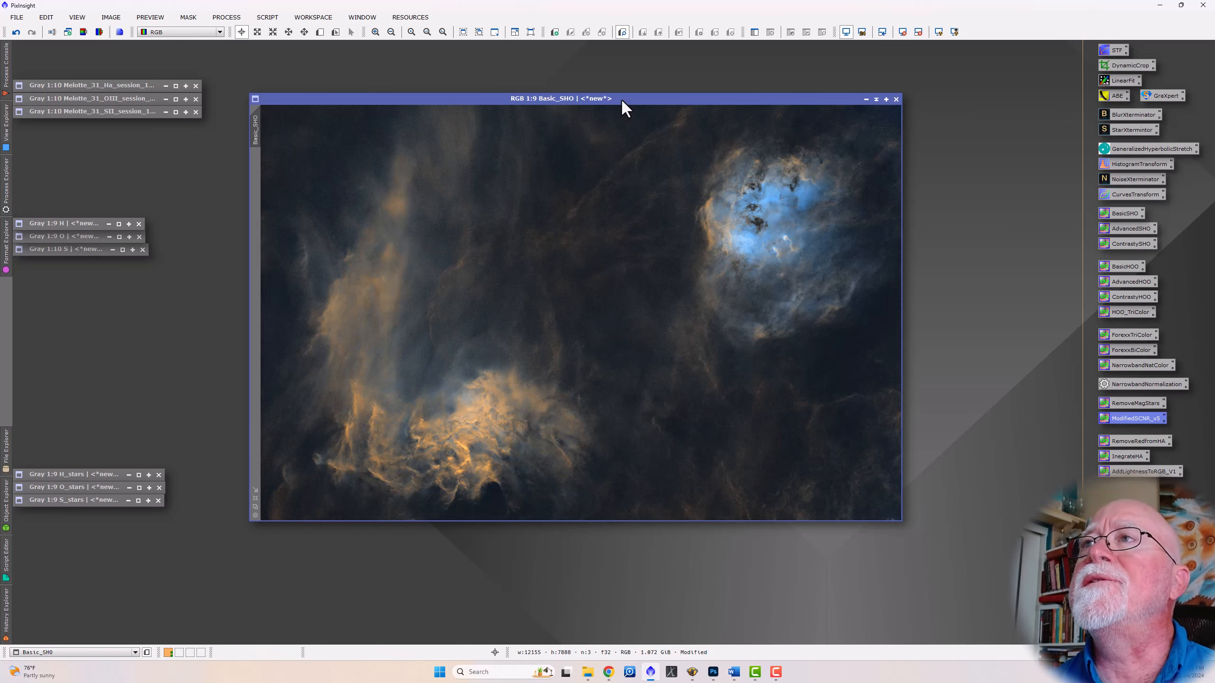
{"action": "left_click_drag", "start_coordinate": [620, 99], "coordinate": [572, 97]}
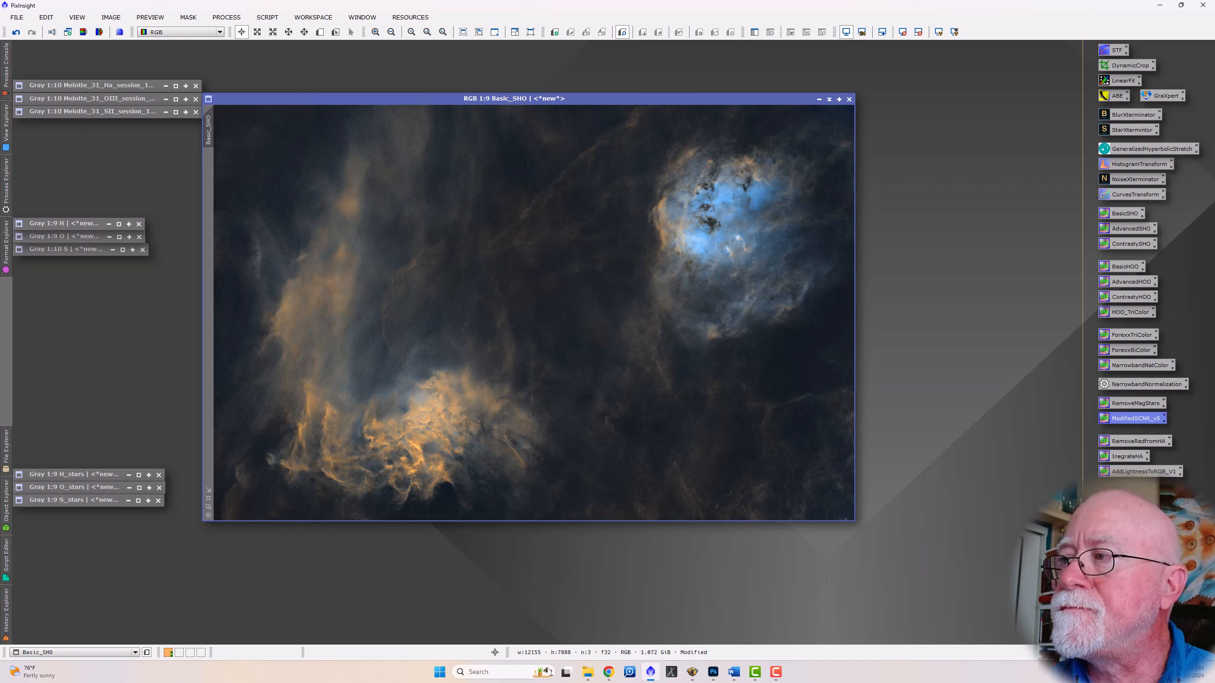
- Review the configured update repositories, including the script sources, without changing the list
{"action": "left_click", "coordinate": [415, 19]}
{"action": "mouse_move", "coordinate": [425, 78]}
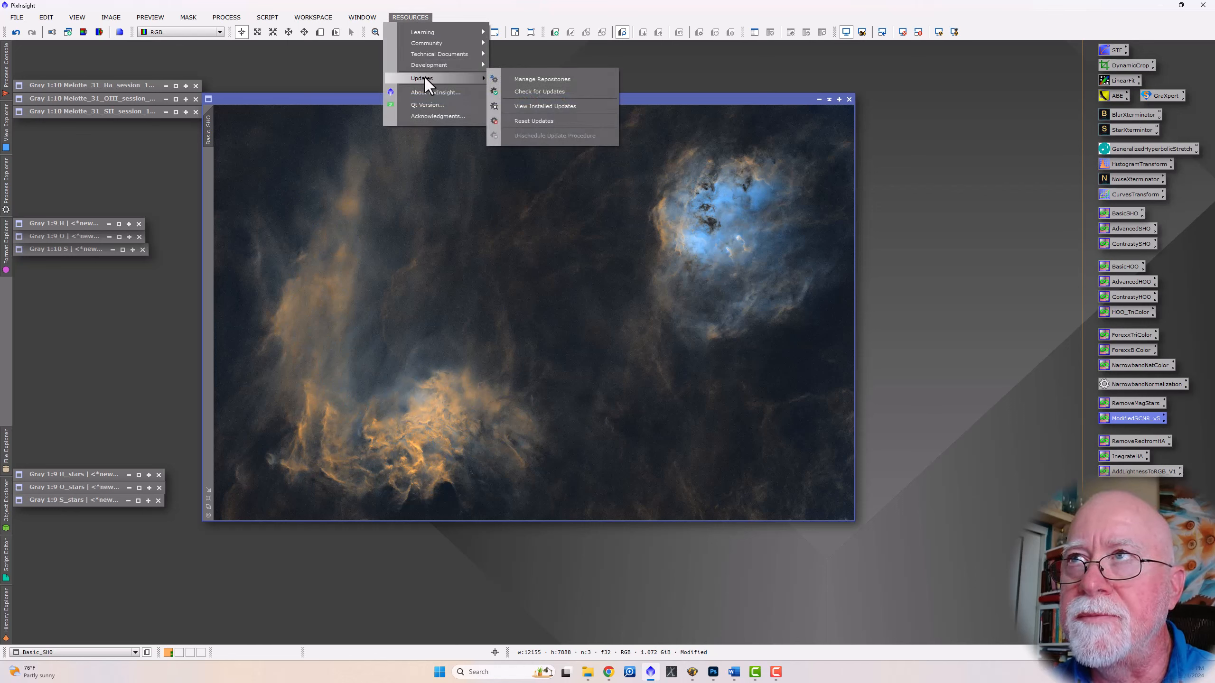
{"action": "left_click", "coordinate": [518, 84]}
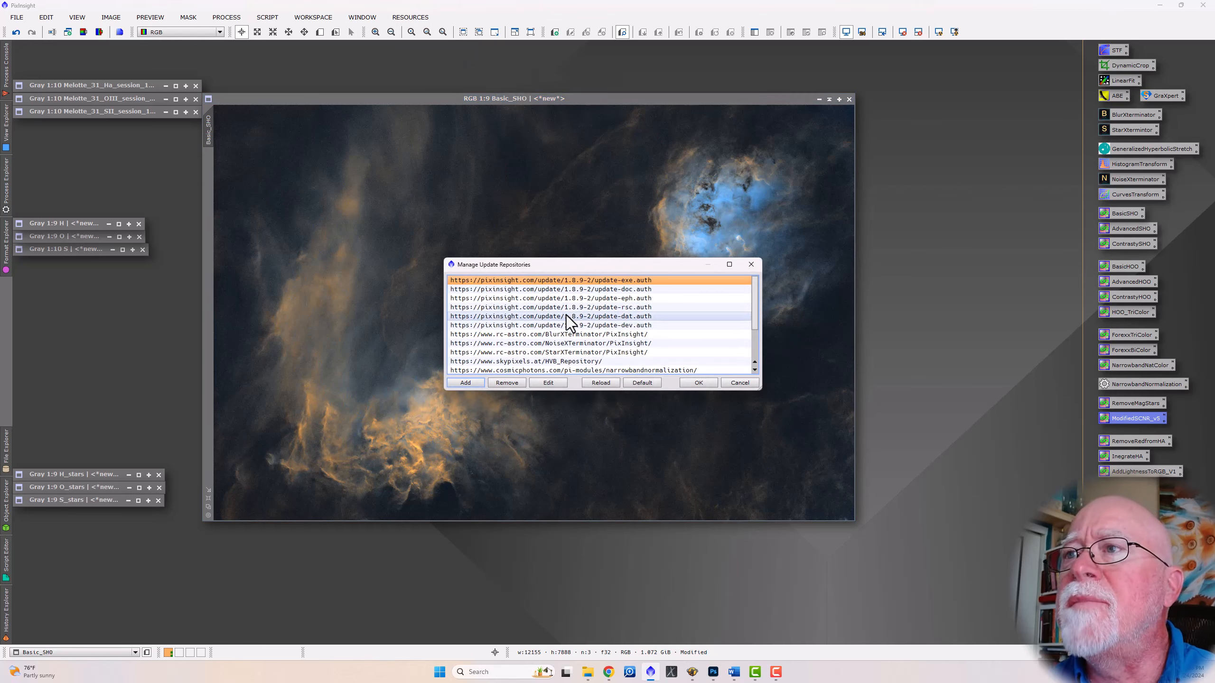
{"action": "scroll", "coordinate": [565, 316], "scroll_direction": "down", "scroll_amount": 2}
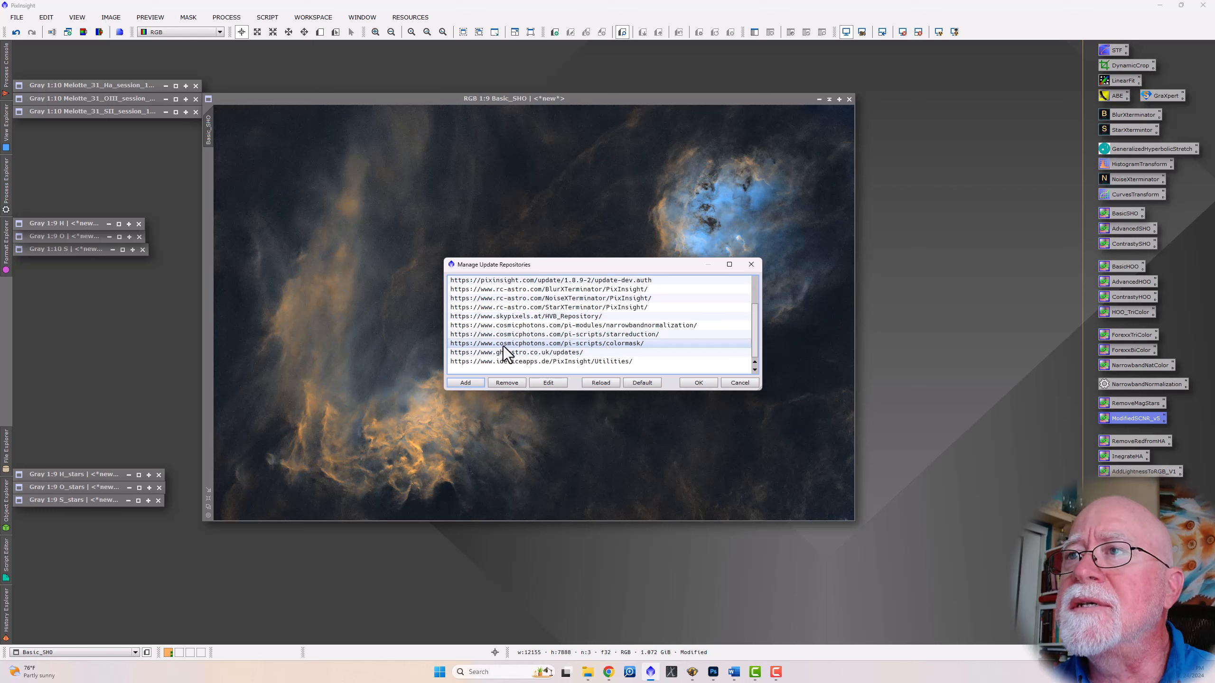
{"action": "left_click", "coordinate": [736, 385]}
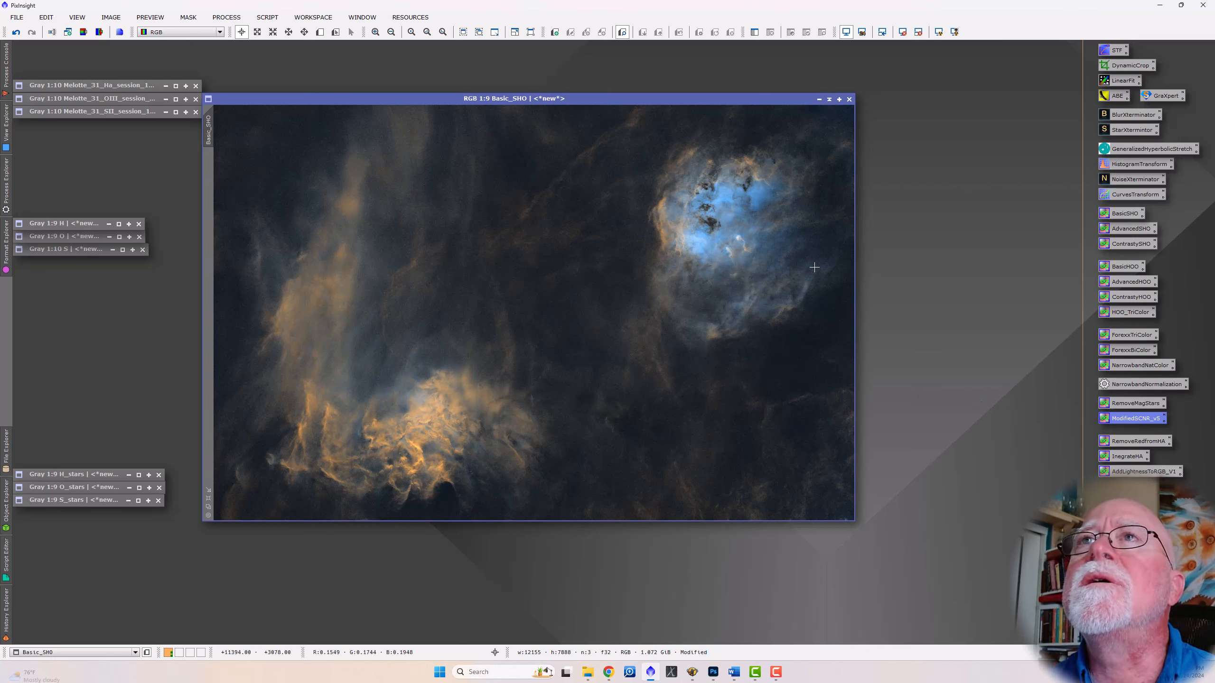
{"action": "left_click", "coordinate": [273, 21]}
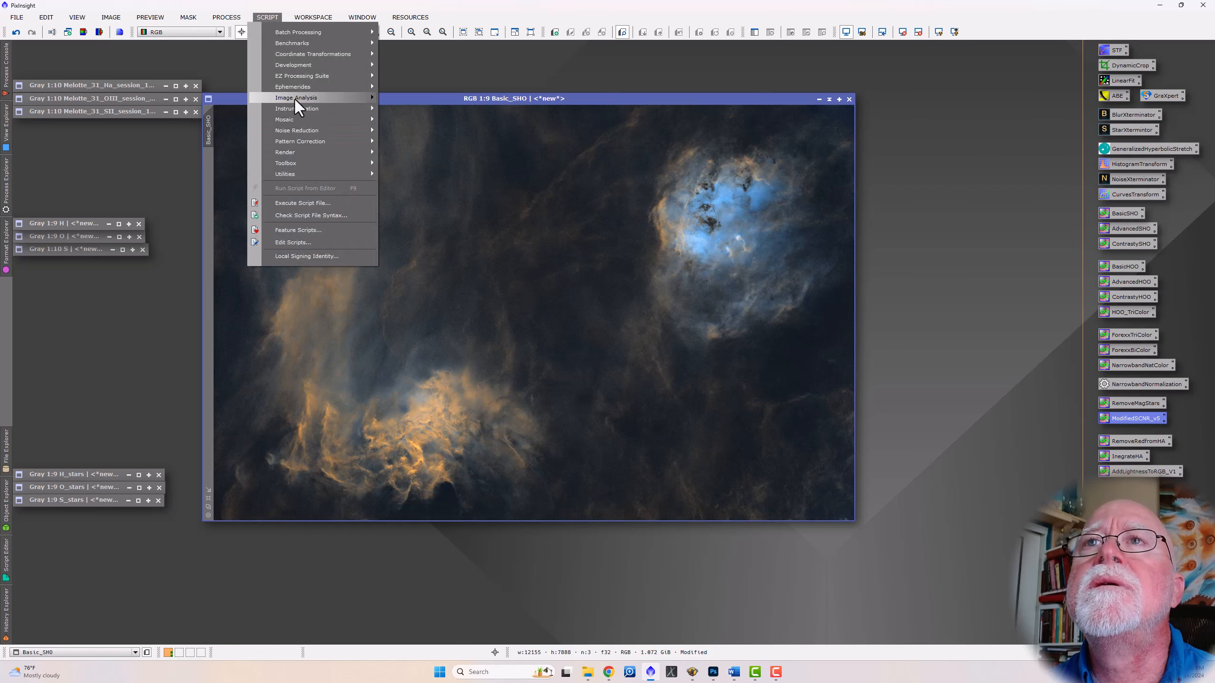
{"action": "mouse_move", "coordinate": [310, 174]}
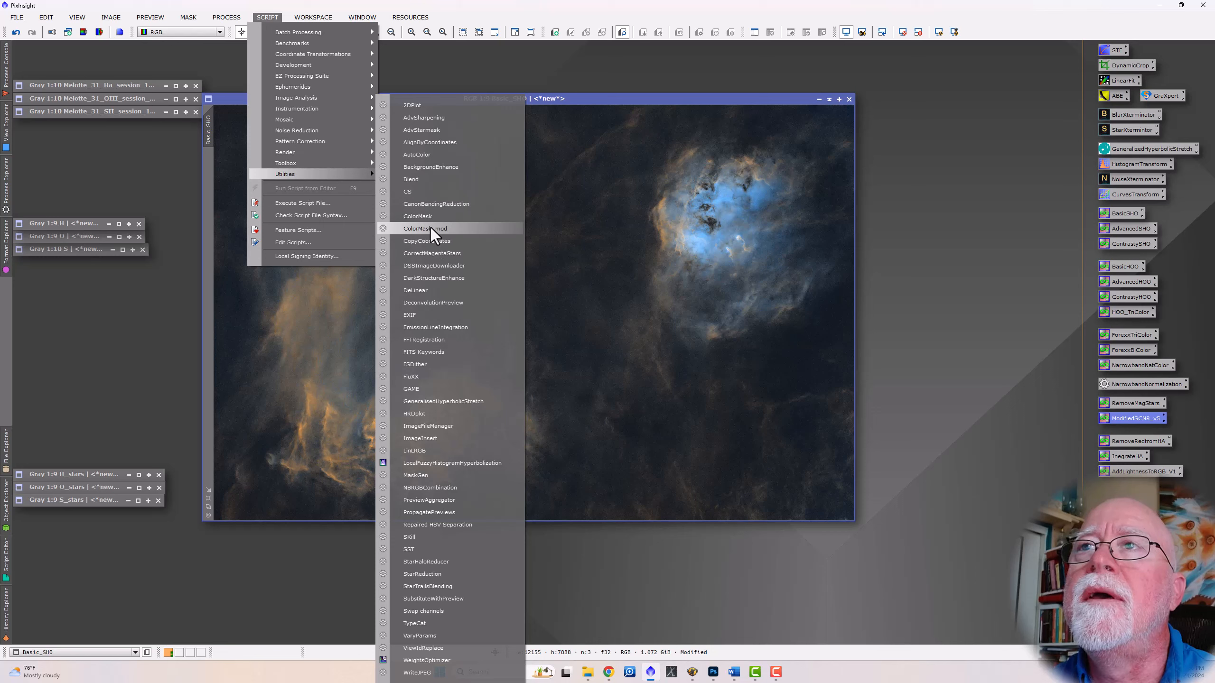
{"action": "left_click", "coordinate": [420, 218]}
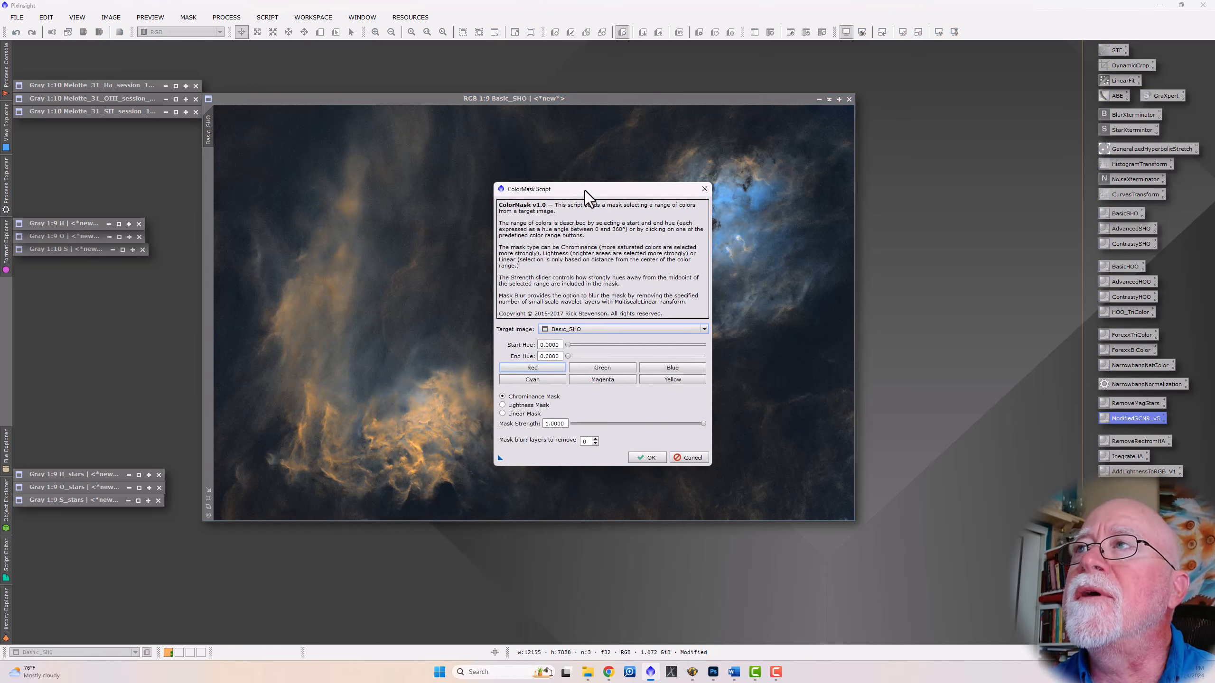
{"action": "left_click_drag", "start_coordinate": [584, 190], "coordinate": [951, 126]}
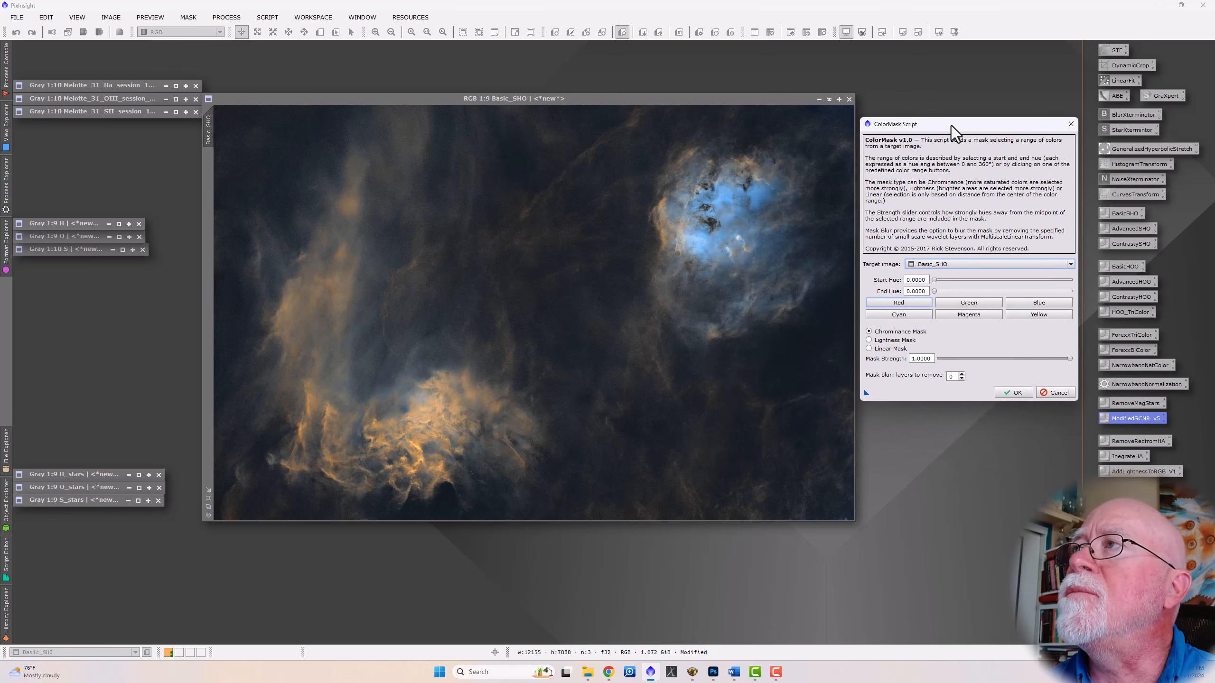
{"action": "left_click", "coordinate": [1046, 303]}
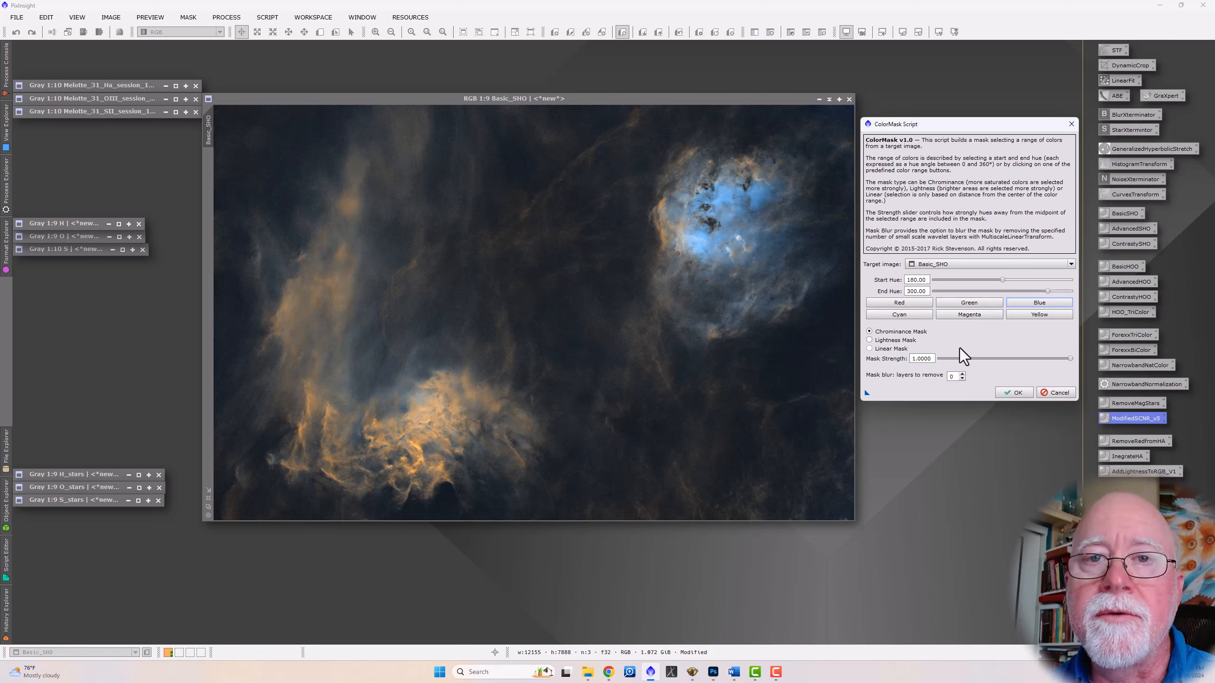
{"action": "left_click", "coordinate": [1057, 393]}
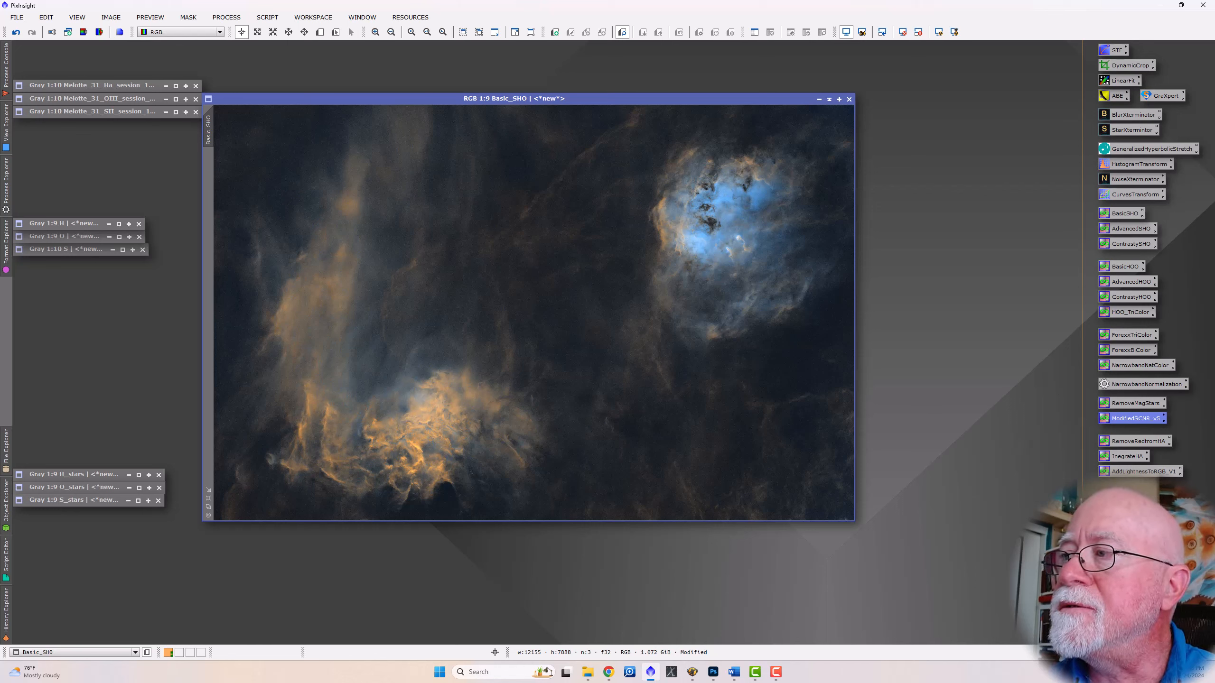
- Create a mask named BlueMask from the blue tones of Basic_SHO and blur it with the sigma 15 convolution preset
{"action": "left_click_drag", "start_coordinate": [1128, 510], "coordinate": [578, 272]}
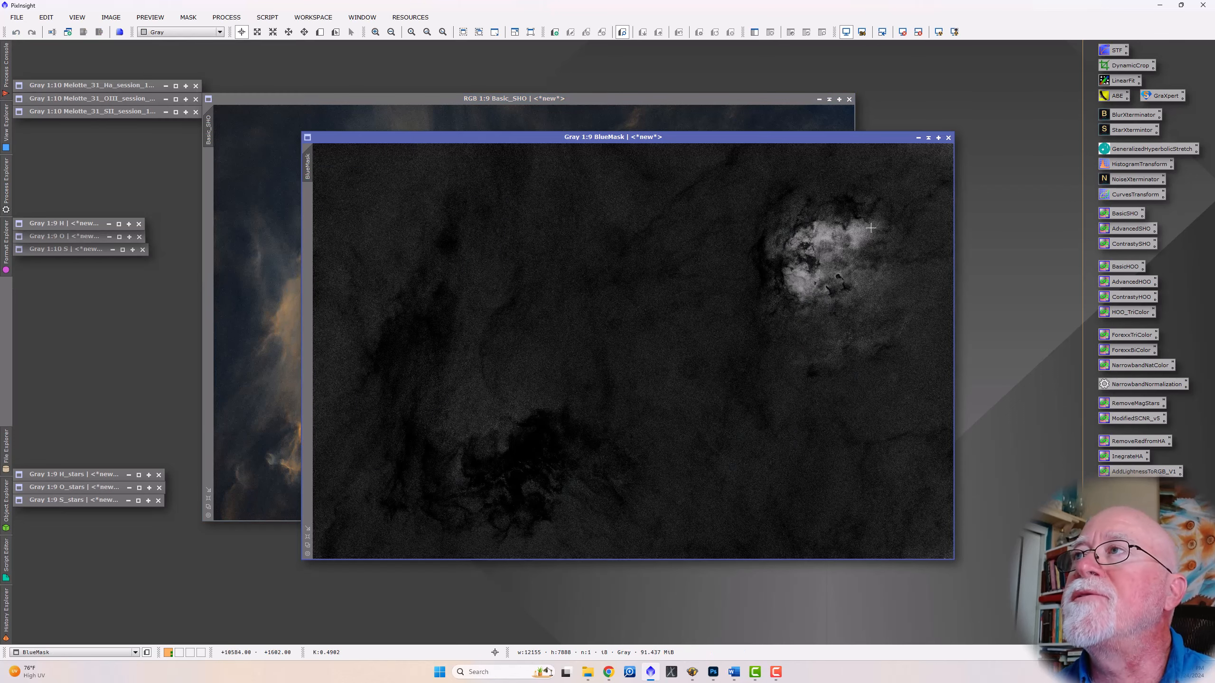
{"action": "left_click_drag", "start_coordinate": [875, 138], "coordinate": [844, 149]}
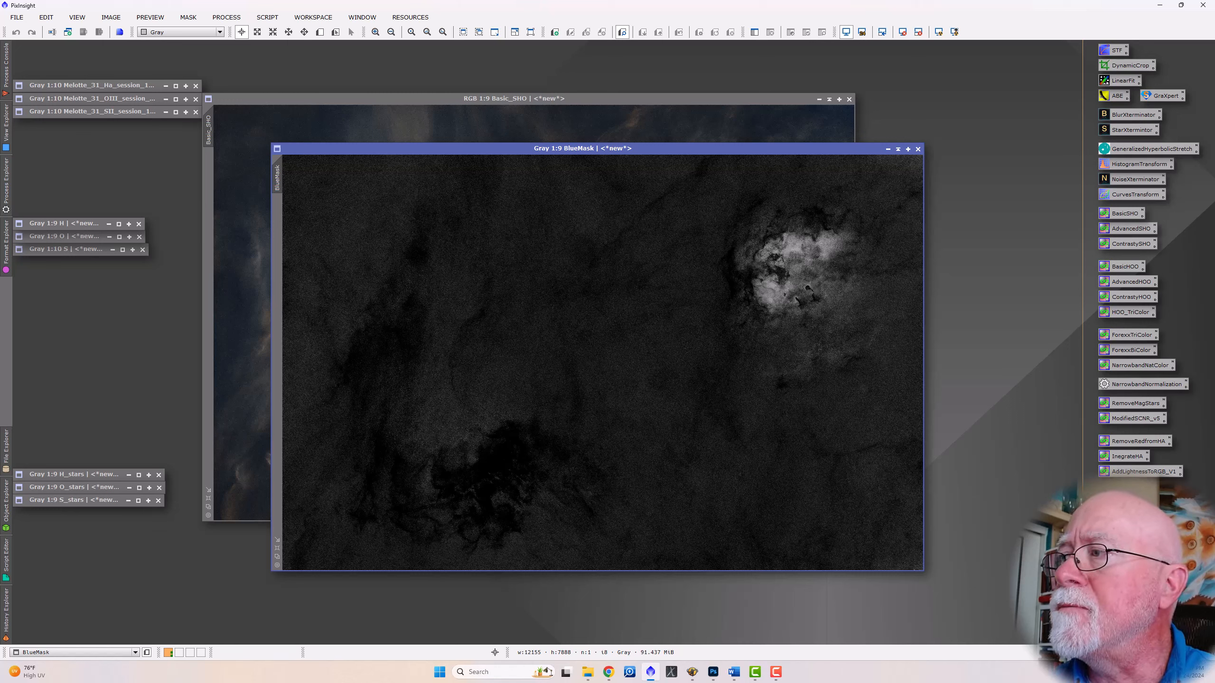
{"action": "left_click_drag", "start_coordinate": [1133, 593], "coordinate": [798, 478]}
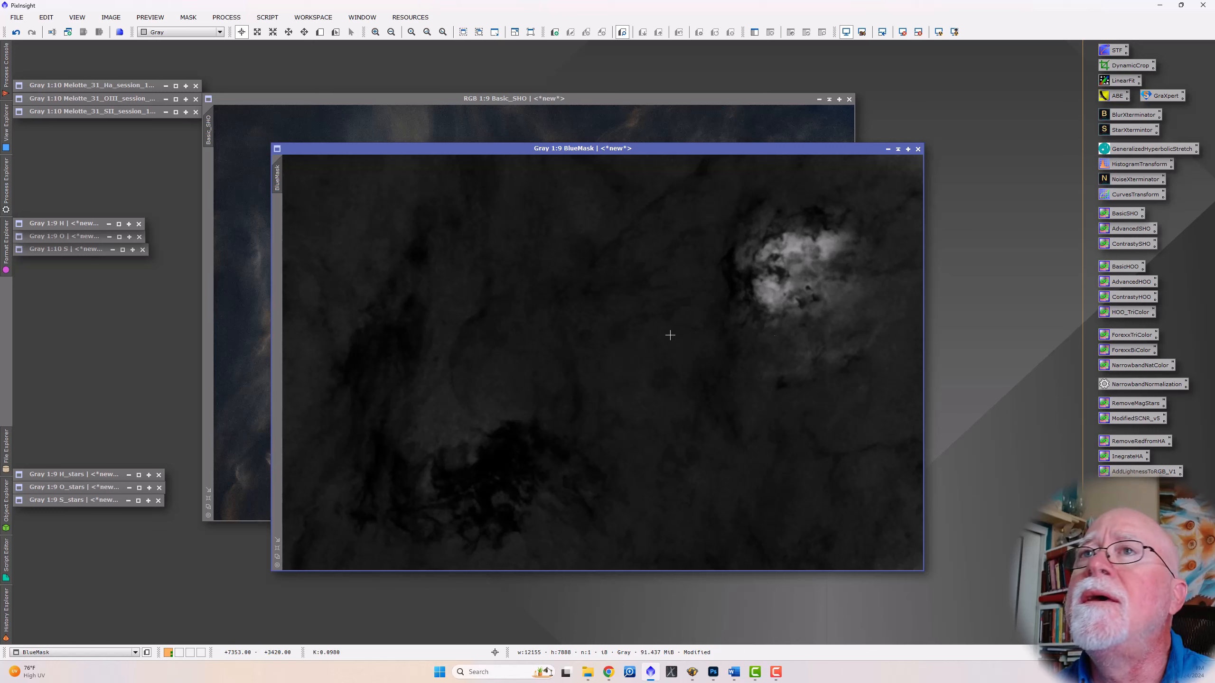
- Apply BlueMask as the mask on Basic_SHO, collapse the mask image out of the way and hide the red mask overlay
{"action": "left_click_drag", "start_coordinate": [283, 183], "coordinate": [211, 176]}
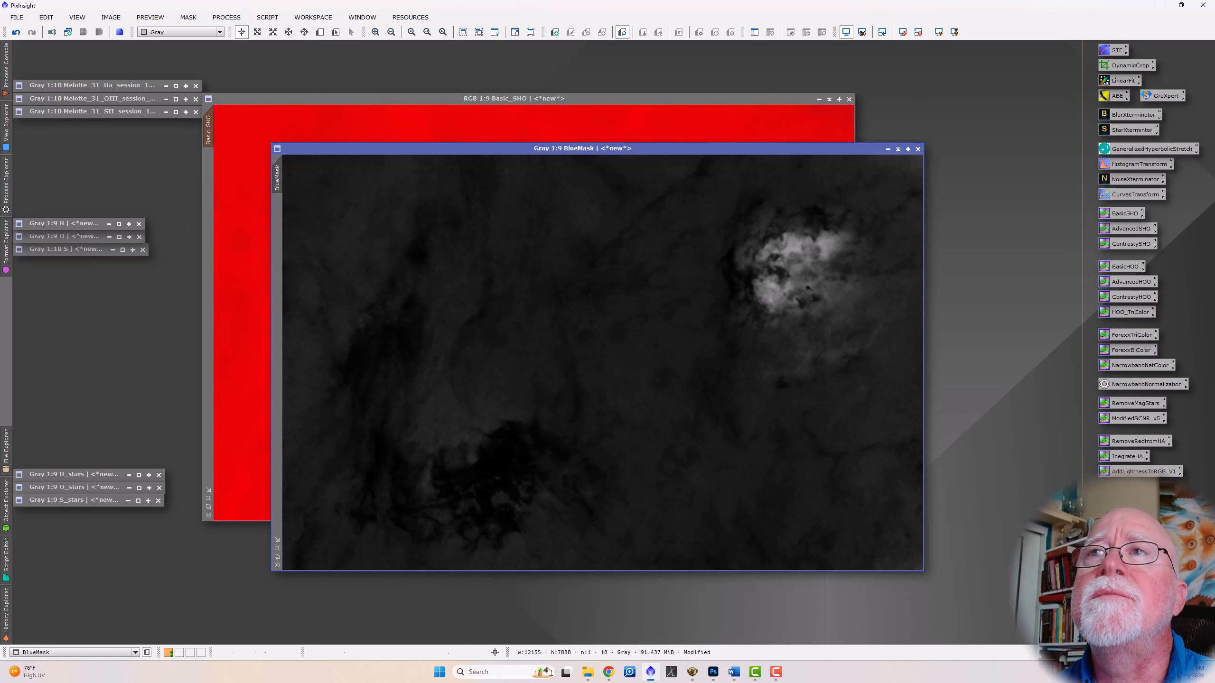
{"action": "left_click", "coordinate": [898, 150]}
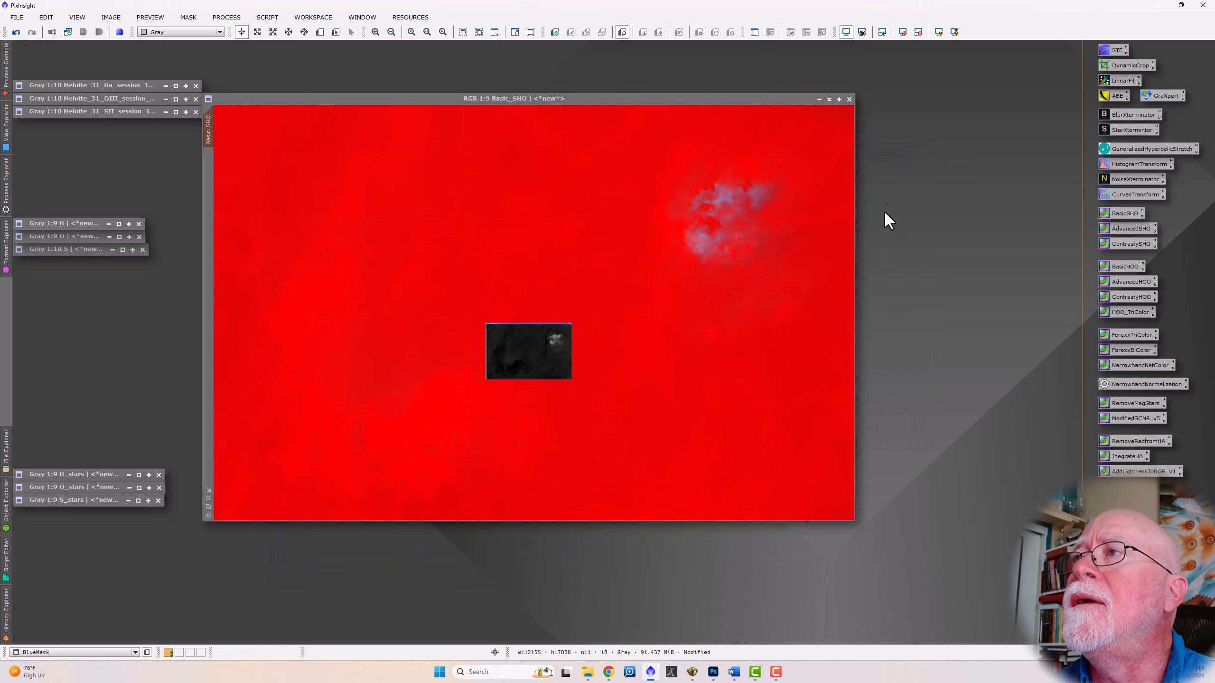
{"action": "left_click_drag", "start_coordinate": [619, 357], "coordinate": [996, 610]}
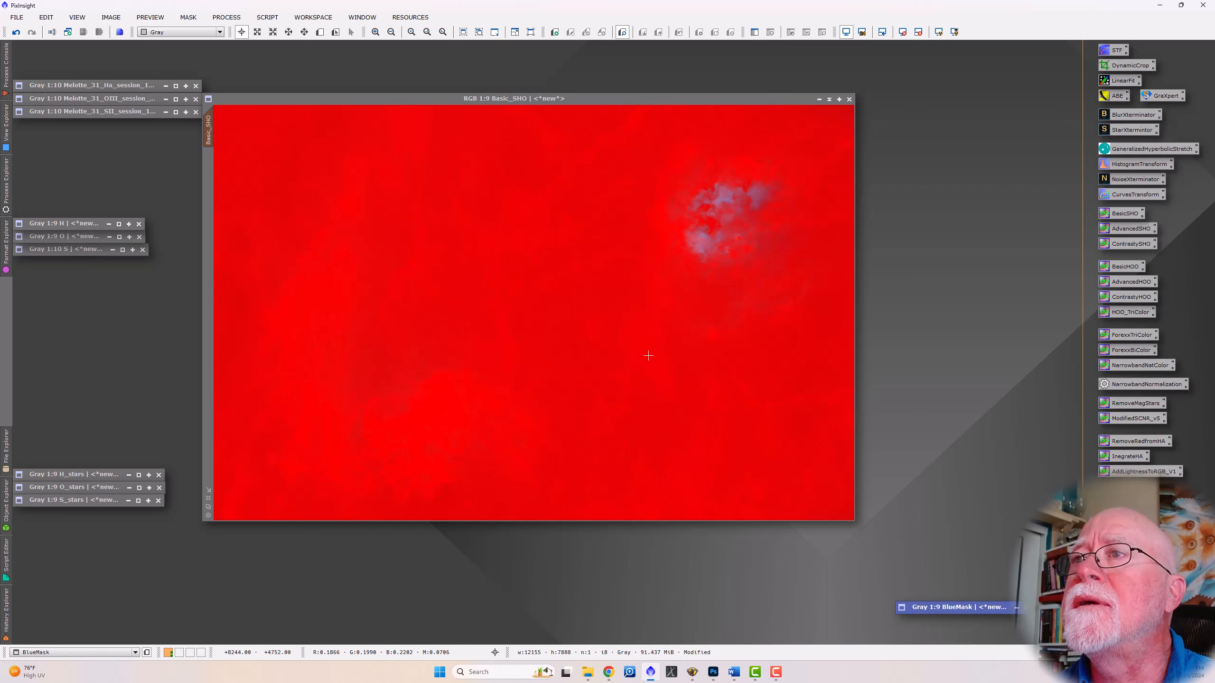
{"action": "right_click", "coordinate": [627, 338]}
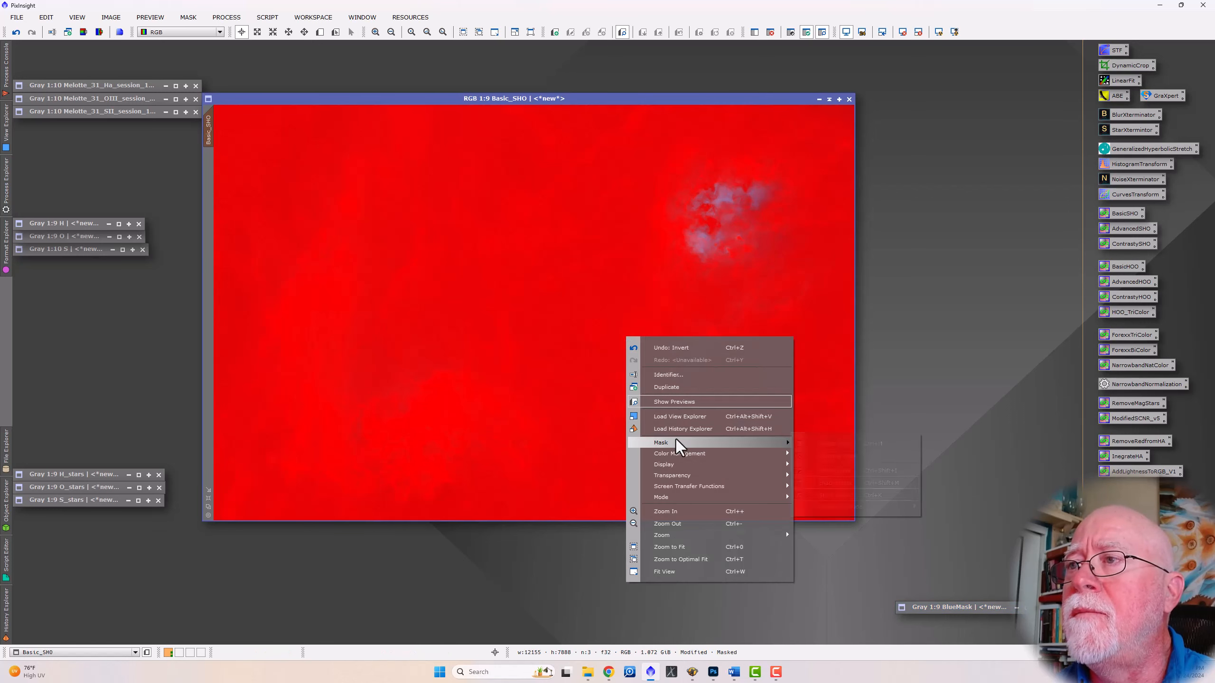
{"action": "mouse_move", "coordinate": [676, 441]}
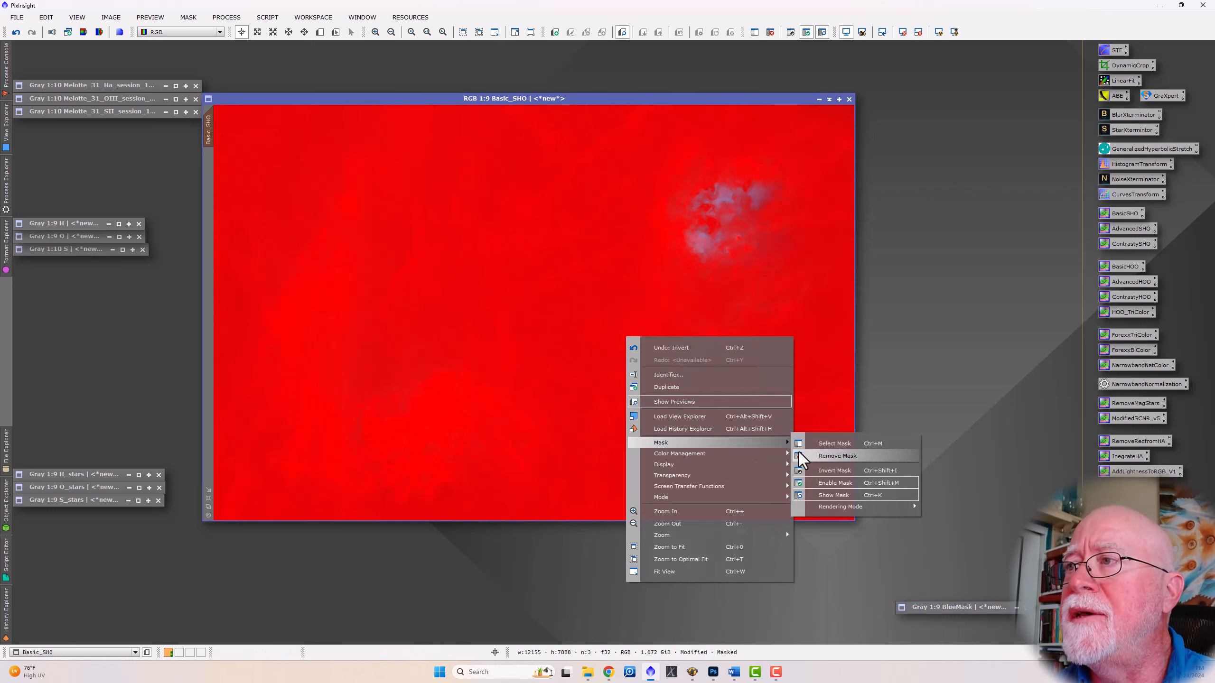
{"action": "left_click", "coordinate": [824, 496]}
{"action": "left_click_drag", "start_coordinate": [734, 100], "coordinate": [616, 85]}
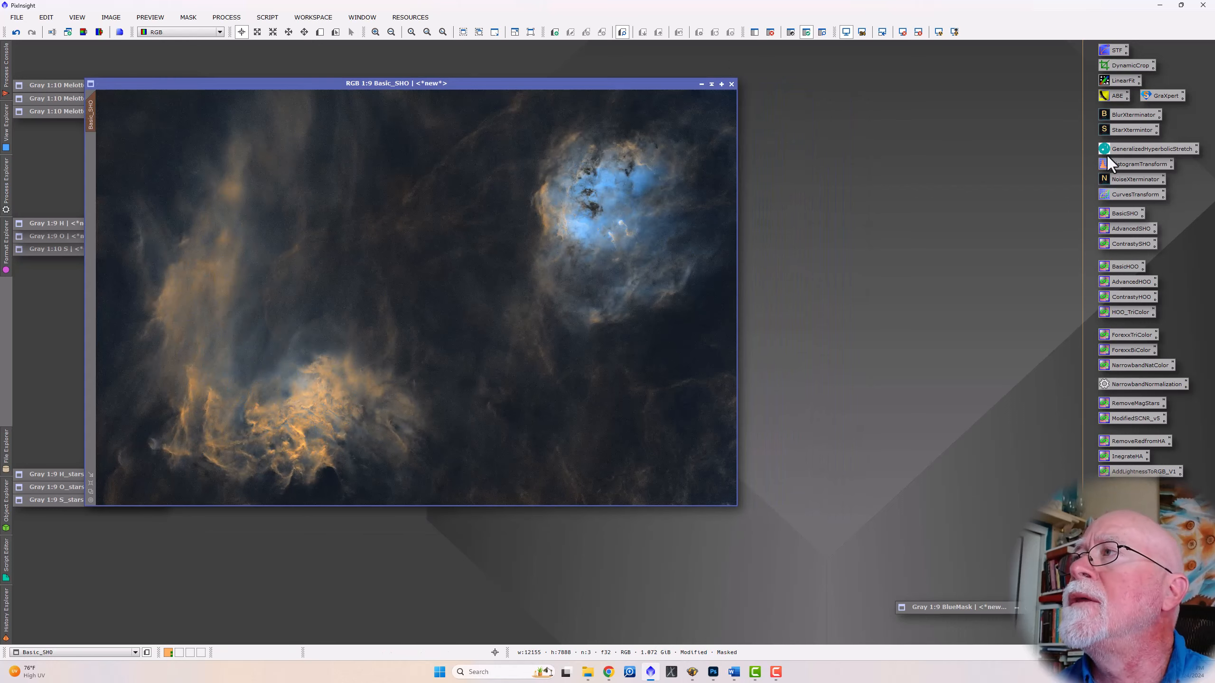
- Boost the blue channel of the masked Basic_SHO with a CurvesTransformation point at input 0.46770, output 0.54103, and reset the curve
{"action": "double_click", "coordinate": [1134, 194]}
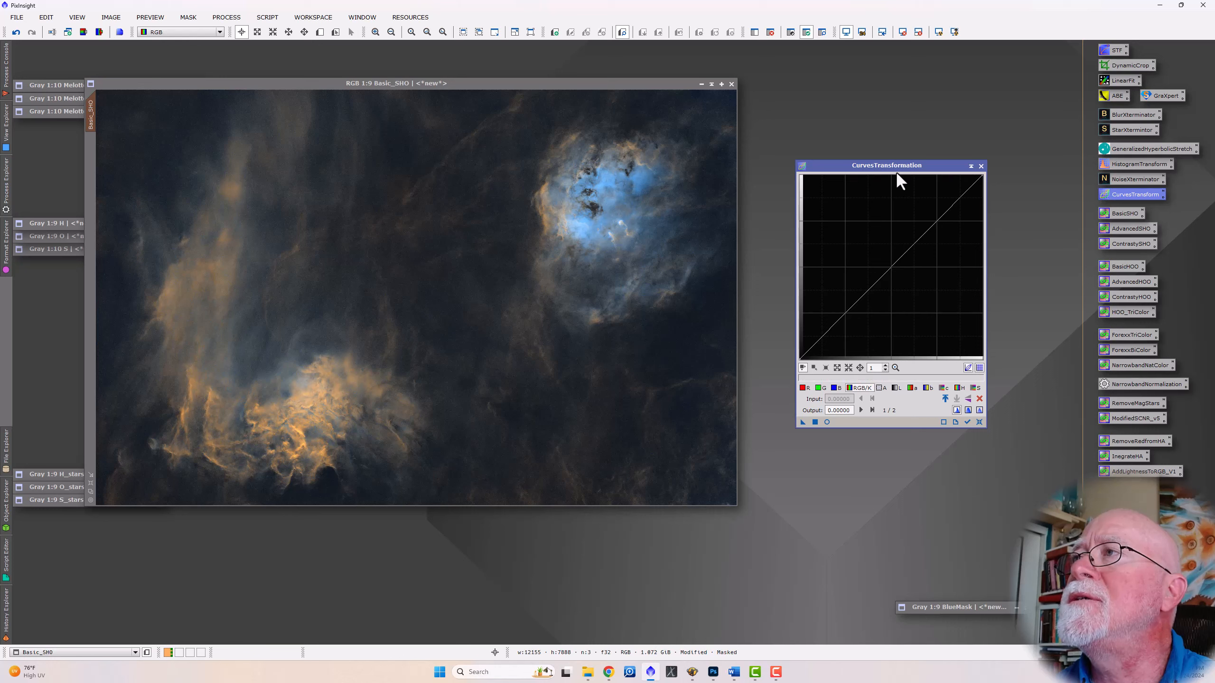
{"action": "left_click_drag", "start_coordinate": [891, 169], "coordinate": [894, 135]}
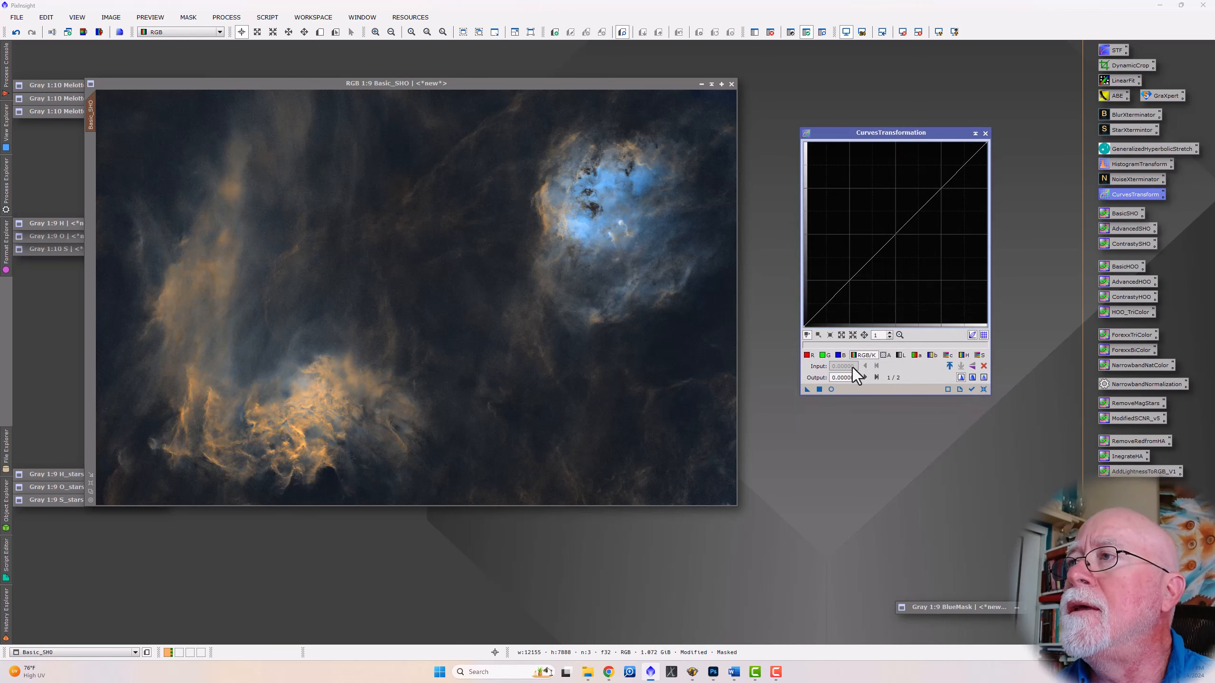
{"action": "left_click", "coordinate": [840, 354]}
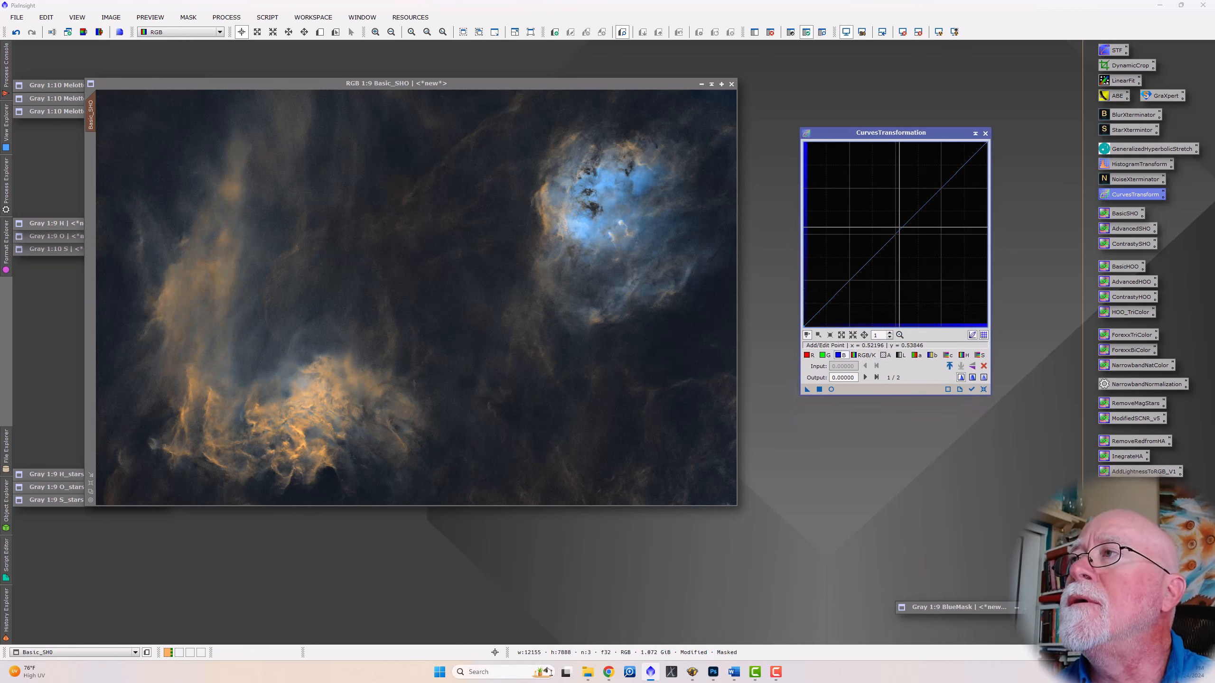
{"action": "left_click", "coordinate": [894, 234]}
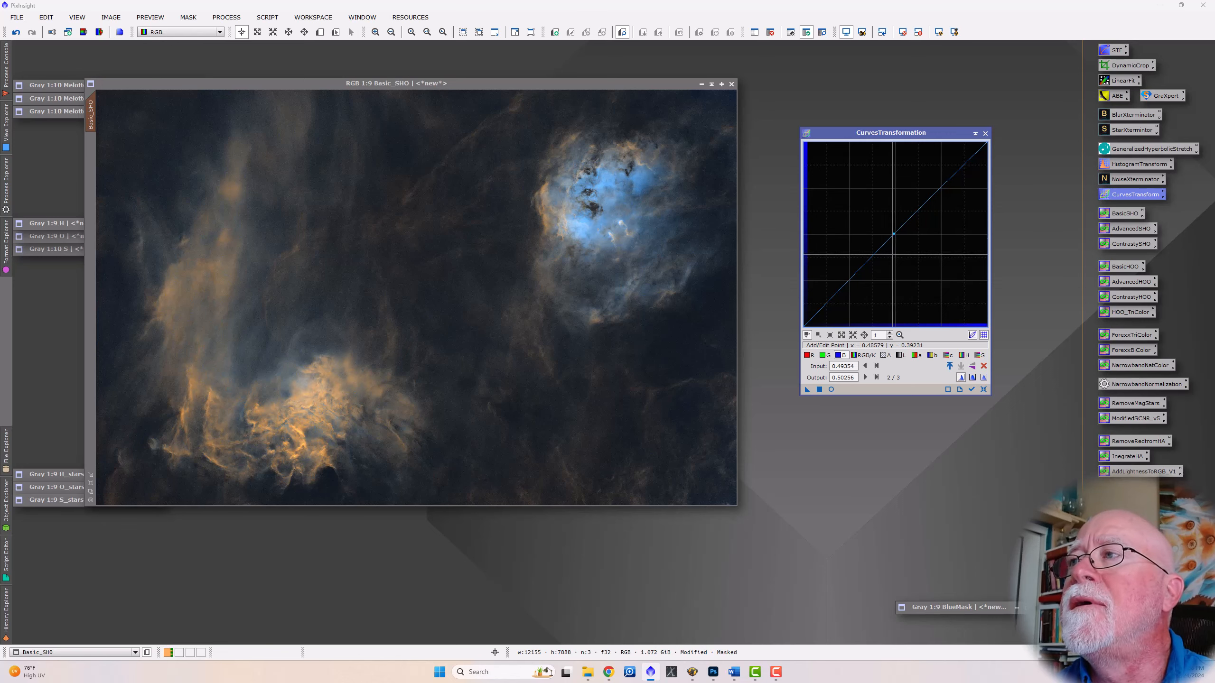
{"action": "left_click", "coordinate": [831, 389]}
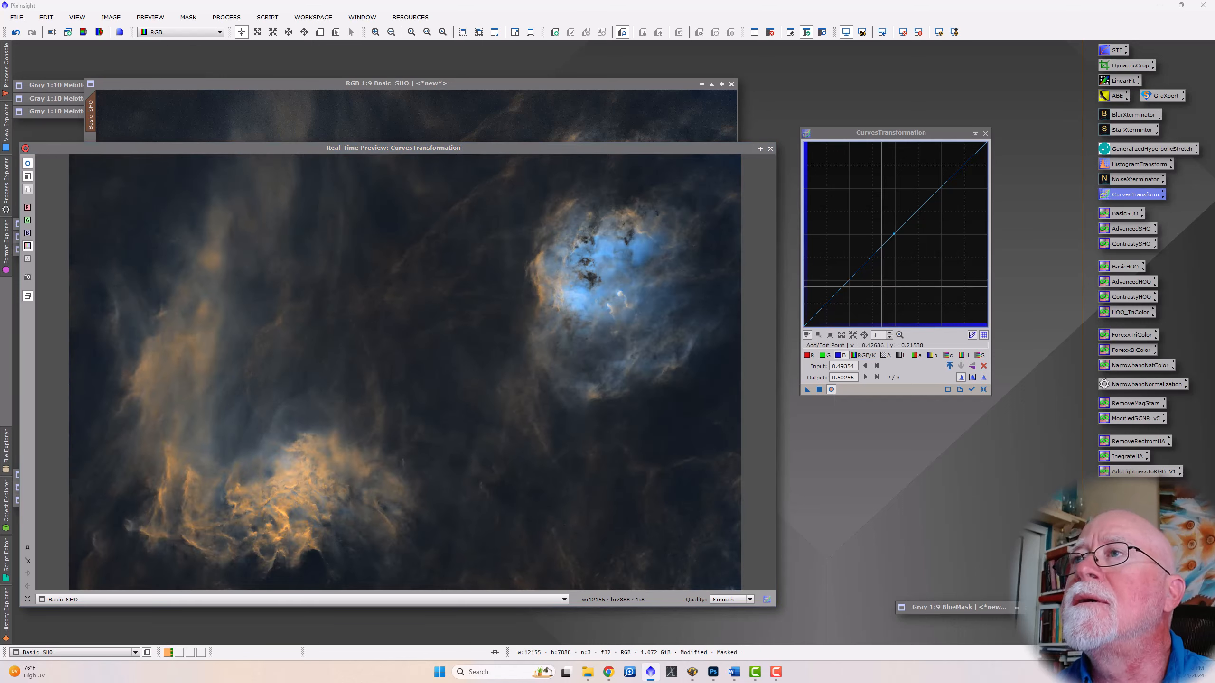
{"action": "mouse_move", "coordinate": [895, 234]}
{"action": "left_mouse_down"}
{"action": "mouse_move", "coordinate": [882, 217]}
{"action": "mouse_move", "coordinate": [908, 261]}
{"action": "mouse_move", "coordinate": [890, 227]}
{"action": "left_mouse_up"}
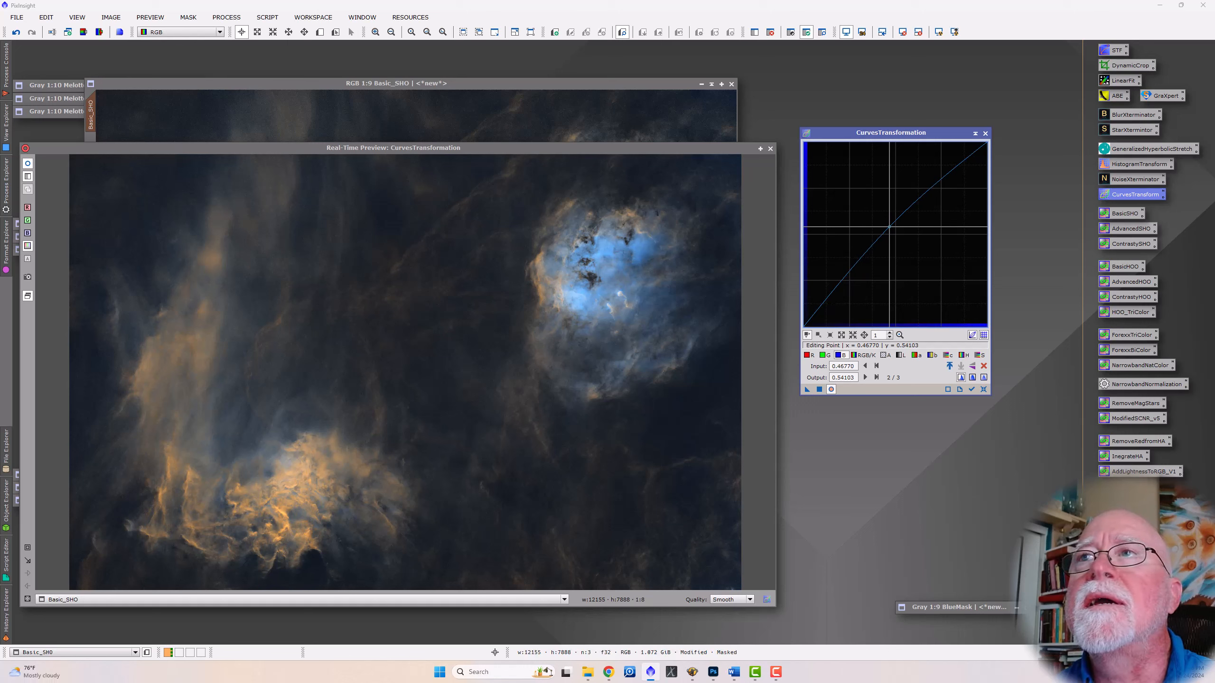
{"action": "left_click", "coordinate": [818, 390]}
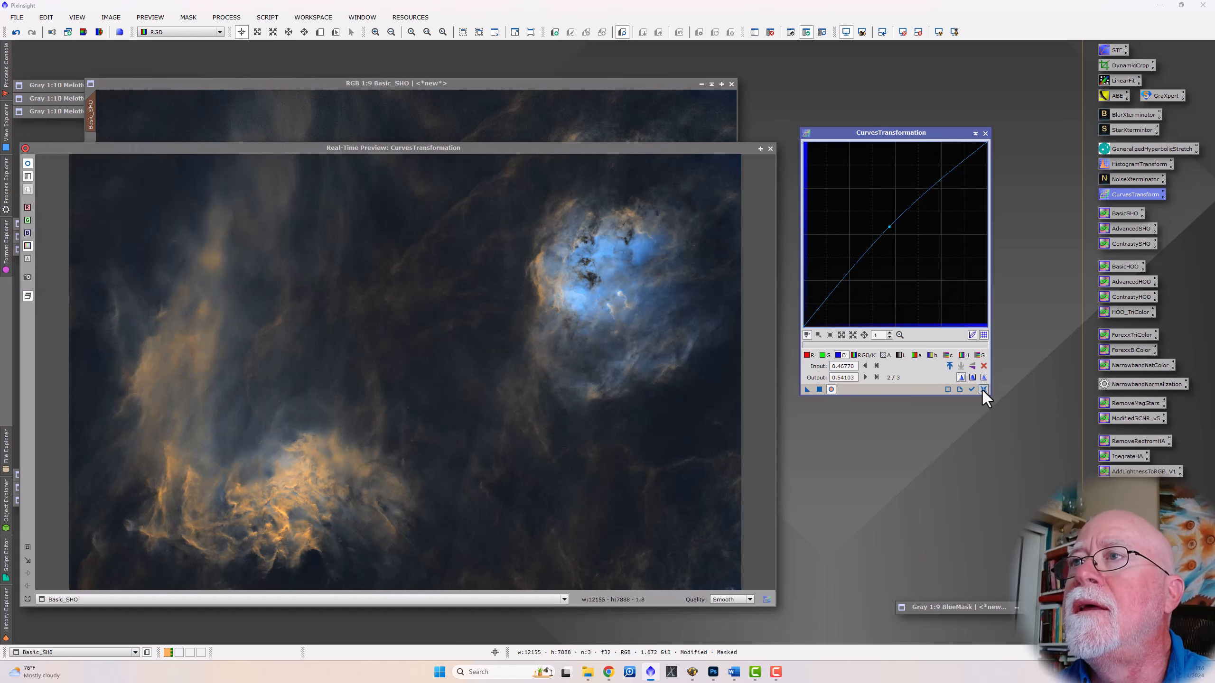
{"action": "left_click", "coordinate": [982, 390]}
- Lower the CIE b* curve at input 0.16796 to output 0.13590, apply it to Basic_SHO, and close CurvesTransformation and its preview
{"action": "left_click", "coordinate": [964, 355]}
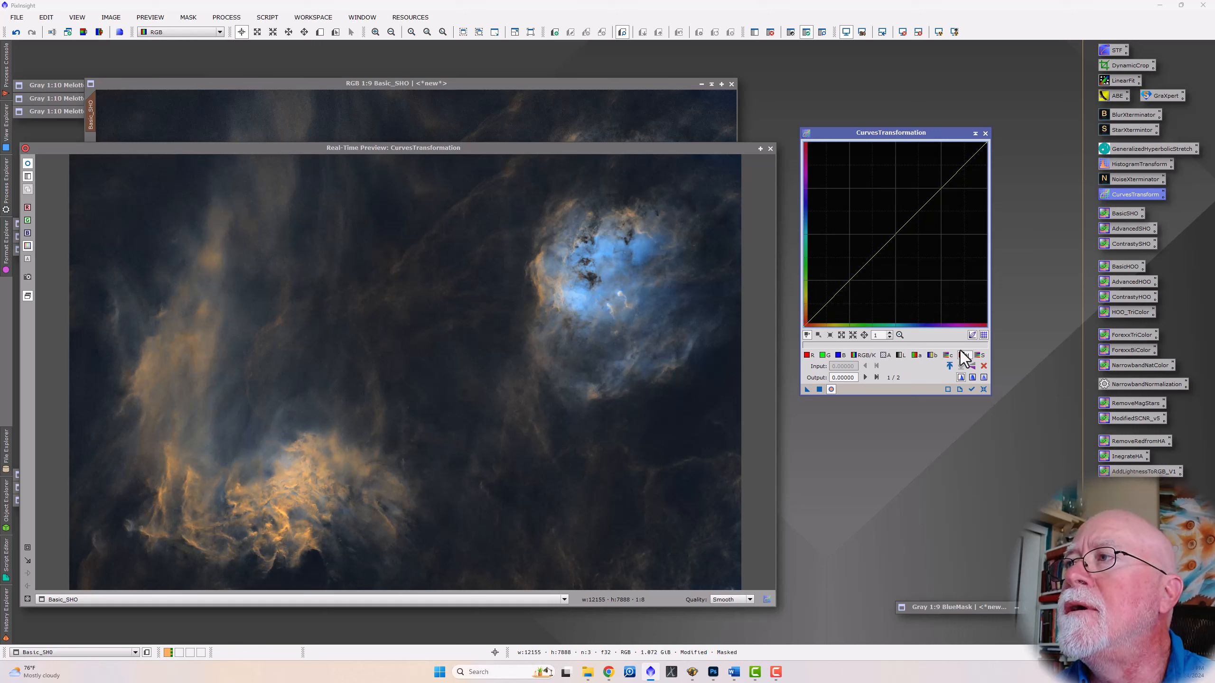
{"action": "left_click", "coordinate": [932, 355]}
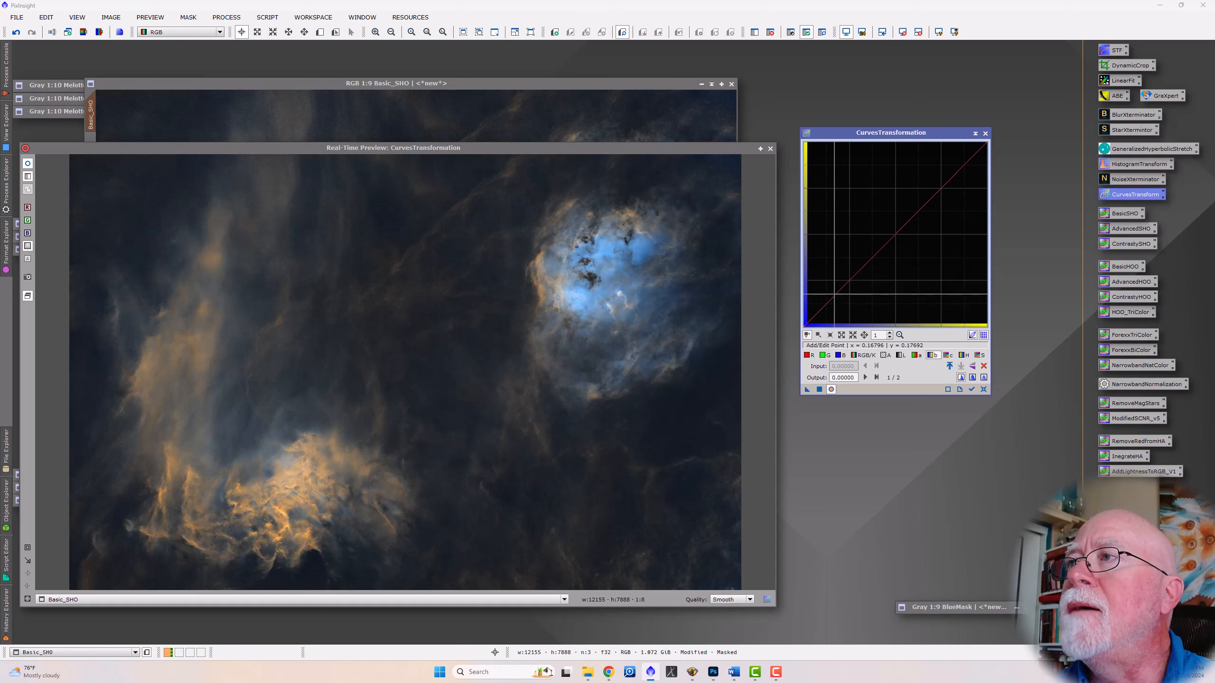
{"action": "left_click", "coordinate": [834, 296]}
{"action": "left_click_drag", "start_coordinate": [833, 296], "coordinate": [834, 301]}
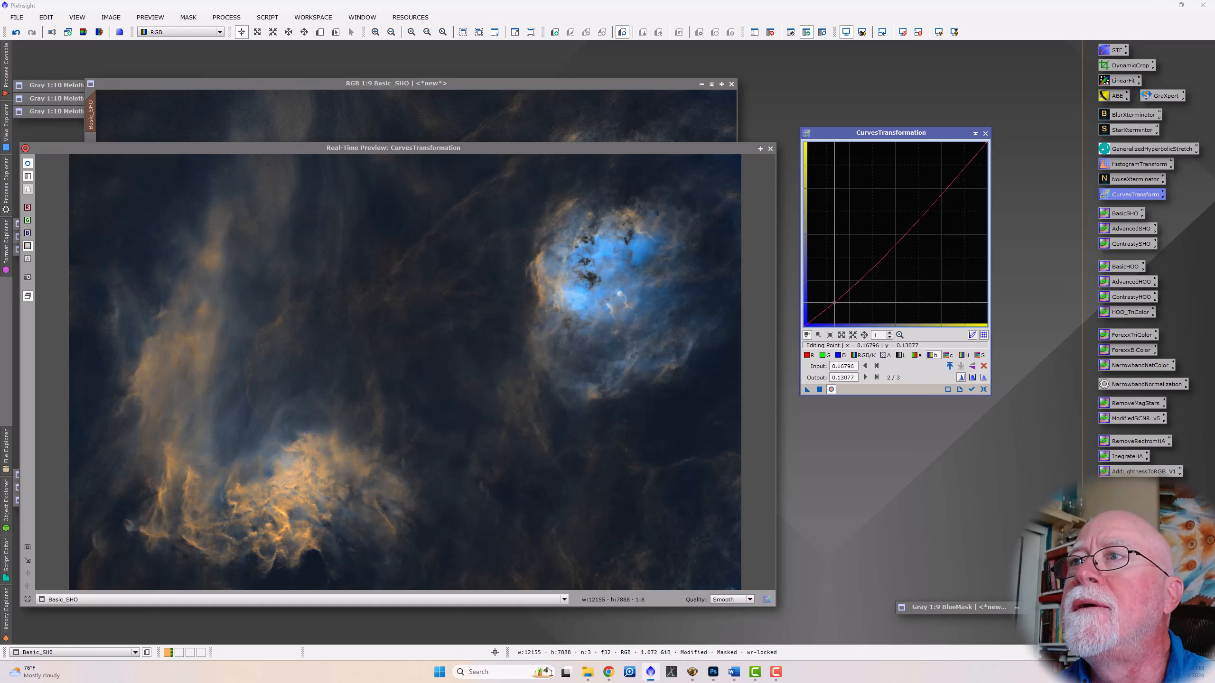
{"action": "left_click_drag", "start_coordinate": [834, 300], "coordinate": [834, 300]}
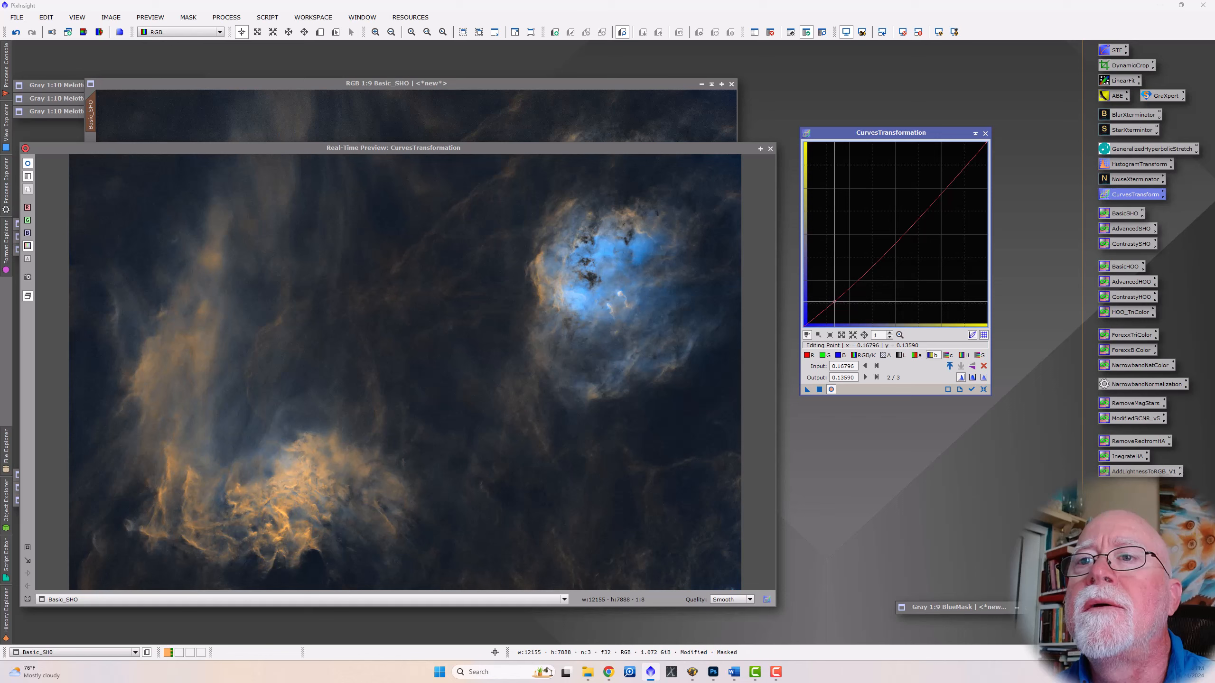
{"action": "left_click", "coordinate": [819, 389]}
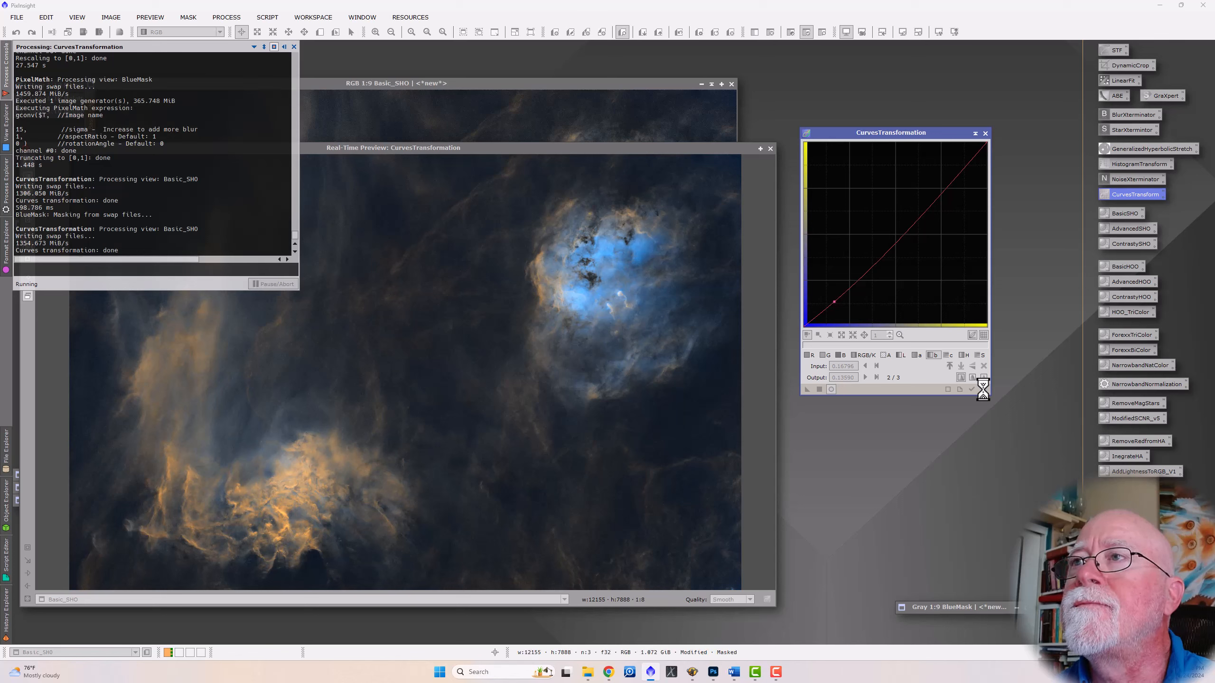
{"action": "left_click", "coordinate": [983, 389]}
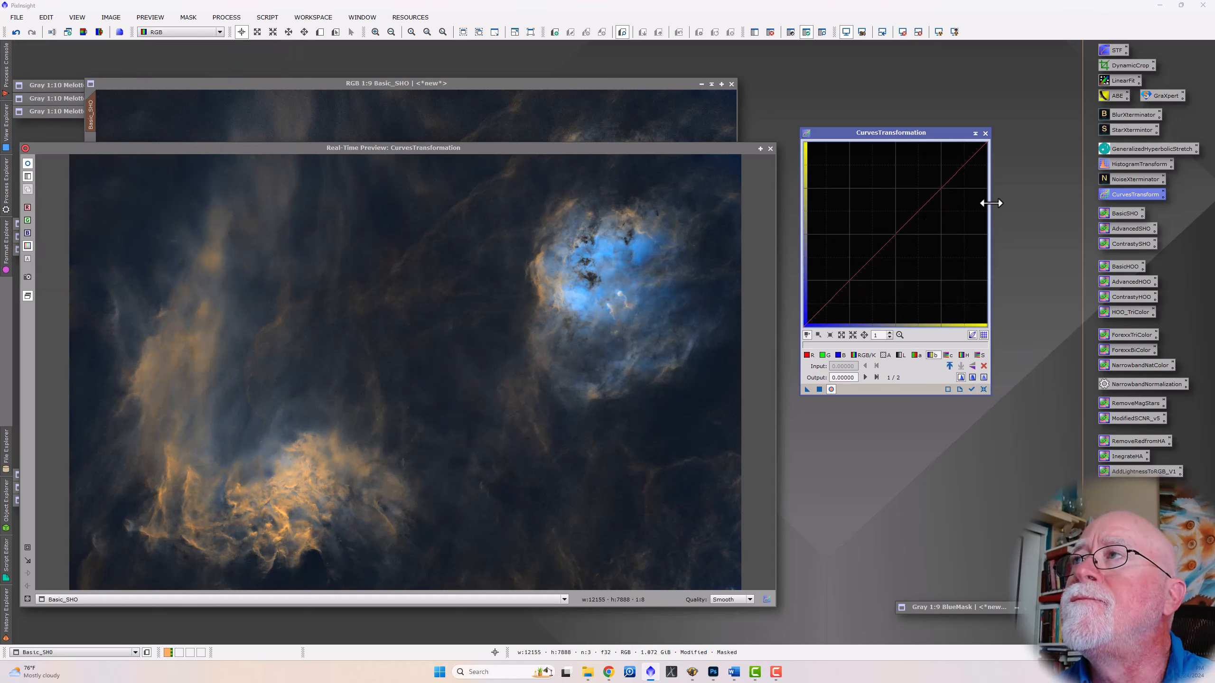
{"action": "left_click", "coordinate": [985, 134]}
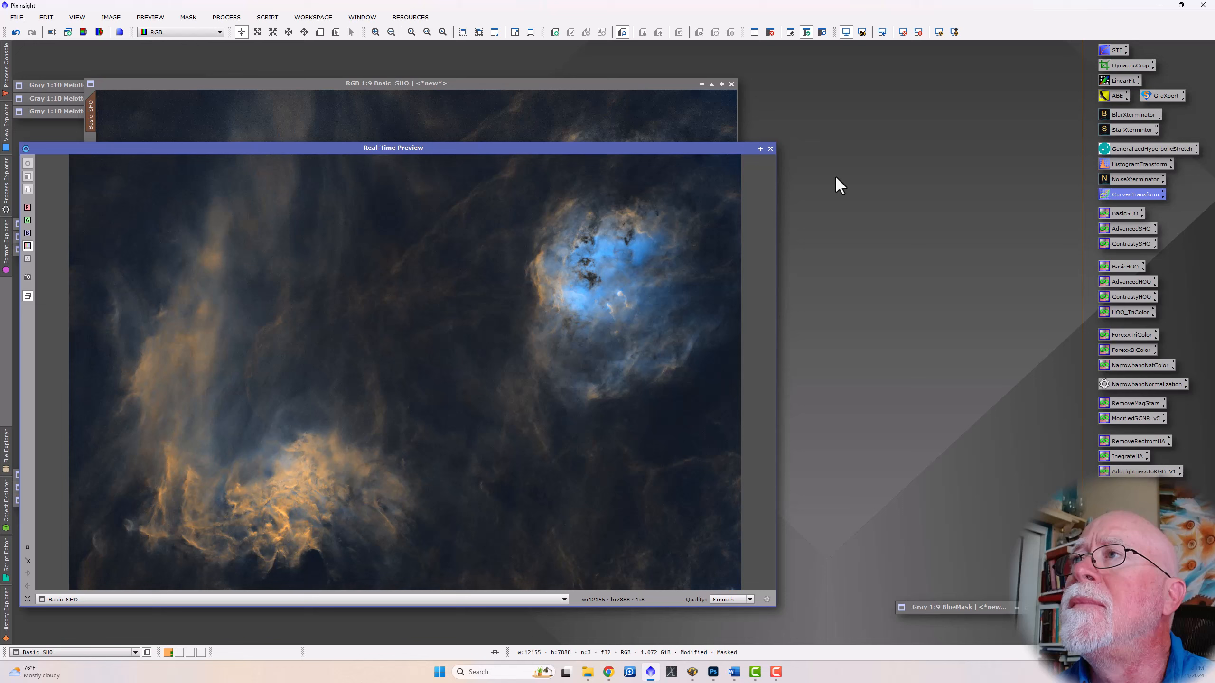
{"action": "left_click", "coordinate": [770, 149]}
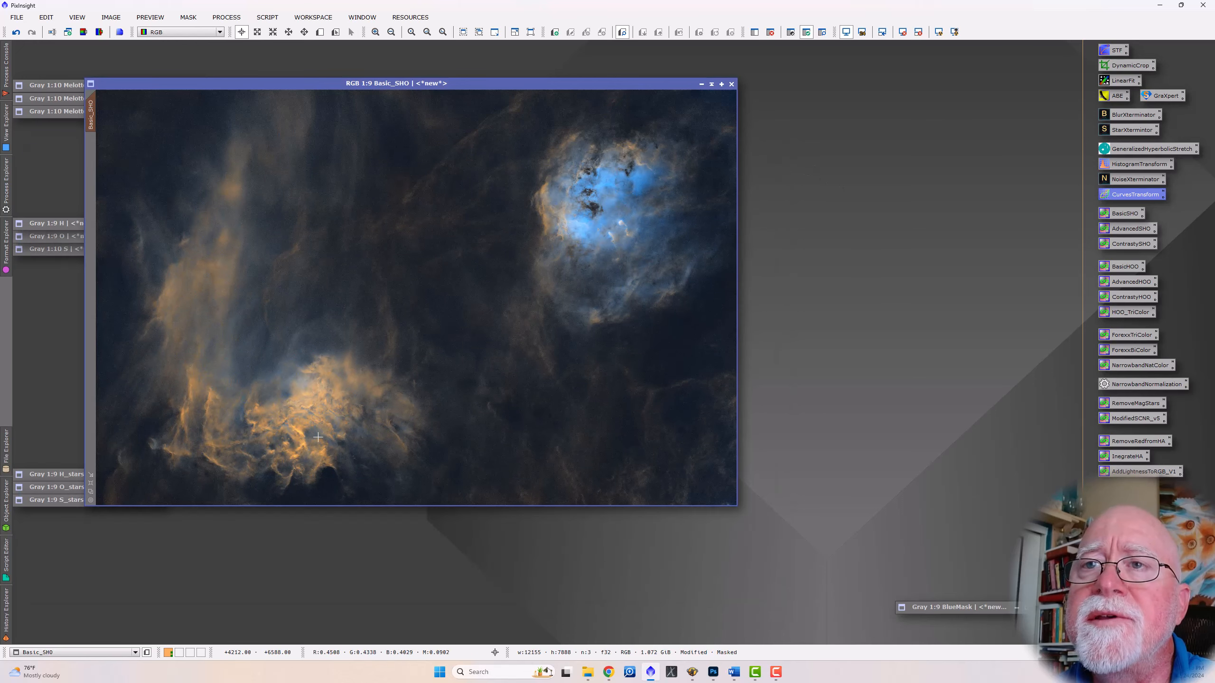
- Duplicate the starless H image and collapse the original
{"action": "scroll", "coordinate": [317, 437], "scroll_direction": "up", "scroll_amount": 4}
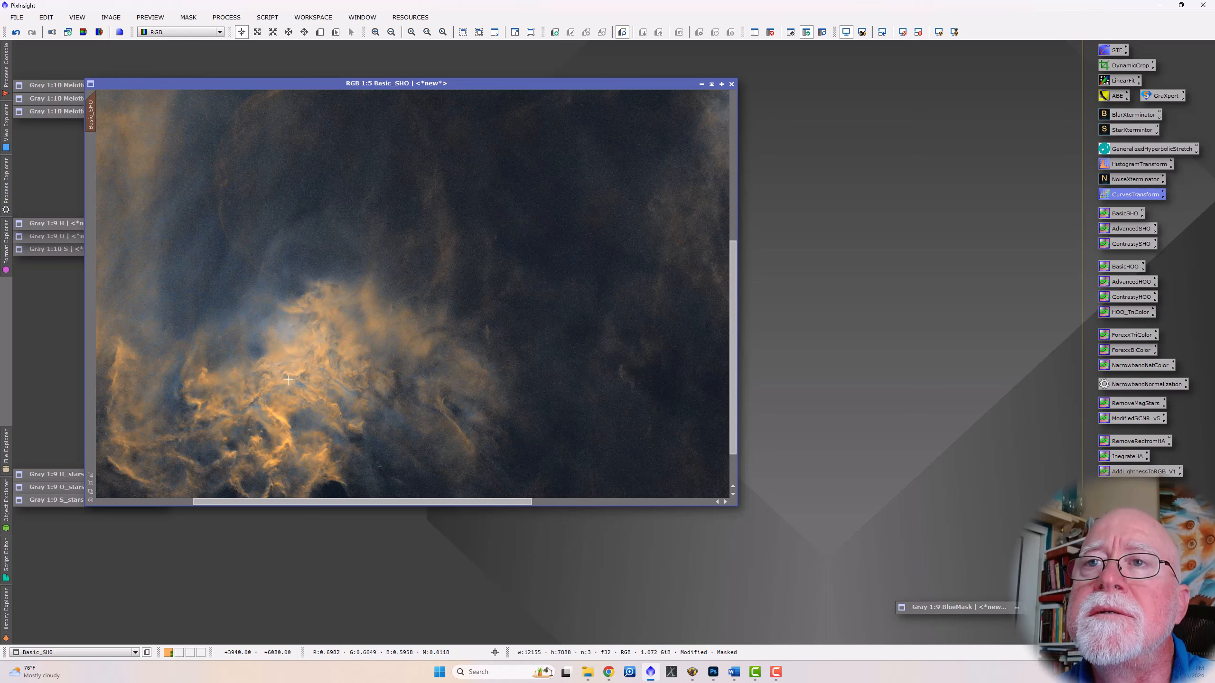
{"action": "scroll", "coordinate": [331, 416], "scroll_direction": "down", "scroll_amount": 4}
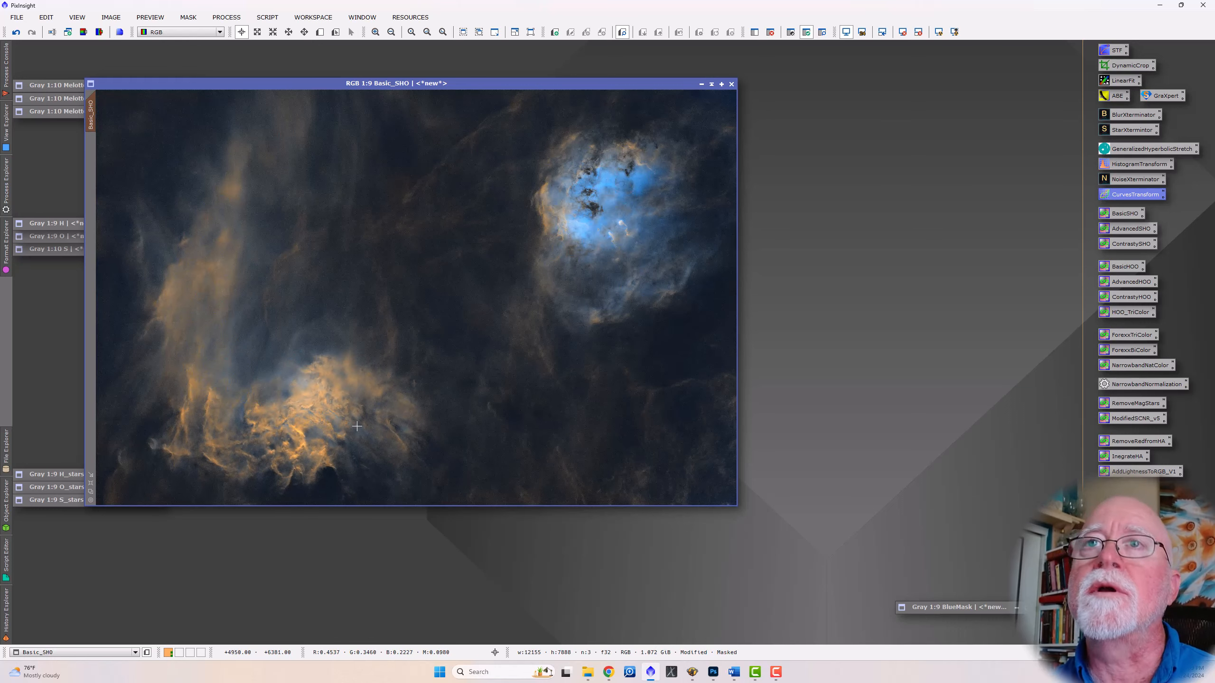
{"action": "scroll", "coordinate": [380, 413], "scroll_direction": "down", "scroll_amount": 1}
{"action": "scroll", "coordinate": [379, 413], "scroll_direction": "up", "scroll_amount": 1}
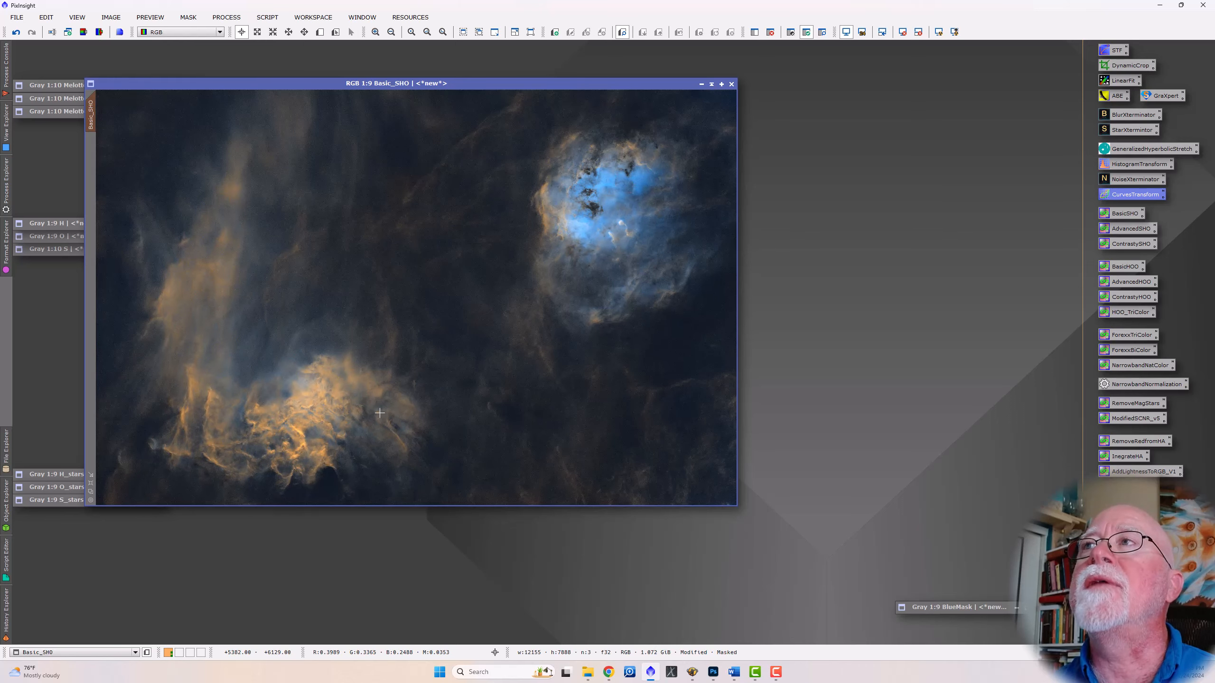
{"action": "left_click_drag", "start_coordinate": [483, 84], "coordinate": [802, 79]}
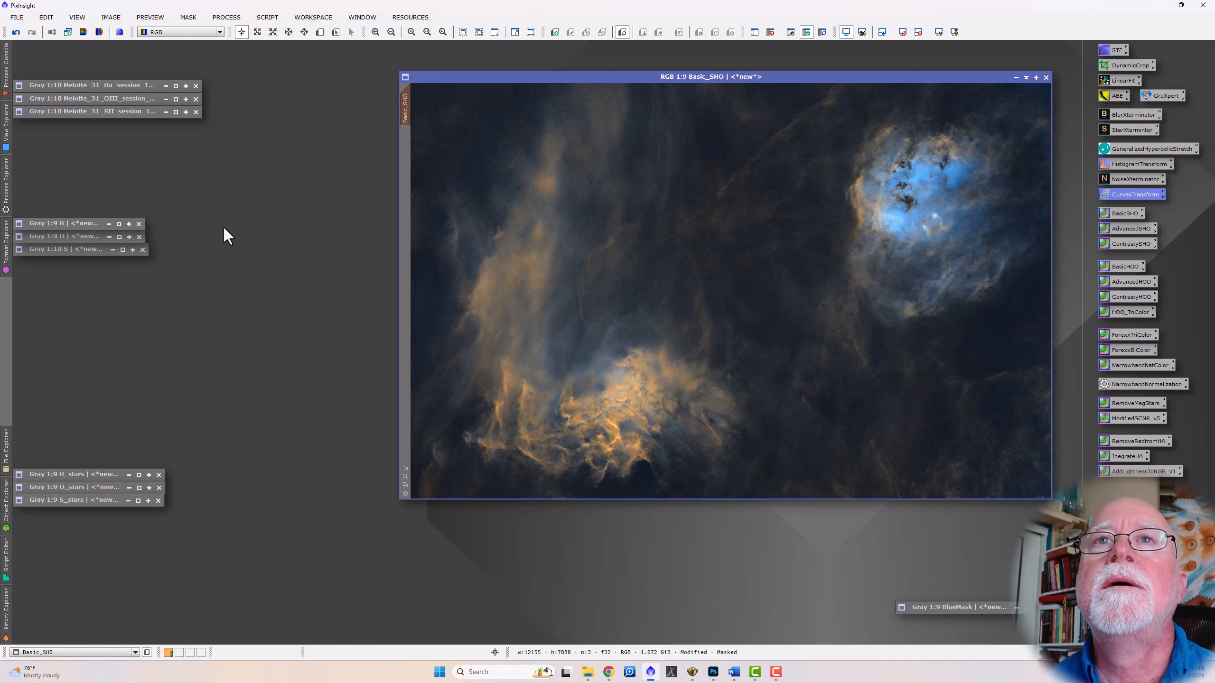
{"action": "double_click", "coordinate": [66, 228]}
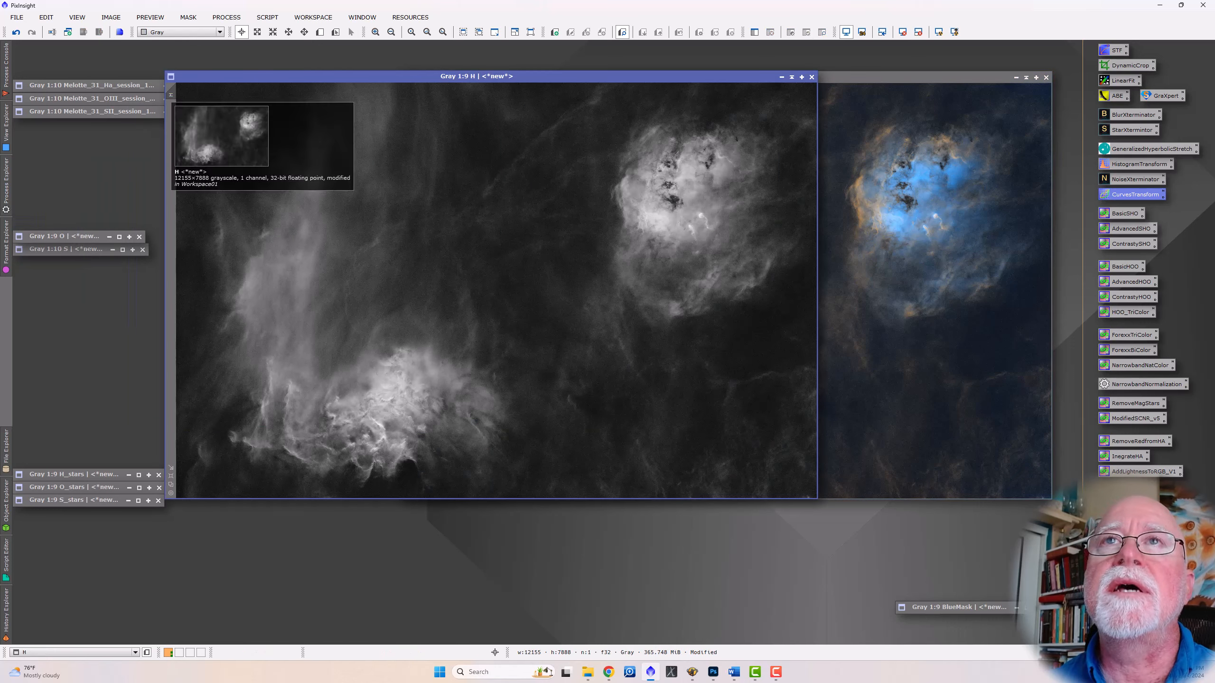
{"action": "left_click_drag", "start_coordinate": [372, 282], "coordinate": [381, 280]}
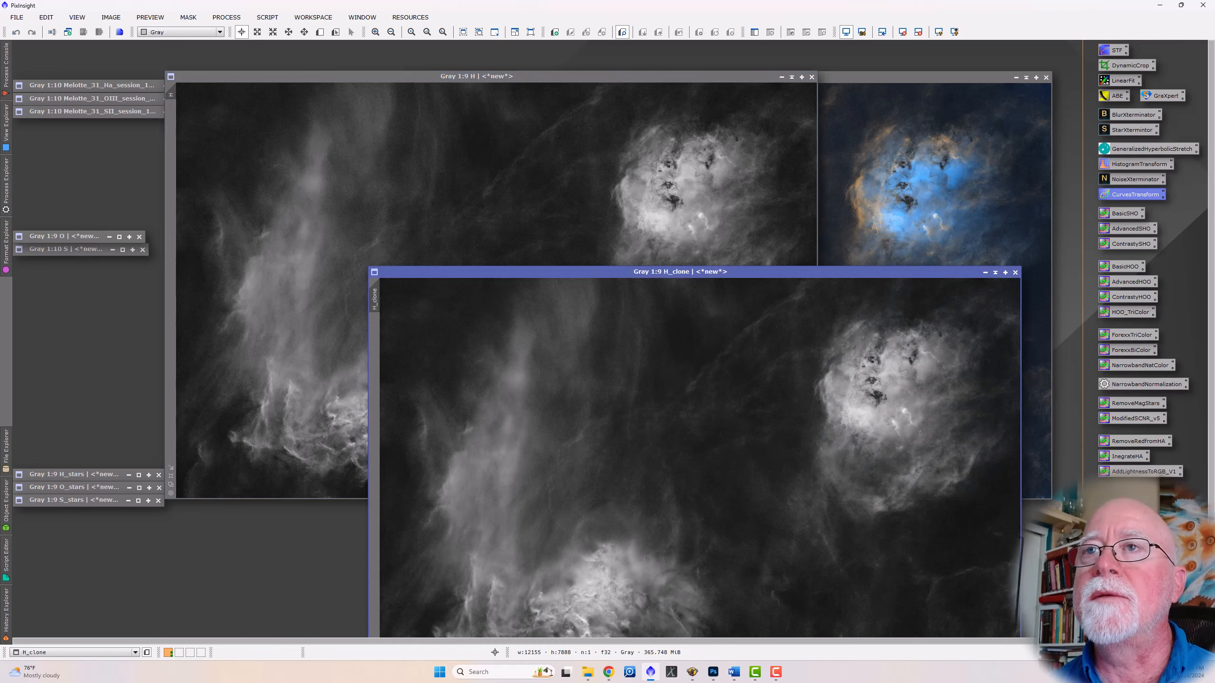
{"action": "left_click", "coordinate": [792, 77]}
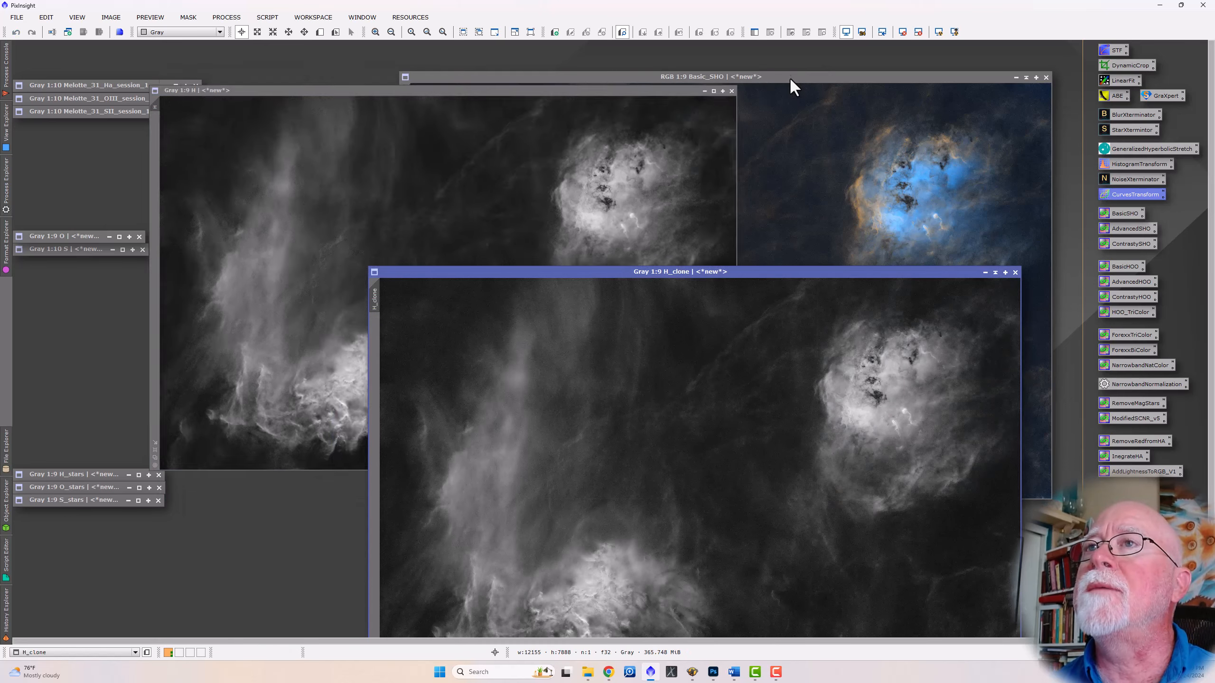
- Rename the duplicated H image as H_LUM and place it beside Basic_SHO
{"action": "left_click_drag", "start_coordinate": [641, 274], "coordinate": [534, 150]}
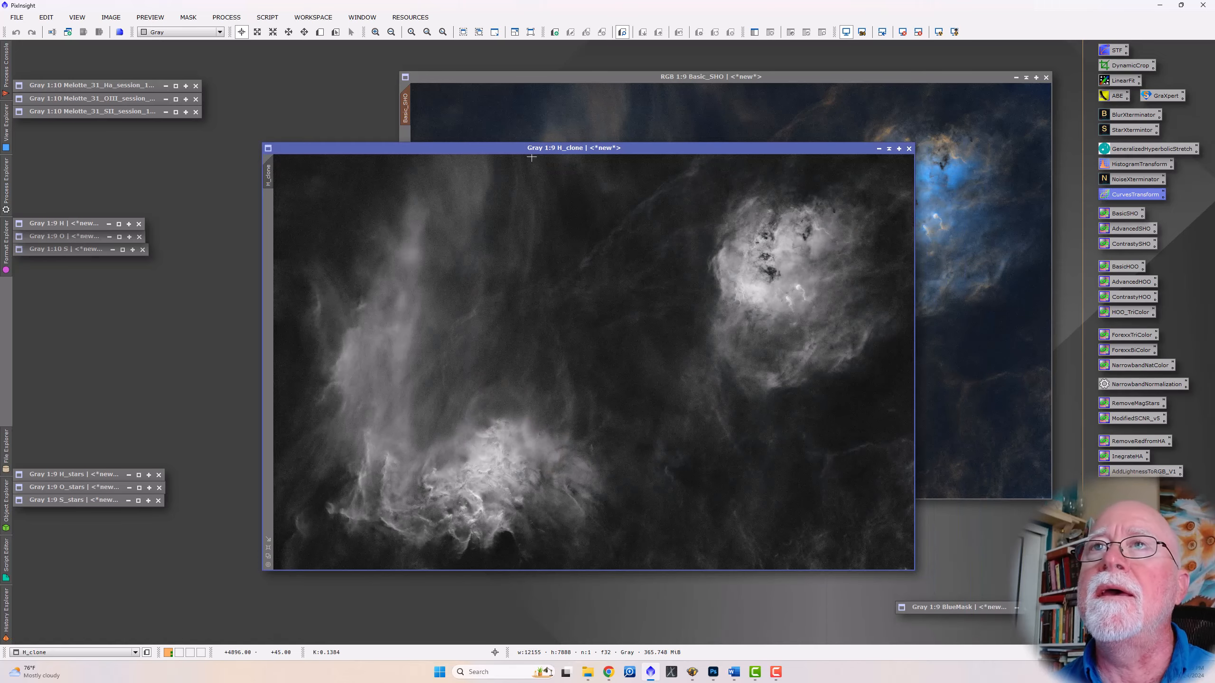
{"action": "double_click", "coordinate": [267, 176]}
{"action": "left_click_drag", "start_coordinate": [544, 331], "coordinate": [575, 332]}
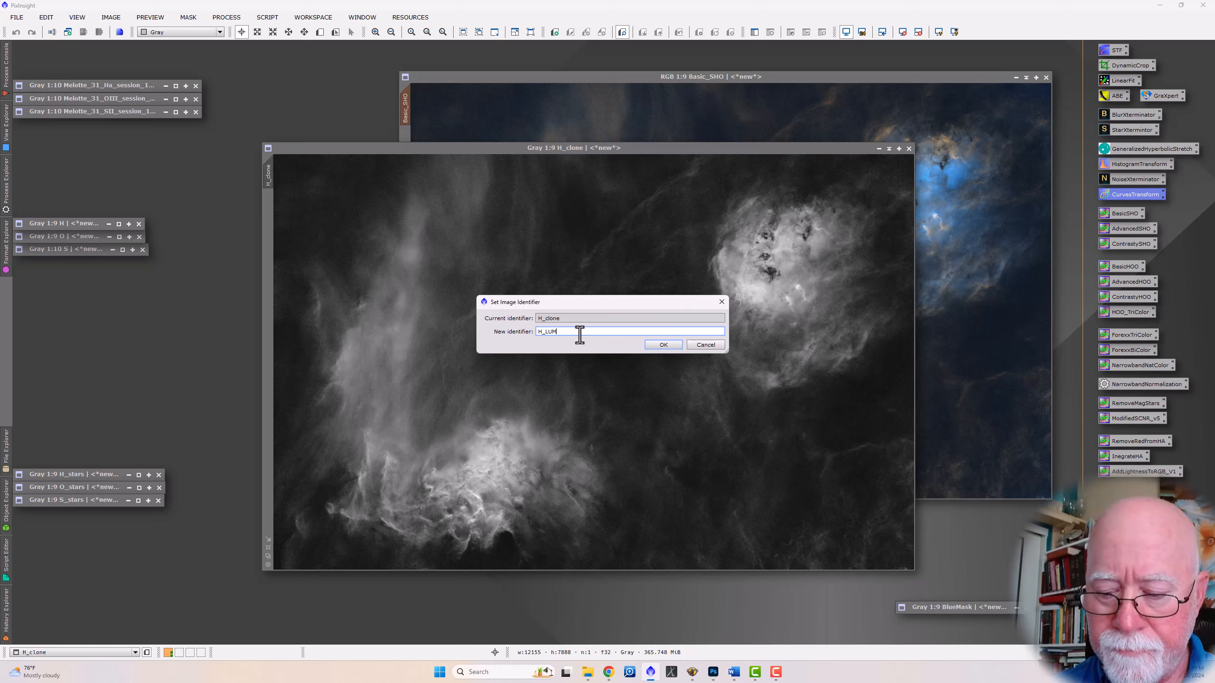
{"action": "type", "text": "LUM"}
{"action": "left_click", "coordinate": [662, 344]}
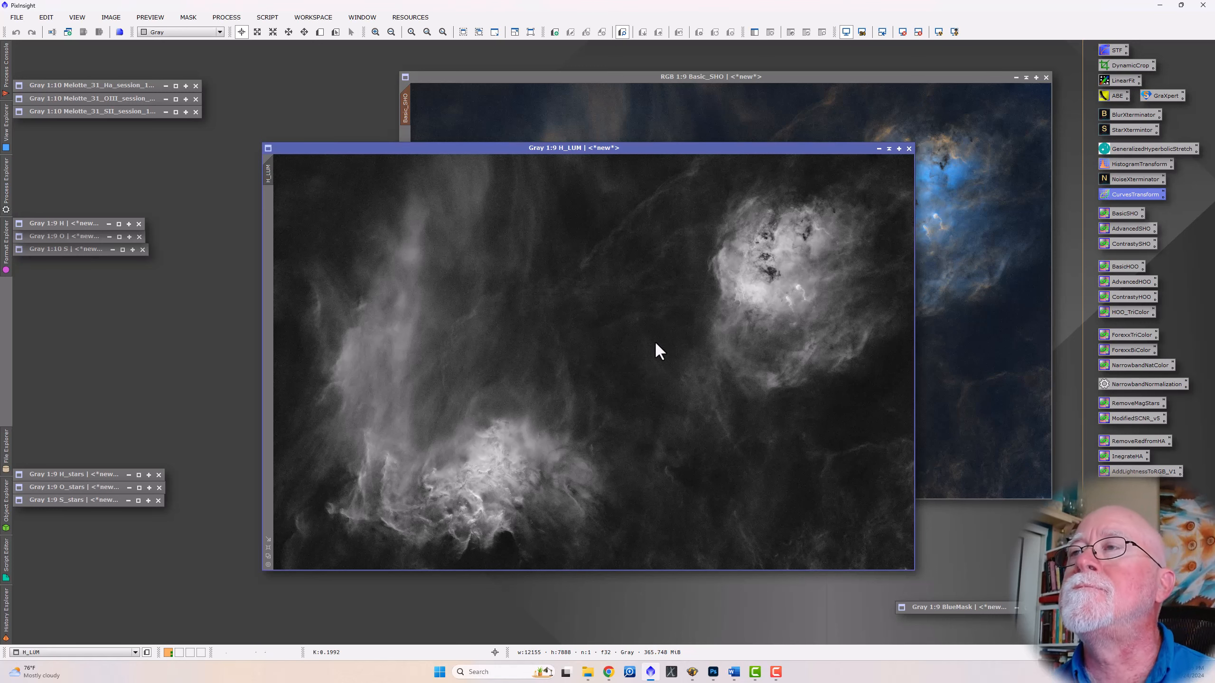
{"action": "left_click_drag", "start_coordinate": [666, 147], "coordinate": [524, 110]}
{"action": "scroll", "coordinate": [520, 219], "scroll_direction": "down", "scroll_amount": 1}
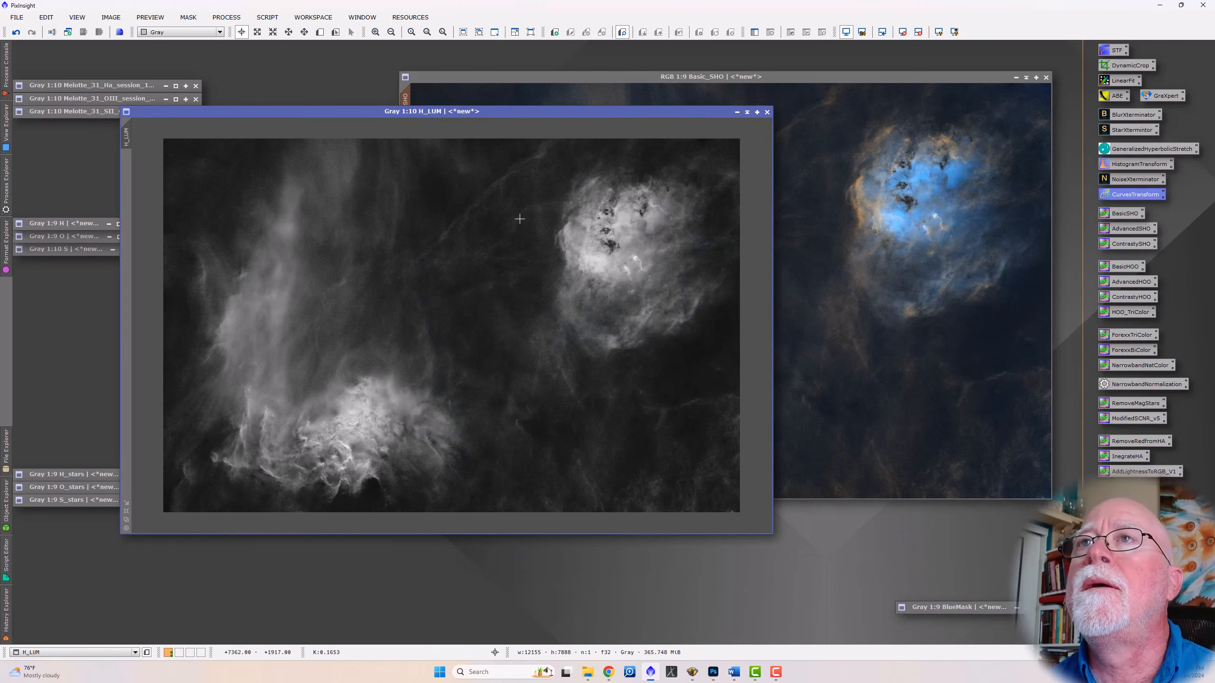
- Brighten H_LUM with a CurvesTransformation RGB/K point at input 0.46253, output 0.53077, then reset the curve and close the tool and its preview
{"action": "scroll", "coordinate": [520, 219], "scroll_direction": "up", "scroll_amount": 1}
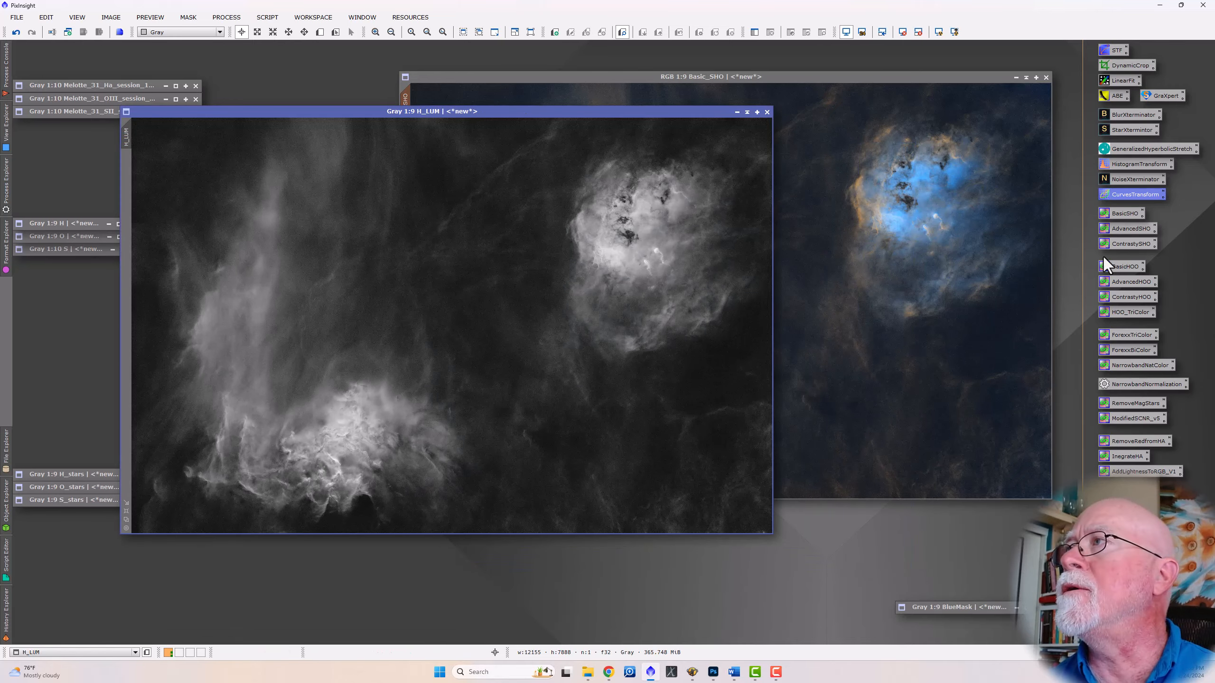
{"action": "double_click", "coordinate": [1120, 196]}
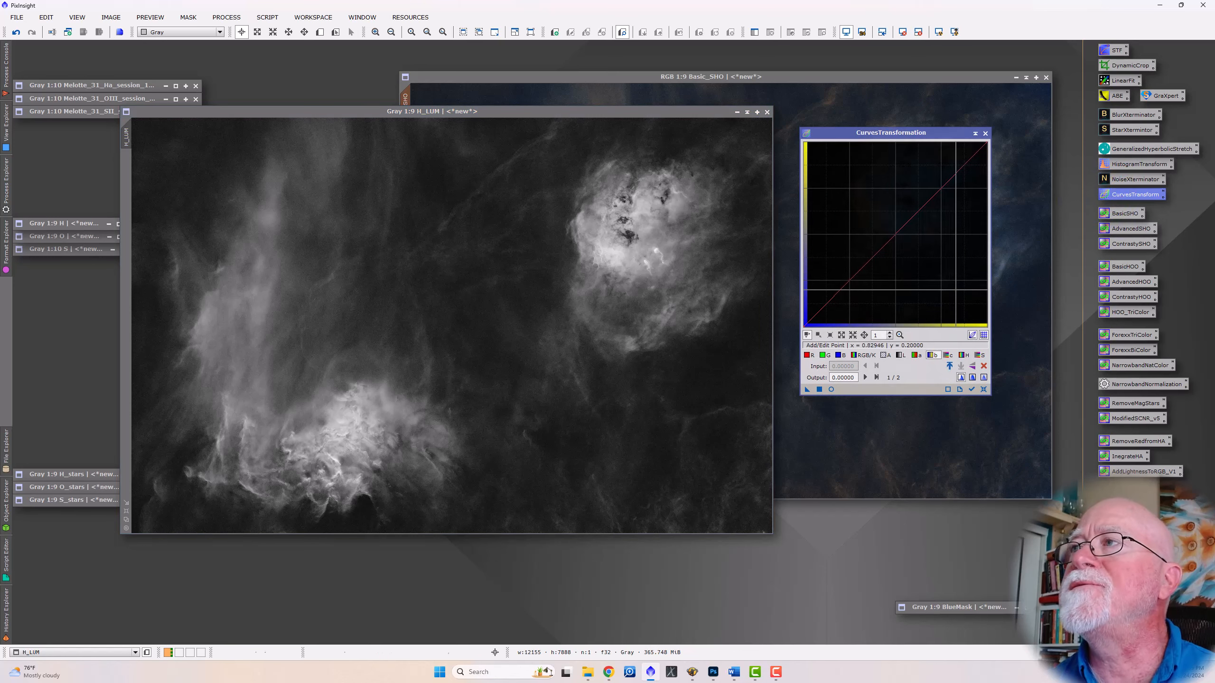
{"action": "left_click", "coordinate": [866, 357]}
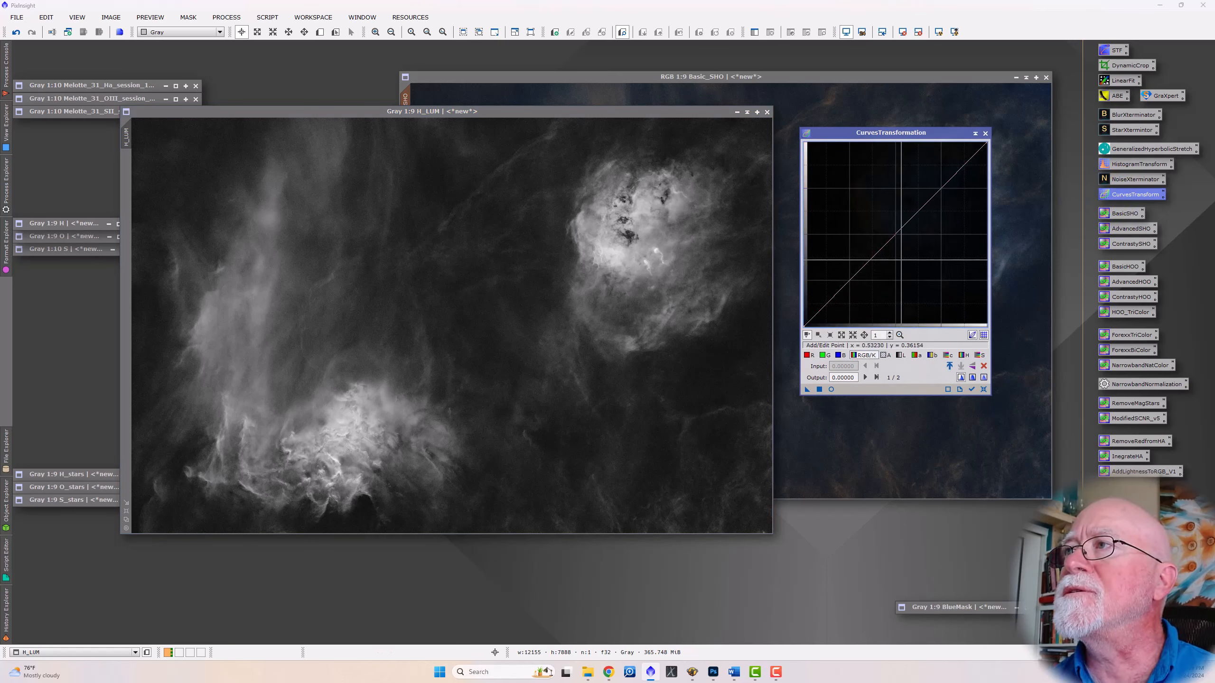
{"action": "left_click_drag", "start_coordinate": [897, 233], "coordinate": [897, 234]}
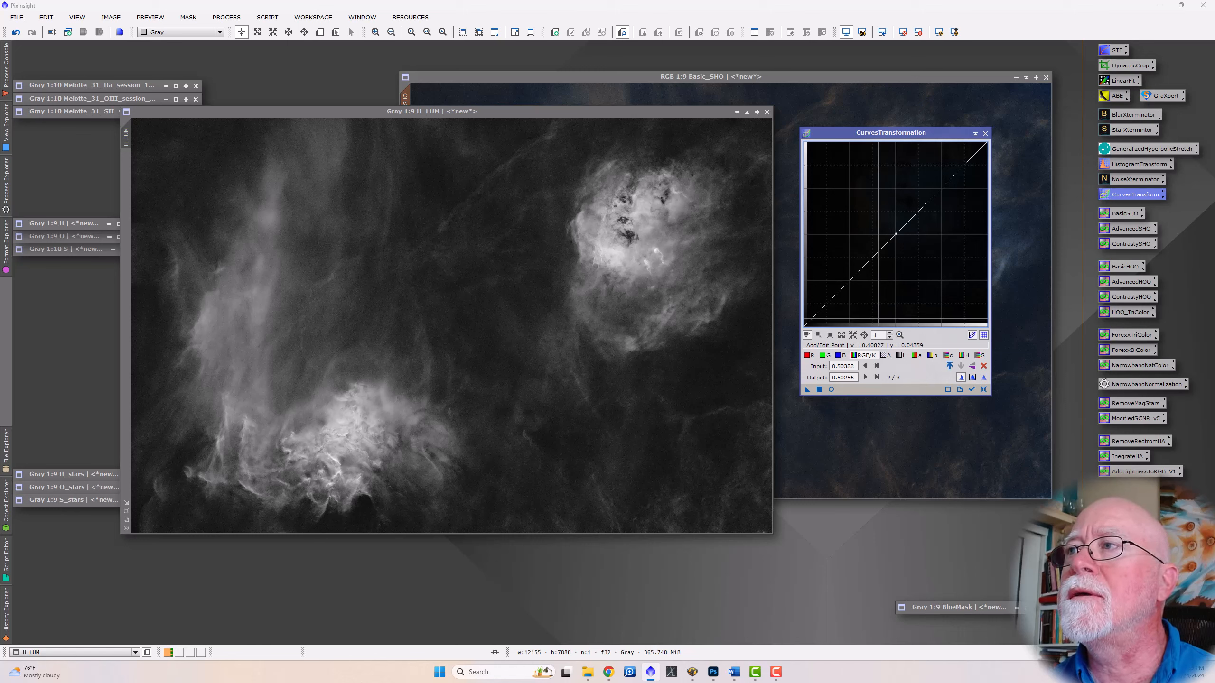
{"action": "left_click", "coordinate": [831, 390]}
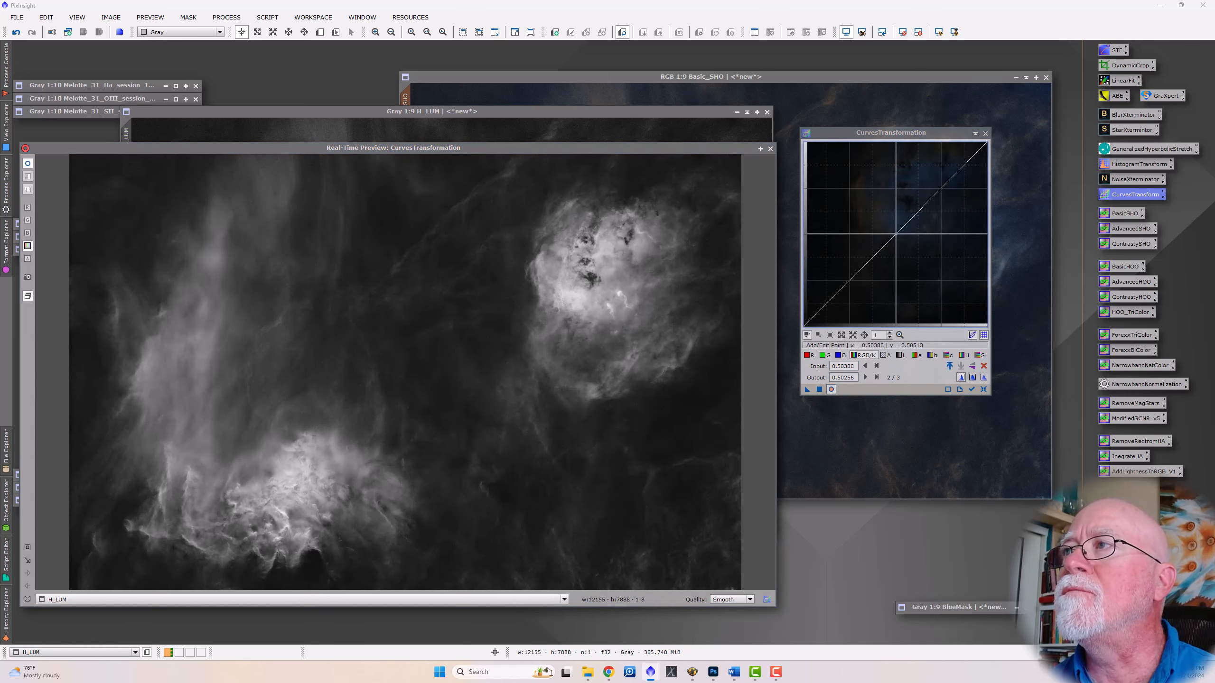
{"action": "left_click_drag", "start_coordinate": [897, 234], "coordinate": [888, 229]}
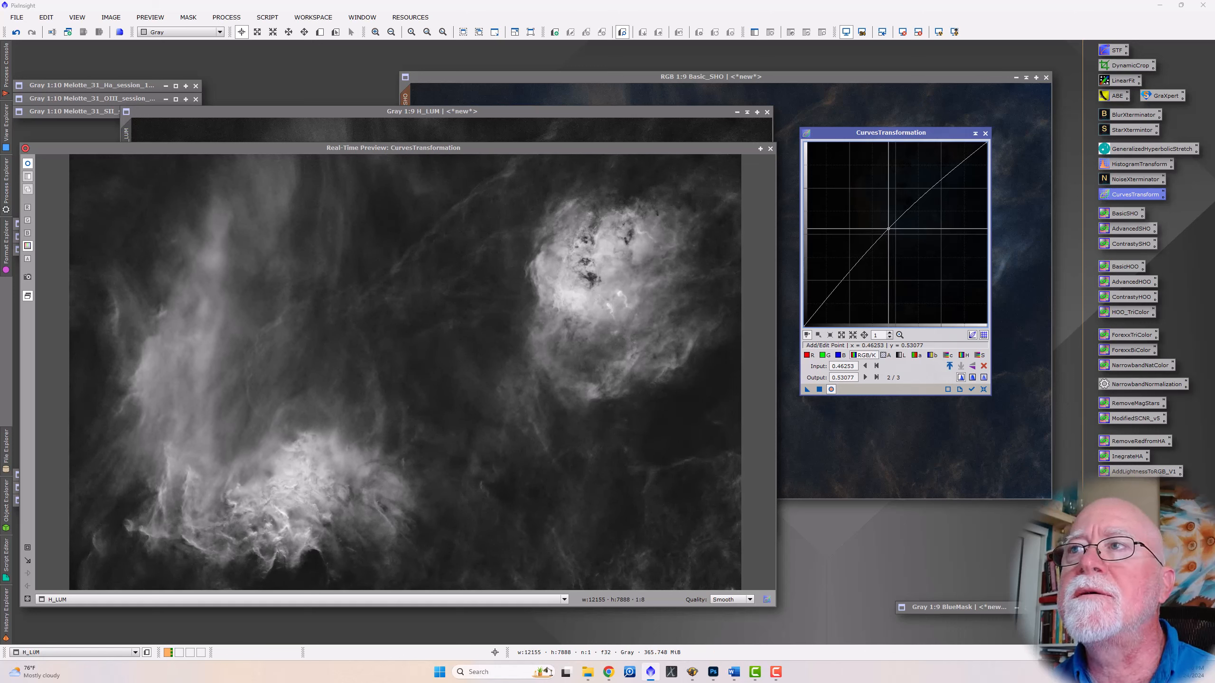
{"action": "left_click", "coordinate": [818, 389]}
{"action": "left_click", "coordinate": [983, 389]}
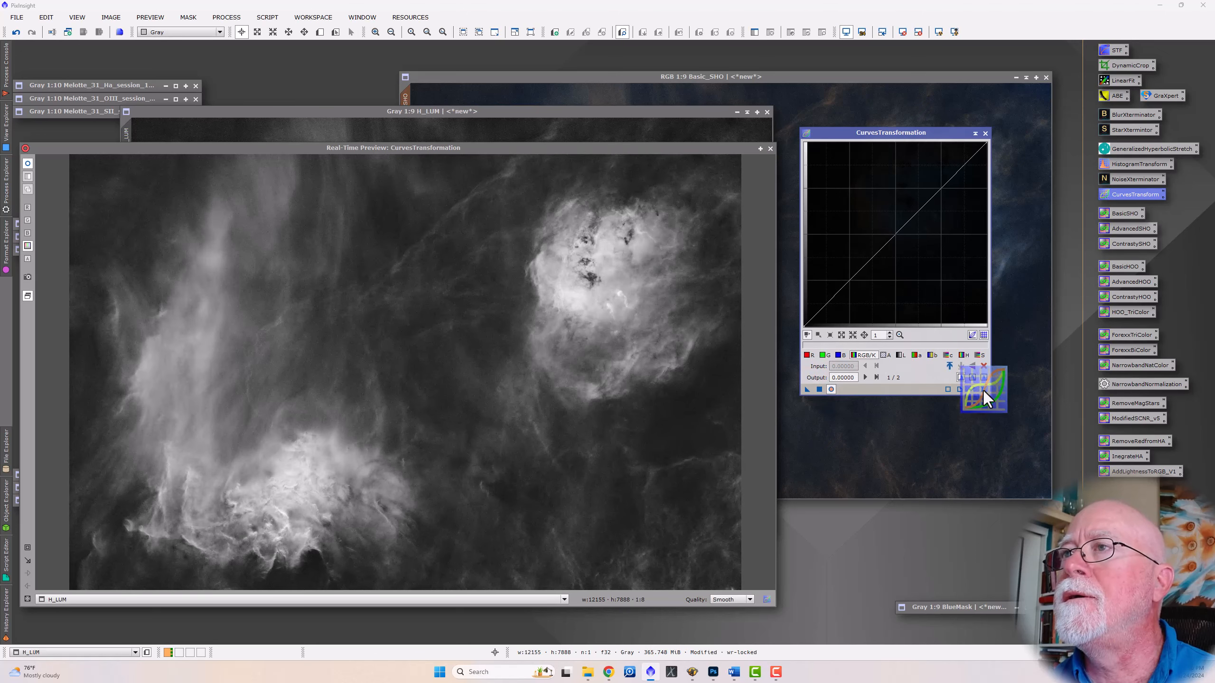
{"action": "left_click", "coordinate": [985, 133]}
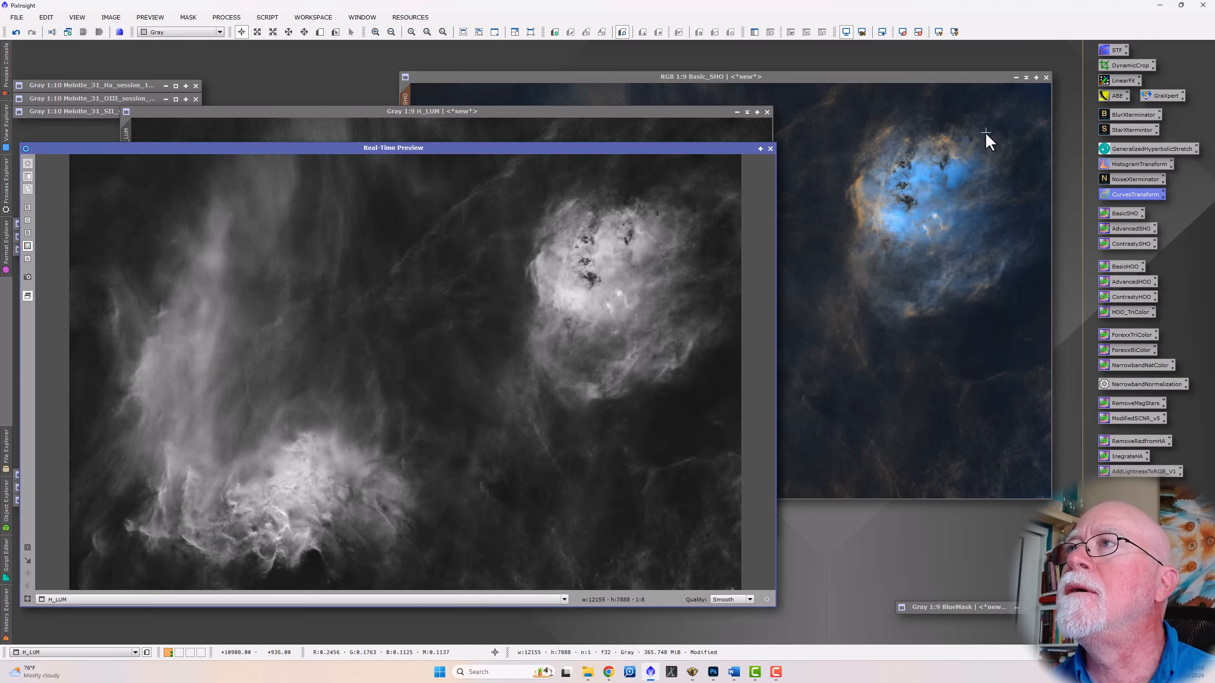
{"action": "left_click", "coordinate": [770, 149]}
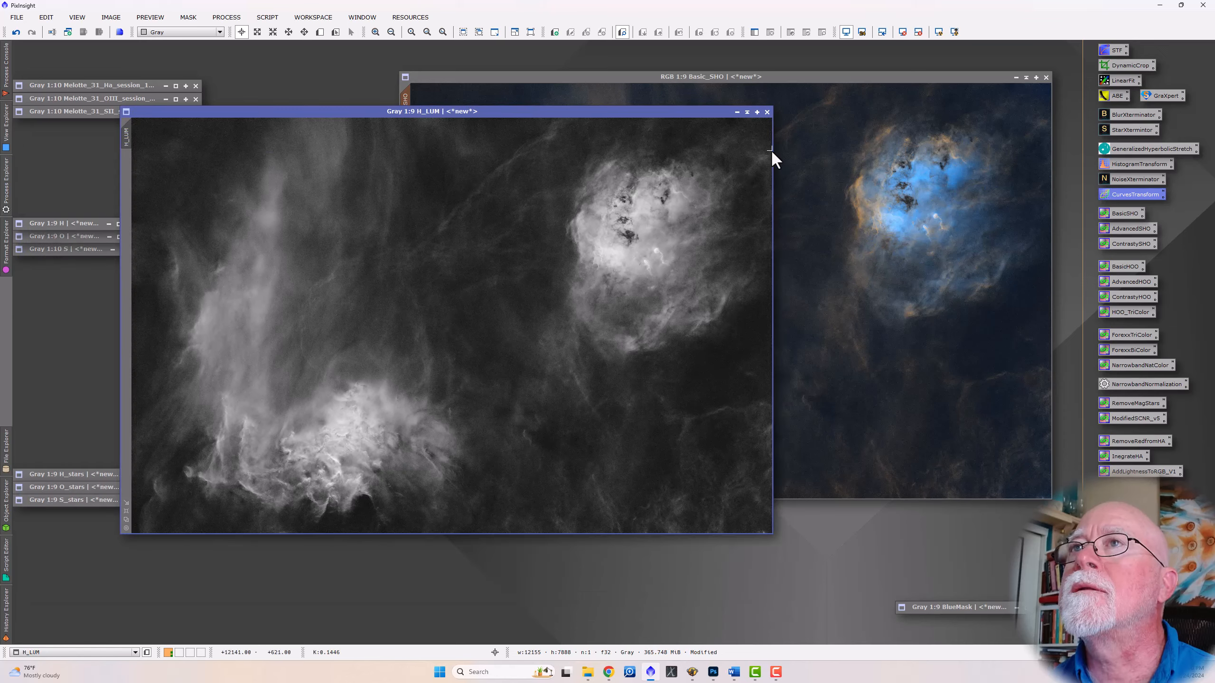
- Reduce the noise in H_LUM with NoiseXTerminator
{"action": "left_click_drag", "start_coordinate": [622, 111], "coordinate": [619, 124]}
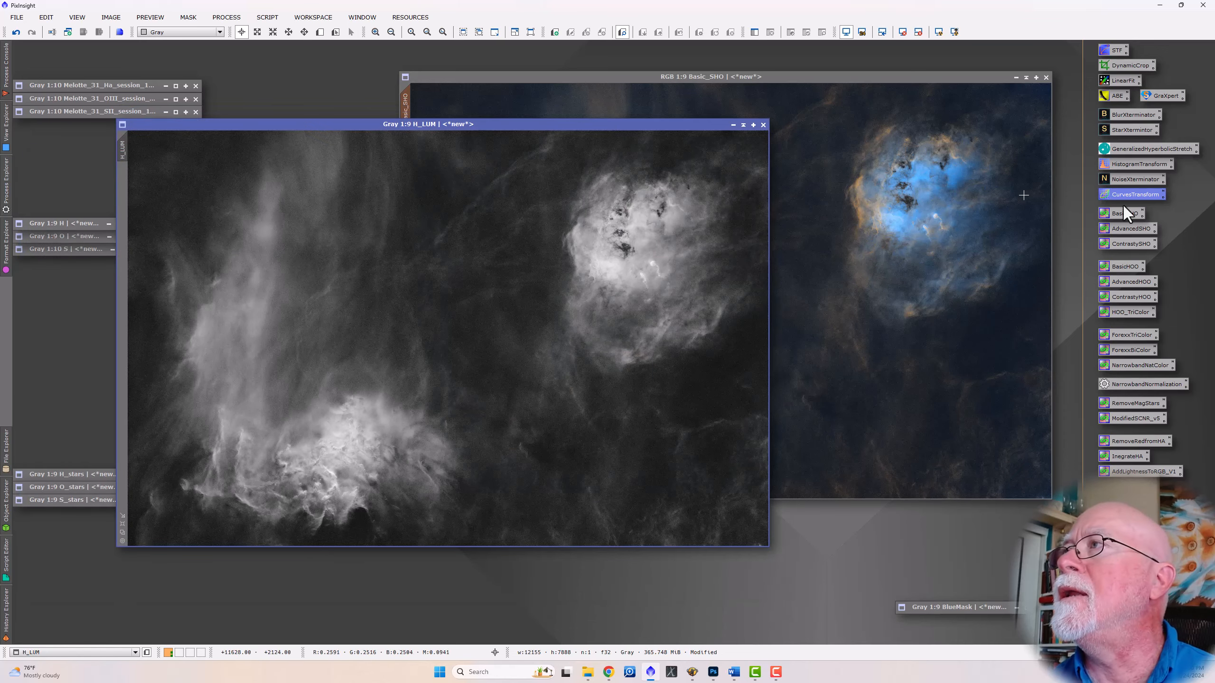
{"action": "left_click_drag", "start_coordinate": [1144, 182], "coordinate": [517, 316]}
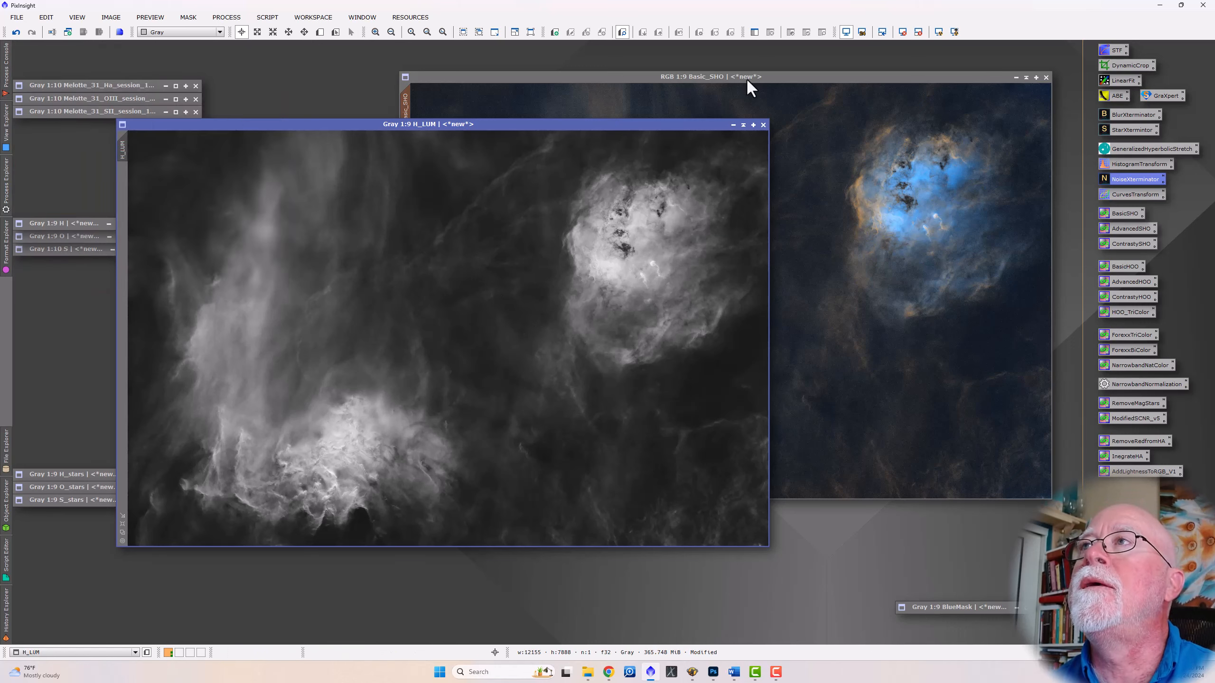
- Bring Basic_SHO to the front and remove its mask
{"action": "left_click_drag", "start_coordinate": [746, 87], "coordinate": [565, 70]}
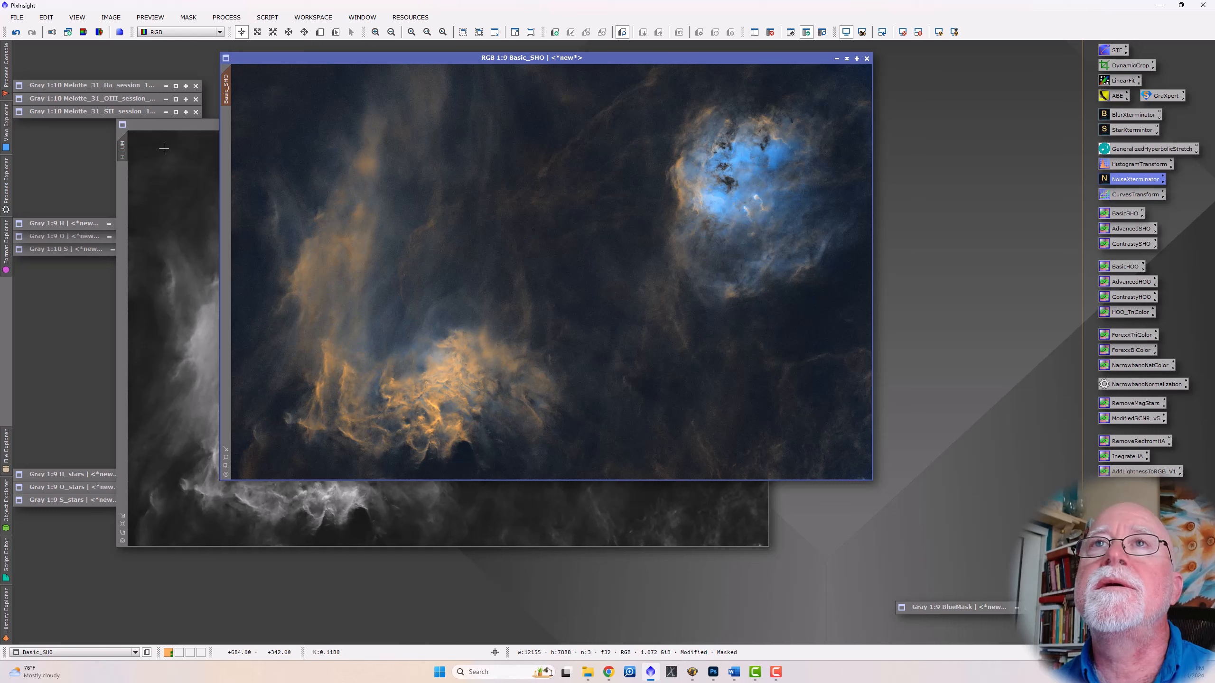
{"action": "right_click", "coordinate": [342, 168]}
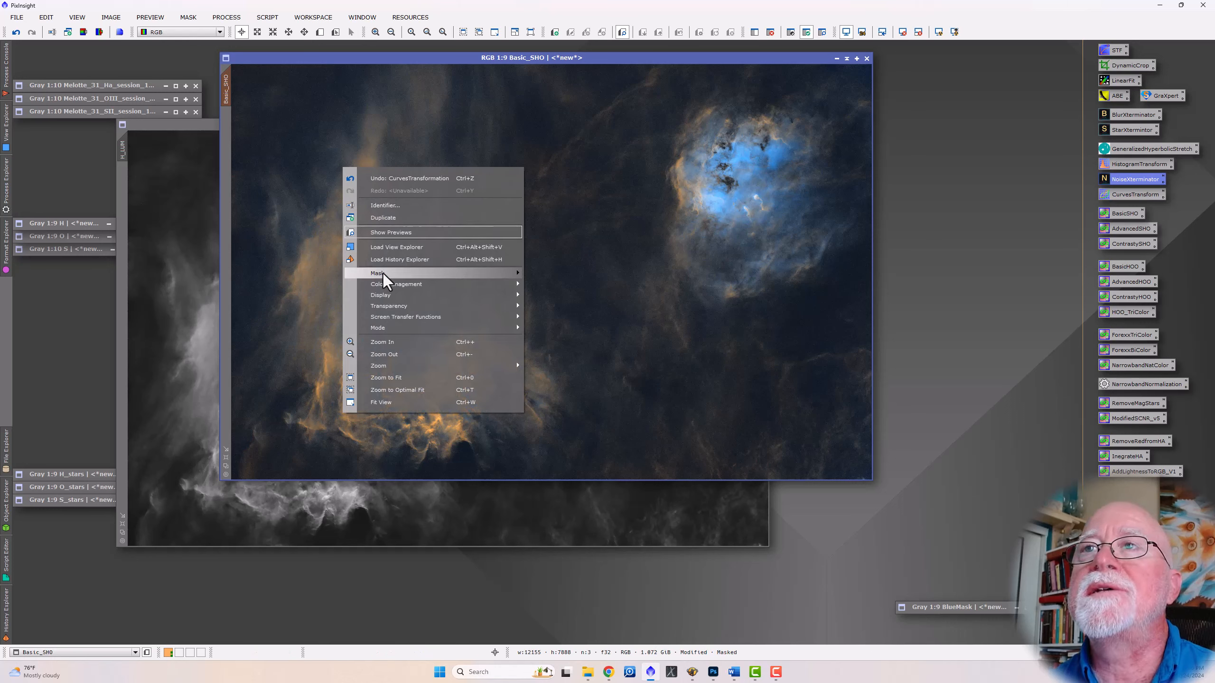
{"action": "mouse_move", "coordinate": [385, 274]}
{"action": "left_click", "coordinate": [550, 287]}
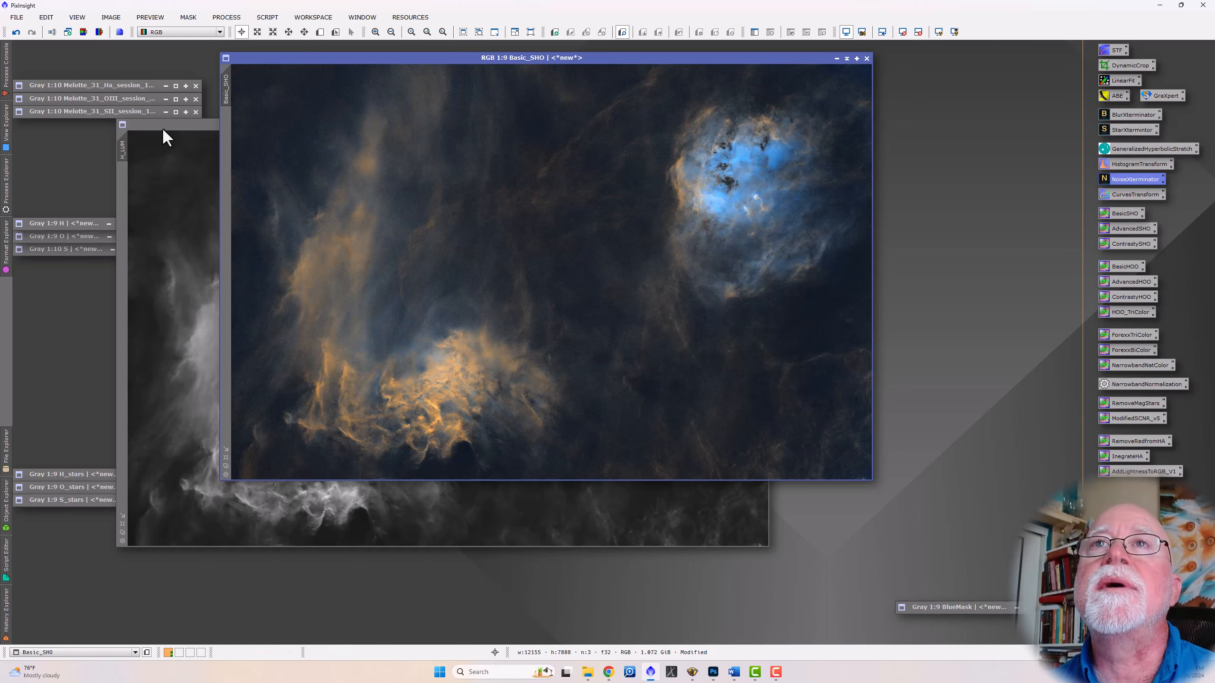
- Examine the noise and detail of the nebula cores in H_LUM and compare them with Basic_SHO
{"action": "left_click_drag", "start_coordinate": [165, 125], "coordinate": [189, 171]}
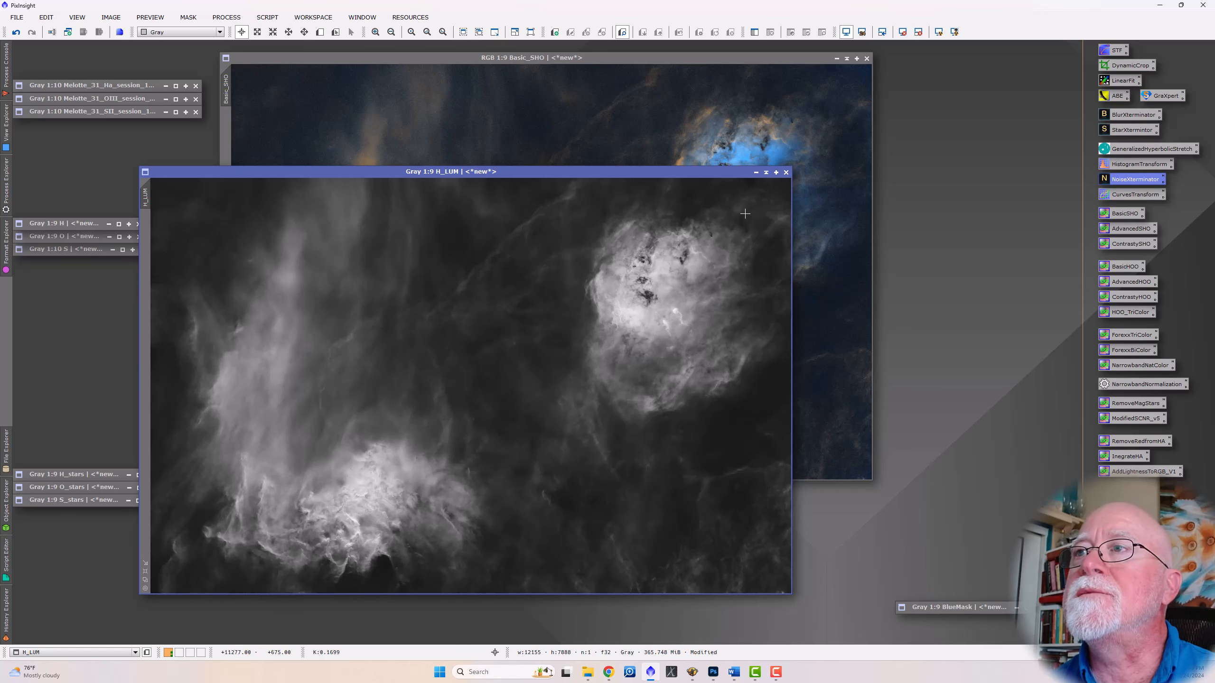
{"action": "scroll", "coordinate": [628, 313], "scroll_direction": "up", "scroll_amount": 4}
{"action": "scroll", "coordinate": [628, 313], "scroll_direction": "up", "scroll_amount": 4}
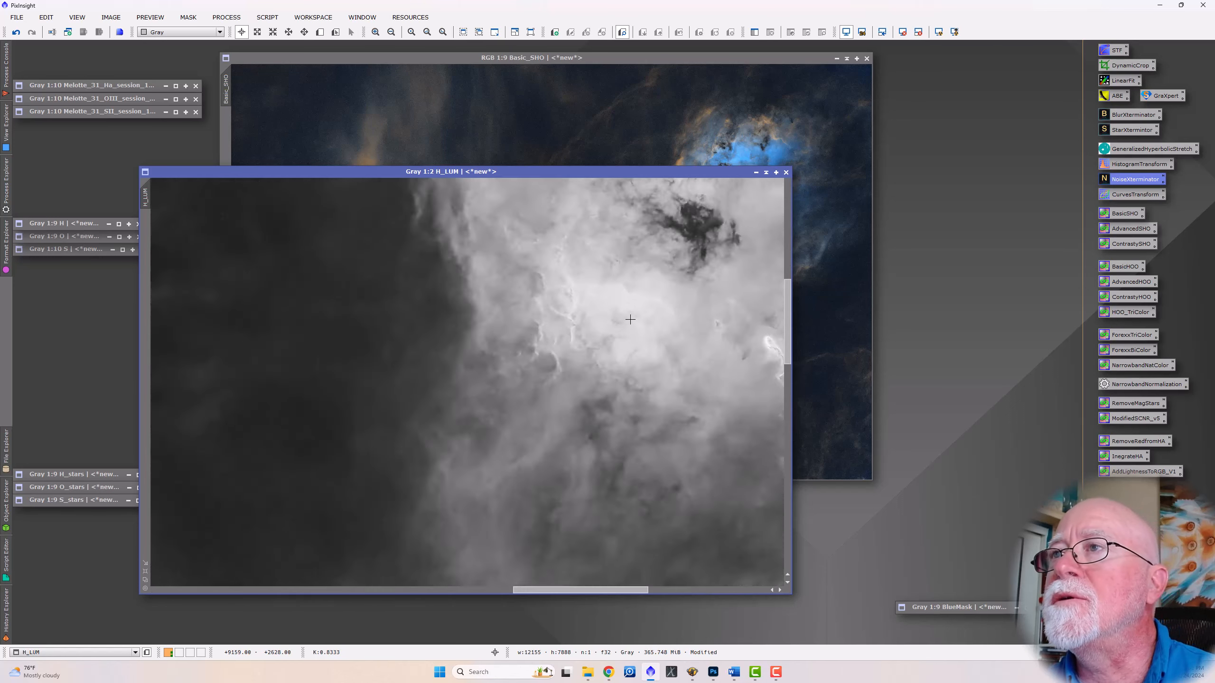
{"action": "scroll", "coordinate": [628, 320], "scroll_direction": "down", "scroll_amount": 1}
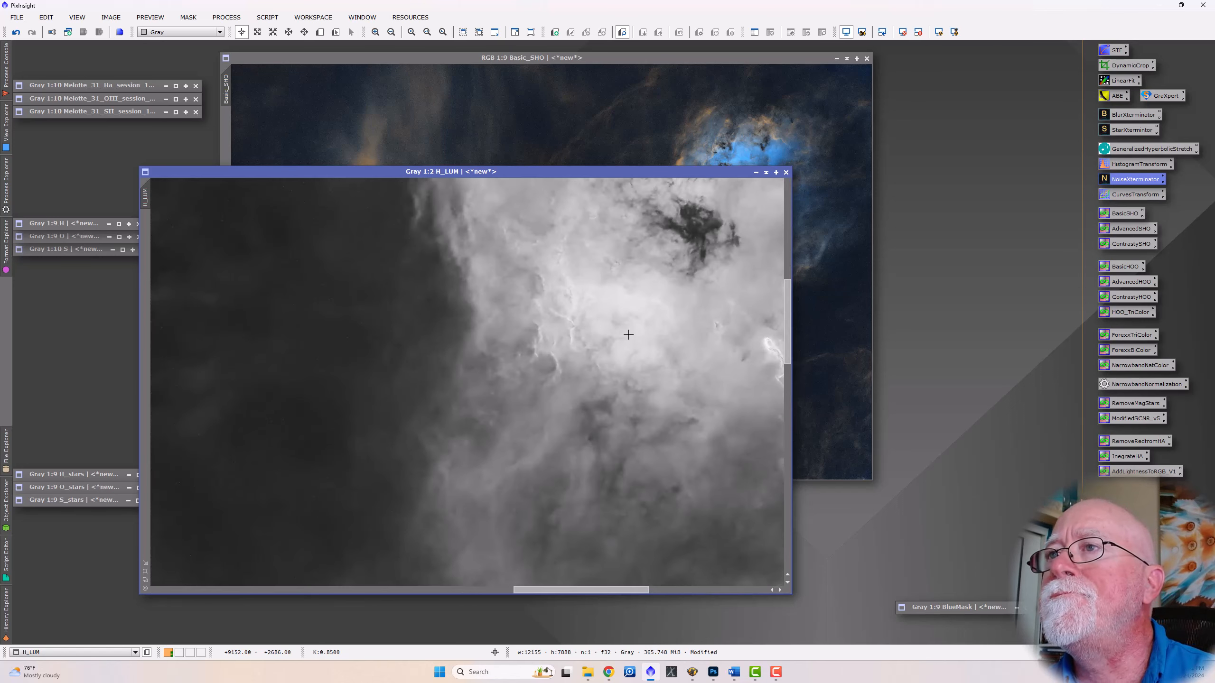
{"action": "scroll", "coordinate": [628, 335], "scroll_direction": "down", "scroll_amount": 8}
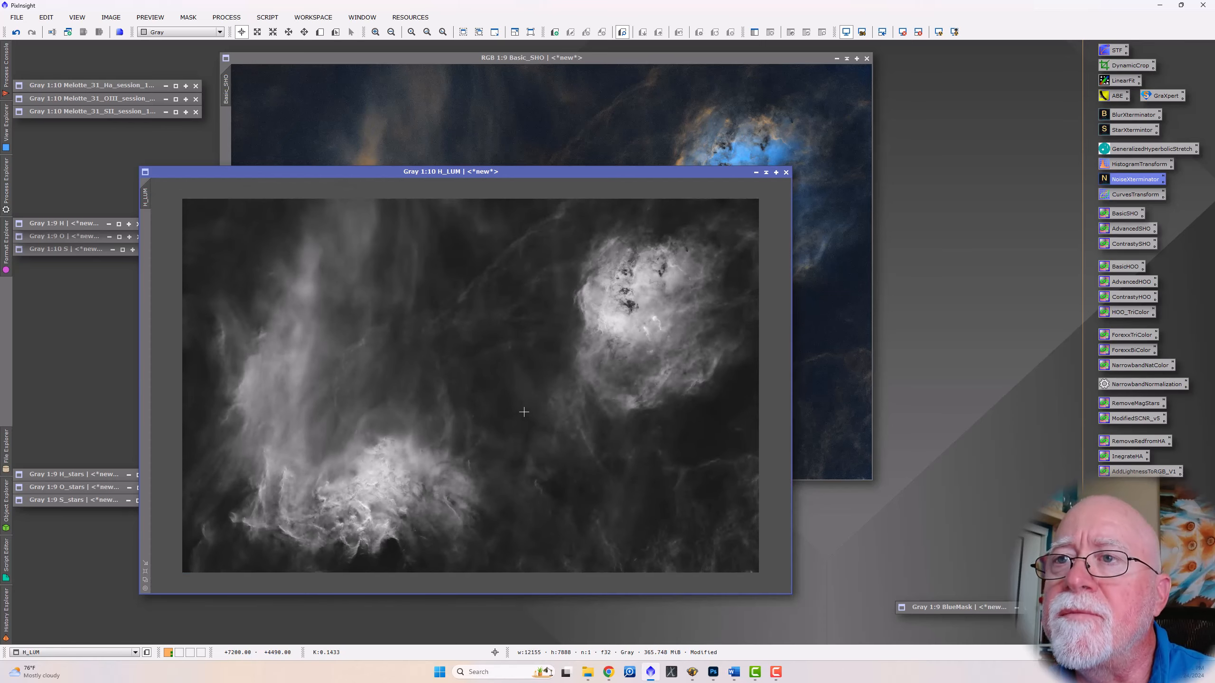
{"action": "scroll", "coordinate": [384, 464], "scroll_direction": "up", "scroll_amount": 7}
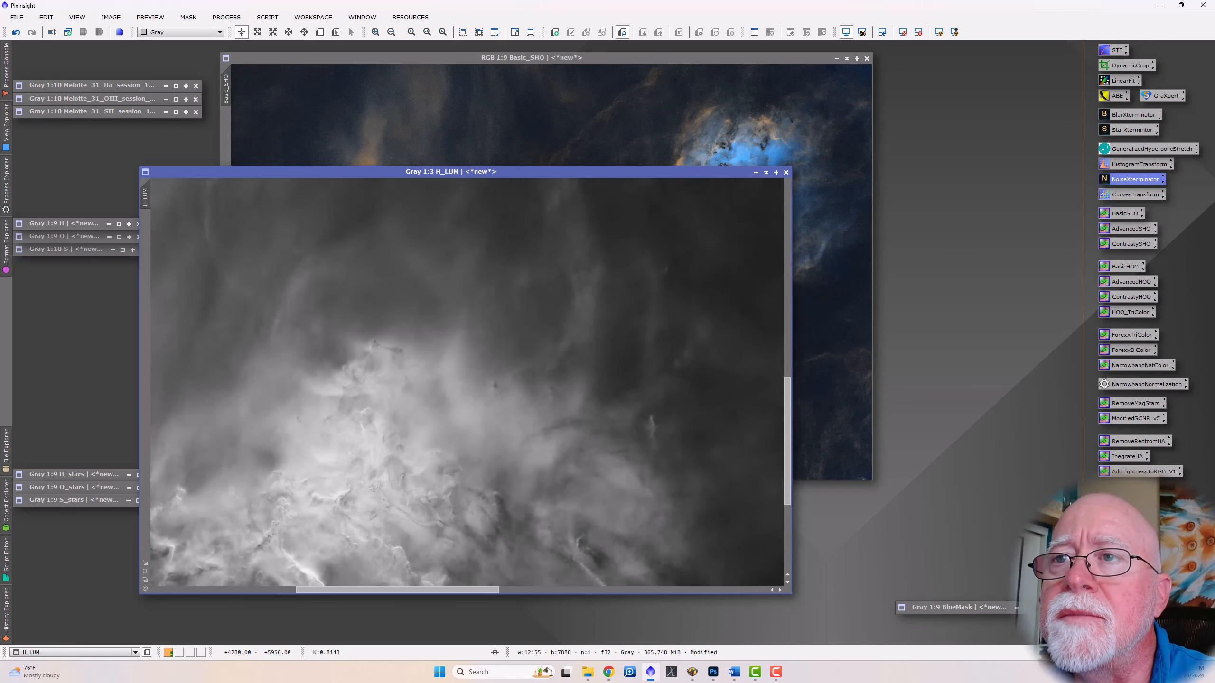
{"action": "scroll", "coordinate": [374, 487], "scroll_direction": "down", "scroll_amount": 6}
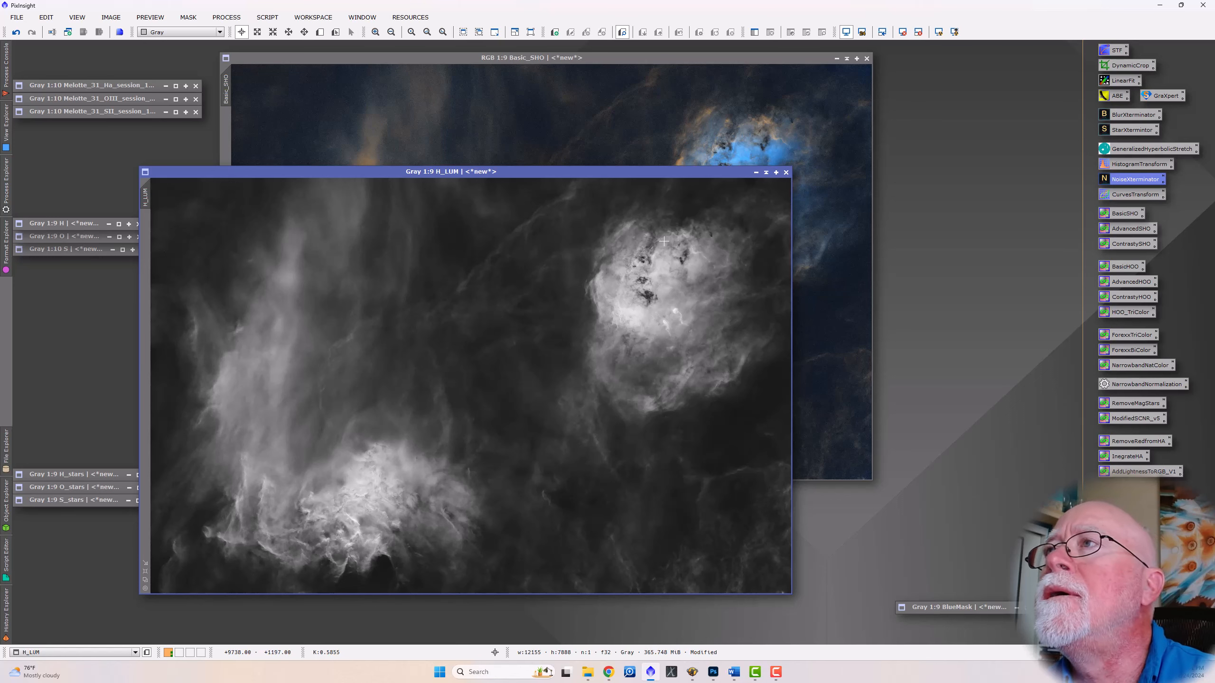
{"action": "left_click_drag", "start_coordinate": [705, 173], "coordinate": [640, 299]}
{"action": "left_click", "coordinate": [715, 204]}
{"action": "scroll", "coordinate": [716, 204], "scroll_direction": "up", "scroll_amount": 6}
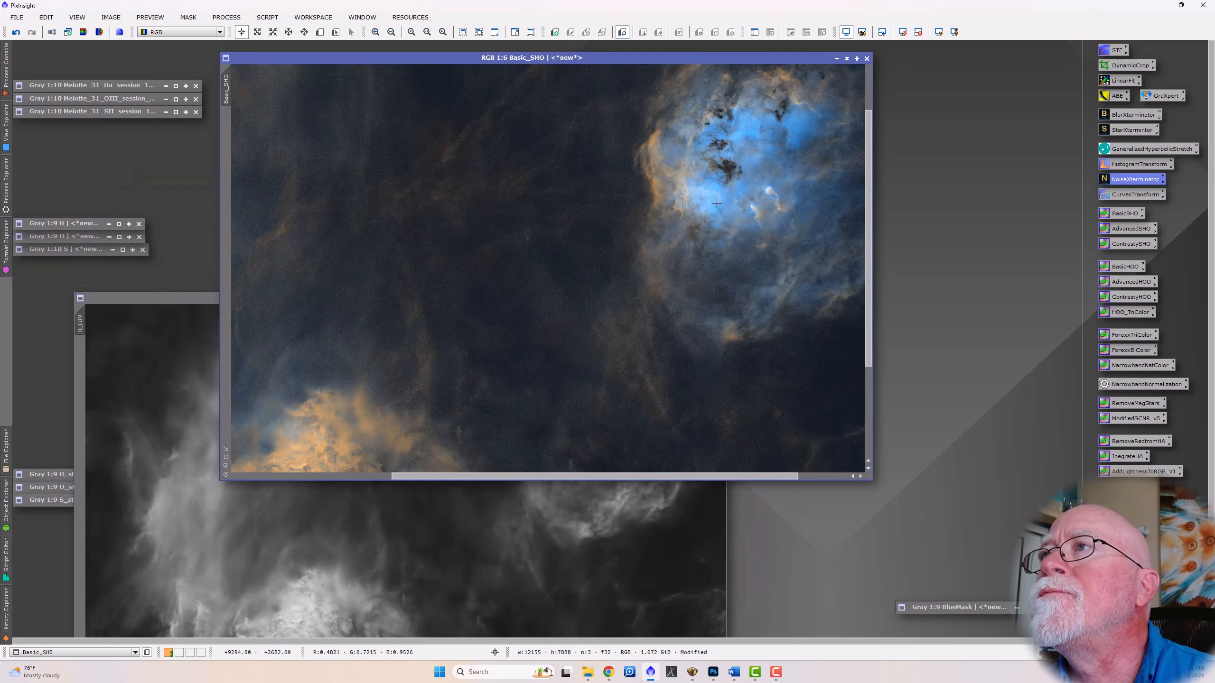
{"action": "scroll", "coordinate": [715, 204], "scroll_direction": "down", "scroll_amount": 6}
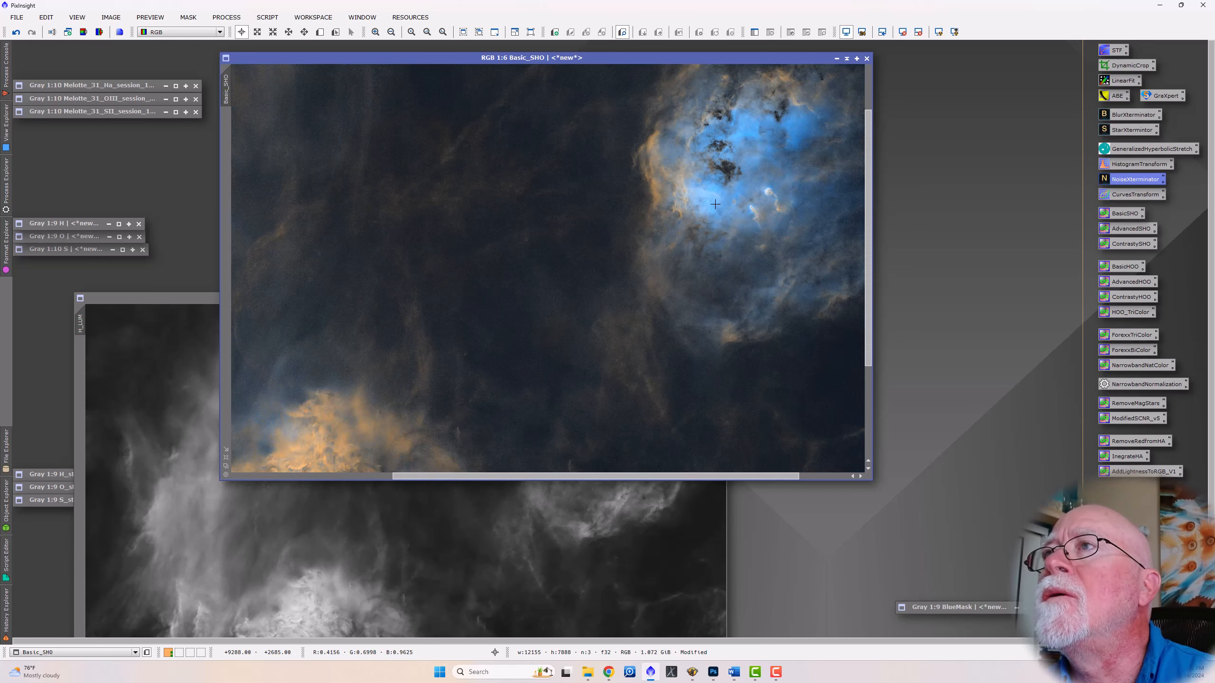
{"action": "scroll", "coordinate": [715, 205], "scroll_direction": "down", "scroll_amount": 1}
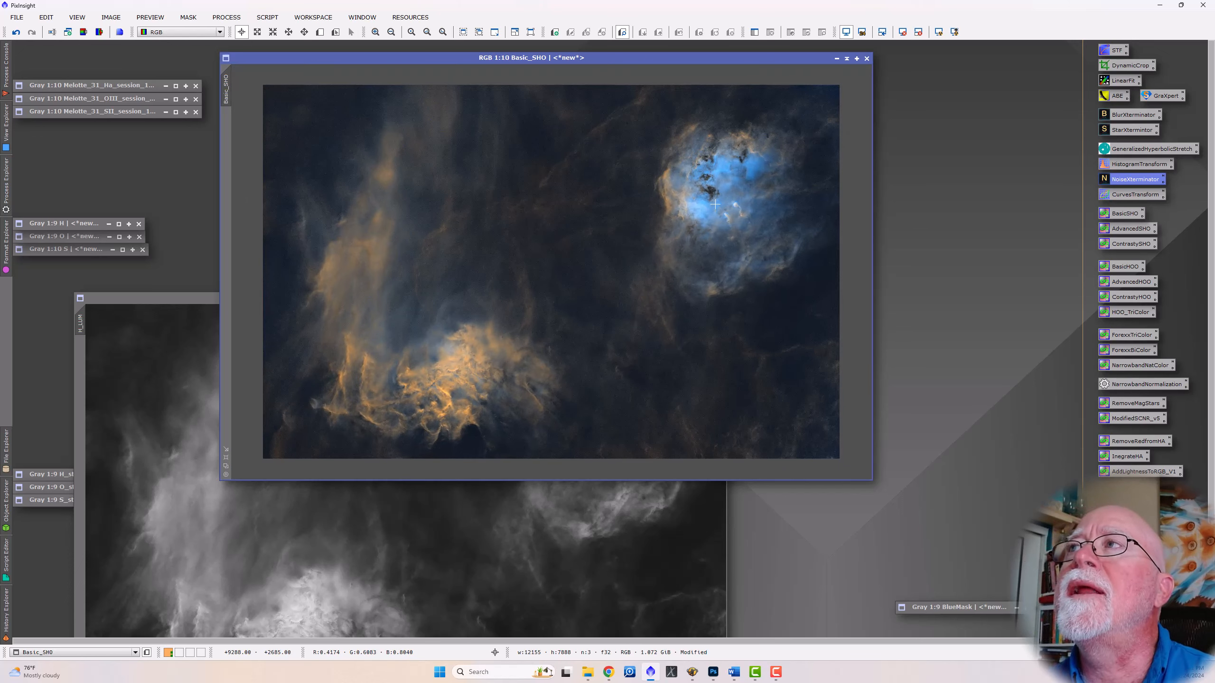
{"action": "scroll", "coordinate": [716, 205], "scroll_direction": "up", "scroll_amount": 1}
- Collapse H_LUM and park it below the collapsed starless H, O and S images
{"action": "left_click_drag", "start_coordinate": [144, 298], "coordinate": [170, 178]}
{"action": "right_click", "coordinate": [107, 206]}
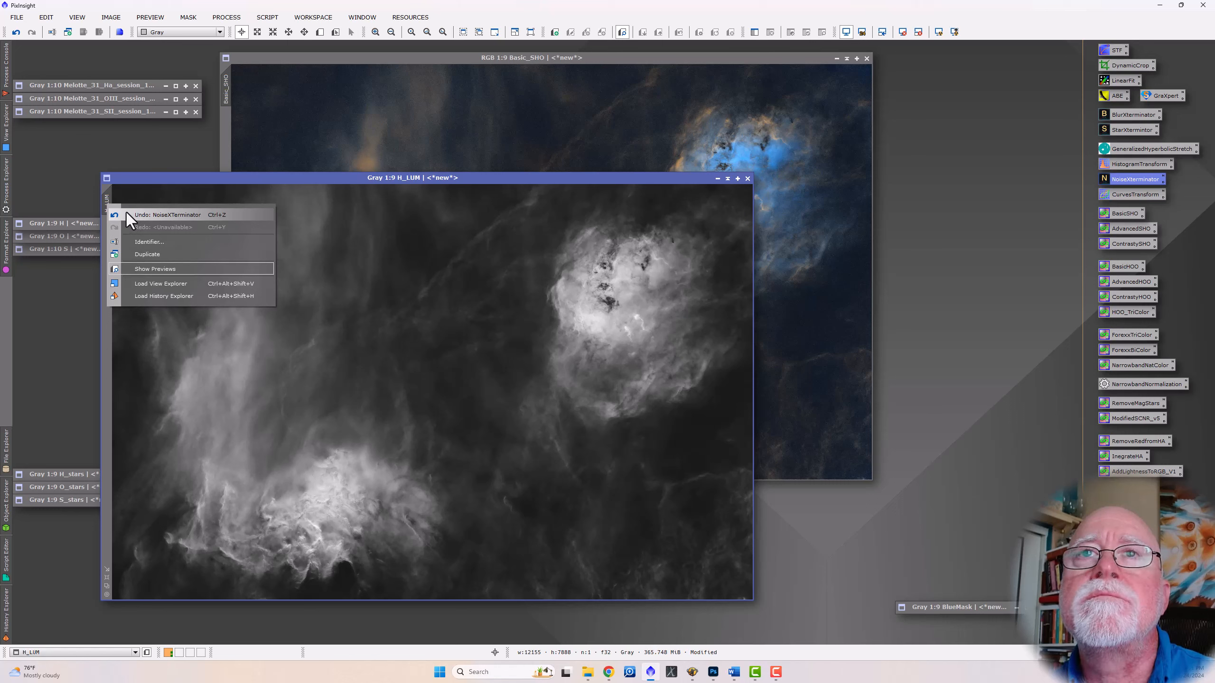
{"action": "left_click", "coordinate": [237, 179]}
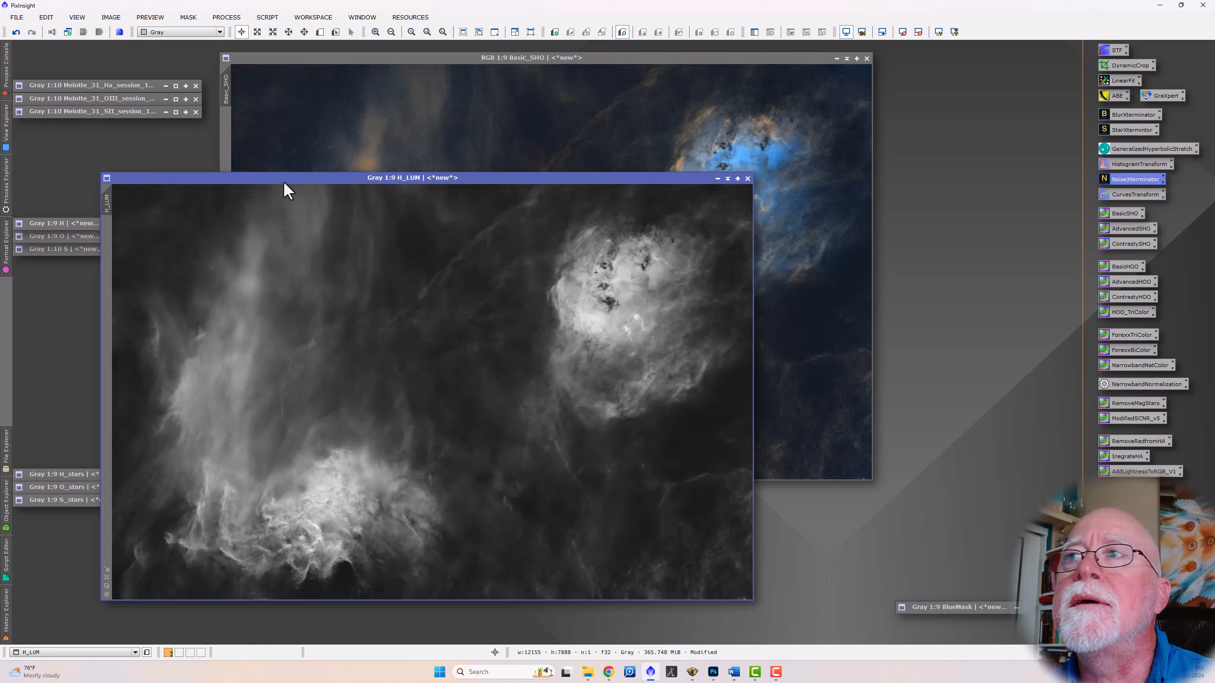
{"action": "left_click", "coordinate": [726, 179]}
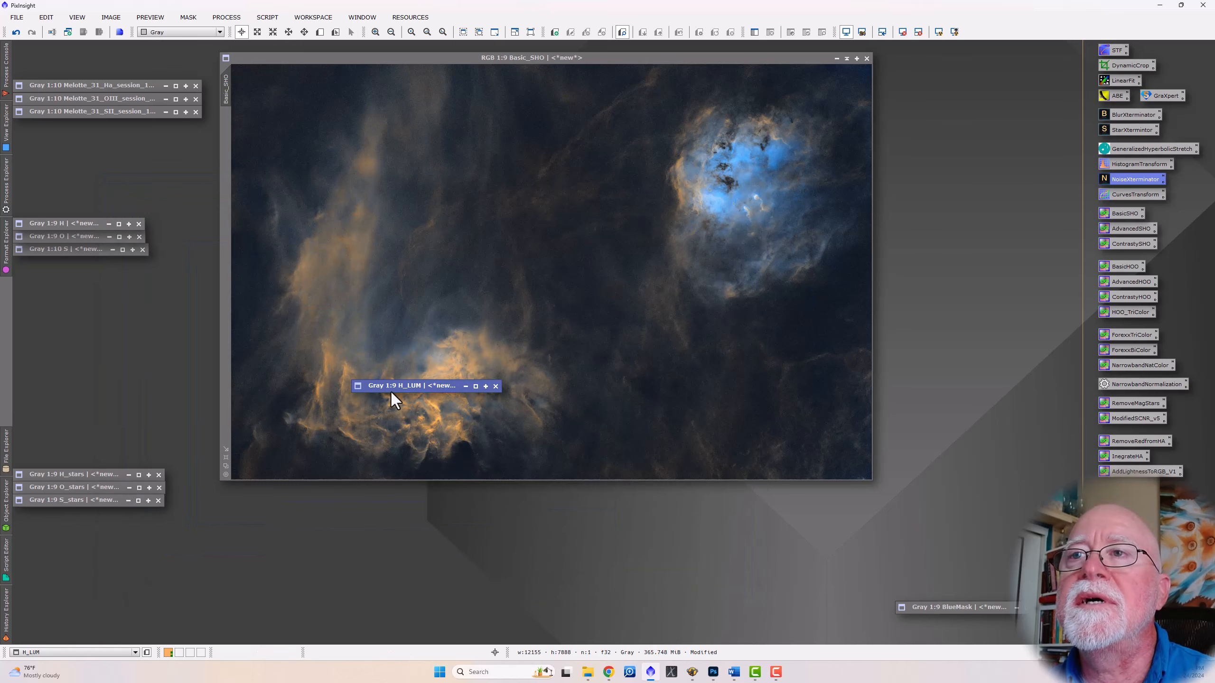
{"action": "left_click_drag", "start_coordinate": [391, 391], "coordinate": [50, 274]}
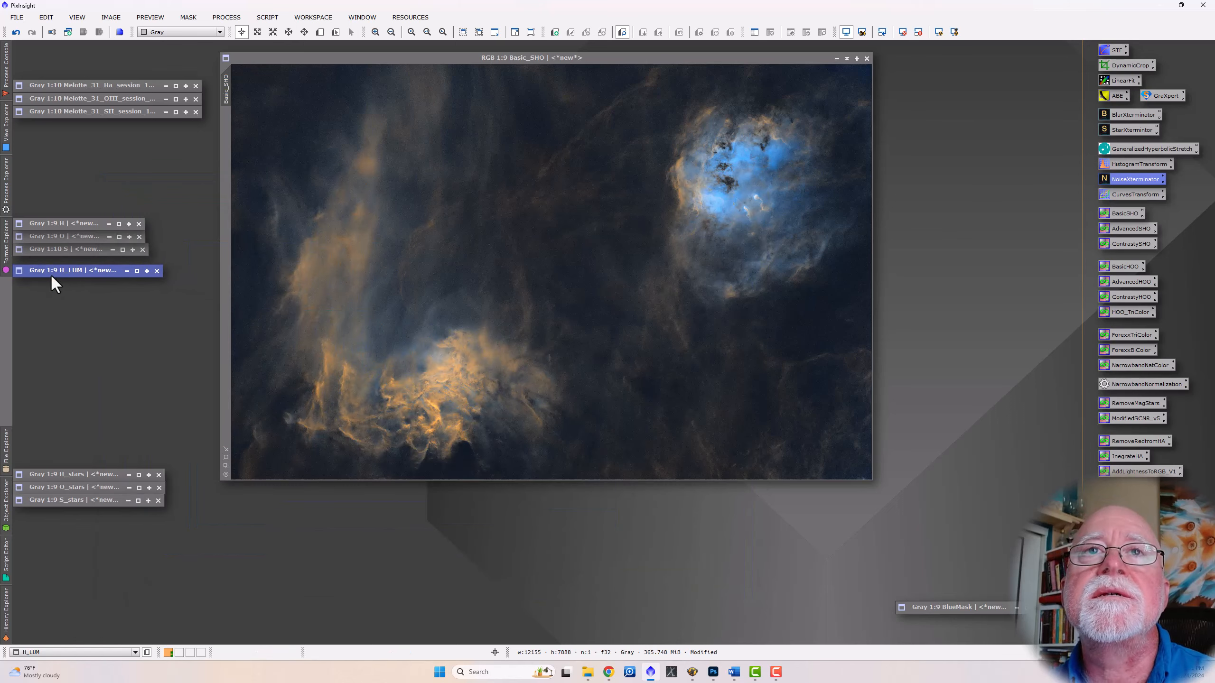
- Open LRGBCombination and disable its R, G and B channels, leaving only L enabled
{"action": "left_click", "coordinate": [236, 19]}
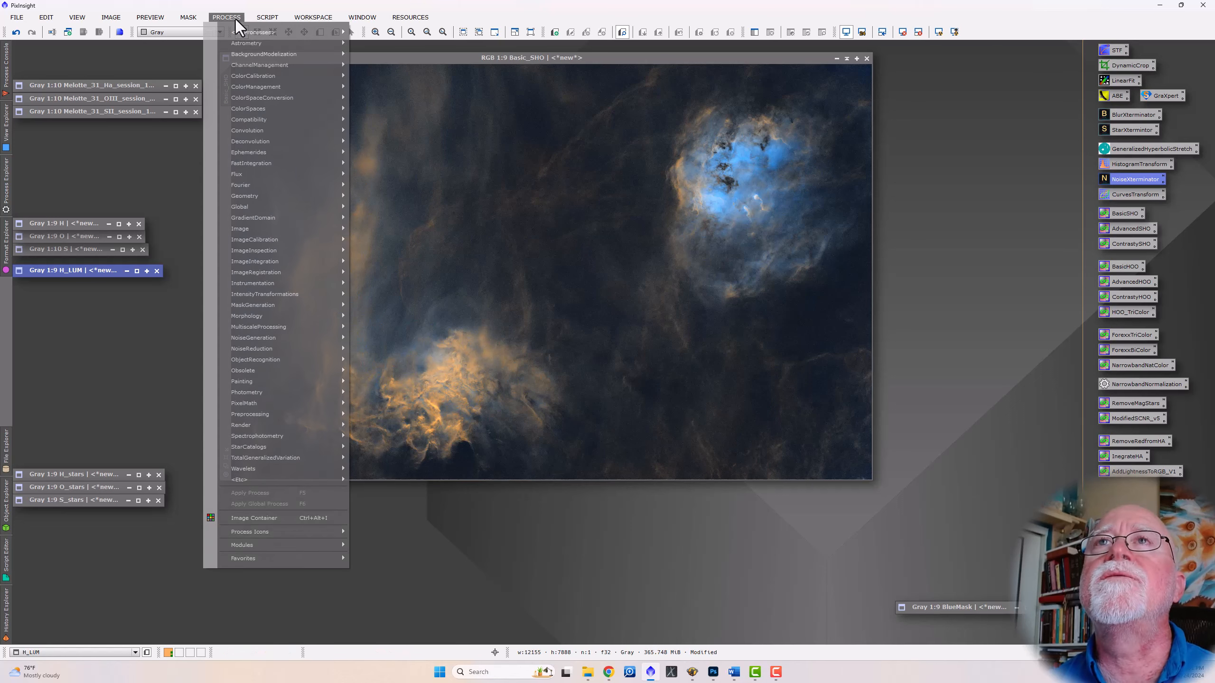
{"action": "mouse_move", "coordinate": [243, 33]}
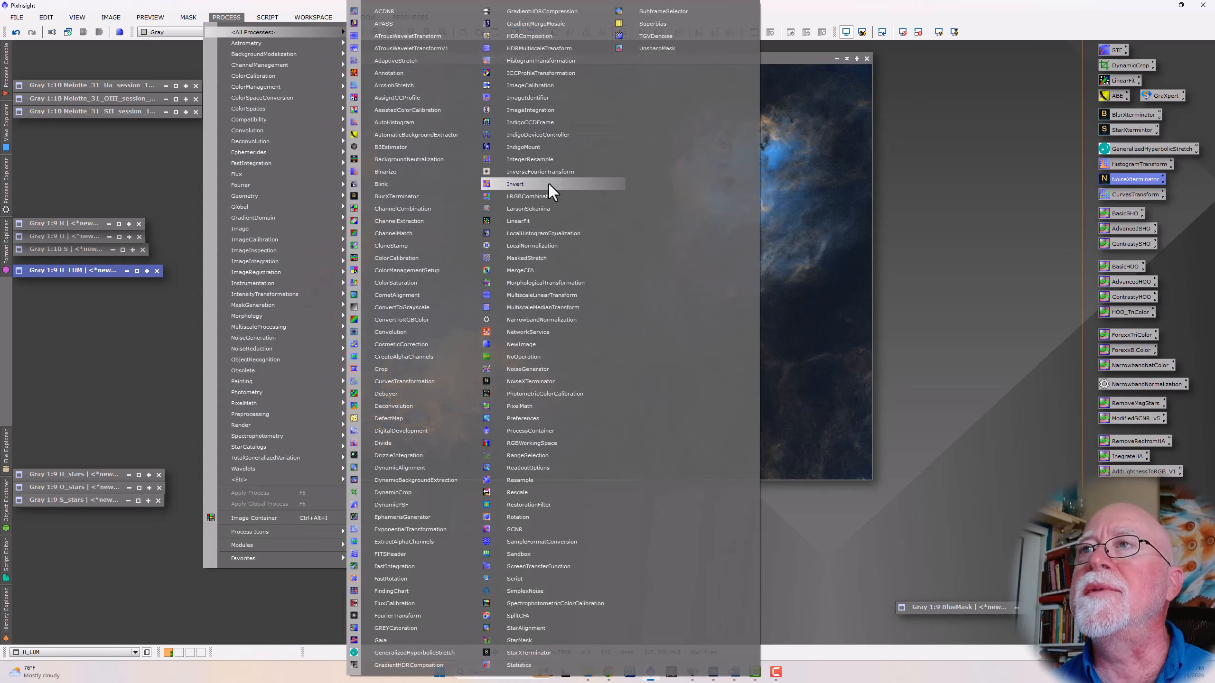
{"action": "left_click", "coordinate": [543, 197]}
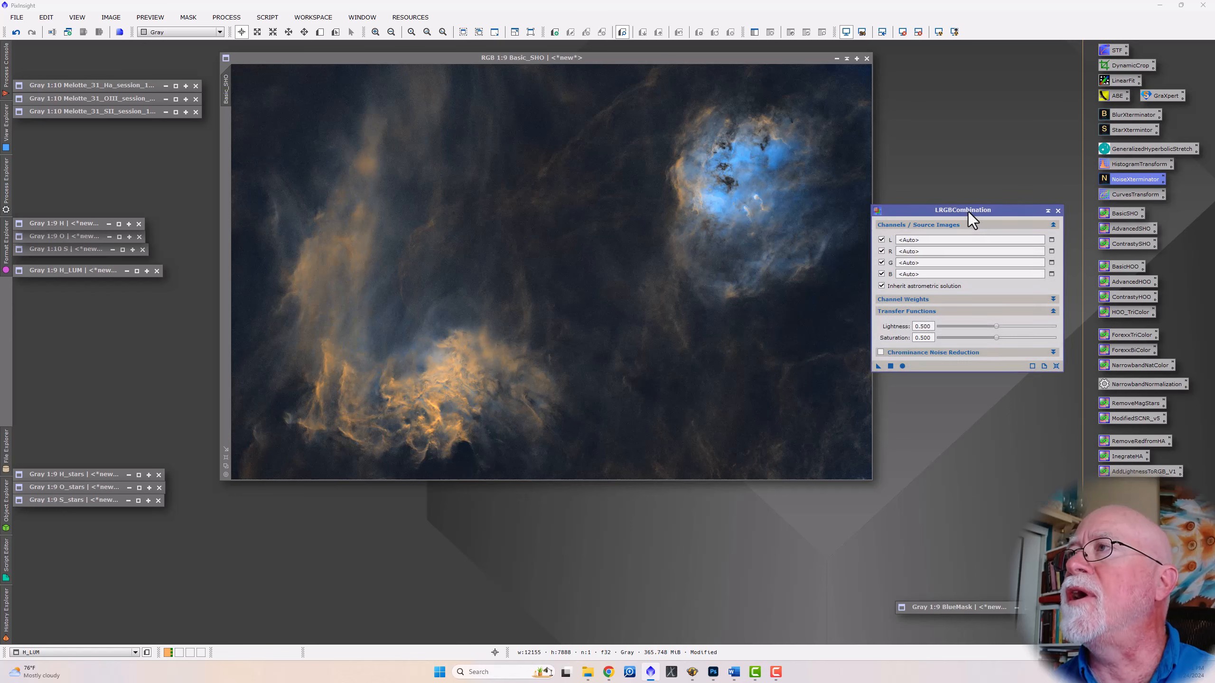
{"action": "left_click_drag", "start_coordinate": [968, 212], "coordinate": [978, 194]}
{"action": "left_click", "coordinate": [890, 233]}
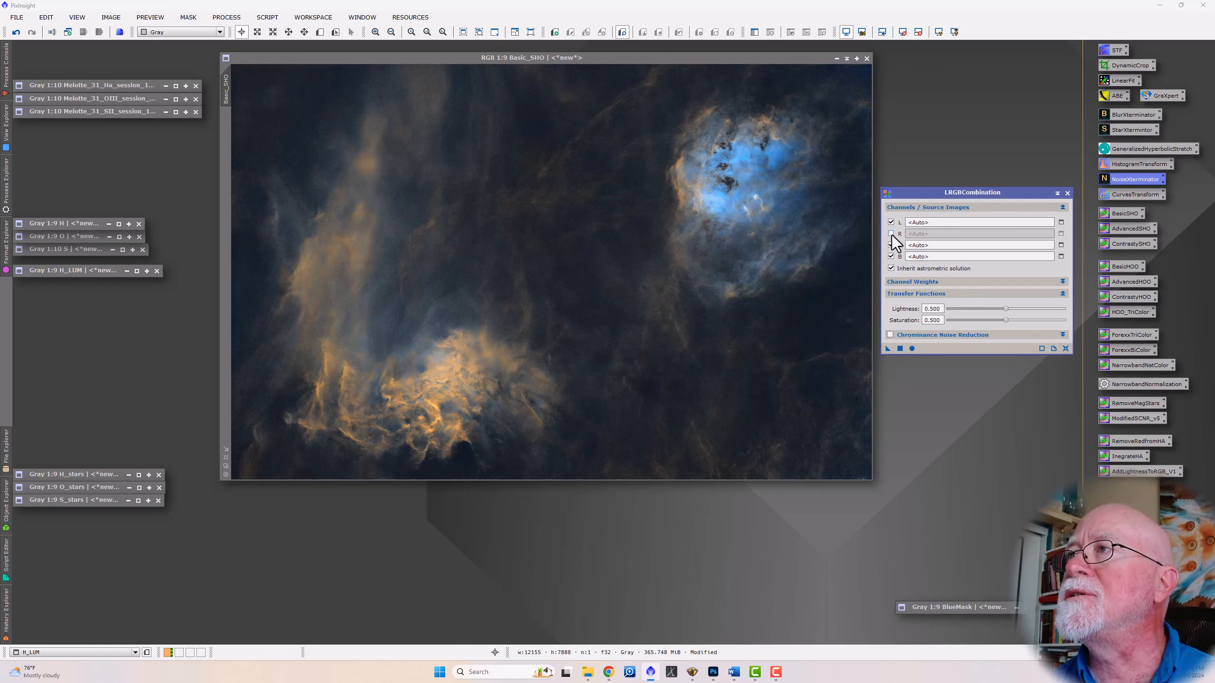
{"action": "left_click", "coordinate": [891, 245]}
{"action": "left_click", "coordinate": [890, 257]}
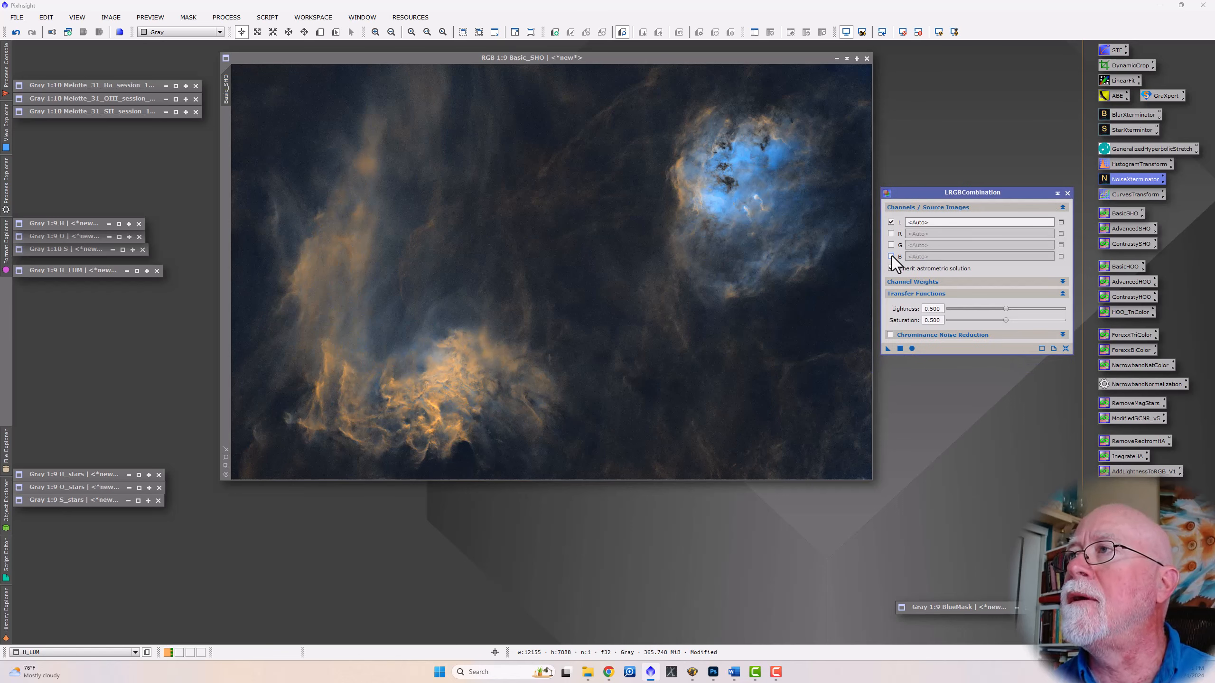
- Set H_LUM as the L source, enable Chrominance Noise Reduction, and apply LRGBCombination to Basic_SHO
{"action": "left_click", "coordinate": [919, 222]}
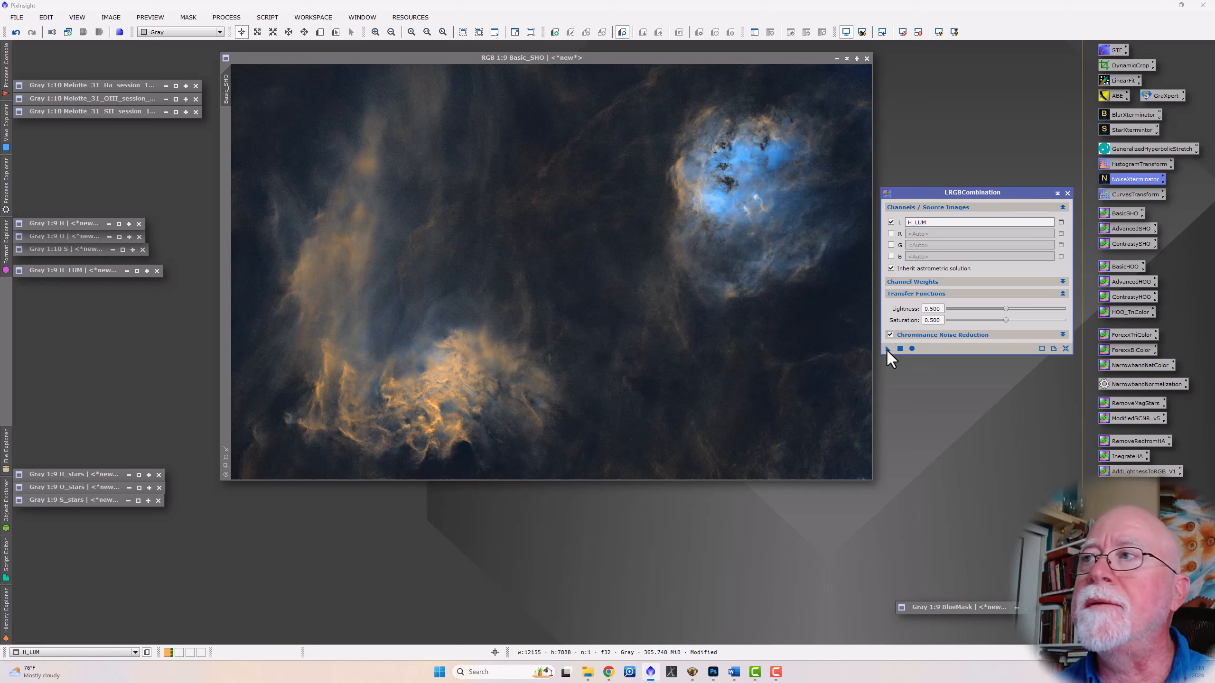
{"action": "left_click_drag", "start_coordinate": [887, 349], "coordinate": [740, 325]}
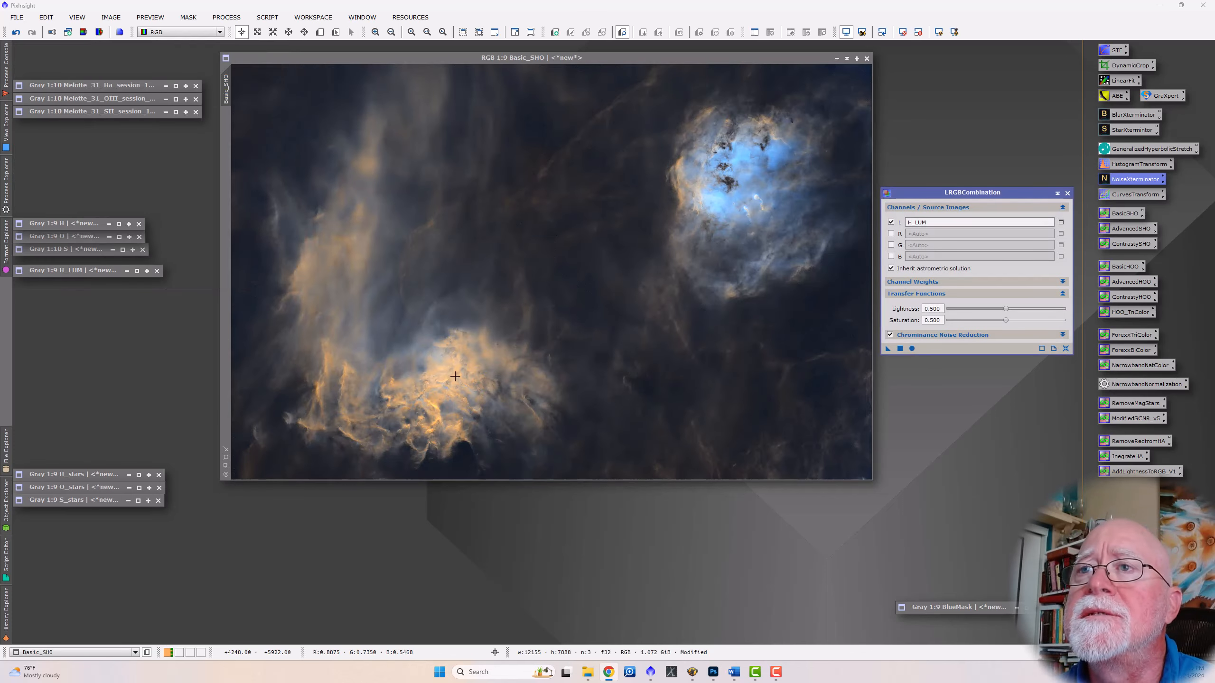
{"action": "scroll", "coordinate": [454, 373], "scroll_direction": "up", "scroll_amount": 2}
{"action": "scroll", "coordinate": [454, 373], "scroll_direction": "up", "scroll_amount": 3}
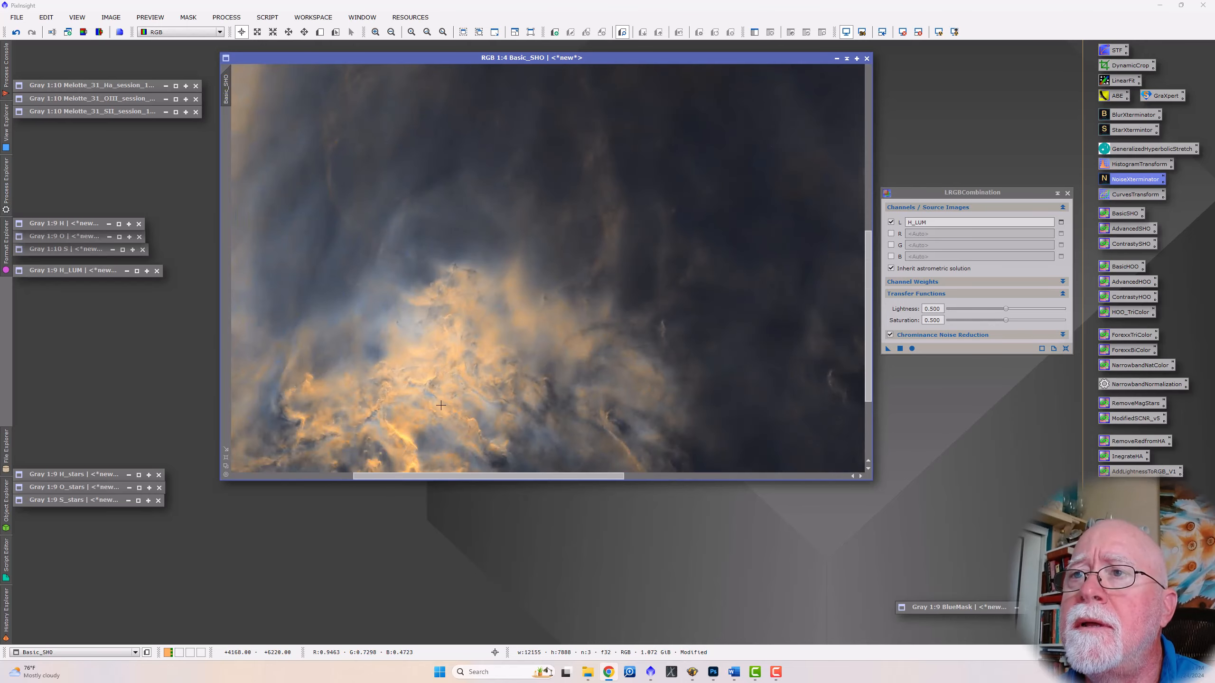
- Examine the detail and colour of the orange nebula and the blue nebula core across Basic_SHO
{"action": "scroll", "coordinate": [455, 373], "scroll_direction": "up", "scroll_amount": 1}
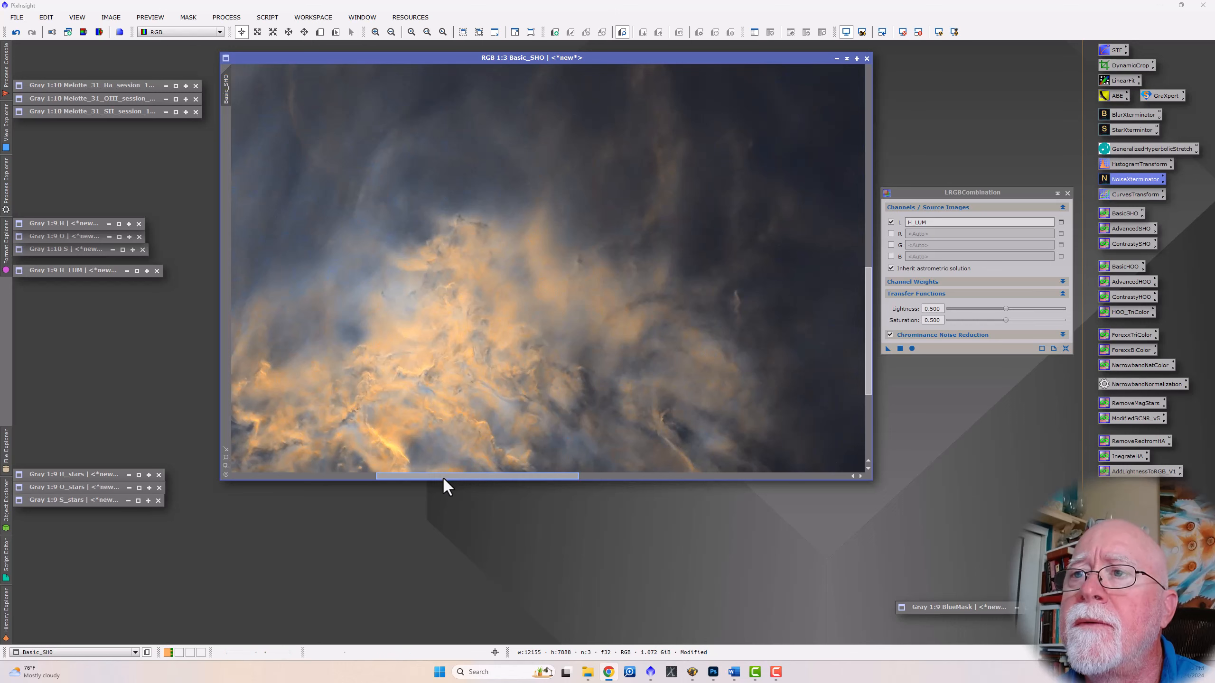
{"action": "left_click_drag", "start_coordinate": [444, 473], "coordinate": [674, 476]}
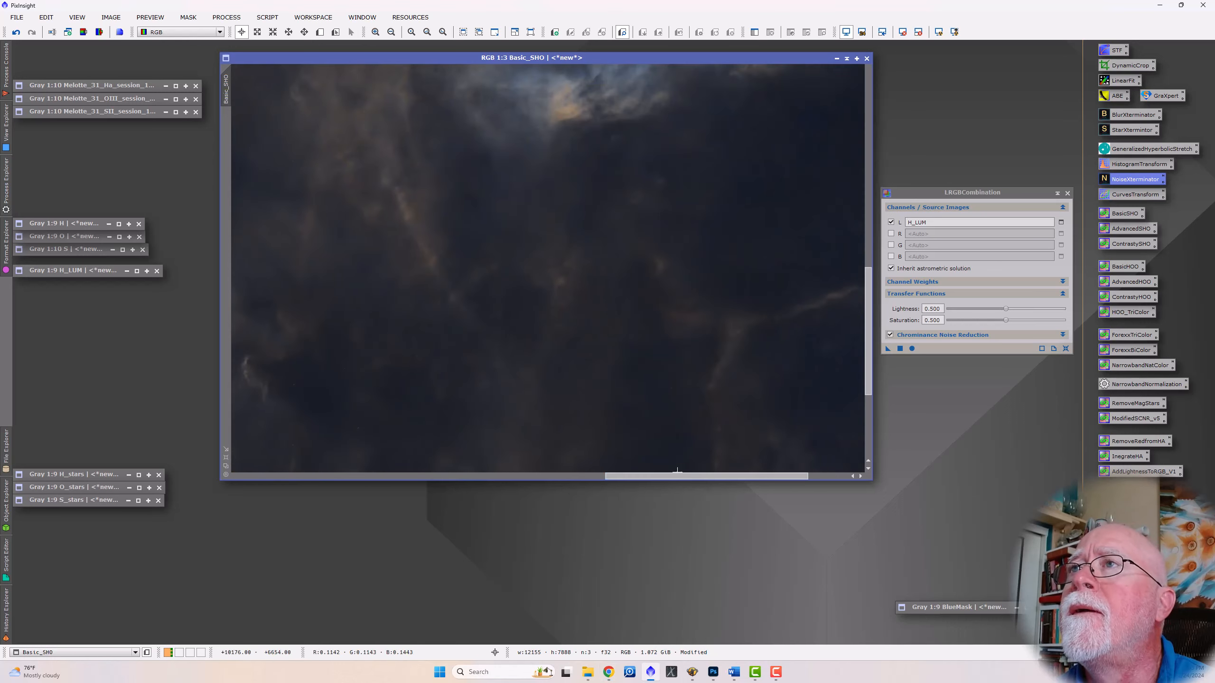
{"action": "left_click_drag", "start_coordinate": [867, 354], "coordinate": [876, 219]}
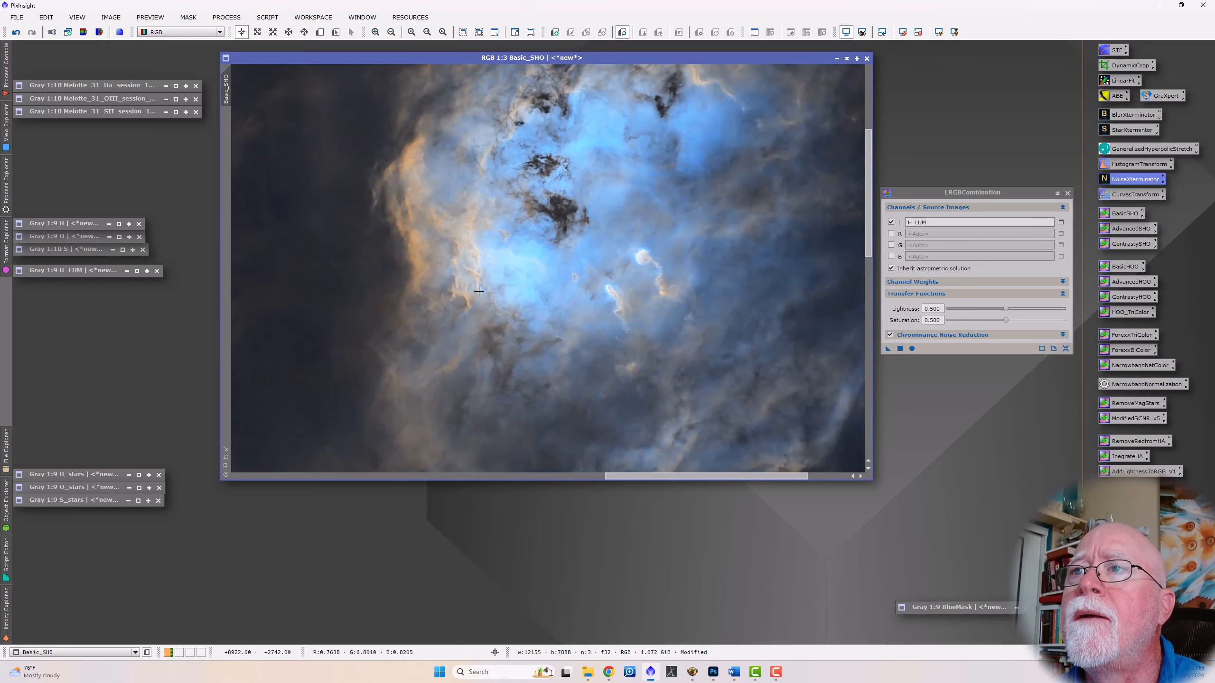
{"action": "scroll", "coordinate": [507, 280], "scroll_direction": "up", "scroll_amount": 2}
{"action": "scroll", "coordinate": [511, 285], "scroll_direction": "down", "scroll_amount": 2}
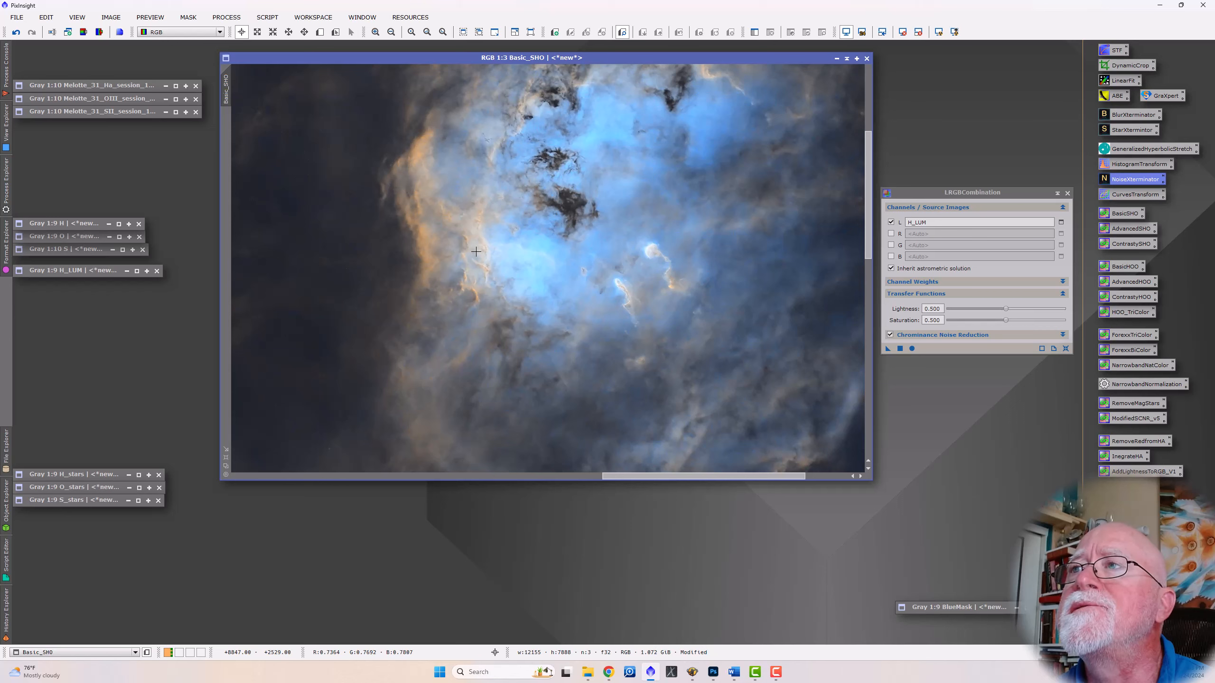
{"action": "scroll", "coordinate": [662, 261], "scroll_direction": "down", "scroll_amount": 1}
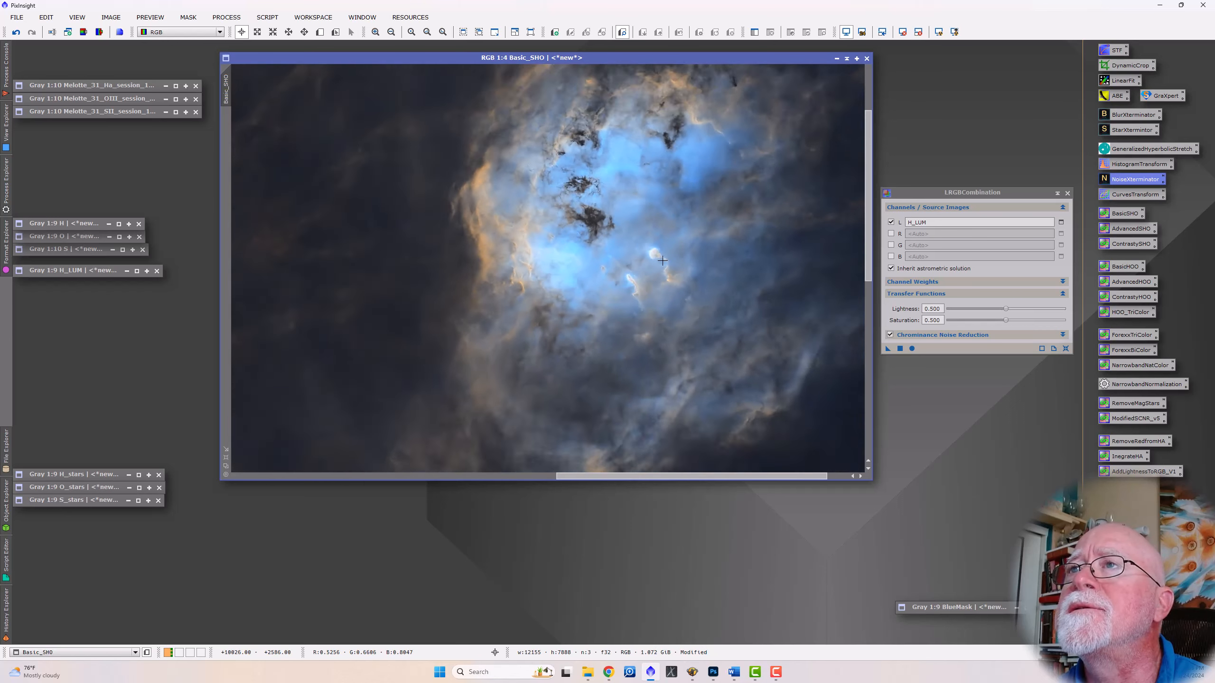
{"action": "scroll", "coordinate": [662, 260], "scroll_direction": "down", "scroll_amount": 6}
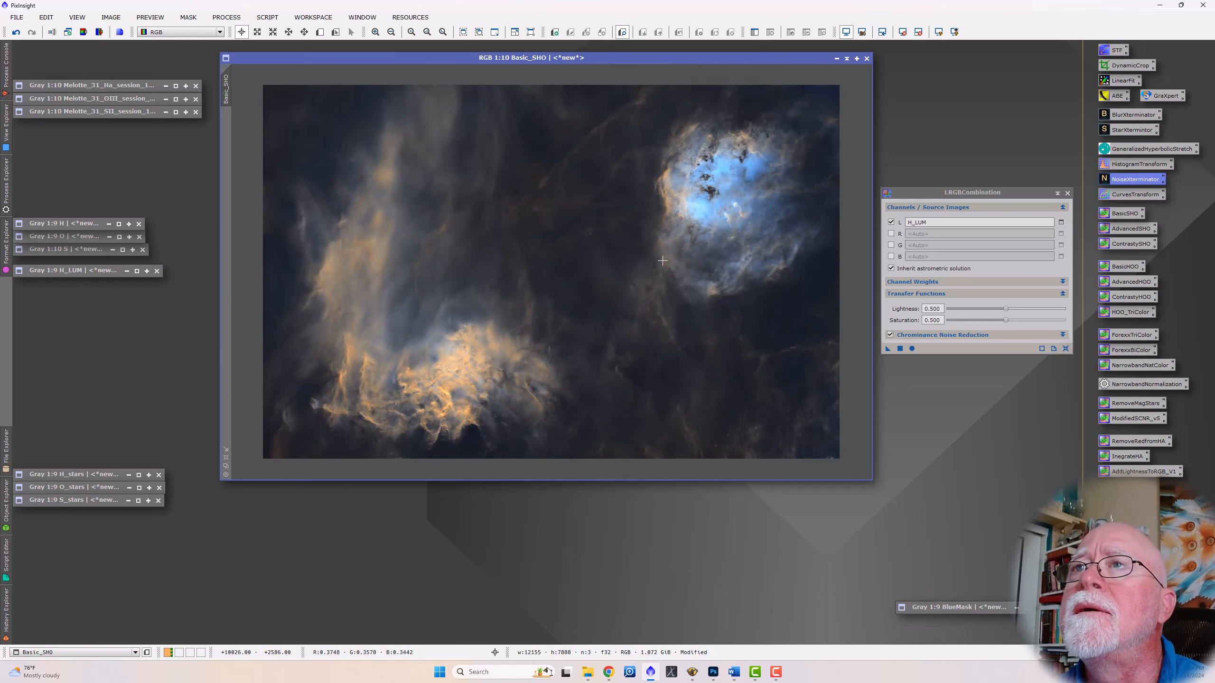
{"action": "scroll", "coordinate": [662, 261], "scroll_direction": "up", "scroll_amount": 1}
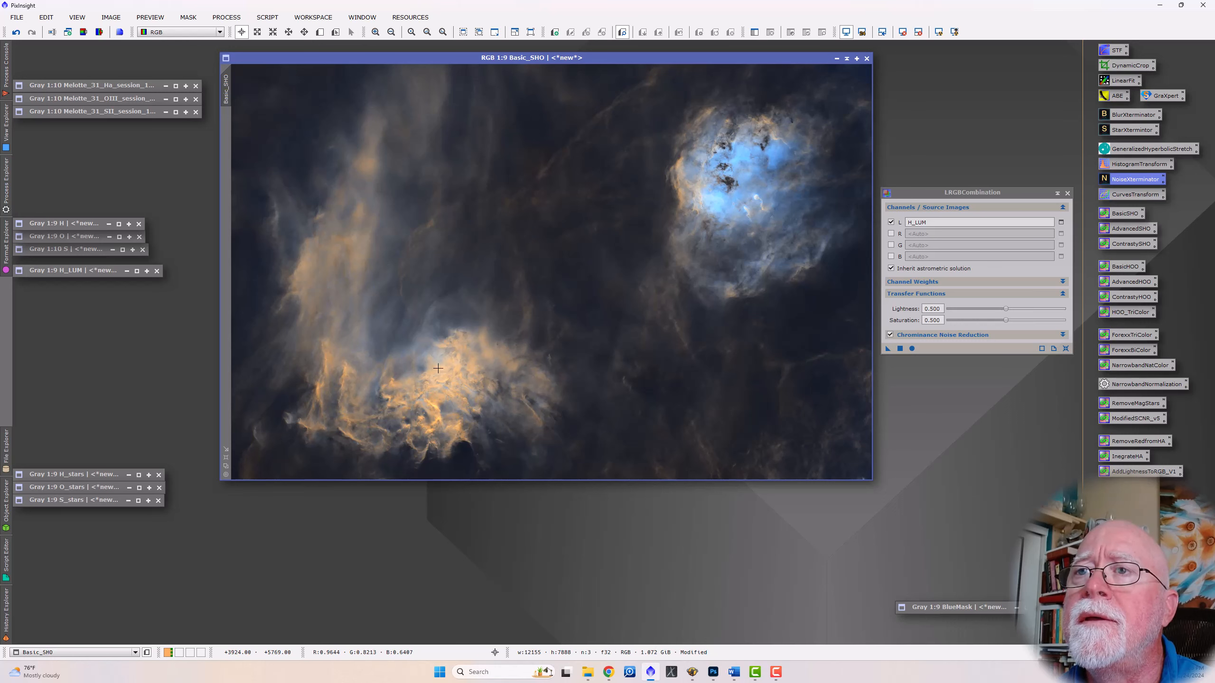
{"action": "scroll", "coordinate": [438, 368], "scroll_direction": "up", "scroll_amount": 6}
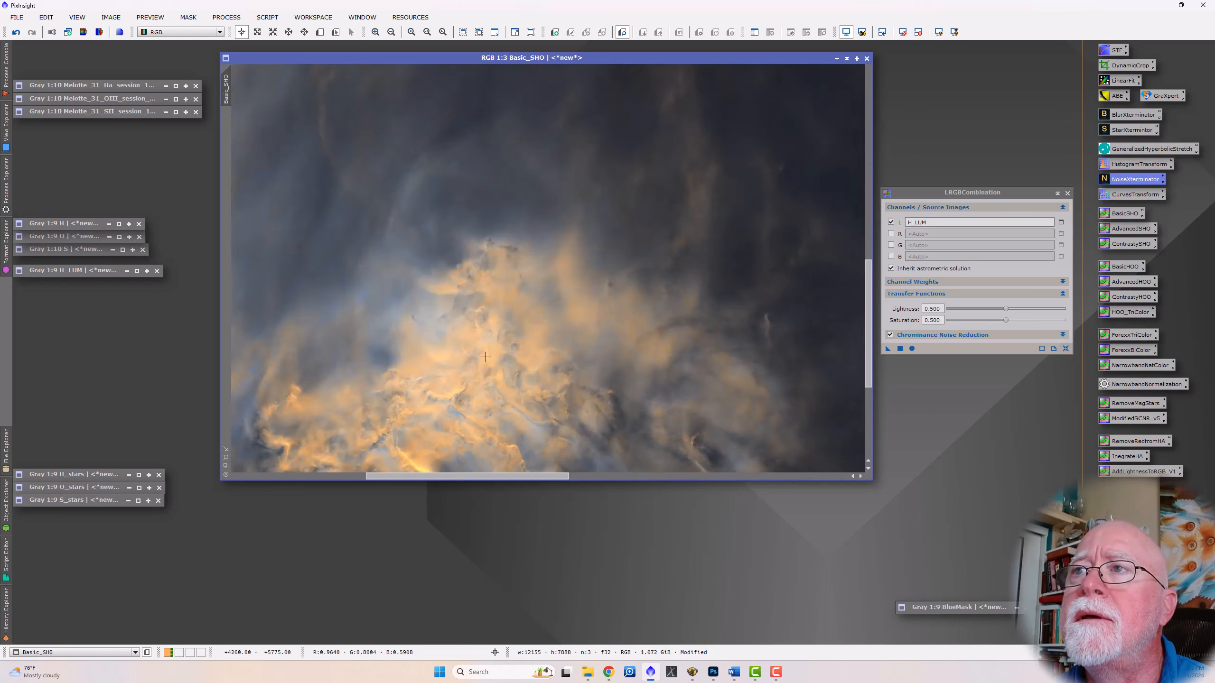
{"action": "scroll", "coordinate": [525, 357], "scroll_direction": "down", "scroll_amount": 4}
{"action": "scroll", "coordinate": [524, 358], "scroll_direction": "down", "scroll_amount": 2}
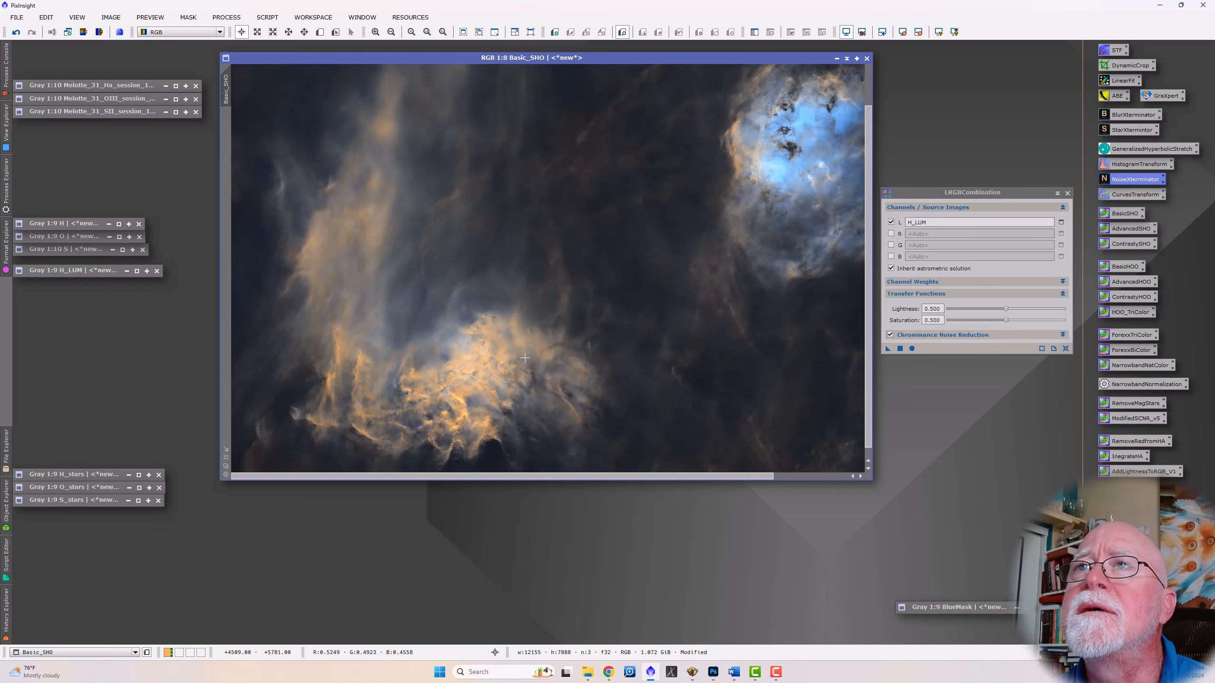
{"action": "scroll", "coordinate": [552, 313], "scroll_direction": "up", "scroll_amount": 2}
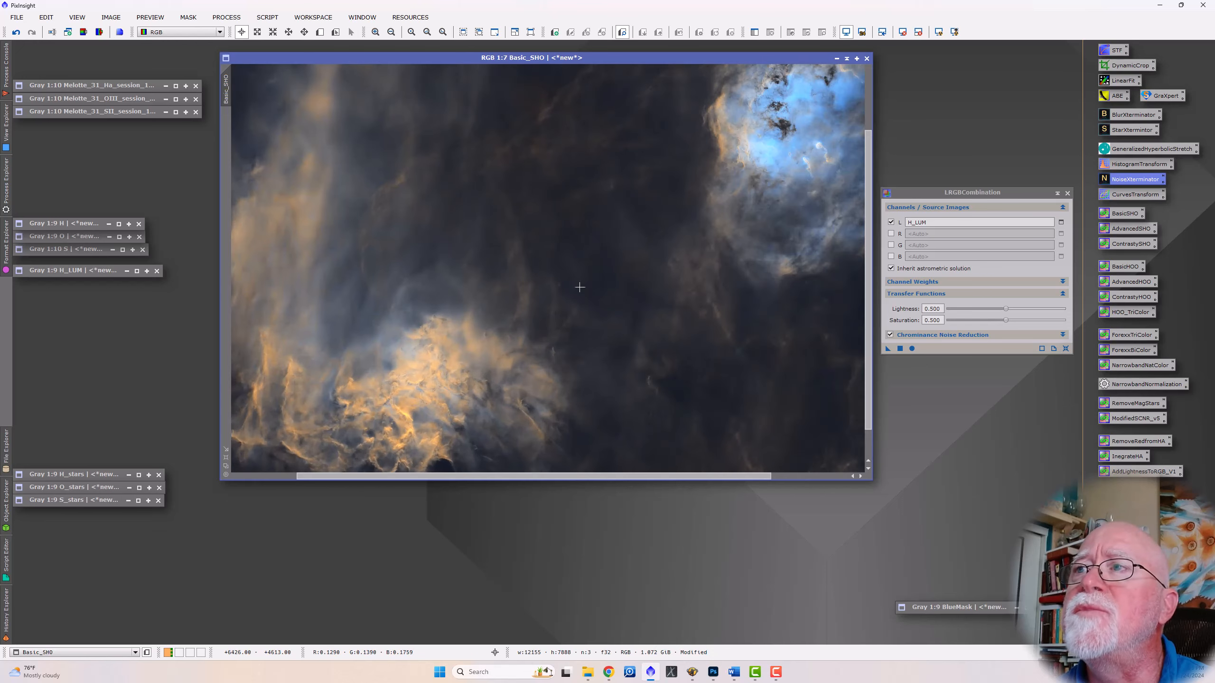
{"action": "scroll", "coordinate": [580, 287], "scroll_direction": "up", "scroll_amount": 5}
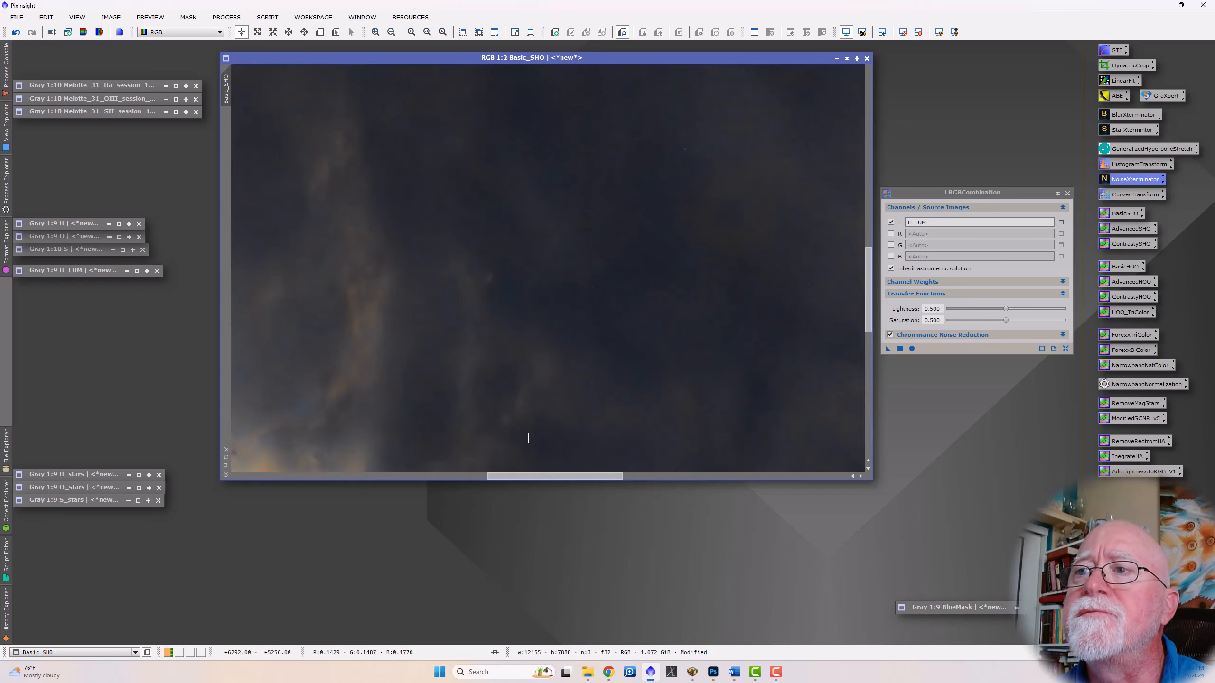
{"action": "left_click_drag", "start_coordinate": [535, 477], "coordinate": [714, 467]}
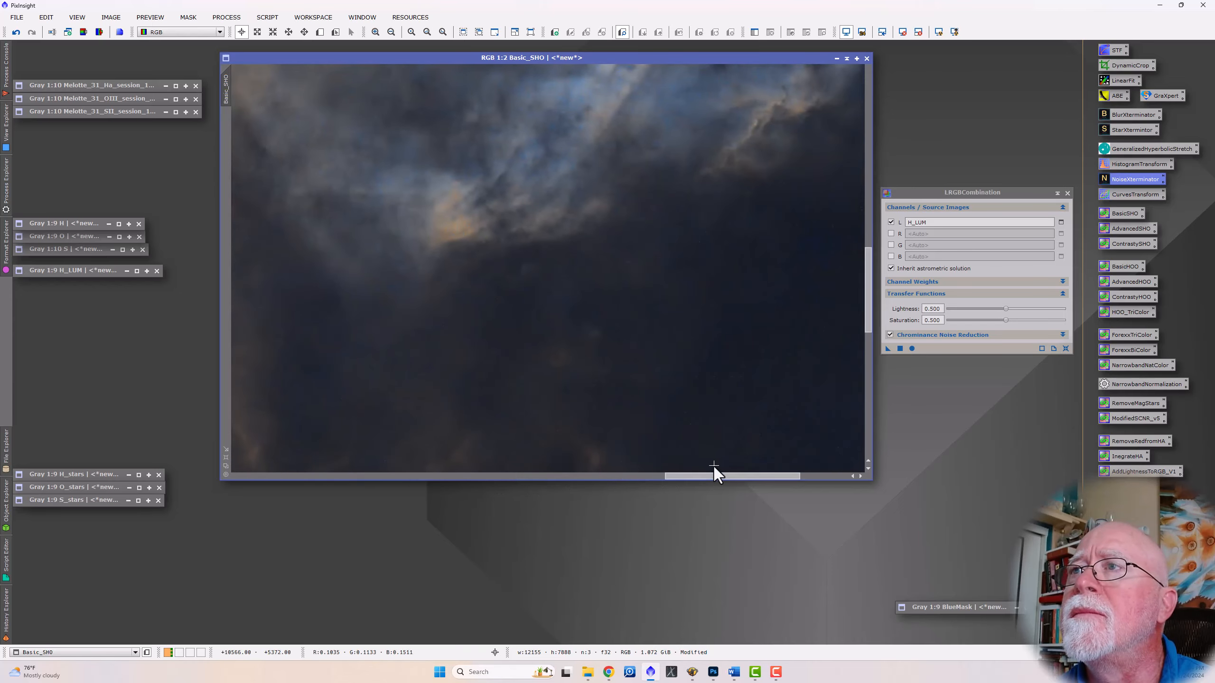
{"action": "left_click_drag", "start_coordinate": [870, 303], "coordinate": [888, 157]}
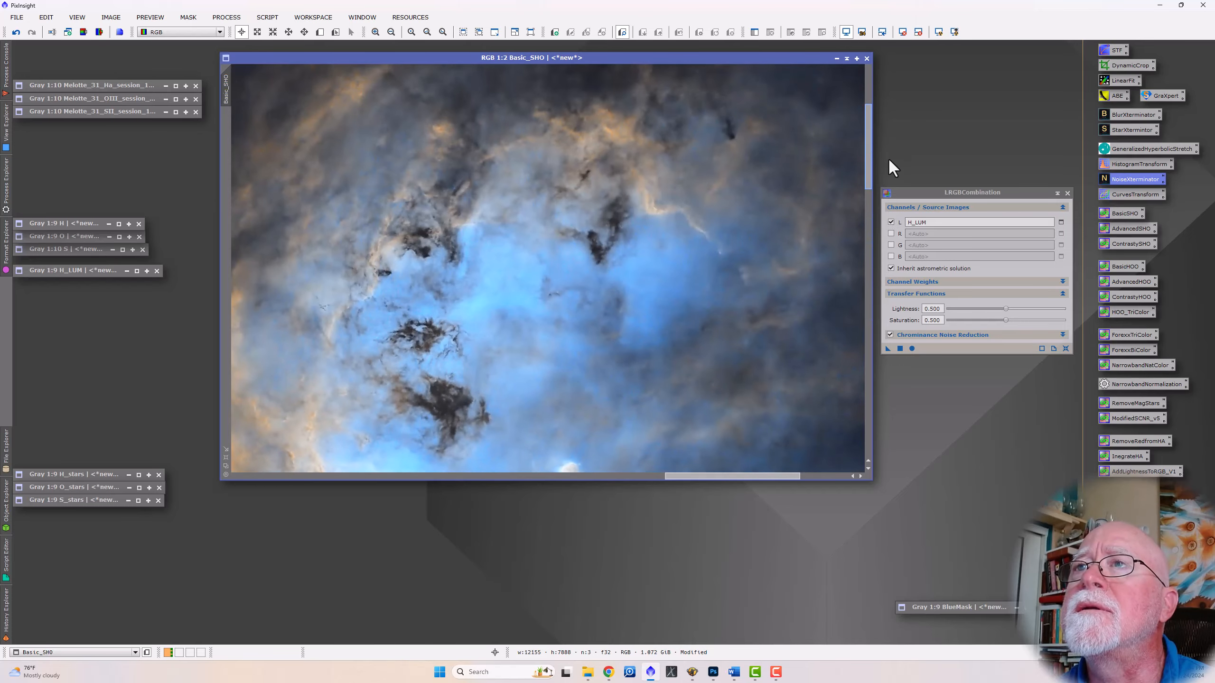
{"action": "scroll", "coordinate": [518, 330], "scroll_direction": "down", "scroll_amount": 5}
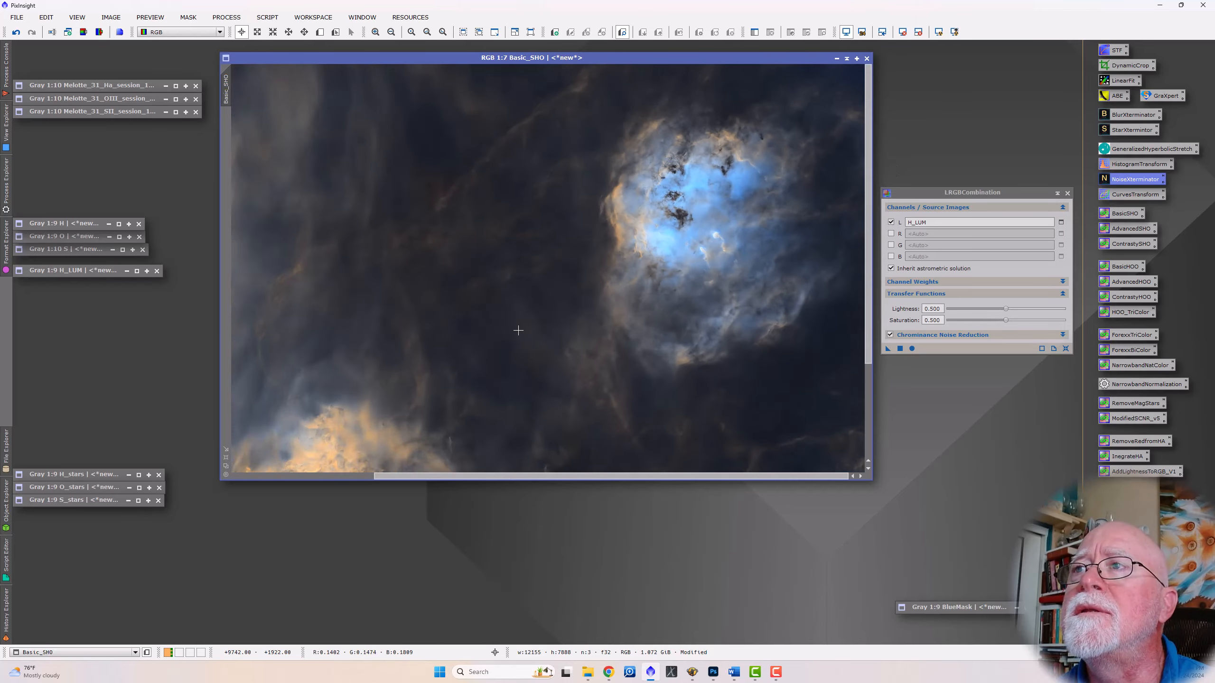
{"action": "scroll", "coordinate": [518, 330], "scroll_direction": "down", "scroll_amount": 3}
{"action": "scroll", "coordinate": [518, 330], "scroll_direction": "up", "scroll_amount": 1}
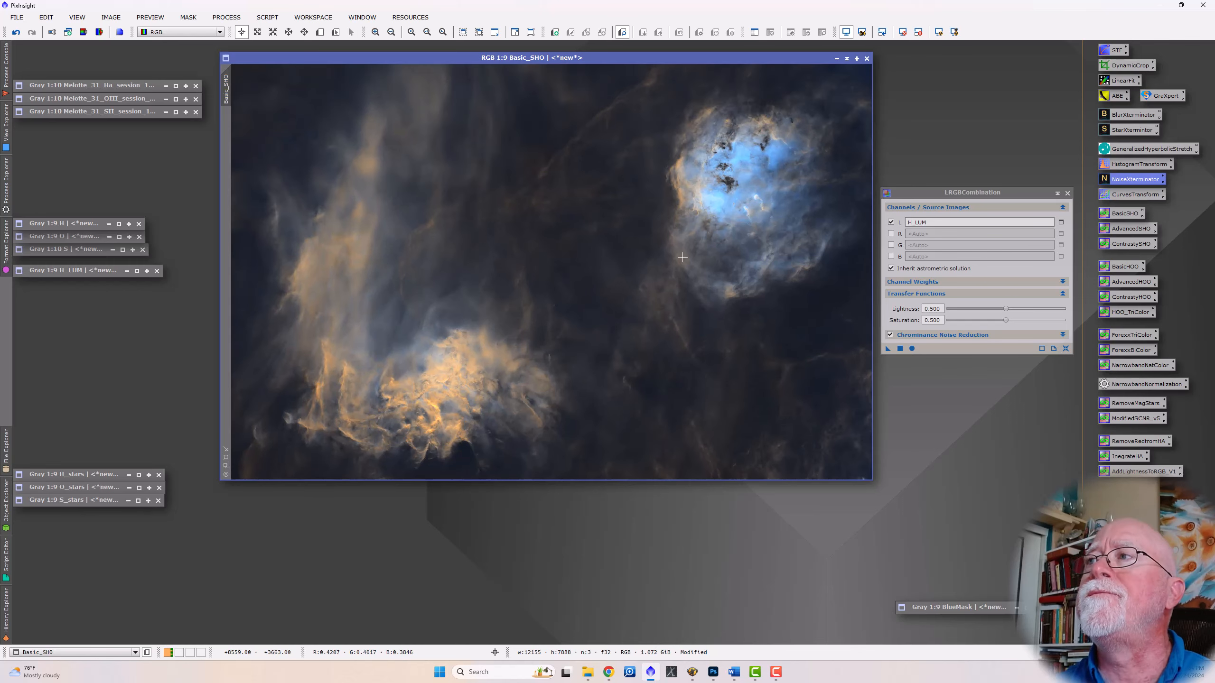
- Collapse LRGBCombination and Basic_SHO and park both along the upper edge of the workspace
{"action": "left_click", "coordinate": [1058, 194]}
{"action": "left_click_drag", "start_coordinate": [990, 274], "coordinate": [1042, 55]}
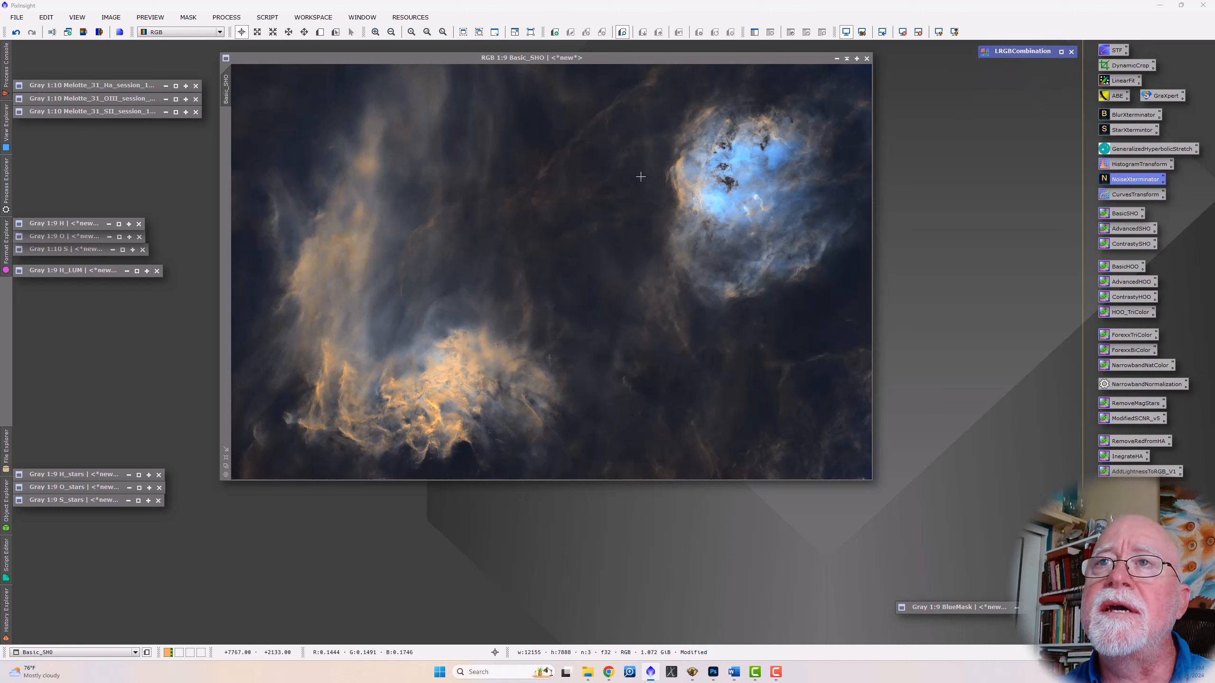
{"action": "left_click", "coordinate": [847, 59]}
{"action": "left_click_drag", "start_coordinate": [521, 263], "coordinate": [385, 52]}
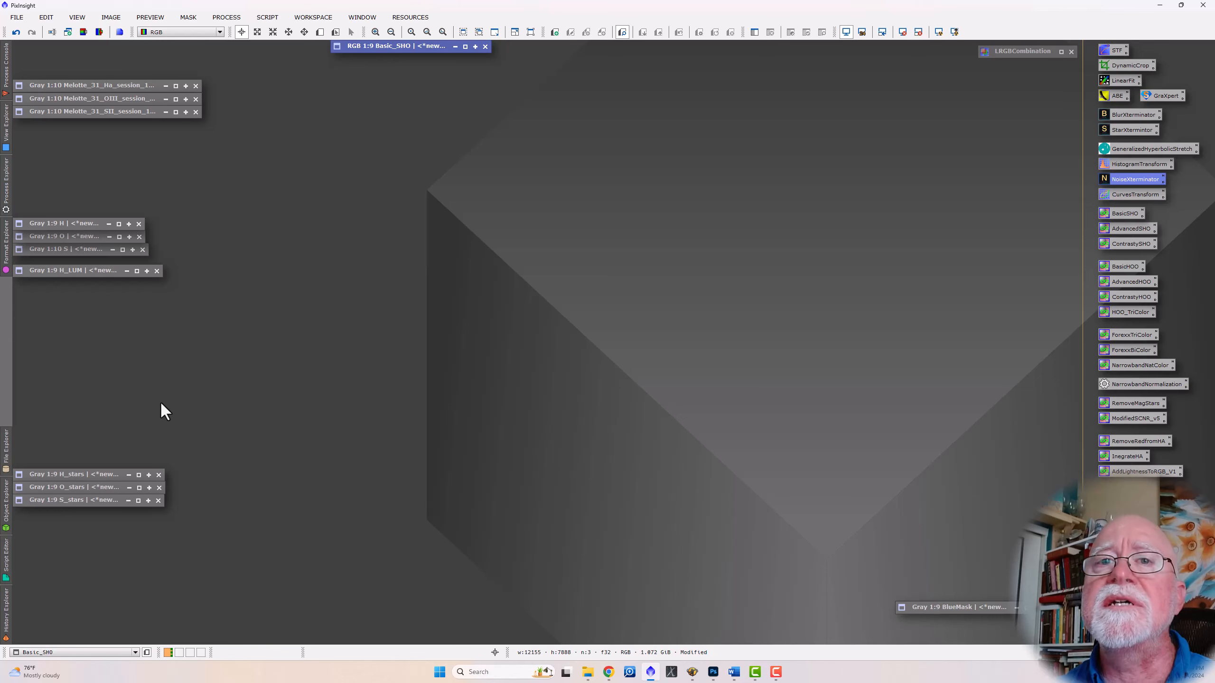
- Restore the H_stars image and select it as the view in HistogramTransformation
{"action": "double_click", "coordinate": [78, 474]}
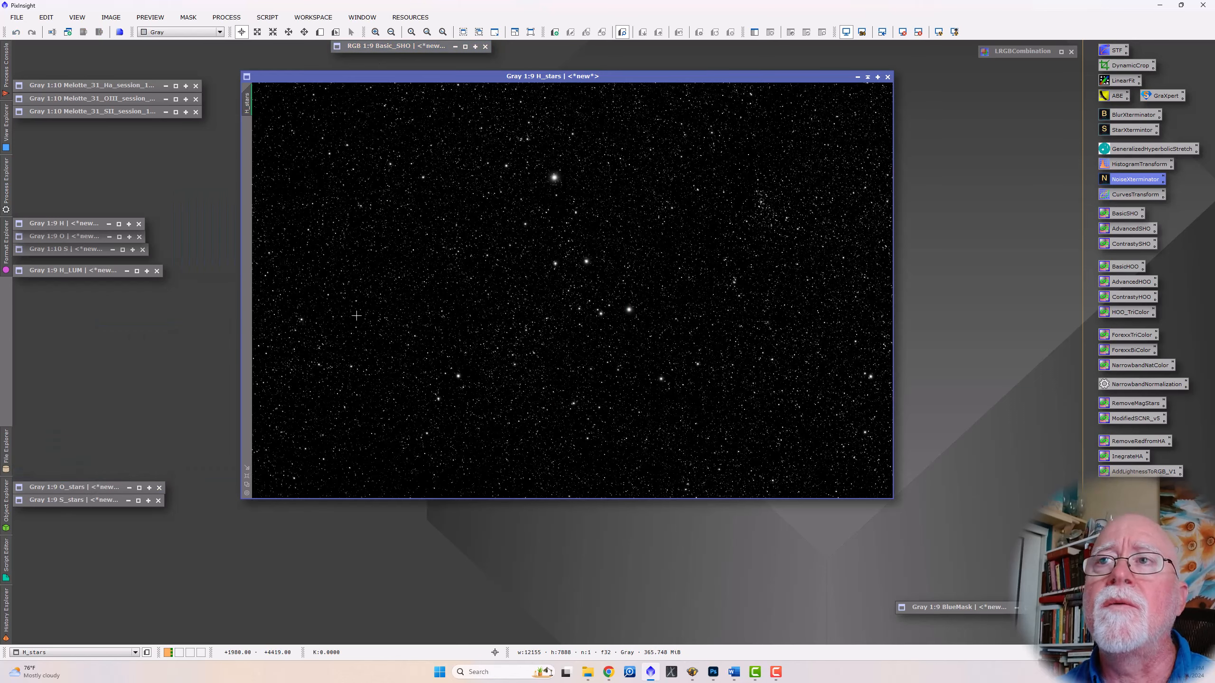
{"action": "left_click_drag", "start_coordinate": [651, 76], "coordinate": [426, 67]}
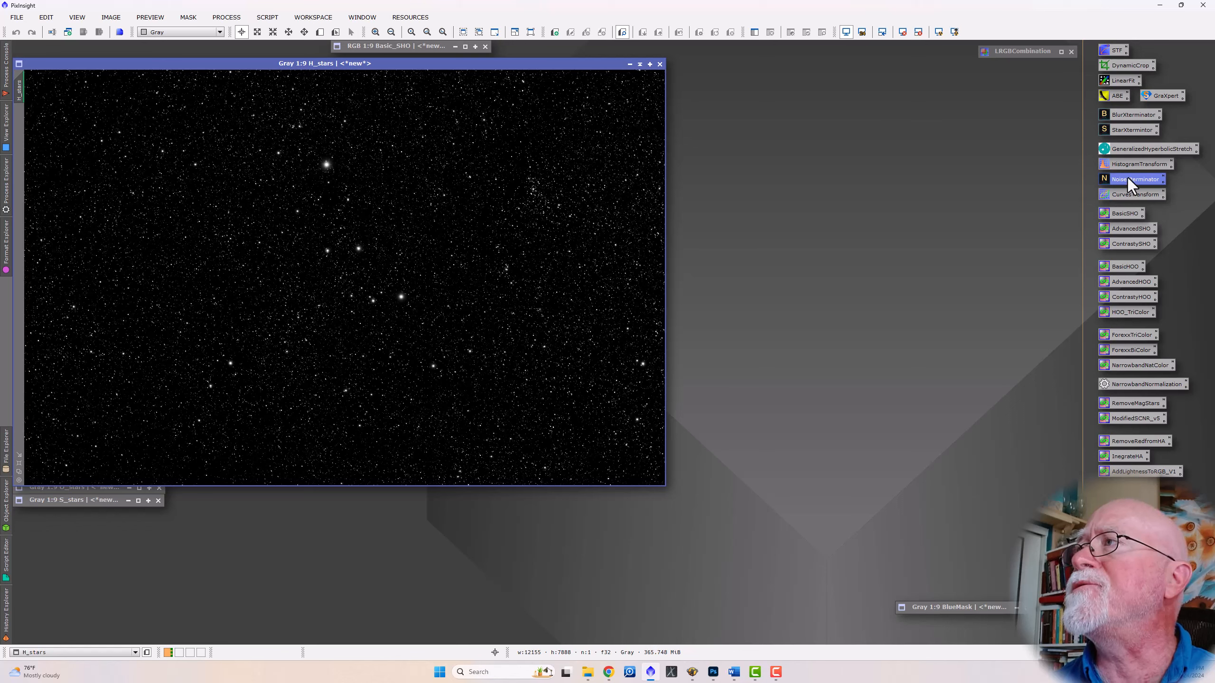
{"action": "double_click", "coordinate": [1133, 165]}
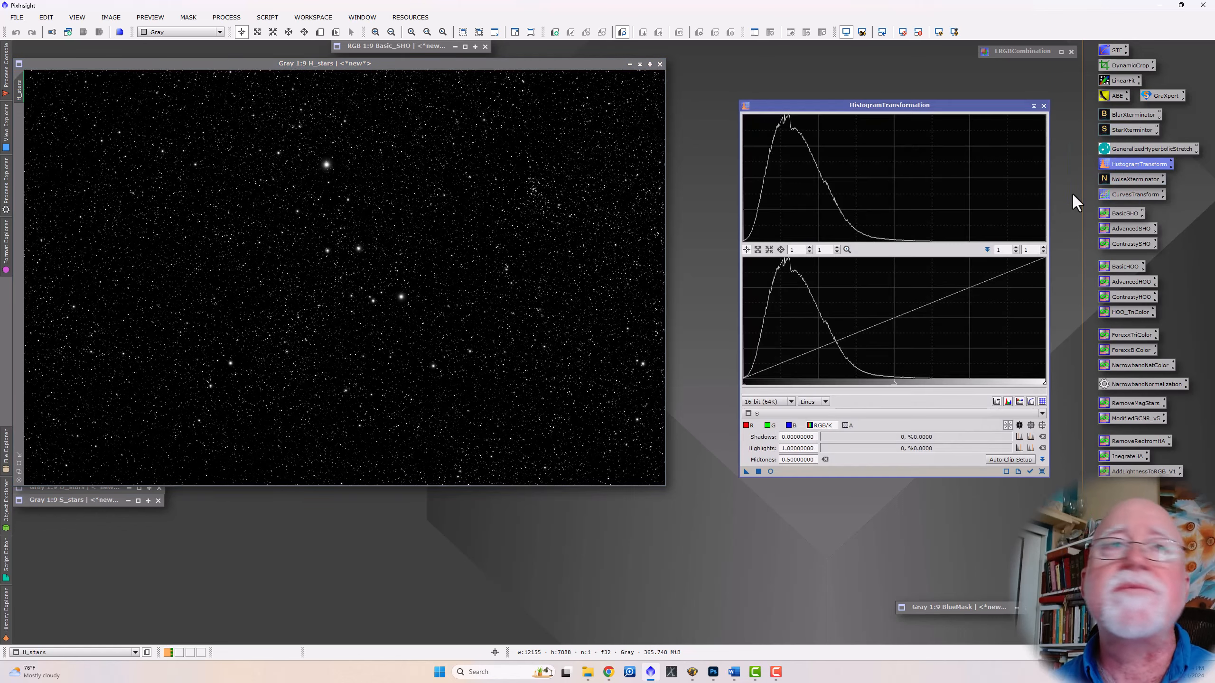
{"action": "left_click", "coordinate": [890, 414]}
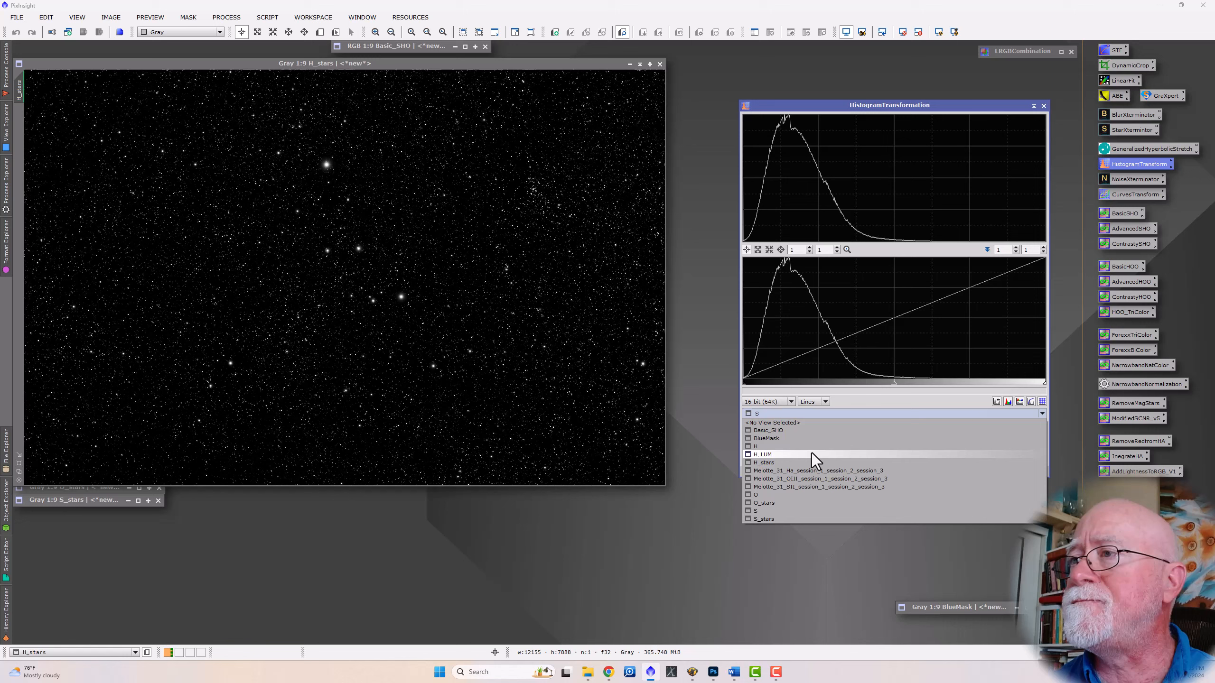
{"action": "left_click", "coordinate": [778, 463]}
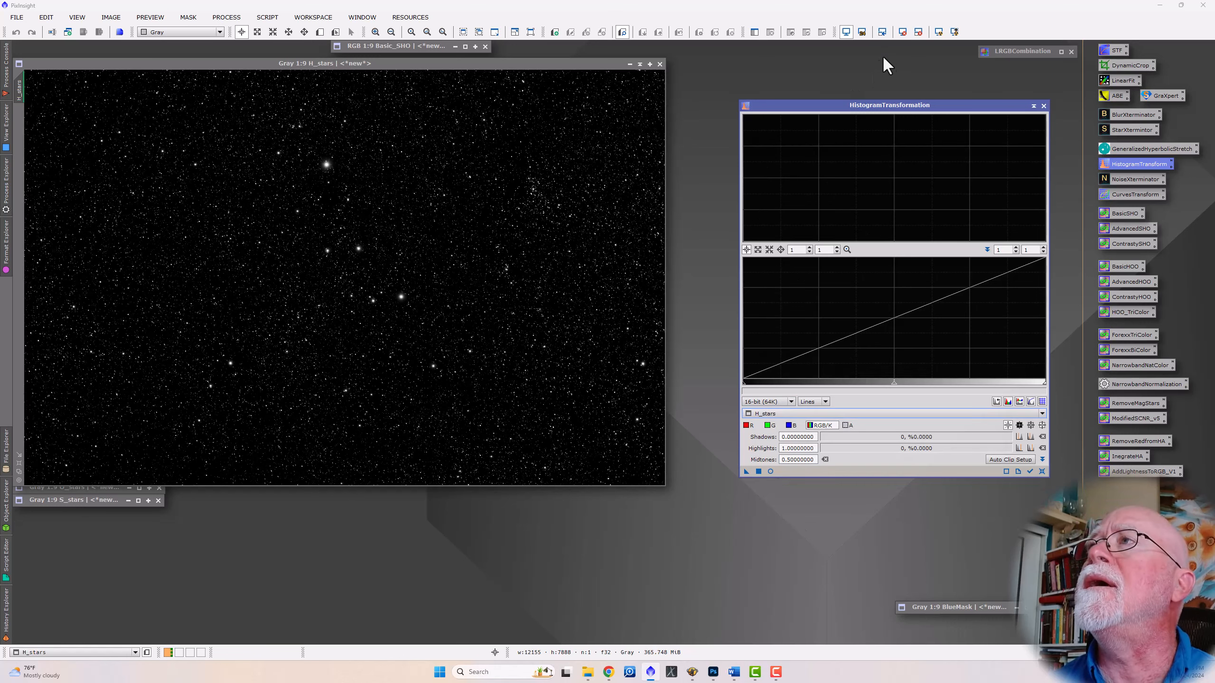
- Disable the screen stretch on H_stars and start a HistogramTransformation real-time preview, arranged so both images stay visible
{"action": "left_click", "coordinate": [902, 32]}
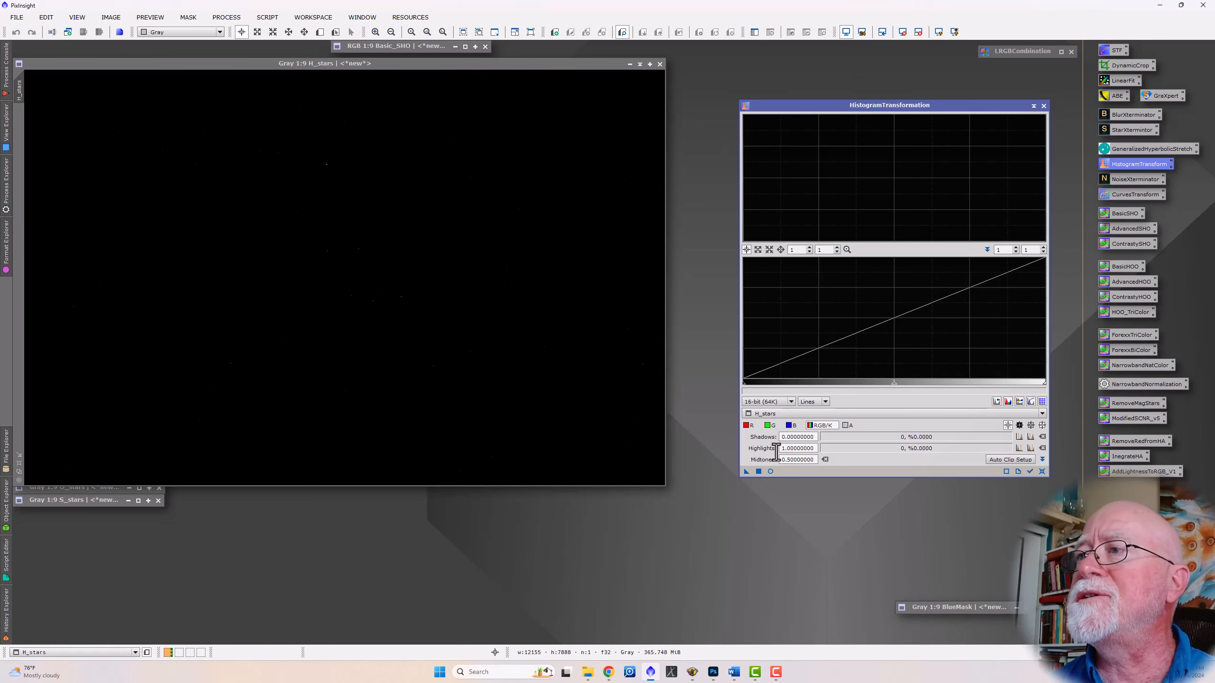
{"action": "left_click", "coordinate": [770, 471]}
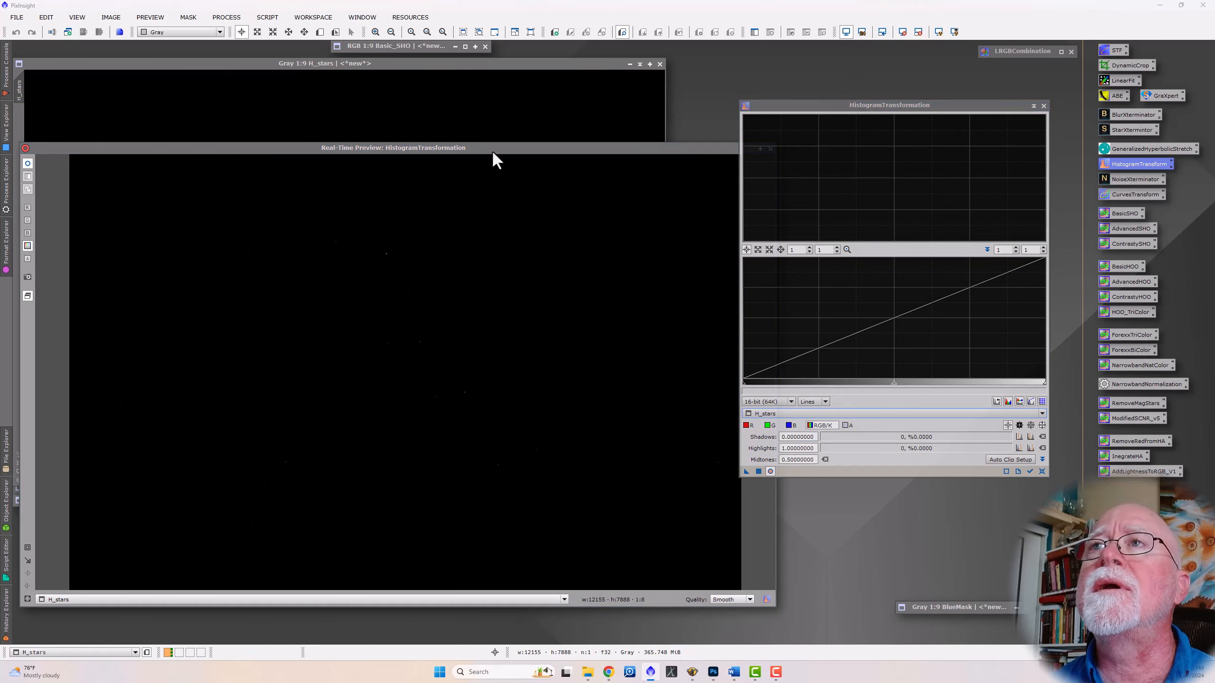
{"action": "left_click_drag", "start_coordinate": [482, 148], "coordinate": [487, 172]}
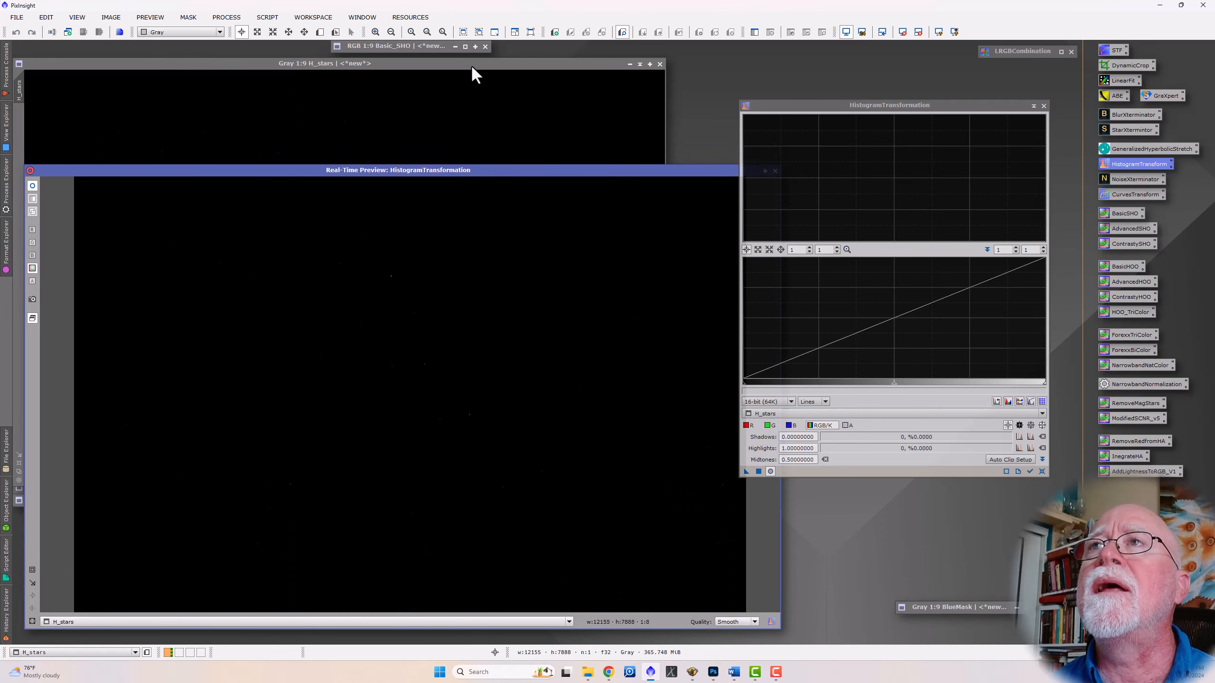
{"action": "left_click_drag", "start_coordinate": [471, 65], "coordinate": [599, 48]}
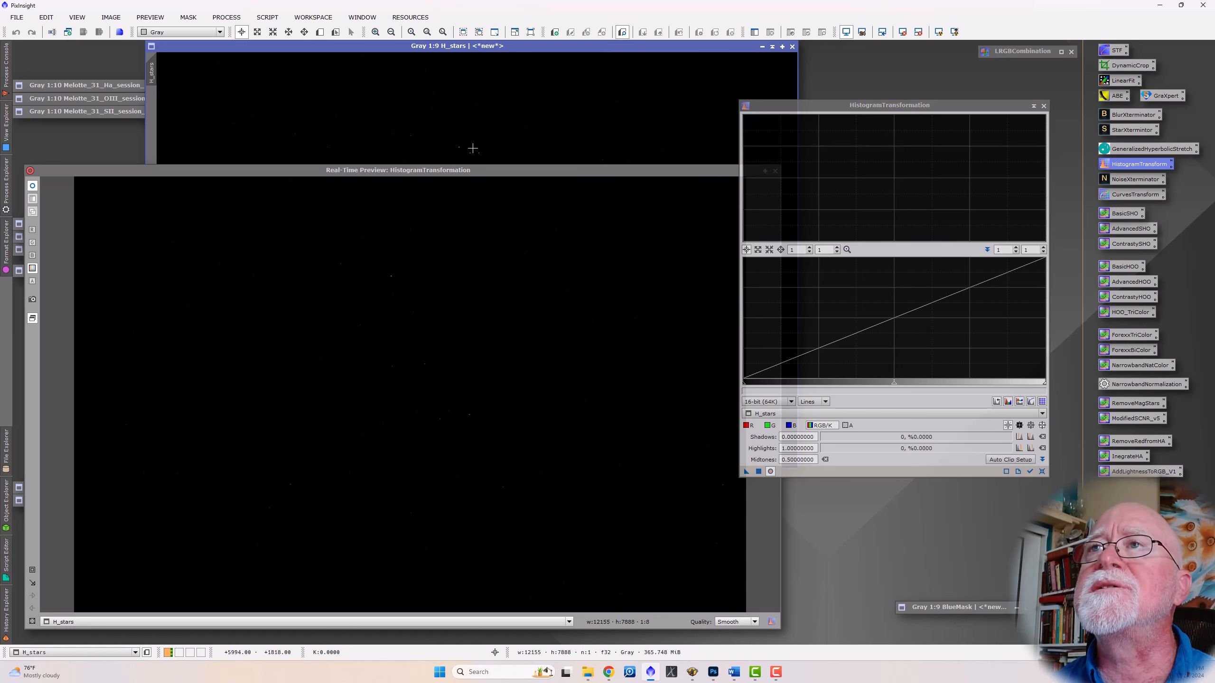
{"action": "left_click_drag", "start_coordinate": [491, 169], "coordinate": [479, 195]}
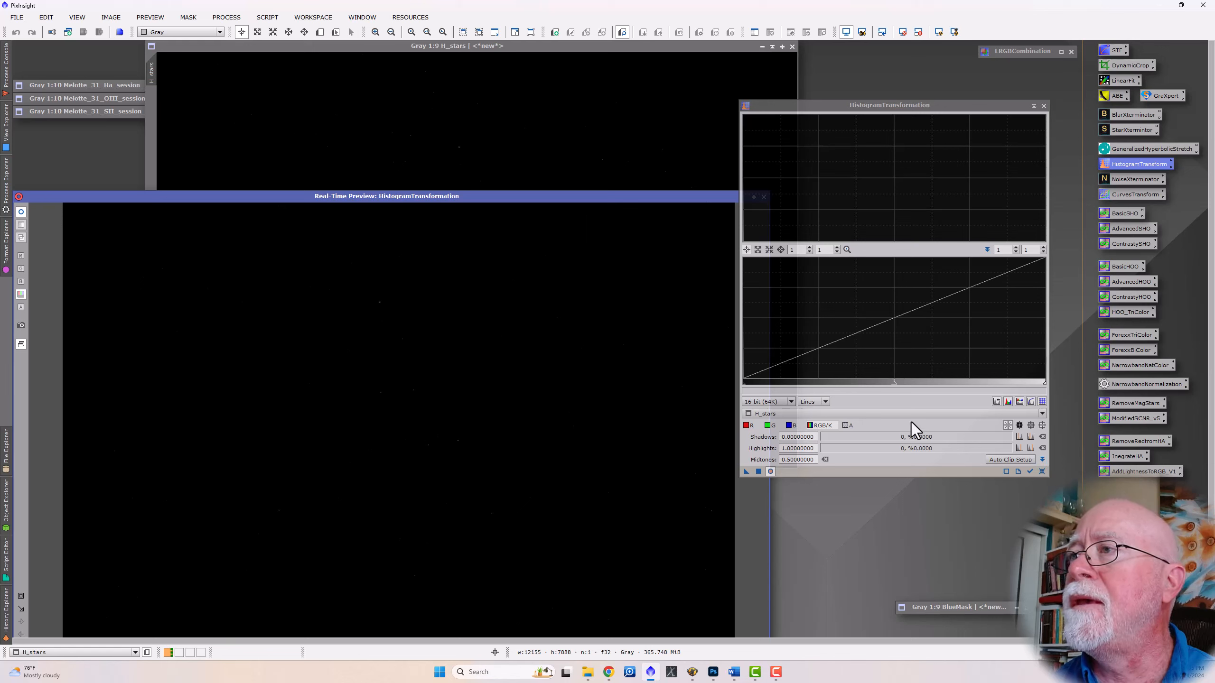
- Apply a midtones stretch of about 0.125 to H_stars and reset the histogram curve
{"action": "left_click", "coordinate": [907, 402]}
{"action": "left_click_drag", "start_coordinate": [894, 389], "coordinate": [780, 388]}
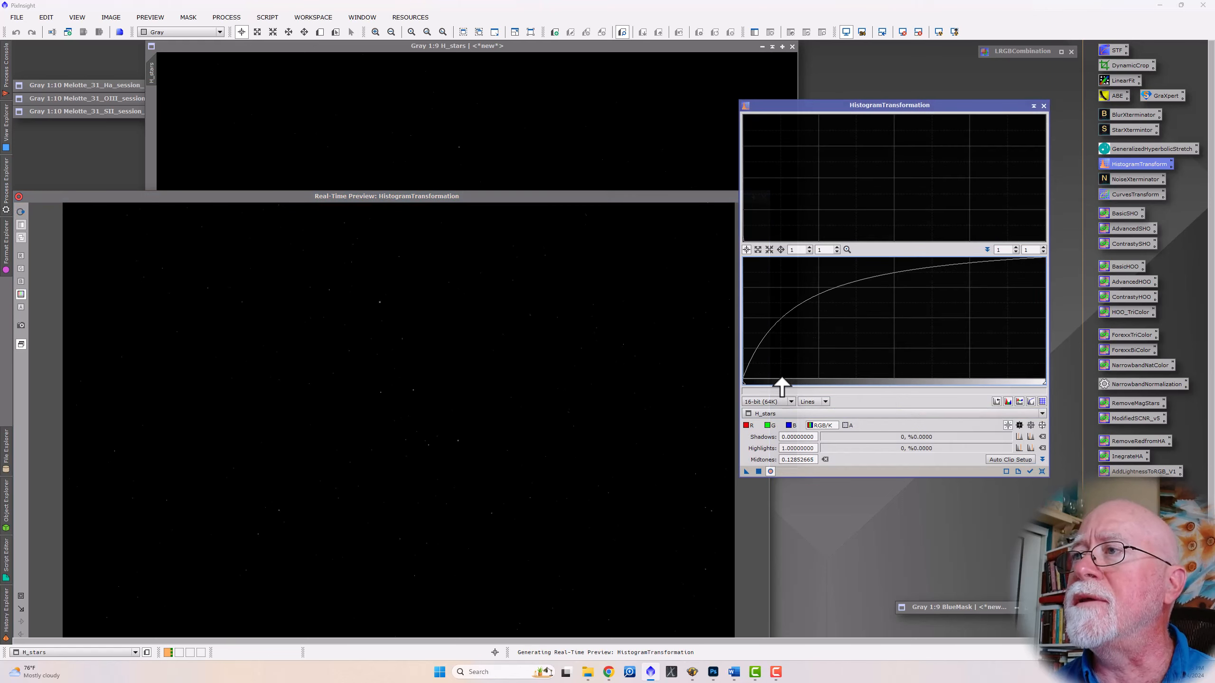
{"action": "left_click", "coordinate": [761, 472]}
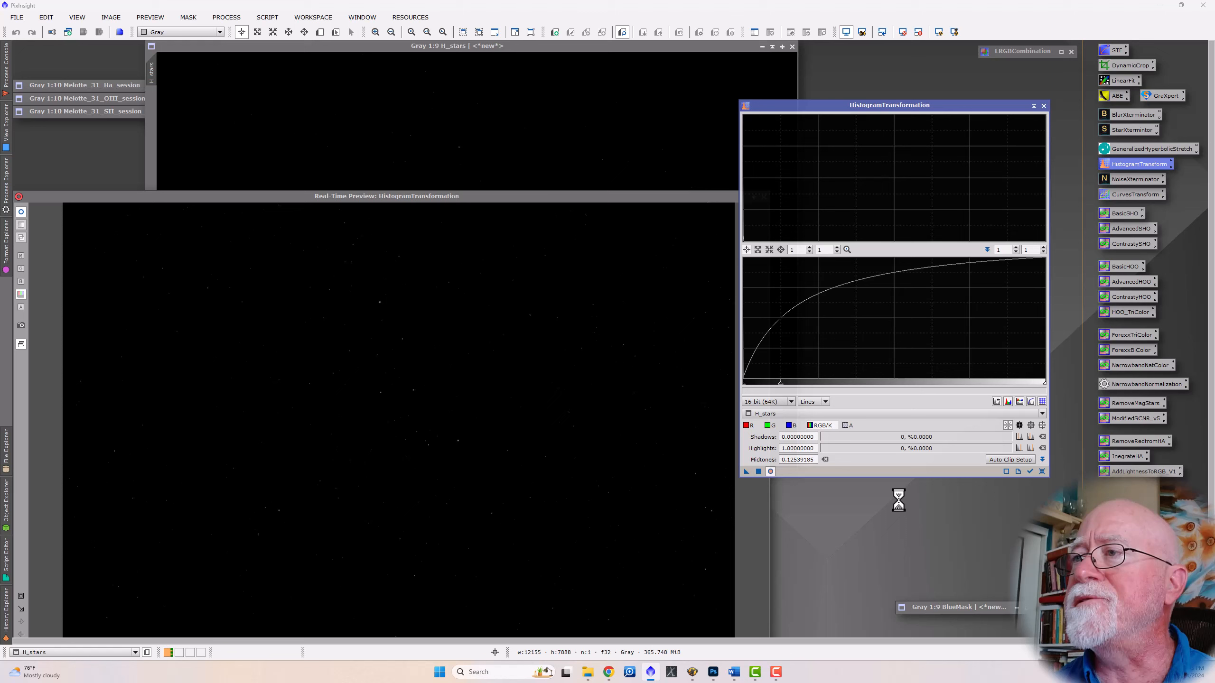
{"action": "left_click", "coordinate": [1041, 472]}
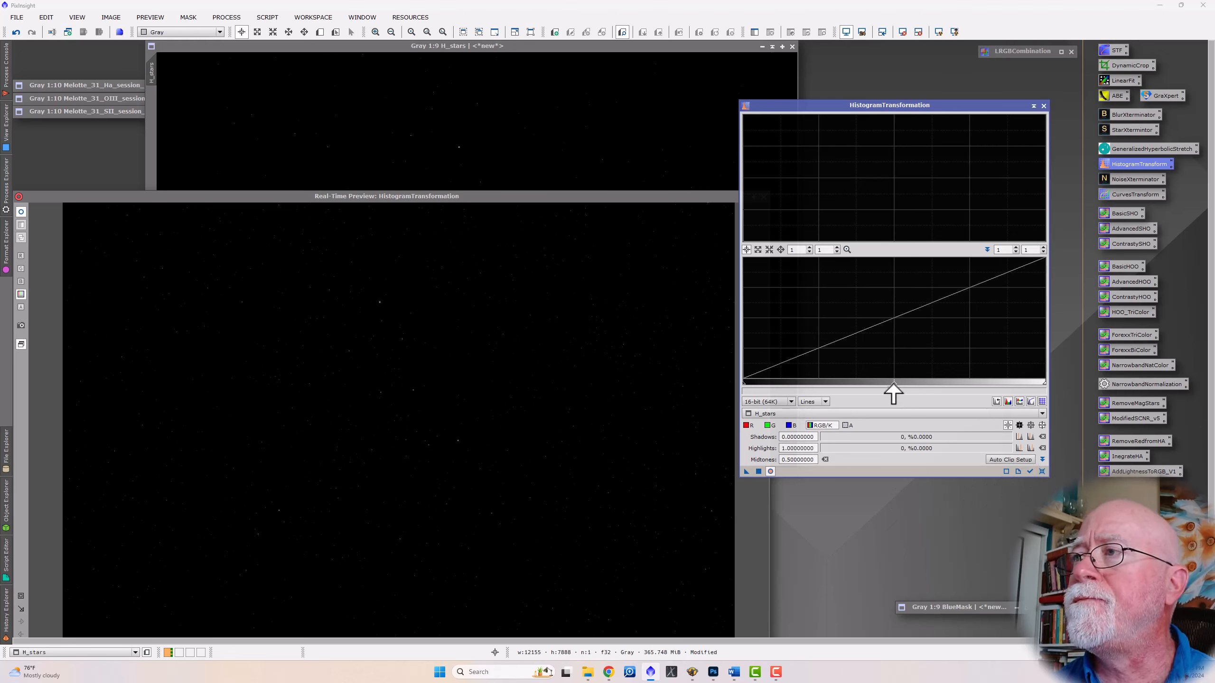
- Stretch H_stars twice more with midtones of about 0.130 and 0.129, resetting the curve after each pass
{"action": "left_click_drag", "start_coordinate": [894, 385], "coordinate": [782, 381]}
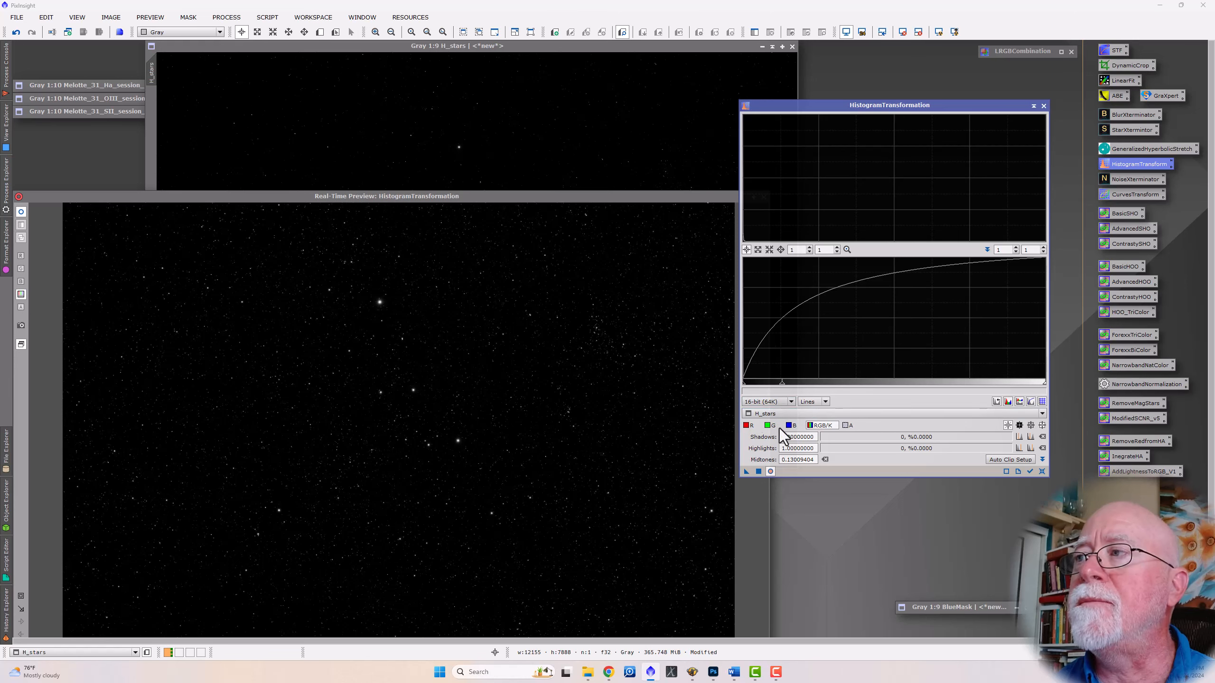
{"action": "left_click", "coordinate": [1042, 472]}
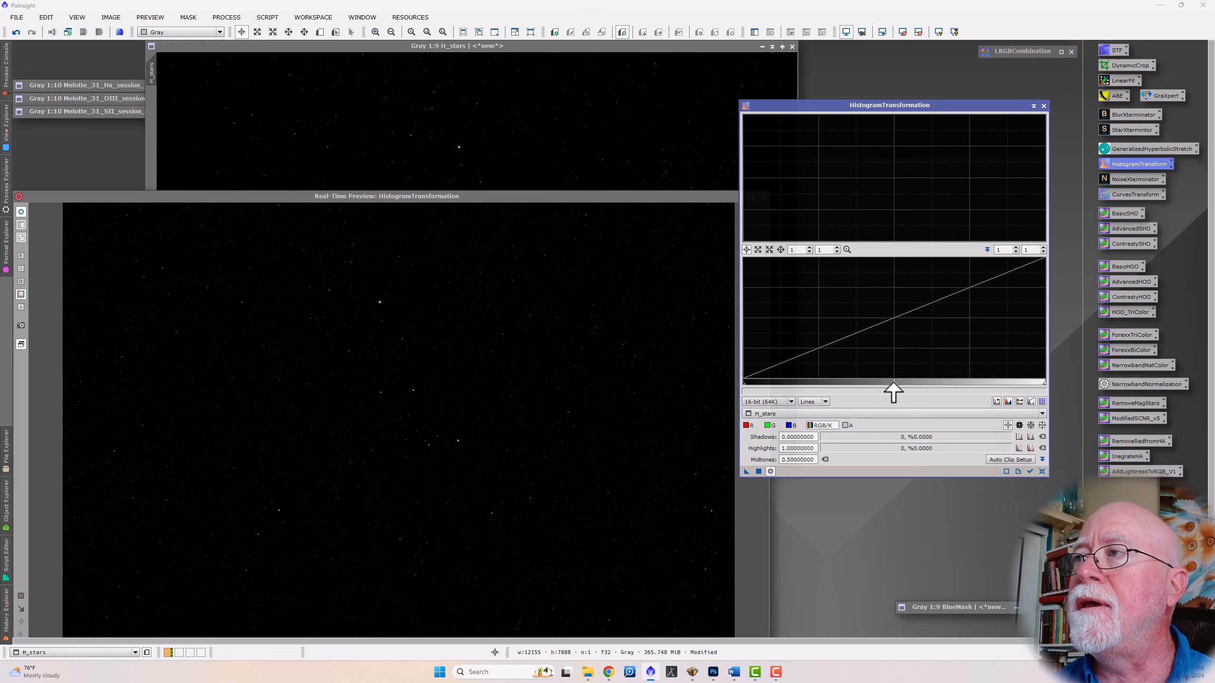
{"action": "left_click_drag", "start_coordinate": [893, 383], "coordinate": [781, 381]}
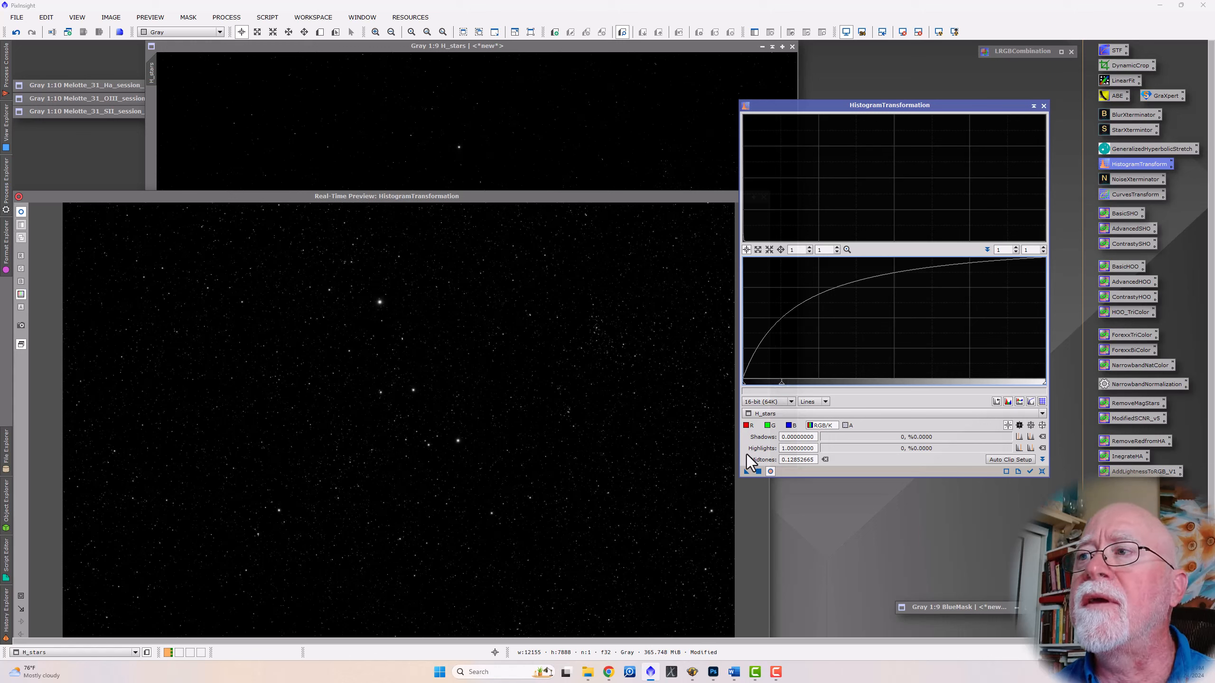
{"action": "left_click", "coordinate": [758, 472]}
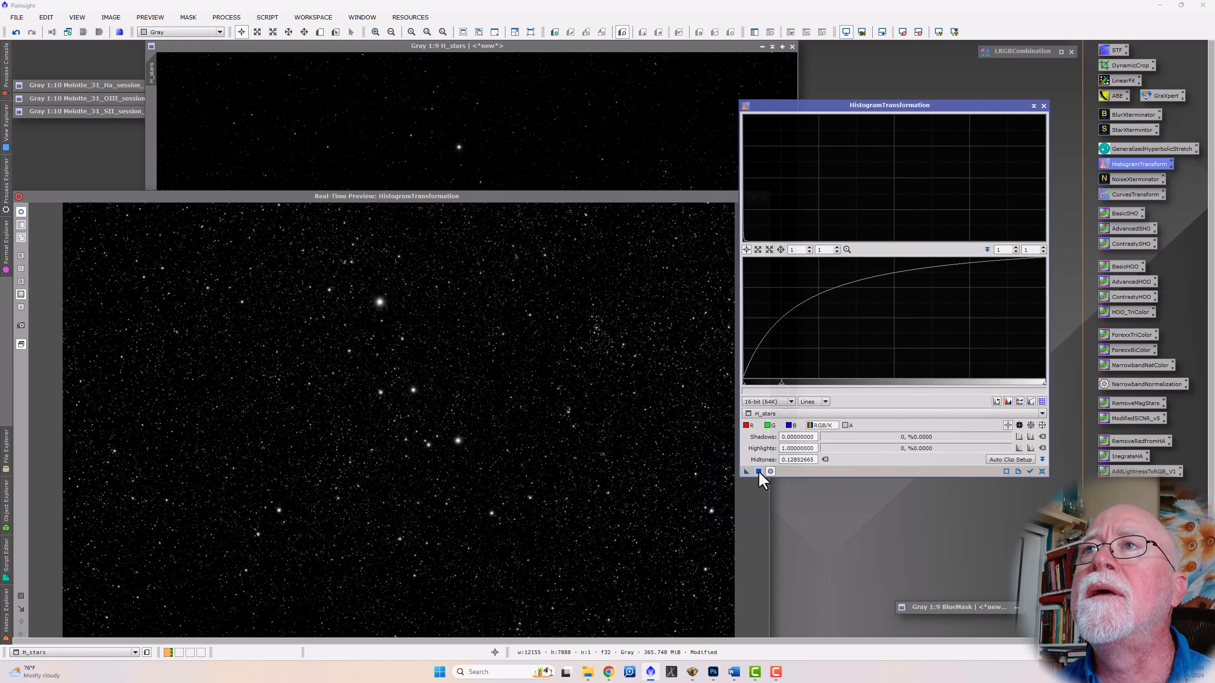
{"action": "left_click", "coordinate": [1042, 471]}
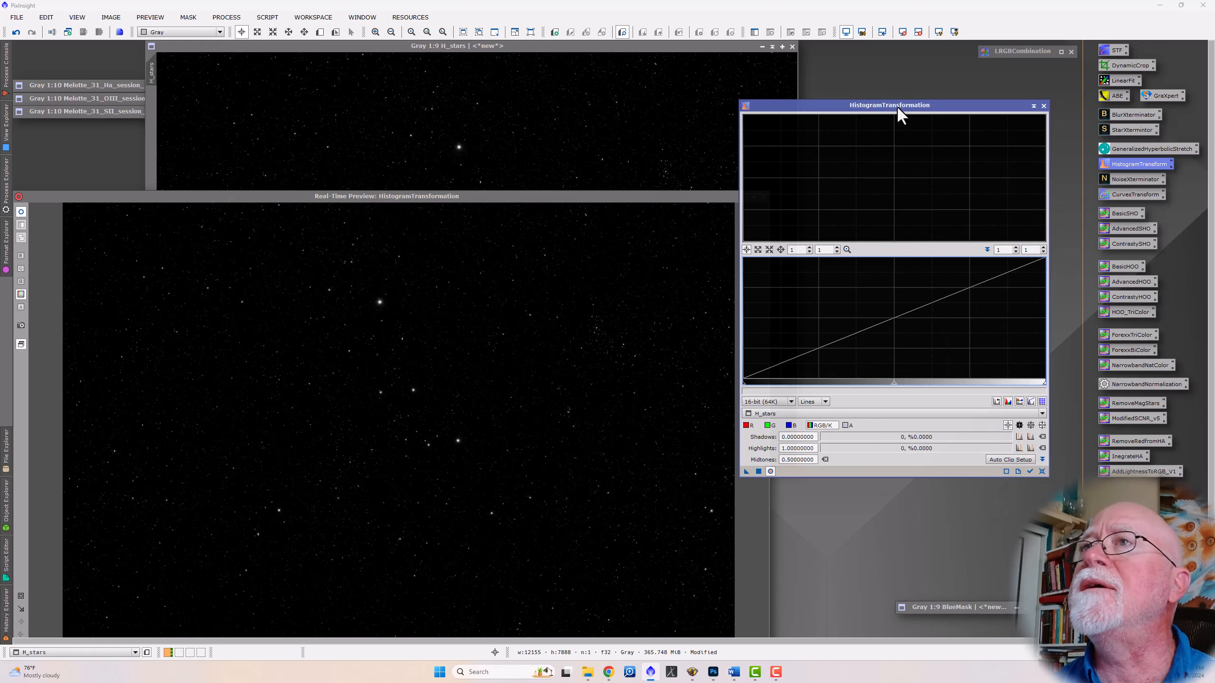
- Close the H_stars real-time preview and move the H_stars and HistogramTransformation windows aside to free workspace
{"action": "left_click_drag", "start_coordinate": [896, 105], "coordinate": [936, 122]}
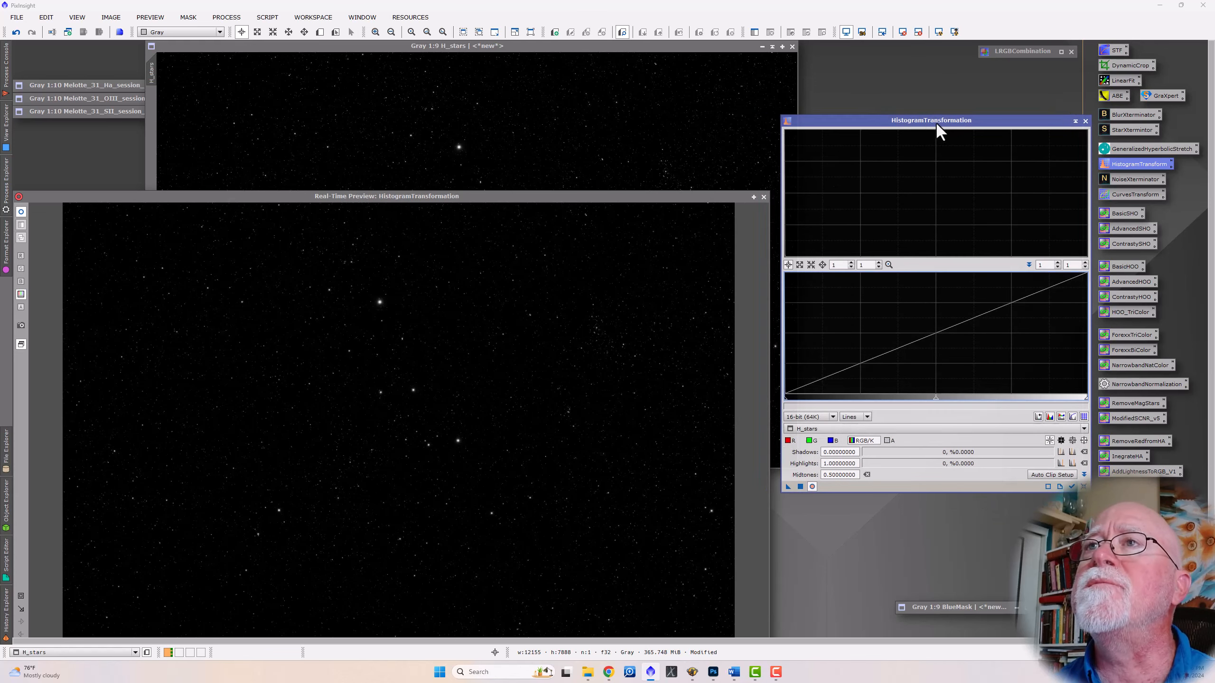
{"action": "left_click", "coordinate": [763, 197]}
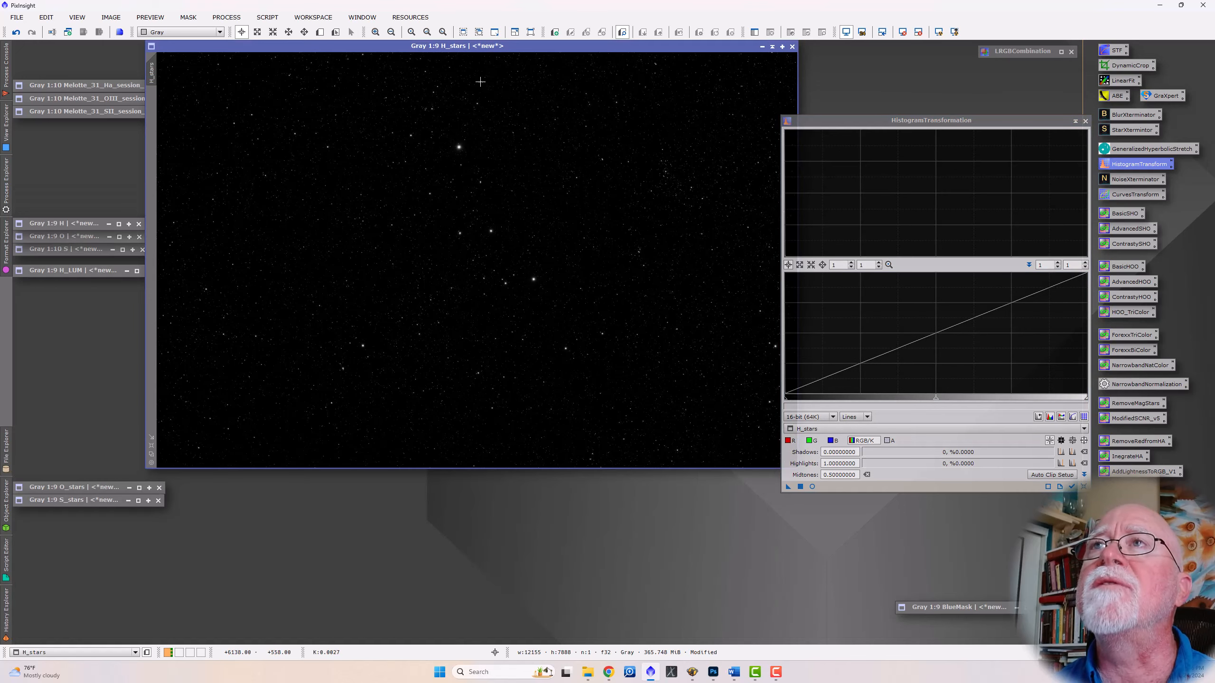
{"action": "left_click_drag", "start_coordinate": [446, 45], "coordinate": [726, 44]}
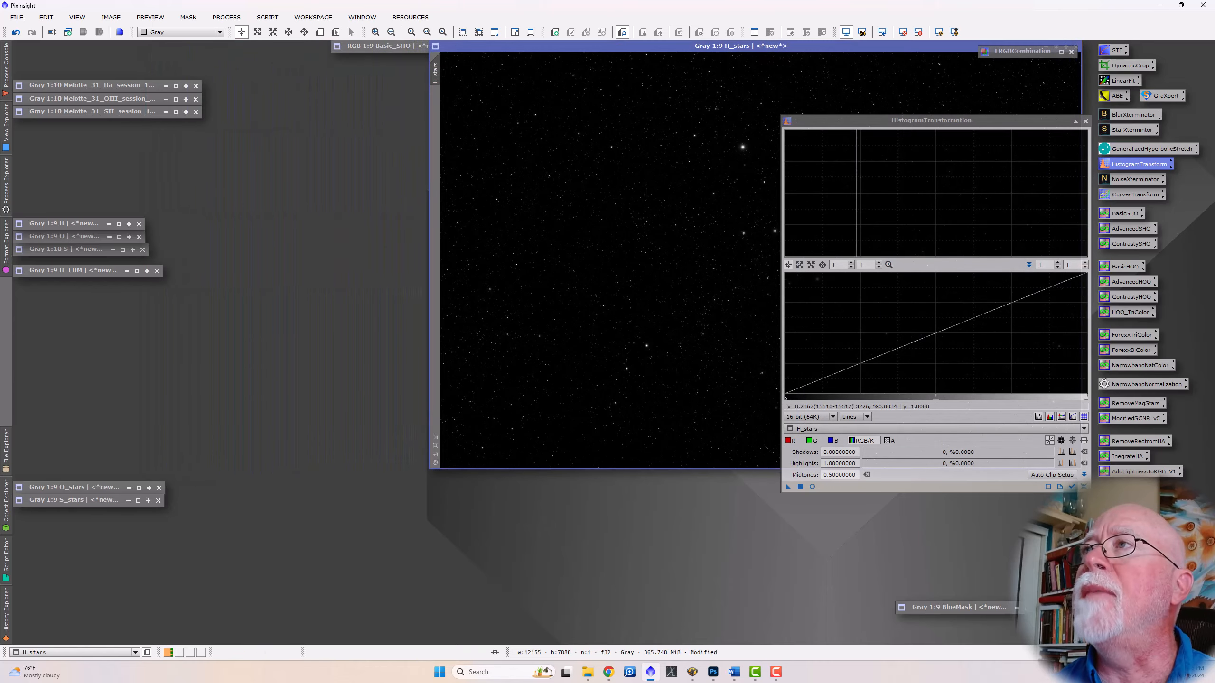
{"action": "left_click_drag", "start_coordinate": [855, 119], "coordinate": [845, 270]}
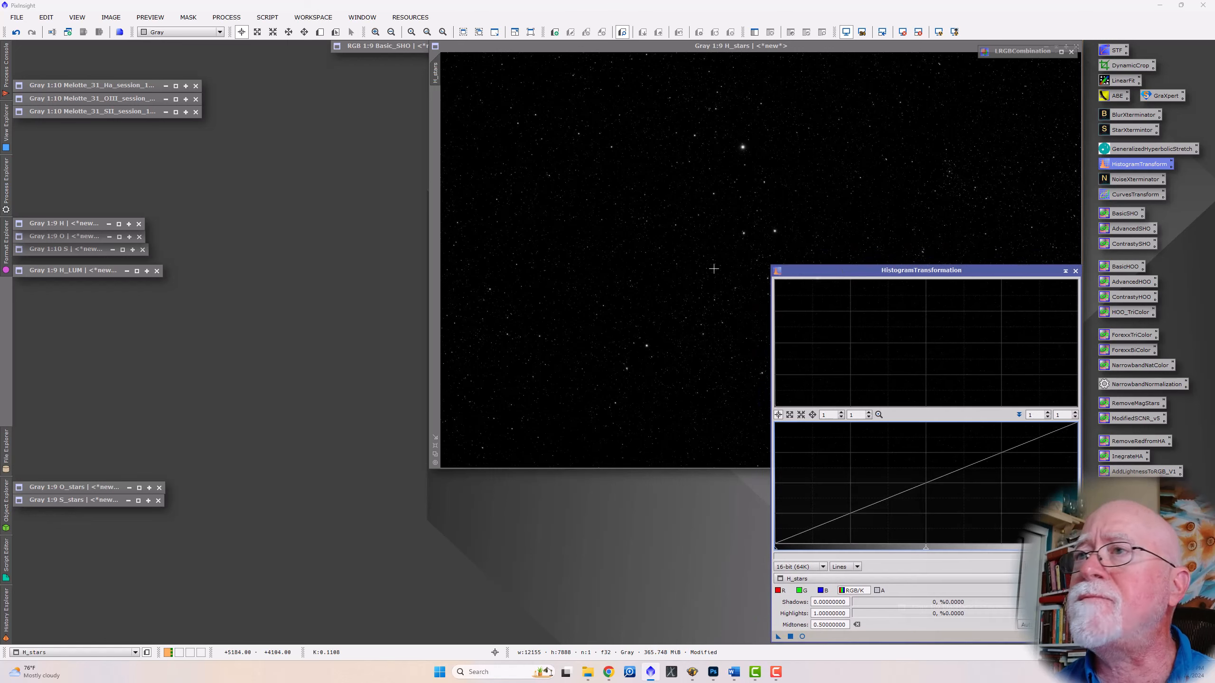
- Restore the O_stars image, place it beside H_stars and disable its screen stretch
{"action": "double_click", "coordinate": [76, 488]}
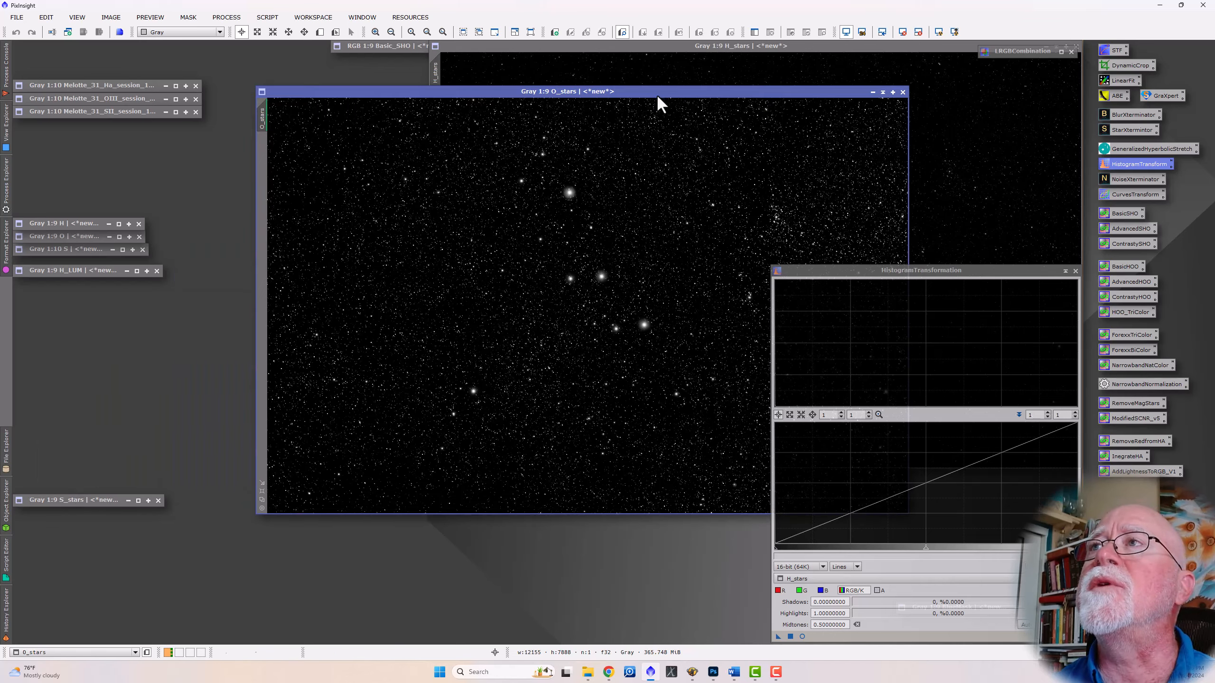
{"action": "left_click_drag", "start_coordinate": [656, 93], "coordinate": [410, 55]}
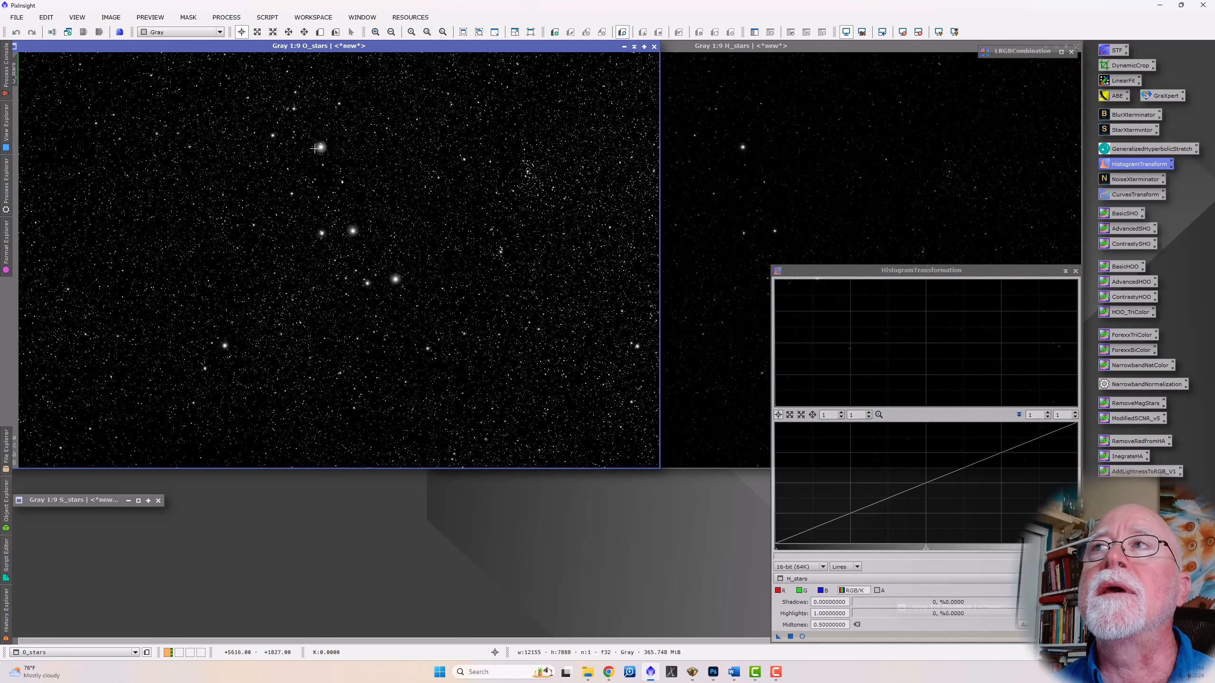
{"action": "left_click", "coordinate": [905, 33]}
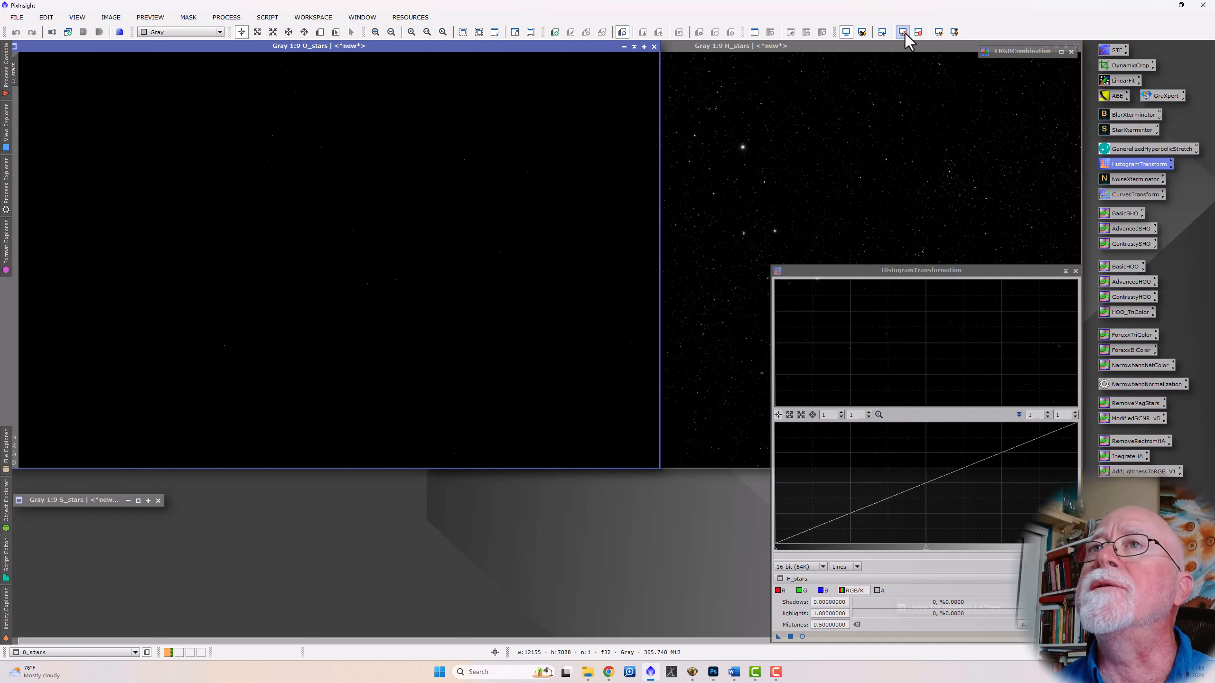
- Start a HistogramTransformation real-time preview of O_stars, keeping the image partly uncovered, and select O_stars as the histogram view
{"action": "left_click", "coordinate": [802, 637]}
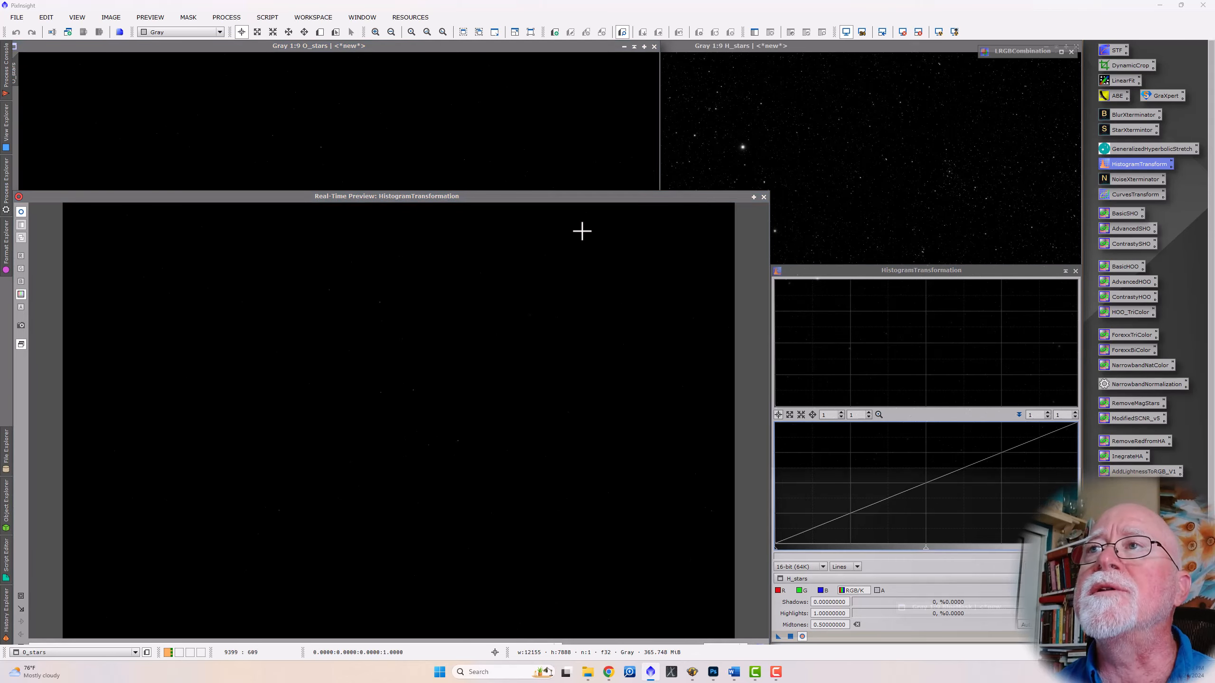
{"action": "left_click_drag", "start_coordinate": [578, 203], "coordinate": [533, 220]}
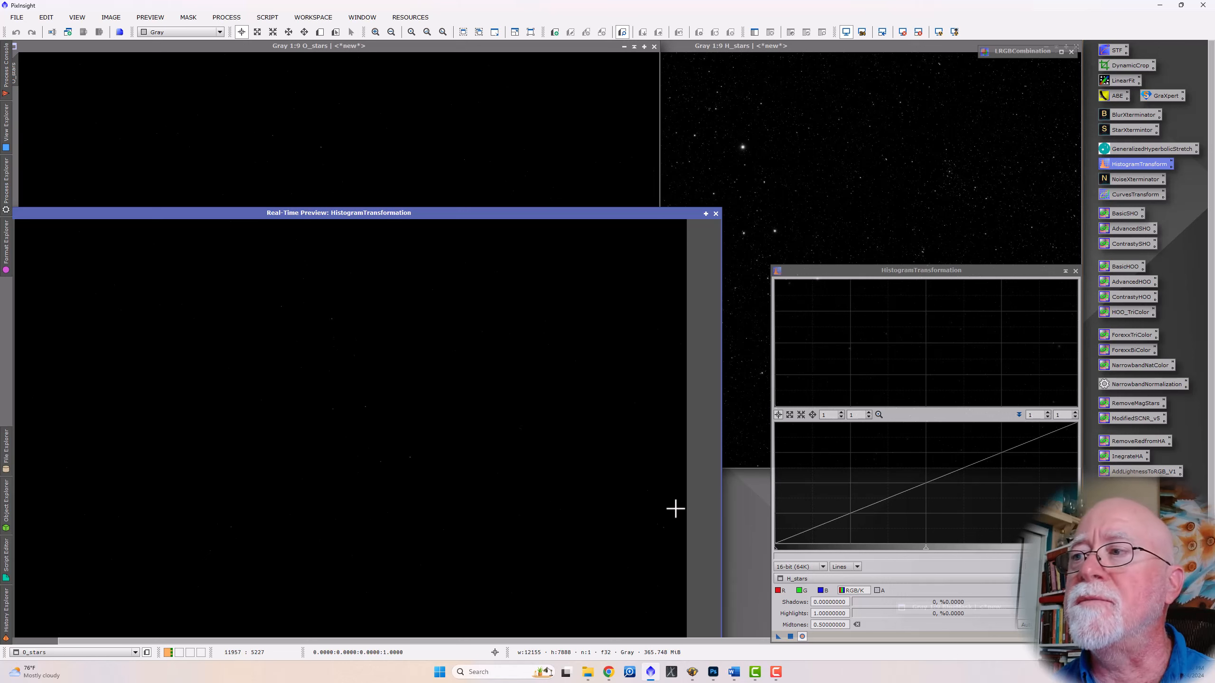
{"action": "left_click", "coordinate": [853, 579]}
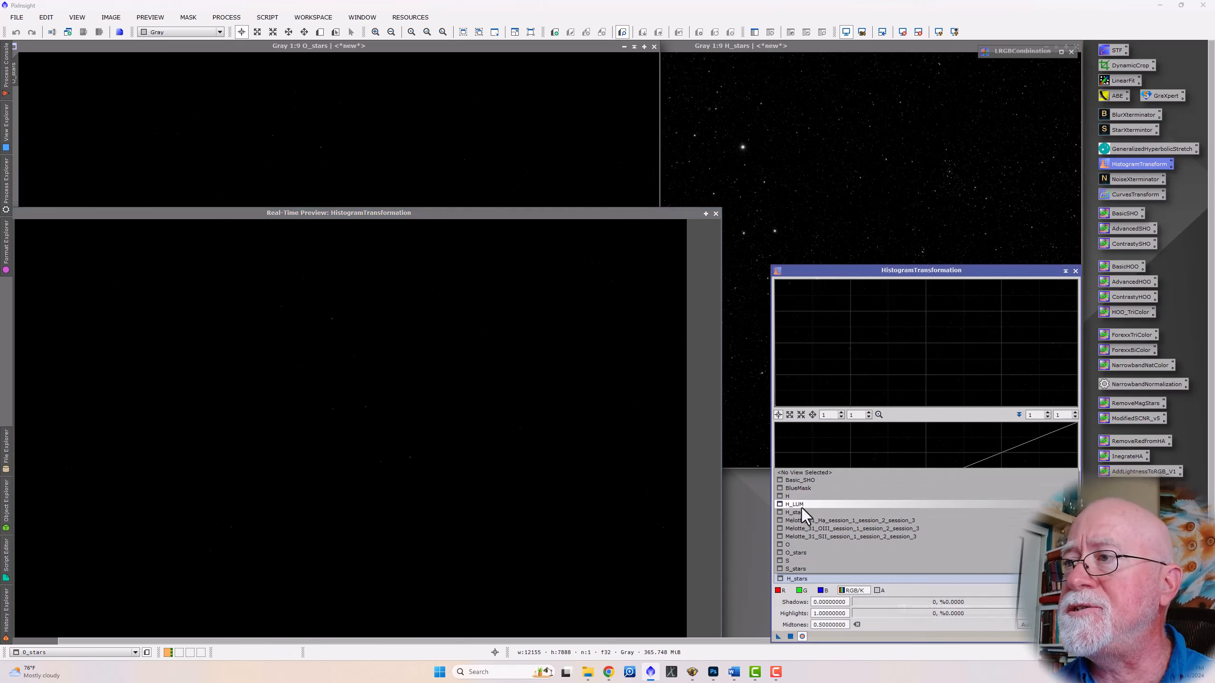
{"action": "left_click", "coordinate": [801, 554]}
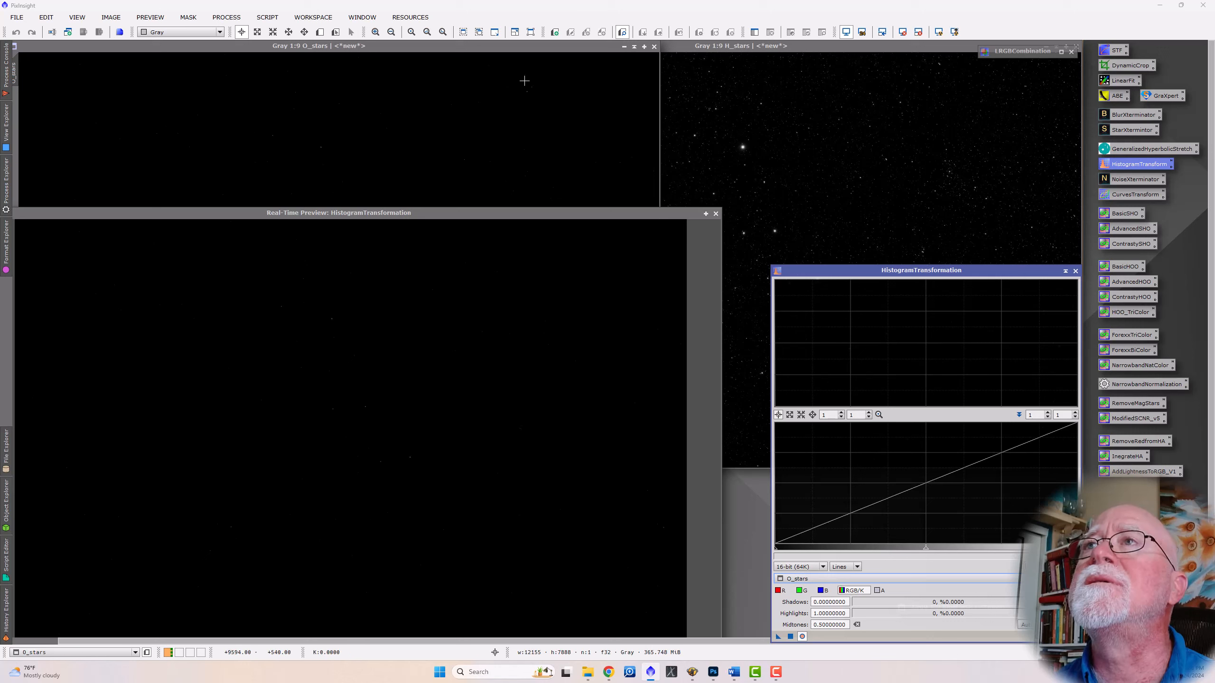
{"action": "left_click", "coordinate": [510, 55]}
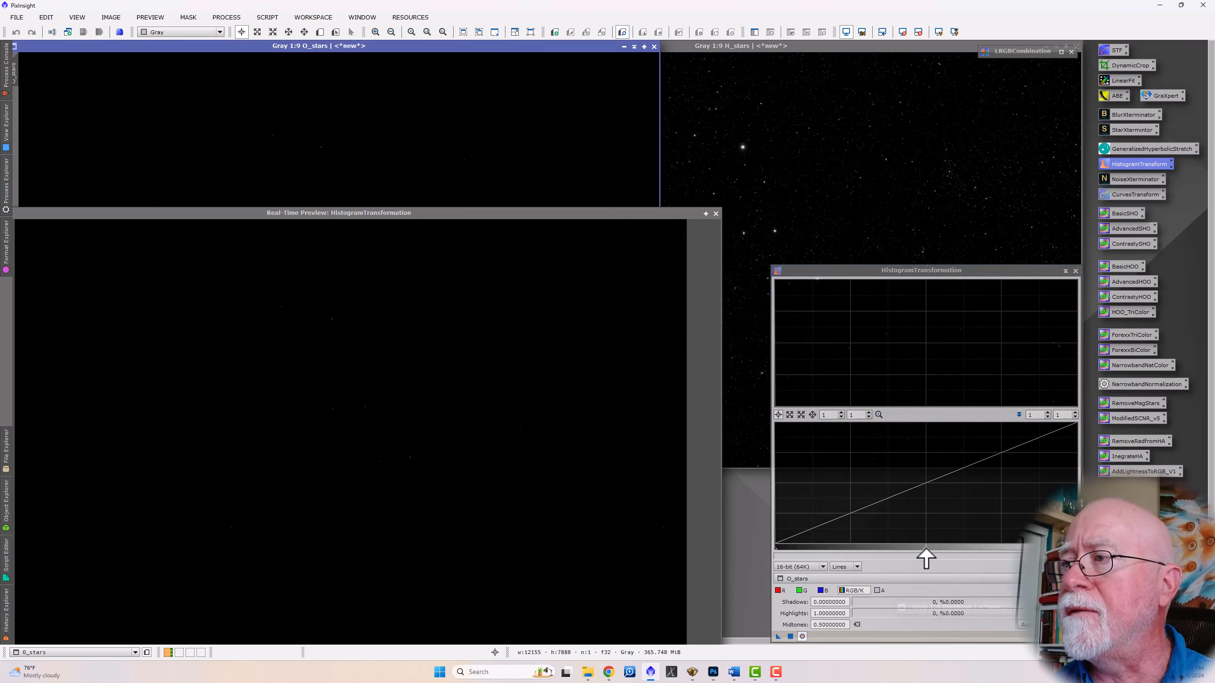
- Apply a midtones stretch of about 0.129 to O_stars and reset the histogram curve
{"action": "left_click_drag", "start_coordinate": [925, 555], "coordinate": [812, 554]}
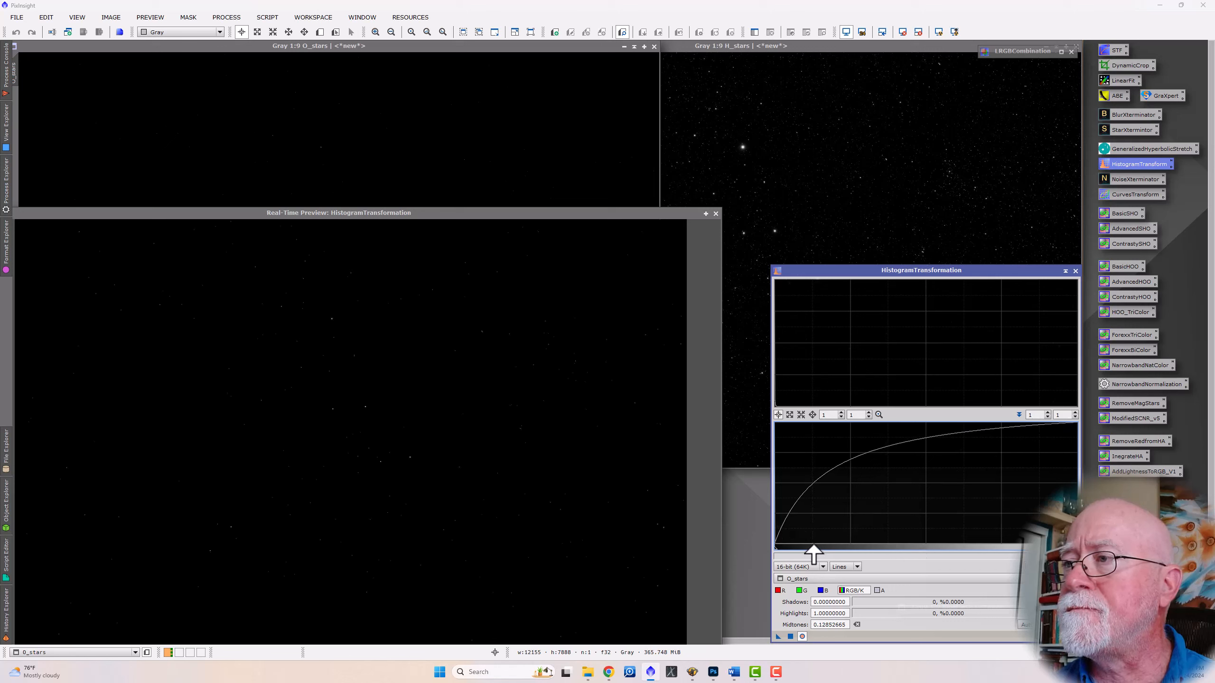
{"action": "left_click", "coordinate": [789, 637]}
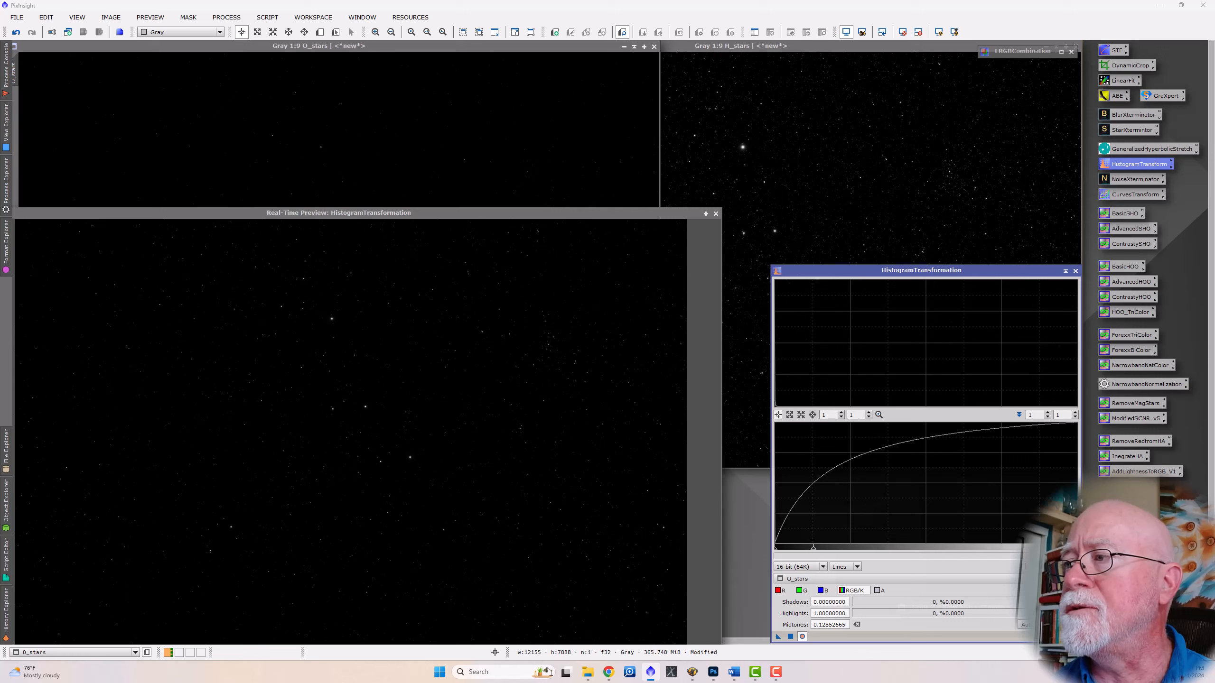
{"action": "left_click", "coordinate": [1074, 637]}
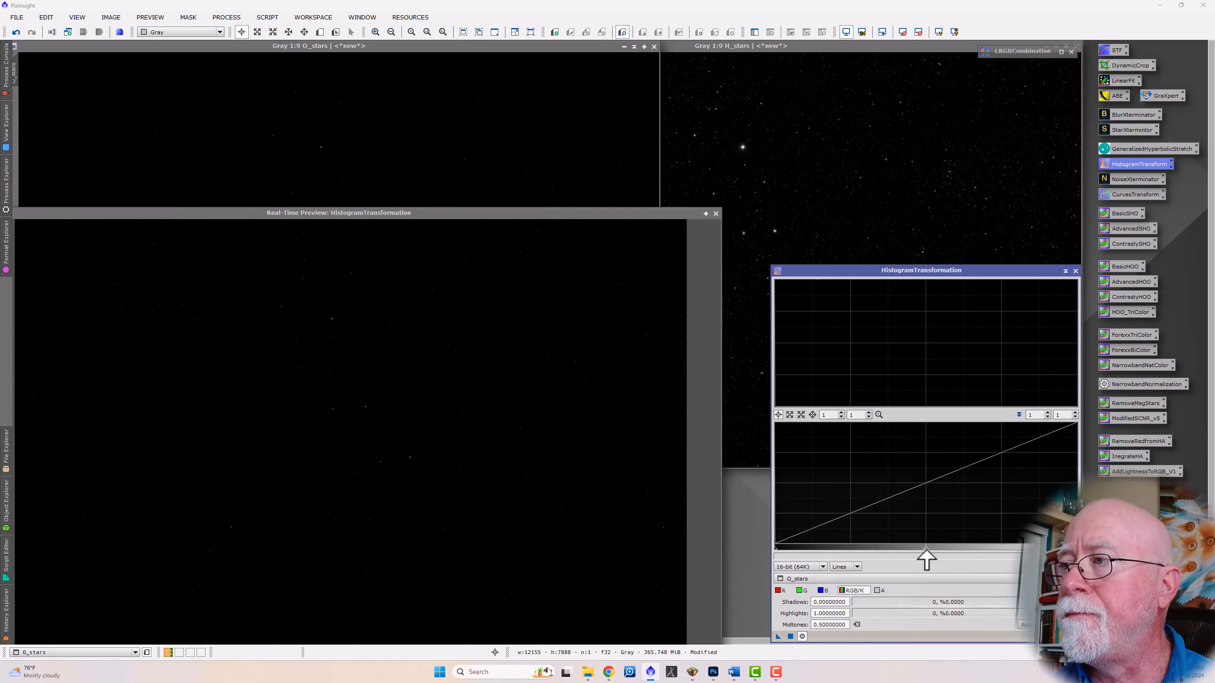
- Stretch O_stars twice more with midtones of about 0.127 and 0.121, resetting the curve after each pass
{"action": "left_click_drag", "start_coordinate": [926, 548], "coordinate": [813, 553]}
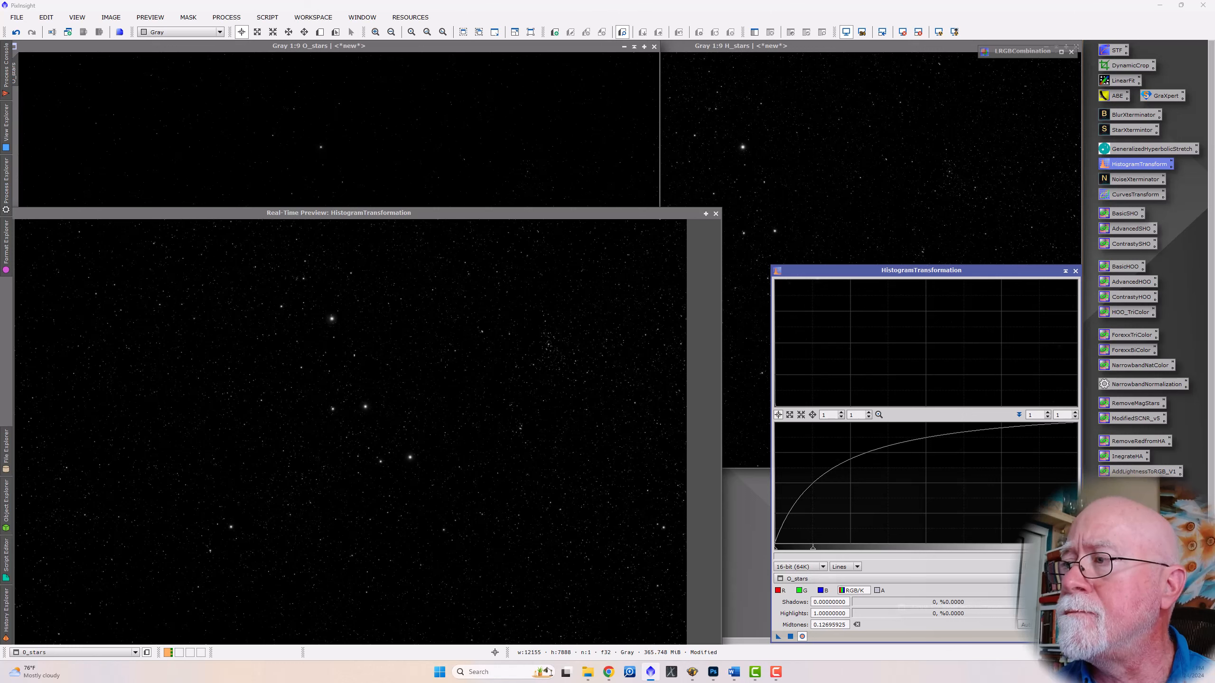
{"action": "left_click", "coordinate": [1075, 637]}
{"action": "left_click_drag", "start_coordinate": [926, 551], "coordinate": [811, 550]}
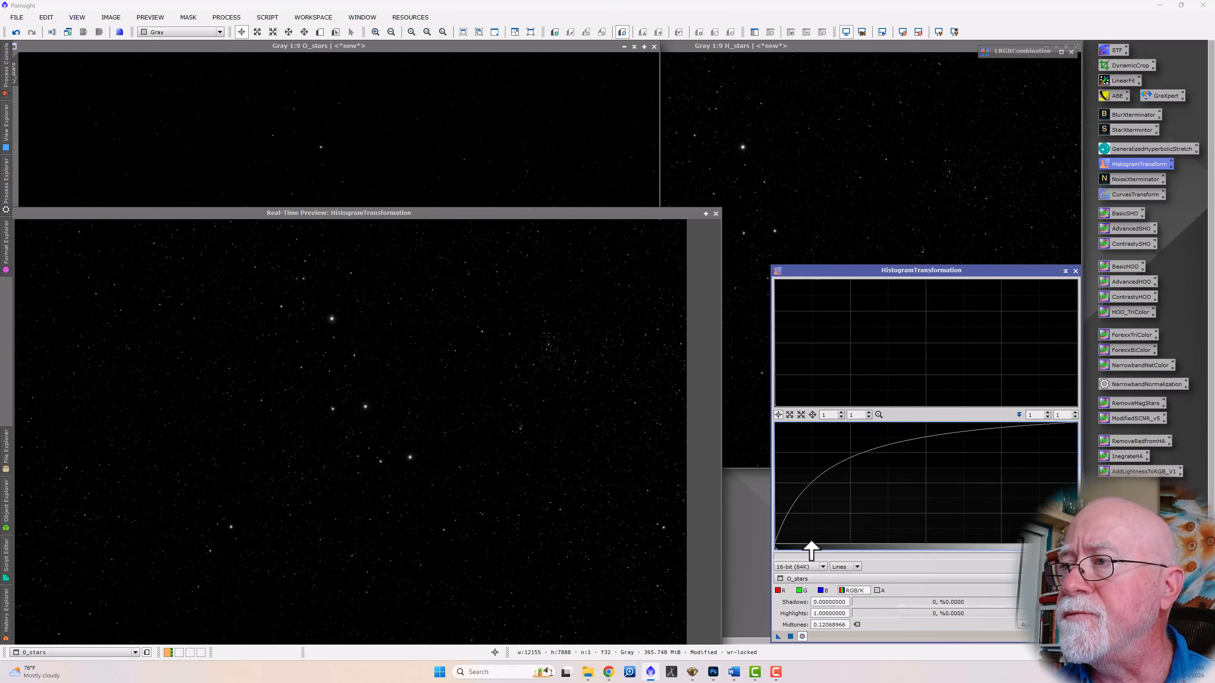
{"action": "left_click", "coordinate": [790, 638]}
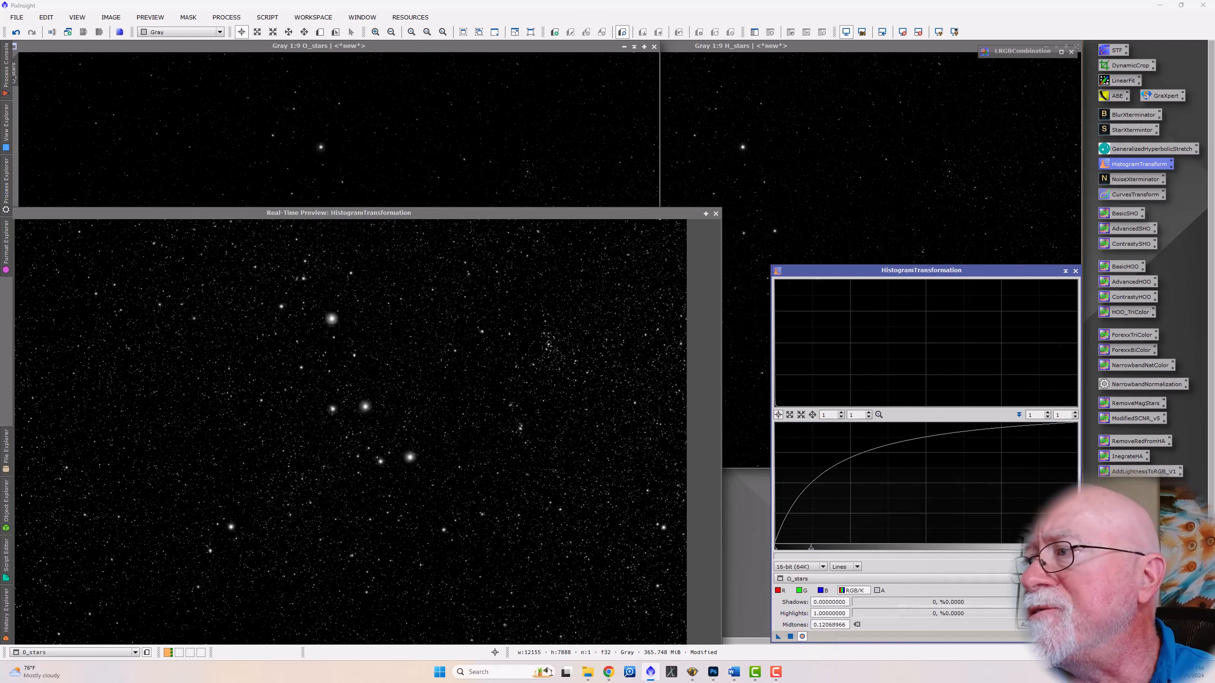
{"action": "left_click", "coordinate": [1074, 637]}
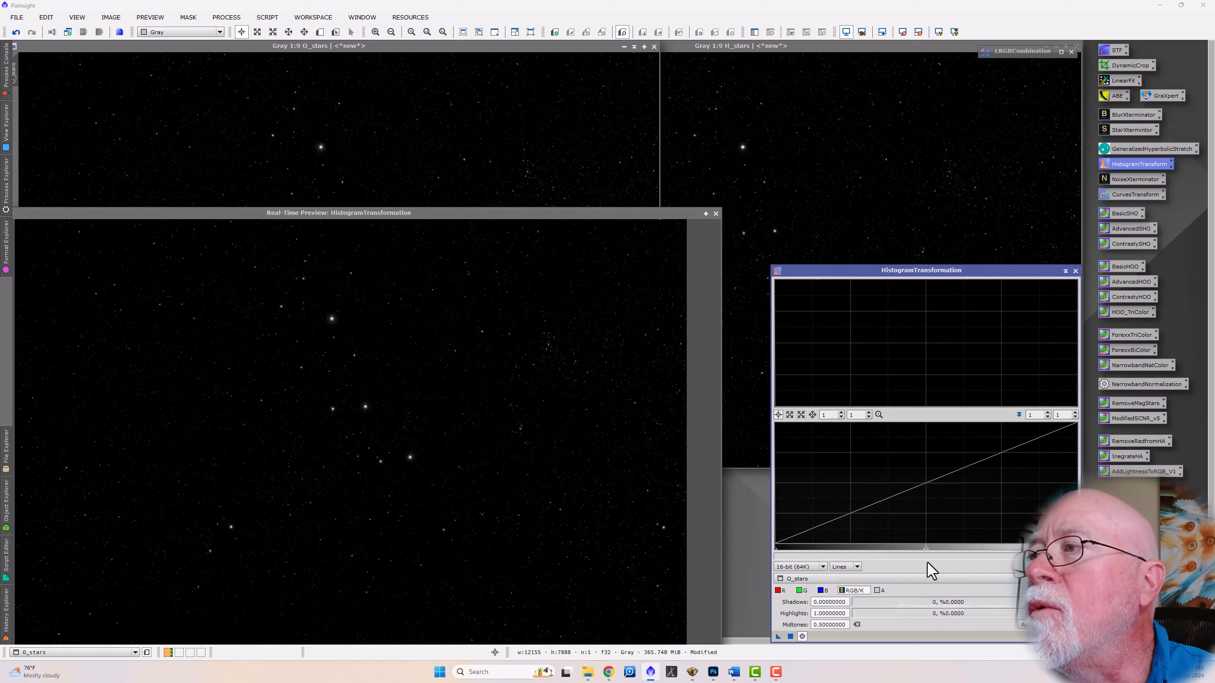
- Try a further mild stretch of O_stars with midtones of about 0.376 and close the real-time preview
{"action": "left_click_drag", "start_coordinate": [926, 549], "coordinate": [888, 550]}
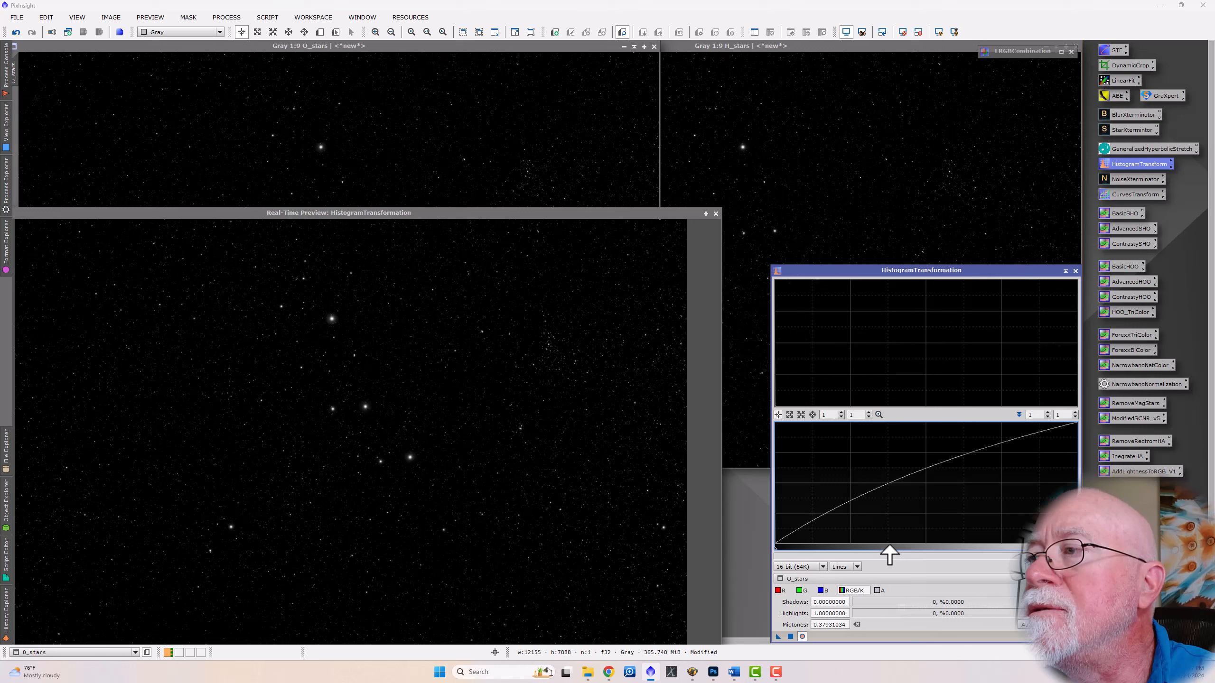
{"action": "left_click", "coordinate": [792, 638]}
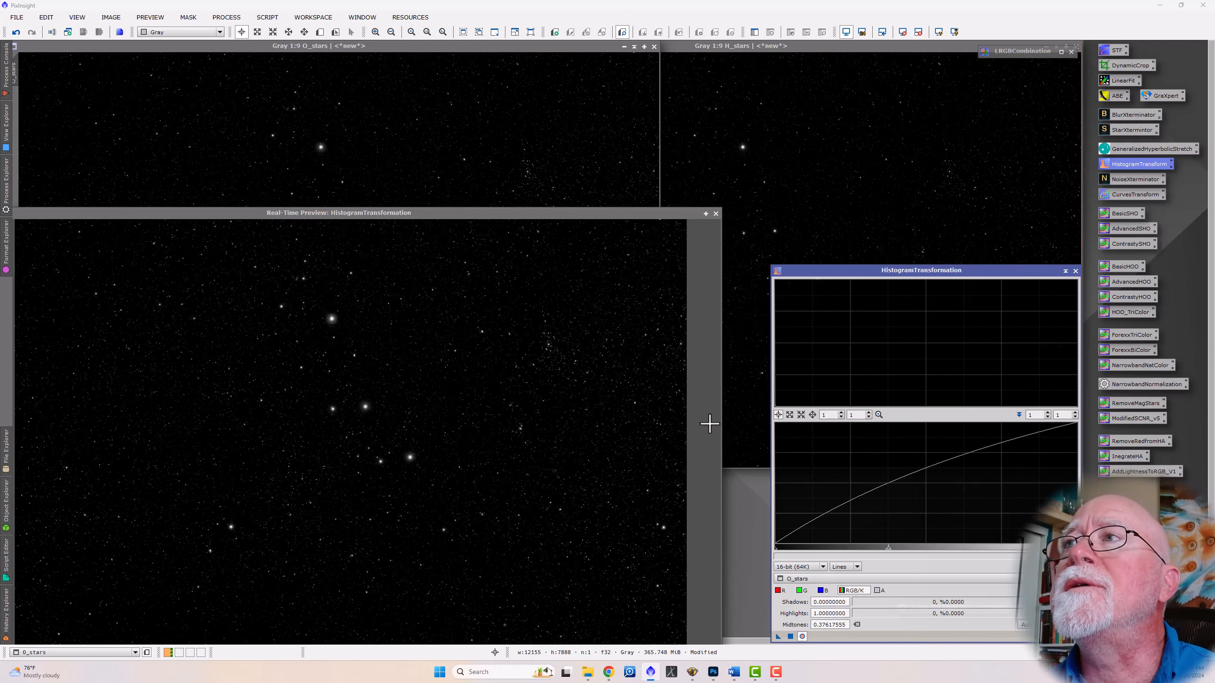
{"action": "left_click", "coordinate": [716, 214]}
{"action": "mouse_move", "coordinate": [6, 72]}
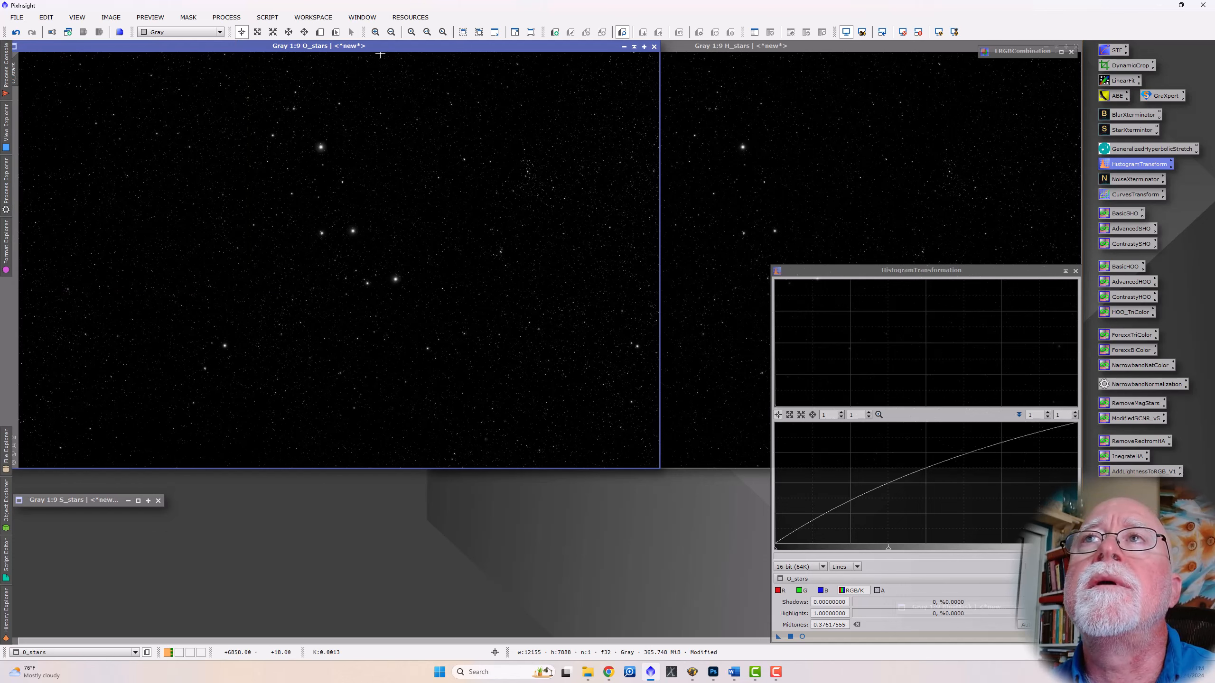
- Undo the last HistogramTransformation stretch on O_stars
{"action": "left_click_drag", "start_coordinate": [186, 47], "coordinate": [226, 61]}
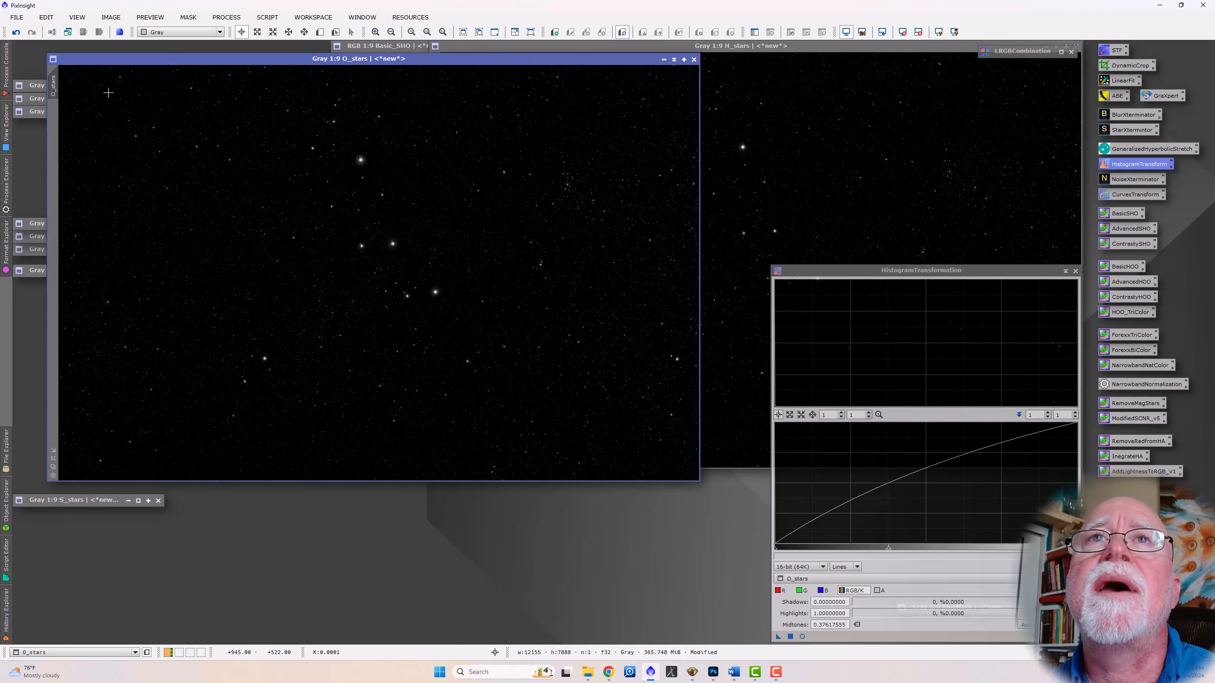
{"action": "left_click", "coordinate": [54, 89]}
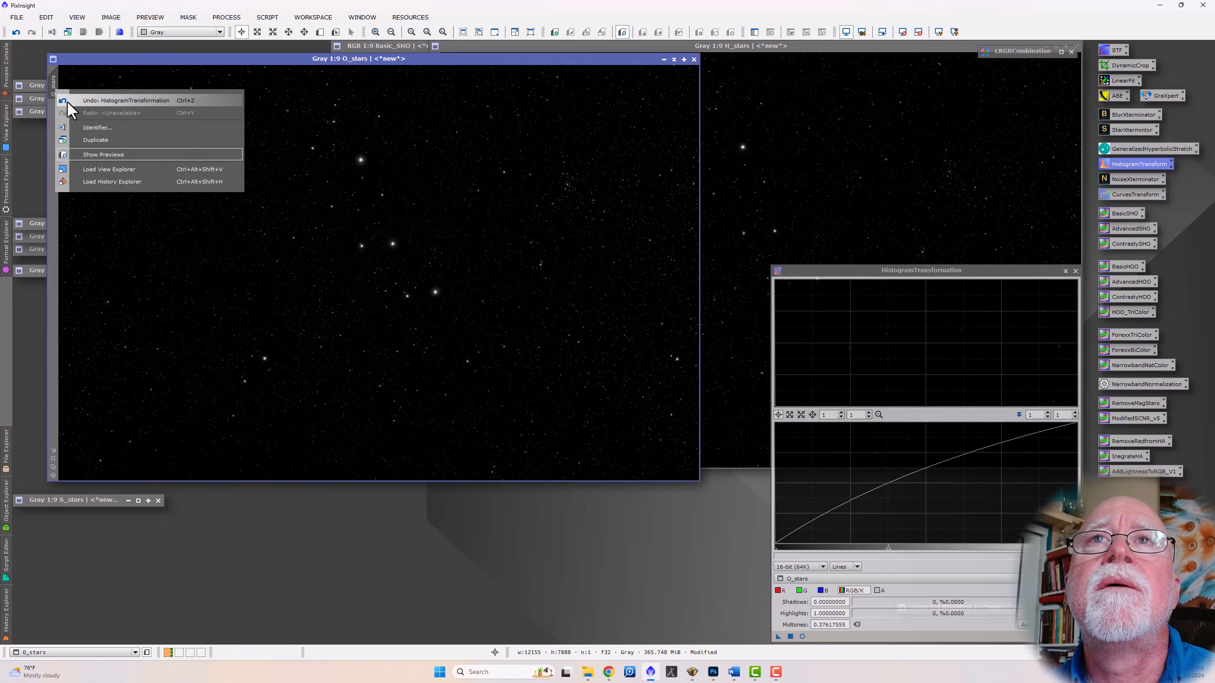
{"action": "left_click", "coordinate": [78, 104]}
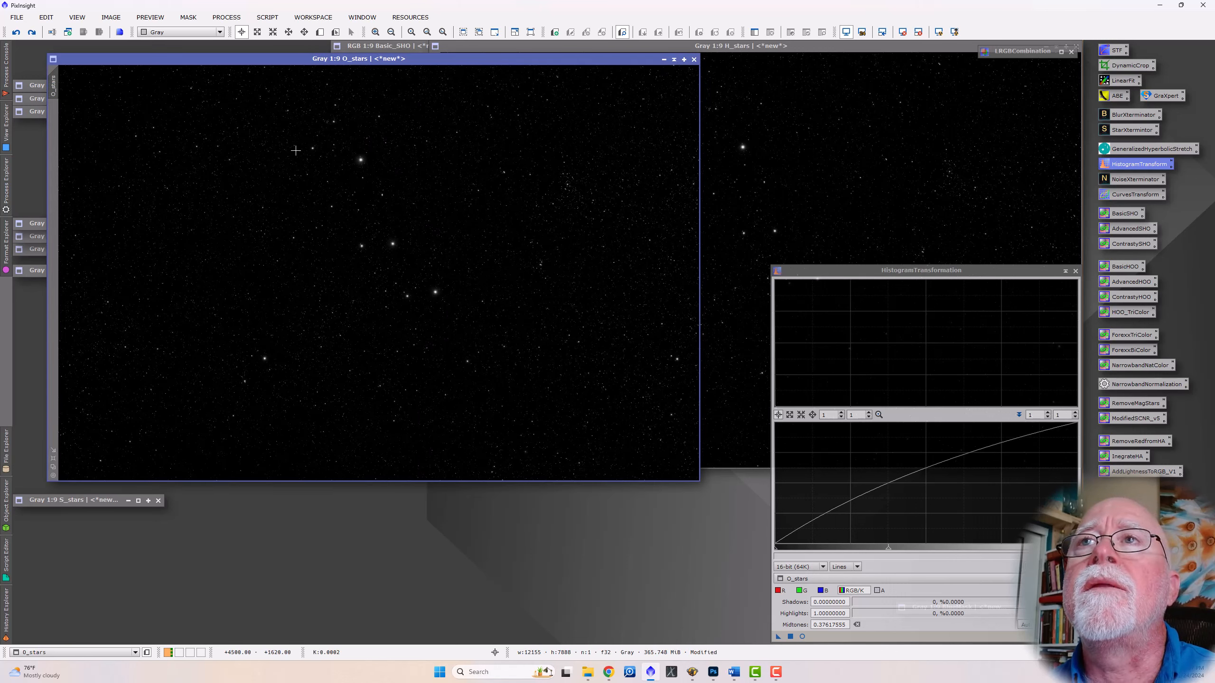
- Collapse O_stars, restore S_stars in its place and reset the HistogramTransformation curve
{"action": "left_click", "coordinate": [674, 59]}
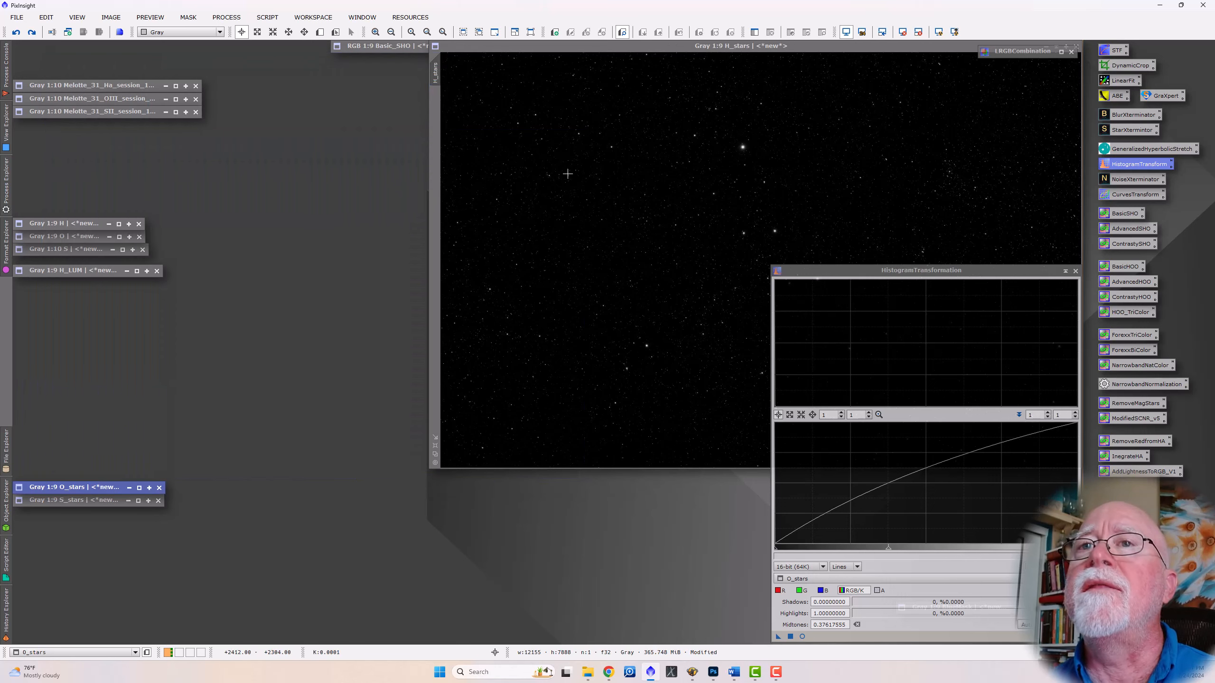
{"action": "double_click", "coordinate": [65, 501]}
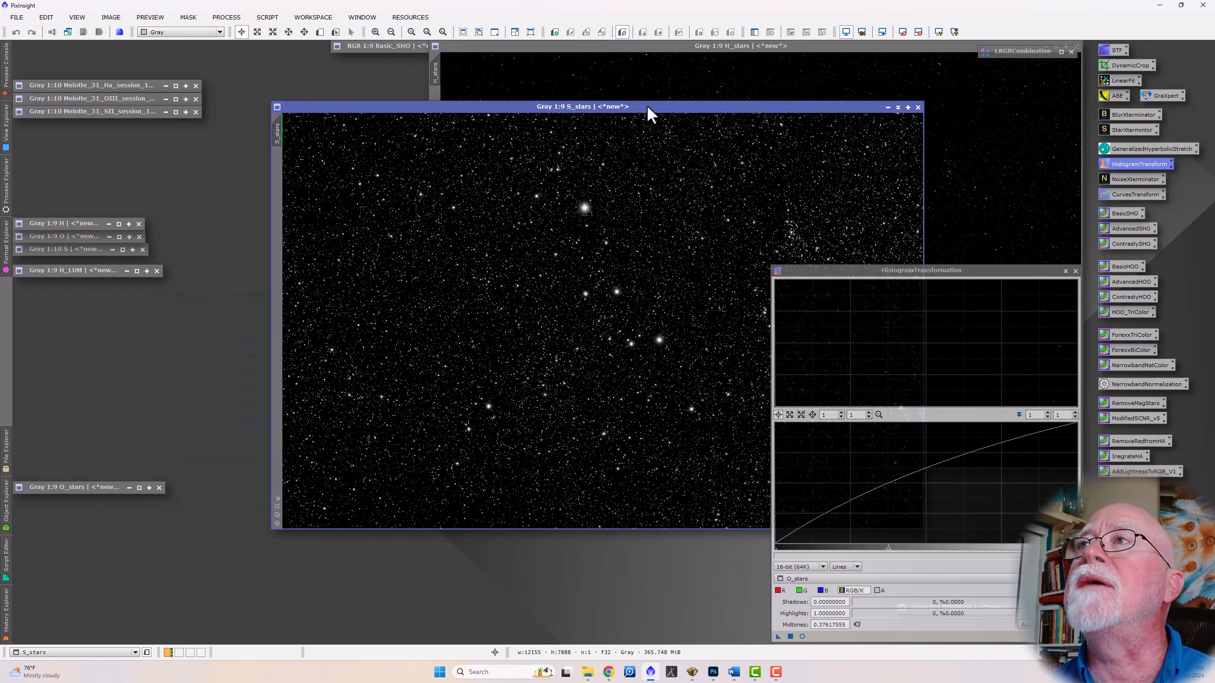
{"action": "left_click_drag", "start_coordinate": [633, 104], "coordinate": [390, 44]}
{"action": "left_click", "coordinate": [1073, 636]}
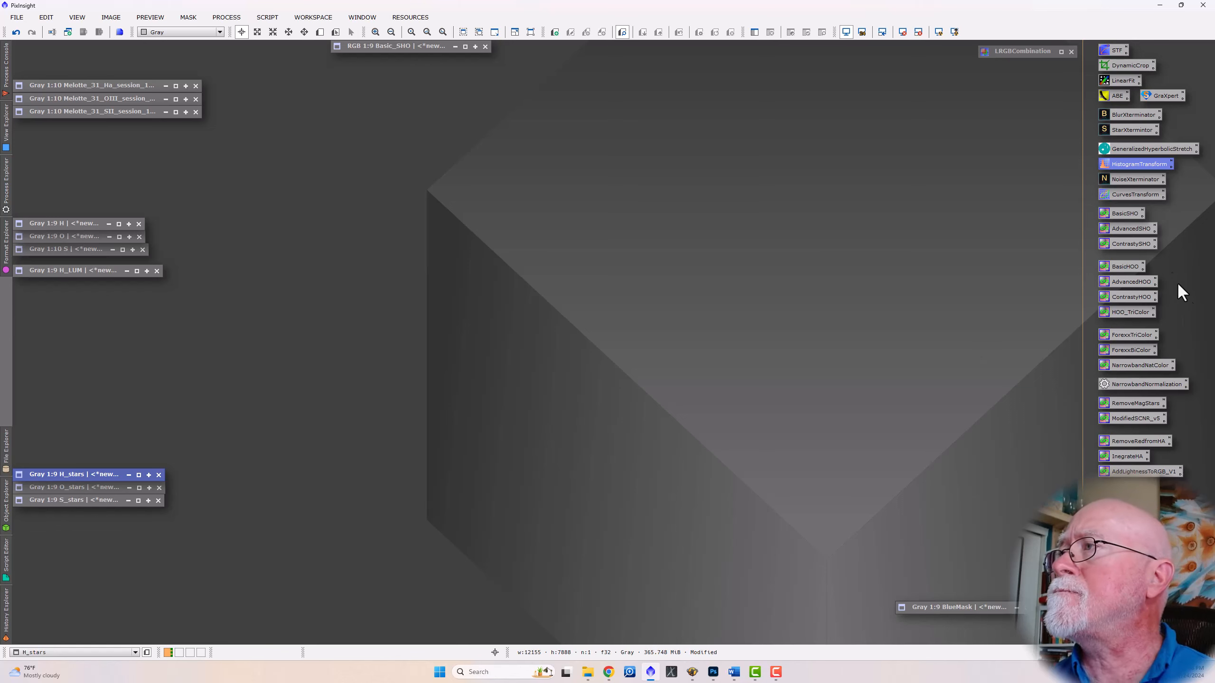
- Use the BasicSHO PixelMath process to combine S_stars, H_stars and O_stars as red, green and blue into a new image, Basic_SHO_stars
{"action": "double_click", "coordinate": [1119, 214]}
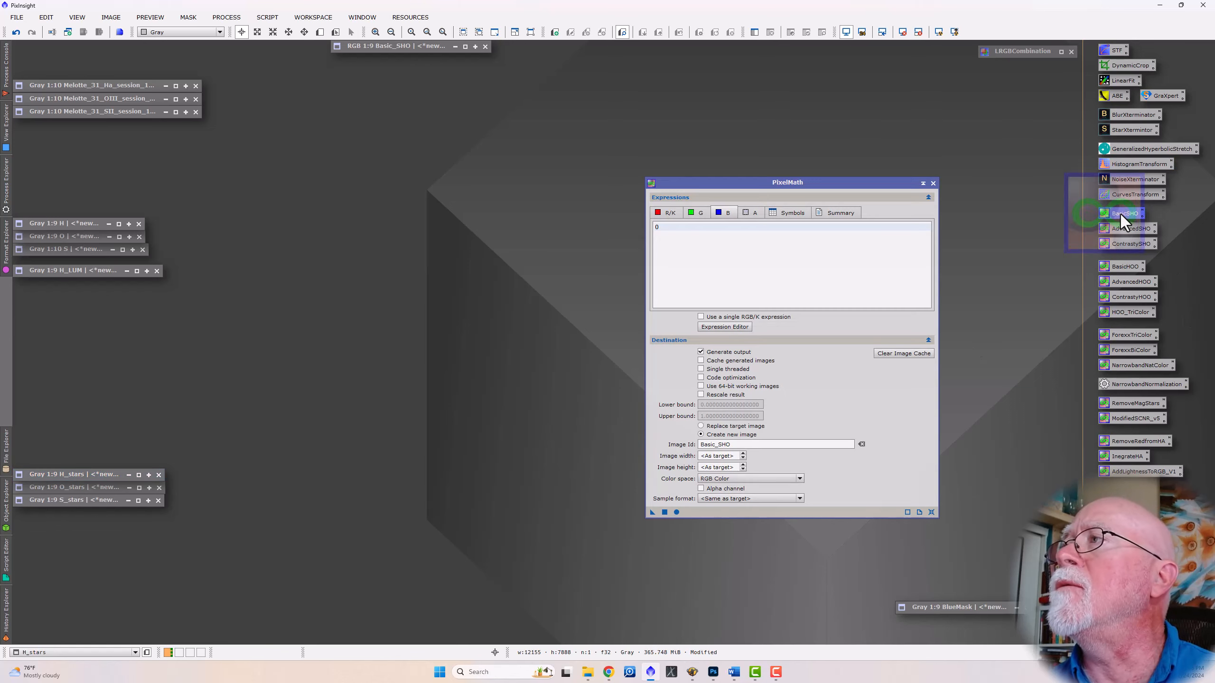
{"action": "left_click_drag", "start_coordinate": [816, 182], "coordinate": [697, 173]}
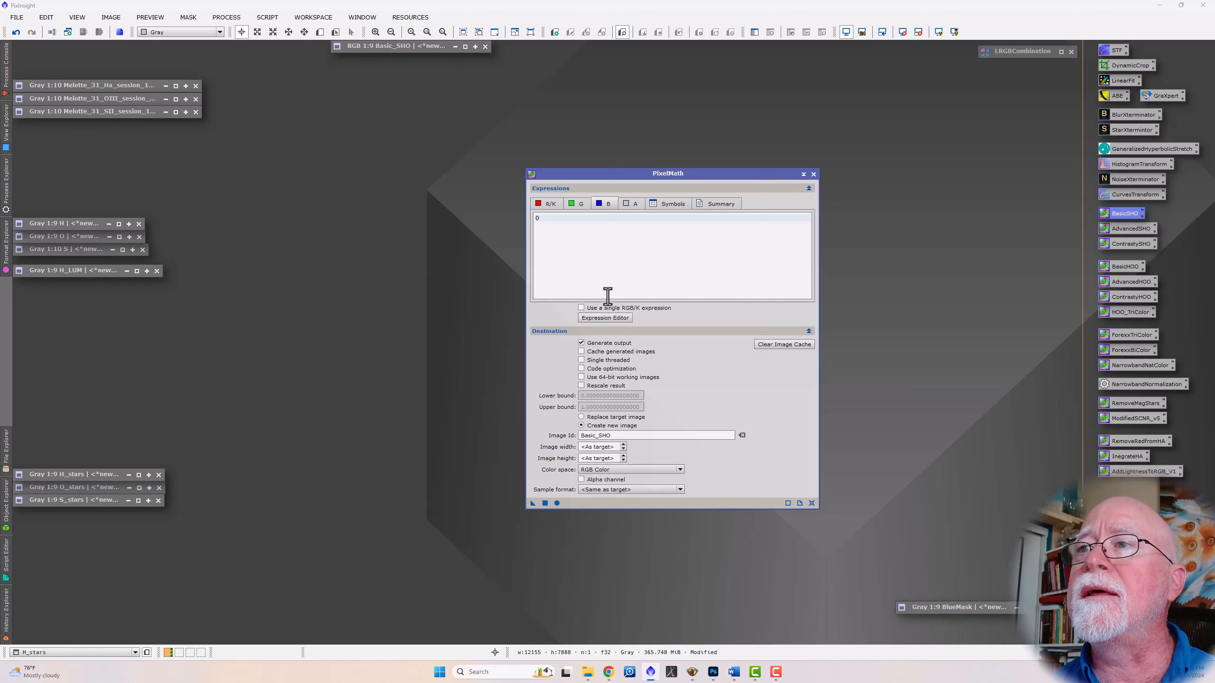
{"action": "left_click", "coordinate": [544, 205]}
{"action": "left_click", "coordinate": [548, 218]}
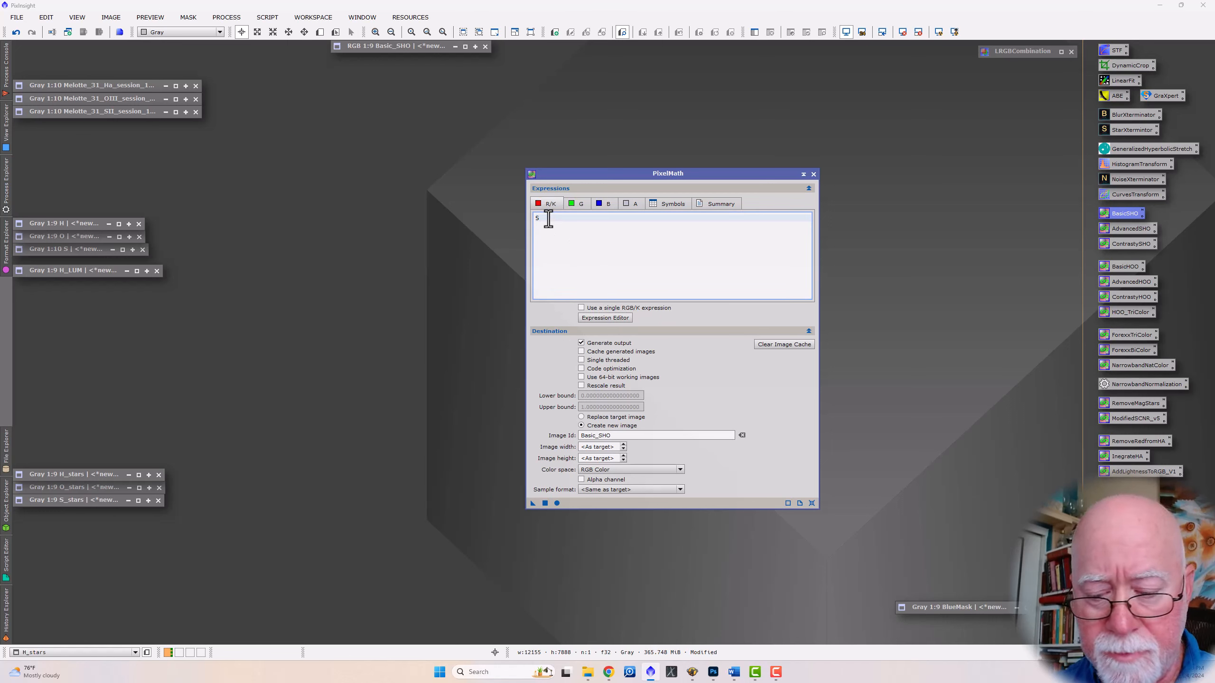
{"action": "type", "text": "_stars"}
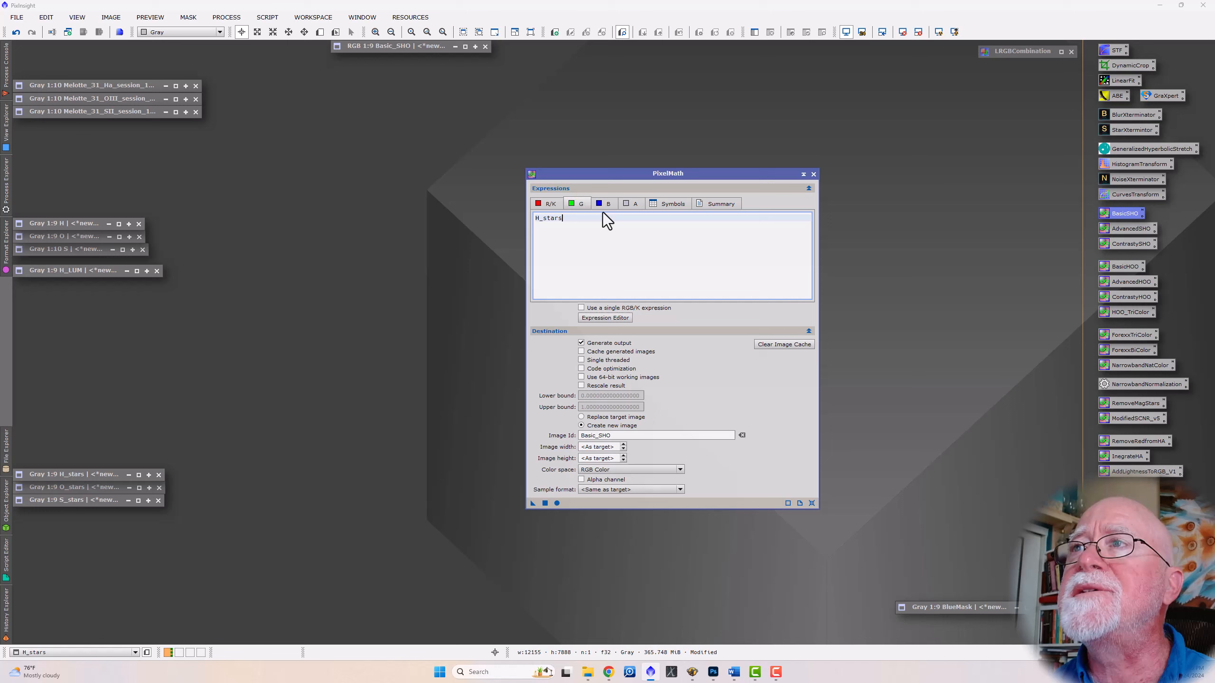
{"action": "left_click", "coordinate": [605, 206]}
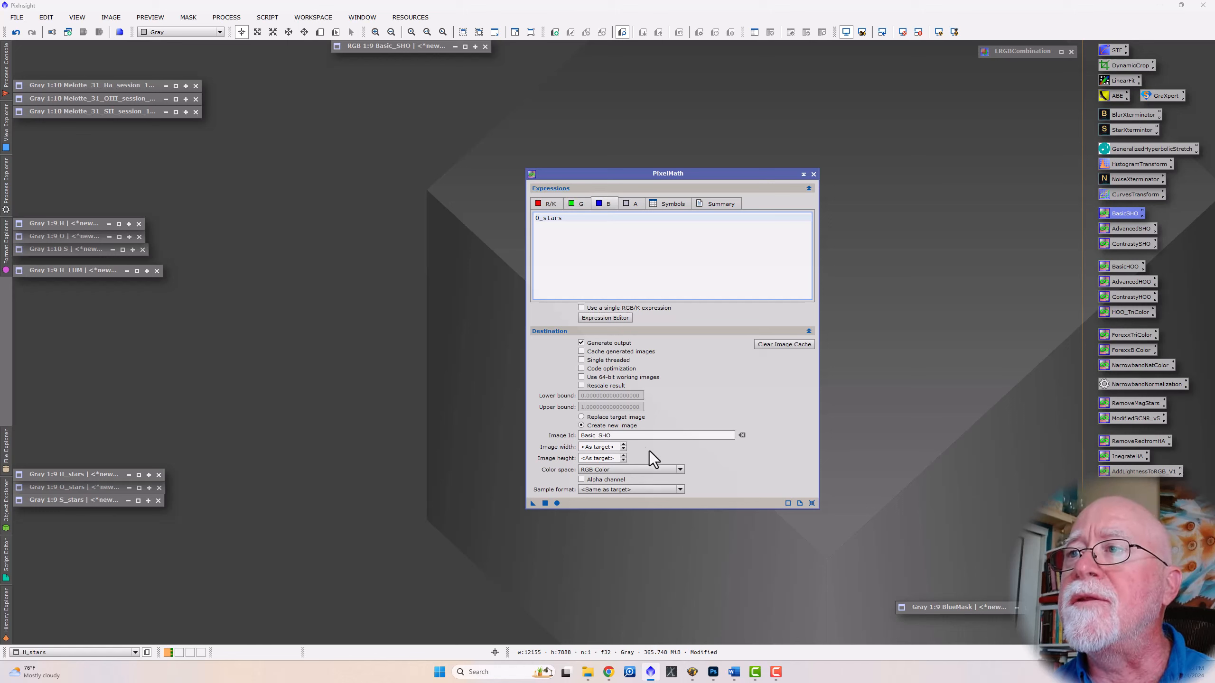
{"action": "type", "text": "_stars"}
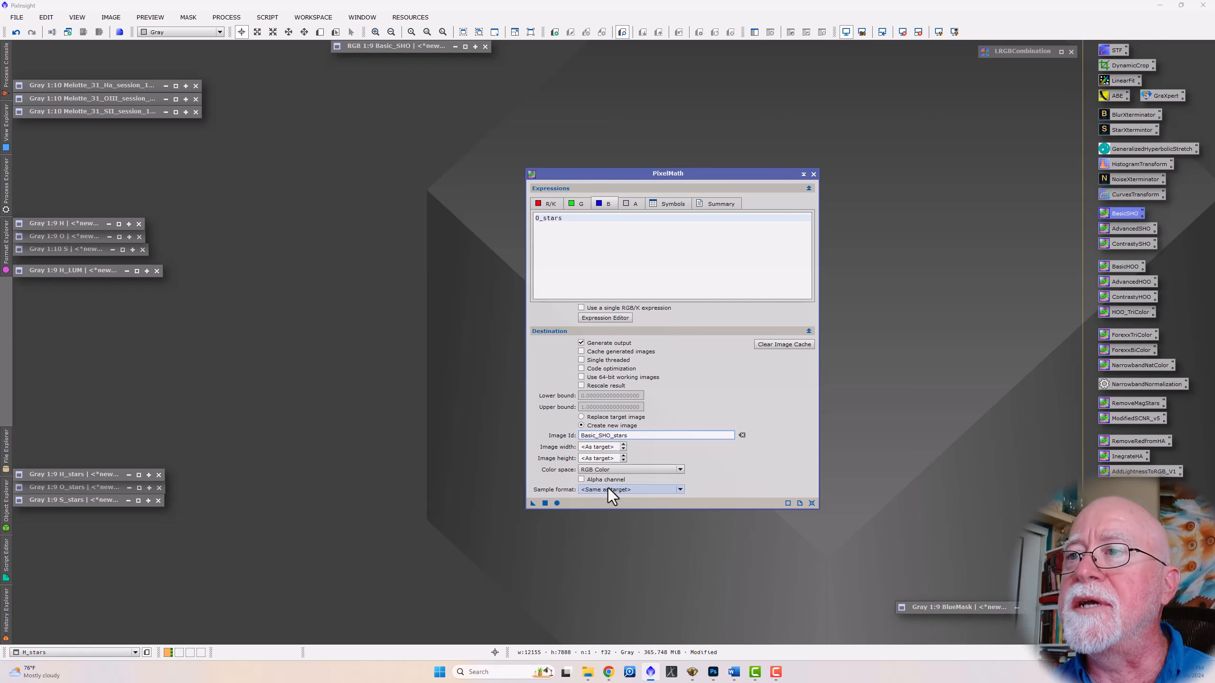
{"action": "left_click", "coordinate": [545, 503]}
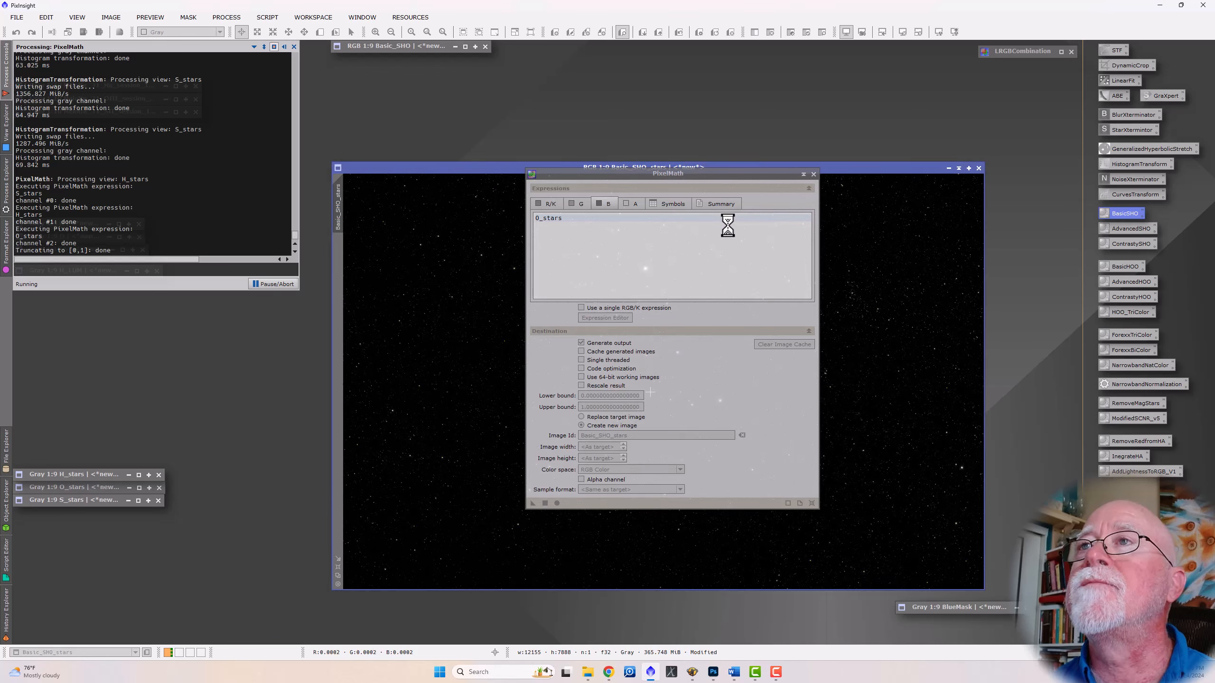
- Close PixelMath, reposition the Basic_SHO_stars window, and view the starless Basic_SHO image before collapsing it again
{"action": "left_click", "coordinate": [813, 175]}
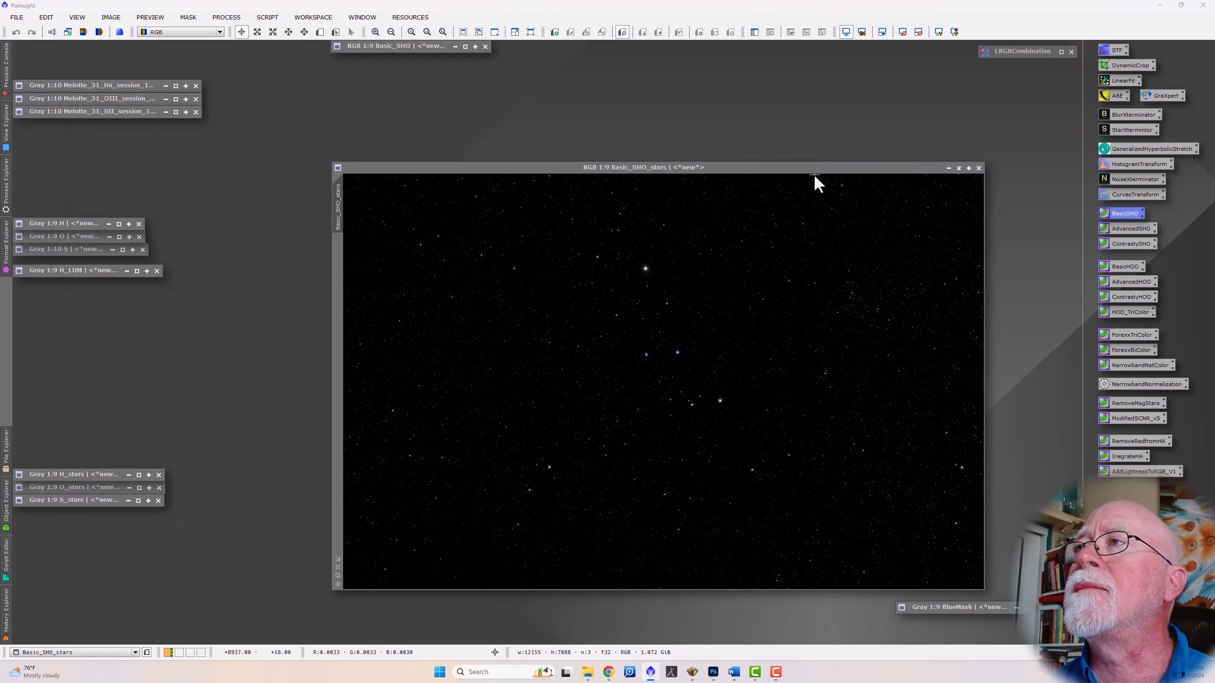
{"action": "left_click_drag", "start_coordinate": [812, 167], "coordinate": [683, 99]}
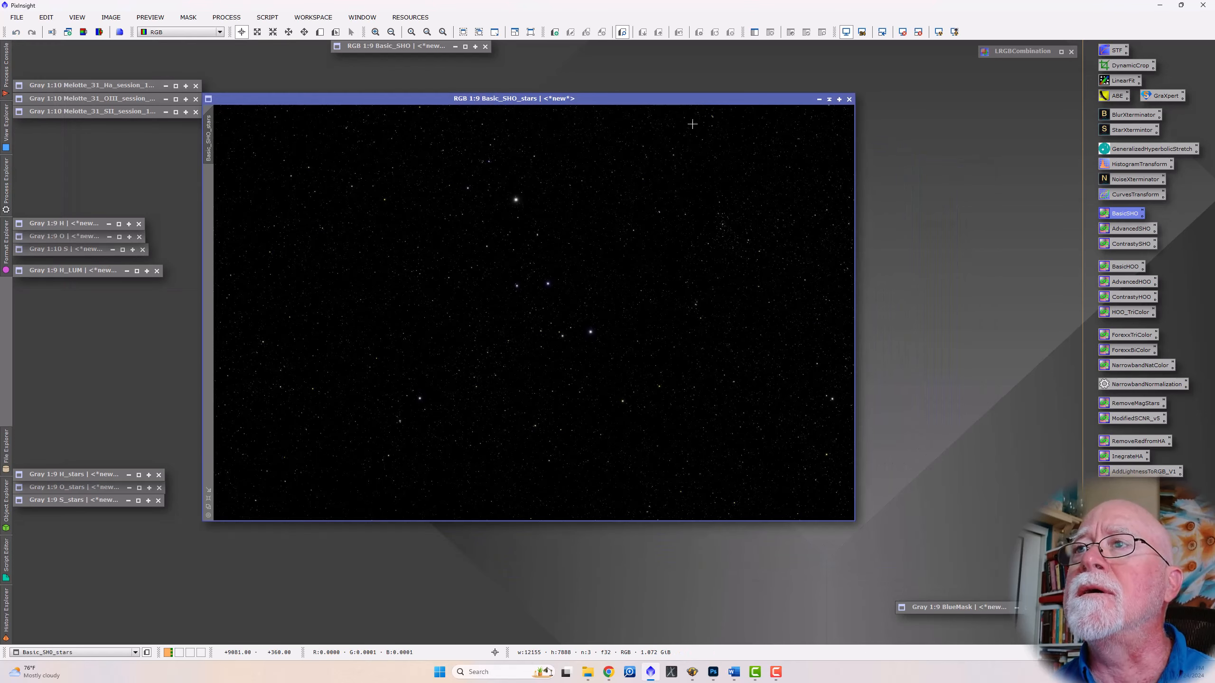
{"action": "double_click", "coordinate": [420, 46]}
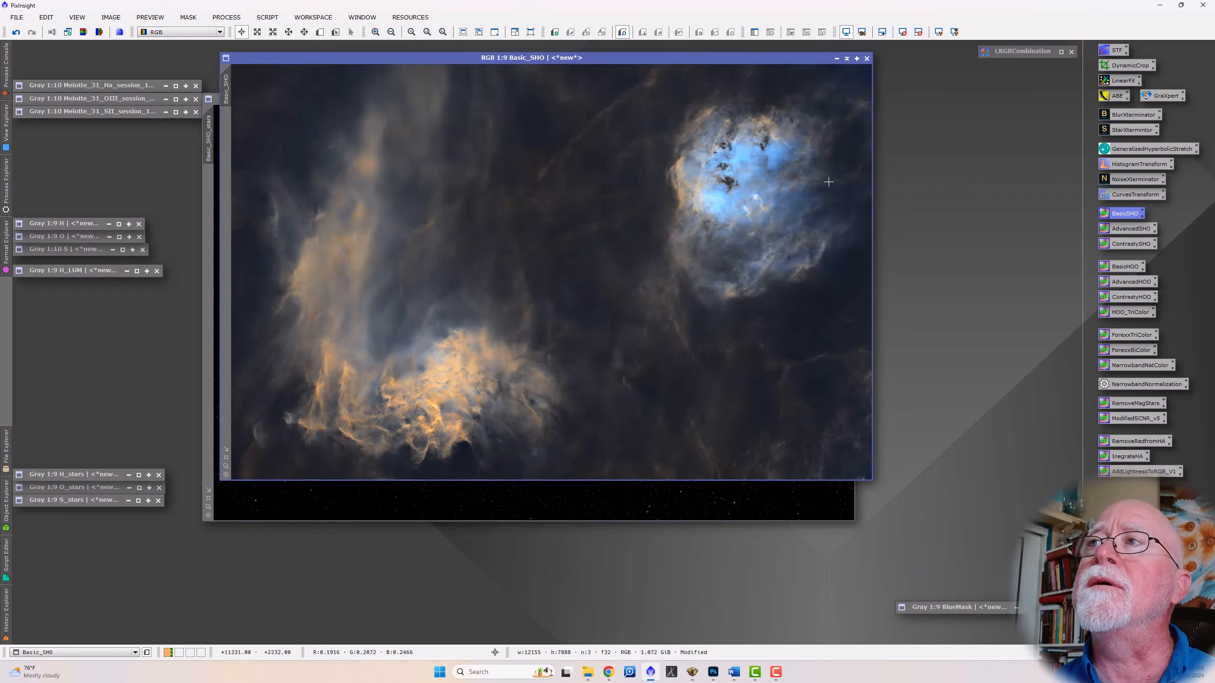
{"action": "left_click", "coordinate": [846, 59]}
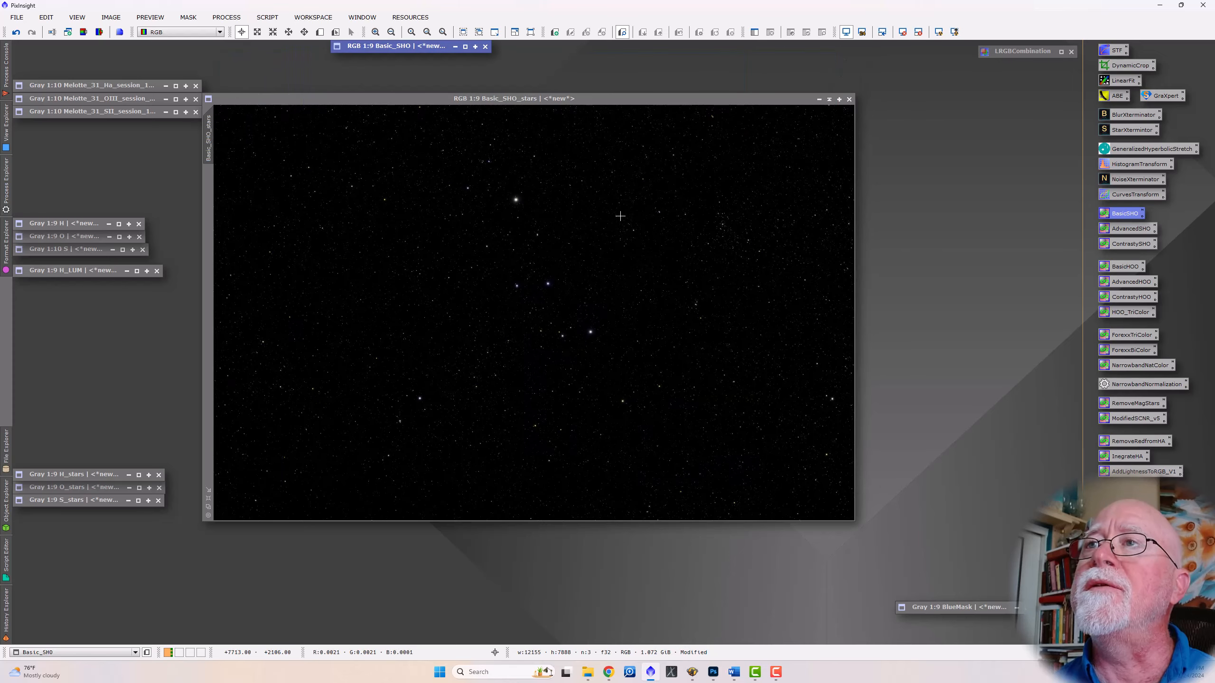
- Inspect the star colours in Basic_SHO_stars up close and apply the ModifiedSCNR_v5 process to that image
{"action": "left_click", "coordinate": [551, 299]}
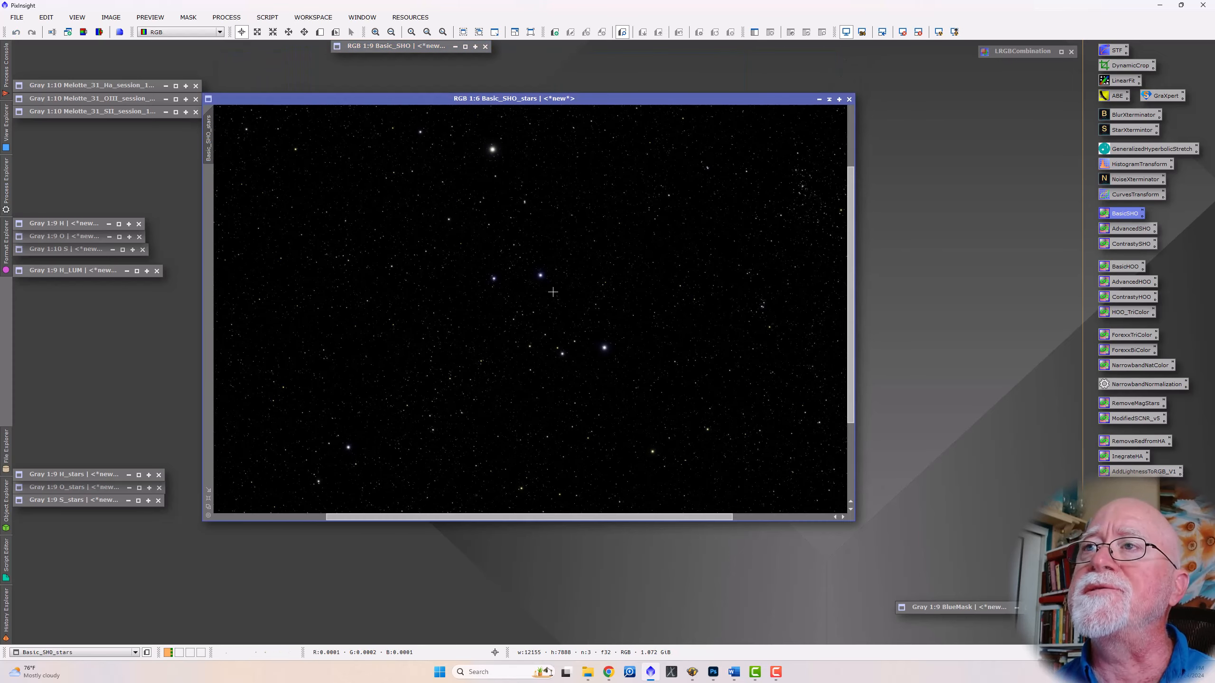
{"action": "scroll", "coordinate": [534, 274], "scroll_direction": "up", "scroll_amount": 7}
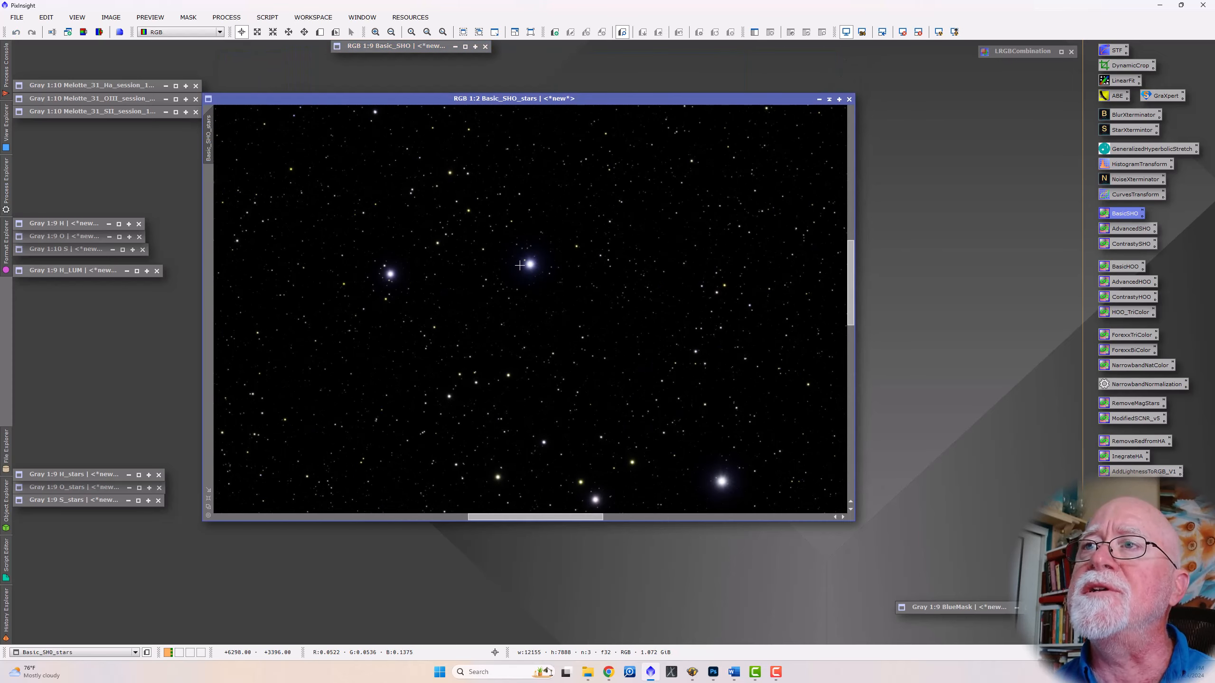
{"action": "scroll", "coordinate": [523, 298], "scroll_direction": "down", "scroll_amount": 3}
{"action": "scroll", "coordinate": [522, 298], "scroll_direction": "down", "scroll_amount": 4}
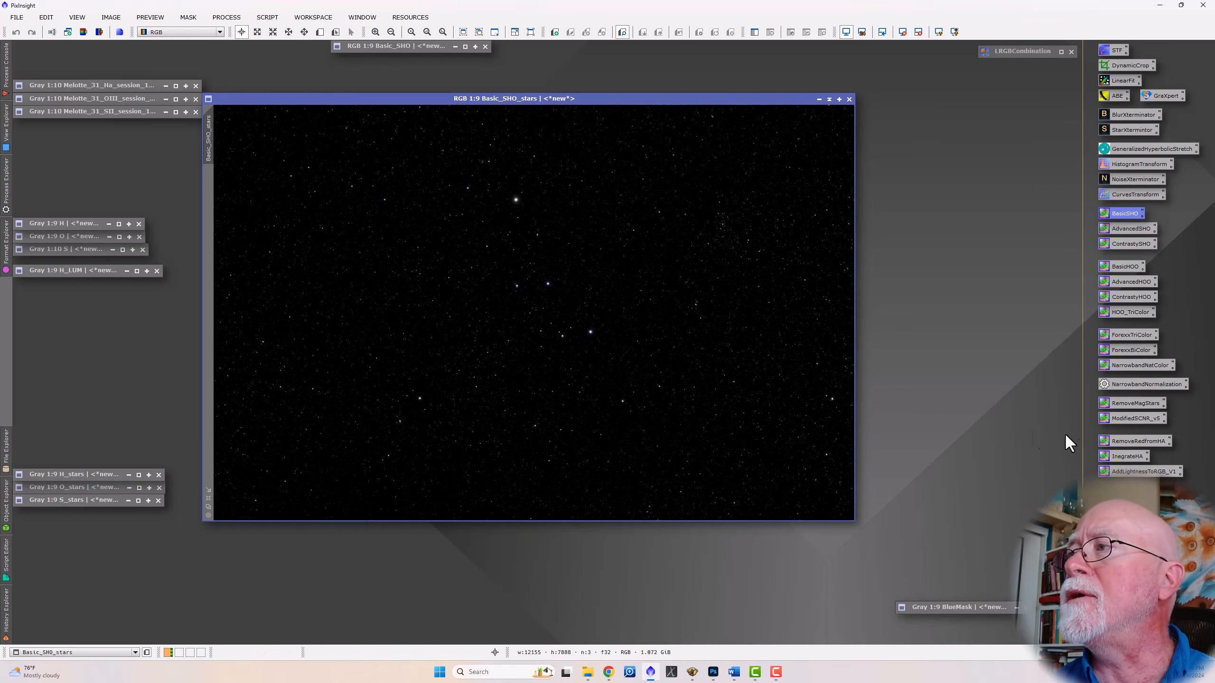
{"action": "left_click", "coordinate": [1134, 420]}
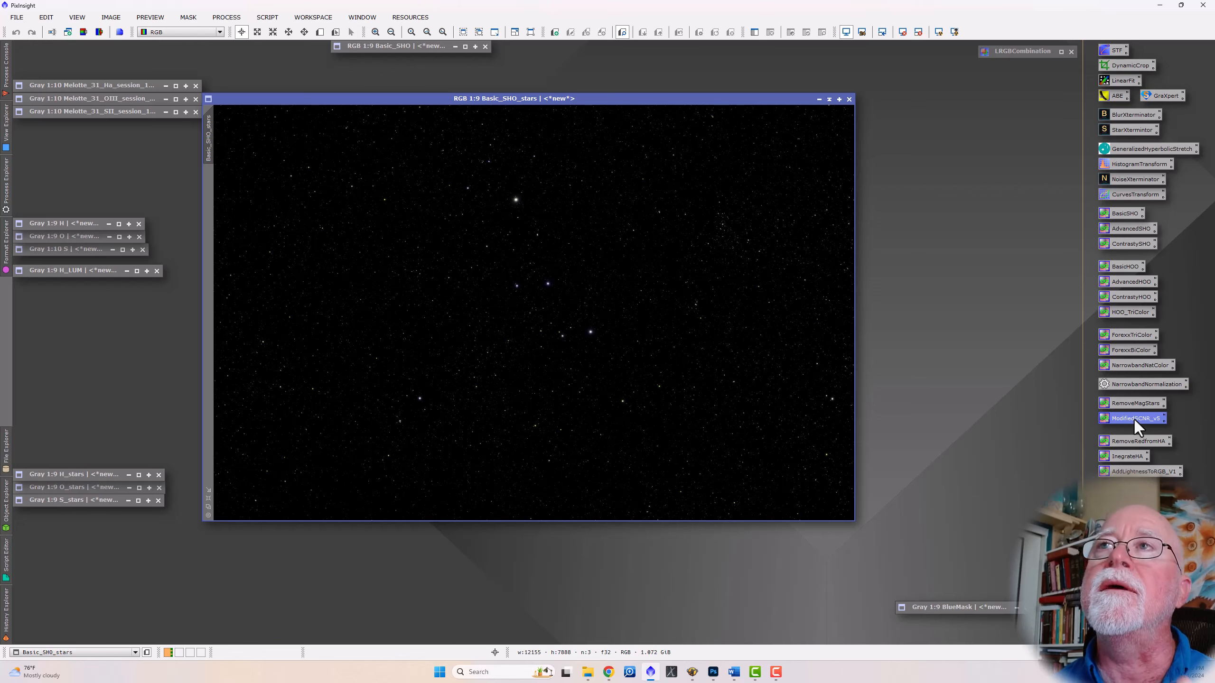
{"action": "left_click_drag", "start_coordinate": [1134, 419], "coordinate": [673, 352]}
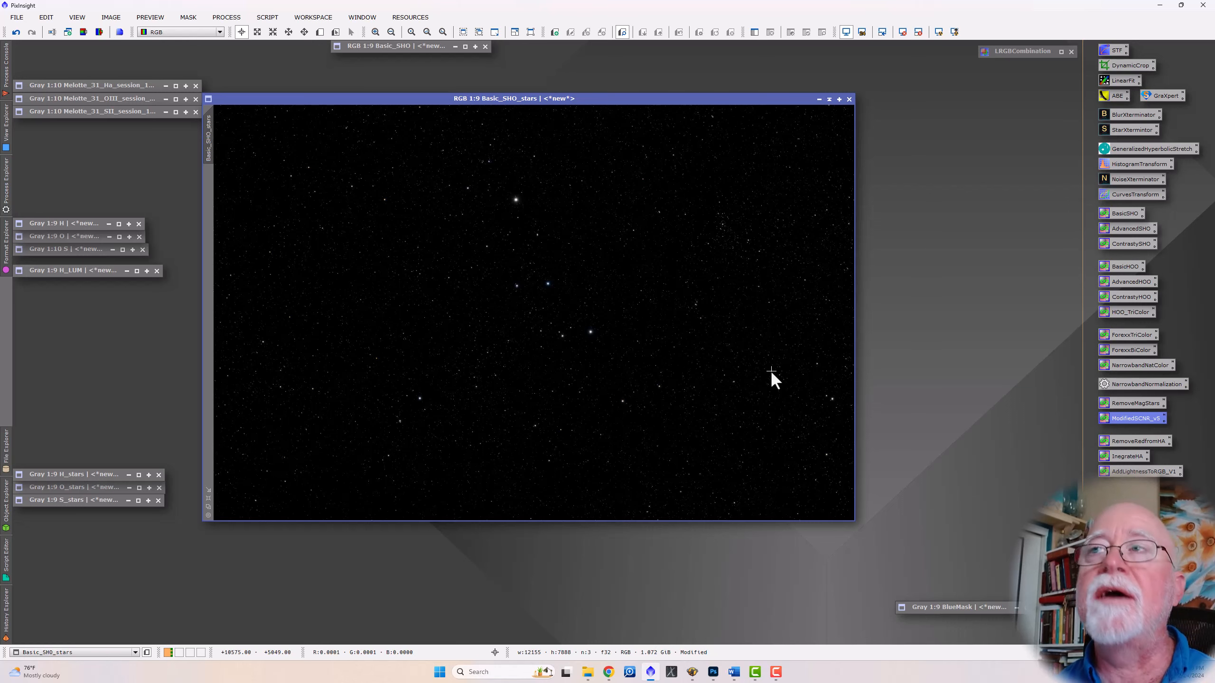
- Park the collapsed Basic_SHO_stars window beneath Basic_SHO, briefly restoring both images to view them
{"action": "left_click", "coordinate": [828, 100]}
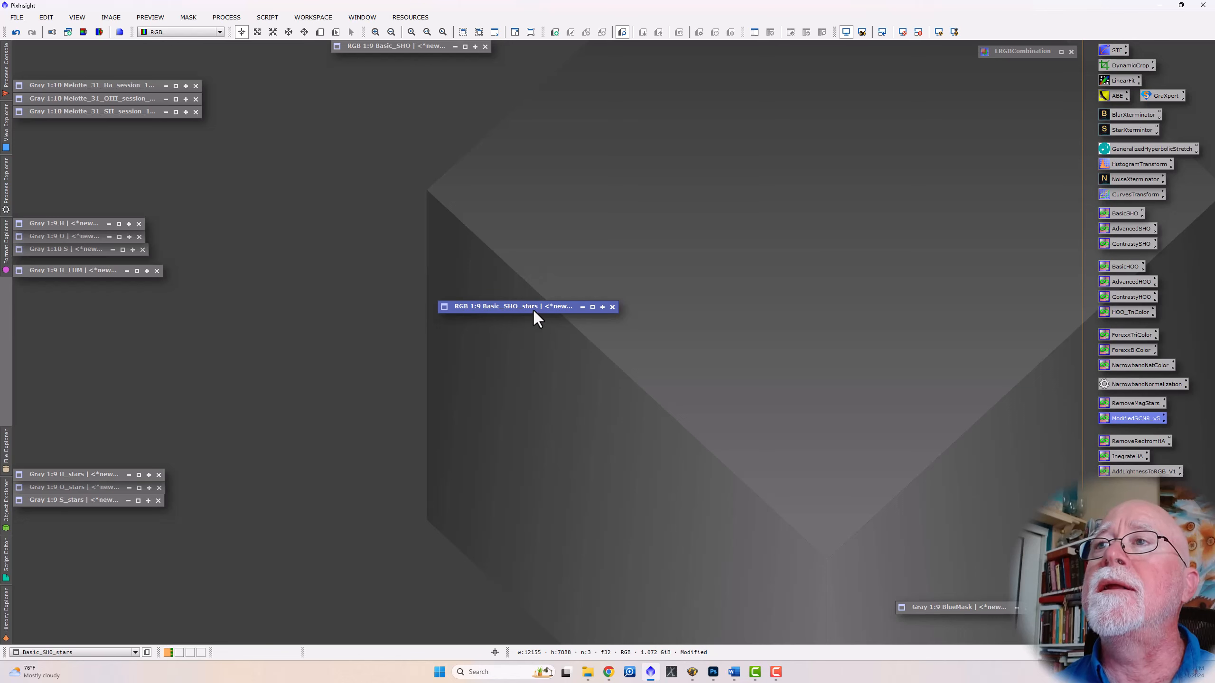
{"action": "left_click_drag", "start_coordinate": [533, 309], "coordinate": [427, 67]}
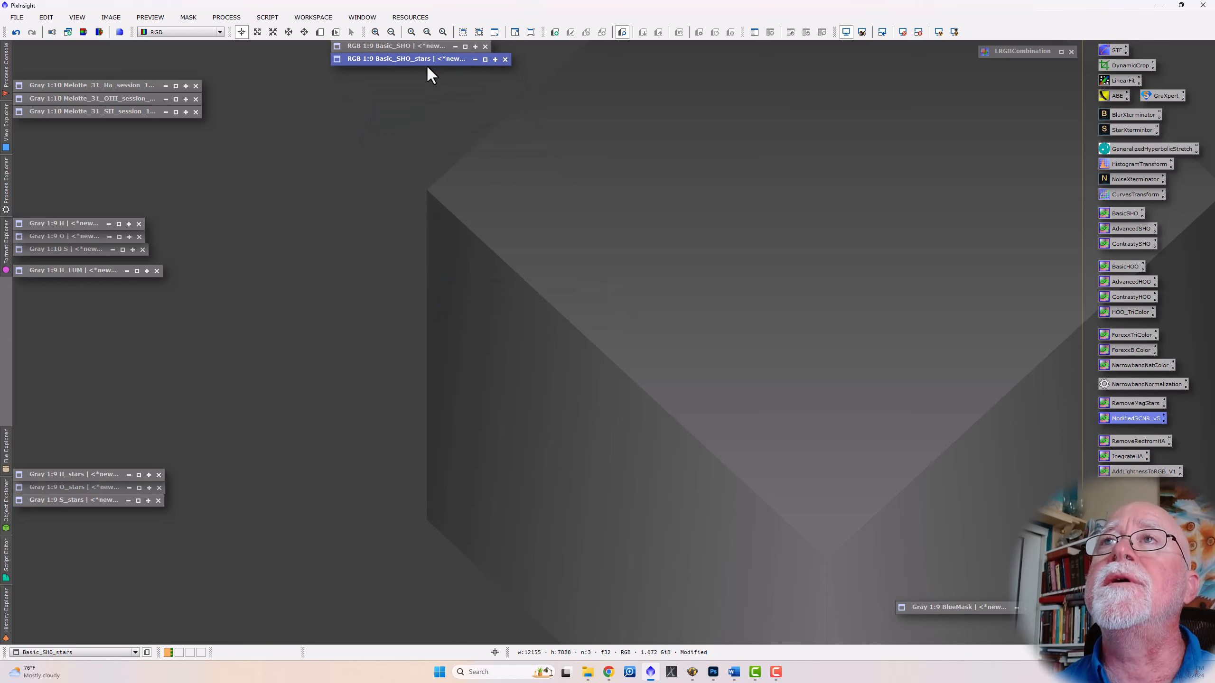
{"action": "double_click", "coordinate": [416, 47]}
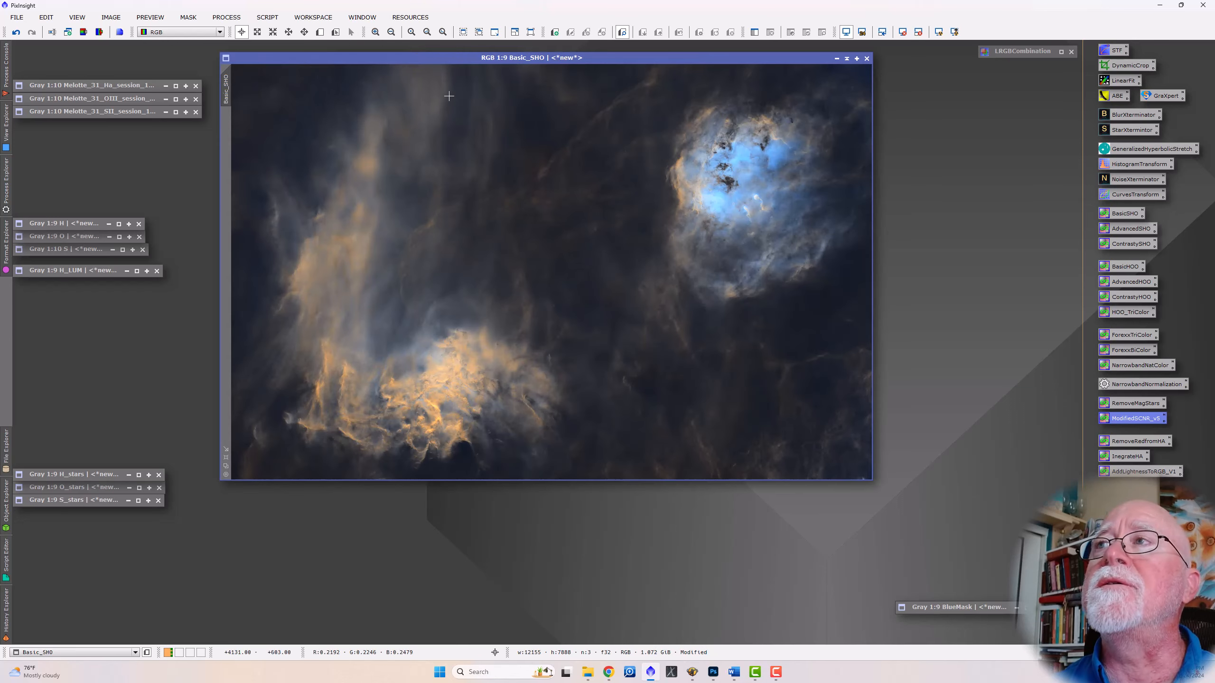
{"action": "left_click_drag", "start_coordinate": [501, 60], "coordinate": [484, 86]}
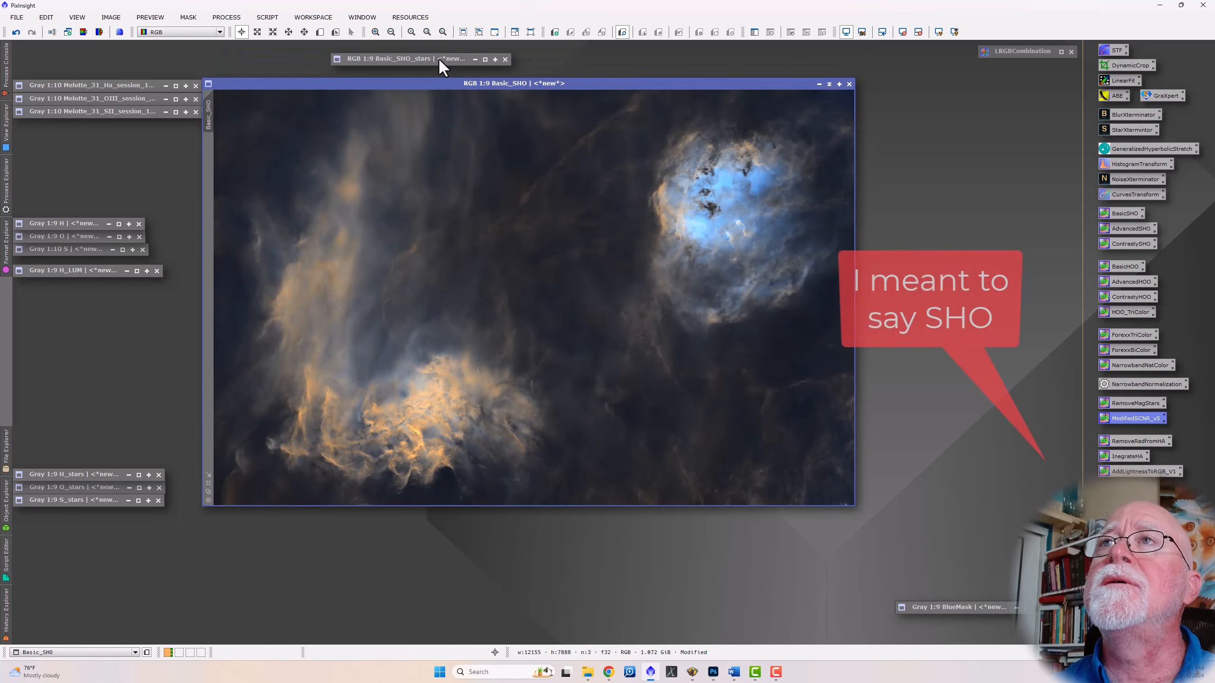
{"action": "left_click", "coordinate": [433, 59]}
{"action": "double_click", "coordinate": [432, 59]}
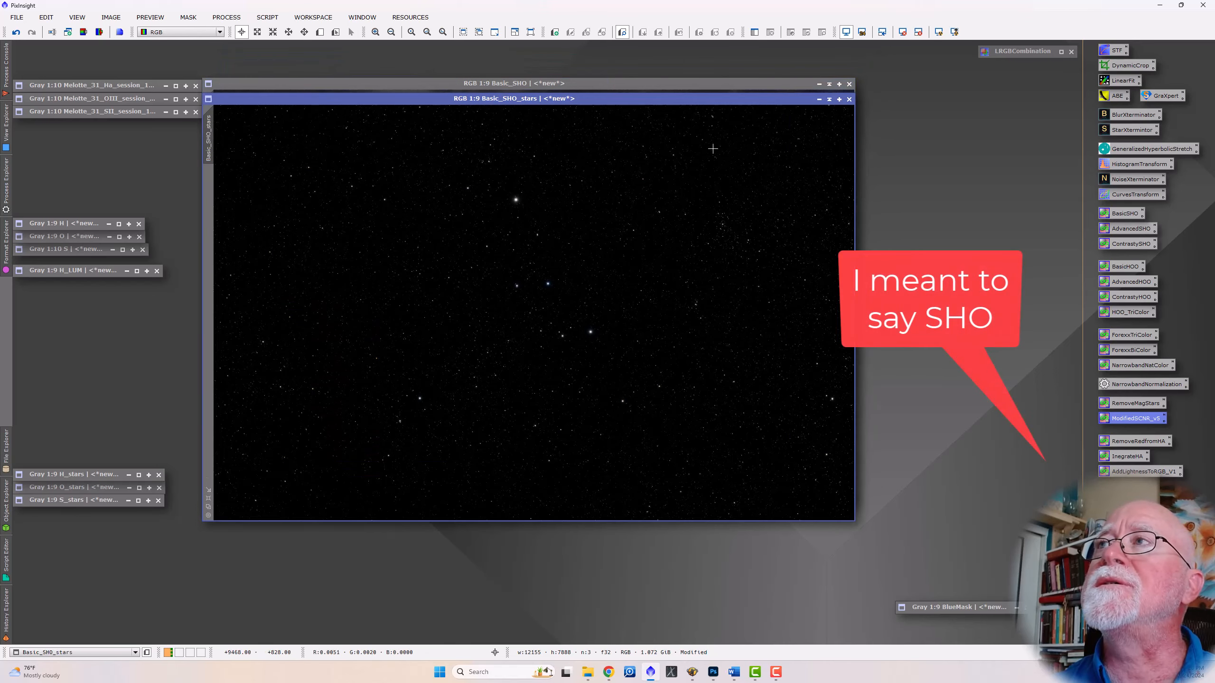
{"action": "left_click_drag", "start_coordinate": [772, 100], "coordinate": [803, 99]}
{"action": "left_click", "coordinate": [830, 83]}
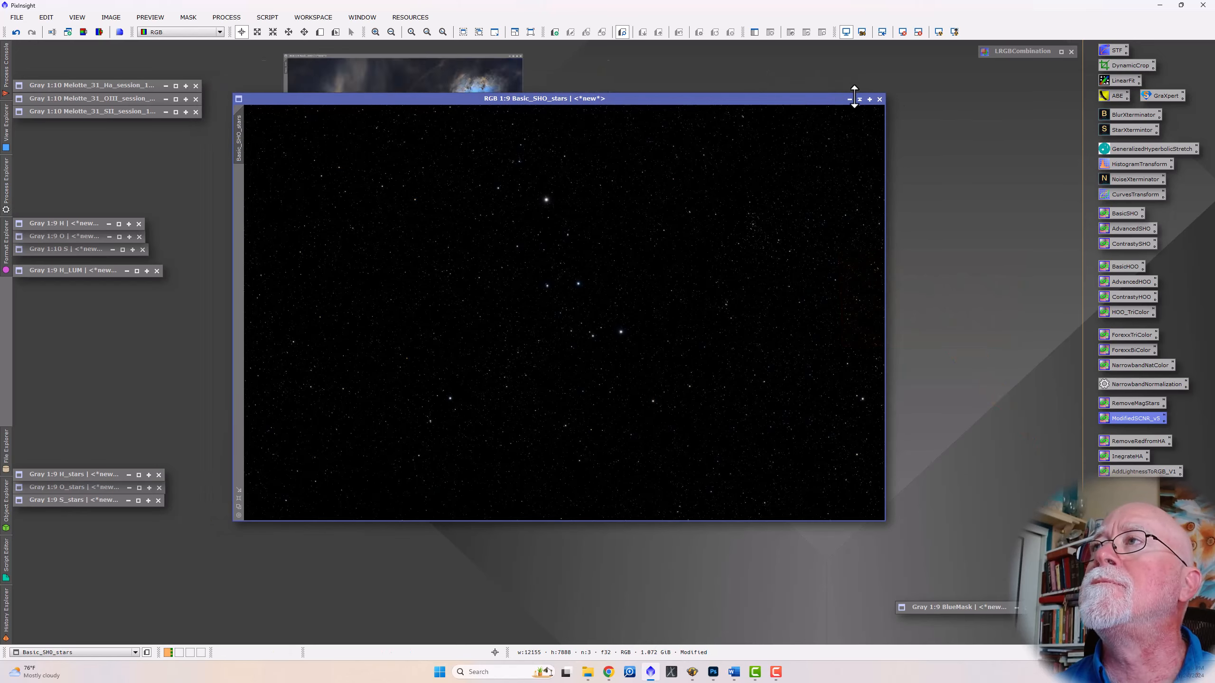
{"action": "left_click", "coordinate": [860, 99]}
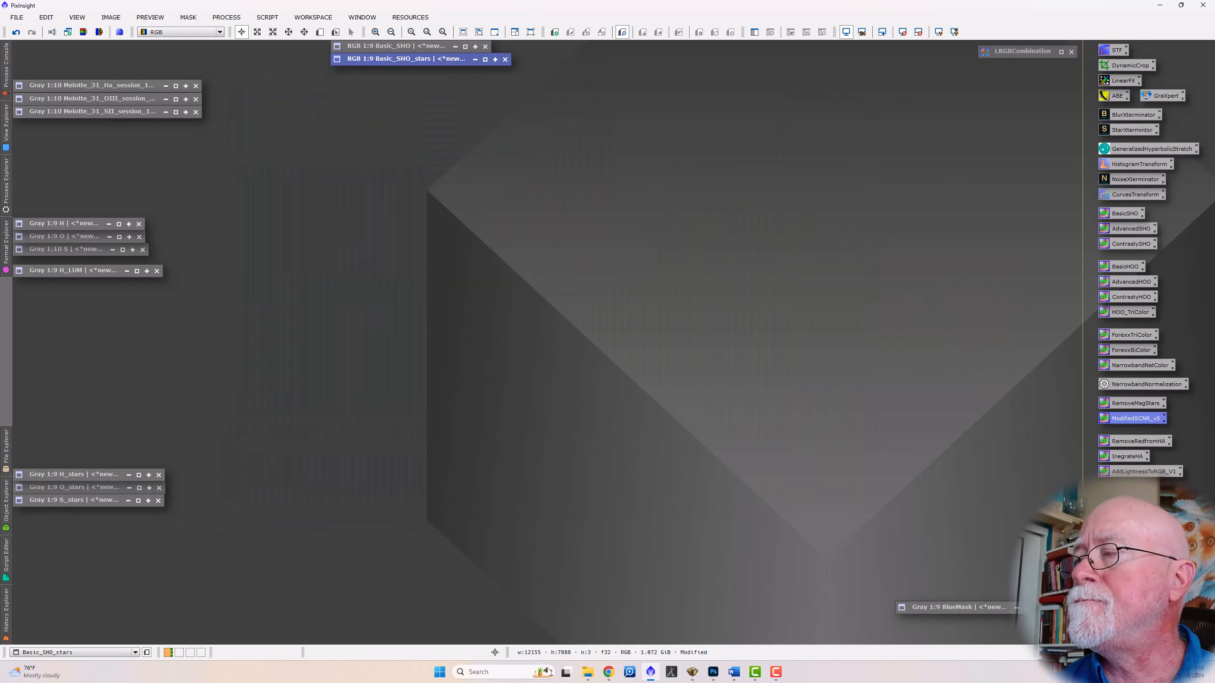
- Open the saved star-recombination PixelMath process and set its expression to combine(Basic_SHO_stars, Basic_SHO, op_screen())
{"action": "double_click", "coordinate": [1134, 418]}
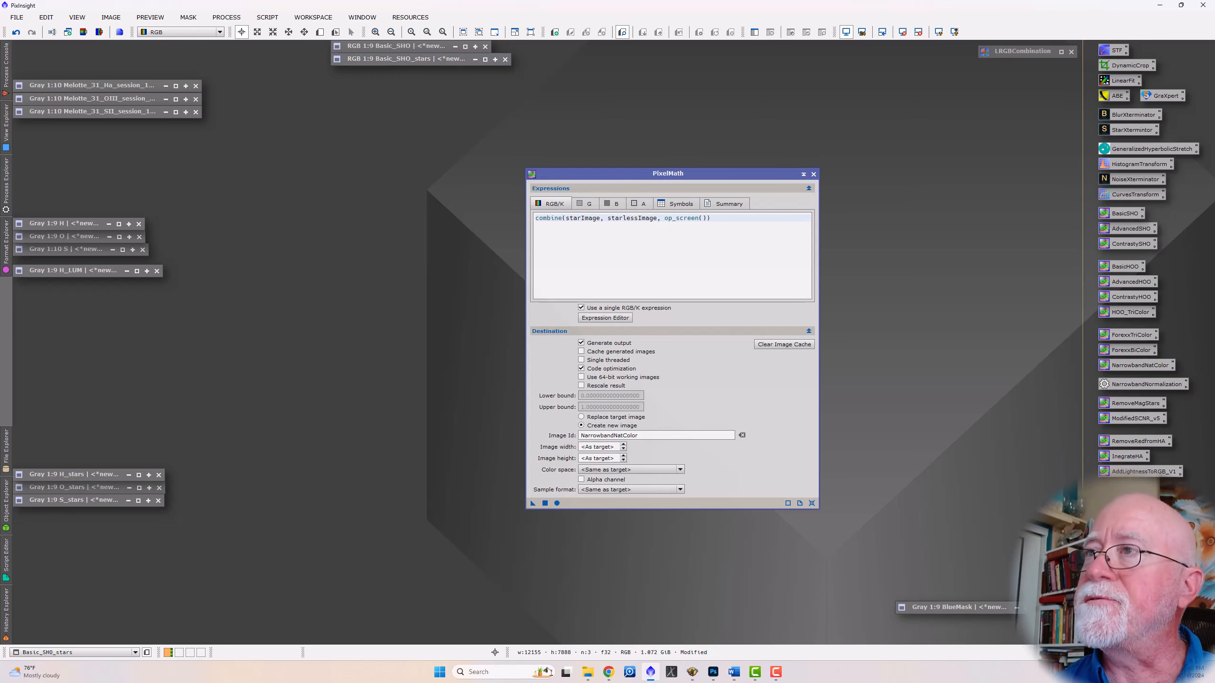
{"action": "left_click_drag", "start_coordinate": [643, 178], "coordinate": [709, 175]}
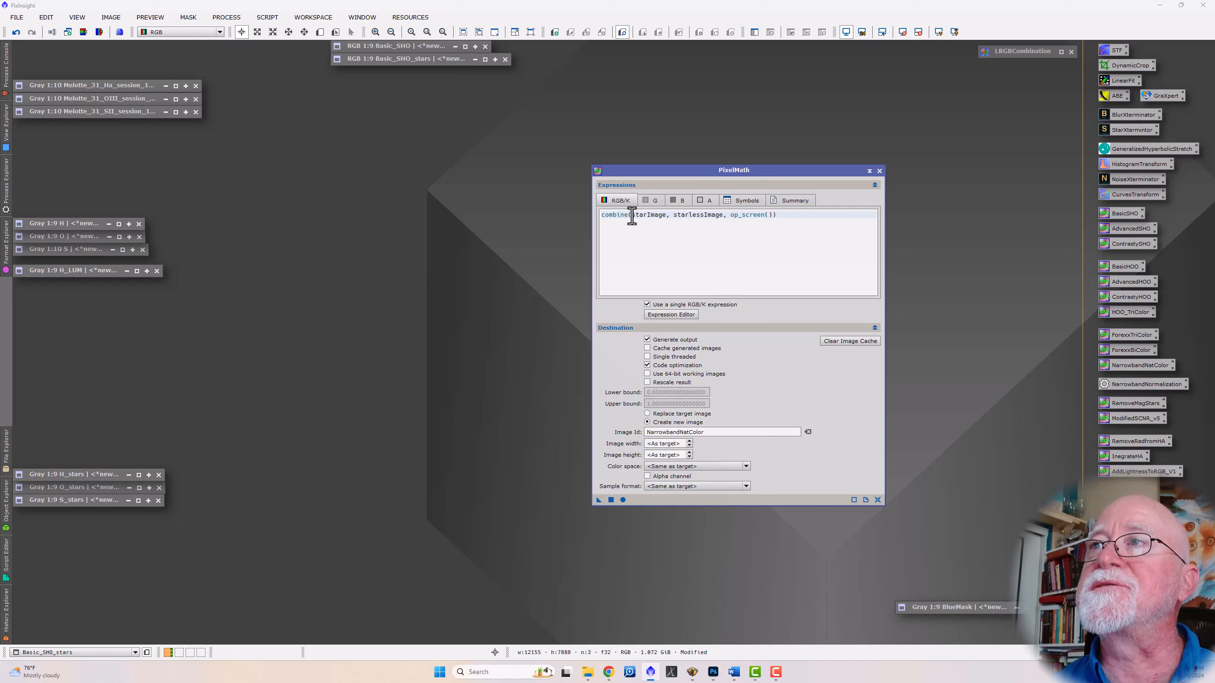
{"action": "left_click_drag", "start_coordinate": [631, 215], "coordinate": [664, 218]}
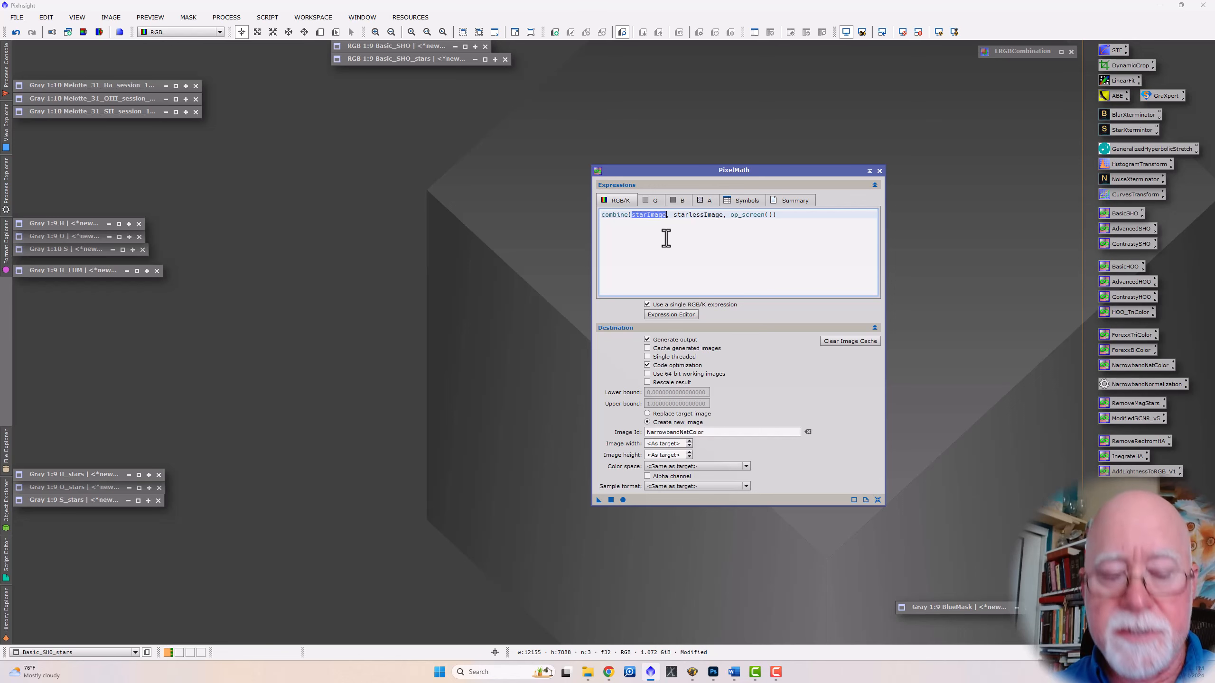
{"action": "type", "text": "Basic"}
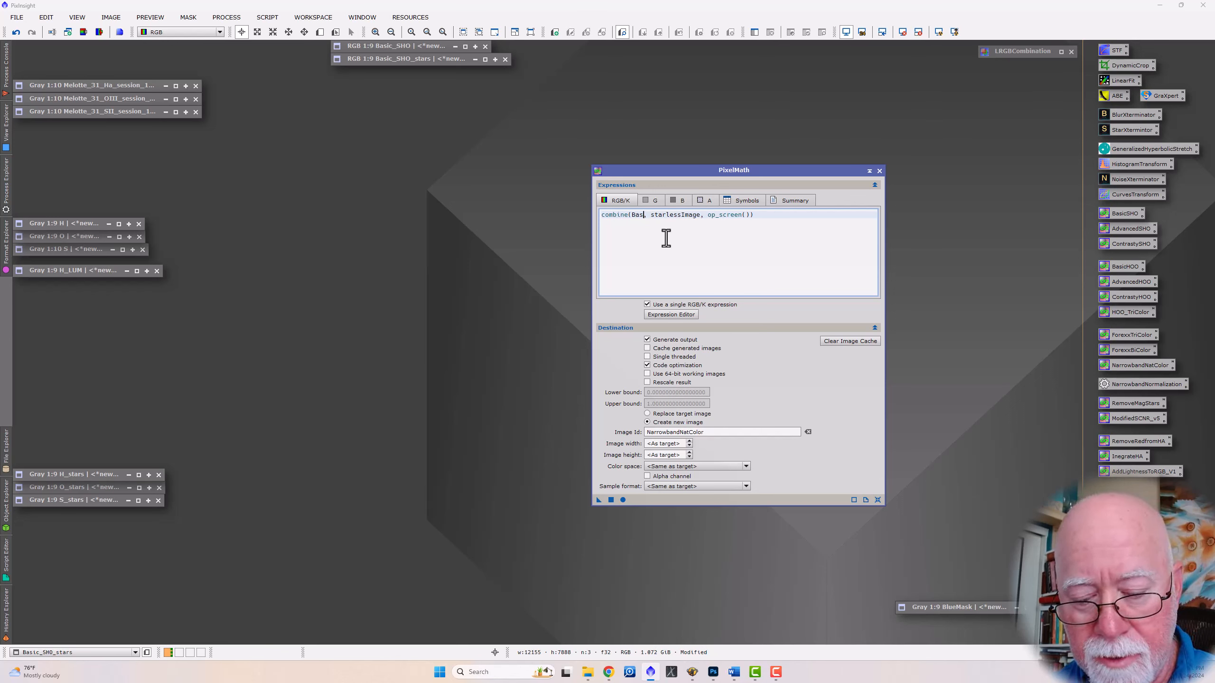
{"action": "type", "text": "_SHO"}
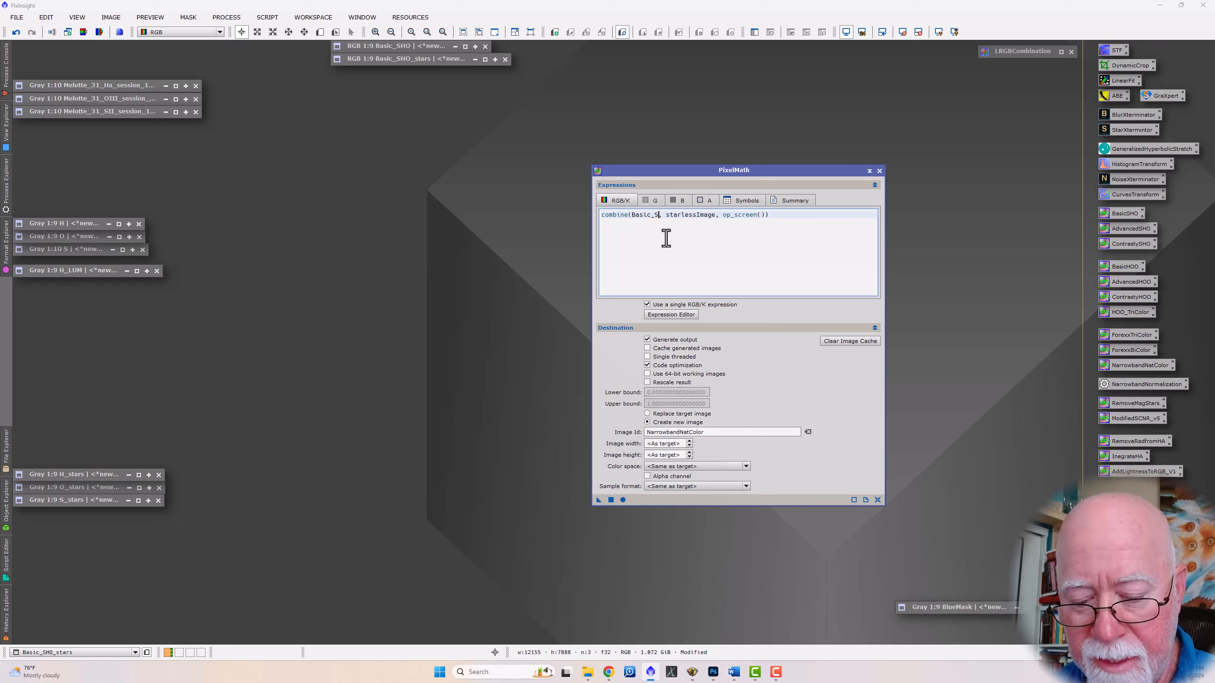
{"action": "type", "text": "_stars"}
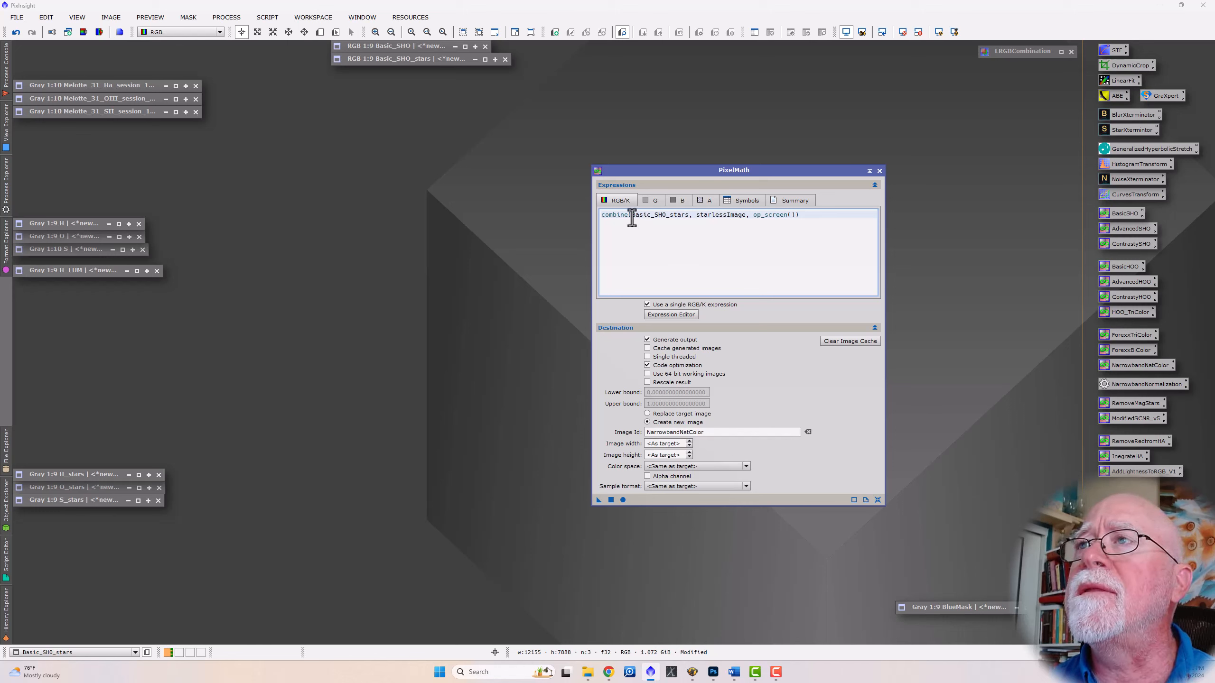
{"action": "left_click_drag", "start_coordinate": [632, 218], "coordinate": [664, 215]}
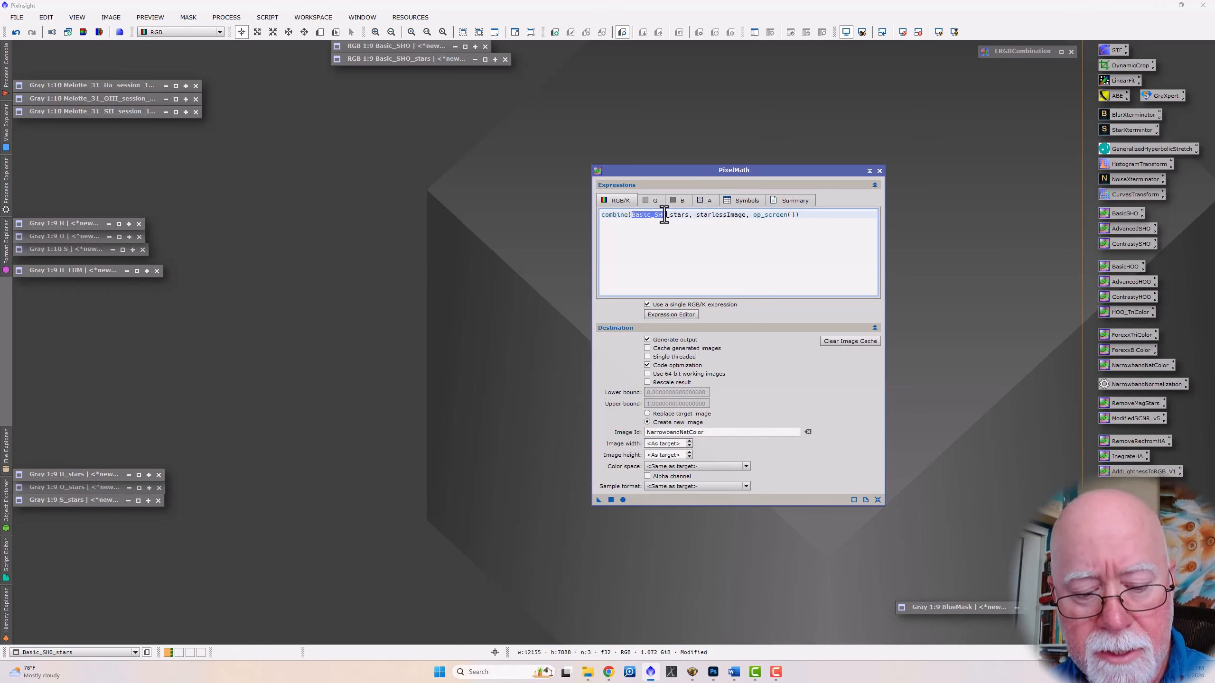
{"action": "left_click", "coordinate": [696, 218]}
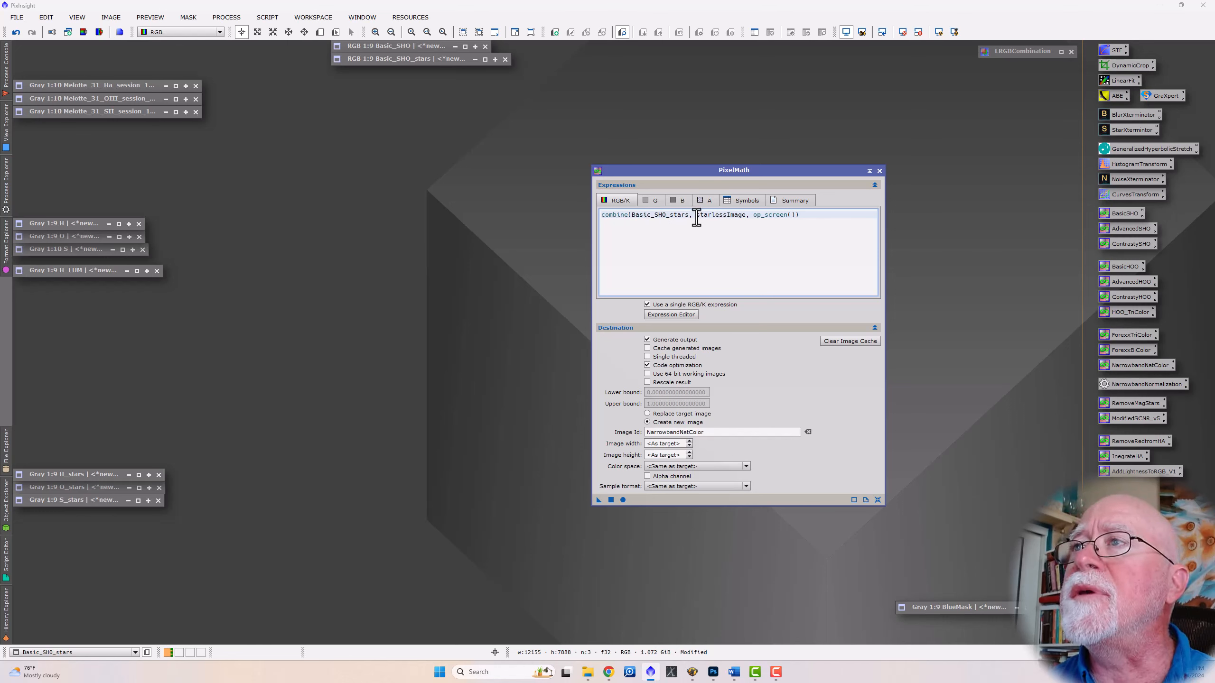
{"action": "left_click_drag", "start_coordinate": [696, 218], "coordinate": [744, 217]}
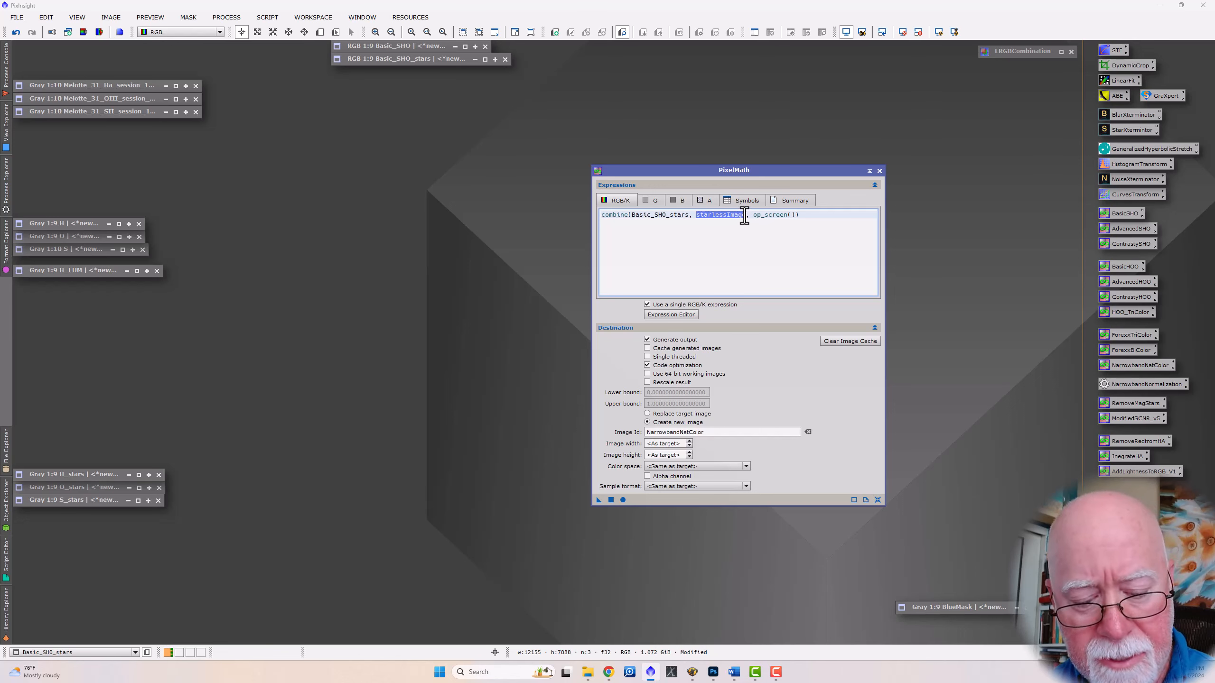
{"action": "type", "text": "Basic_SHO"}
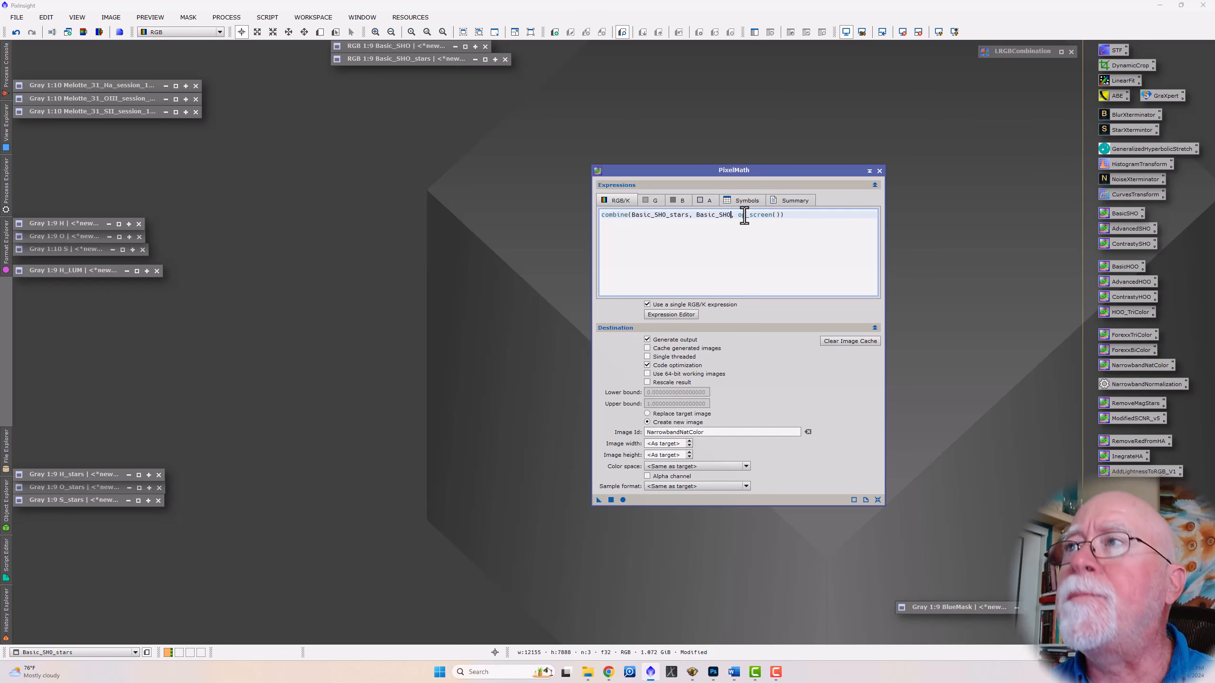
- Set the new image's Id to Melotte_31 and its color space to RGB Color, run the screen combination, and close PixelMath
{"action": "double_click", "coordinate": [701, 432]}
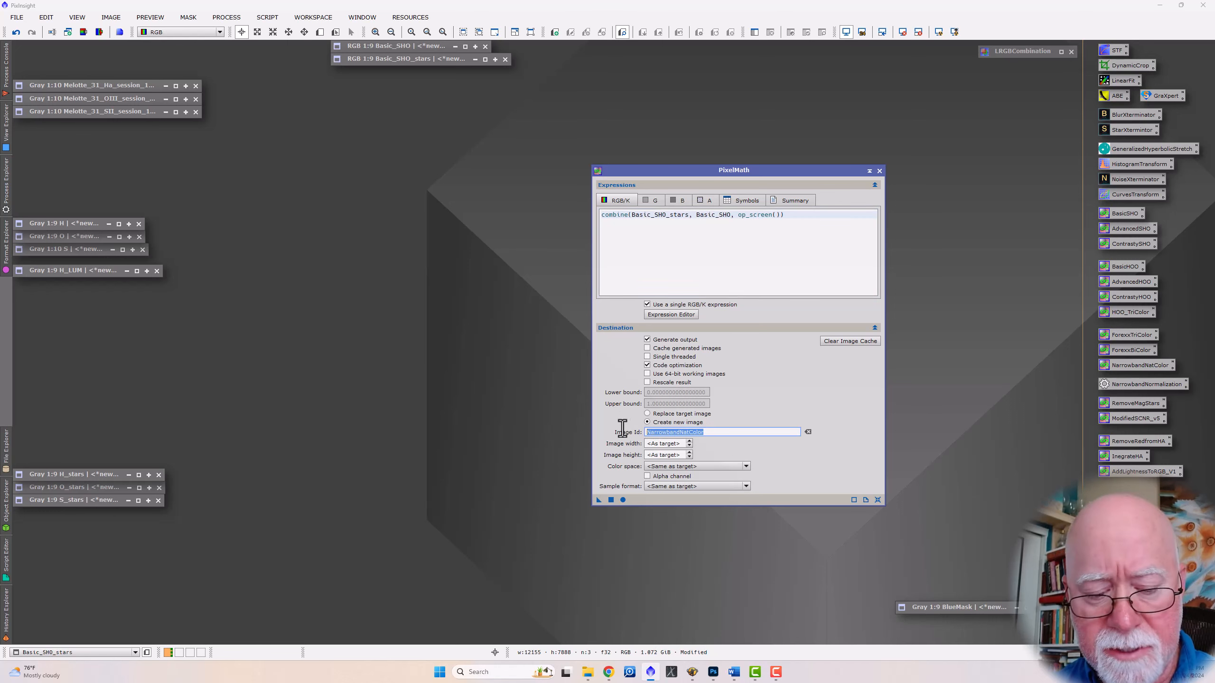
{"action": "type", "text": "Melotte_31"}
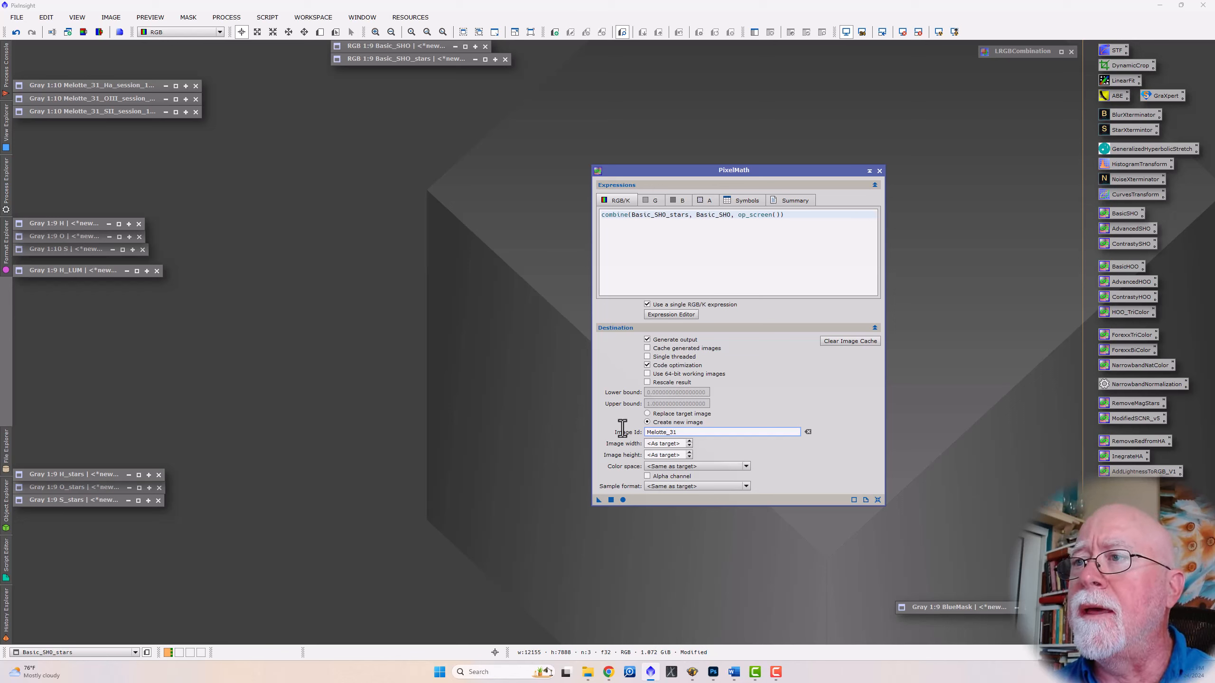
{"action": "left_click", "coordinate": [677, 469]}
{"action": "left_click", "coordinate": [676, 483]}
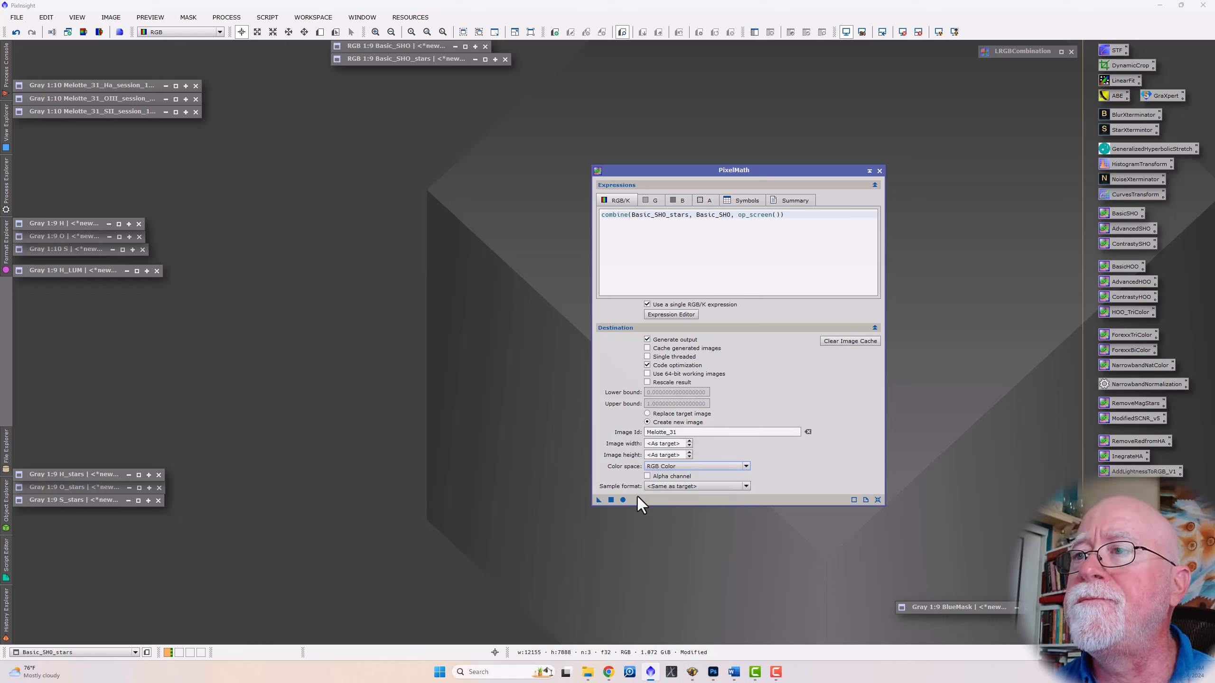
{"action": "left_click", "coordinate": [610, 500]}
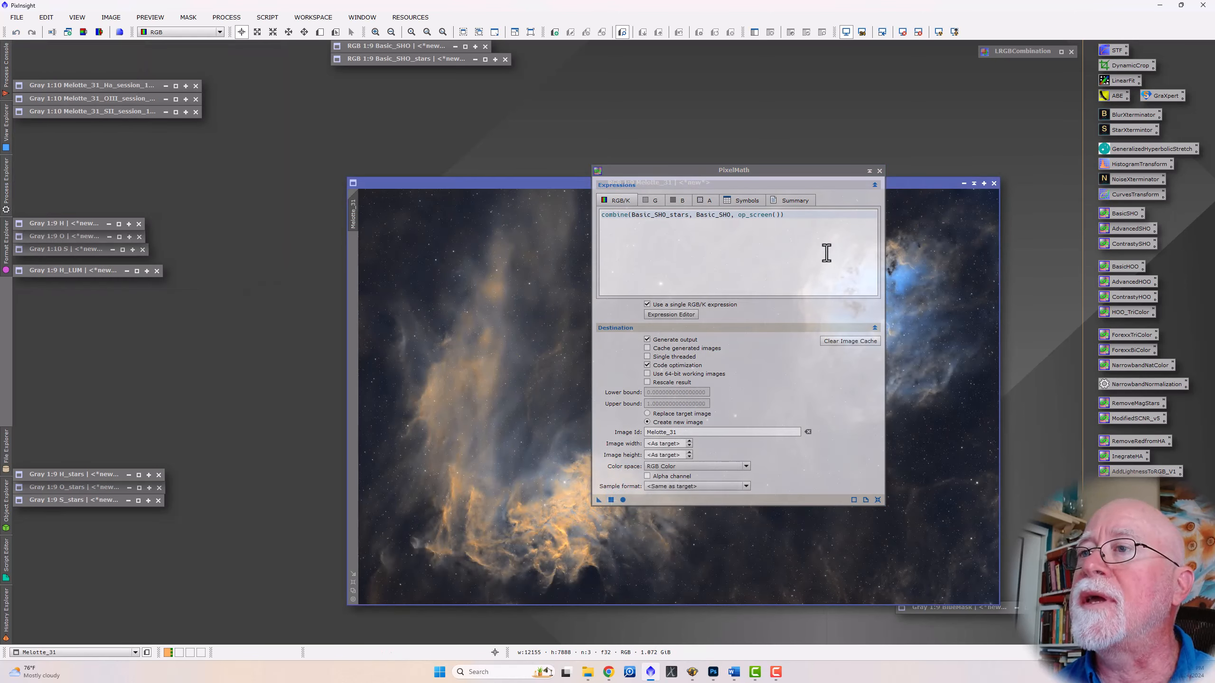
{"action": "left_click", "coordinate": [878, 171]}
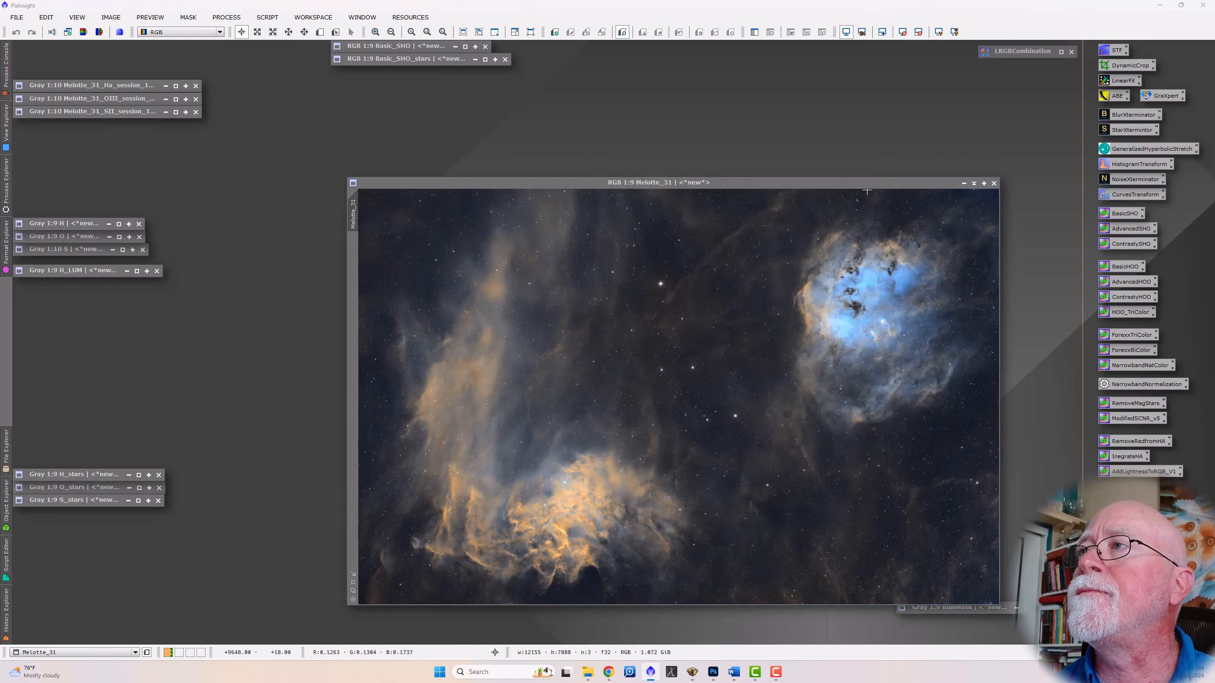
- Reposition the combined Melotte_31 image and examine its bright stars and the surrounding star field up close
{"action": "left_click_drag", "start_coordinate": [863, 180], "coordinate": [718, 92]}
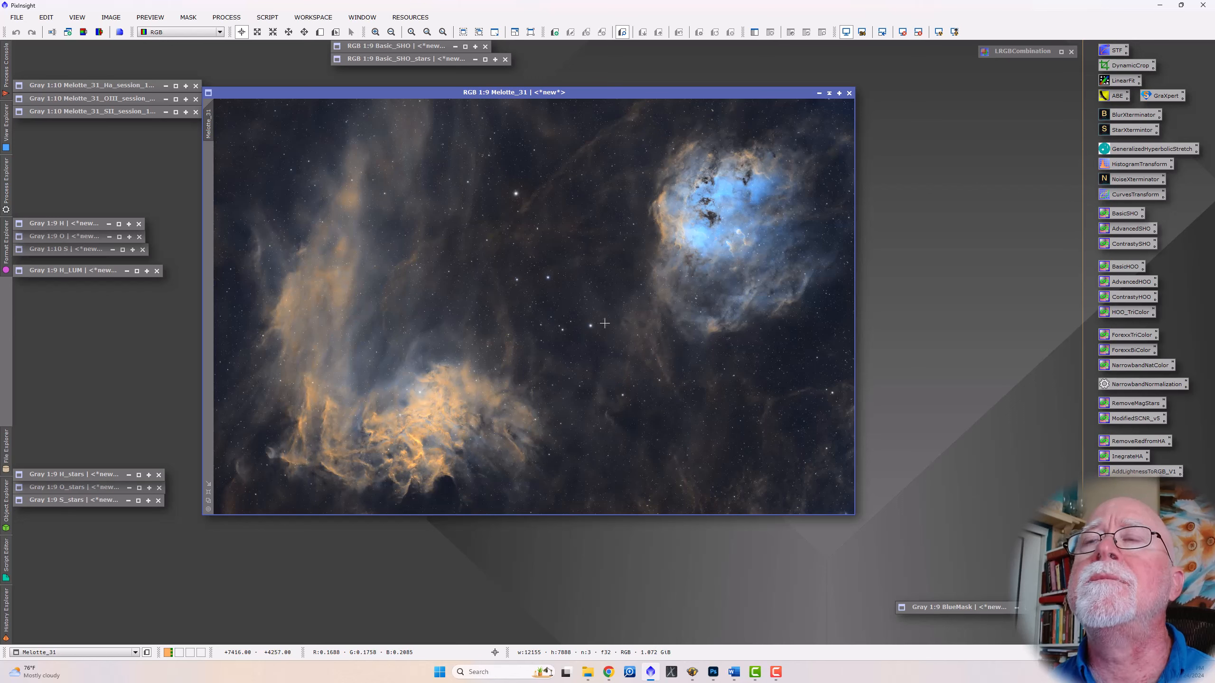
{"action": "scroll", "coordinate": [727, 224], "scroll_direction": "up", "scroll_amount": 4}
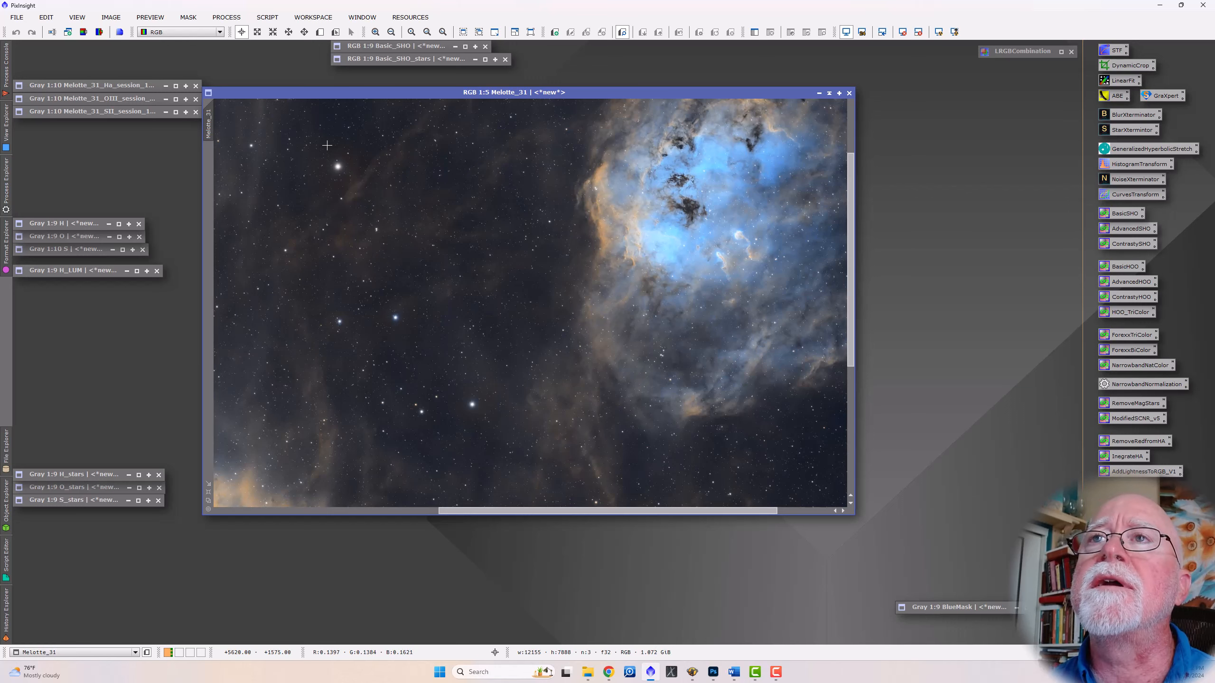
{"action": "scroll", "coordinate": [451, 383], "scroll_direction": "up", "scroll_amount": 2}
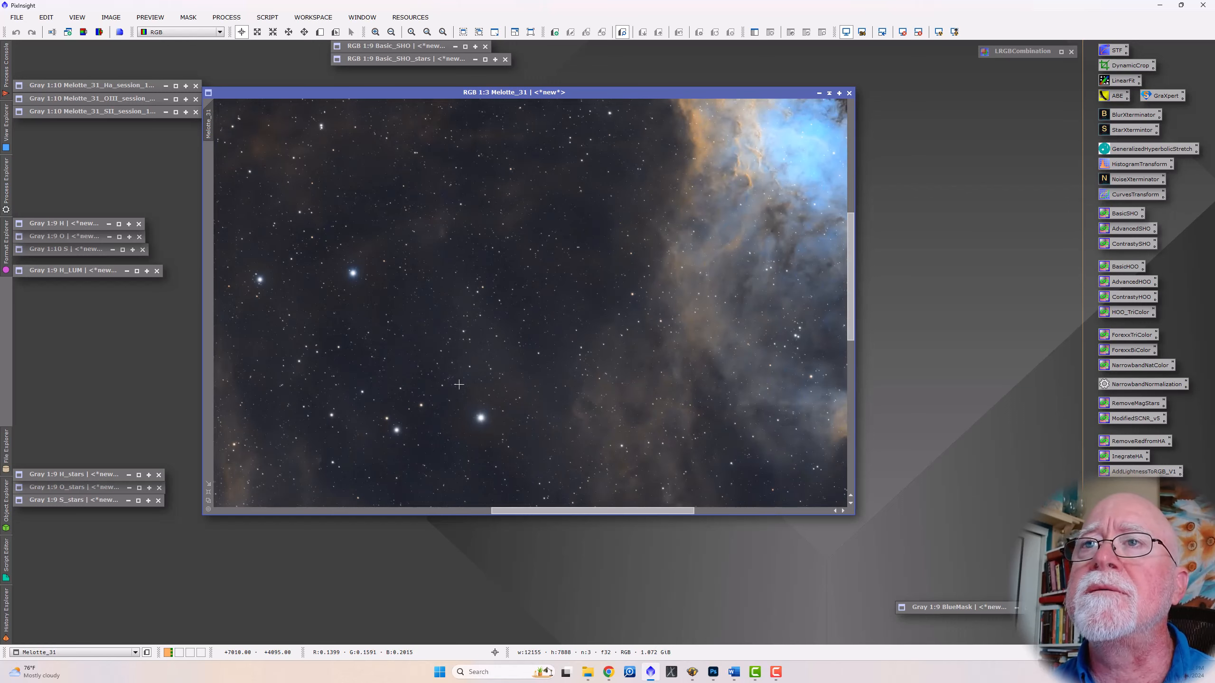
{"action": "scroll", "coordinate": [351, 279], "scroll_direction": "up", "scroll_amount": 2}
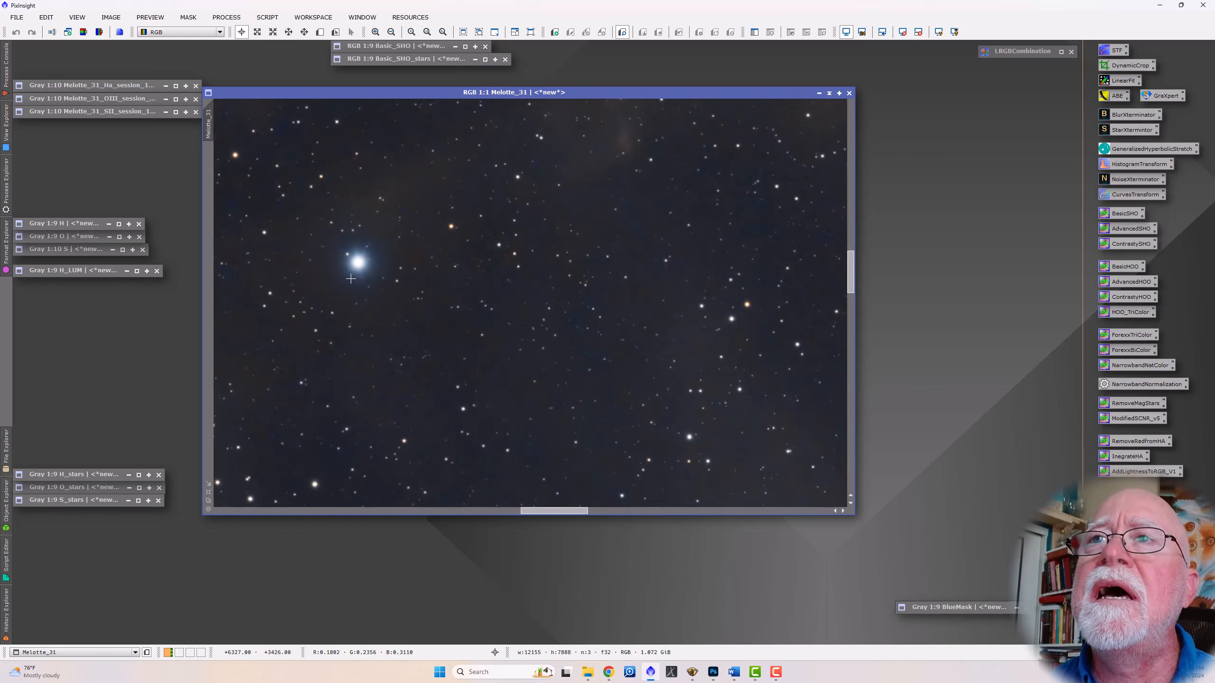
- Examine the star field, the orange nebula and the blue nebula of Melotte_31 at several magnifications
{"action": "scroll", "coordinate": [355, 289], "scroll_direction": "up", "scroll_amount": 1}
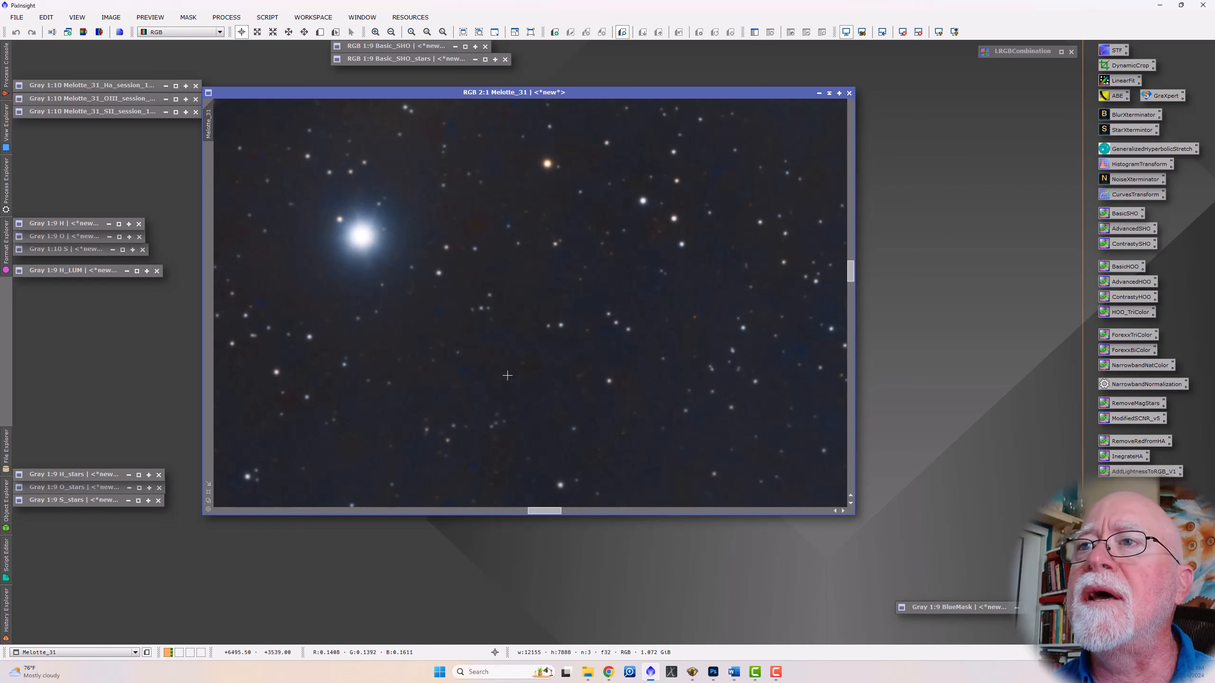
{"action": "scroll", "coordinate": [507, 376], "scroll_direction": "down", "scroll_amount": 10}
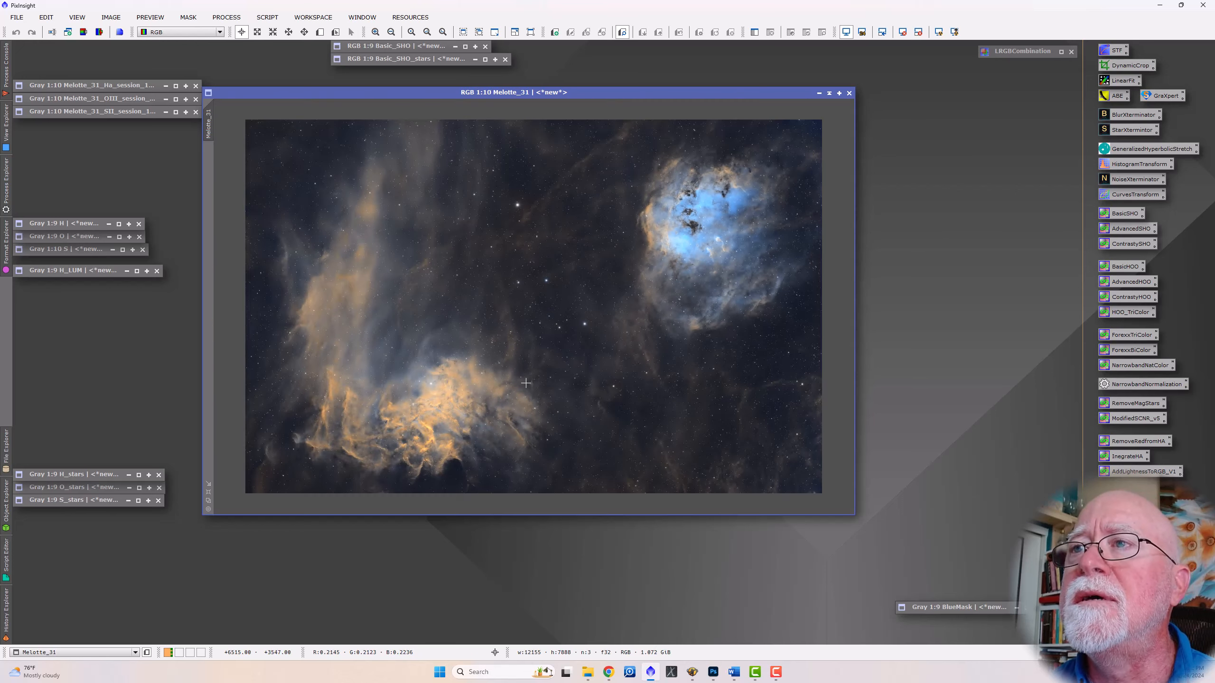
{"action": "scroll", "coordinate": [426, 410], "scroll_direction": "up", "scroll_amount": 8}
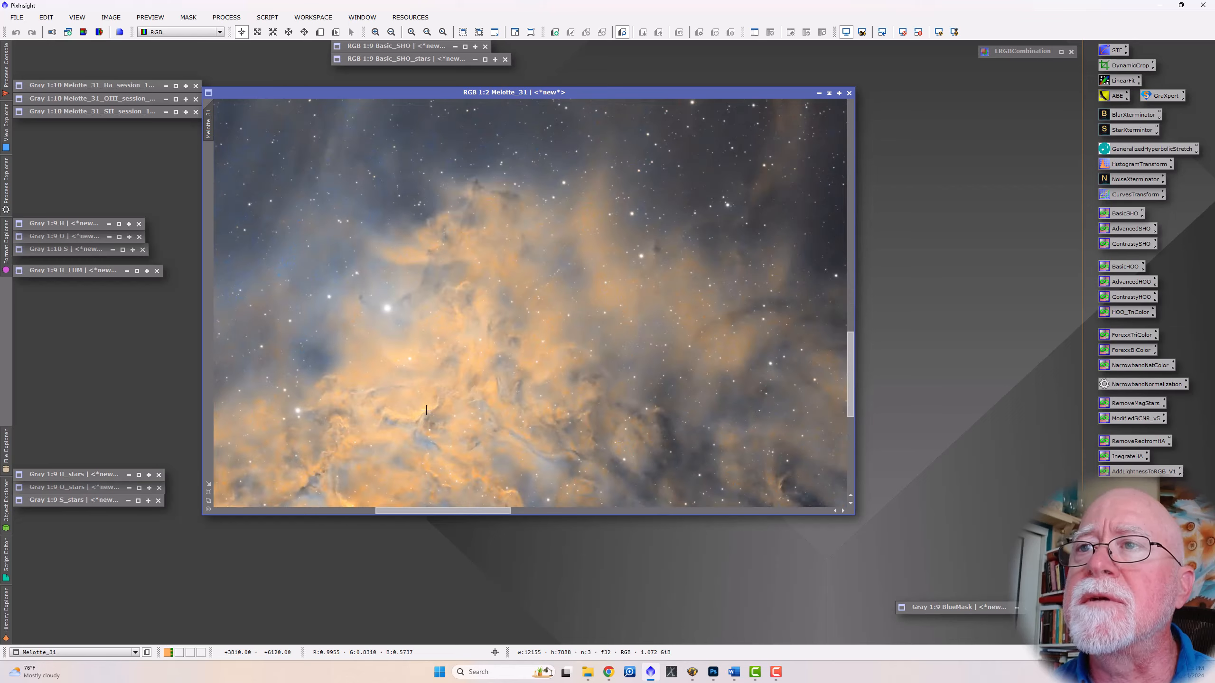
{"action": "scroll", "coordinate": [425, 410], "scroll_direction": "down", "scroll_amount": 8}
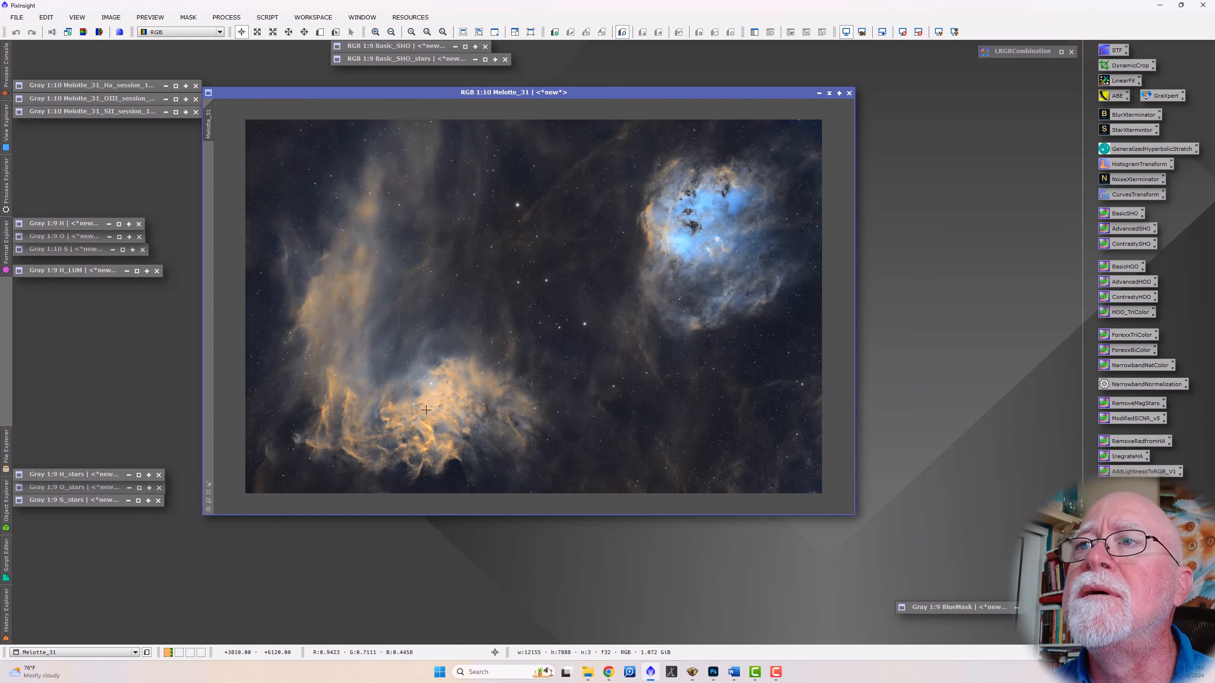
{"action": "scroll", "coordinate": [629, 271], "scroll_direction": "up", "scroll_amount": 7}
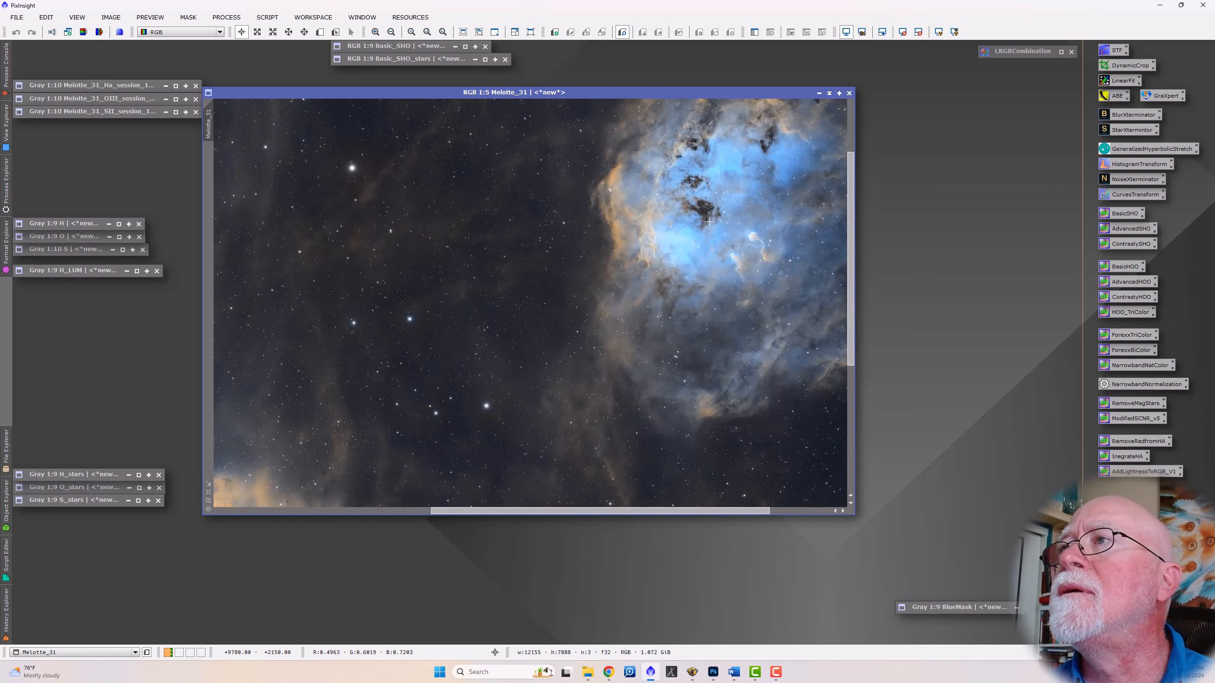
{"action": "scroll", "coordinate": [710, 224], "scroll_direction": "down", "scroll_amount": 7}
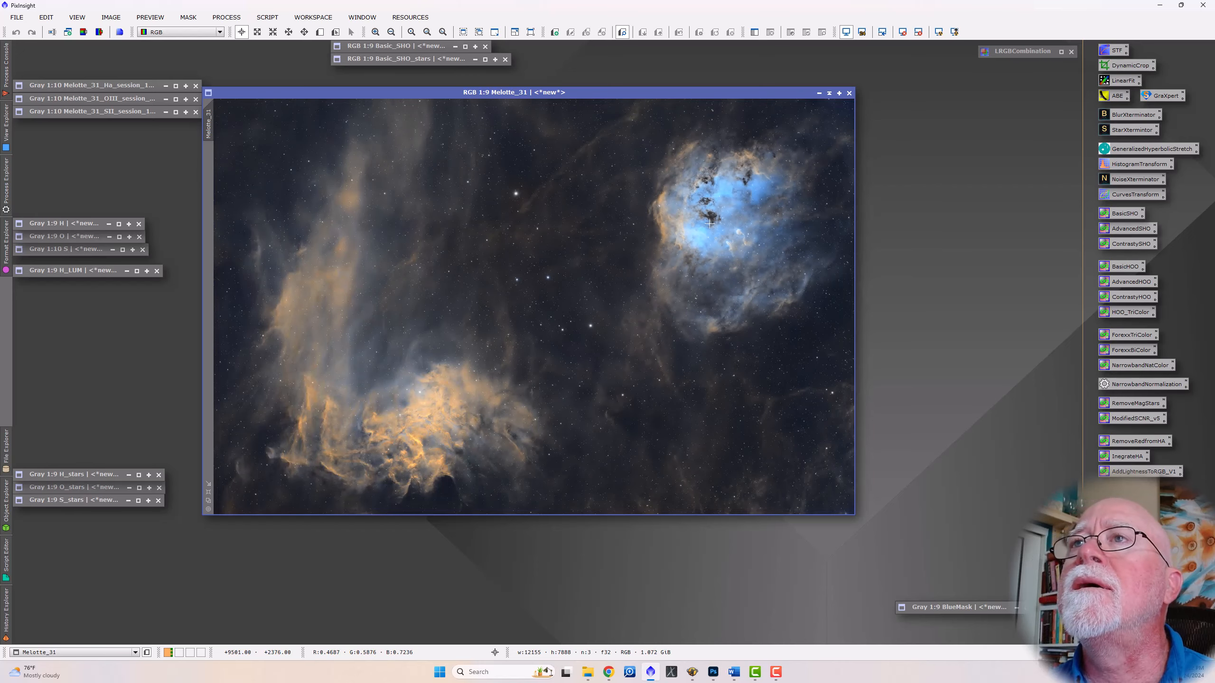
{"action": "scroll", "coordinate": [710, 223], "scroll_direction": "up", "scroll_amount": 1}
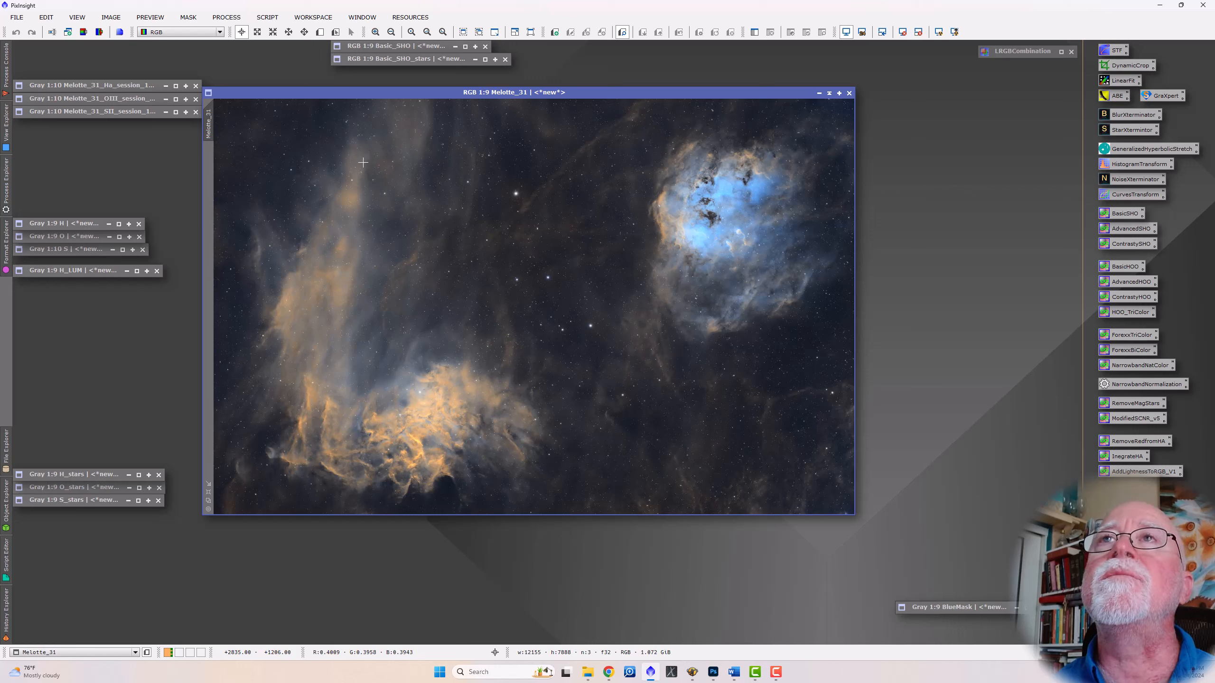
- Run the DarkStructureEnhance script on Melotte_31 with 8 layers to remove, an amount of 0.40 and 1 iteration
{"action": "left_click", "coordinate": [267, 18]}
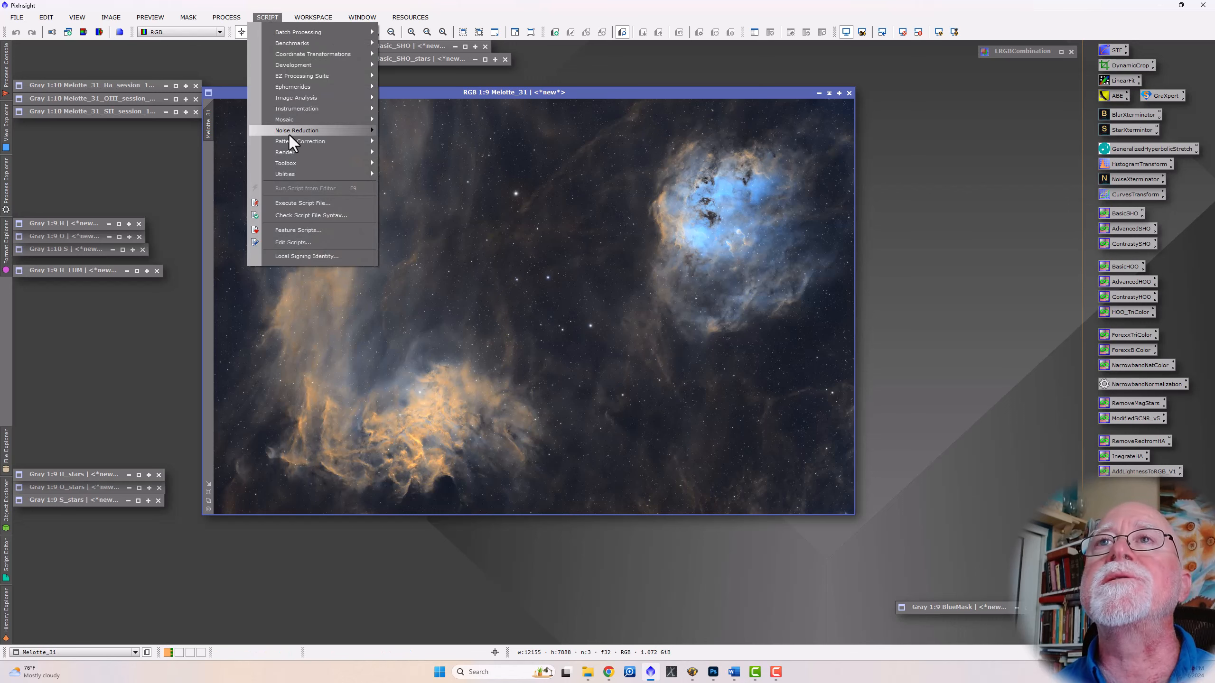
{"action": "mouse_move", "coordinate": [291, 176]}
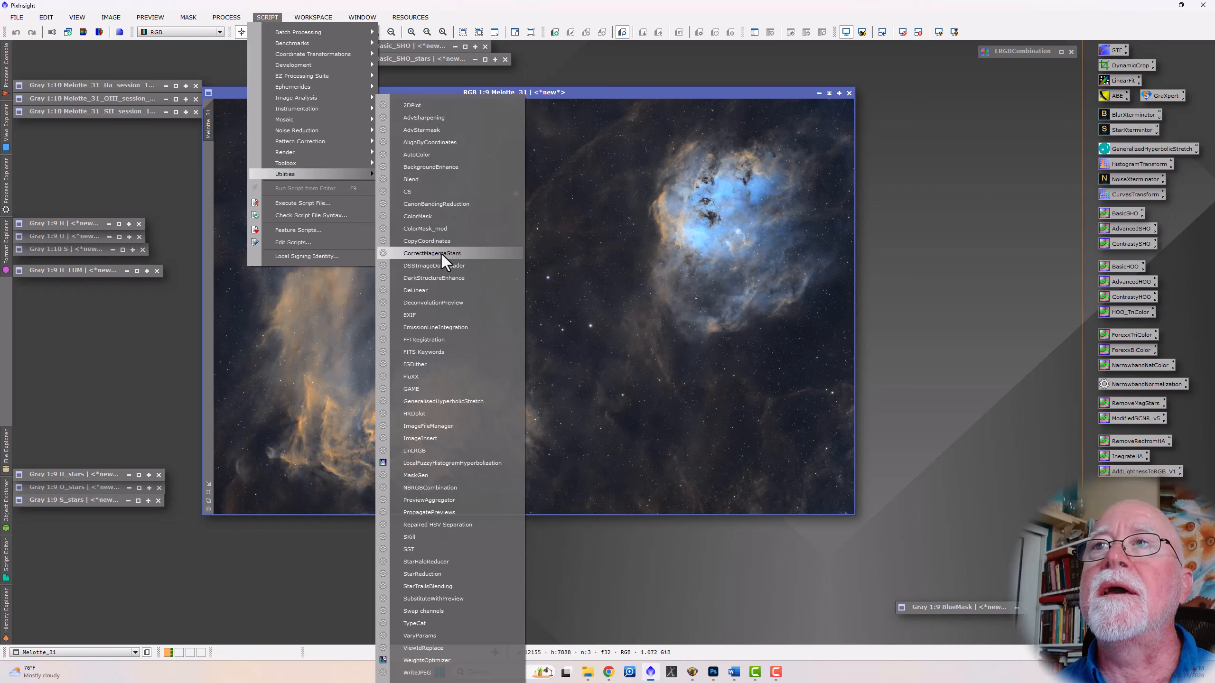
{"action": "left_click", "coordinate": [442, 280]}
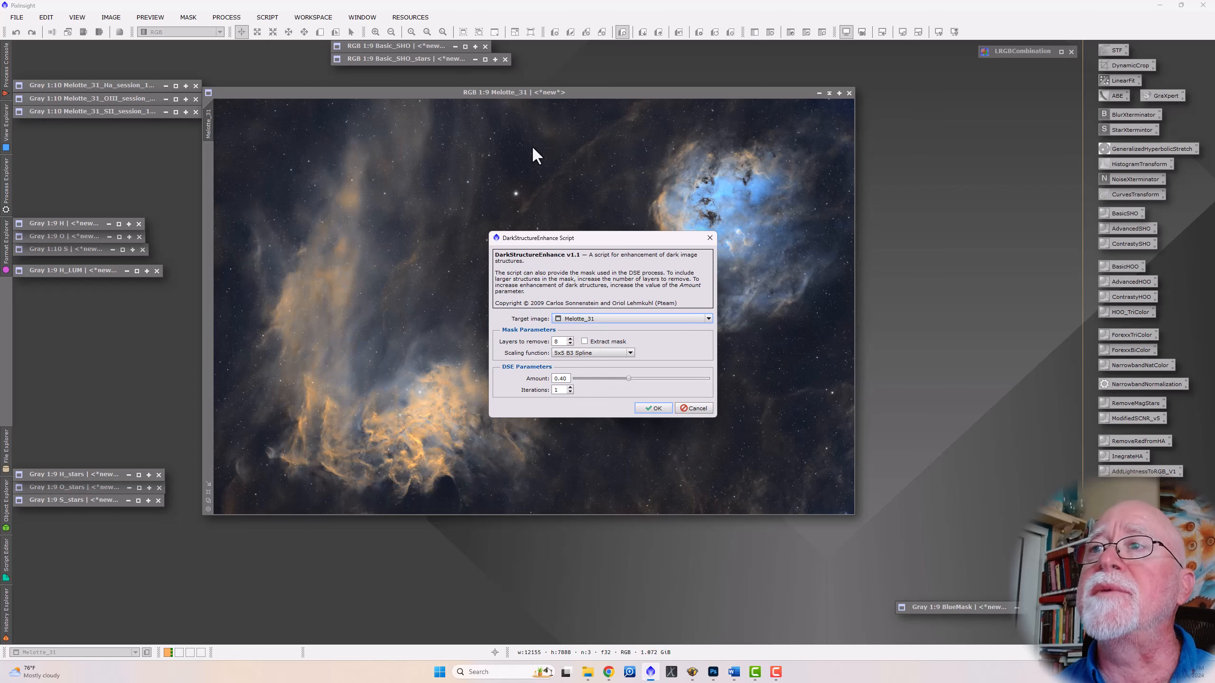
{"action": "left_click", "coordinate": [654, 408]}
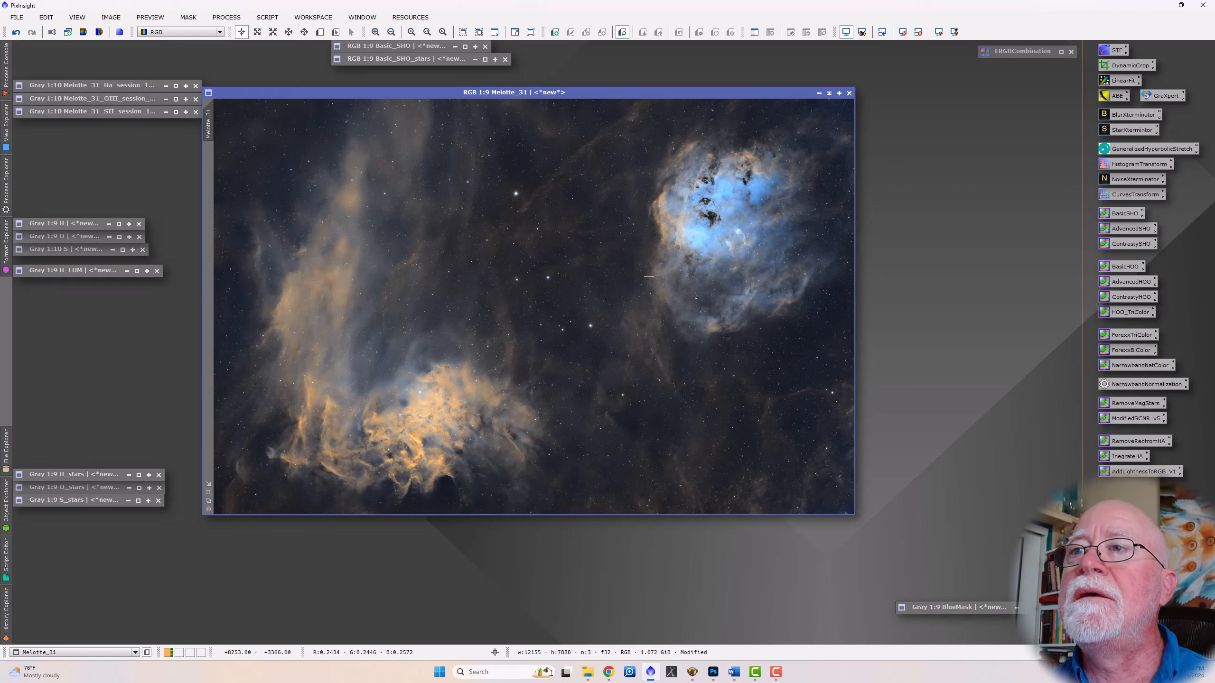
- Compare the blue nebula's dark structures before and after the enhancement by undoing and redoing the script
{"action": "scroll", "coordinate": [470, 440], "scroll_direction": "up", "scroll_amount": 4}
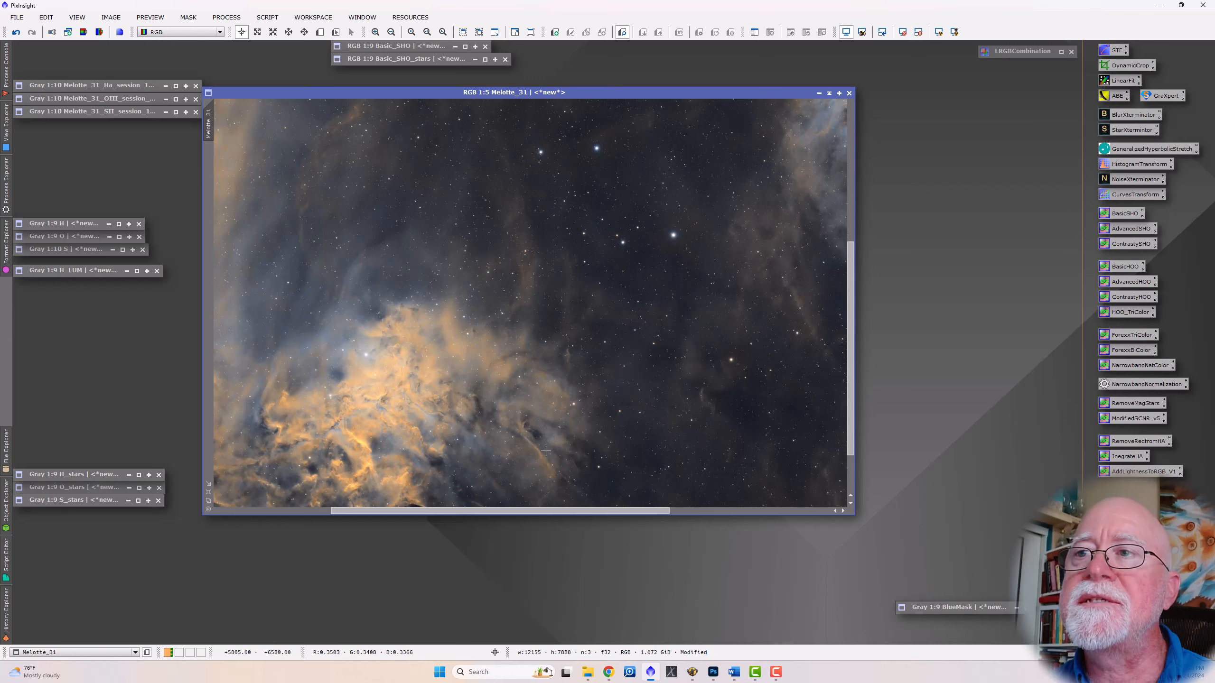
{"action": "scroll", "coordinate": [745, 318], "scroll_direction": "down", "scroll_amount": 4}
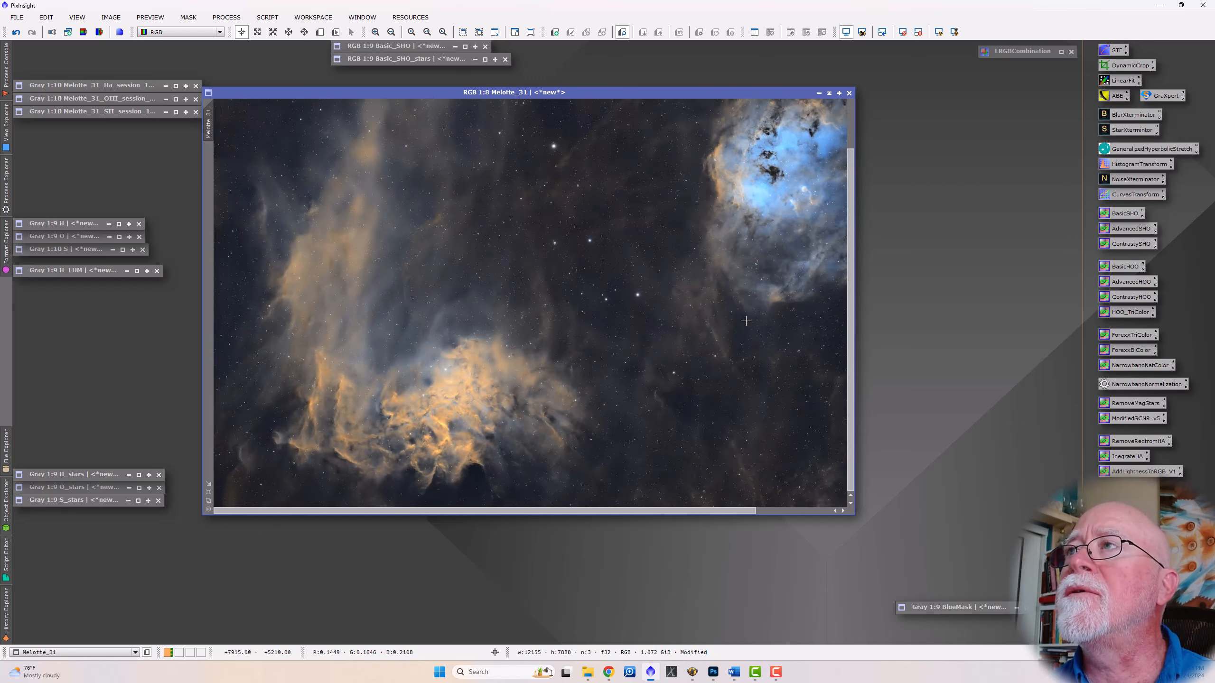
{"action": "scroll", "coordinate": [745, 318], "scroll_direction": "up", "scroll_amount": 6}
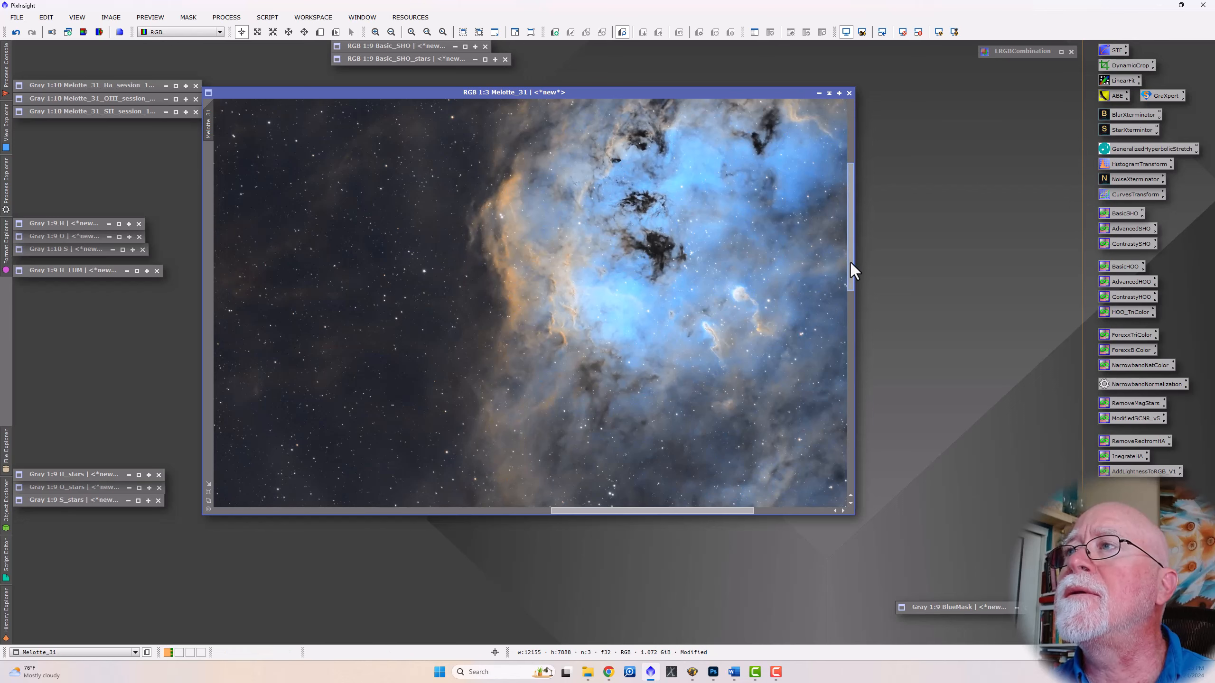
{"action": "left_click_drag", "start_coordinate": [850, 263], "coordinate": [857, 244]}
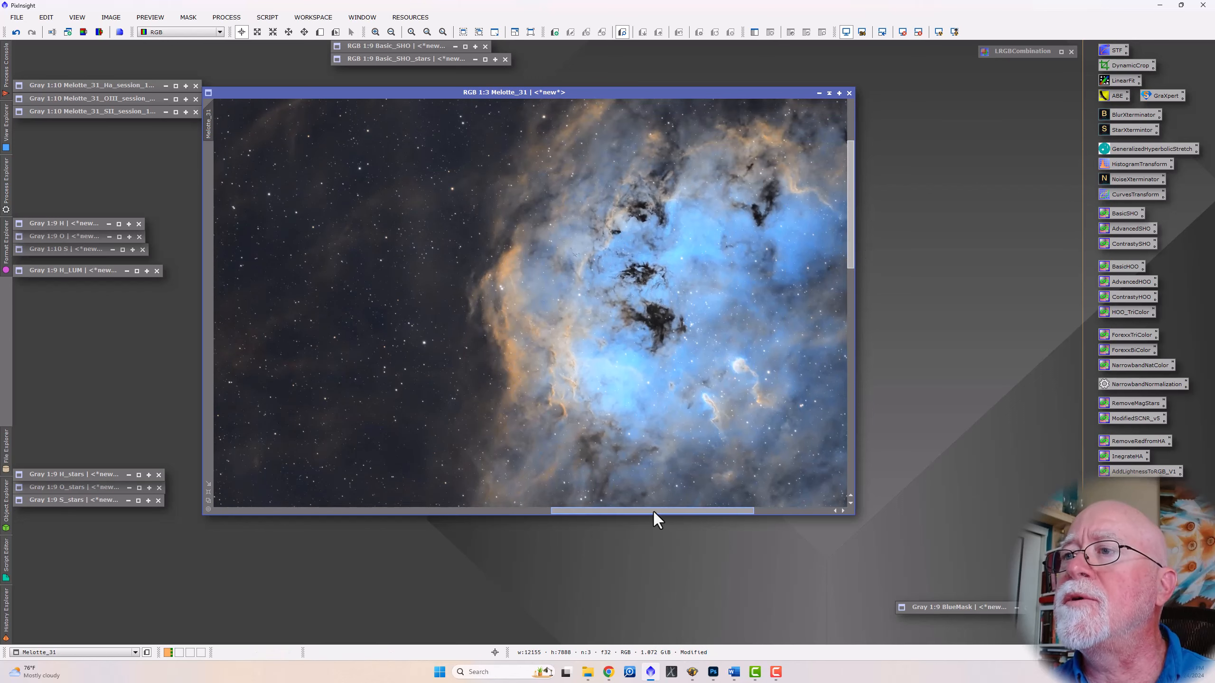
{"action": "left_click_drag", "start_coordinate": [653, 512], "coordinate": [709, 517]}
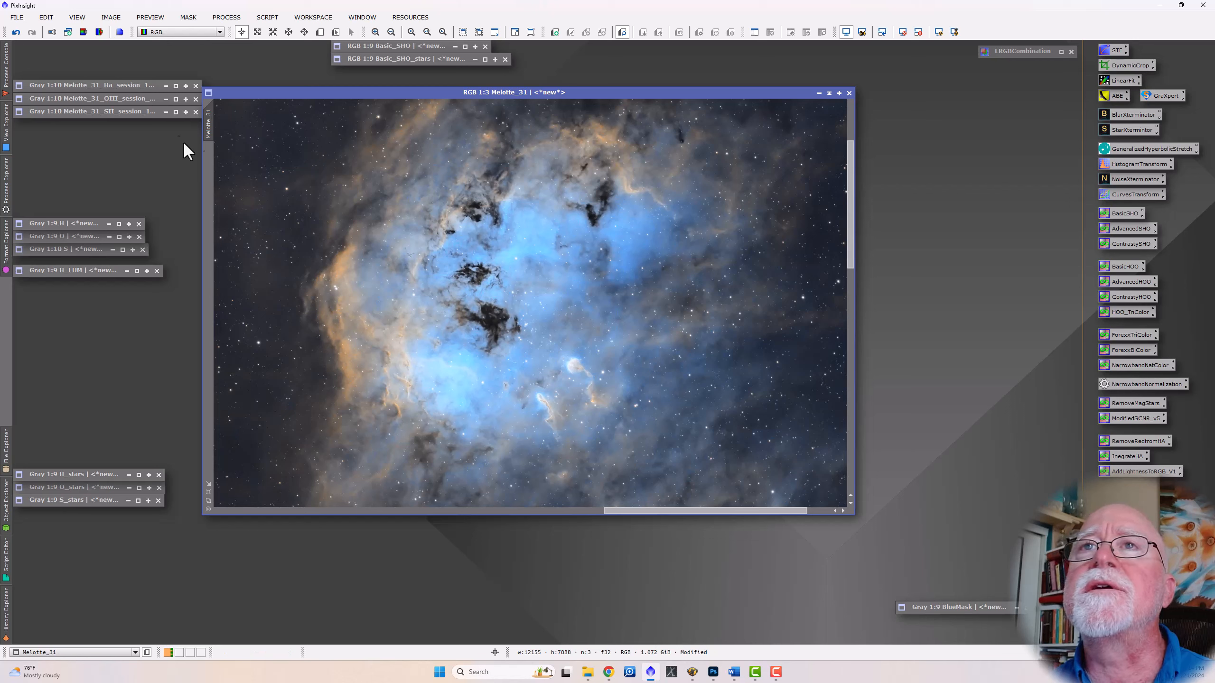
{"action": "right_click", "coordinate": [209, 127]}
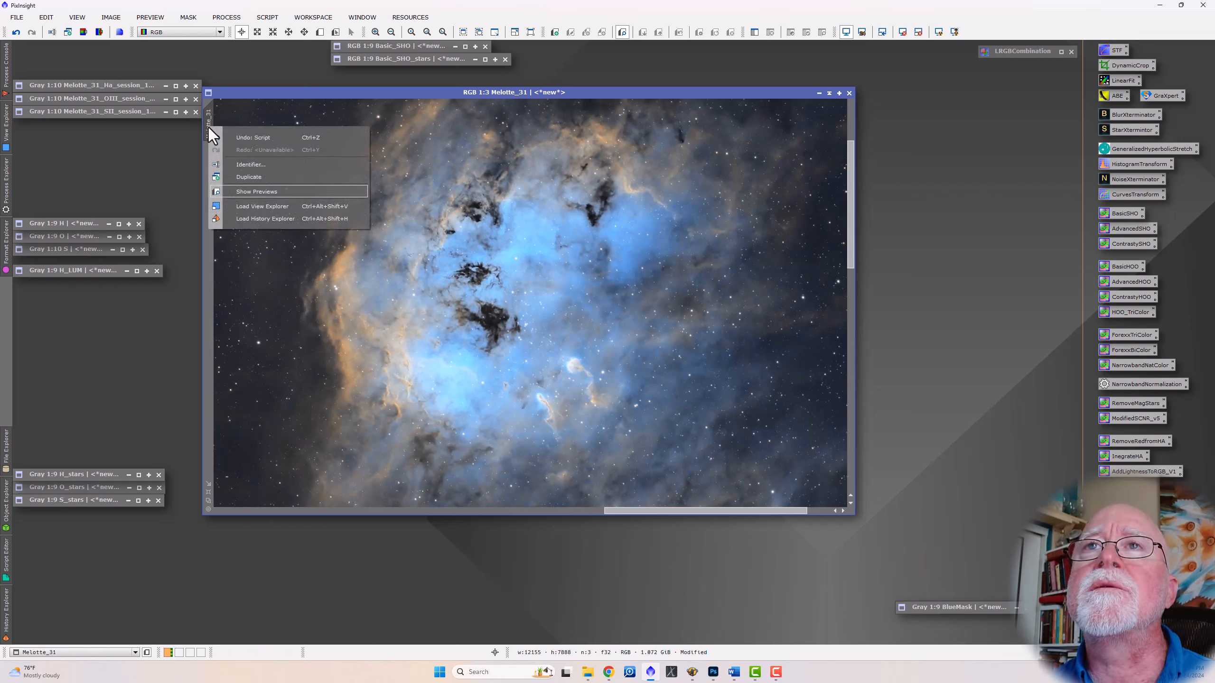
{"action": "left_click", "coordinate": [231, 138]}
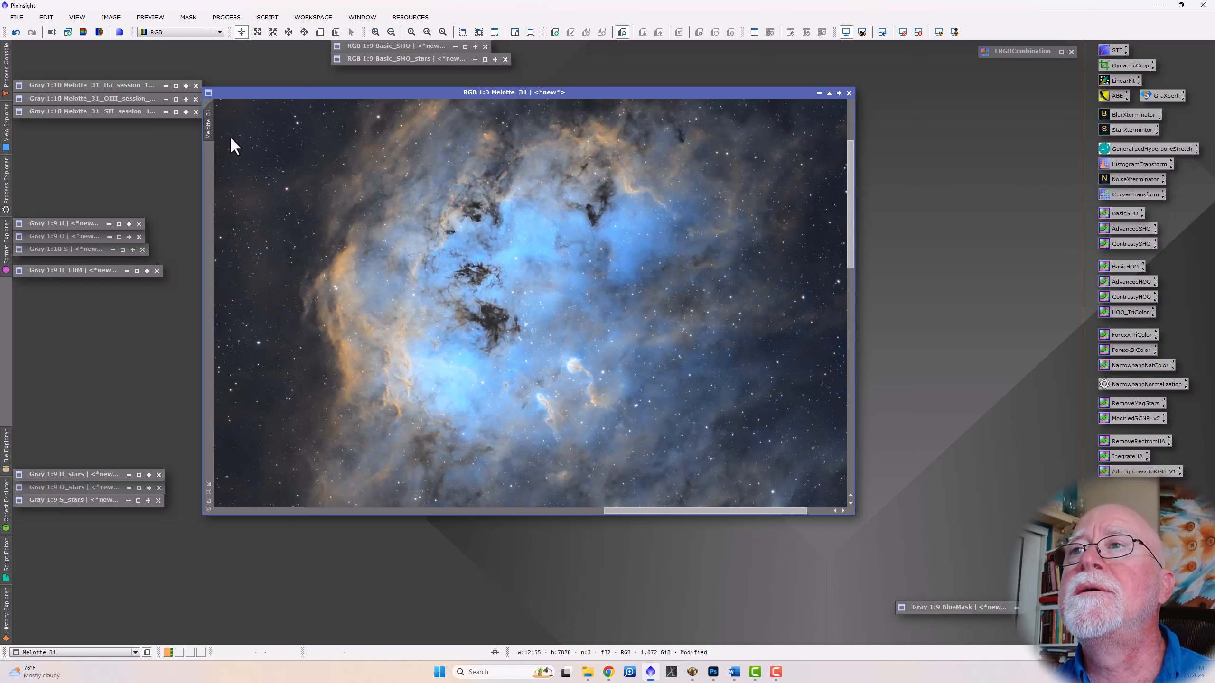
{"action": "mouse_move", "coordinate": [208, 124]}
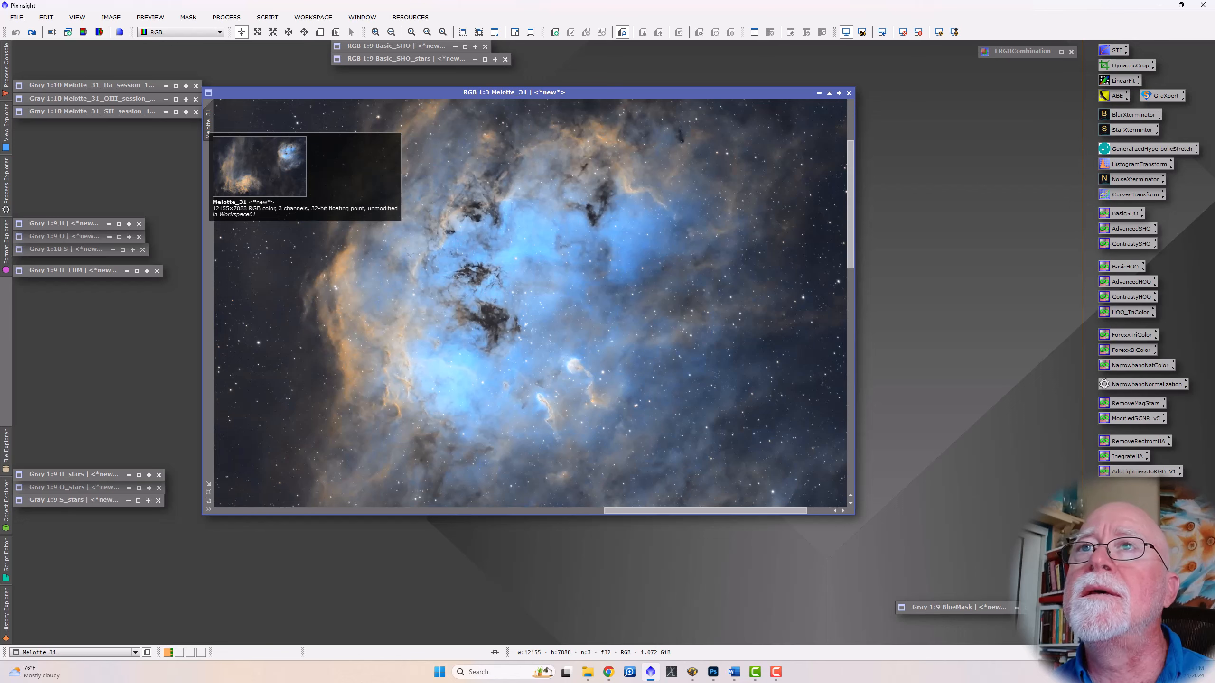
{"action": "right_click", "coordinate": [209, 127]}
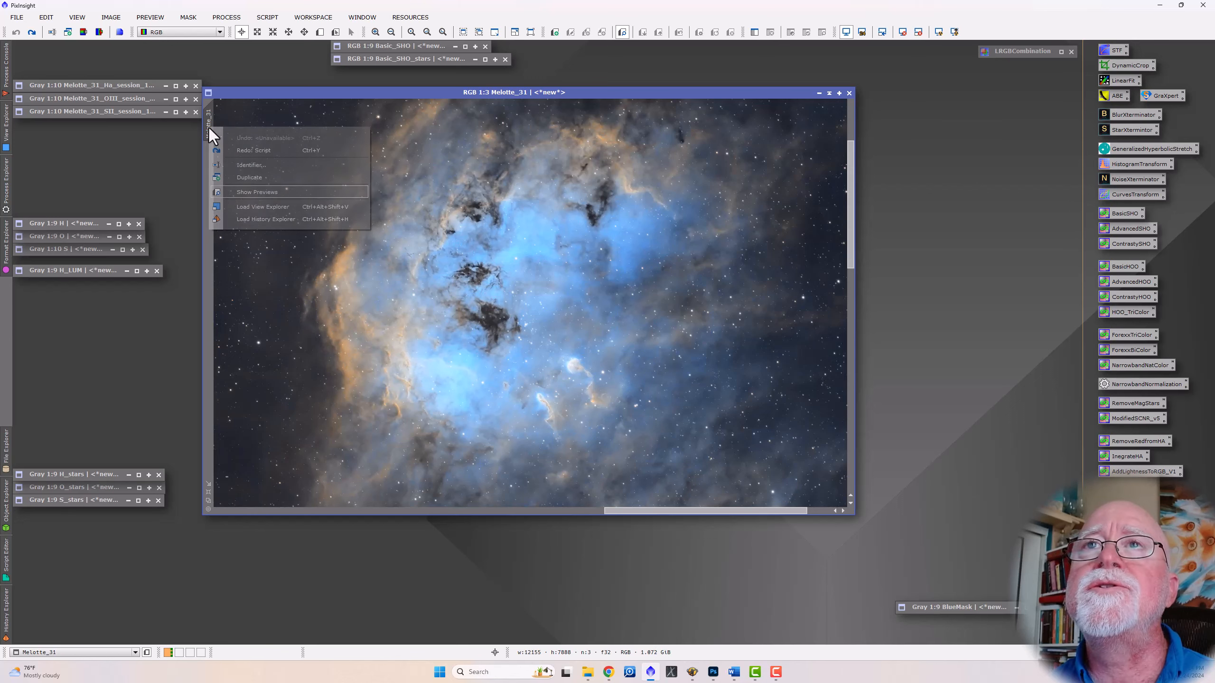
{"action": "left_click", "coordinate": [239, 152]}
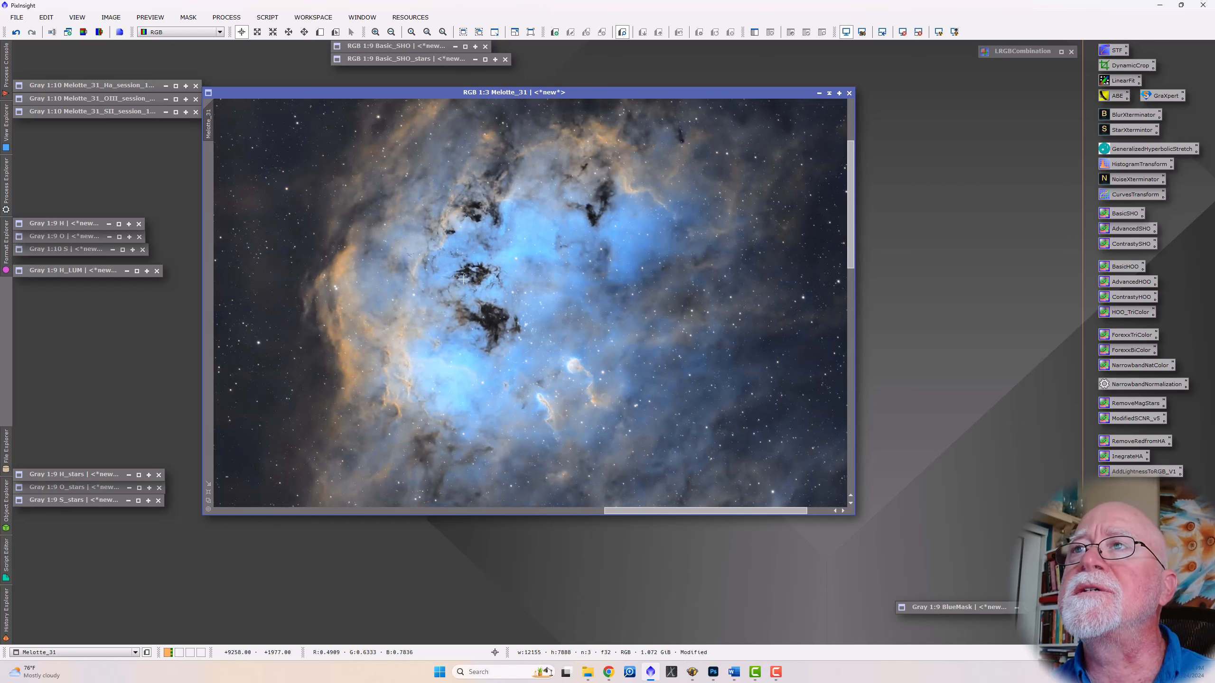
- Compare the orange nebula with and without the dark structure enhancement, leaving the script applied, and review the whole image
{"action": "scroll", "coordinate": [604, 423], "scroll_direction": "down", "scroll_amount": 5}
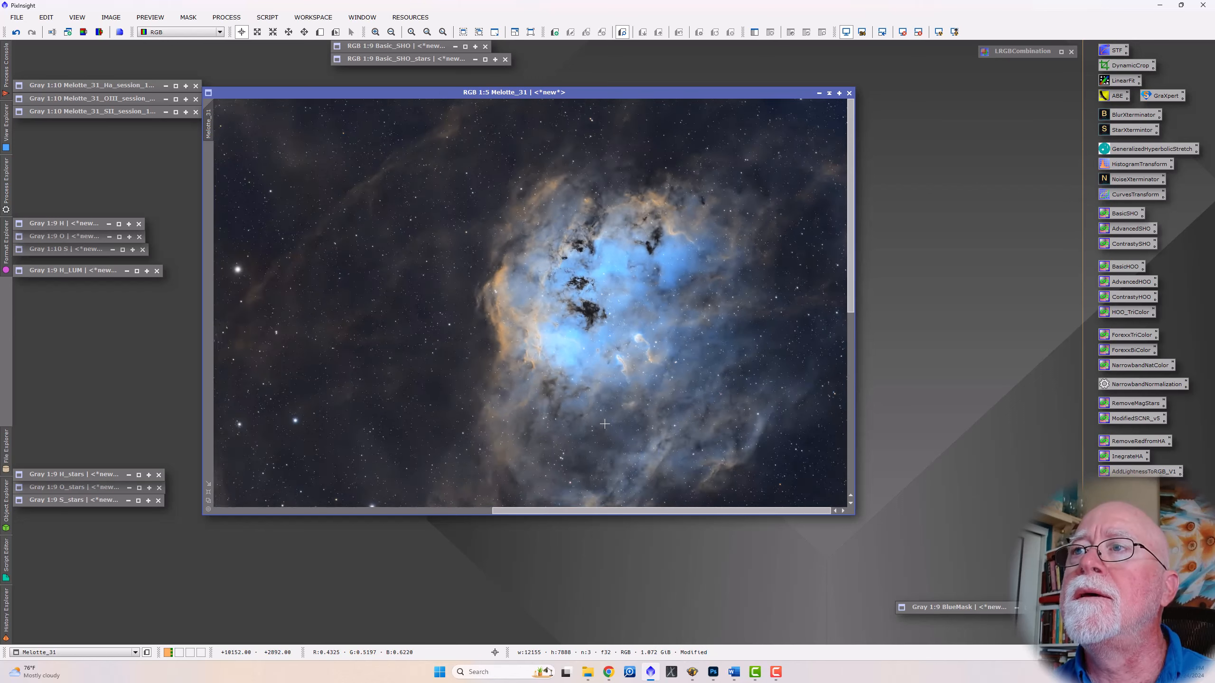
{"action": "scroll", "coordinate": [605, 424], "scroll_direction": "down", "scroll_amount": 3}
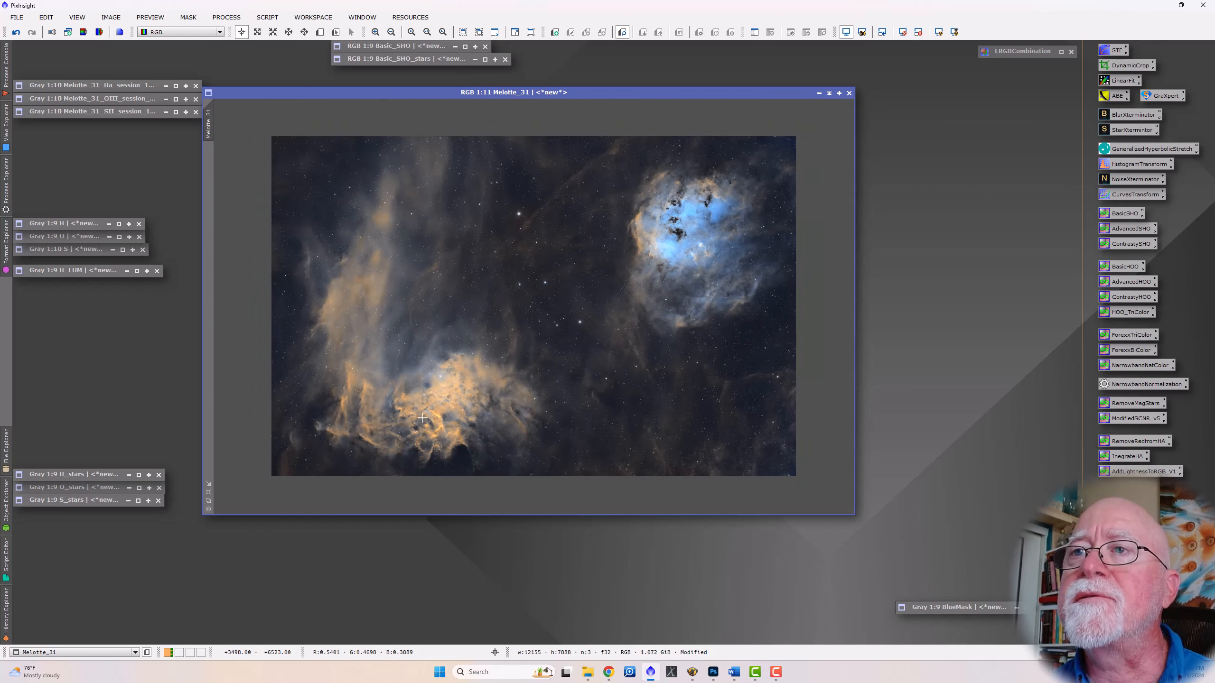
{"action": "scroll", "coordinate": [422, 416], "scroll_direction": "up", "scroll_amount": 4}
{"action": "scroll", "coordinate": [422, 416], "scroll_direction": "up", "scroll_amount": 4}
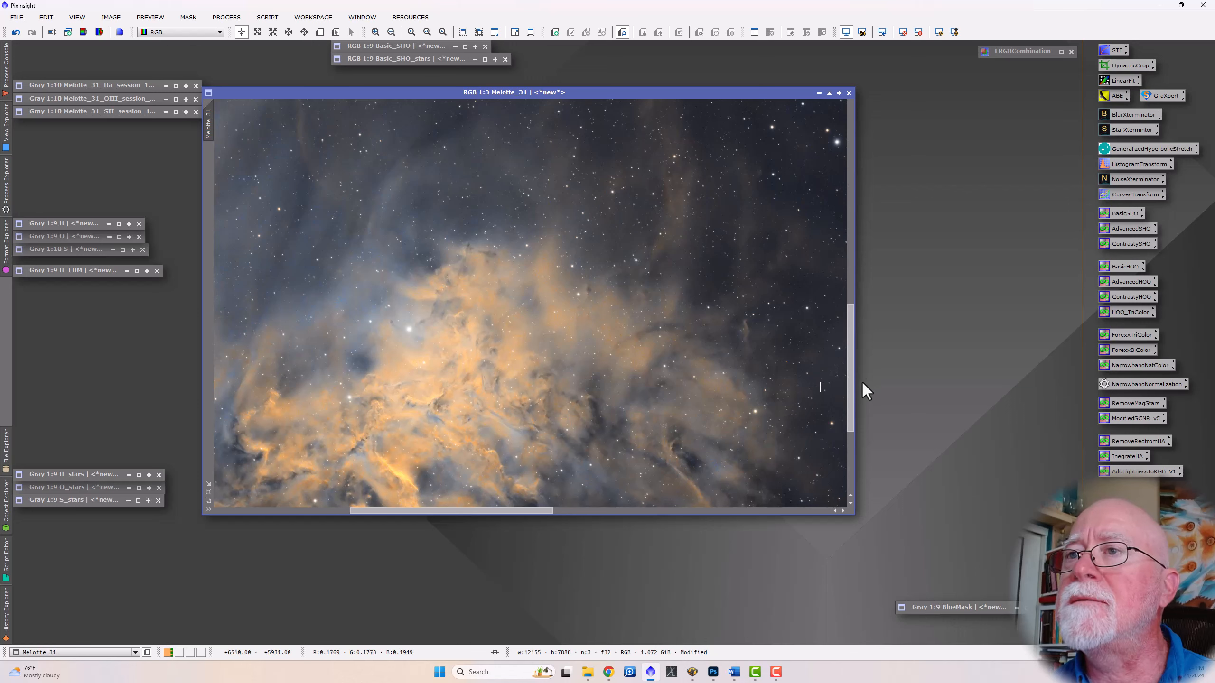
{"action": "left_click_drag", "start_coordinate": [851, 368], "coordinate": [850, 428]}
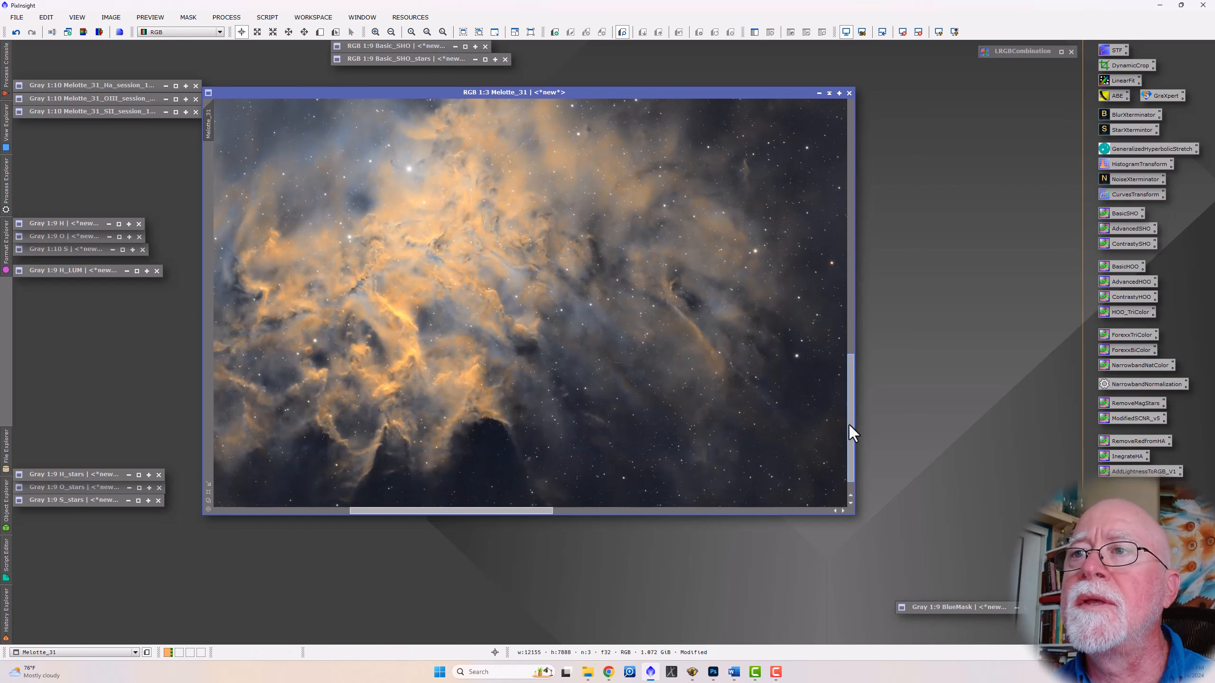
{"action": "left_click_drag", "start_coordinate": [543, 512], "coordinate": [506, 510]}
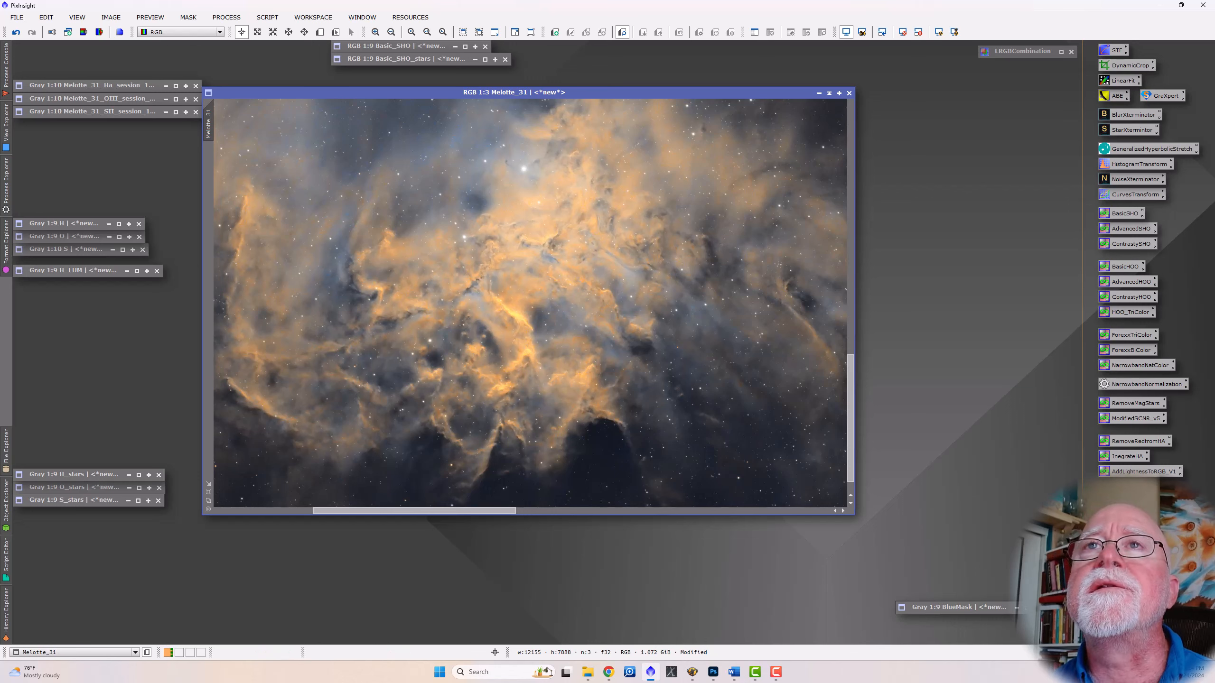
{"action": "right_click", "coordinate": [209, 129]}
{"action": "left_click", "coordinate": [228, 139]}
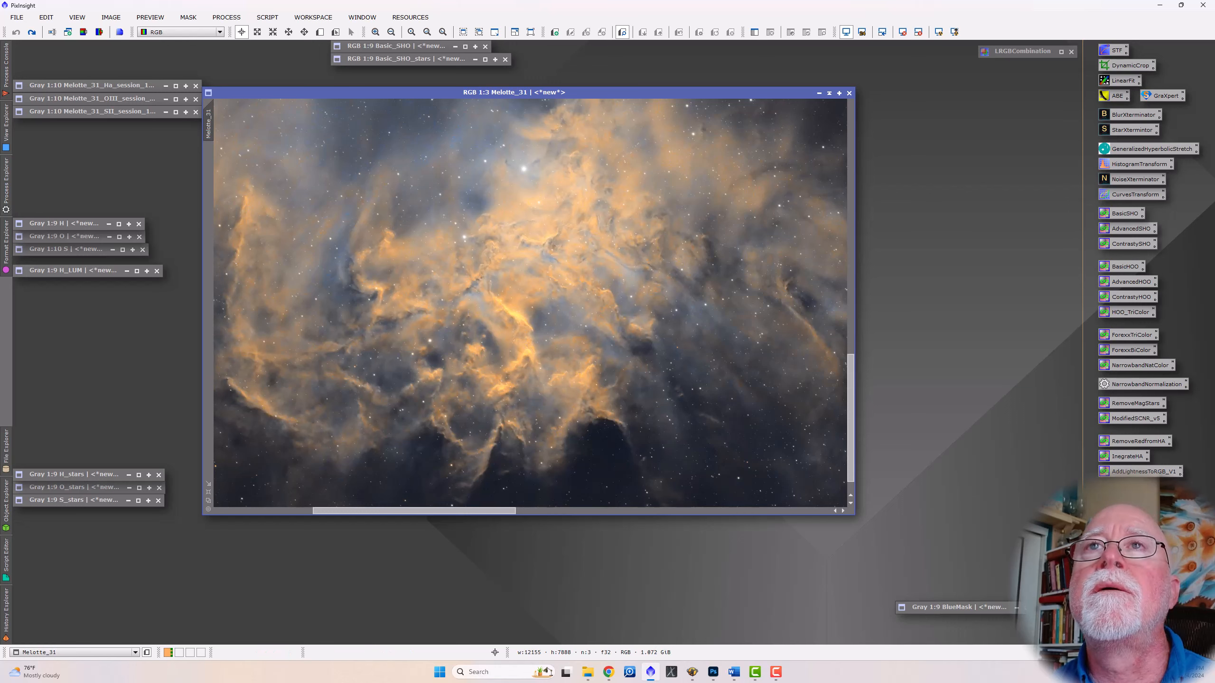
{"action": "right_click", "coordinate": [209, 134]}
{"action": "left_click", "coordinate": [238, 159]}
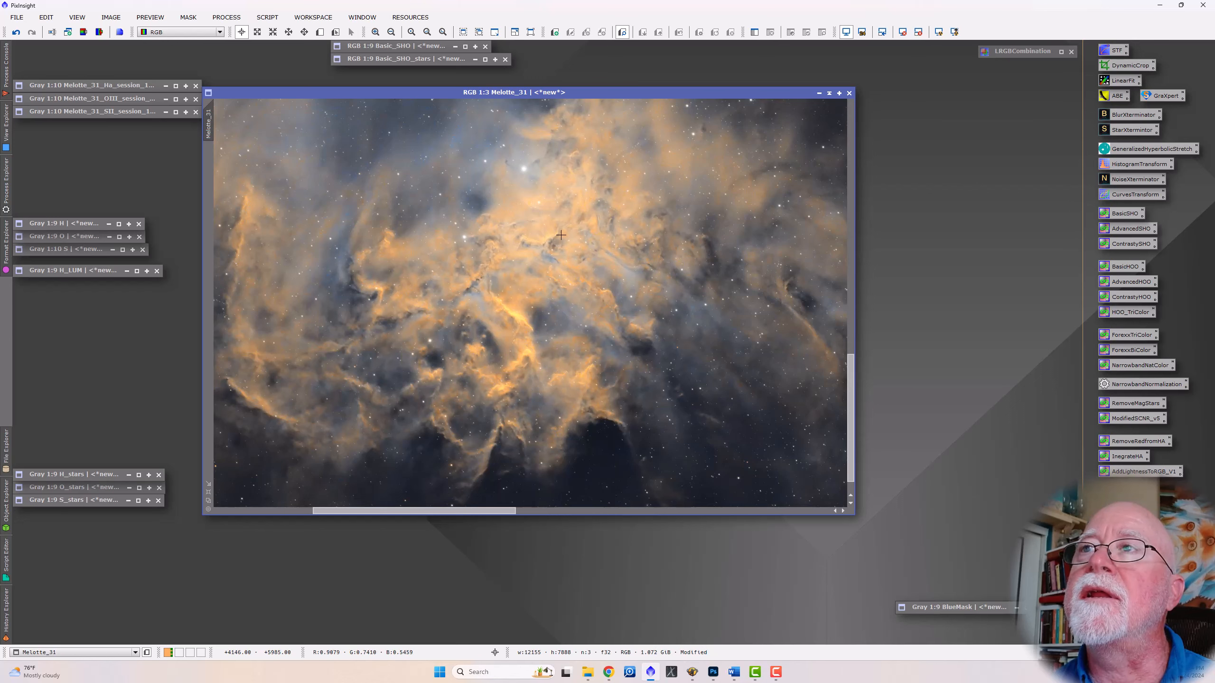
{"action": "scroll", "coordinate": [555, 286], "scroll_direction": "down", "scroll_amount": 5}
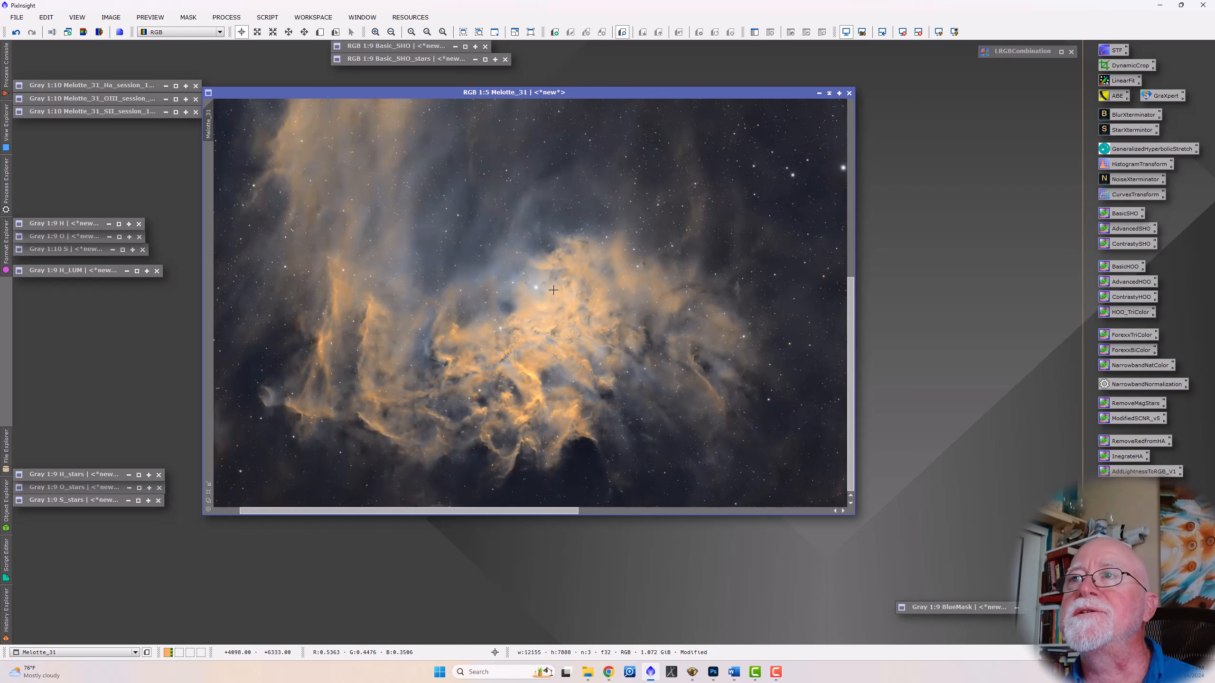
{"action": "scroll", "coordinate": [553, 290], "scroll_direction": "down", "scroll_amount": 2}
{"action": "scroll", "coordinate": [553, 290], "scroll_direction": "up", "scroll_amount": 1}
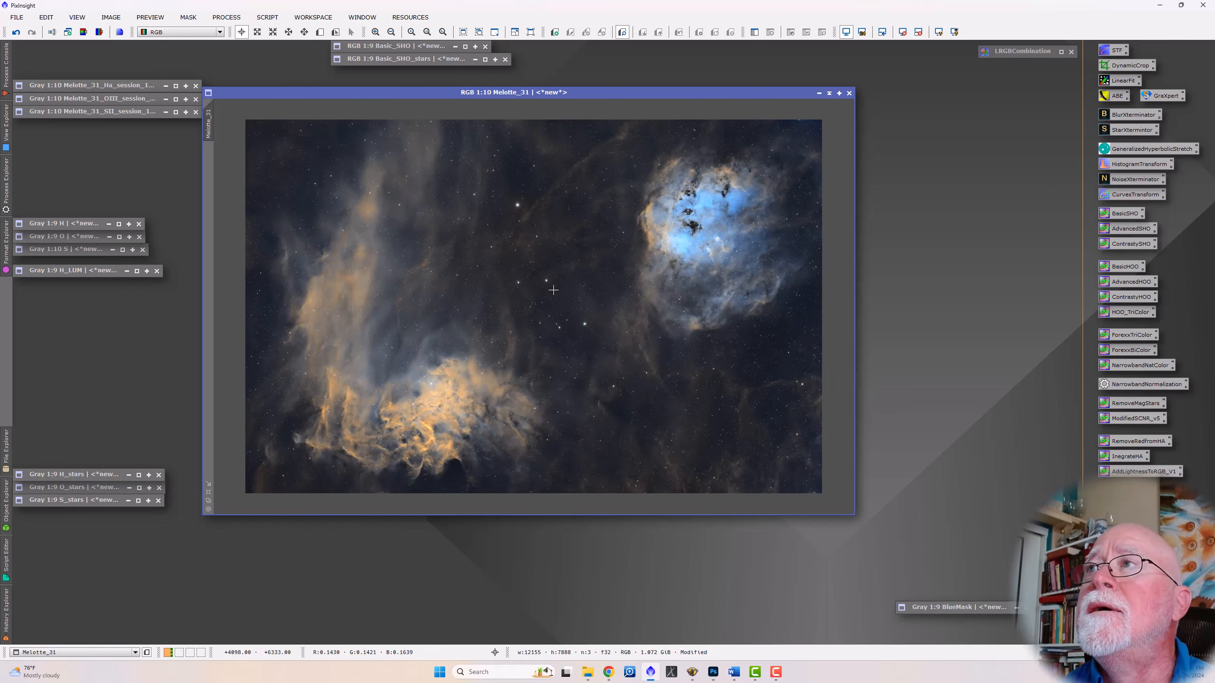